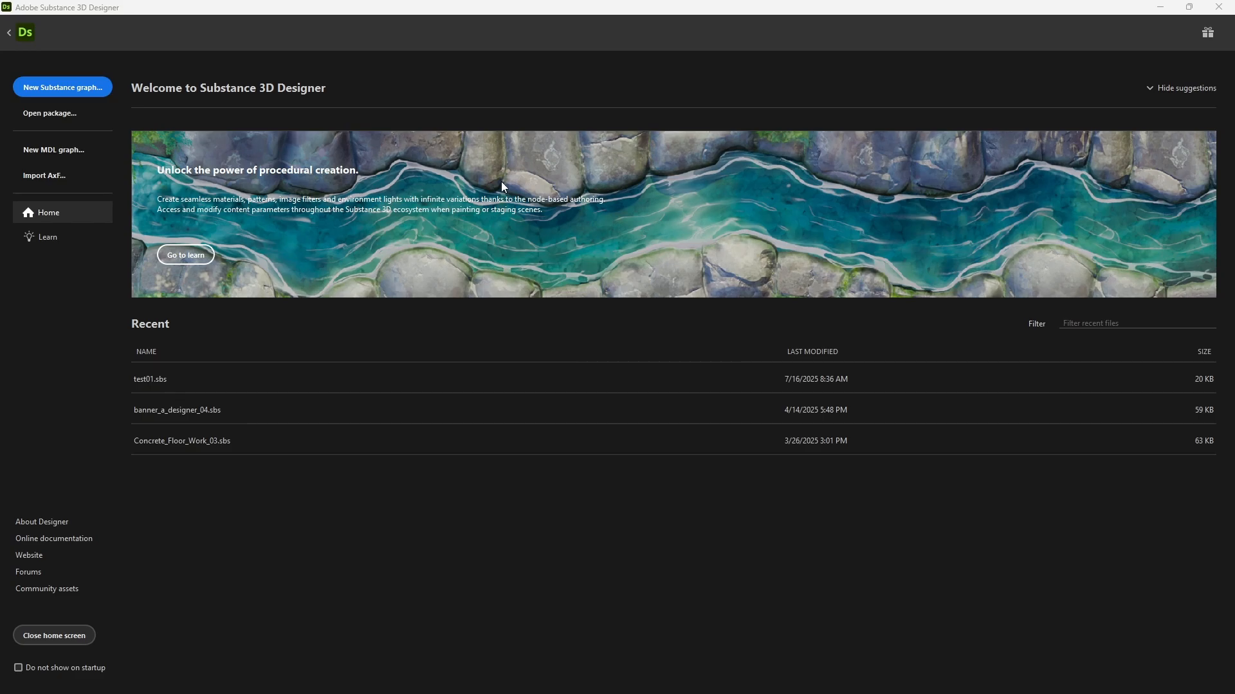
Create a new Substance graph from the Metallic Roughness template with a 2048 px parent size.
{"action": "left_click", "coordinate": [100, 93]}
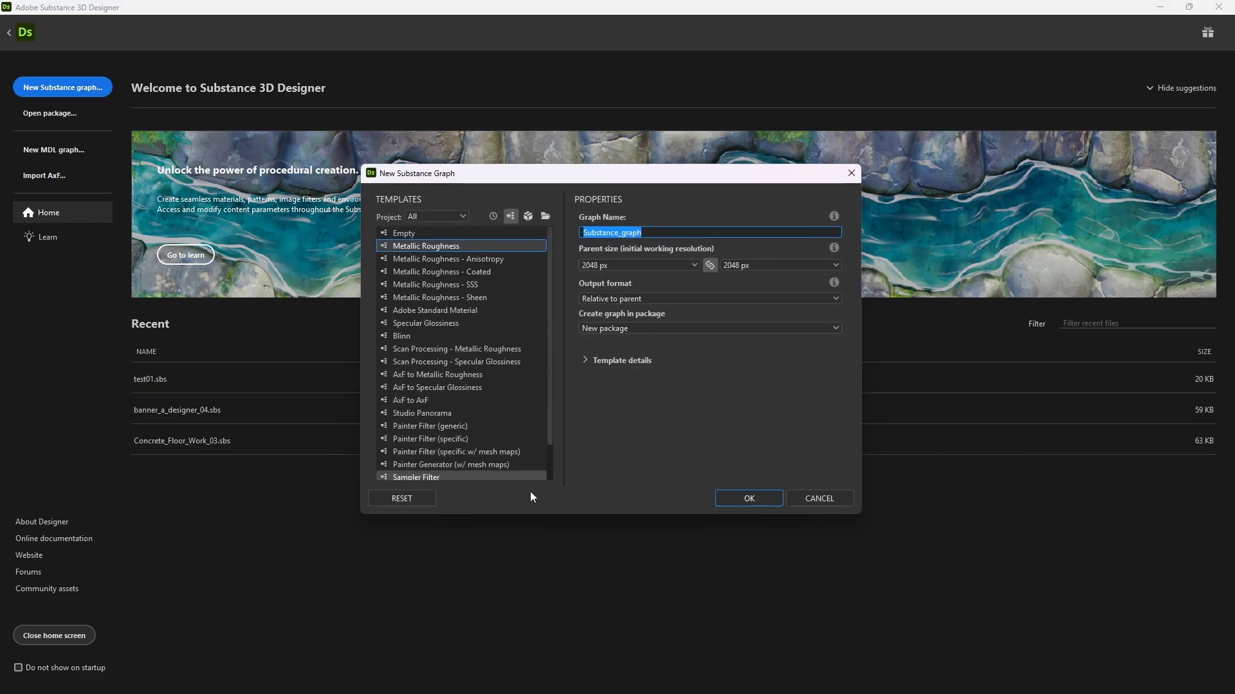
{"action": "left_click", "coordinate": [748, 499]}
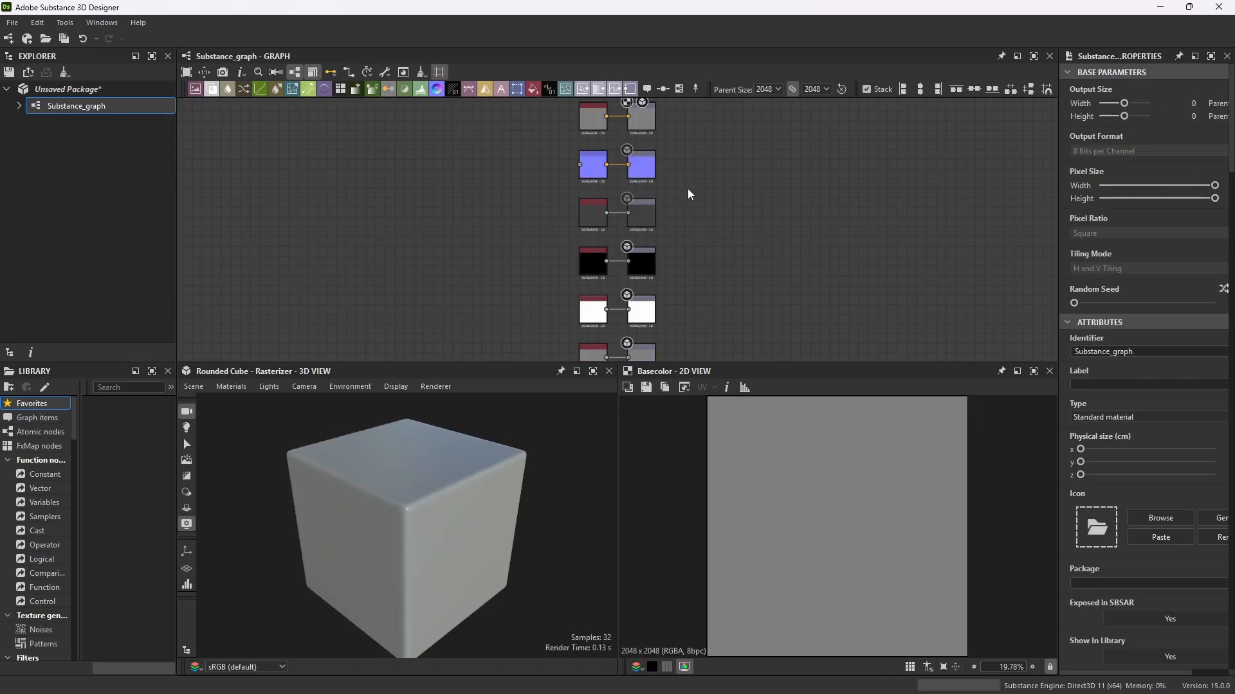
Delete the Metallic output node together with the Uniform Color node that feeds it.
{"action": "scroll", "coordinate": [672, 200], "scroll_direction": "down", "scroll_amount": 3}
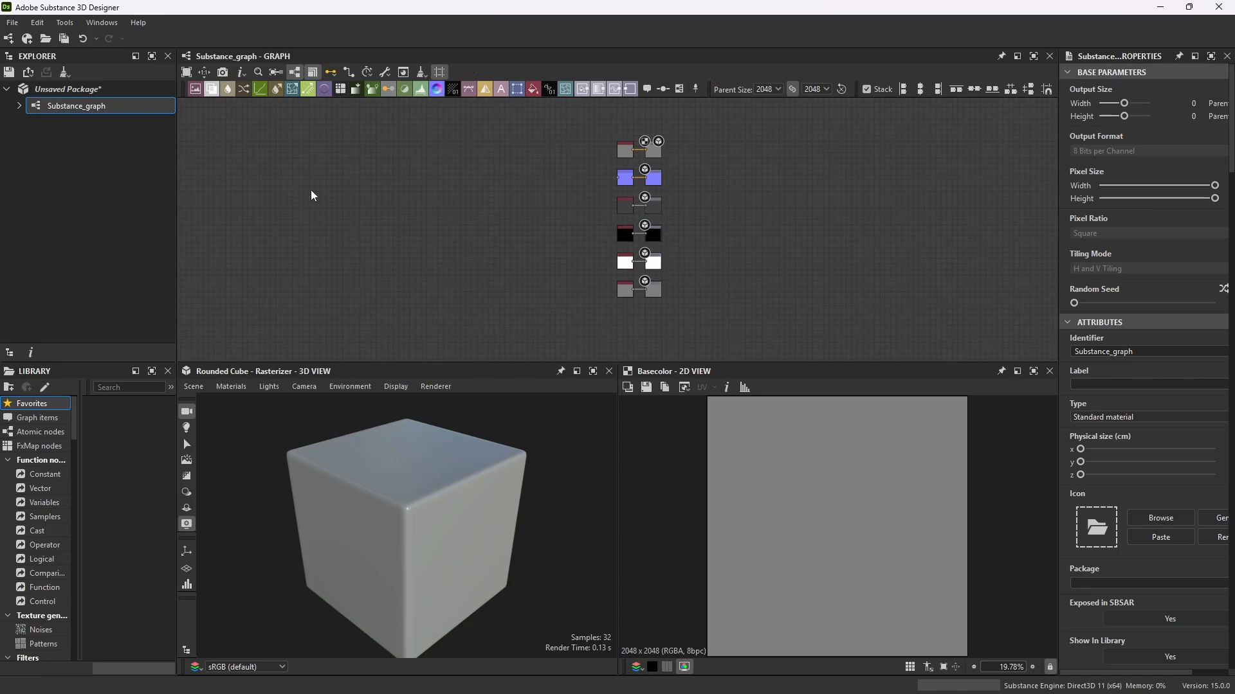
{"action": "scroll", "coordinate": [643, 296], "scroll_direction": "up", "scroll_amount": 3}
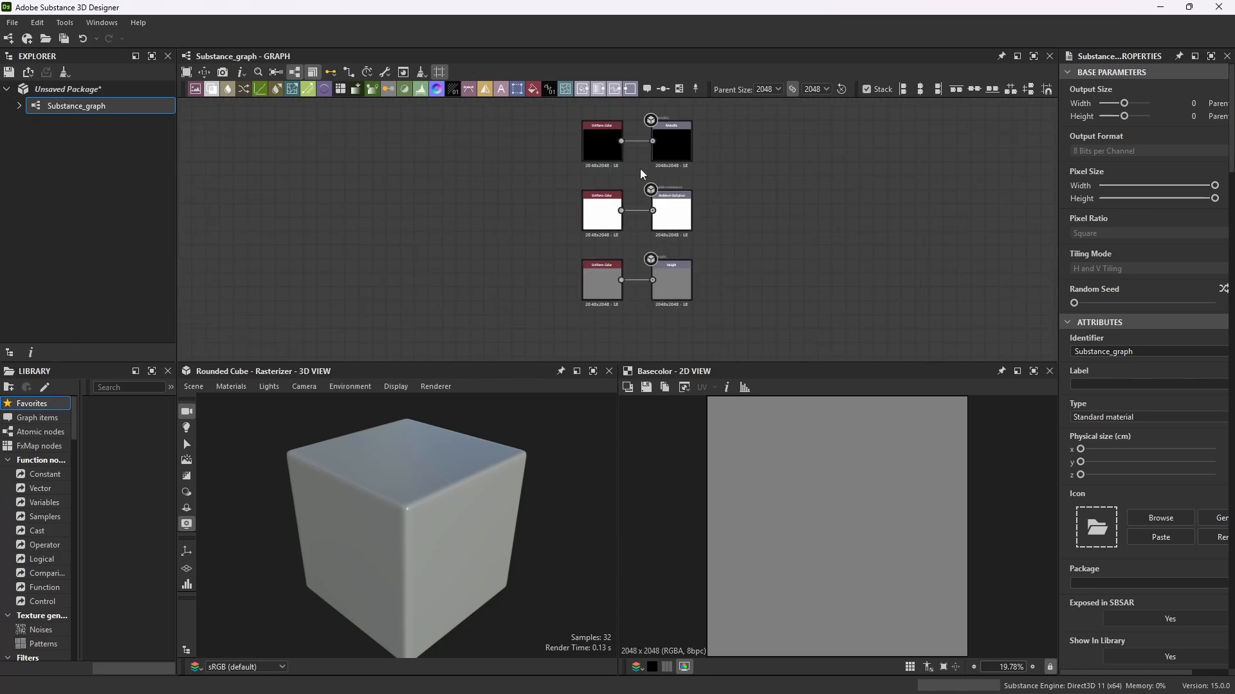
{"action": "scroll", "coordinate": [662, 147], "scroll_direction": "up", "scroll_amount": 4}
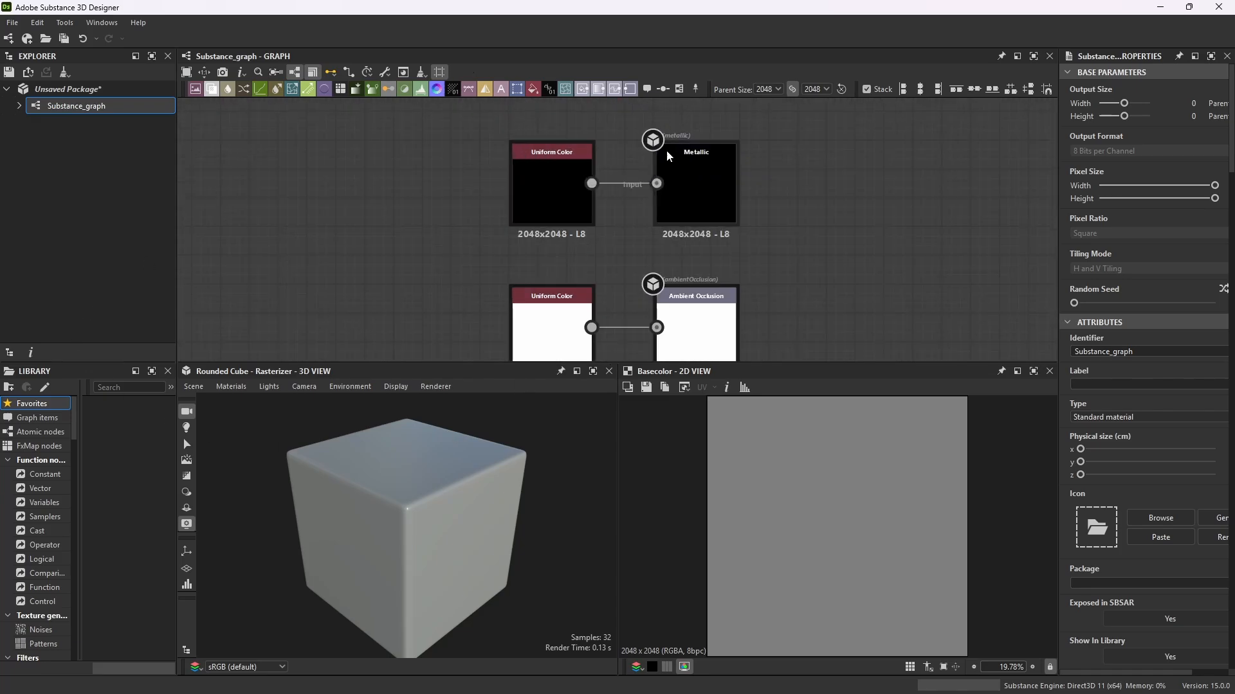
{"action": "scroll", "coordinate": [683, 170], "scroll_direction": "down", "scroll_amount": 2}
{"action": "scroll", "coordinate": [643, 174], "scroll_direction": "up", "scroll_amount": 2}
{"action": "scroll", "coordinate": [656, 186], "scroll_direction": "down", "scroll_amount": 5}
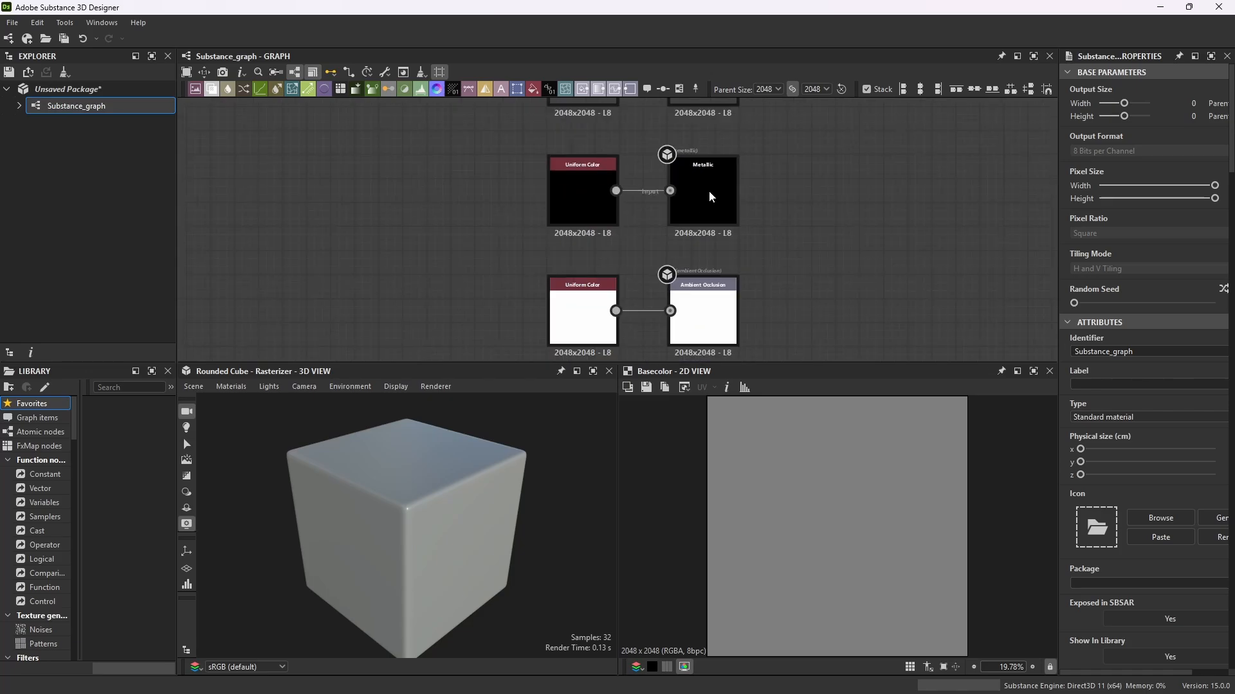
{"action": "scroll", "coordinate": [736, 180], "scroll_direction": "up", "scroll_amount": 4}
{"action": "scroll", "coordinate": [749, 258], "scroll_direction": "down", "scroll_amount": 2}
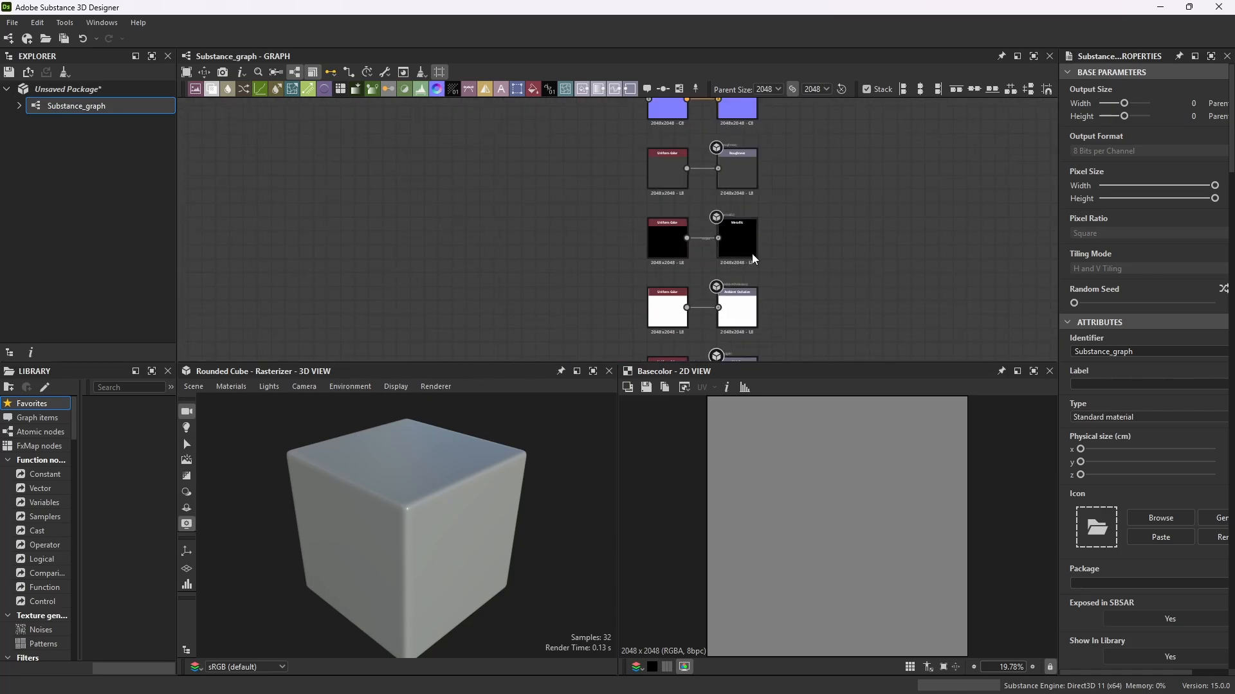
{"action": "scroll", "coordinate": [704, 265], "scroll_direction": "up", "scroll_amount": 3}
{"action": "left_click_drag", "start_coordinate": [826, 133], "coordinate": [431, 270]}
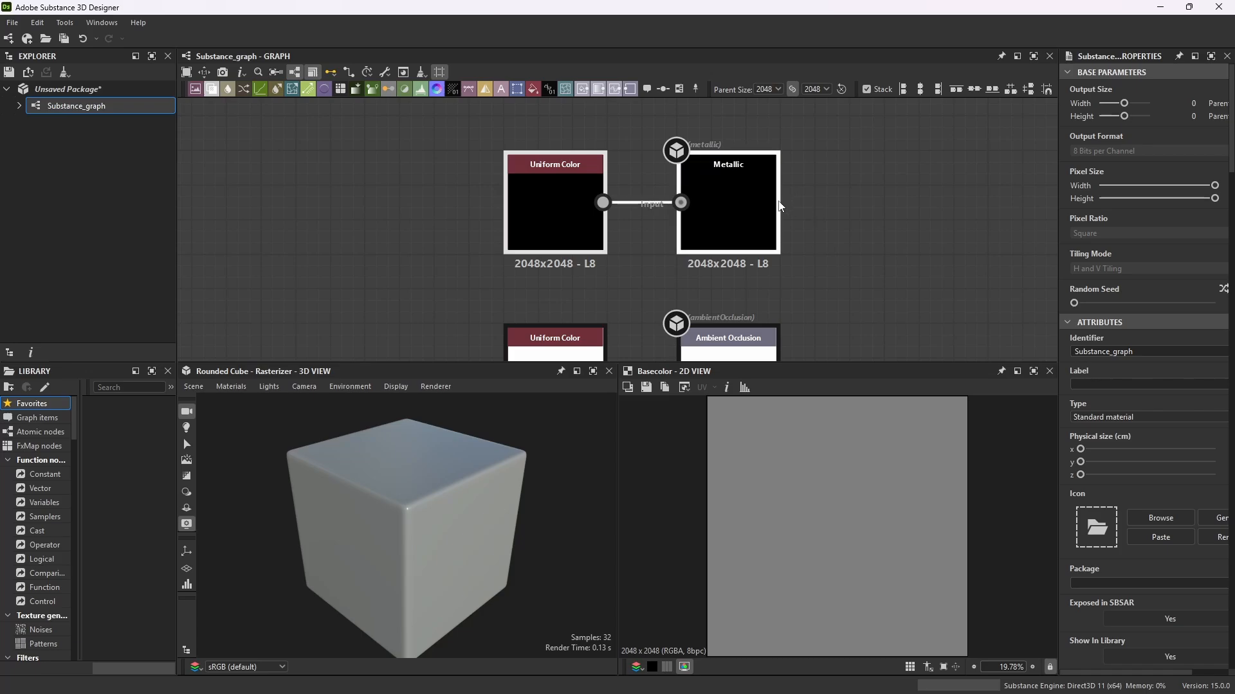
{"action": "key", "text": "Delete"}
Delete the Ambient Occlusion and Height outputs together with their Uniform Color nodes.
{"action": "scroll", "coordinate": [748, 156], "scroll_direction": "down", "scroll_amount": 5}
{"action": "scroll", "coordinate": [754, 275], "scroll_direction": "up", "scroll_amount": 4}
{"action": "left_click_drag", "start_coordinate": [838, 156], "coordinate": [511, 293]}
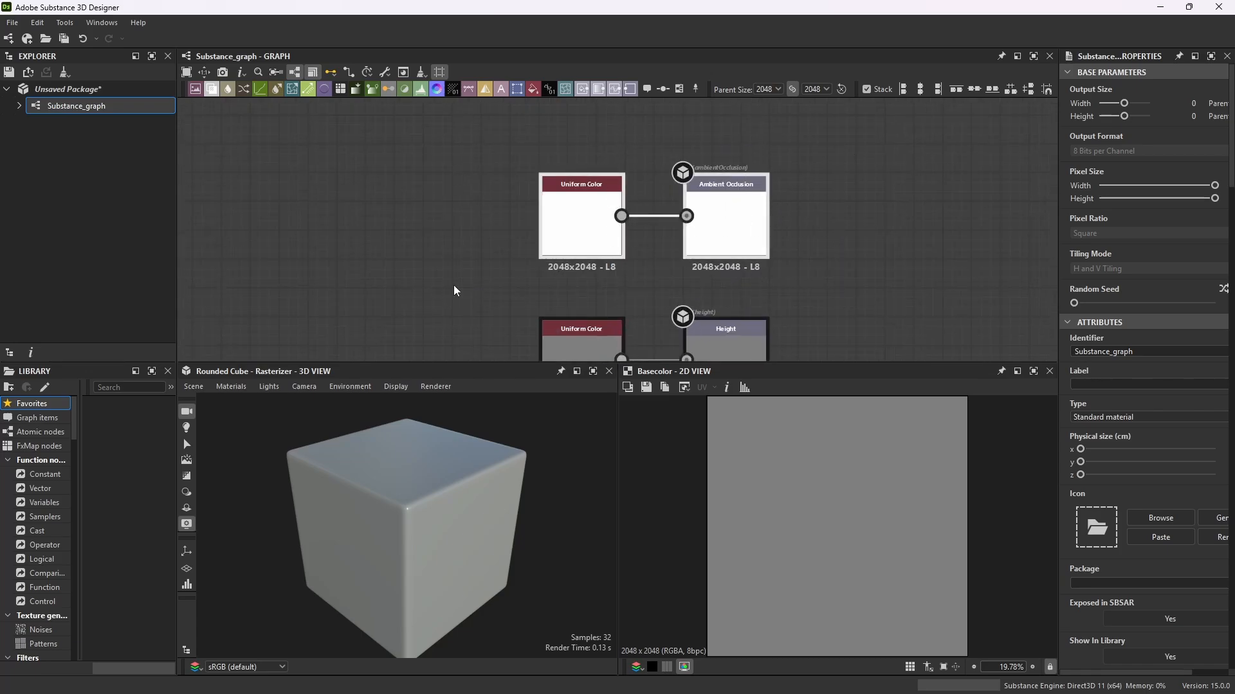
{"action": "key", "text": "Delete"}
{"action": "key", "text": "f"}
{"action": "left_click_drag", "start_coordinate": [842, 143], "coordinate": [622, 337]}
{"action": "key", "text": "Delete"}
{"action": "scroll", "coordinate": [643, 295], "scroll_direction": "down", "scroll_amount": 5}
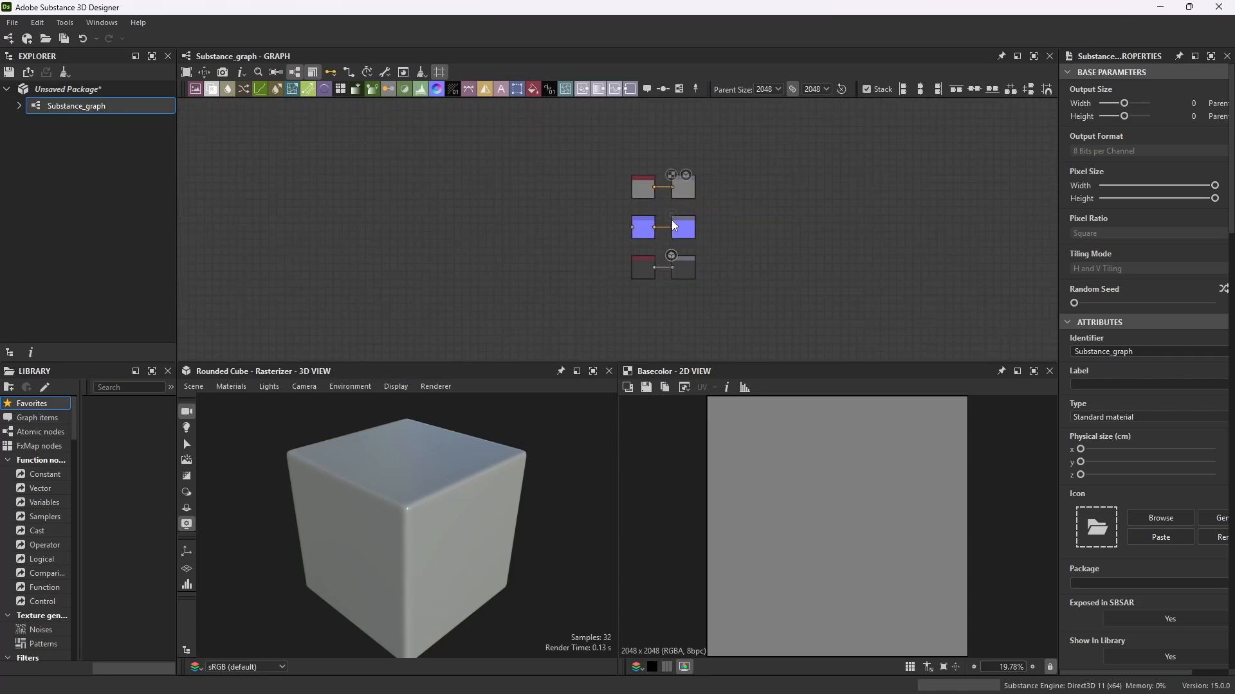
Search the node library for "noise" and look through the available noise thumbnails.
{"action": "scroll", "coordinate": [627, 167], "scroll_direction": "up", "scroll_amount": 5}
{"action": "scroll", "coordinate": [623, 220], "scroll_direction": "down", "scroll_amount": 2}
{"action": "scroll", "coordinate": [639, 222], "scroll_direction": "up", "scroll_amount": 3}
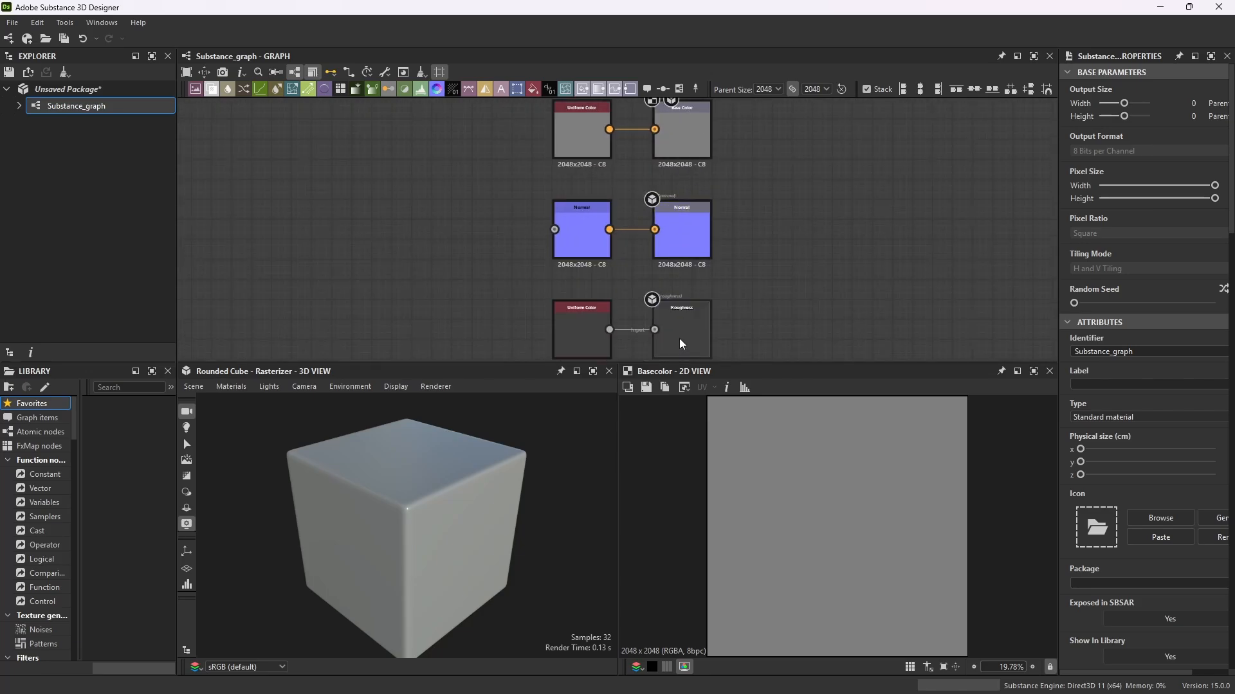
{"action": "scroll", "coordinate": [426, 559], "scroll_direction": "up", "scroll_amount": 2}
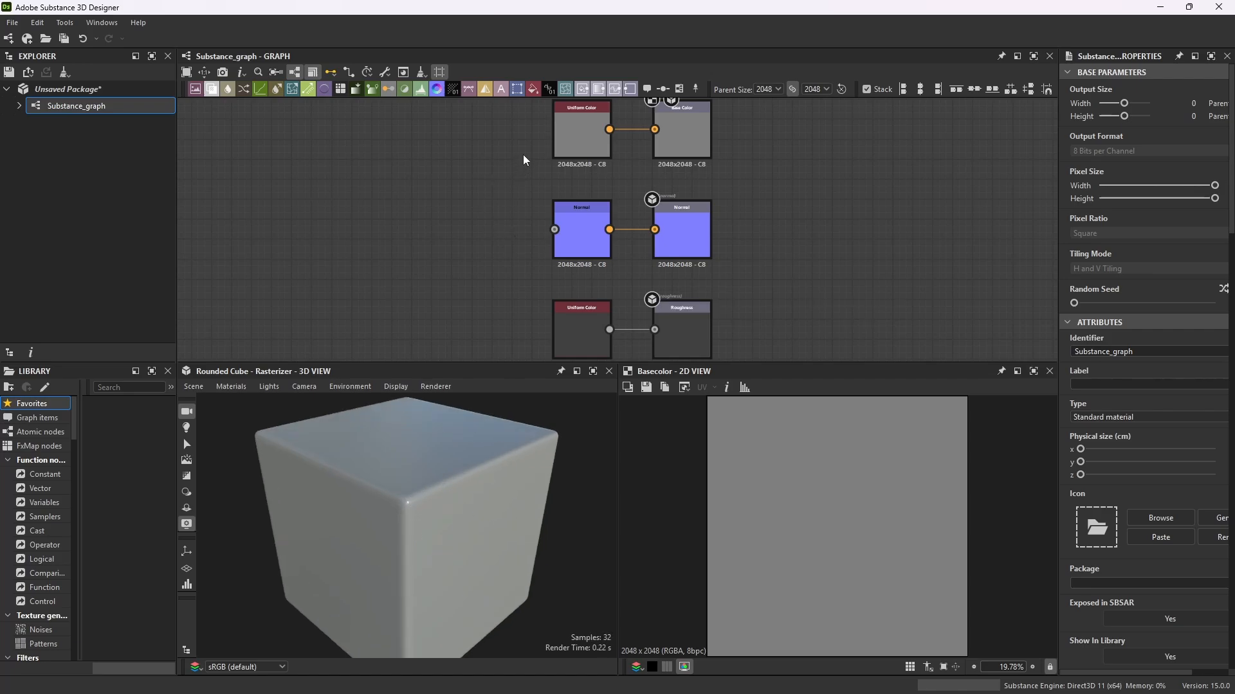
{"action": "scroll", "coordinate": [559, 174], "scroll_direction": "up", "scroll_amount": 3}
{"action": "middle_click_drag", "start_coordinate": [606, 200], "coordinate": [667, 176]}
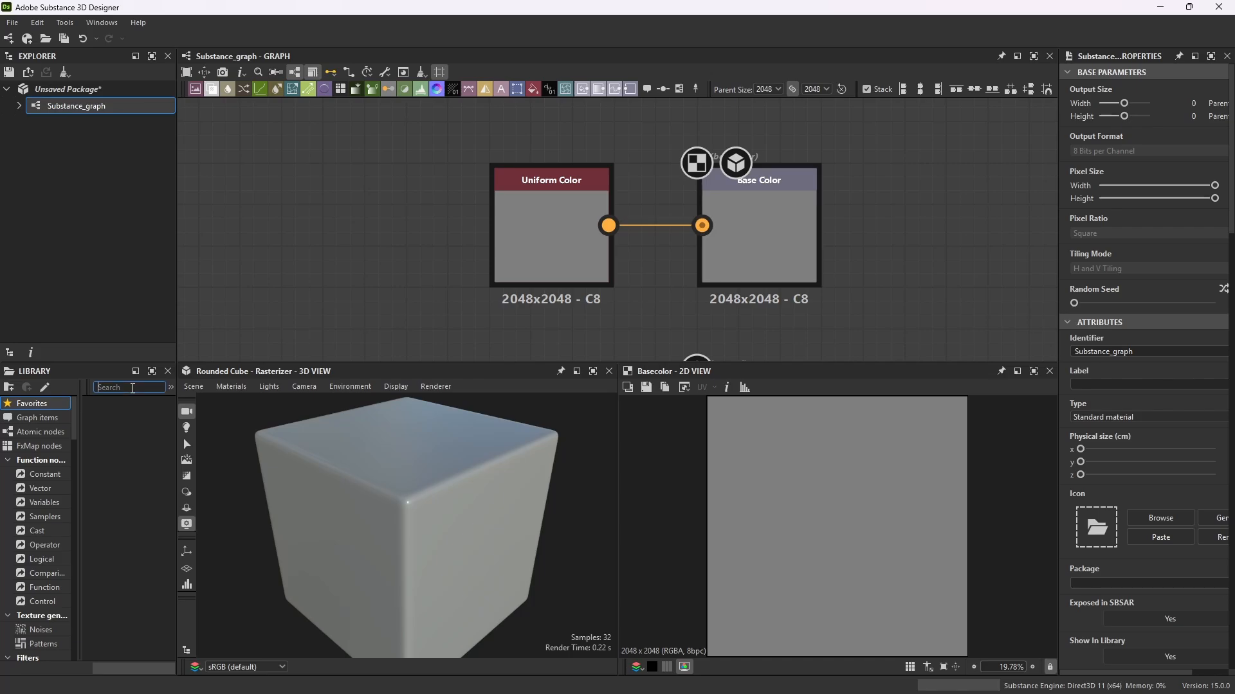
{"action": "type", "text": "noise"}
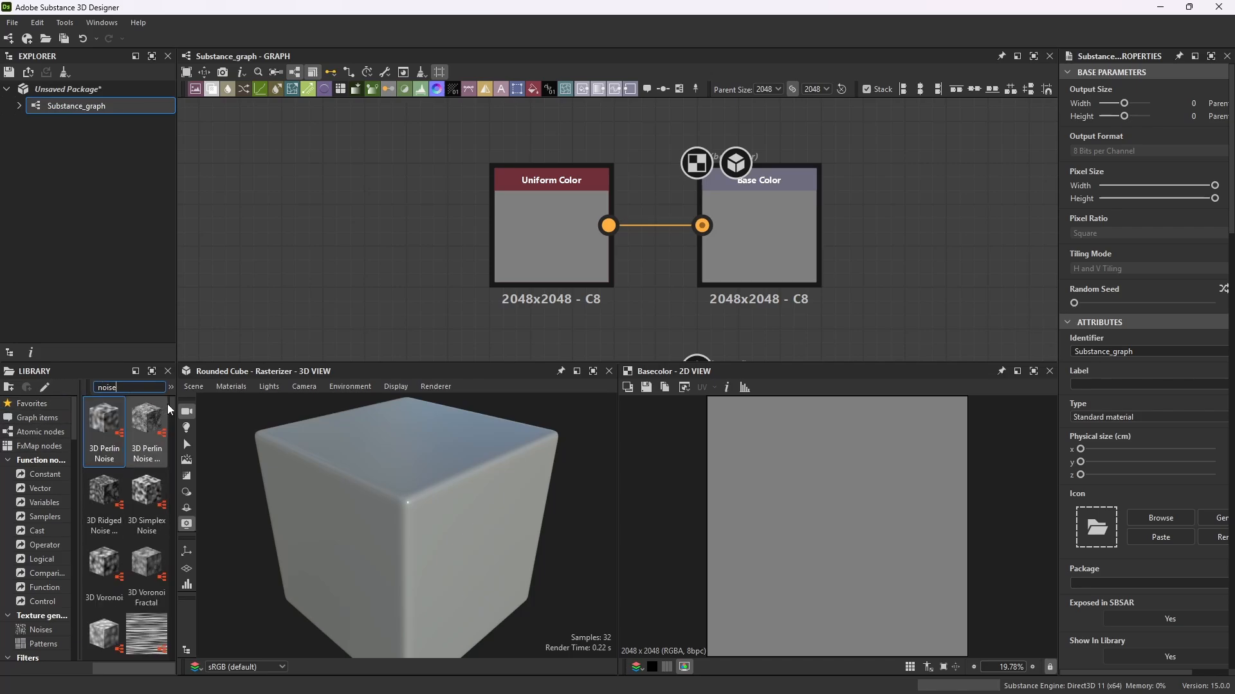
{"action": "left_click_drag", "start_coordinate": [171, 404], "coordinate": [169, 464]}
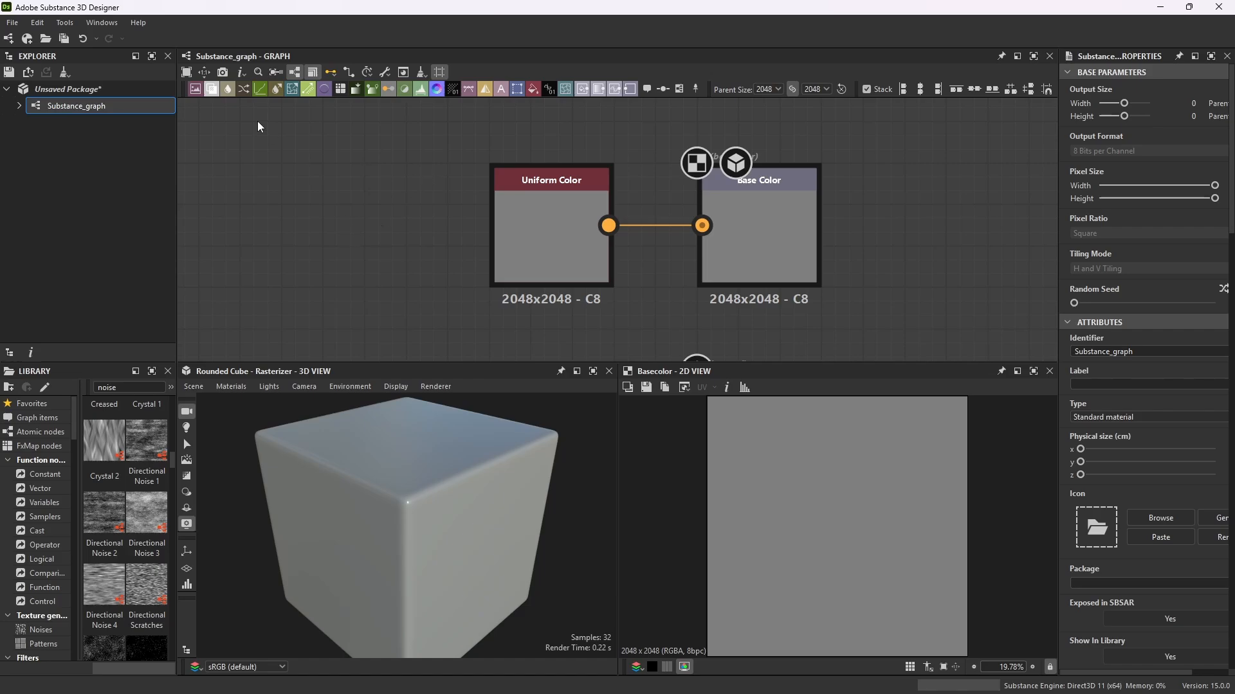
Look up "noise" in the graph's quick node search and browse the list of noise and grunge generators.
{"action": "right_click", "coordinate": [361, 173]}
{"action": "left_click", "coordinate": [340, 160]}
{"action": "key", "text": "space"}
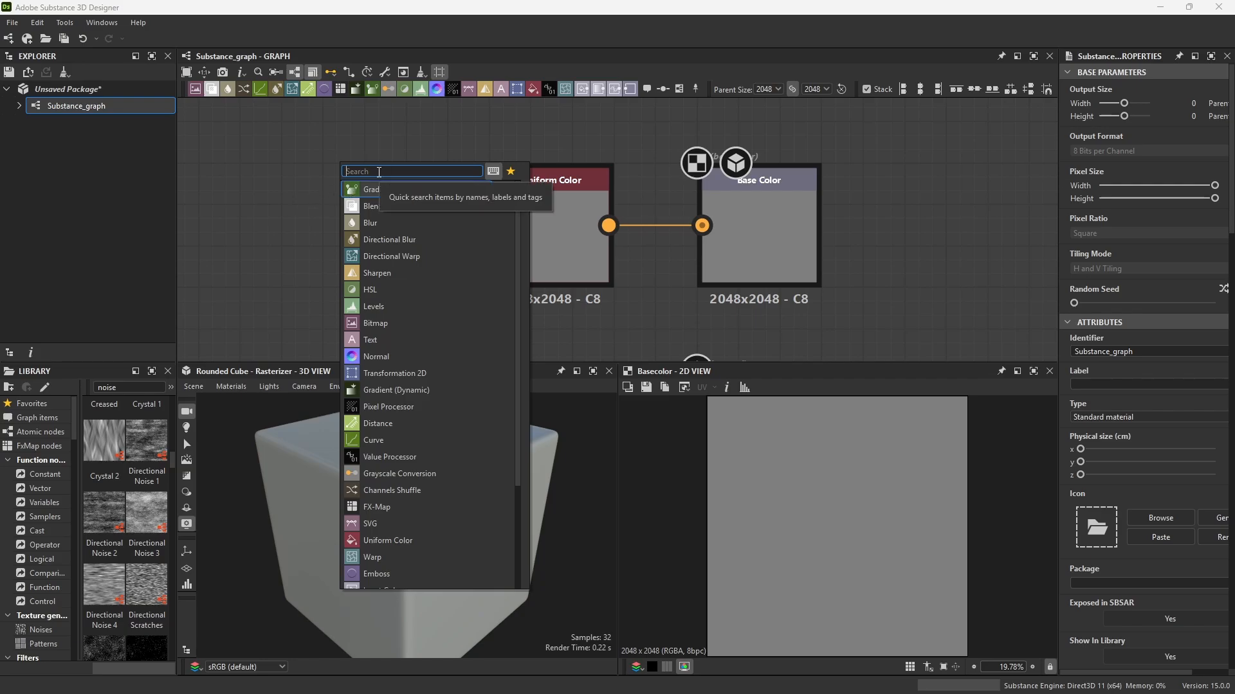
{"action": "type", "text": "noise"}
{"action": "scroll", "coordinate": [423, 346], "scroll_direction": "down", "scroll_amount": 15}
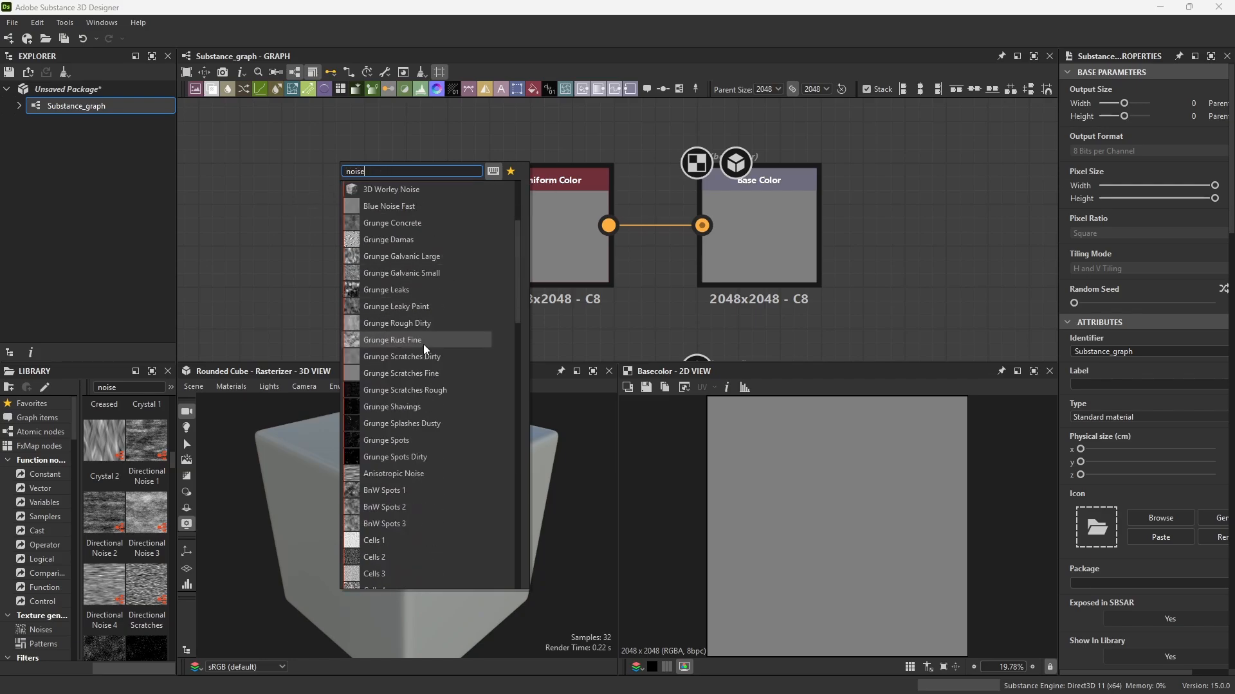
{"action": "scroll", "coordinate": [422, 348], "scroll_direction": "down", "scroll_amount": 5}
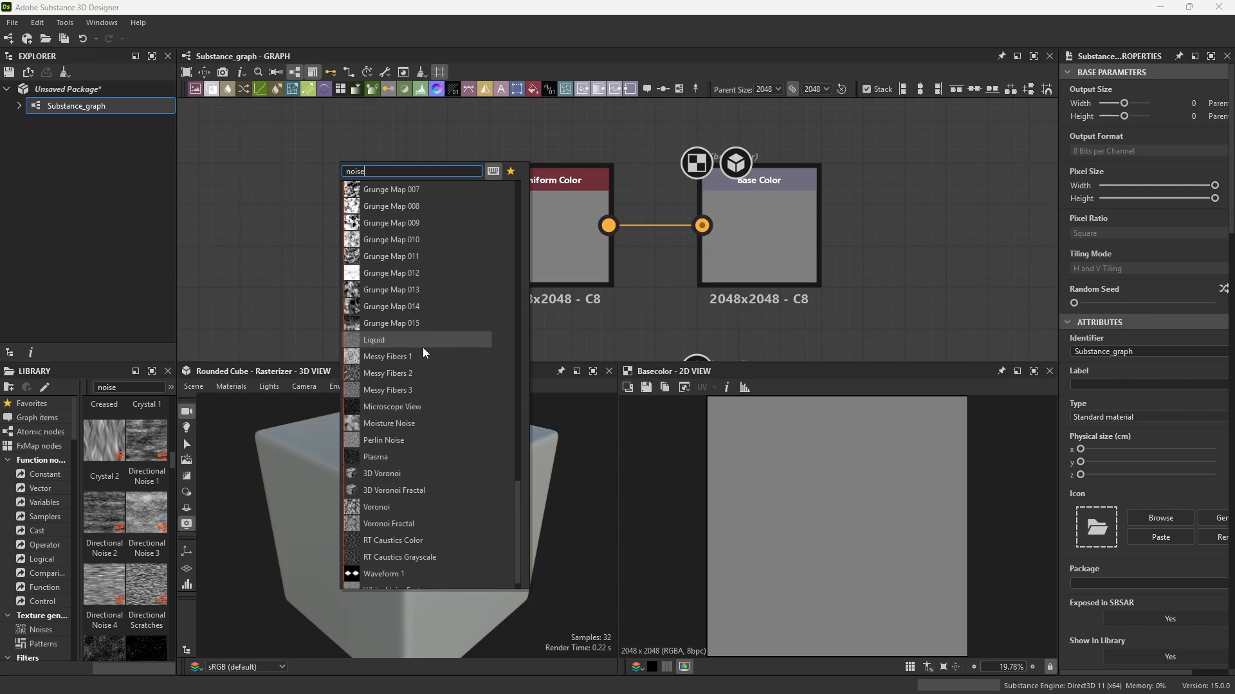
{"action": "scroll", "coordinate": [423, 347], "scroll_direction": "up", "scroll_amount": 5}
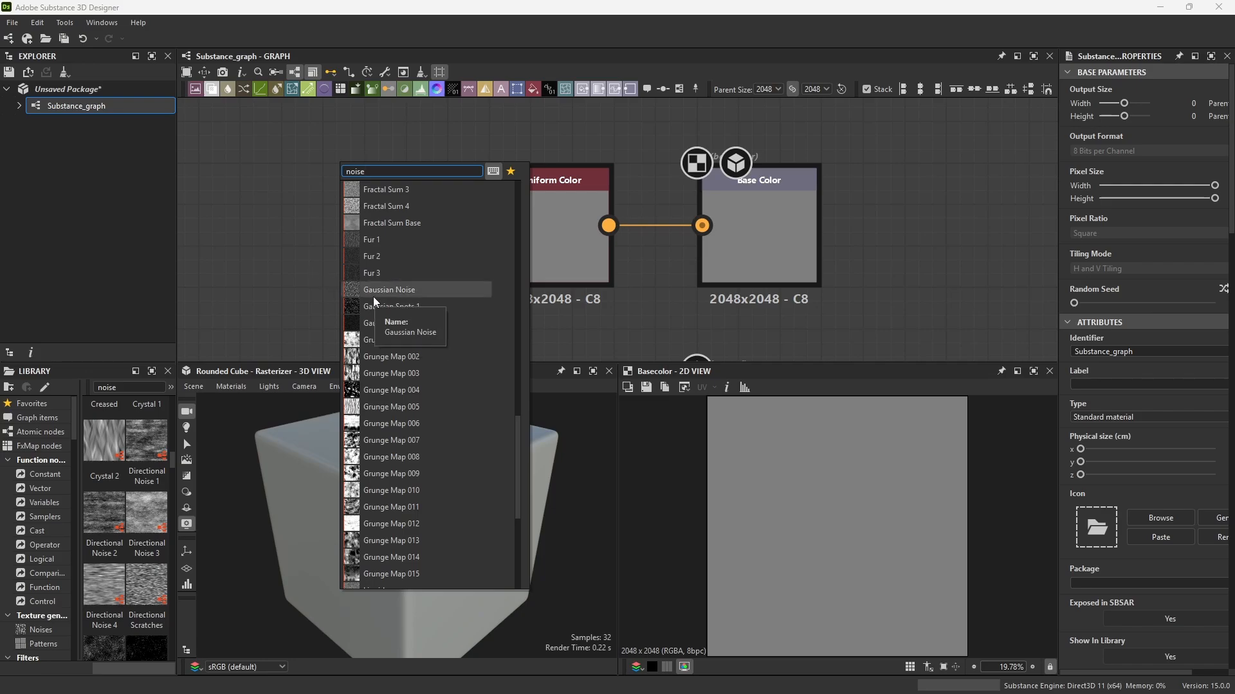
{"action": "left_click", "coordinate": [446, 126]}
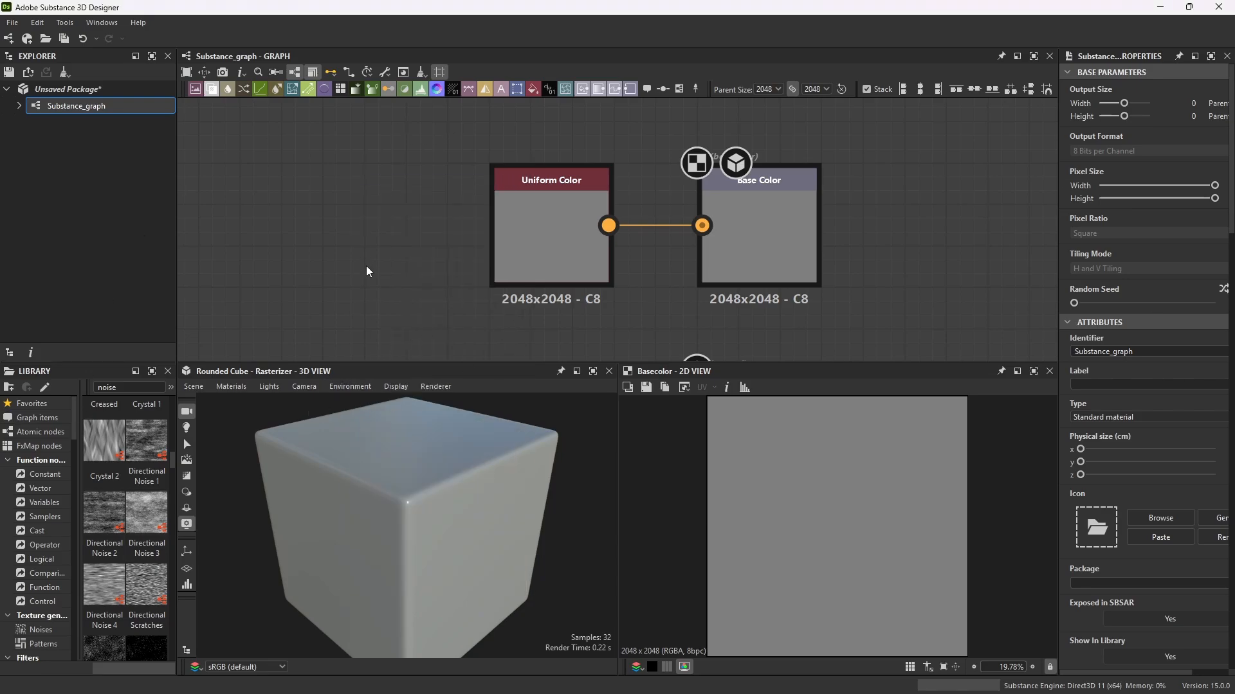
Find the noise generators in the node search and add a BnW Spots 1 node beside the Base Color's Uniform Color node.
{"action": "key", "text": "space"}
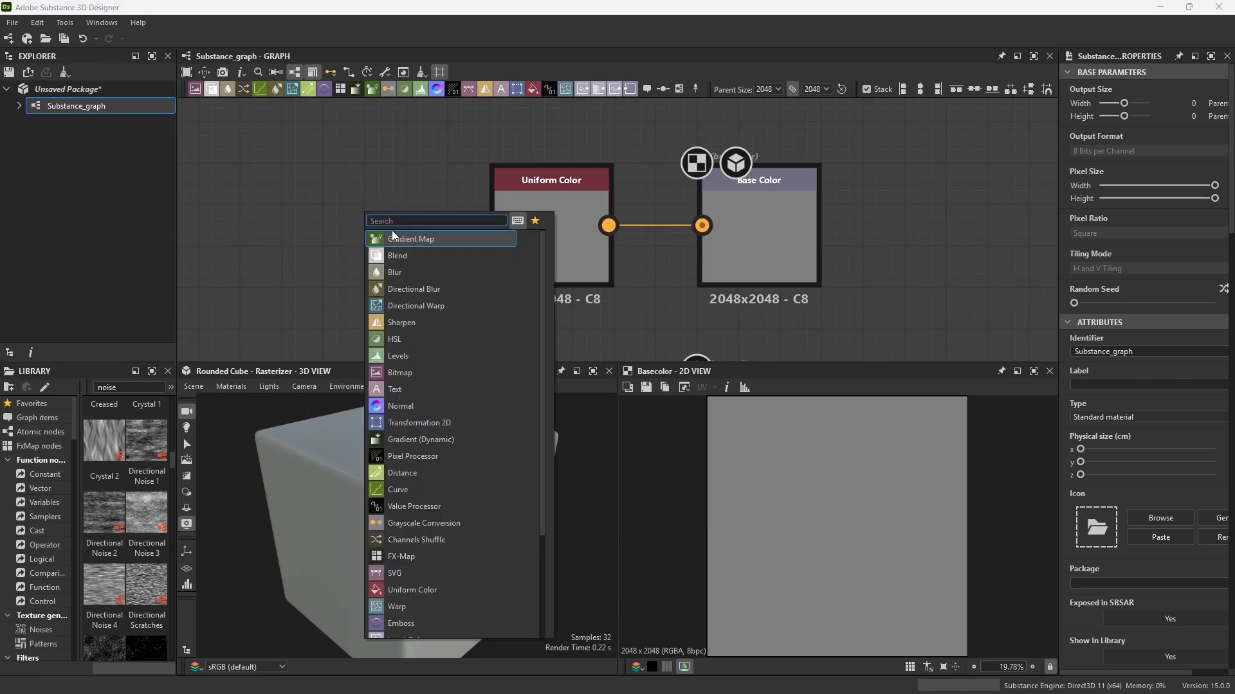
{"action": "type", "text": "noi"}
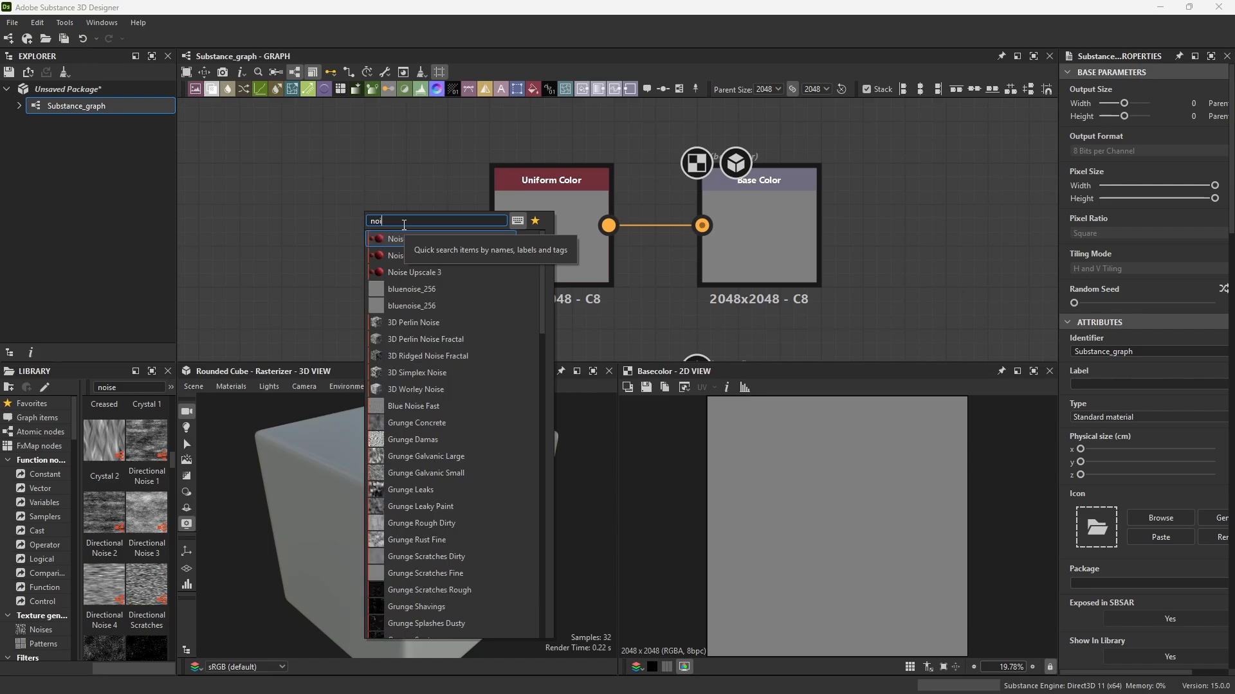
{"action": "type", "text": "se"}
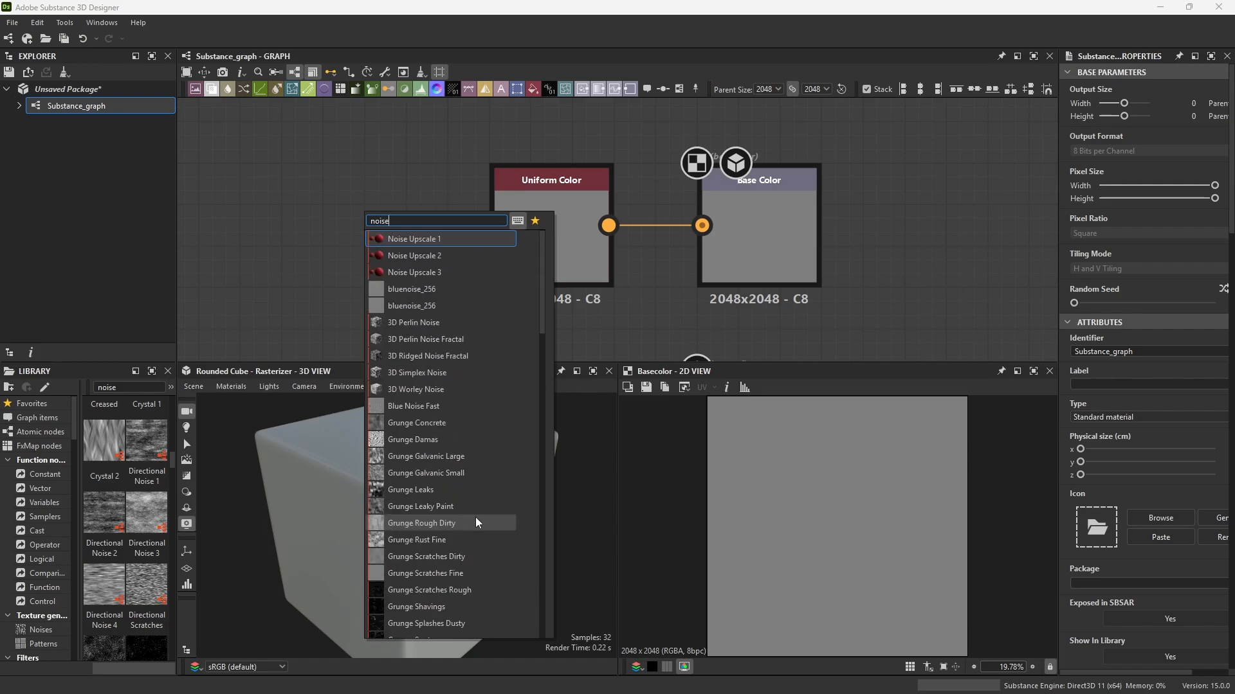
{"action": "scroll", "coordinate": [476, 517], "scroll_direction": "down", "scroll_amount": 4}
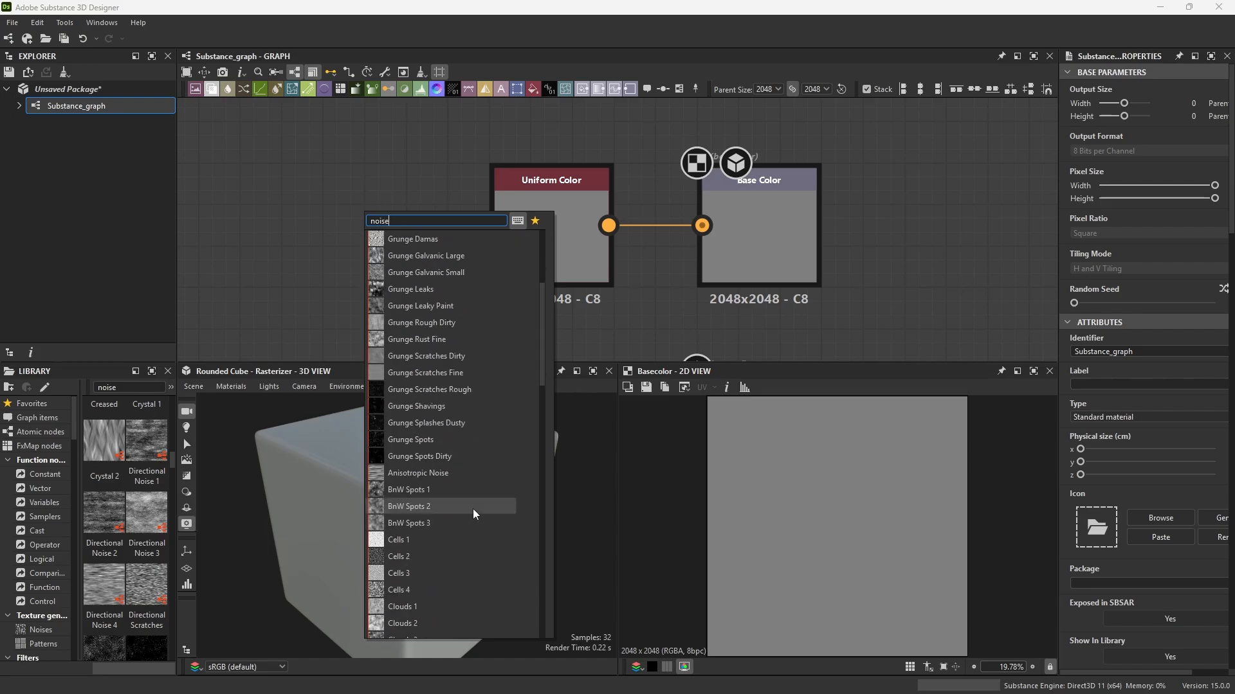
{"action": "left_click", "coordinate": [418, 490]}
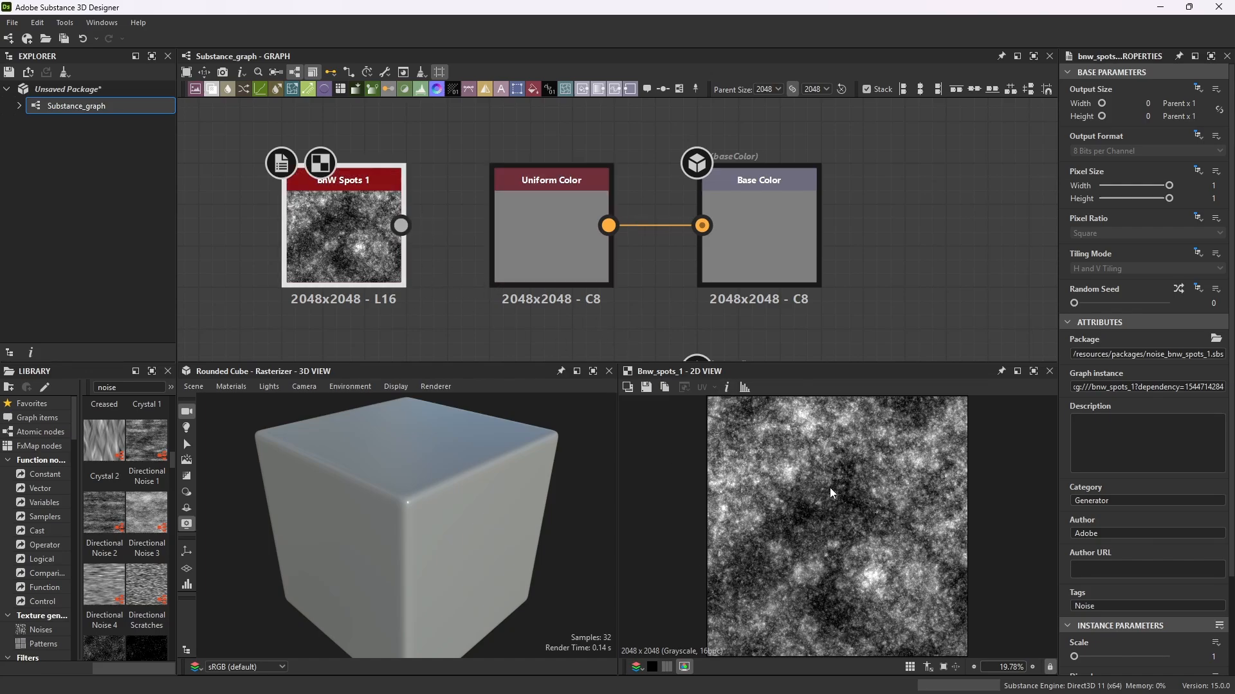
Inspect the BnW Spots 1 texture and randomize its seed repeatedly to try different variations.
{"action": "scroll", "coordinate": [855, 515], "scroll_direction": "up", "scroll_amount": 6}
{"action": "scroll", "coordinate": [852, 505], "scroll_direction": "down", "scroll_amount": 6}
{"action": "left_click", "coordinate": [1178, 290]}
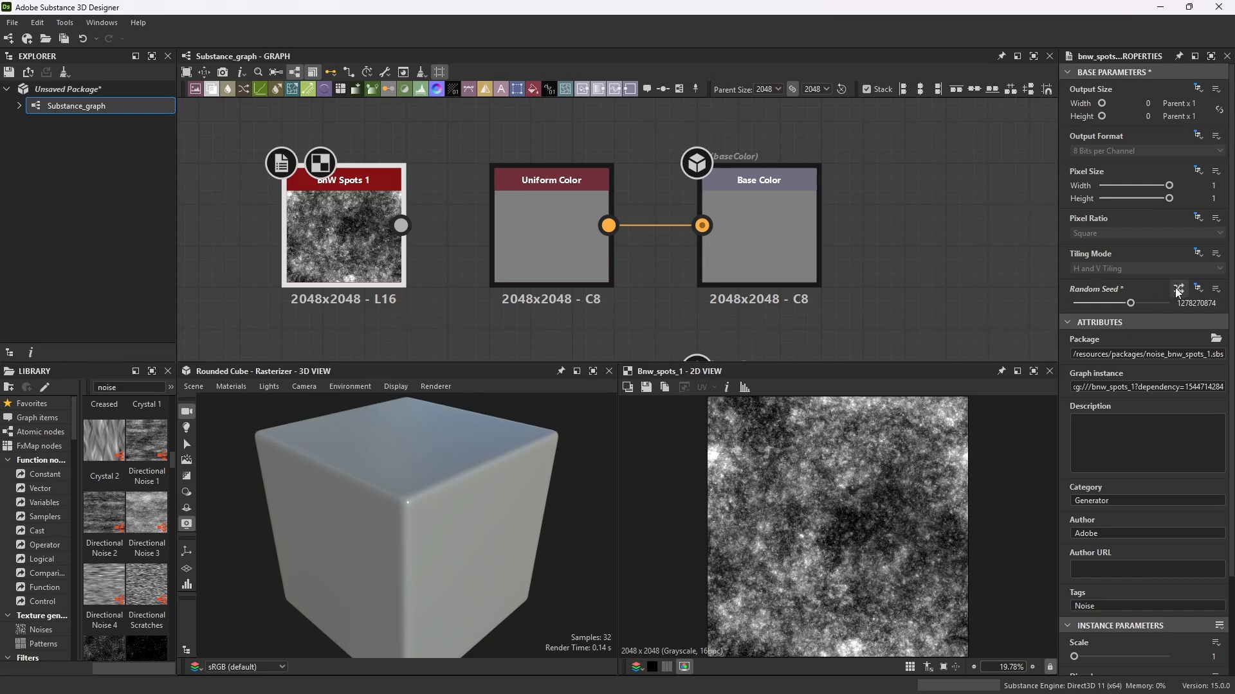
{"action": "left_click", "coordinate": [1178, 289]}
{"action": "left_click", "coordinate": [1178, 290]}
{"action": "left_click", "coordinate": [1178, 290]}
{"action": "left_click", "coordinate": [1178, 290]}
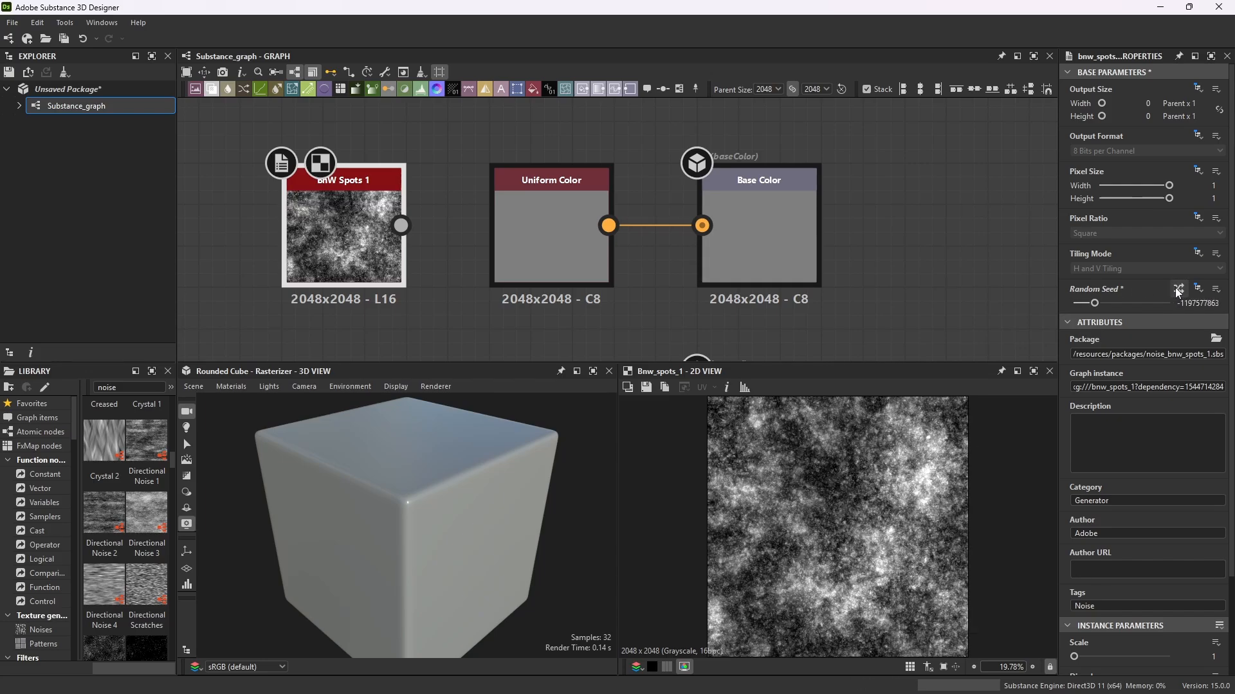
{"action": "left_click", "coordinate": [1178, 290]}
{"action": "left_click", "coordinate": [1178, 289]}
{"action": "left_click", "coordinate": [1178, 290]}
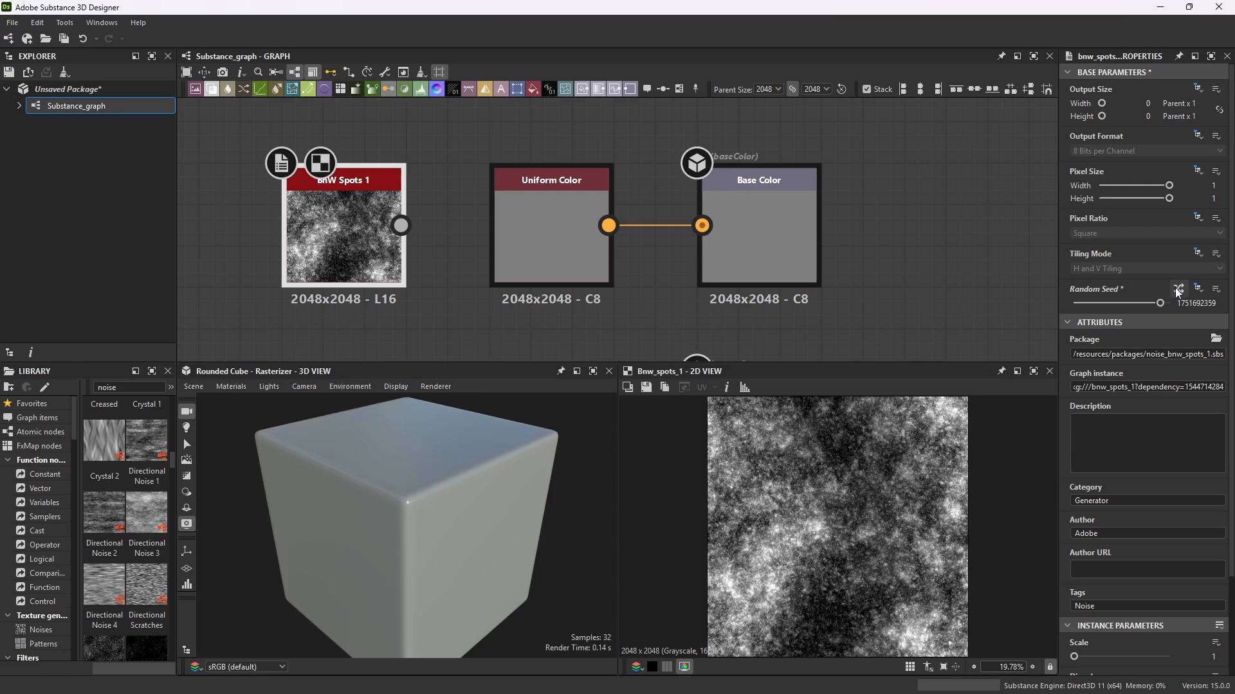
{"action": "left_click", "coordinate": [1178, 289]}
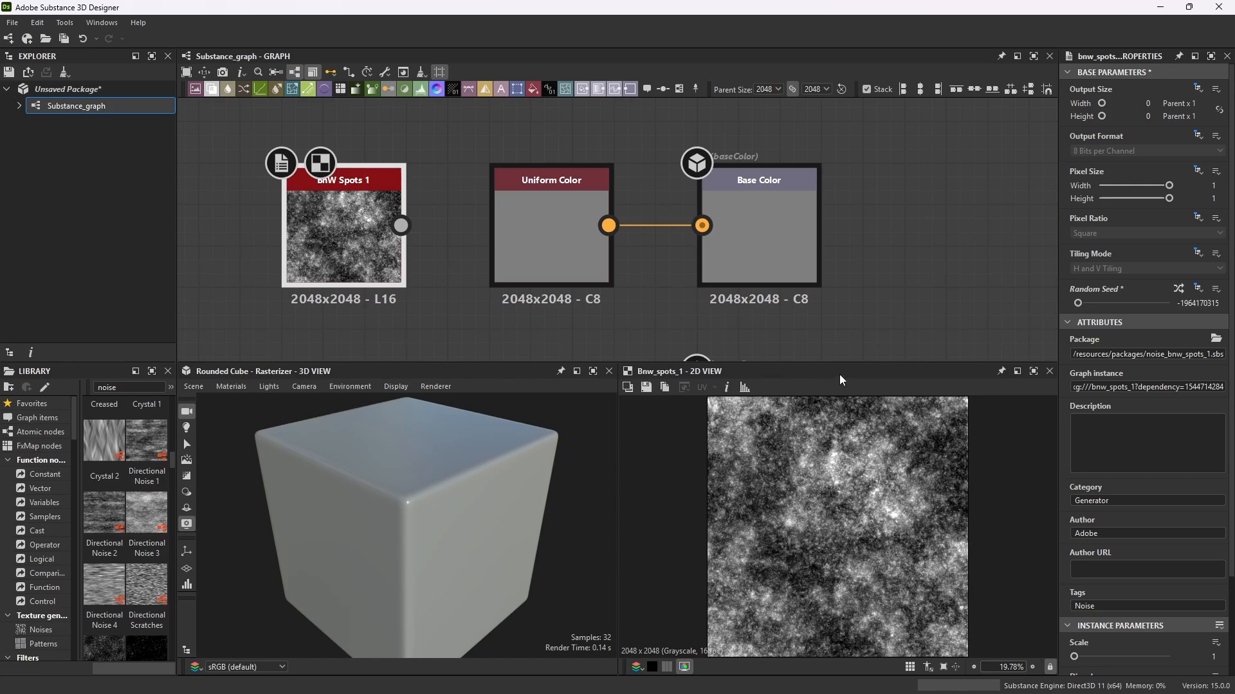
Show the BnW Spots 1 texture tiled in the 2D view to check how the pattern repeats.
{"action": "scroll", "coordinate": [826, 505], "scroll_direction": "down", "scroll_amount": 3}
{"action": "scroll", "coordinate": [836, 521], "scroll_direction": "down", "scroll_amount": 1}
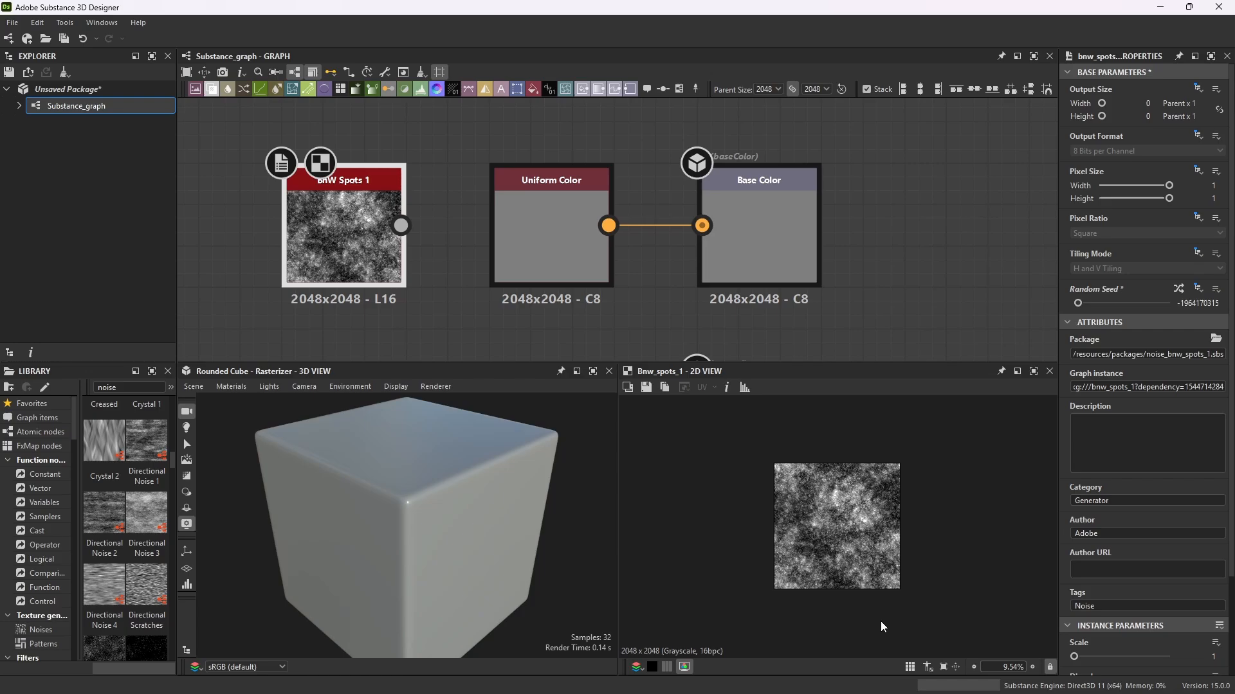
{"action": "left_click", "coordinate": [909, 667]}
{"action": "scroll", "coordinate": [848, 484], "scroll_direction": "down", "scroll_amount": 2}
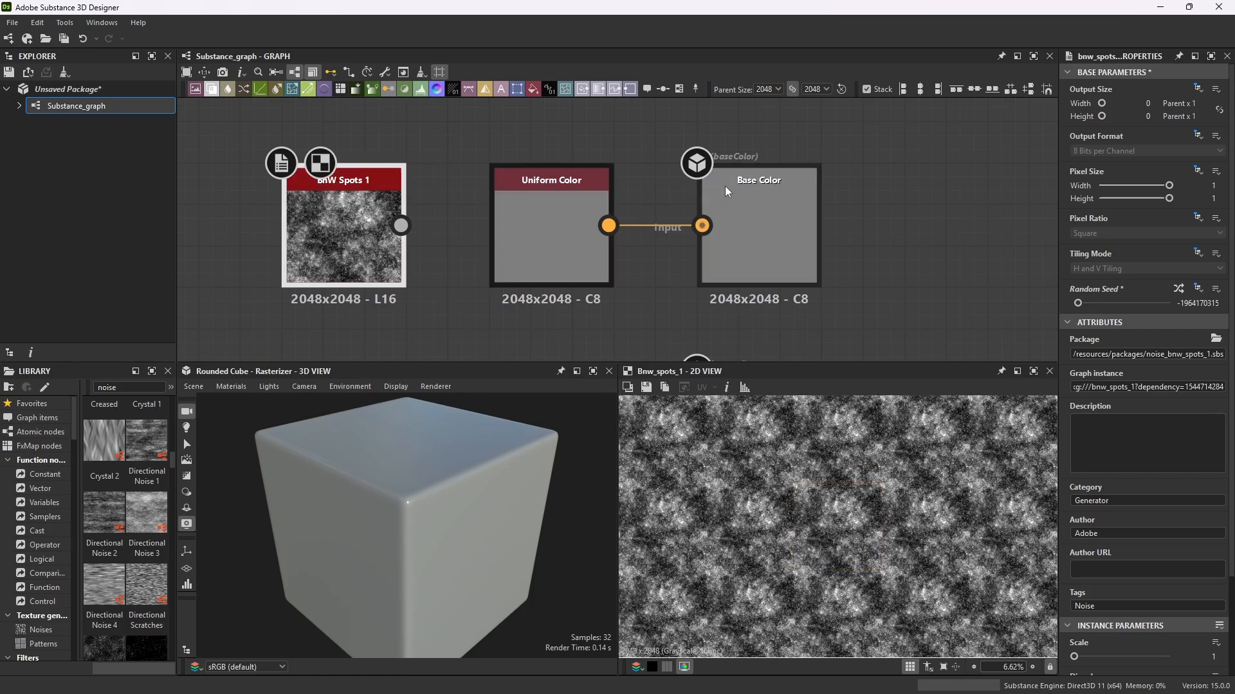
Randomize the BnW Spots 1 seed several times while it is tiled, and return the 2D view to a single tile.
{"action": "left_click", "coordinate": [1178, 288]}
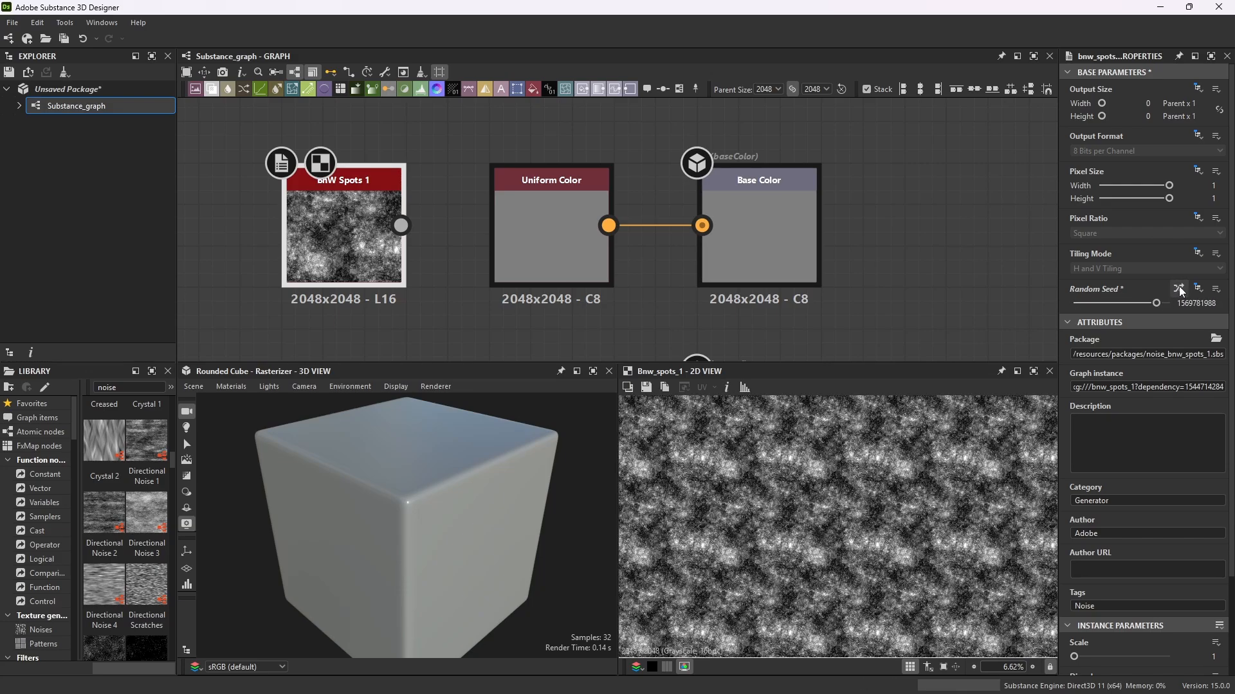
{"action": "left_click", "coordinate": [1178, 288]}
{"action": "left_click", "coordinate": [1178, 288]}
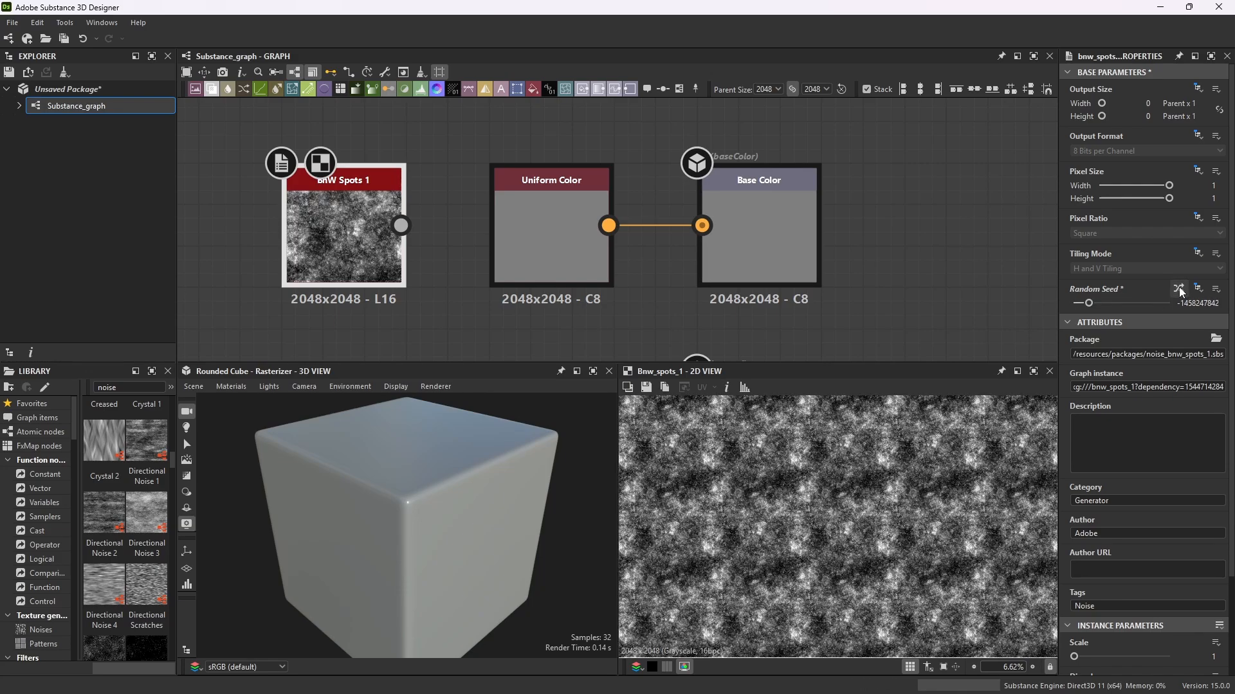
{"action": "left_click", "coordinate": [1179, 289]}
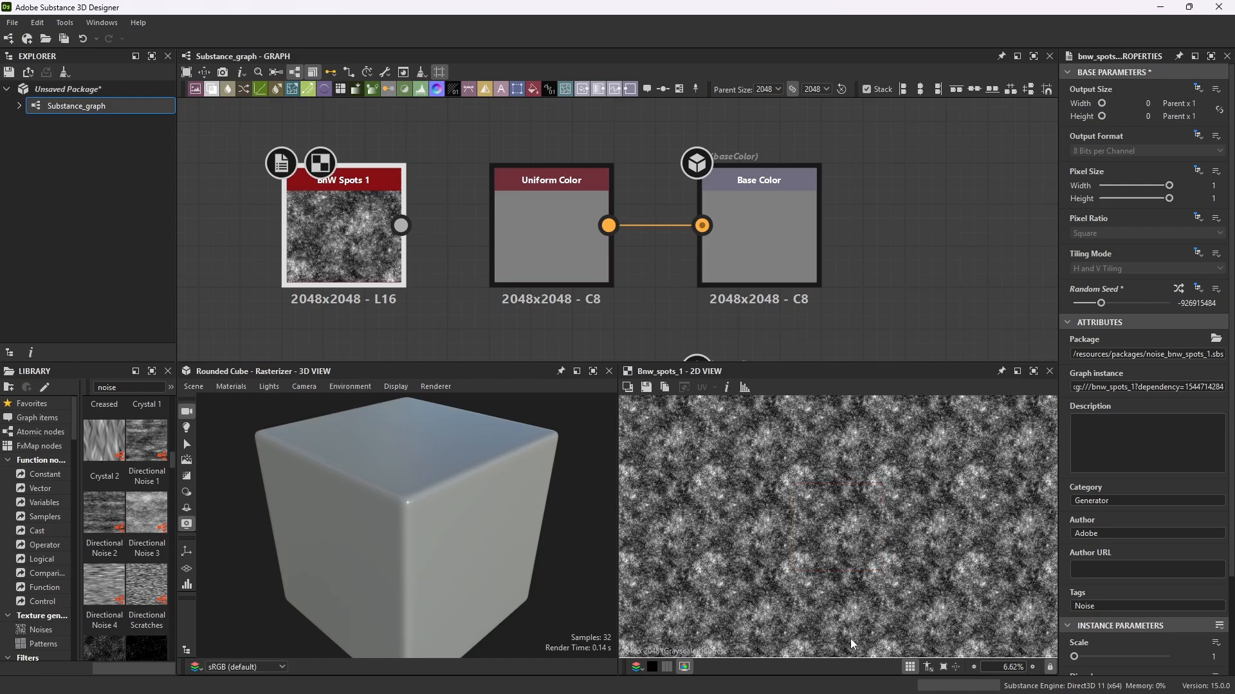
{"action": "left_click", "coordinate": [911, 667]}
{"action": "scroll", "coordinate": [832, 534], "scroll_direction": "up", "scroll_amount": 5}
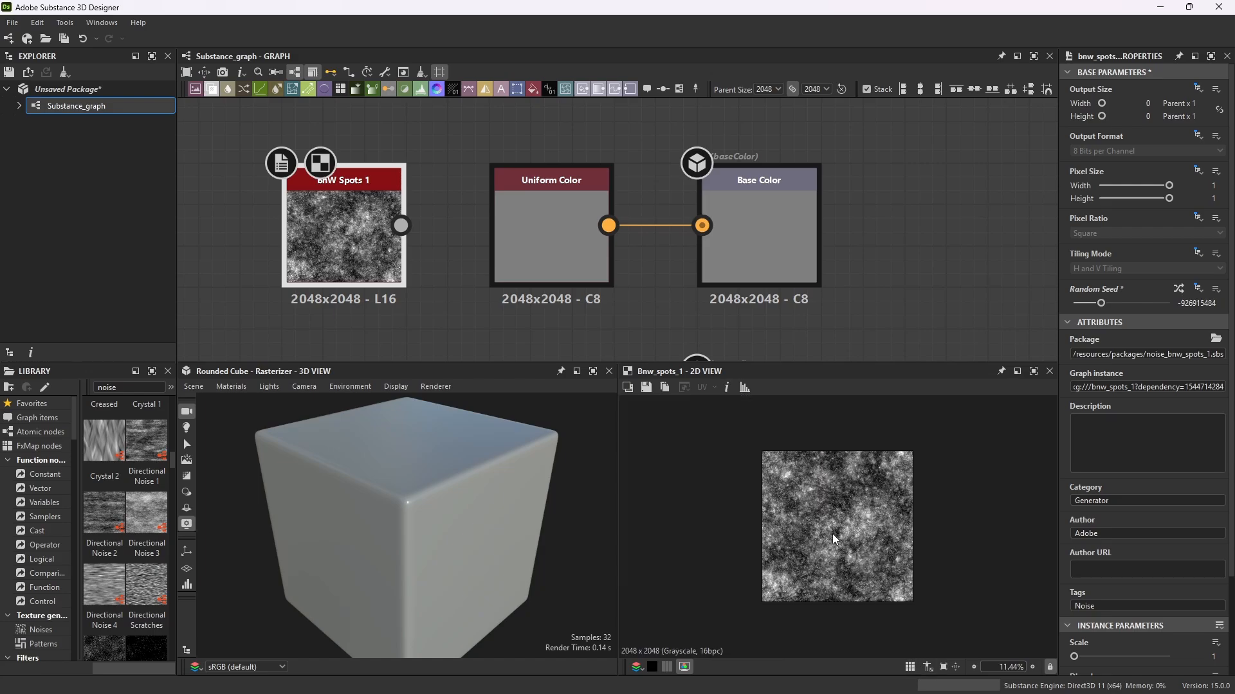
Move the BnW Spots 1 node down into the Normal row, in front of the Normal node's input.
{"action": "scroll", "coordinate": [527, 199], "scroll_direction": "down", "scroll_amount": 3}
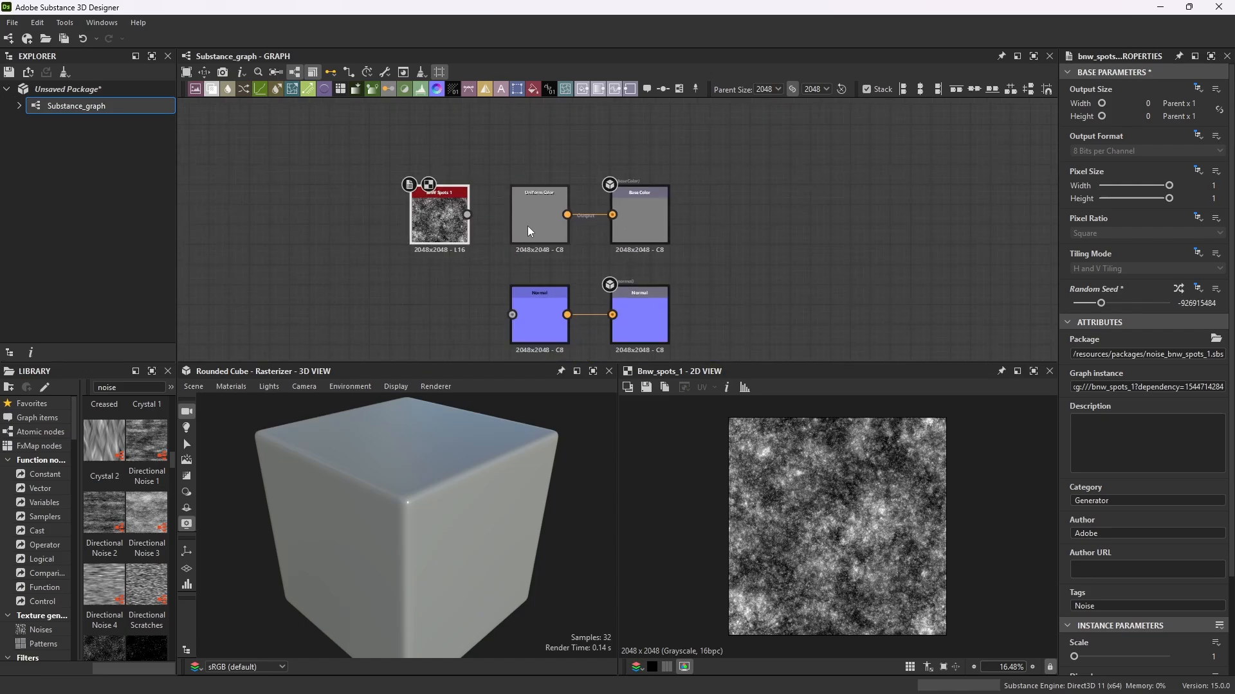
{"action": "scroll", "coordinate": [528, 223], "scroll_direction": "up", "scroll_amount": 2}
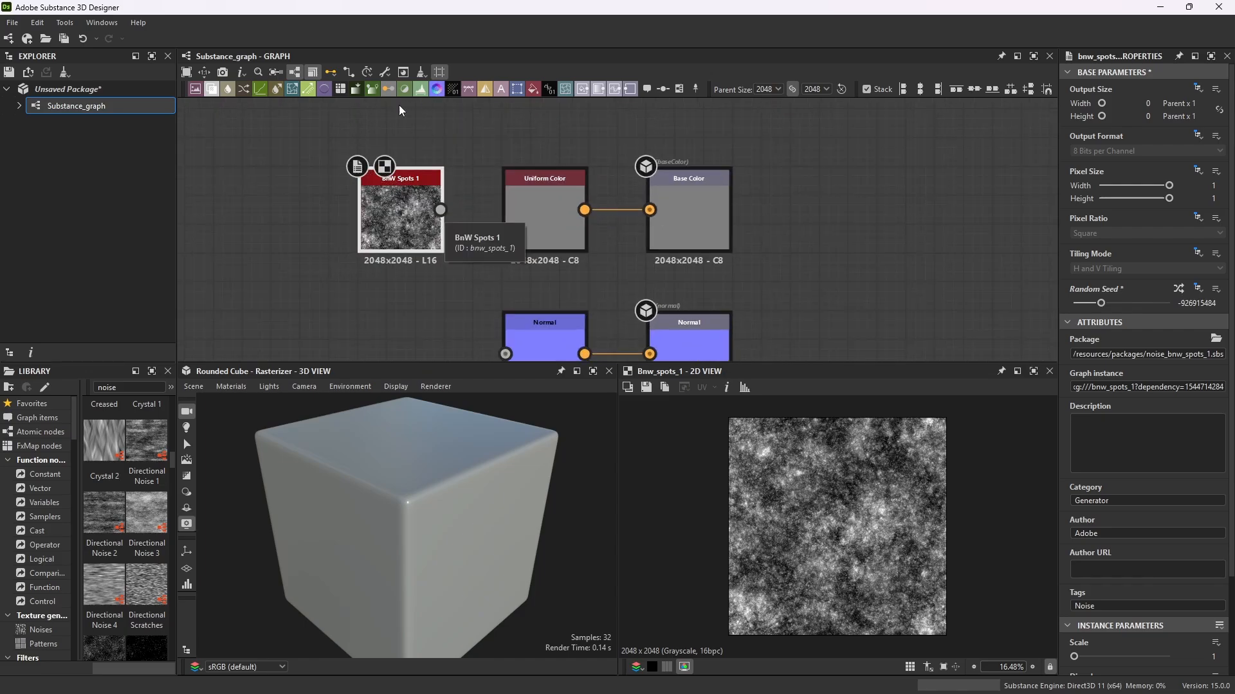
{"action": "scroll", "coordinate": [415, 215], "scroll_direction": "up", "scroll_amount": 3}
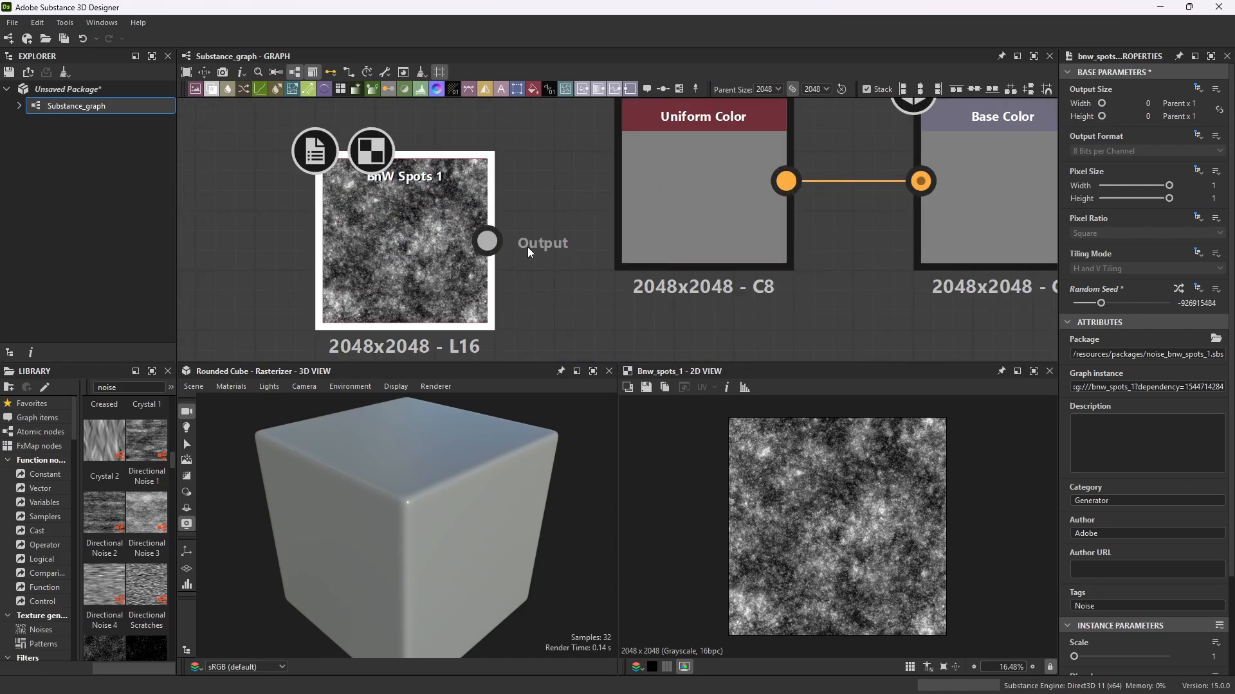
{"action": "left_click", "coordinate": [488, 231]}
{"action": "scroll", "coordinate": [528, 171], "scroll_direction": "down", "scroll_amount": 2}
{"action": "scroll", "coordinate": [453, 206], "scroll_direction": "up", "scroll_amount": 2}
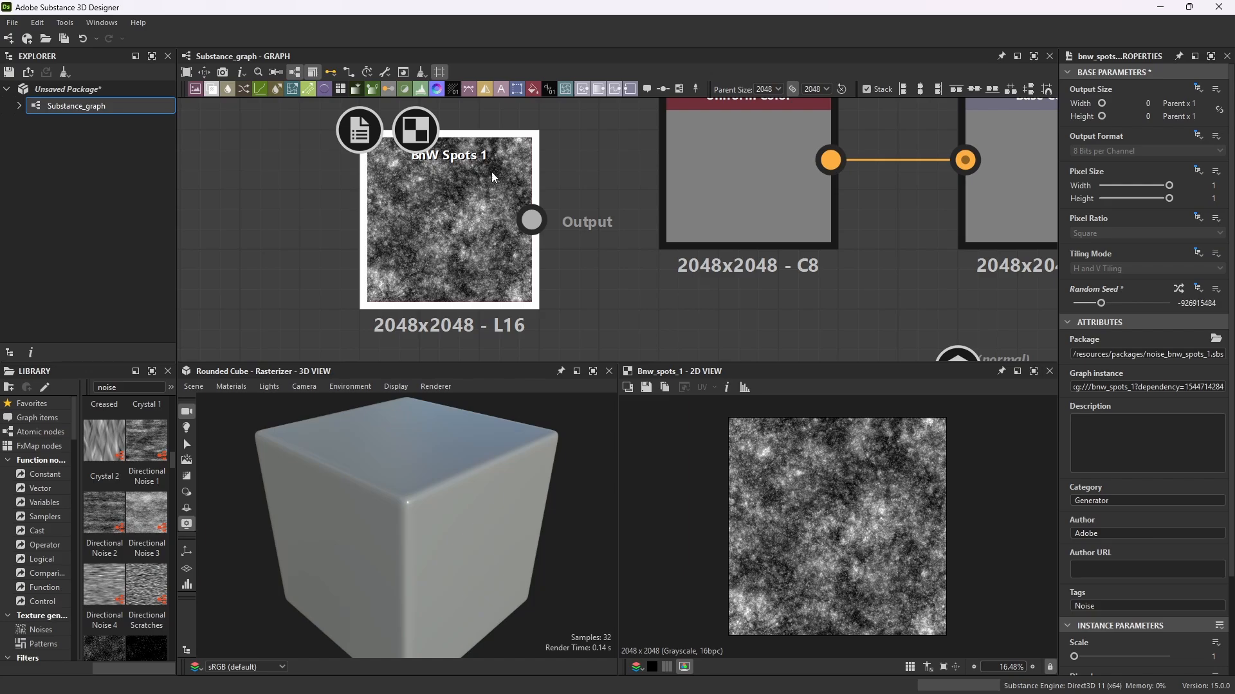
{"action": "scroll", "coordinate": [495, 157], "scroll_direction": "down", "scroll_amount": 4}
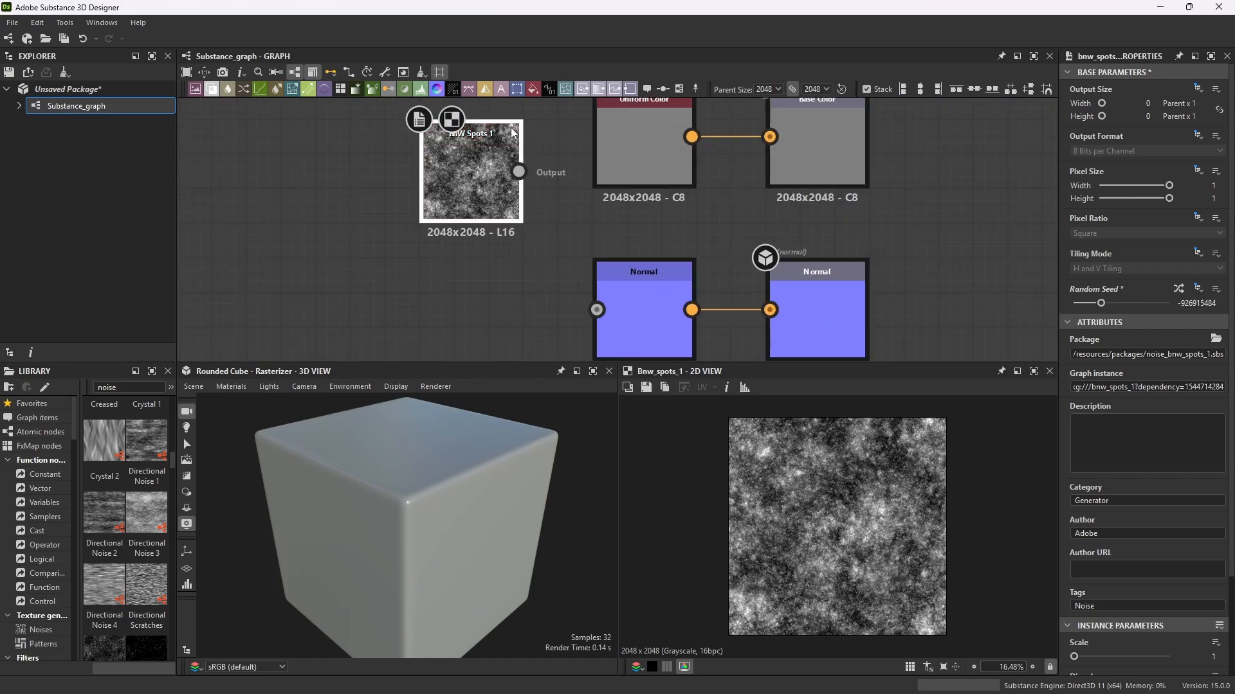
{"action": "left_click_drag", "start_coordinate": [513, 133], "coordinate": [511, 273]}
{"action": "scroll", "coordinate": [585, 222], "scroll_direction": "down", "scroll_amount": 3}
{"action": "scroll", "coordinate": [572, 253], "scroll_direction": "up", "scroll_amount": 4}
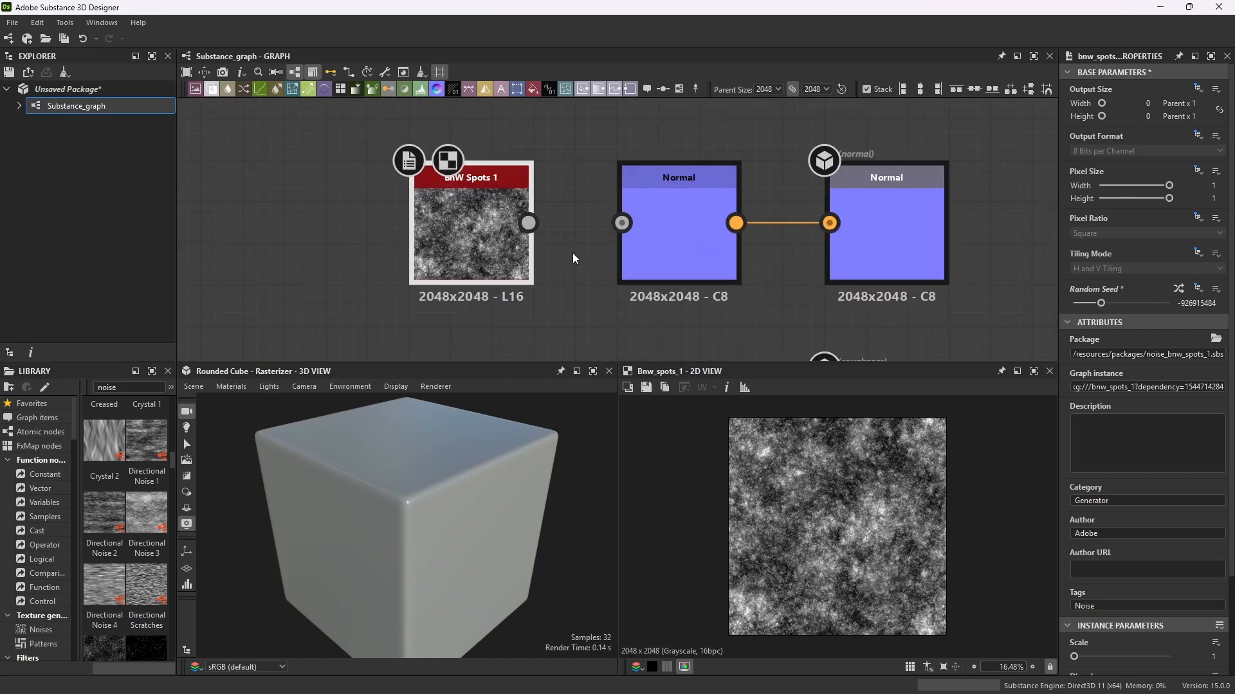
Connect the BnW Spots 1 output to the Normal node's input and inspect the resulting relief on the cube.
{"action": "scroll", "coordinate": [715, 205], "scroll_direction": "up", "scroll_amount": 1}
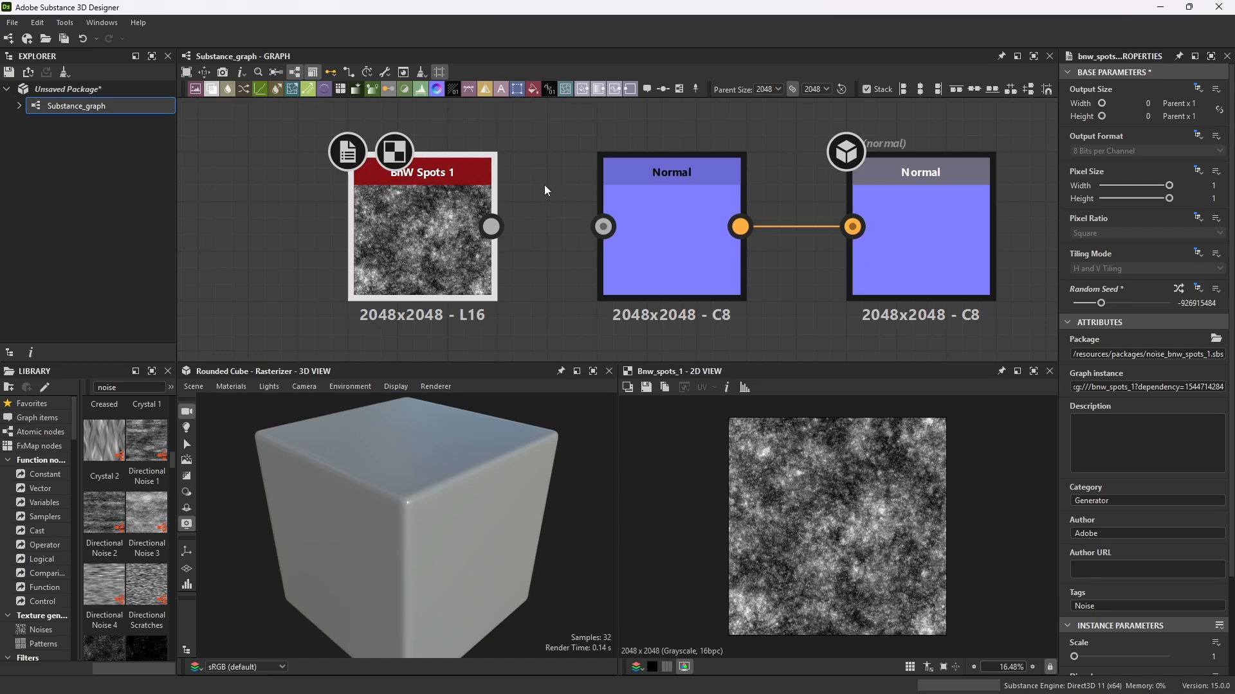
{"action": "scroll", "coordinate": [454, 231], "scroll_direction": "up", "scroll_amount": 2}
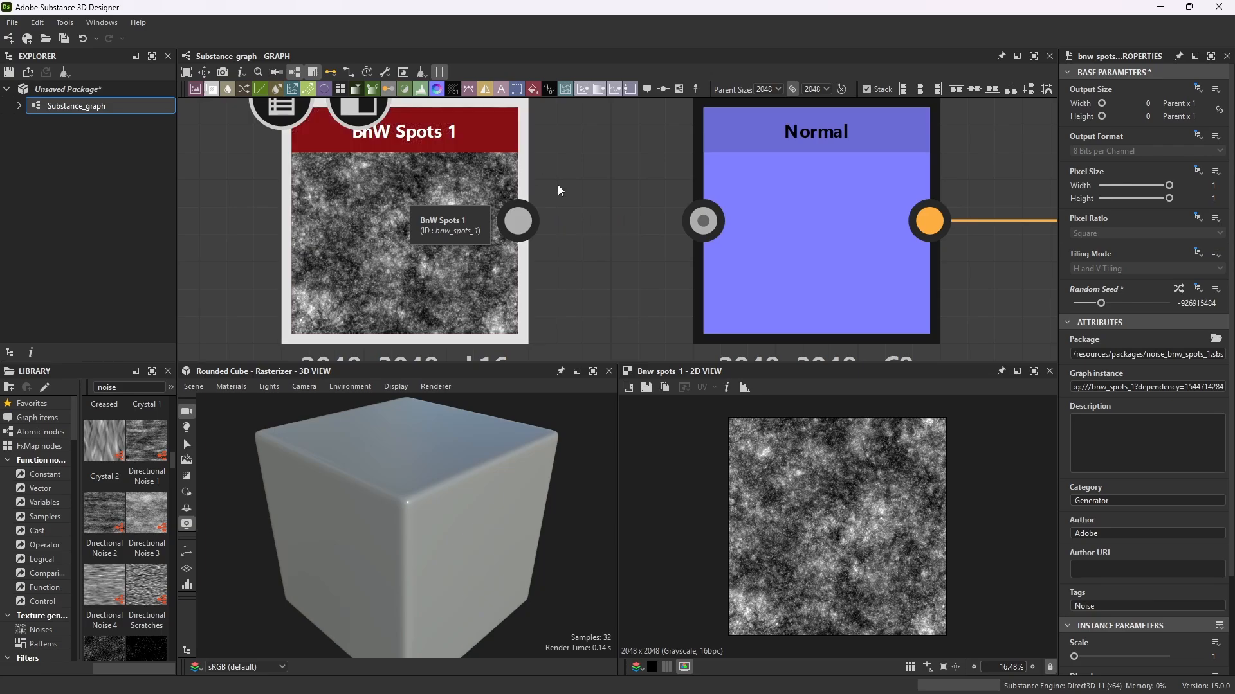
{"action": "scroll", "coordinate": [579, 193], "scroll_direction": "down", "scroll_amount": 2}
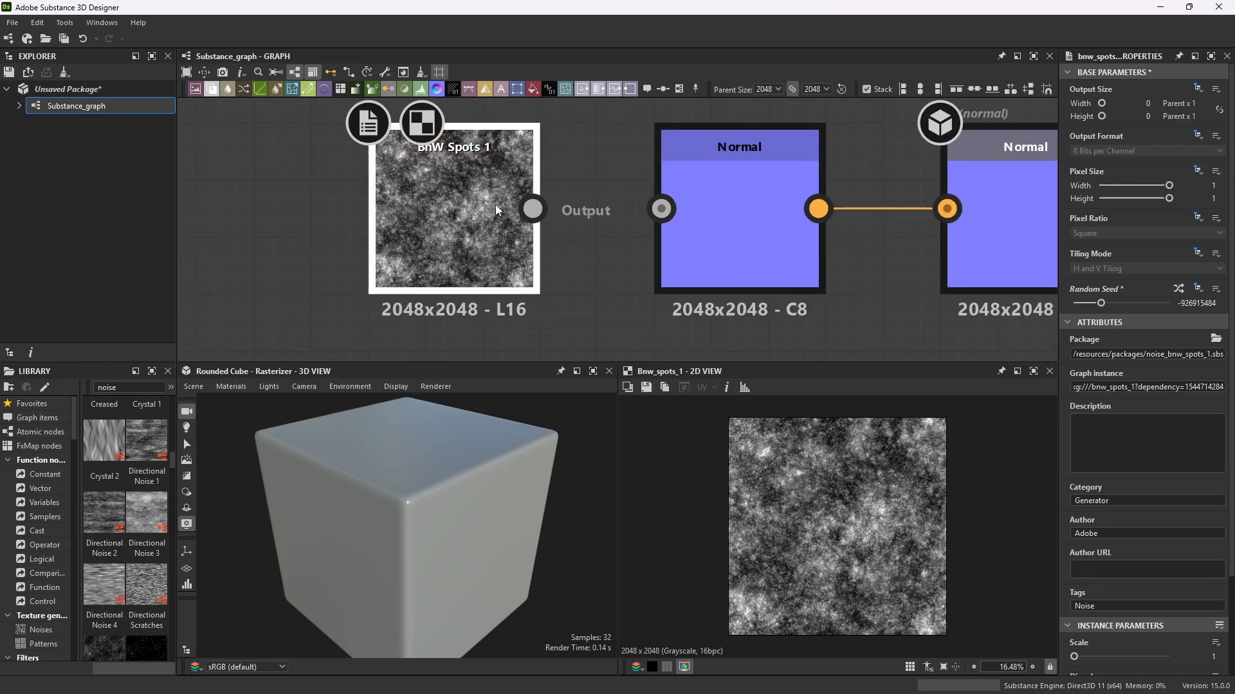
{"action": "left_click_drag", "start_coordinate": [548, 213], "coordinate": [662, 213]}
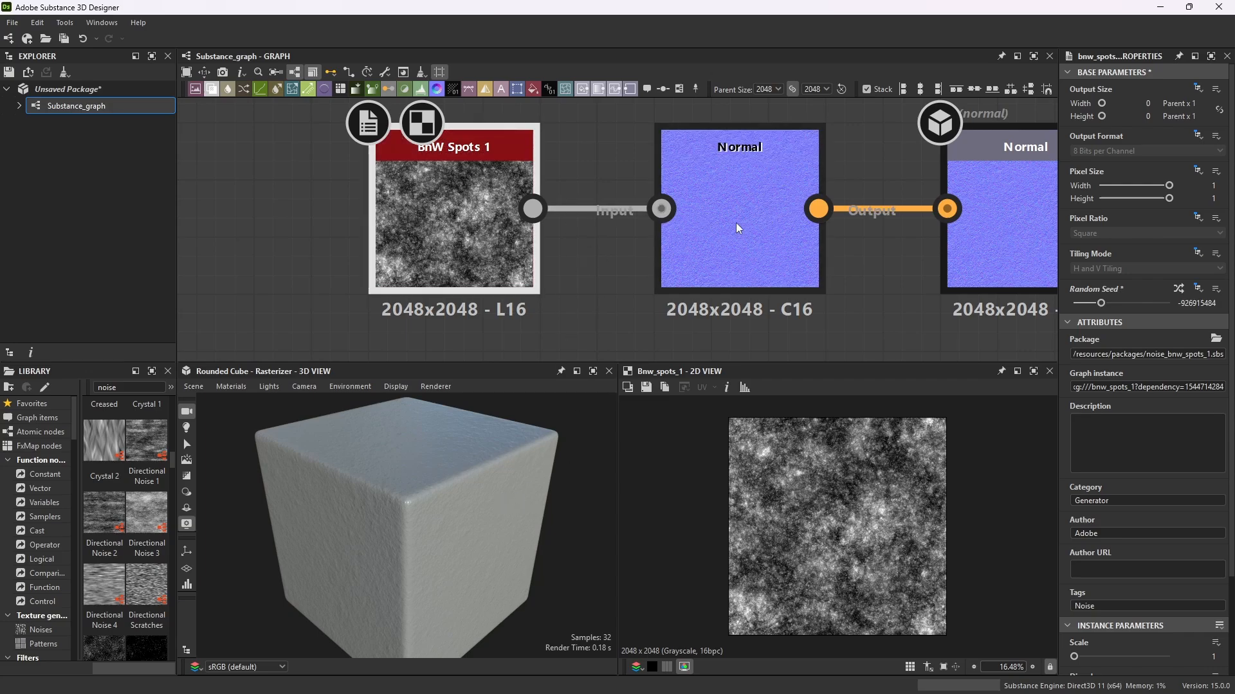
{"action": "scroll", "coordinate": [462, 545], "scroll_direction": "up", "scroll_amount": 5}
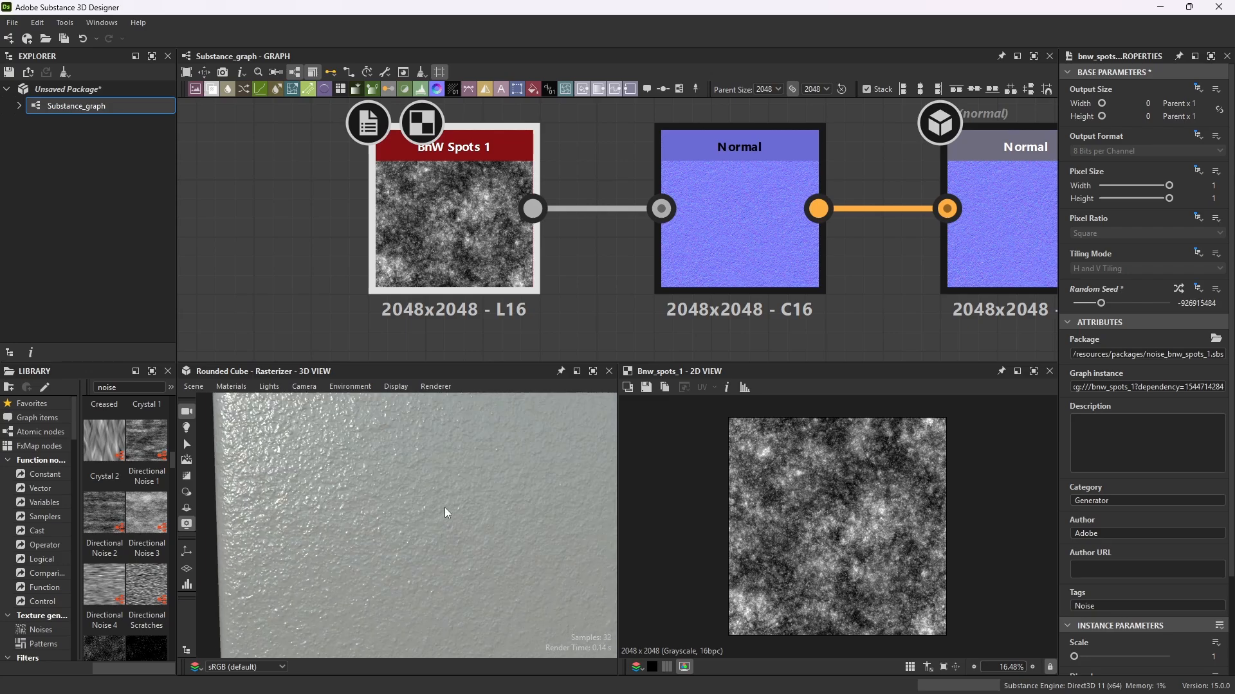
{"action": "scroll", "coordinate": [445, 507], "scroll_direction": "up", "scroll_amount": 2}
{"action": "scroll", "coordinate": [494, 477], "scroll_direction": "up", "scroll_amount": 2}
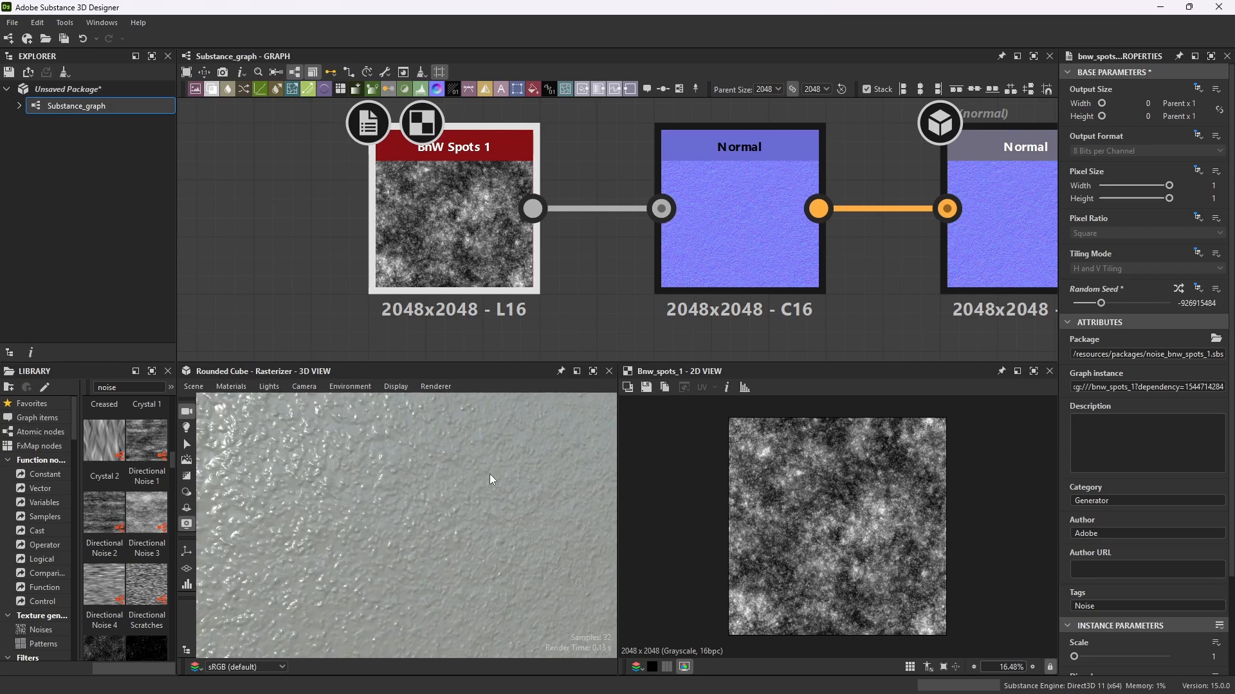
Set the Normal node's Intensity to 3 and examine the relief on the cube up close.
{"action": "left_click", "coordinate": [797, 143]}
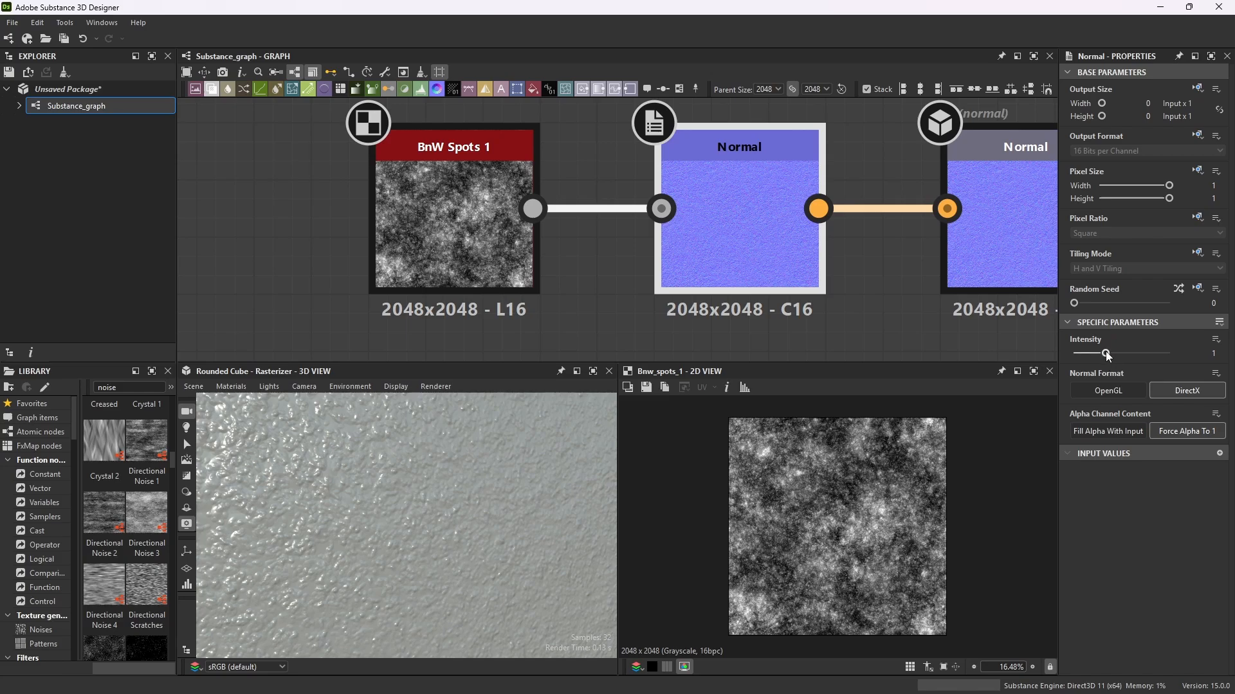
{"action": "left_click_drag", "start_coordinate": [1105, 353], "coordinate": [1170, 354]}
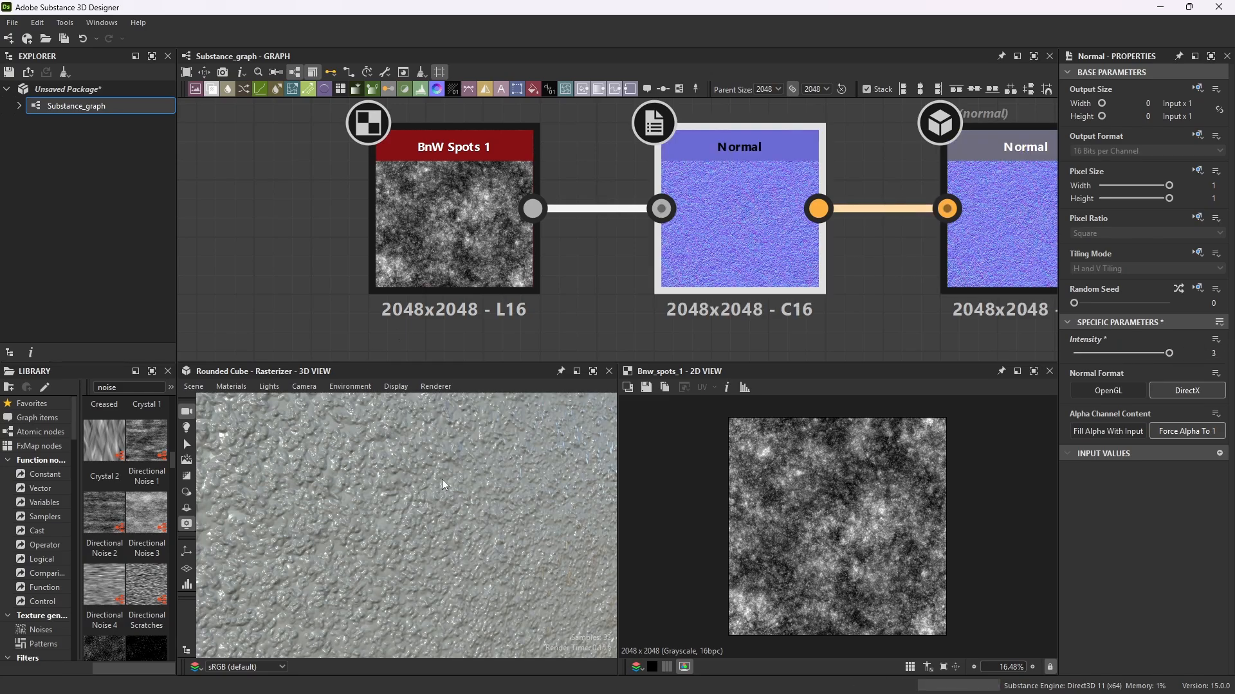
{"action": "left_click_drag", "start_coordinate": [422, 493], "coordinate": [415, 496]}
{"action": "scroll", "coordinate": [416, 473], "scroll_direction": "down", "scroll_amount": 3}
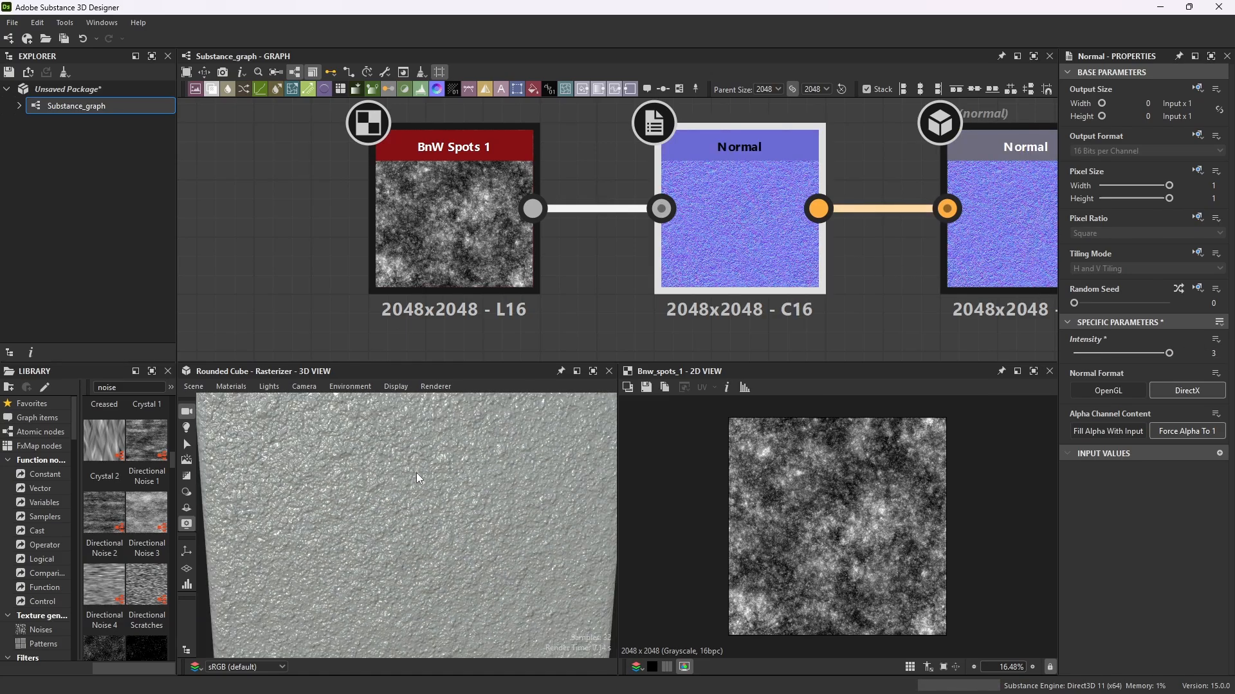
{"action": "scroll", "coordinate": [416, 474], "scroll_direction": "up", "scroll_amount": 3}
{"action": "scroll", "coordinate": [439, 479], "scroll_direction": "up", "scroll_amount": 5}
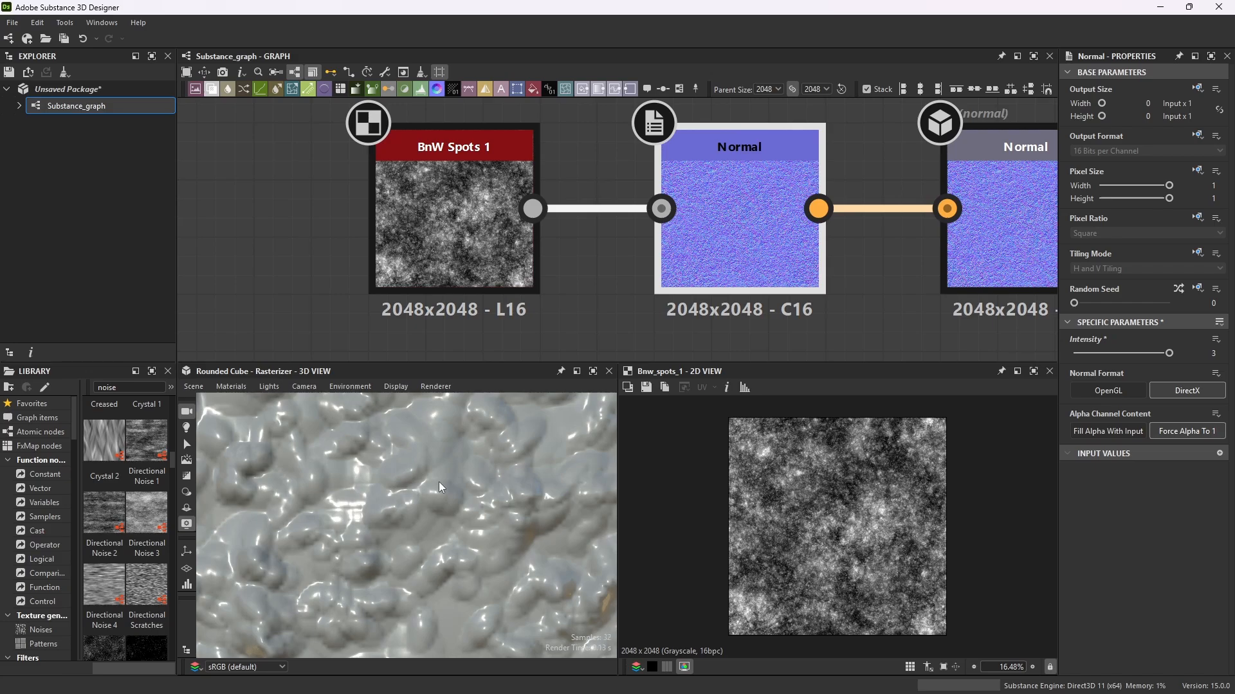
{"action": "scroll", "coordinate": [438, 432], "scroll_direction": "down", "scroll_amount": 5}
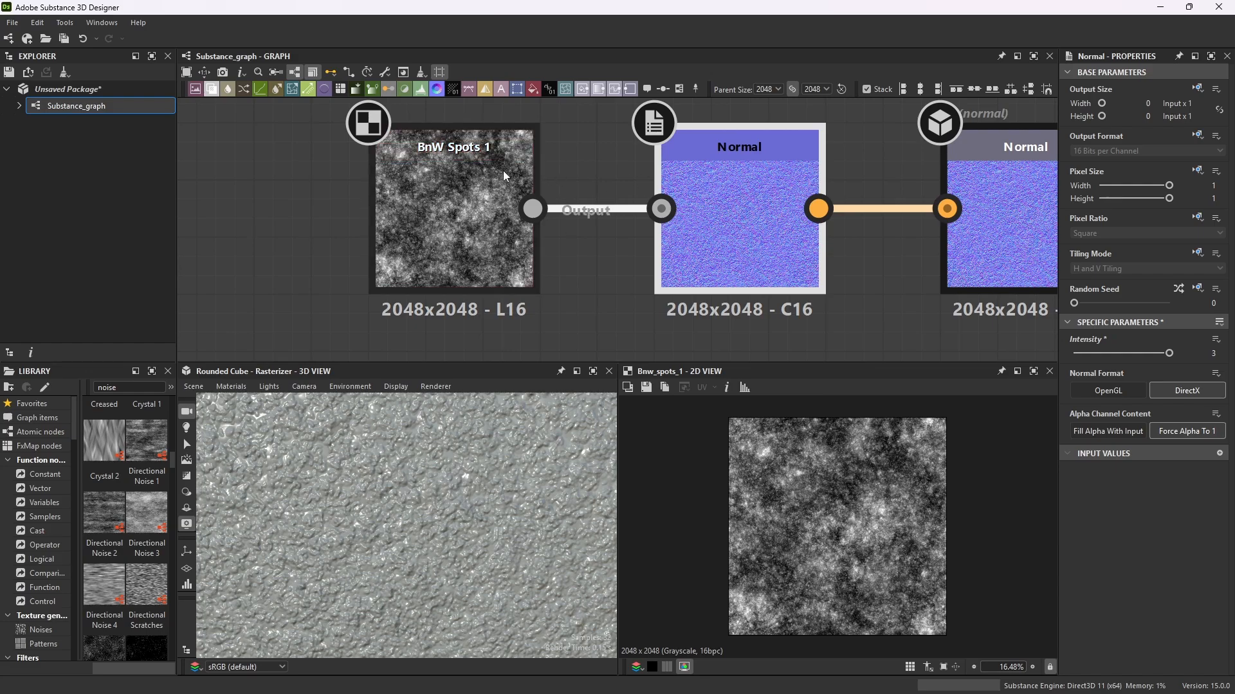
Reduce the Normal node's Intensity to 1.75.
{"action": "scroll", "coordinate": [522, 225], "scroll_direction": "down", "scroll_amount": 2}
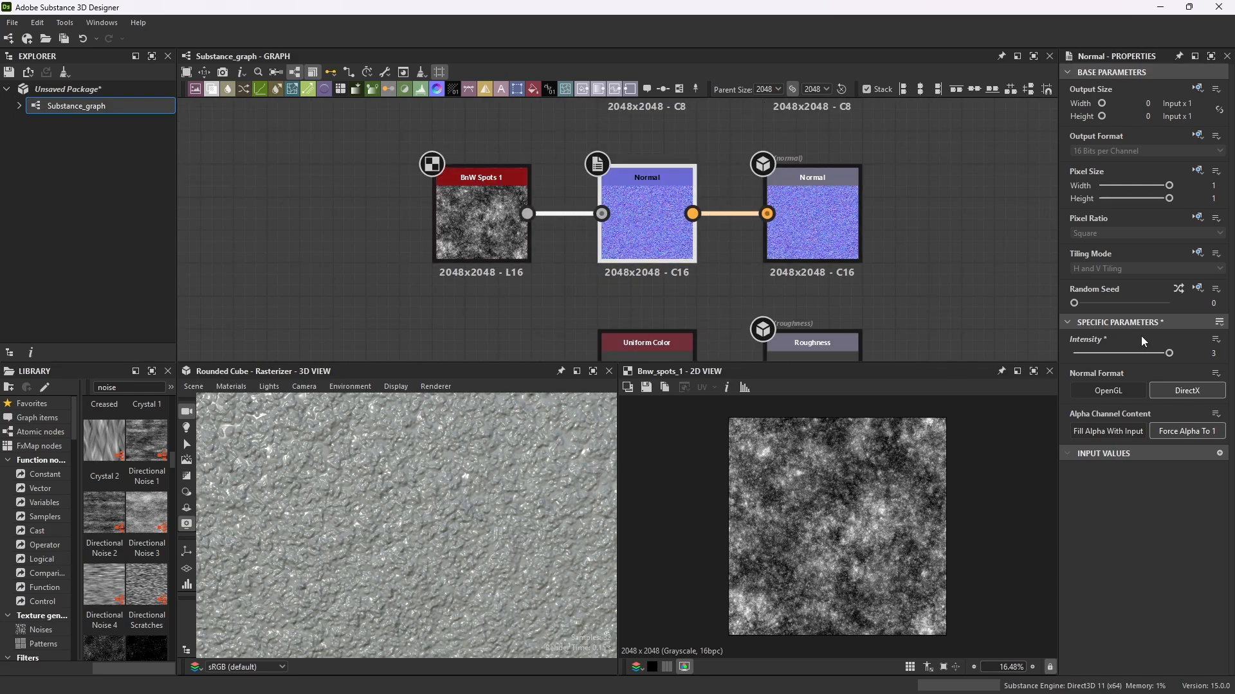
{"action": "left_click_drag", "start_coordinate": [1169, 353], "coordinate": [1130, 353]}
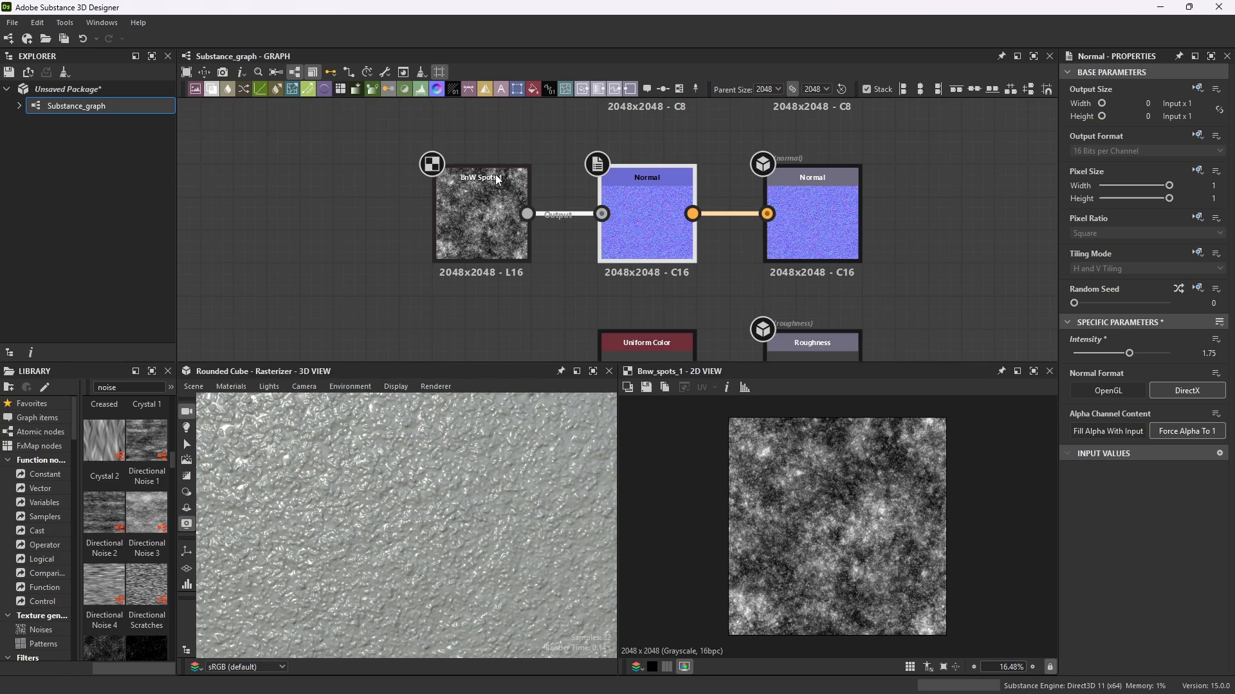
{"action": "scroll", "coordinate": [586, 185], "scroll_direction": "down", "scroll_amount": 4}
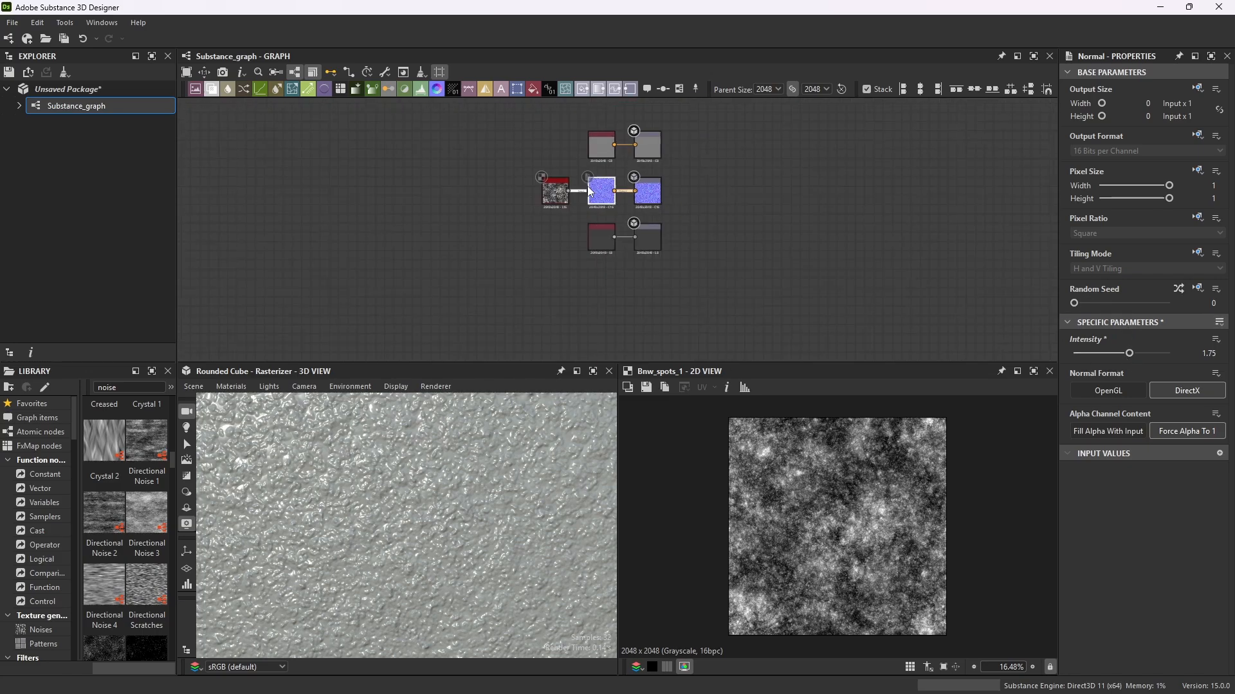
{"action": "scroll", "coordinate": [596, 180], "scroll_direction": "up", "scroll_amount": 1}
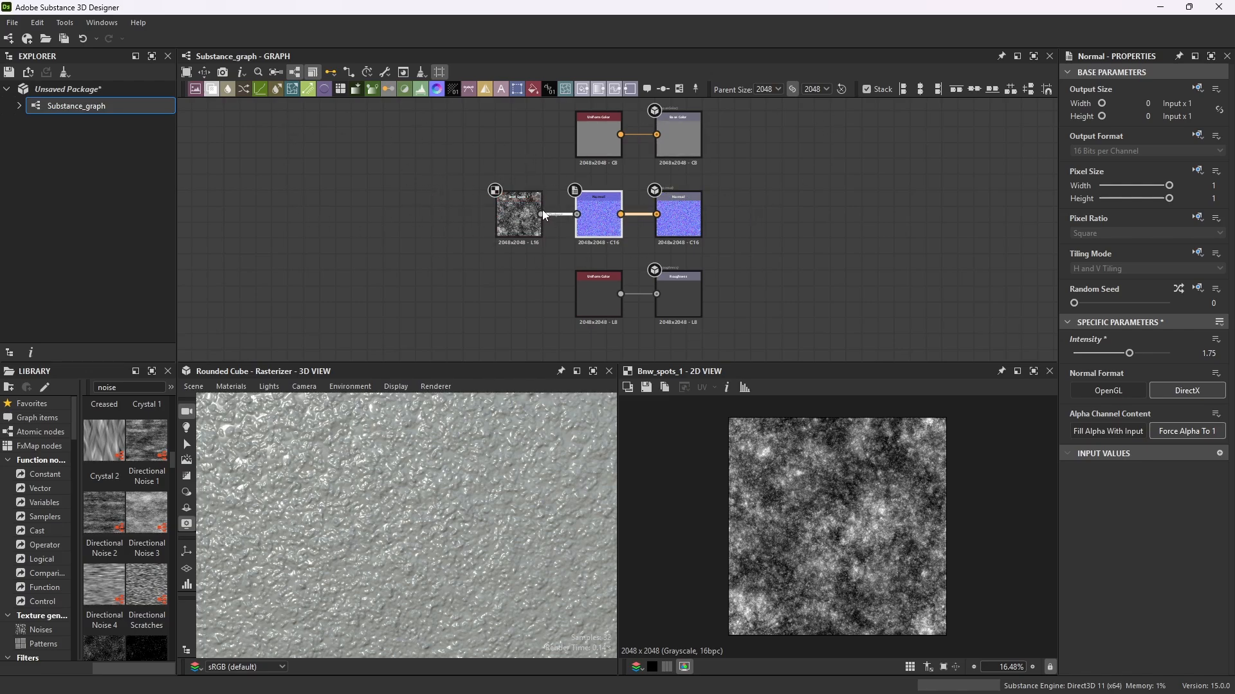
Switch the 3D preview mesh to Sphere and inspect how the surface relief looks on it.
{"action": "scroll", "coordinate": [377, 421], "scroll_direction": "down", "scroll_amount": 5}
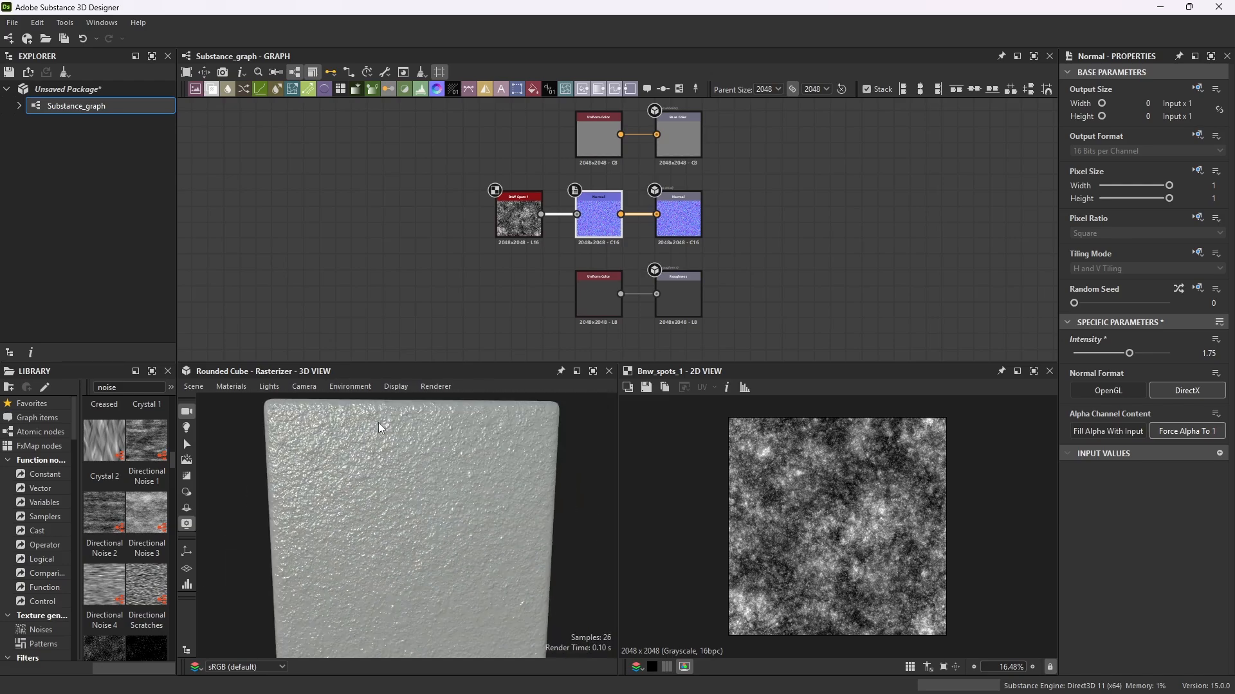
{"action": "left_click_drag", "start_coordinate": [378, 452], "coordinate": [375, 454]}
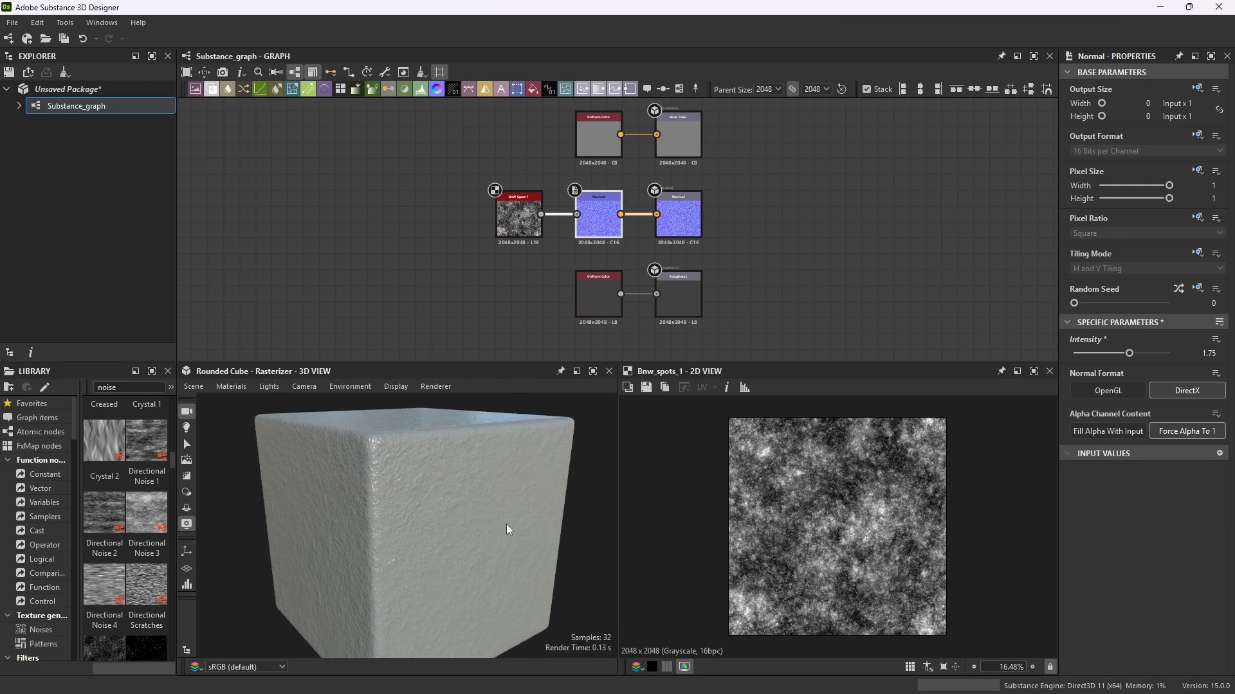
{"action": "left_click", "coordinate": [202, 386]}
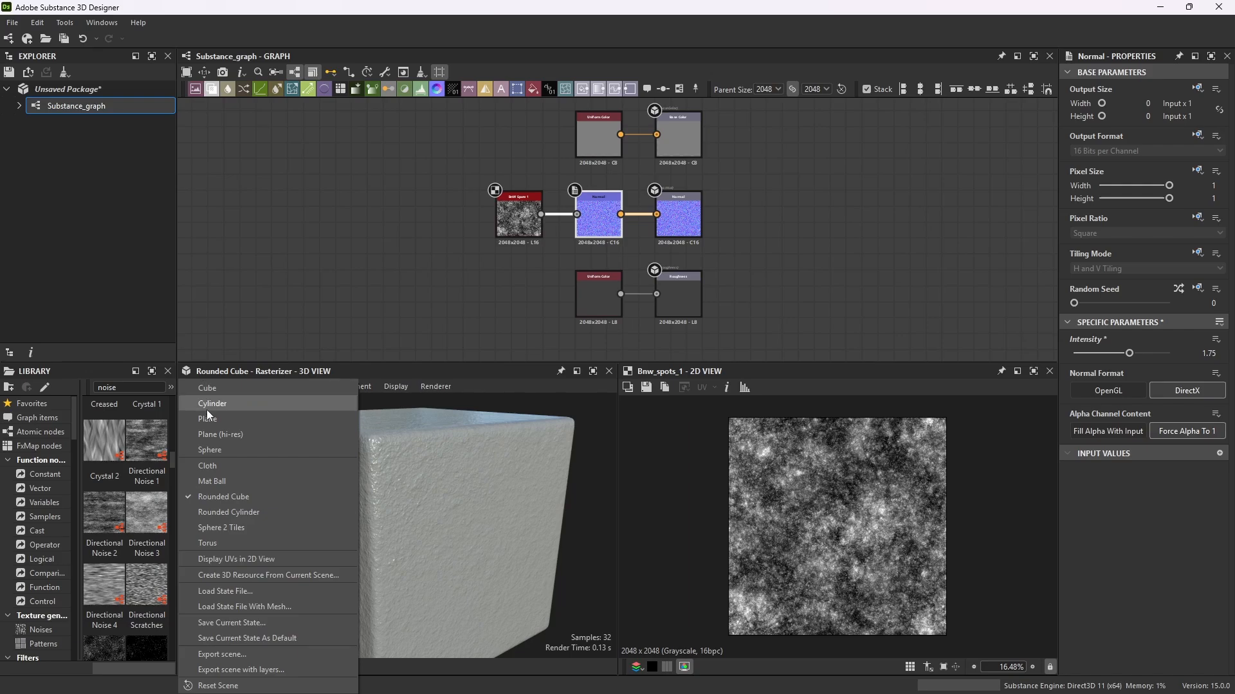
{"action": "left_click", "coordinate": [229, 450]}
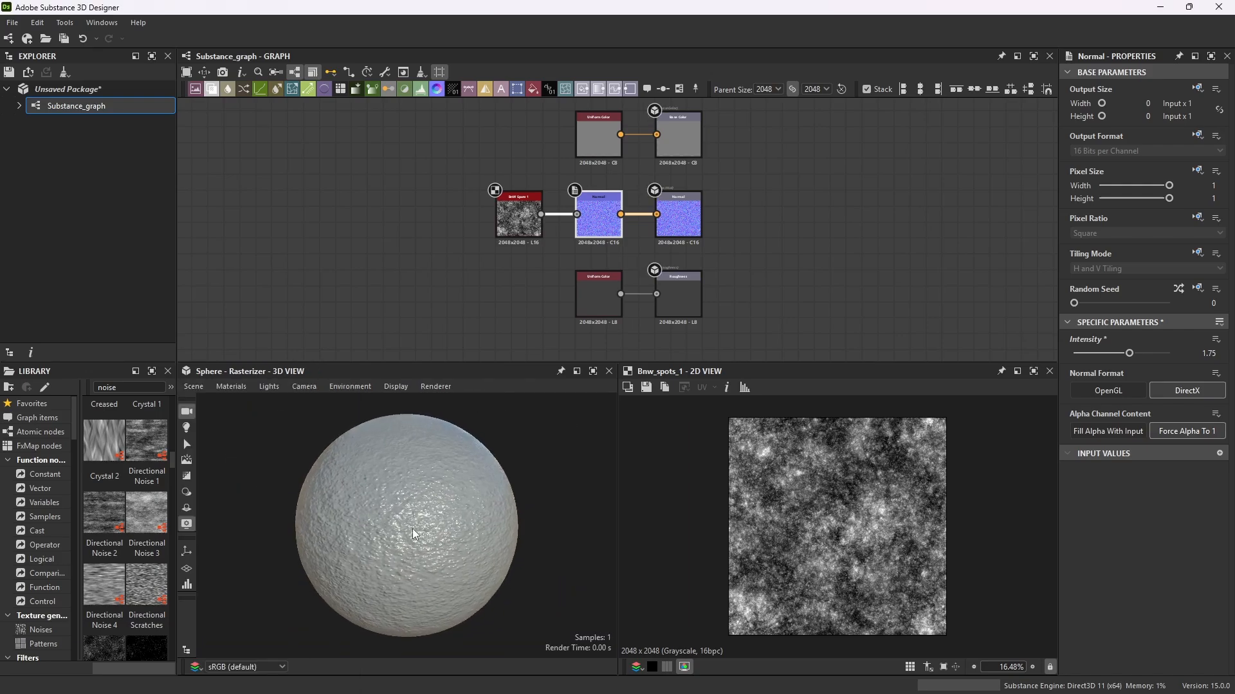
{"action": "scroll", "coordinate": [422, 512], "scroll_direction": "up", "scroll_amount": 2}
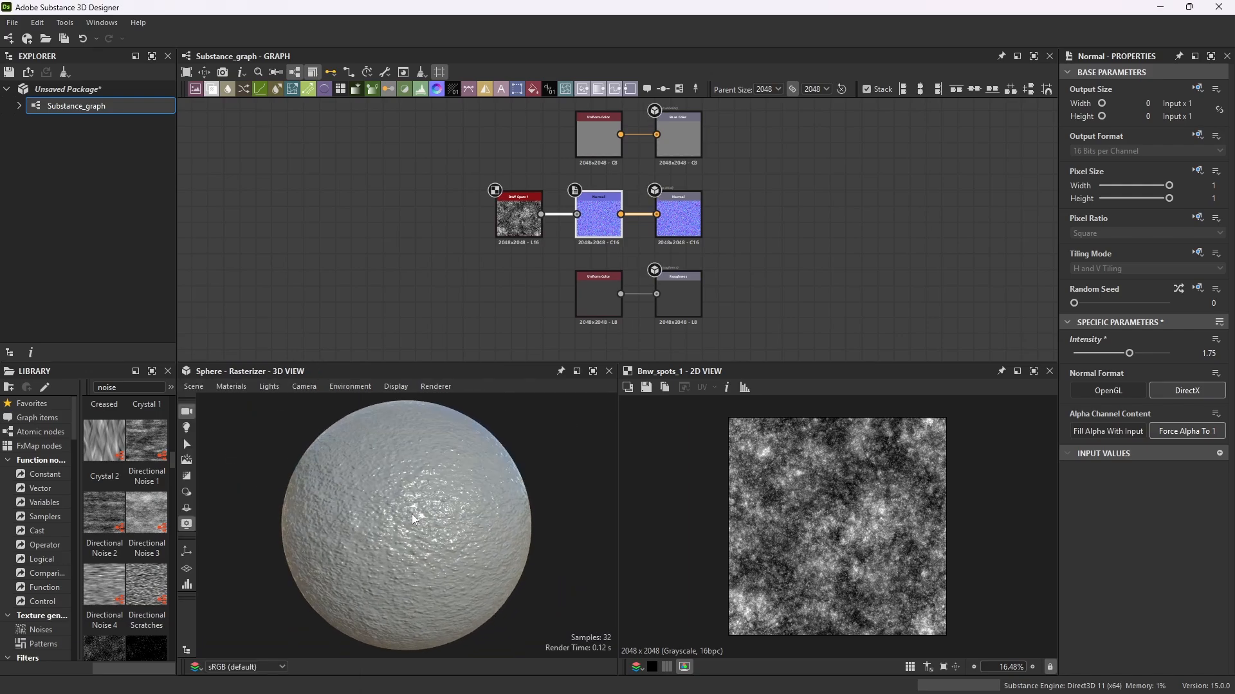
{"action": "mouse_move", "coordinate": [400, 478]}
{"action": "left_mouse_down"}
{"action": "mouse_move", "coordinate": [421, 477]}
{"action": "mouse_move", "coordinate": [441, 503]}
{"action": "mouse_move", "coordinate": [468, 507]}
{"action": "mouse_move", "coordinate": [410, 516]}
{"action": "mouse_move", "coordinate": [384, 469]}
{"action": "mouse_move", "coordinate": [497, 524]}
{"action": "mouse_move", "coordinate": [326, 522]}
{"action": "mouse_move", "coordinate": [469, 504]}
{"action": "mouse_move", "coordinate": [398, 507]}
{"action": "mouse_move", "coordinate": [393, 483]}
{"action": "mouse_move", "coordinate": [466, 510]}
{"action": "mouse_move", "coordinate": [458, 532]}
{"action": "mouse_move", "coordinate": [363, 504]}
{"action": "mouse_move", "coordinate": [413, 494]}
{"action": "mouse_move", "coordinate": [400, 496]}
{"action": "left_mouse_up"}
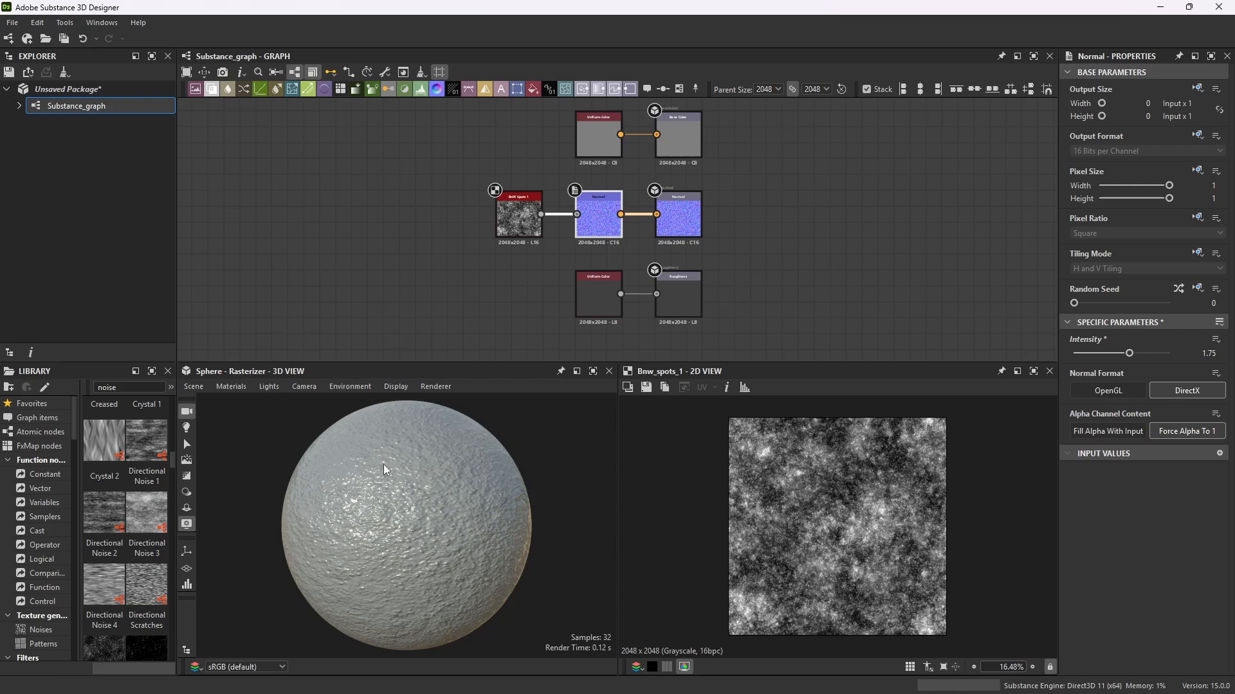
Set the Normal node's Intensity to 2.
{"action": "left_click", "coordinate": [520, 209]}
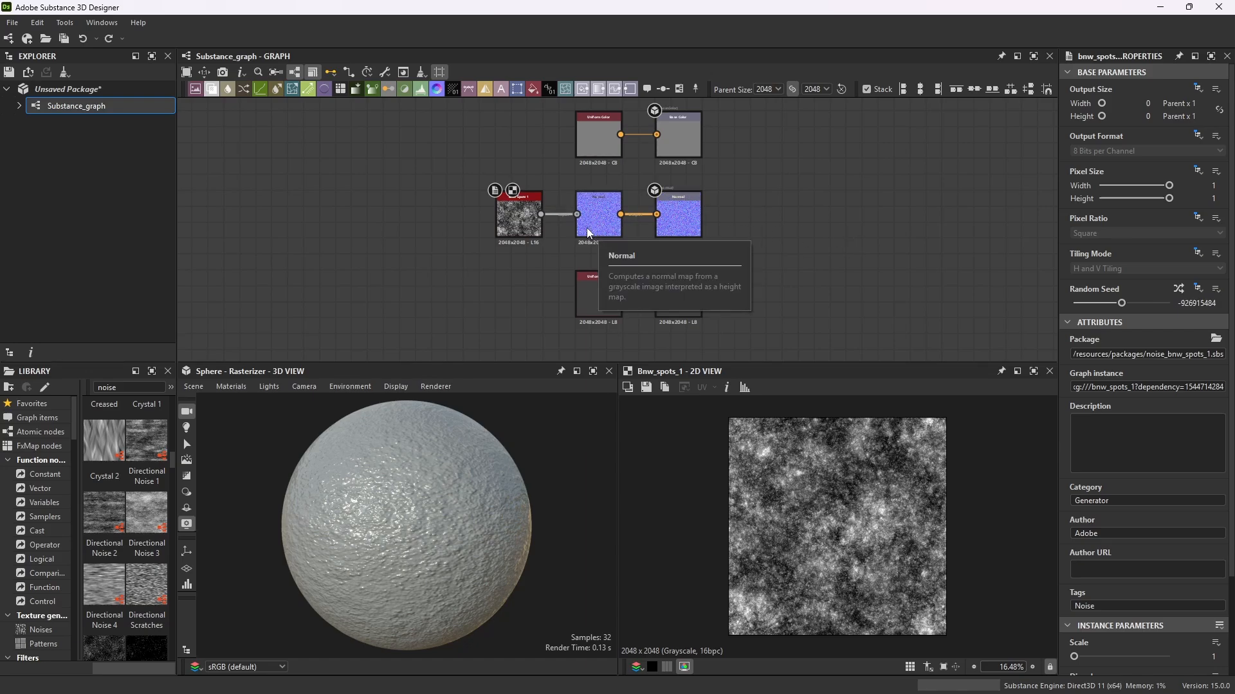
{"action": "left_click", "coordinate": [607, 210]}
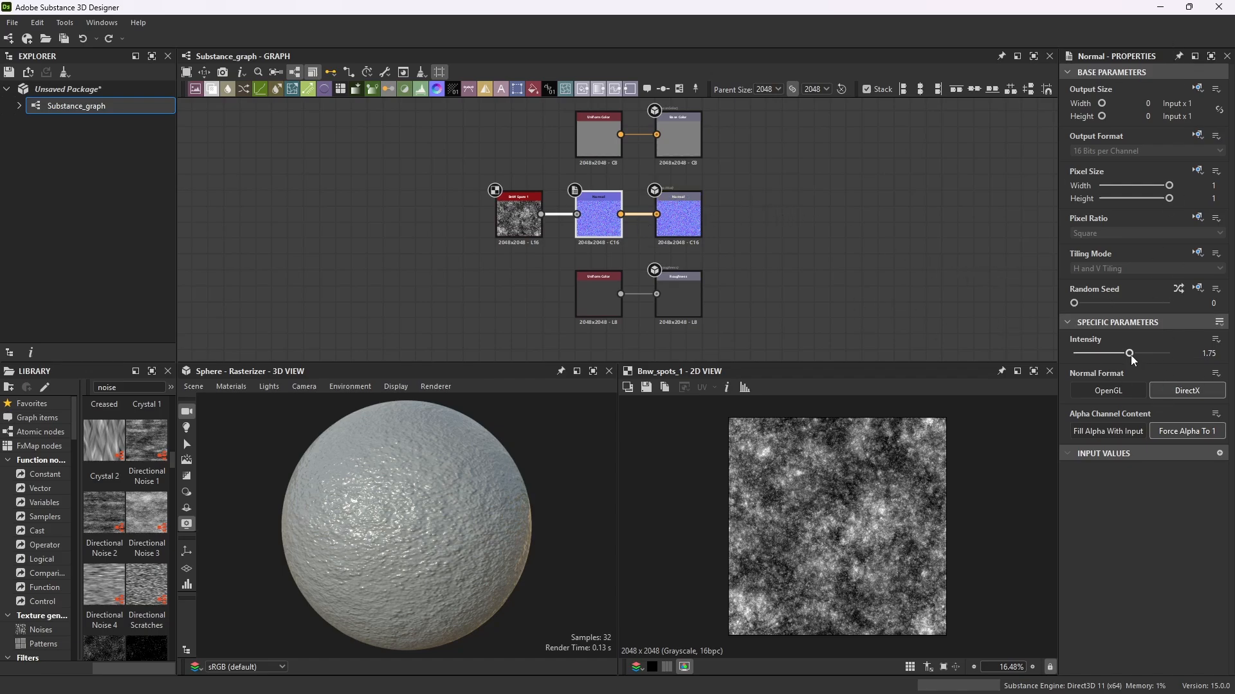
{"action": "left_click", "coordinate": [1206, 353]}
{"action": "type", "text": "2"}
{"action": "key", "text": "Return"}
Delete the link between the BnW Spots 1 node and the Normal node.
{"action": "left_click", "coordinate": [527, 200]}
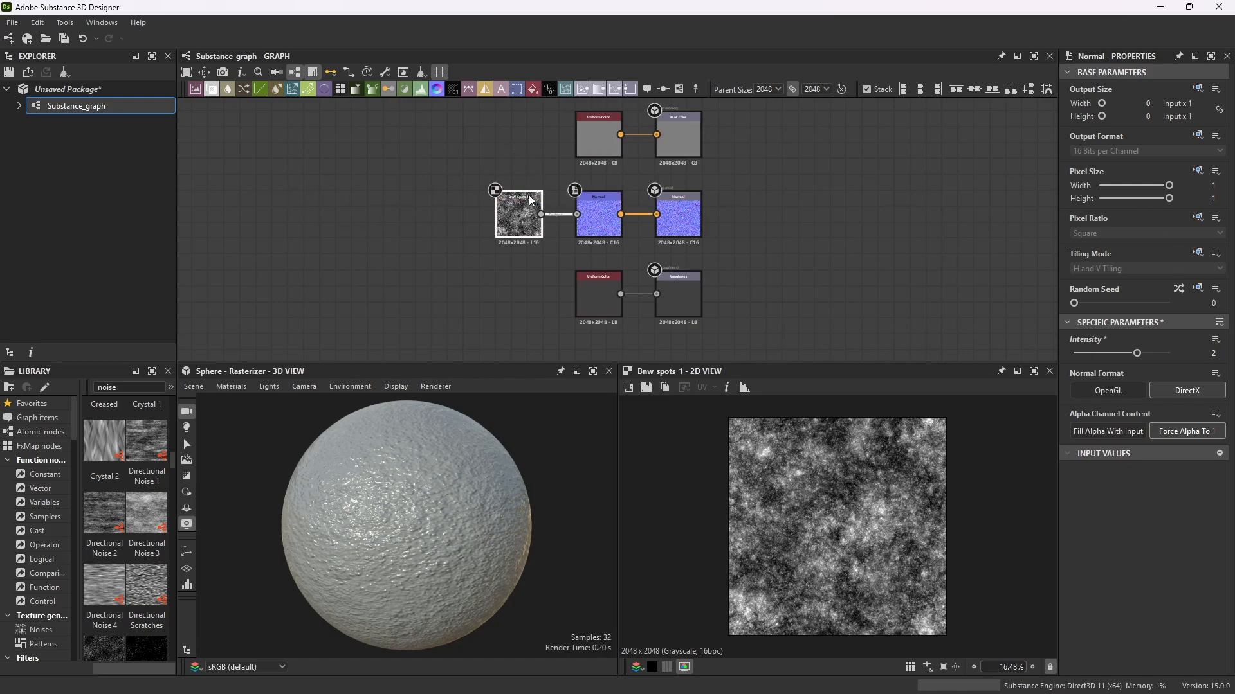
{"action": "left_click", "coordinate": [561, 215]}
{"action": "key", "text": "Delete"}
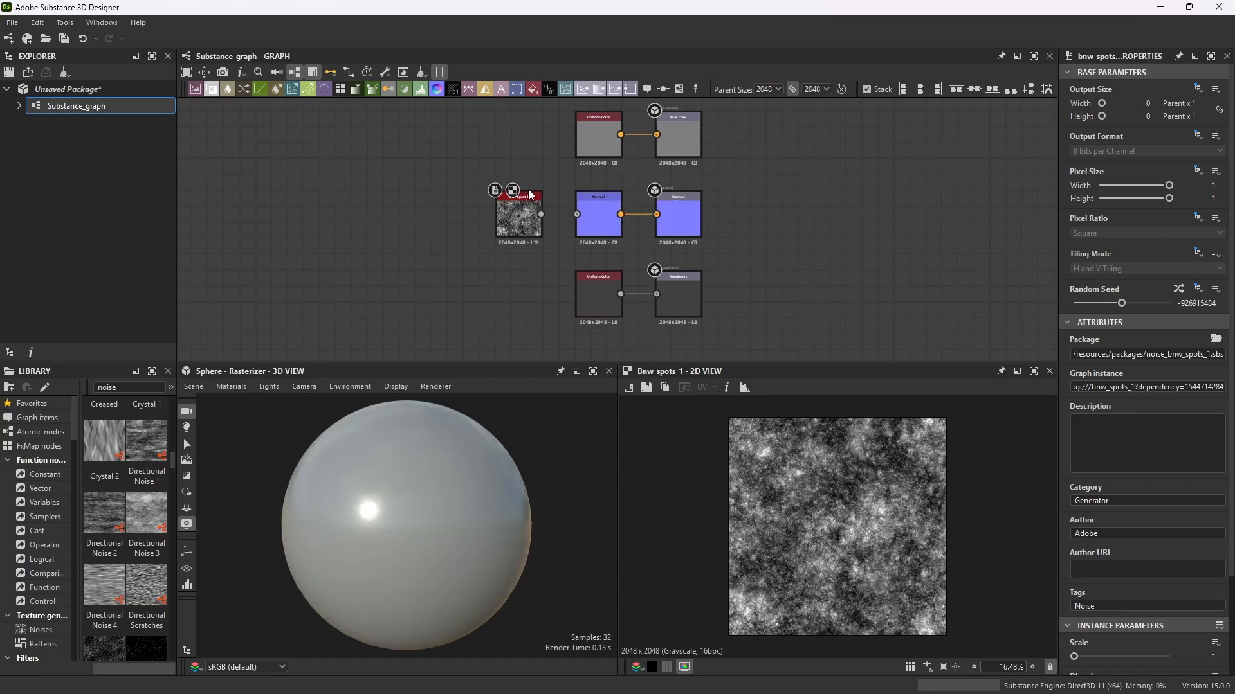
Move the BnW Spots 1 node into empty graph space well to the left of the Uniform Color and Normal nodes.
{"action": "left_click_drag", "start_coordinate": [531, 202], "coordinate": [429, 144]}
{"action": "scroll", "coordinate": [455, 212], "scroll_direction": "up", "scroll_amount": 3}
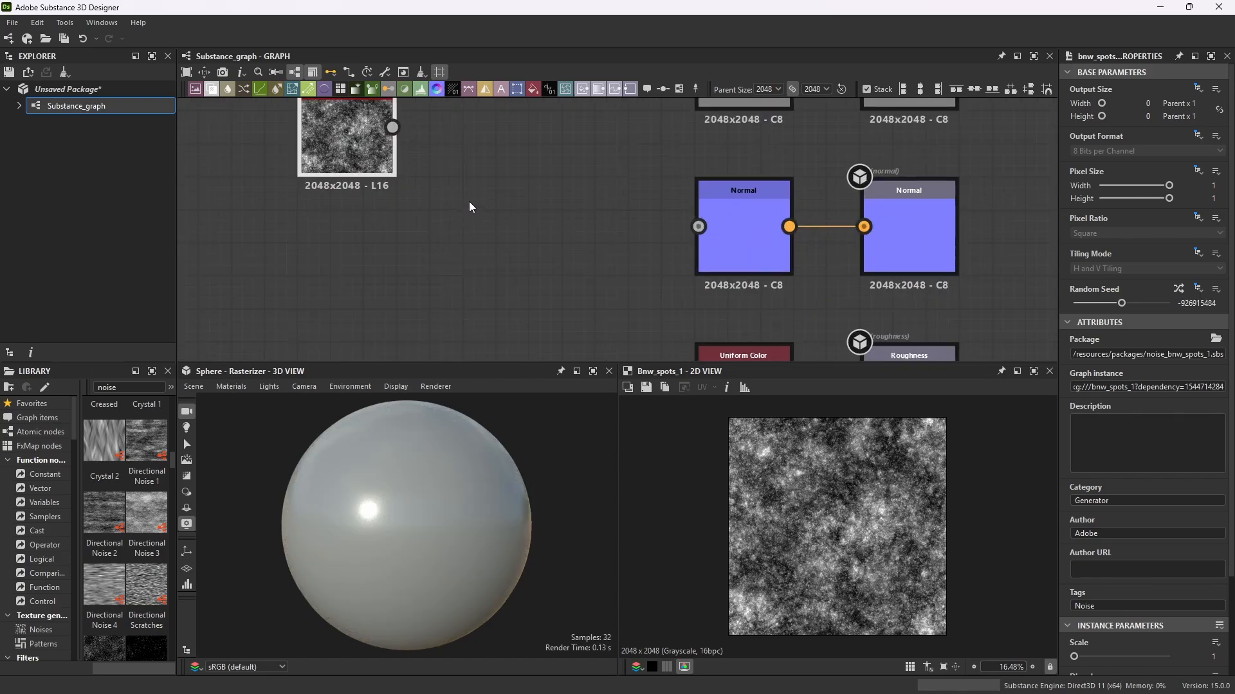
{"action": "middle_click_drag", "start_coordinate": [484, 151], "coordinate": [587, 288]}
{"action": "scroll", "coordinate": [484, 270], "scroll_direction": "up", "scroll_amount": 2}
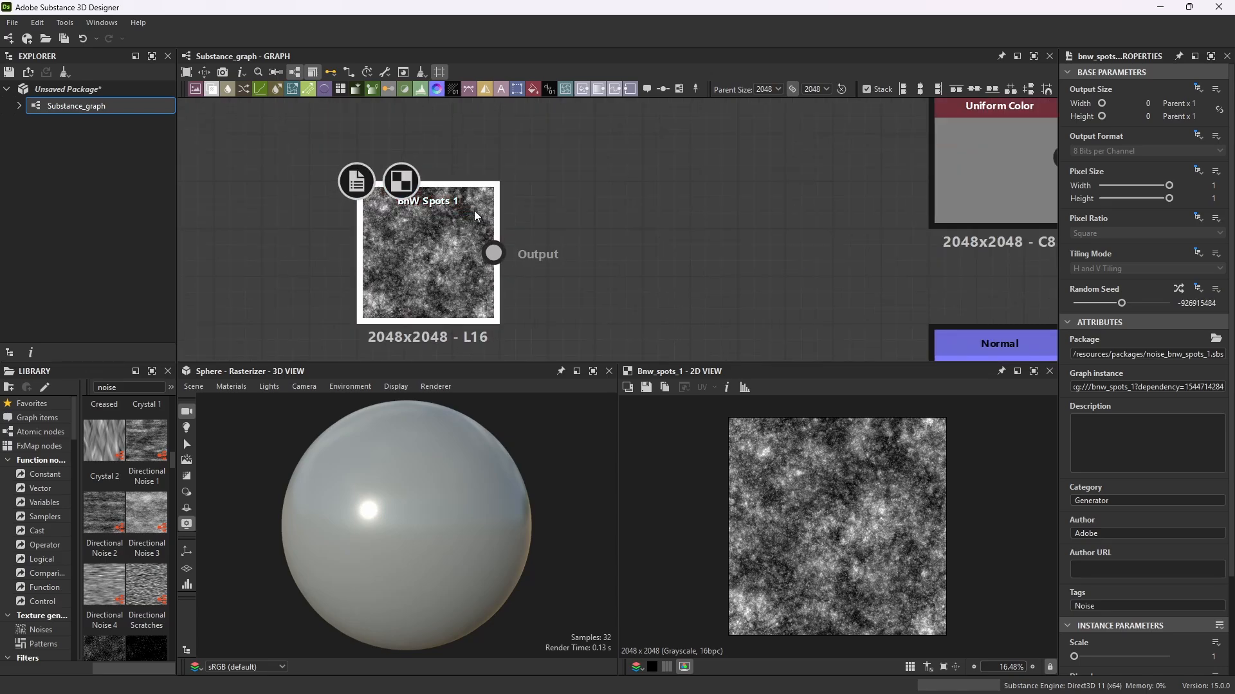
{"action": "left_click_drag", "start_coordinate": [457, 192], "coordinate": [465, 133]}
{"action": "scroll", "coordinate": [530, 217], "scroll_direction": "down", "scroll_amount": 4}
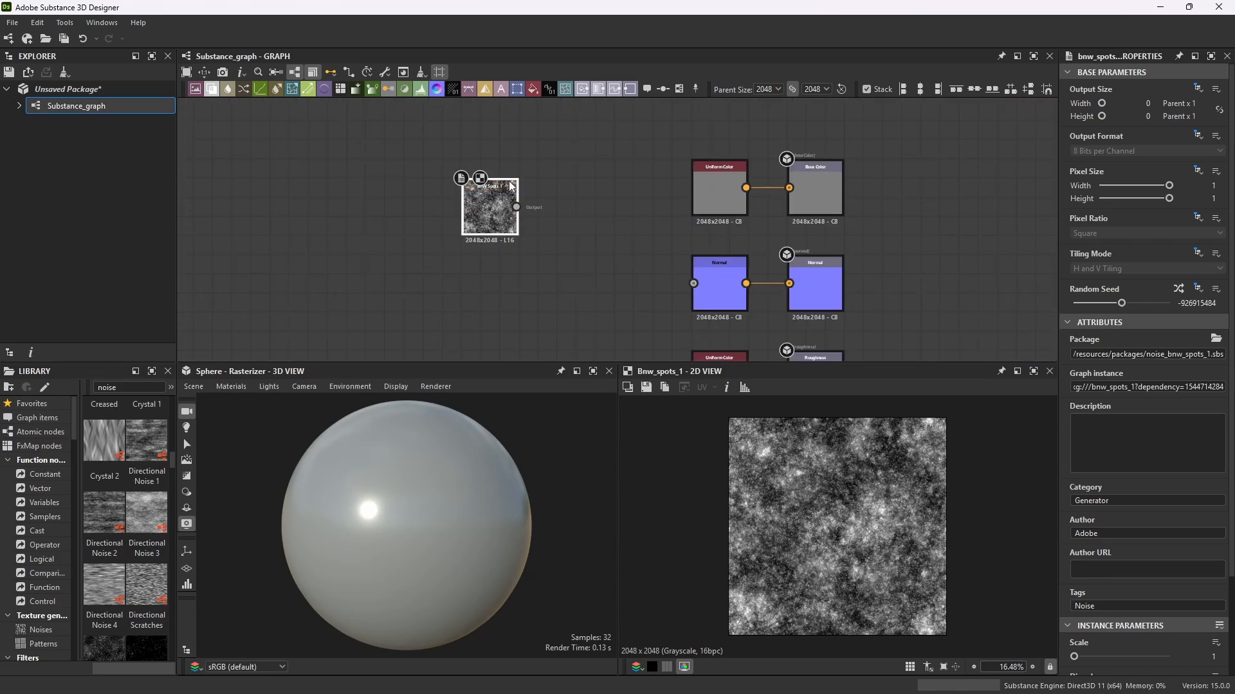
{"action": "scroll", "coordinate": [476, 229], "scroll_direction": "up", "scroll_amount": 1}
{"action": "left_click_drag", "start_coordinate": [474, 225], "coordinate": [476, 244]}
{"action": "scroll", "coordinate": [515, 201], "scroll_direction": "down", "scroll_amount": 3}
{"action": "scroll", "coordinate": [510, 196], "scroll_direction": "up", "scroll_amount": 3}
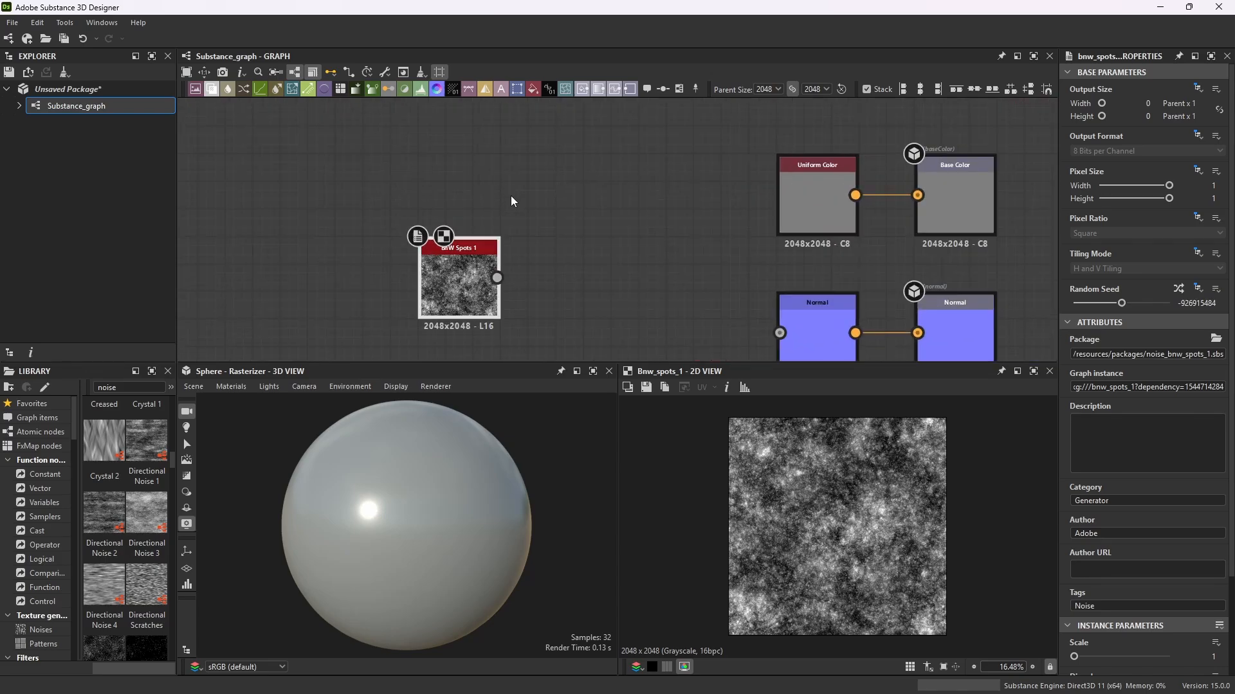
Add a Uniform Color node in empty graph space and place it above the BnW Spots 1 node.
{"action": "left_click", "coordinate": [504, 187]}
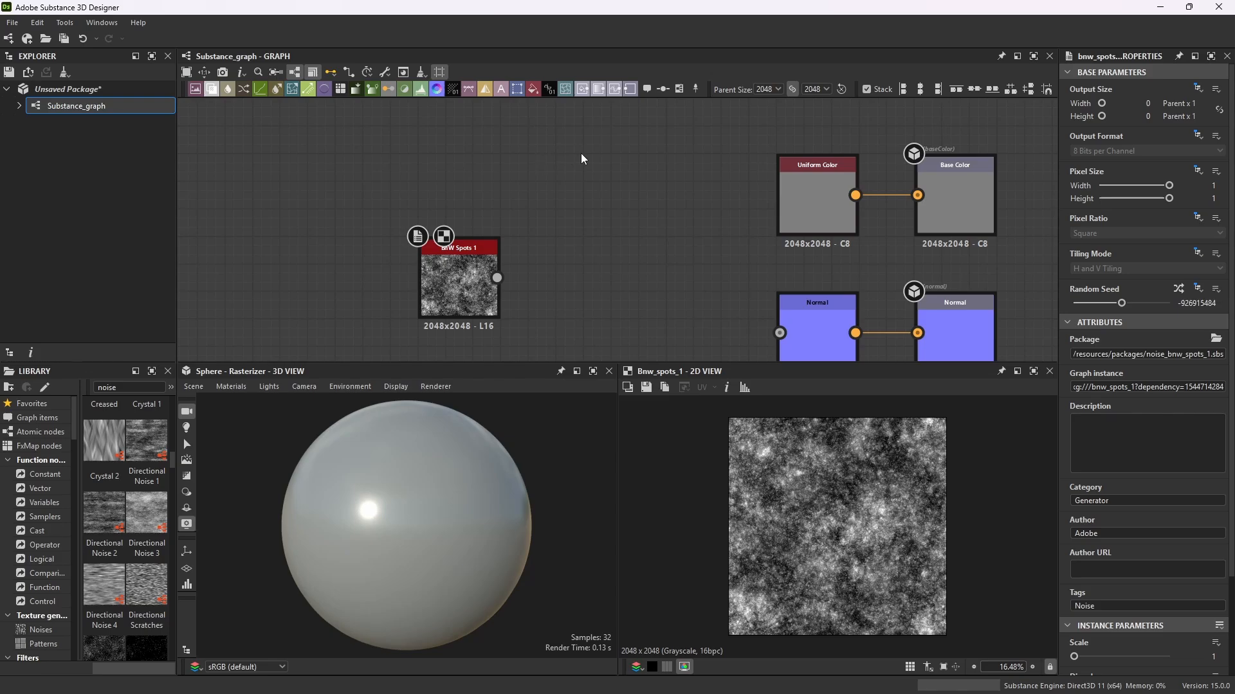
{"action": "key", "text": "space"}
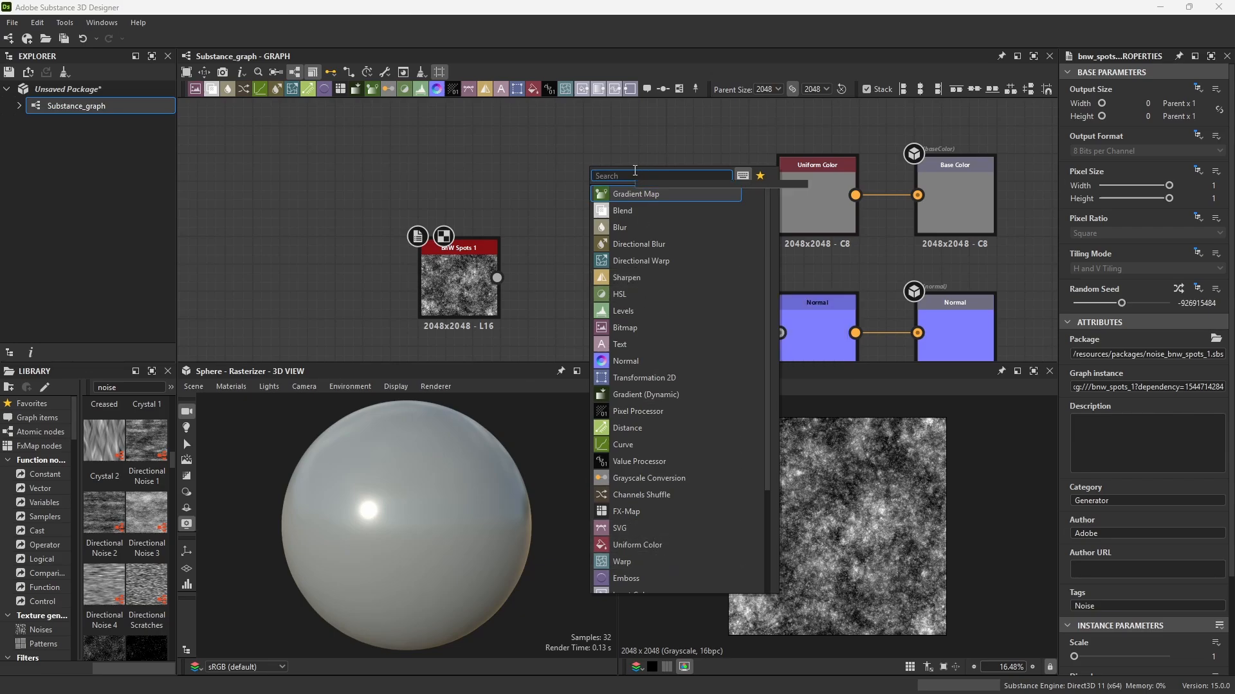
{"action": "type", "text": "color"}
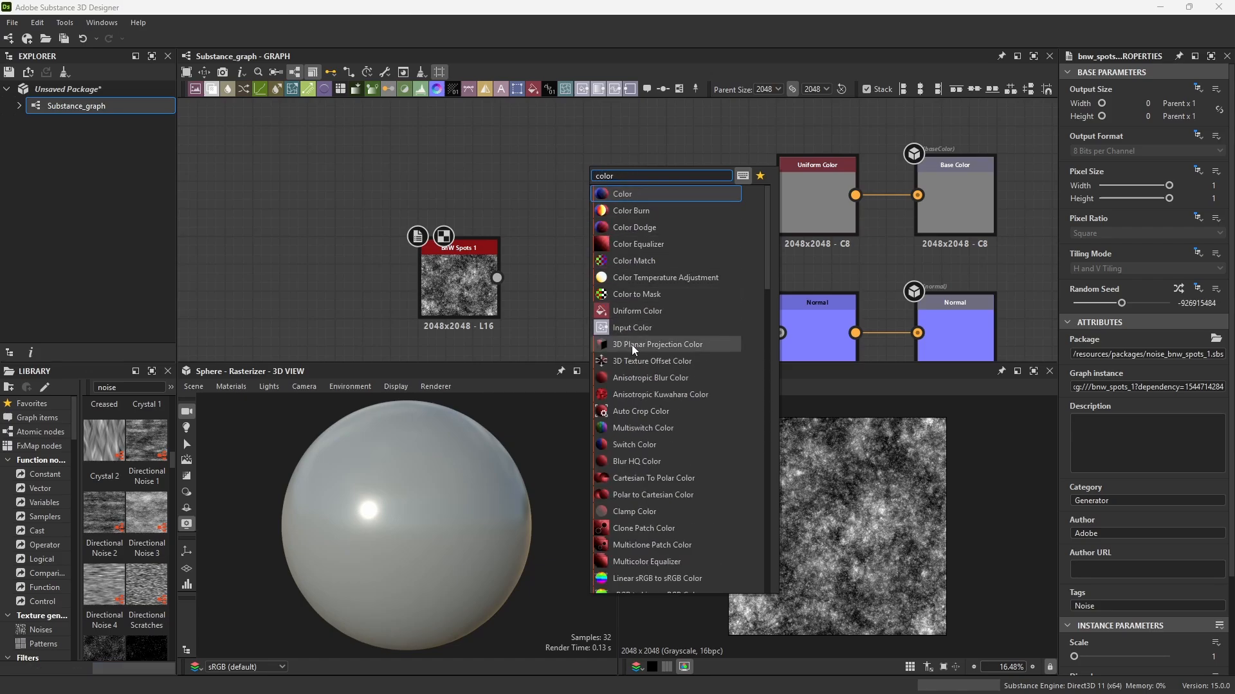
{"action": "left_click", "coordinate": [638, 310]}
{"action": "scroll", "coordinate": [588, 225], "scroll_direction": "down", "scroll_amount": 5}
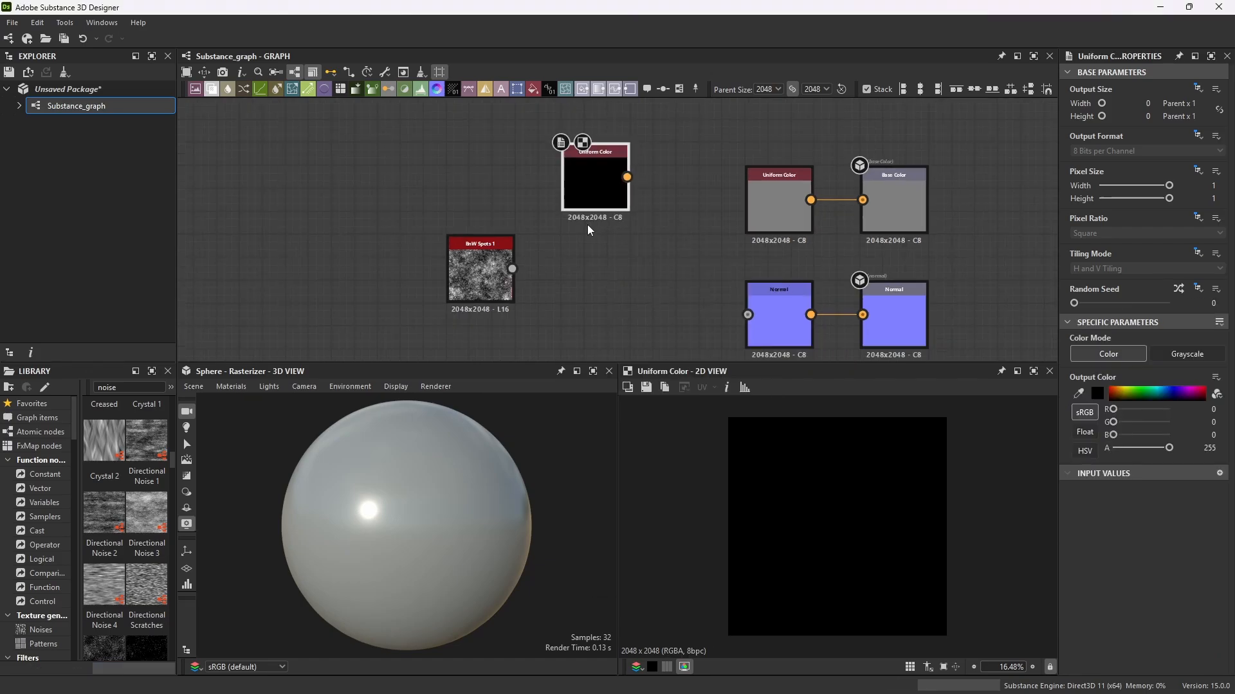
{"action": "left_click_drag", "start_coordinate": [601, 183], "coordinate": [540, 140]}
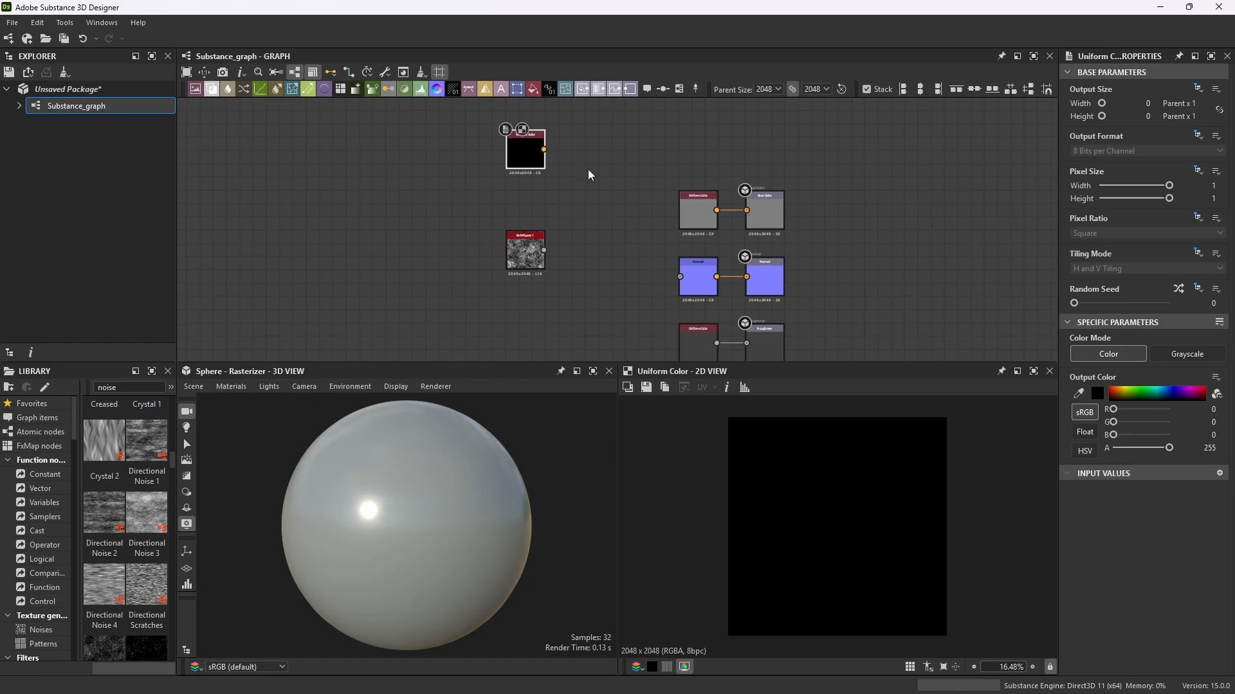
Duplicate the new Uniform Color node and stack the copy between the original and the BnW Spots 1 node.
{"action": "key", "text": "ctrl+d"}
{"action": "left_click_drag", "start_coordinate": [537, 117], "coordinate": [523, 183]}
{"action": "left_click_drag", "start_coordinate": [529, 236], "coordinate": [529, 249]}
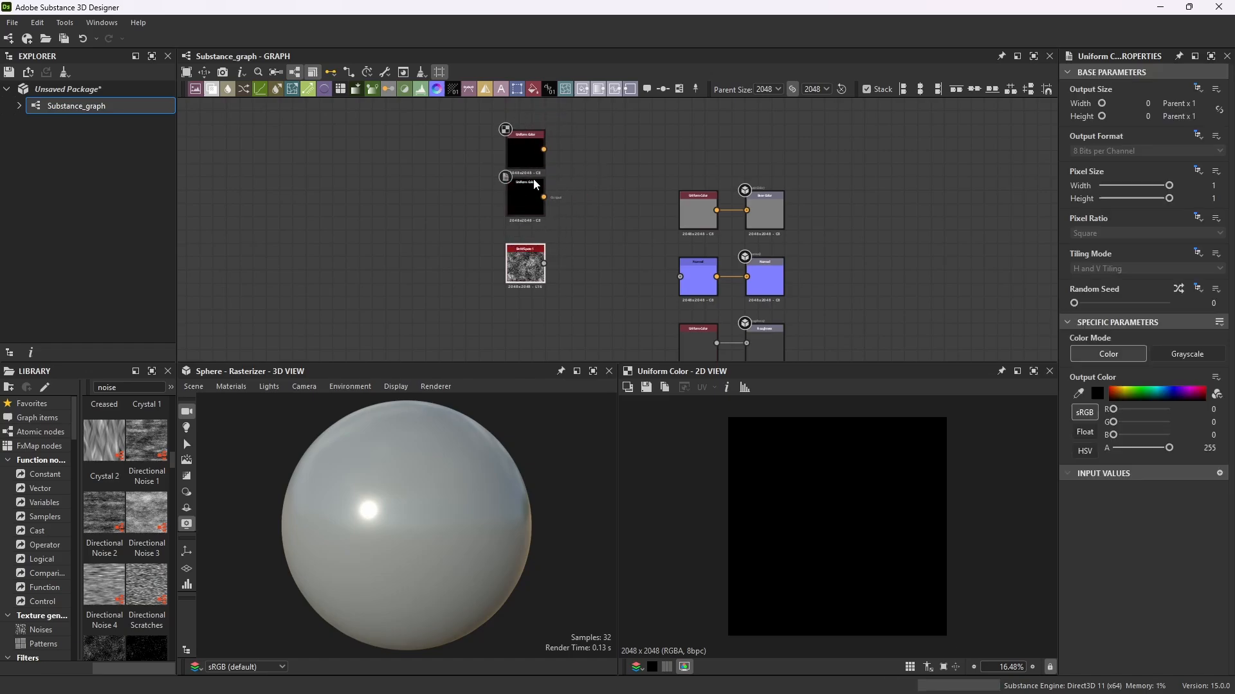
{"action": "left_click_drag", "start_coordinate": [535, 184], "coordinate": [534, 195]}
Set the upper new Uniform Color node's output color to a dark yellowish brown, RGB 85, 74, 42.
{"action": "left_click", "coordinate": [526, 143]}
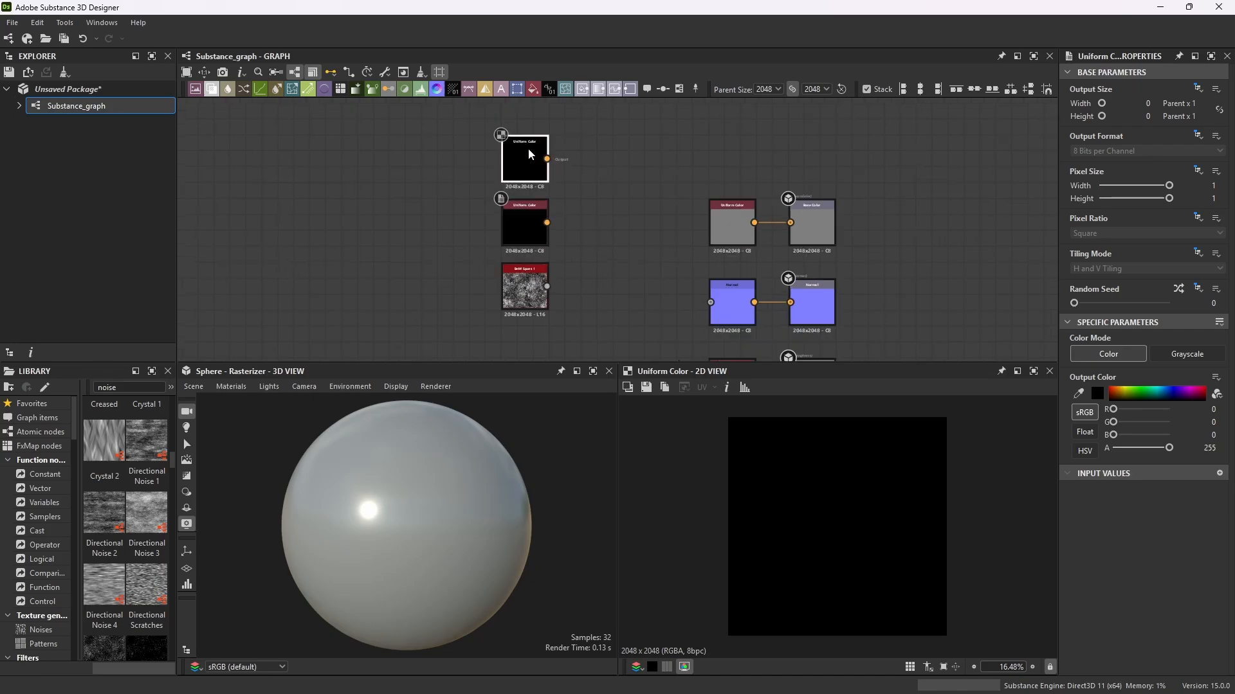
{"action": "scroll", "coordinate": [526, 145], "scroll_direction": "up", "scroll_amount": 5}
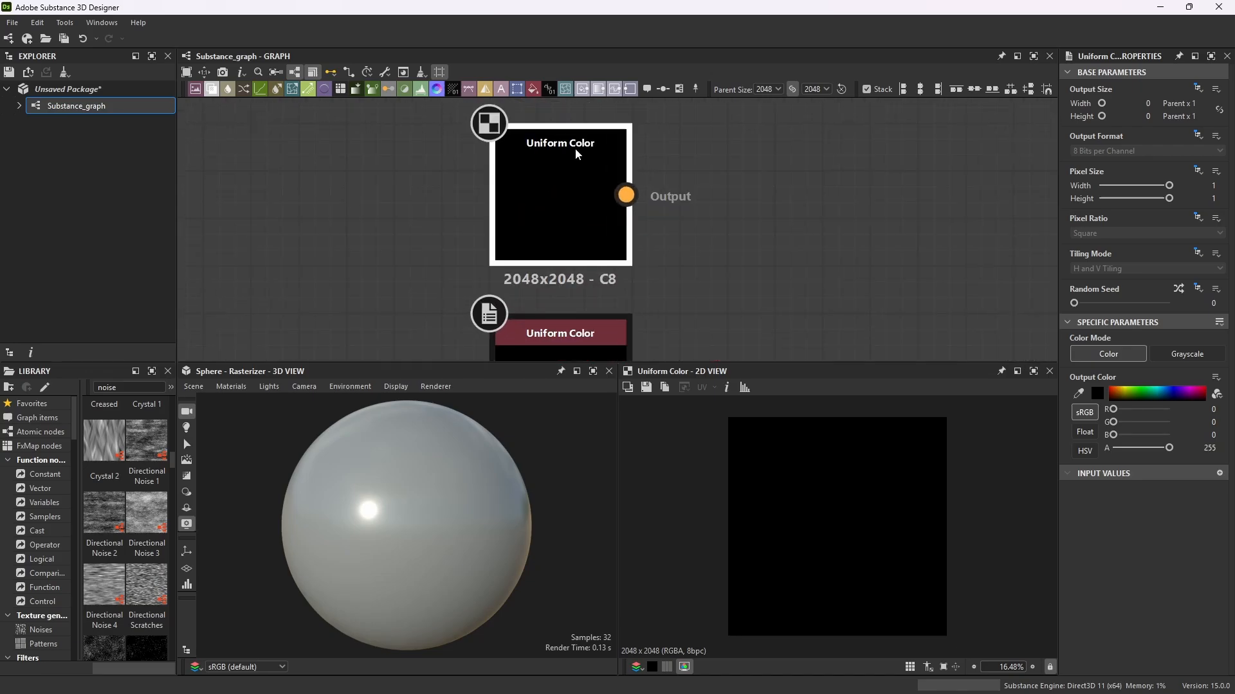
{"action": "left_click", "coordinate": [574, 142]}
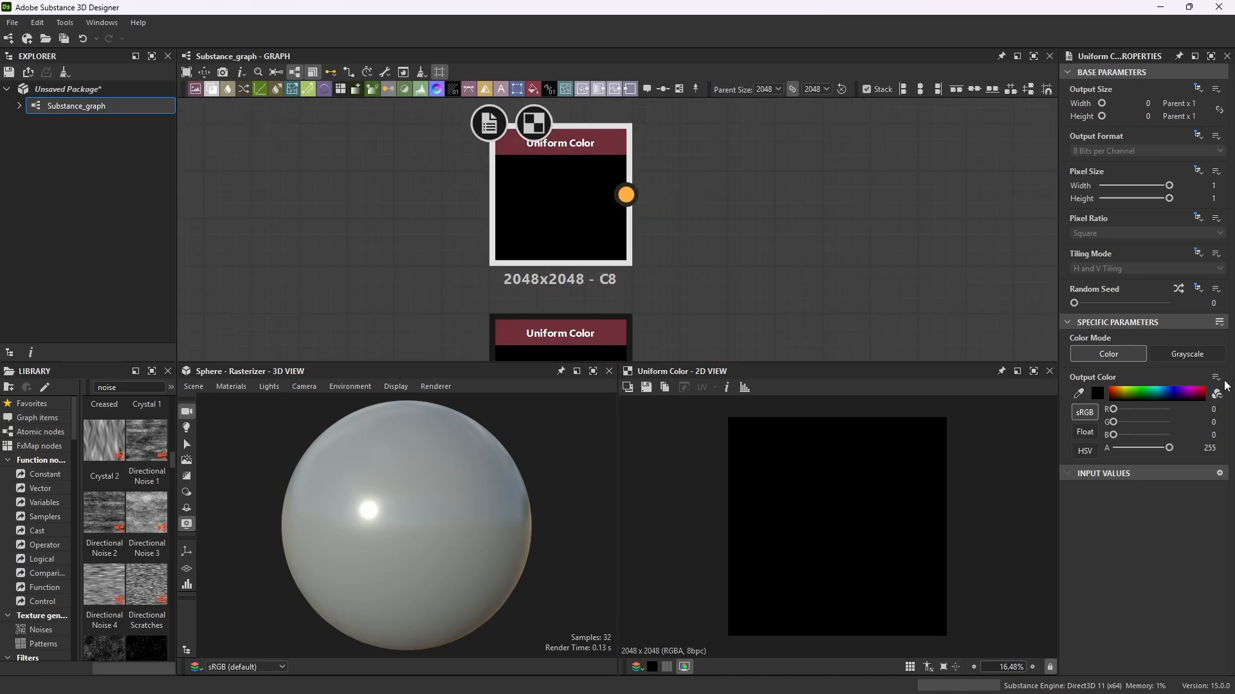
{"action": "left_click", "coordinate": [1097, 395]}
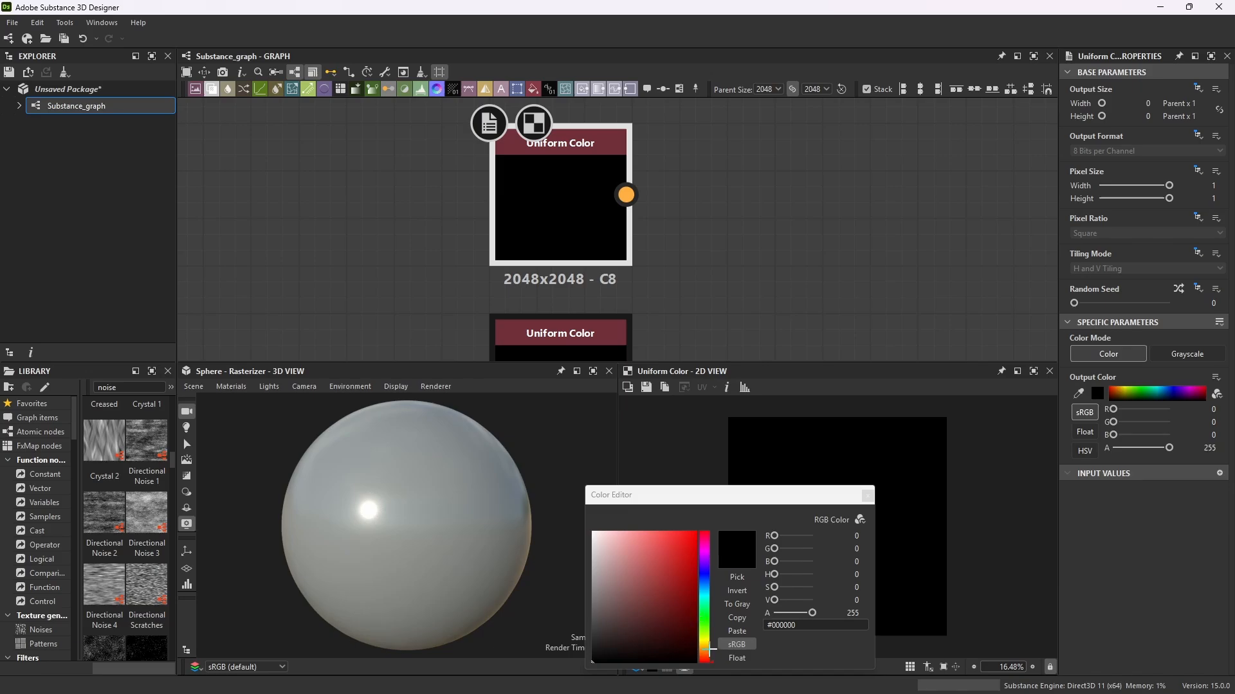
{"action": "left_click", "coordinate": [706, 643]}
{"action": "left_click_drag", "start_coordinate": [627, 618], "coordinate": [630, 625]}
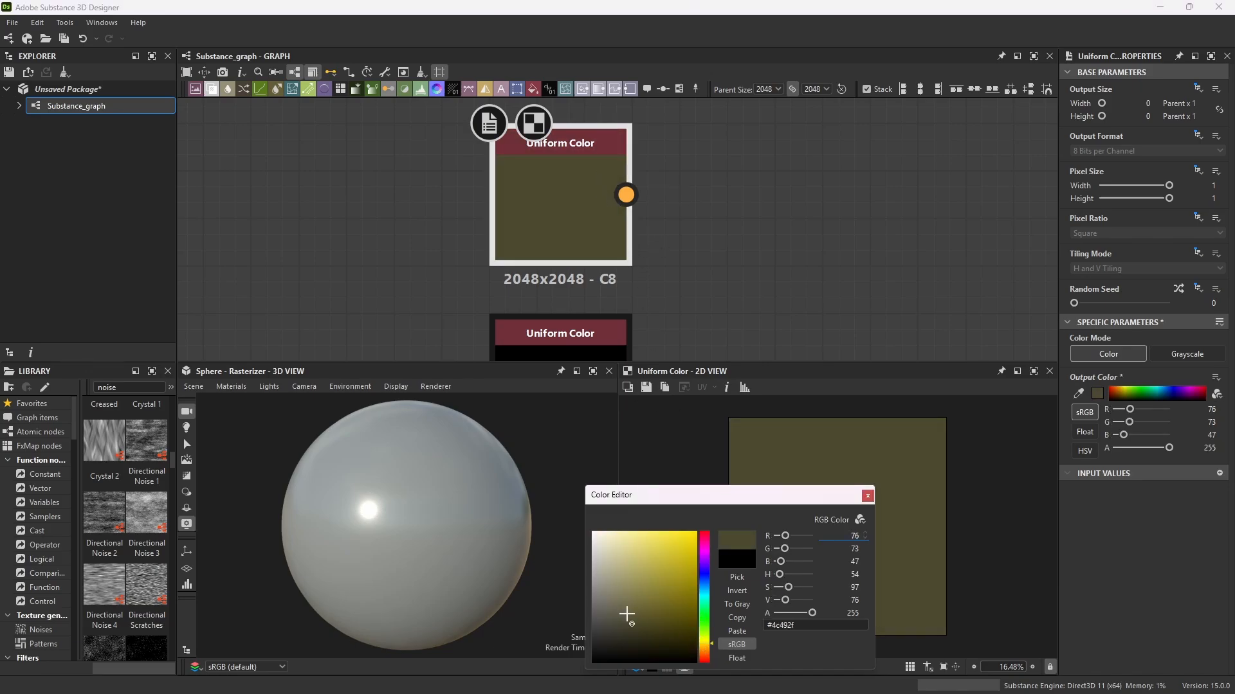
{"action": "left_click", "coordinate": [705, 646]}
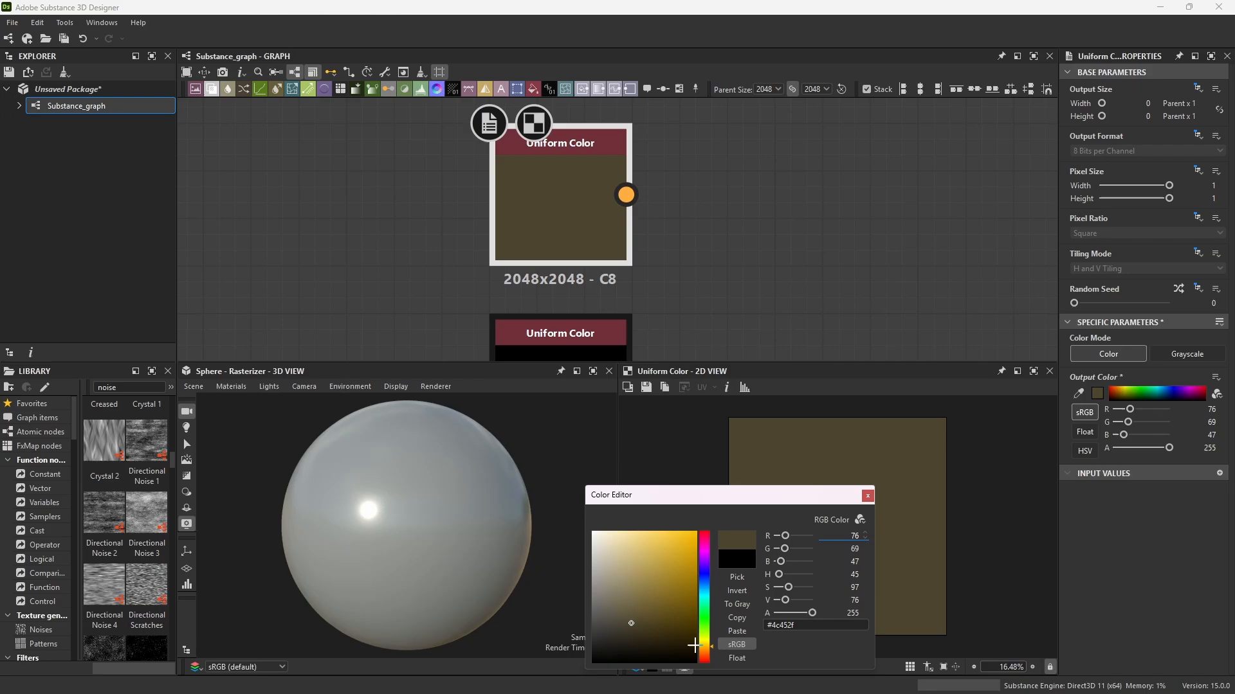
{"action": "left_click", "coordinate": [655, 627]}
{"action": "left_click", "coordinate": [645, 619]}
{"action": "left_click", "coordinate": [868, 497]}
Set the duplicated black Uniform Color node's output color to neutral gray #5c5c5c.
{"action": "scroll", "coordinate": [746, 219], "scroll_direction": "down", "scroll_amount": 3}
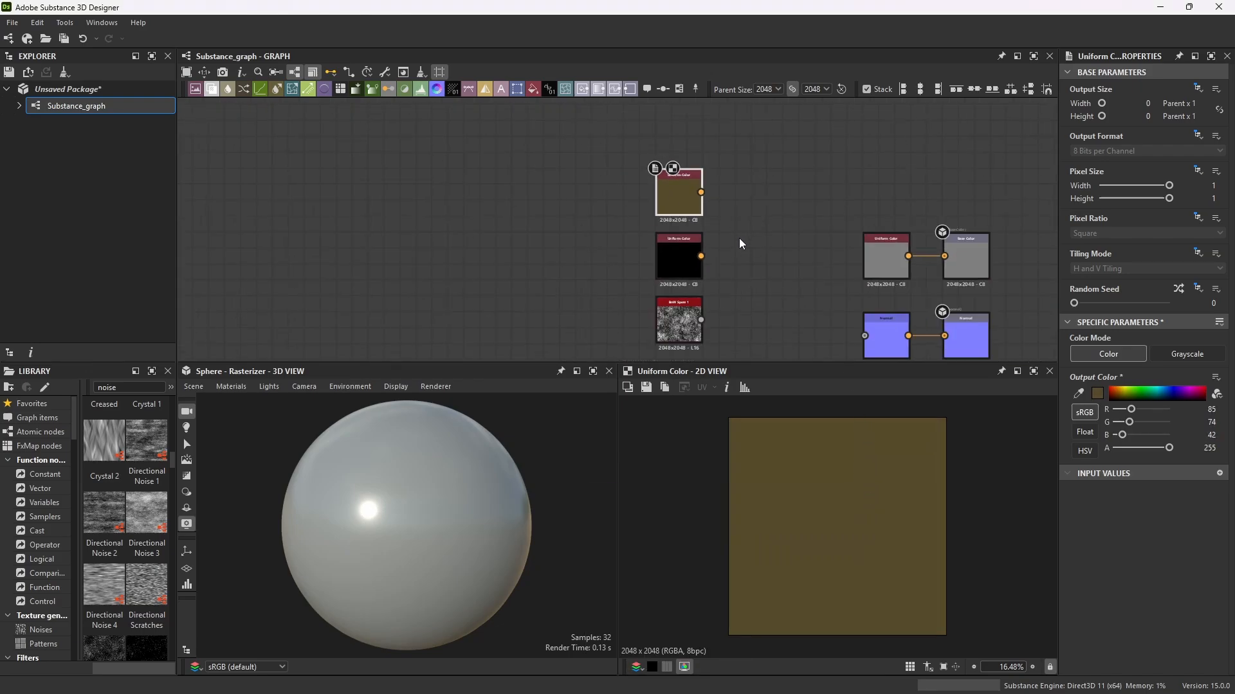
{"action": "scroll", "coordinate": [707, 257], "scroll_direction": "up", "scroll_amount": 2}
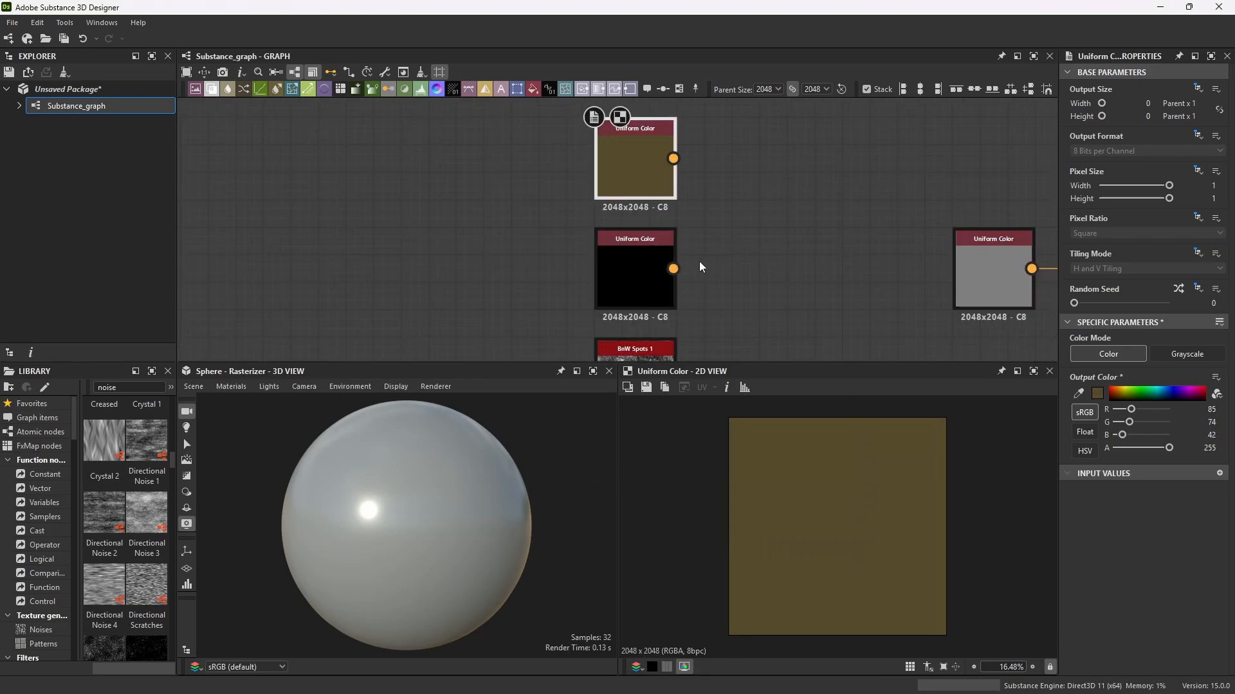
{"action": "left_click", "coordinate": [773, 207]}
{"action": "left_click", "coordinate": [657, 242]}
{"action": "scroll", "coordinate": [657, 242], "scroll_direction": "down", "scroll_amount": 2}
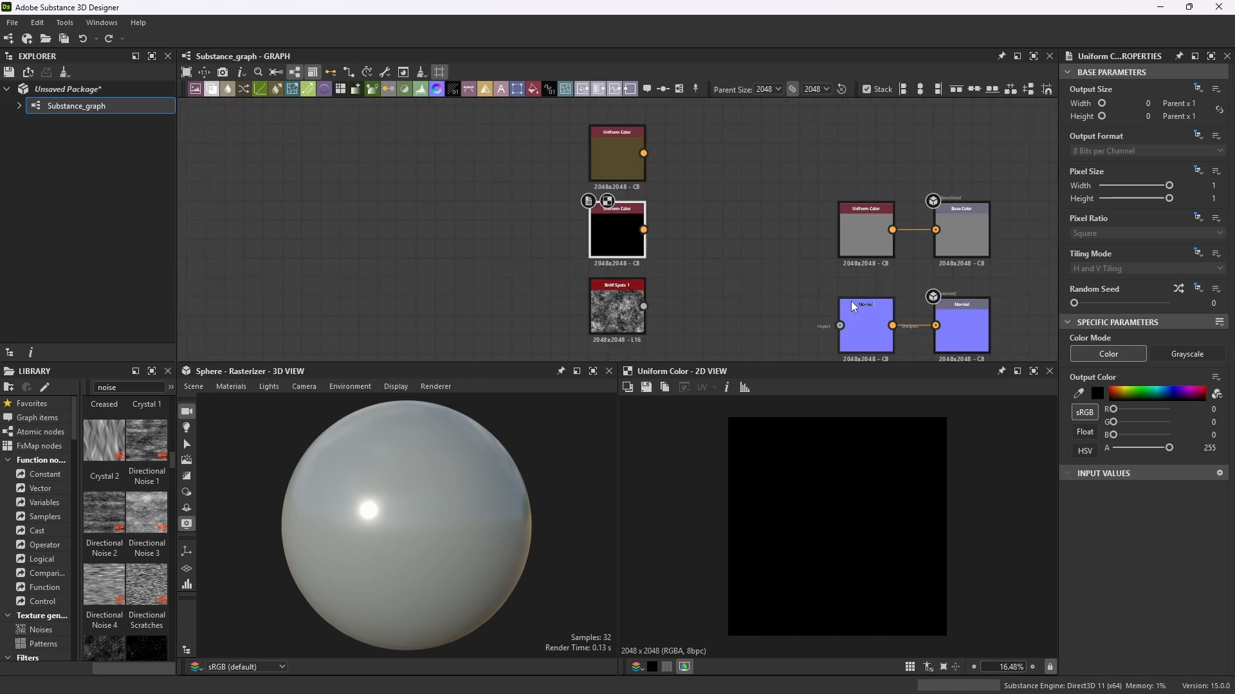
{"action": "left_click", "coordinate": [1097, 393]}
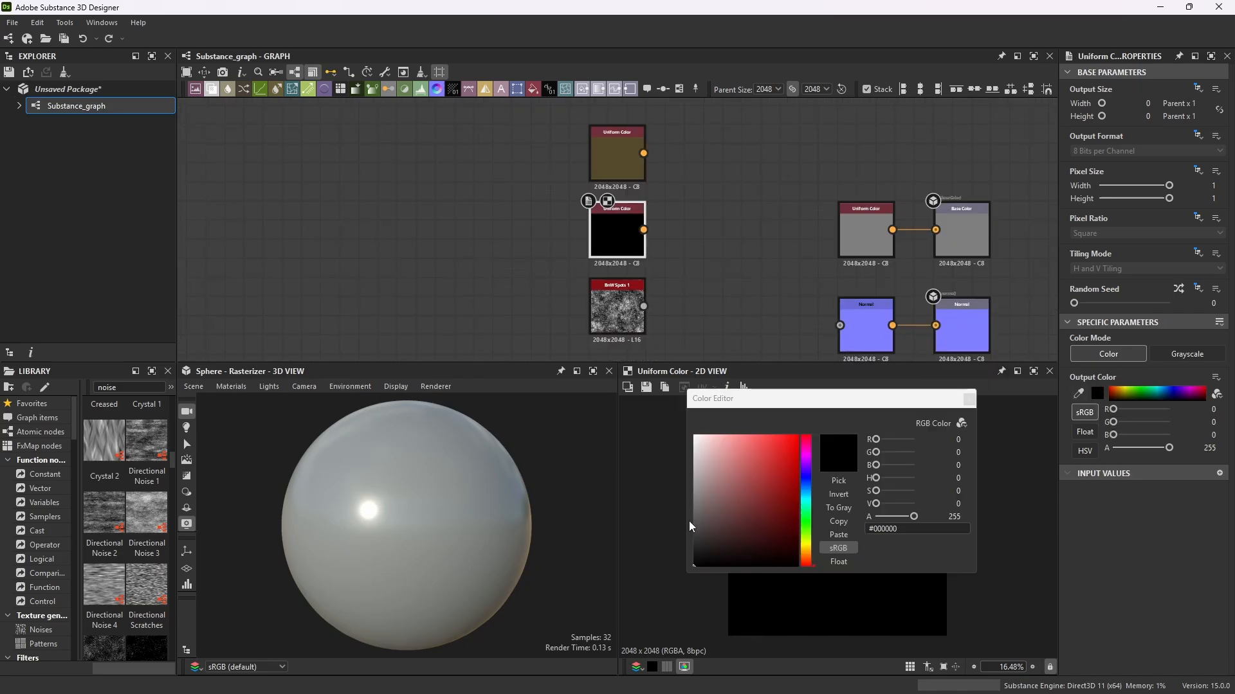
{"action": "mouse_move", "coordinate": [724, 512]}
{"action": "left_mouse_down"}
{"action": "mouse_move", "coordinate": [667, 529]}
{"action": "mouse_move", "coordinate": [661, 519]}
{"action": "left_mouse_up"}
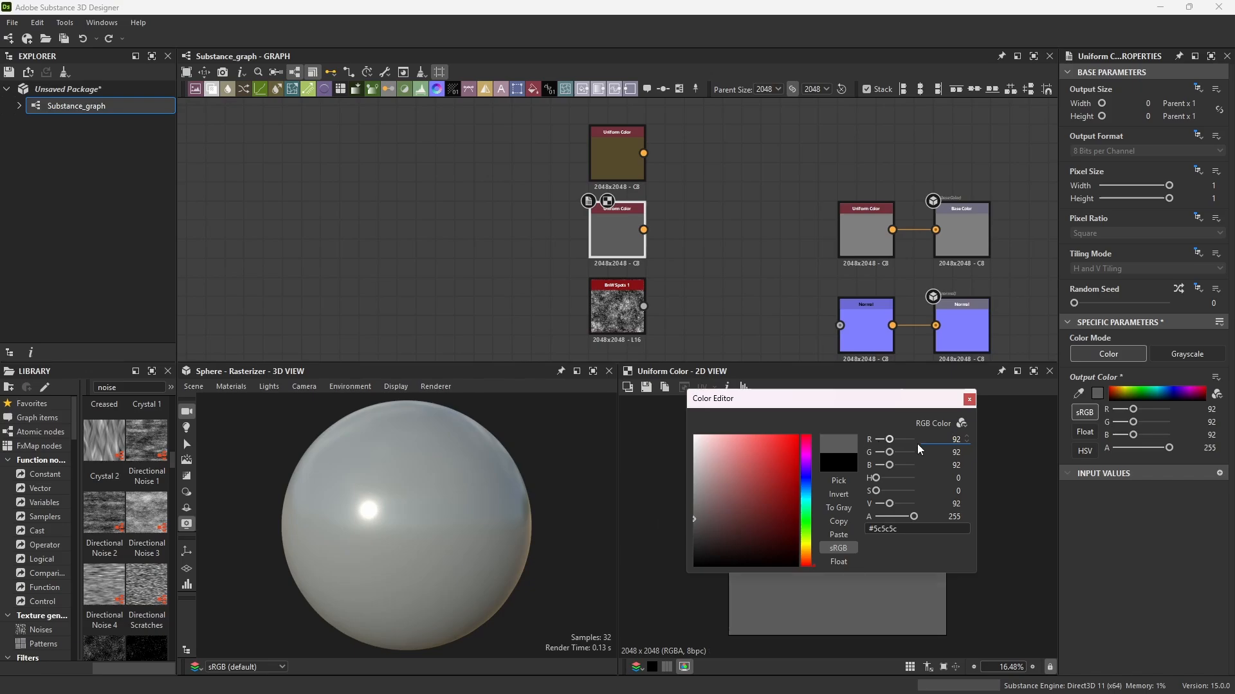
{"action": "left_click", "coordinate": [969, 400]}
Add a Blend node between the two new Uniform Color nodes and the Base Color branch.
{"action": "middle_click_drag", "start_coordinate": [715, 268], "coordinate": [701, 254]}
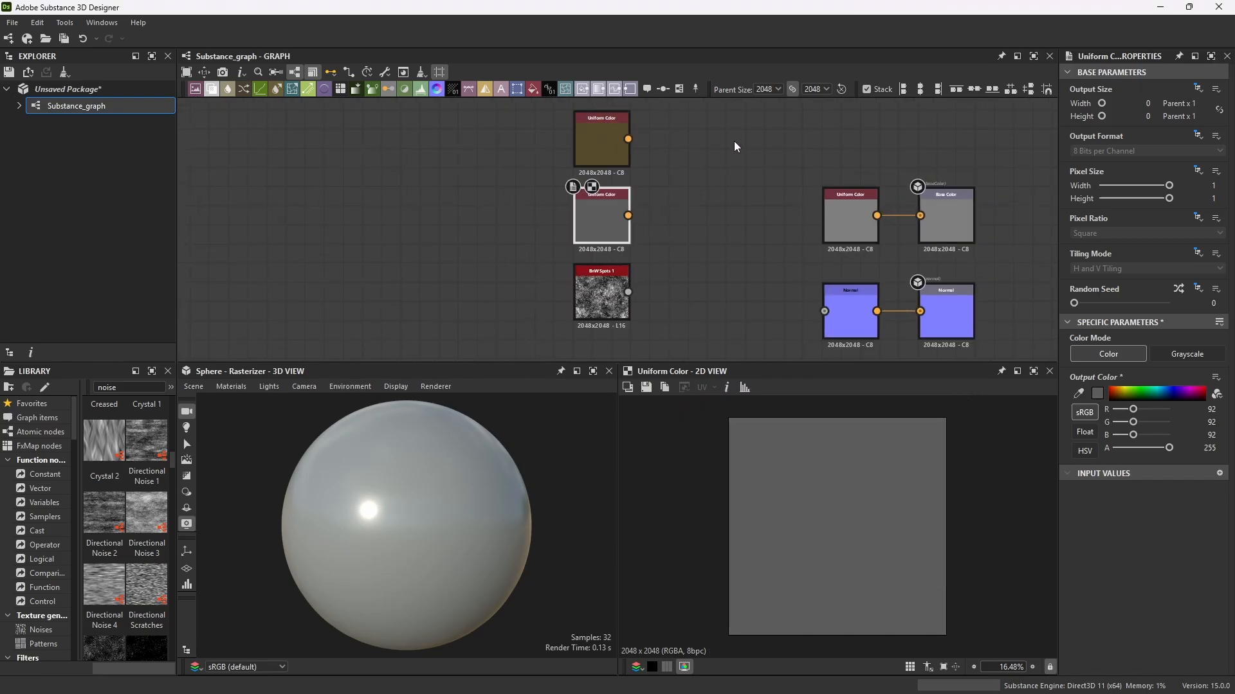
{"action": "left_click", "coordinate": [711, 196]}
{"action": "key", "text": "space"}
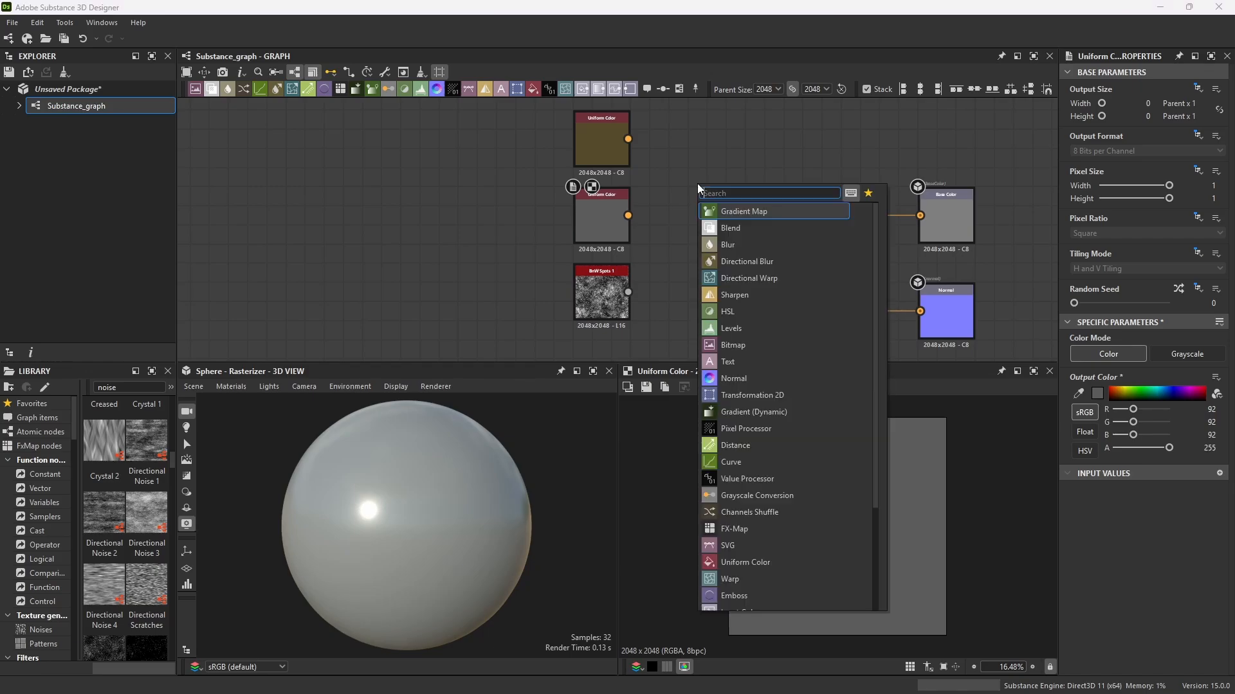
{"action": "left_click", "coordinate": [738, 230]}
{"action": "left_click_drag", "start_coordinate": [672, 205], "coordinate": [700, 207]}
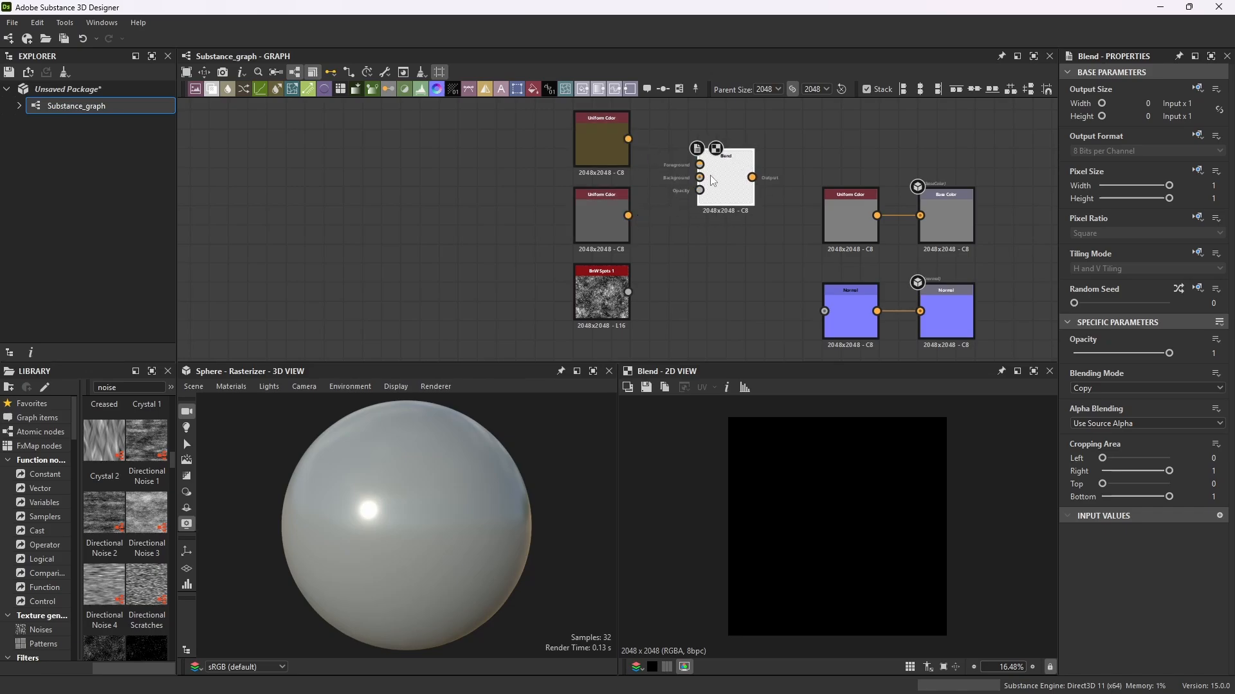
Connect the brown Uniform Color to the Blend node's Foreground and the gray Uniform Color to its Background.
{"action": "scroll", "coordinate": [708, 158], "scroll_direction": "up", "scroll_amount": 3}
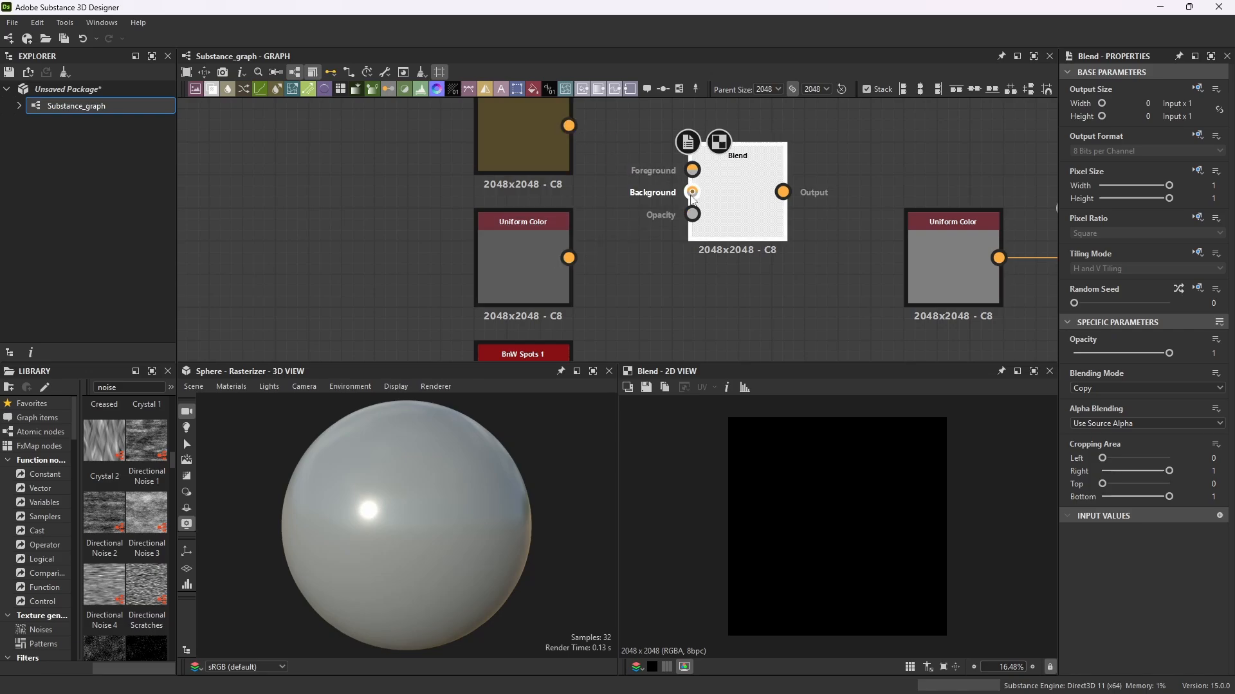
{"action": "scroll", "coordinate": [639, 234], "scroll_direction": "down", "scroll_amount": 5}
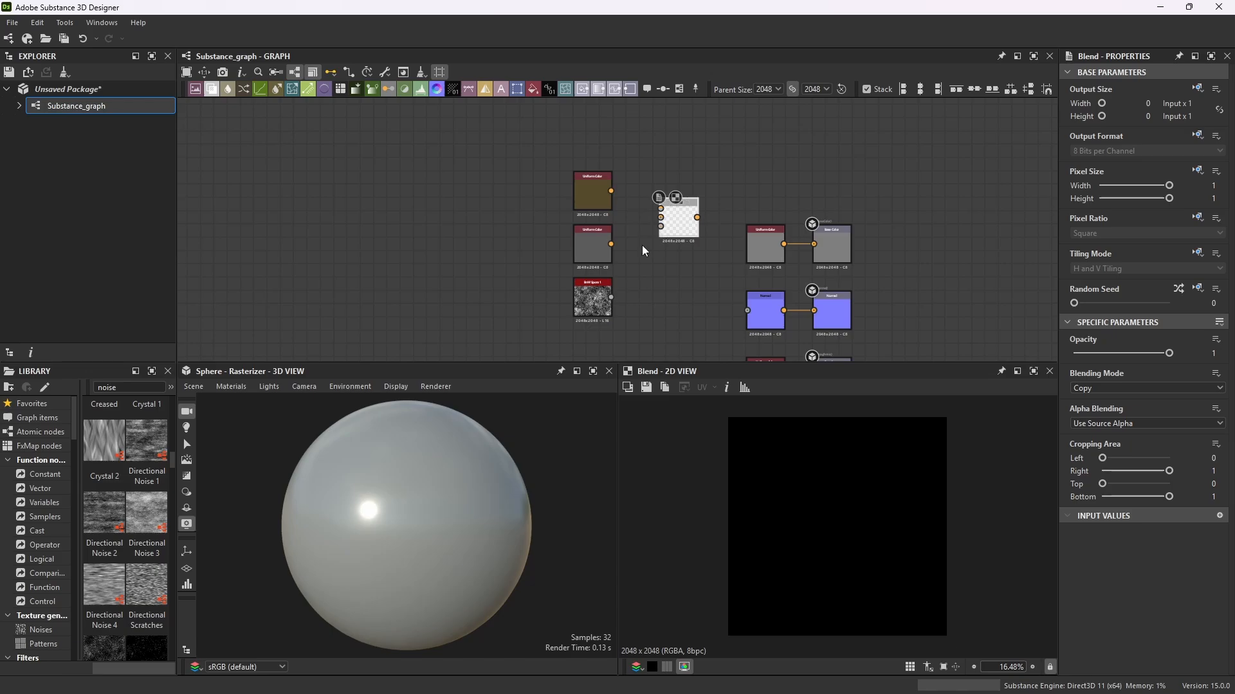
{"action": "scroll", "coordinate": [632, 202], "scroll_direction": "up", "scroll_amount": 4}
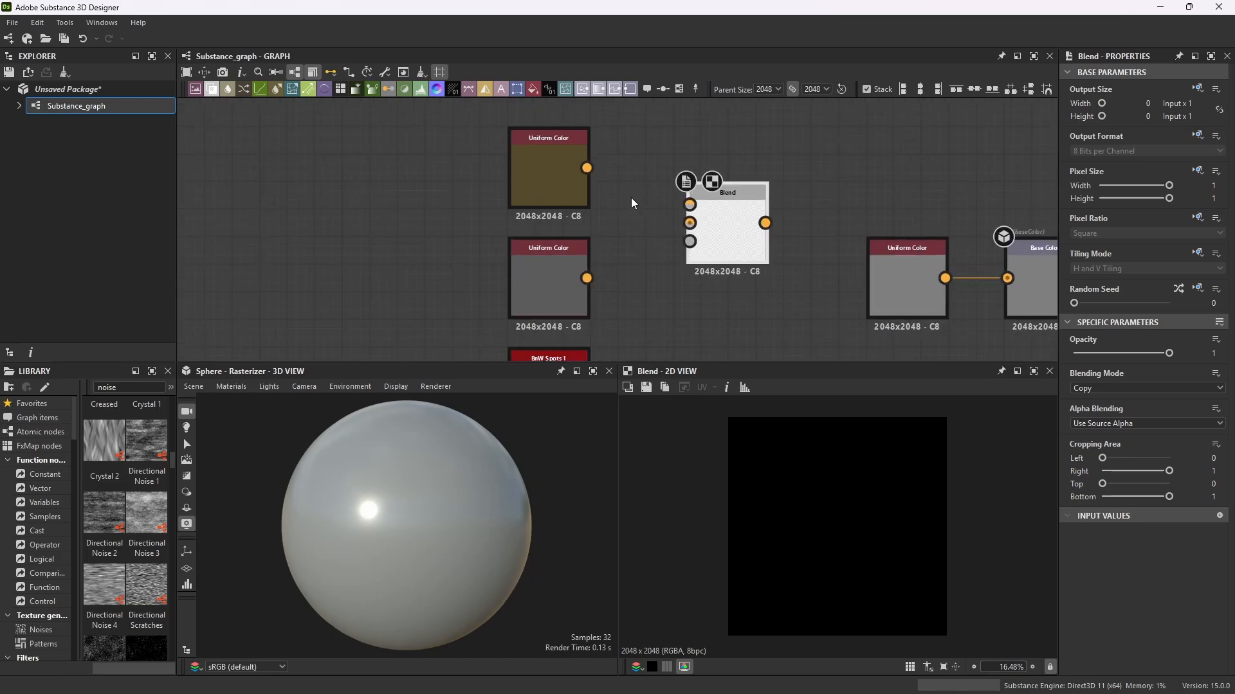
{"action": "left_click_drag", "start_coordinate": [586, 168], "coordinate": [690, 205]}
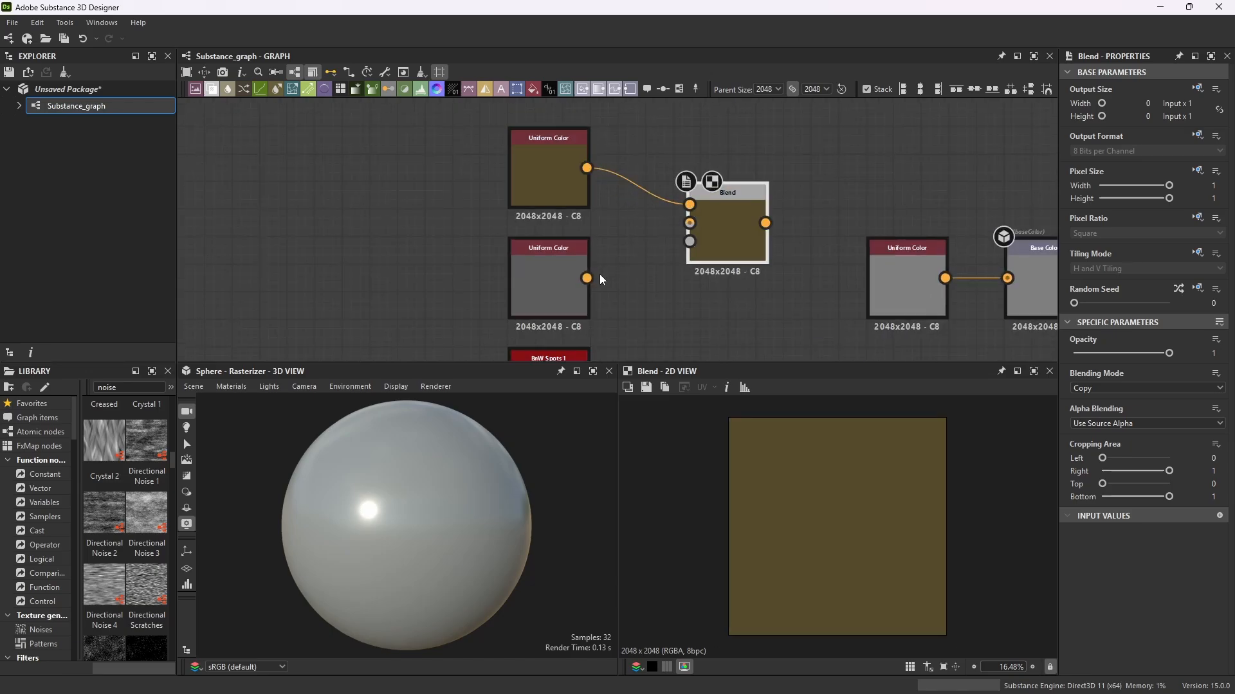
{"action": "left_click_drag", "start_coordinate": [587, 278], "coordinate": [689, 224]}
Connect the BnW Spots 1 output to the Blend node's Opacity input as a mask.
{"action": "scroll", "coordinate": [667, 200], "scroll_direction": "down", "scroll_amount": 3}
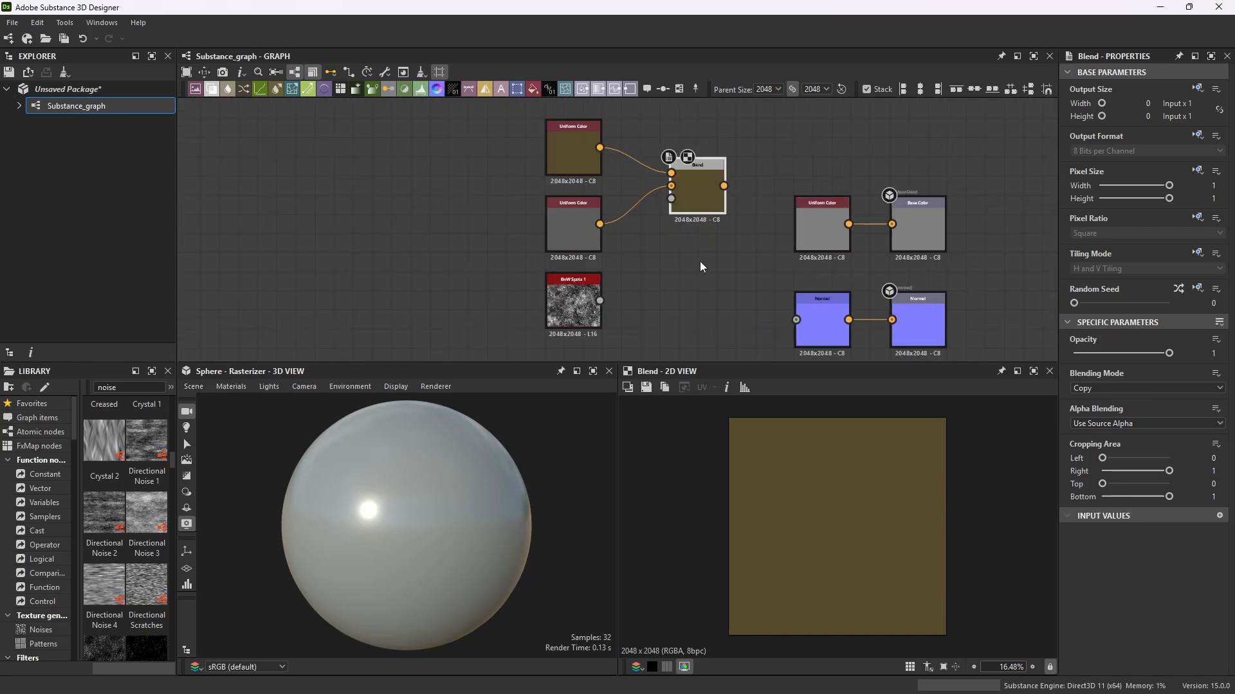
{"action": "scroll", "coordinate": [701, 149], "scroll_direction": "up", "scroll_amount": 2}
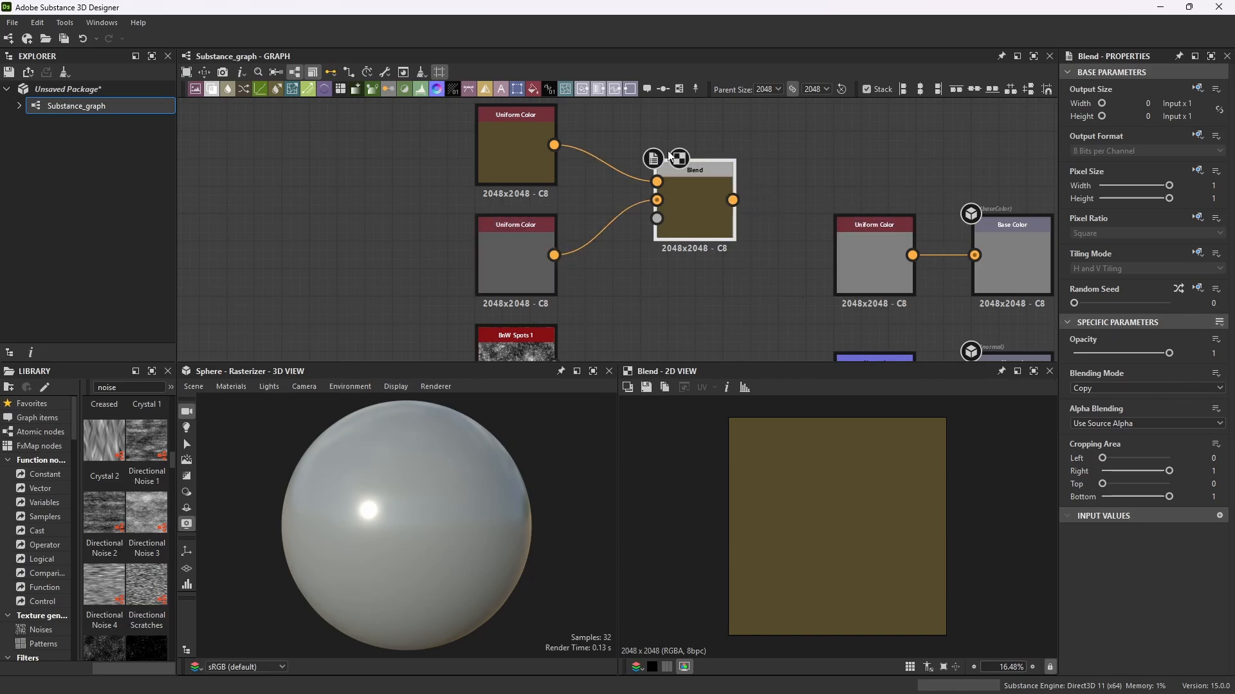
{"action": "scroll", "coordinate": [674, 217], "scroll_direction": "down", "scroll_amount": 2}
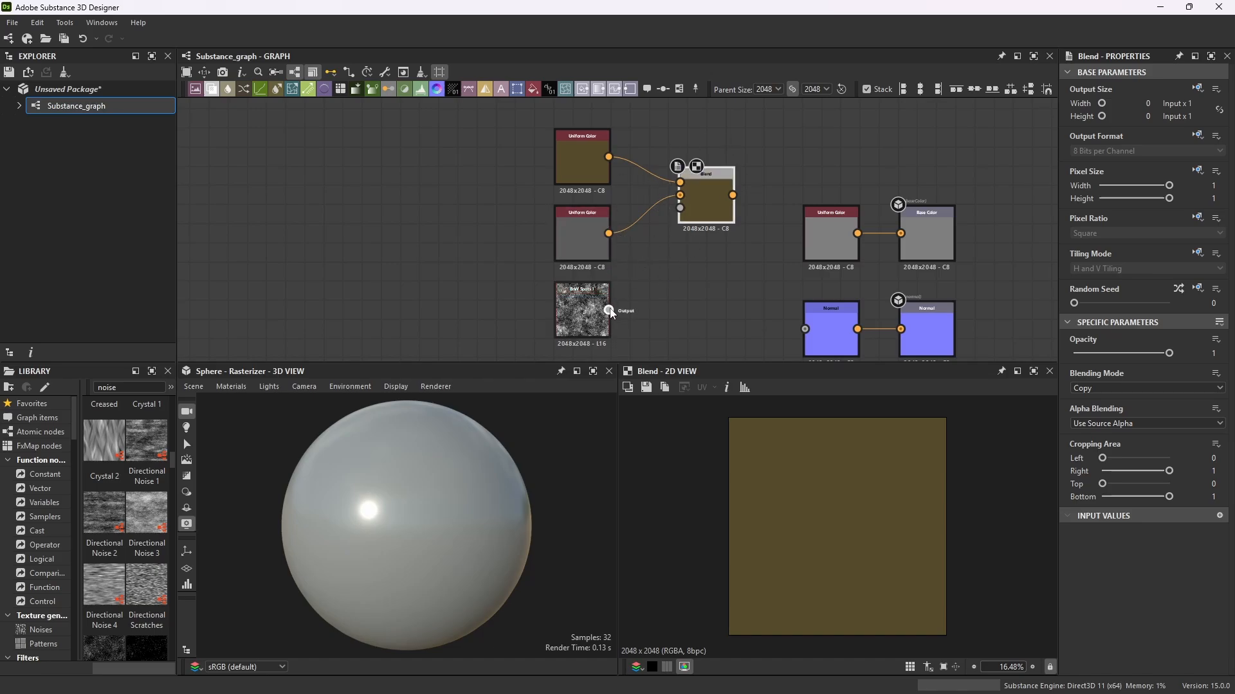
{"action": "left_click_drag", "start_coordinate": [678, 253], "coordinate": [681, 207]}
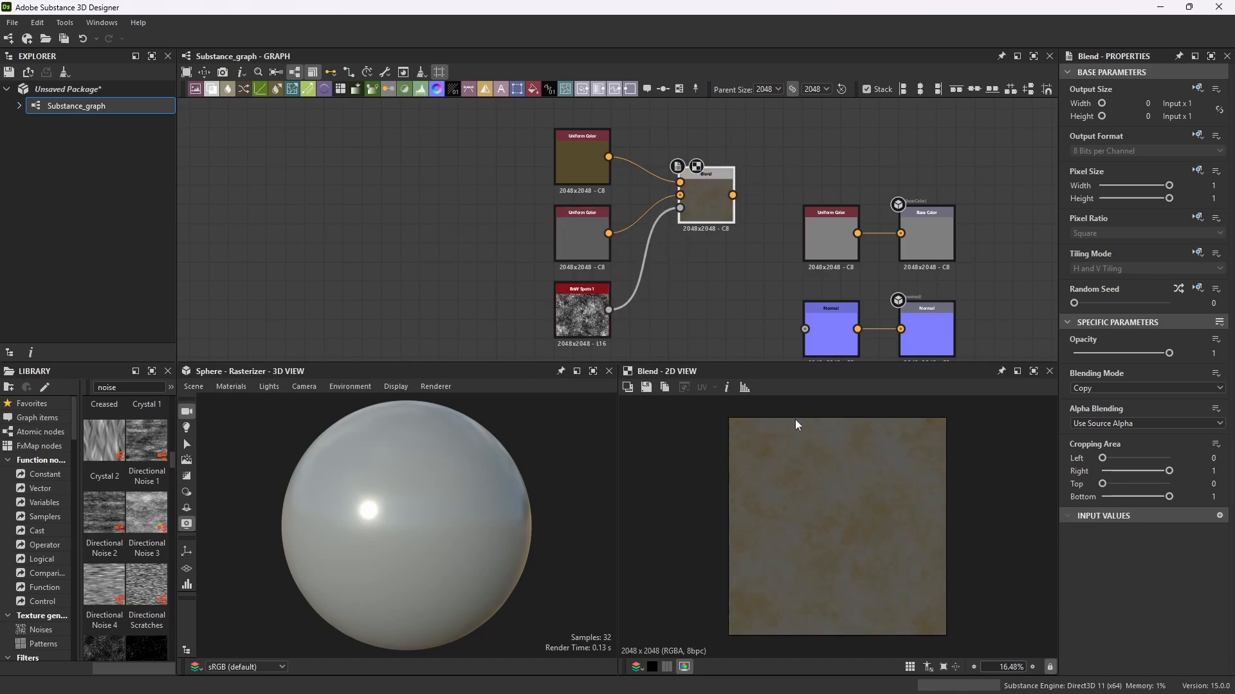
Examine the blended color texture up close in the 2D view, temporarily maximizing the view and then restoring it.
{"action": "scroll", "coordinate": [855, 498], "scroll_direction": "up", "scroll_amount": 3}
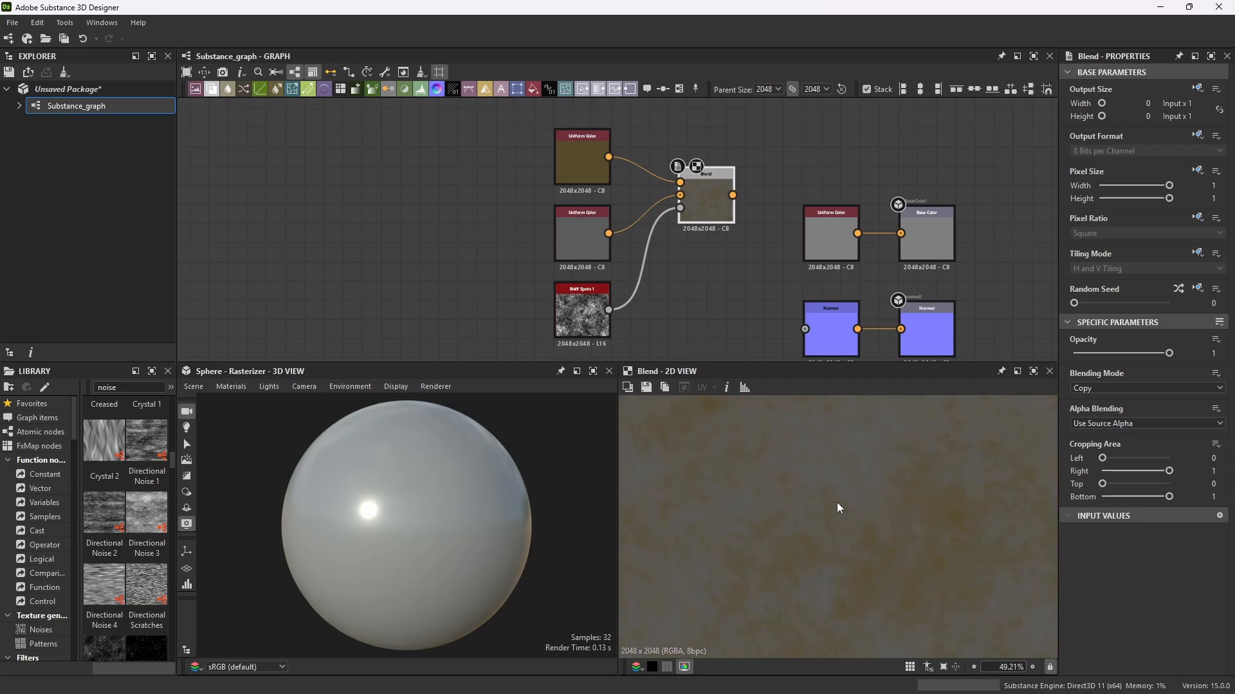
{"action": "scroll", "coordinate": [850, 506], "scroll_direction": "down", "scroll_amount": 2}
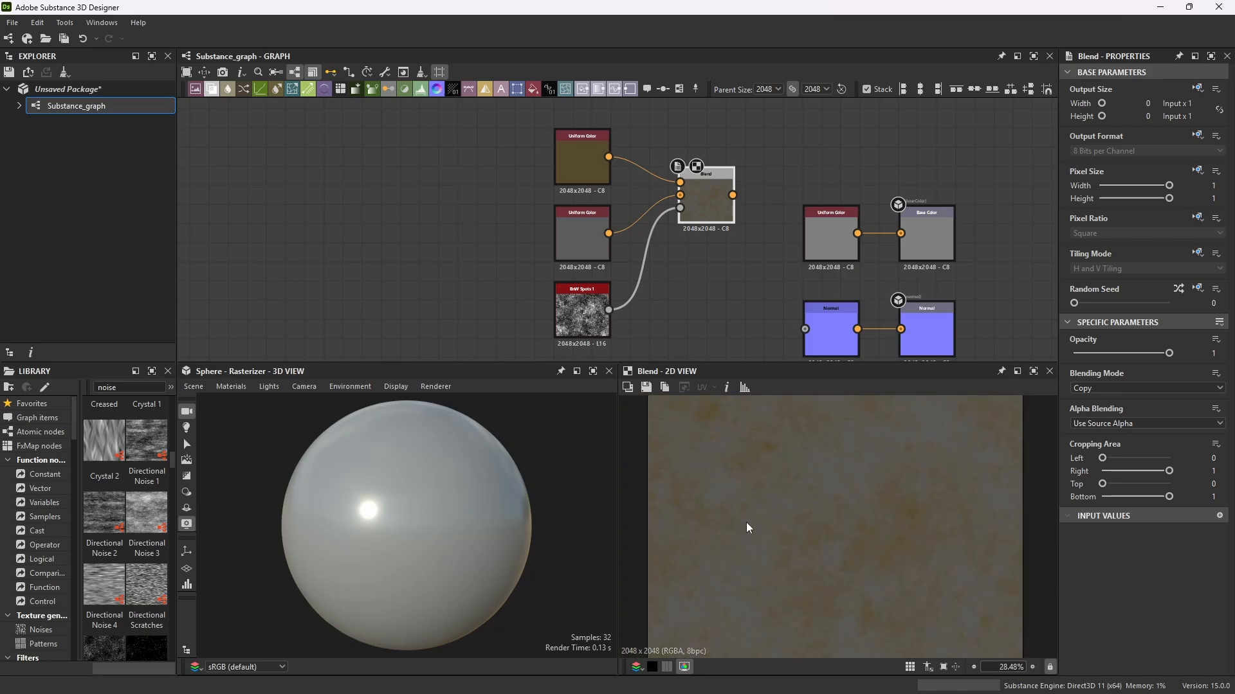
{"action": "scroll", "coordinate": [747, 526], "scroll_direction": "up", "scroll_amount": 3}
{"action": "left_click", "coordinate": [1034, 371]}
{"action": "scroll", "coordinate": [499, 322], "scroll_direction": "down", "scroll_amount": 3}
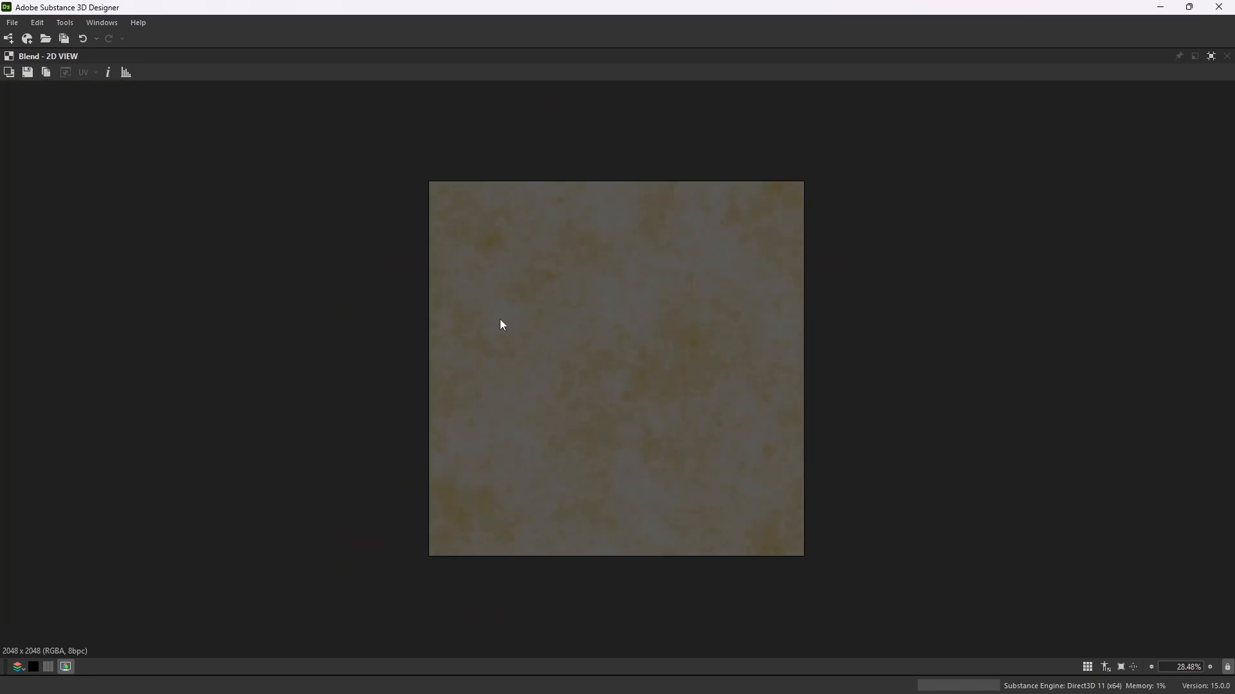
{"action": "scroll", "coordinate": [543, 322], "scroll_direction": "up", "scroll_amount": 2}
{"action": "scroll", "coordinate": [605, 358], "scroll_direction": "down", "scroll_amount": 1}
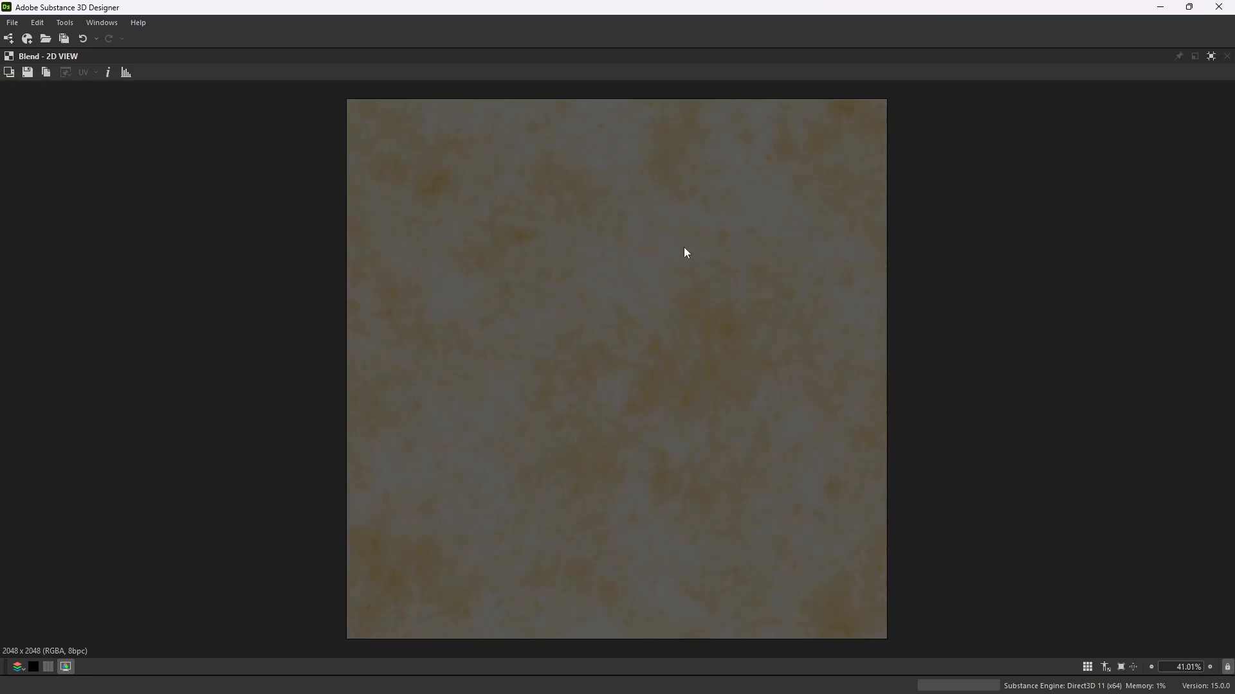
{"action": "left_click", "coordinate": [1215, 57]}
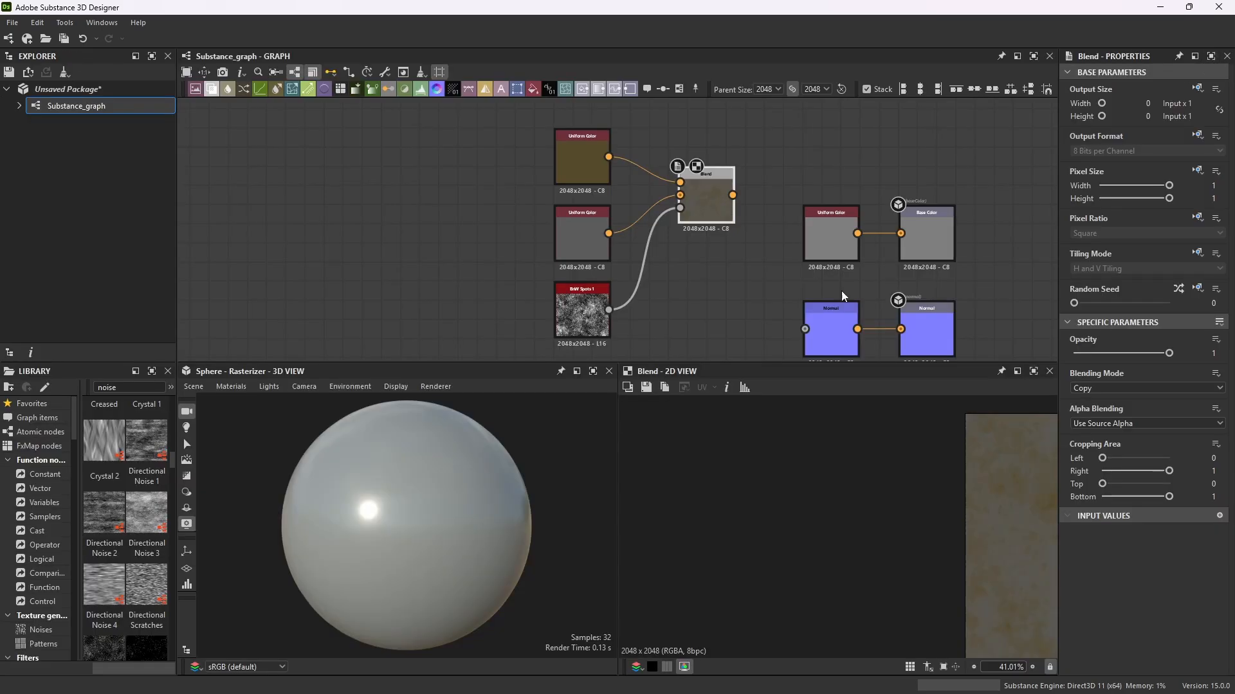
{"action": "scroll", "coordinate": [827, 505], "scroll_direction": "down", "scroll_amount": 6}
{"action": "scroll", "coordinate": [873, 510], "scroll_direction": "up", "scroll_amount": 3}
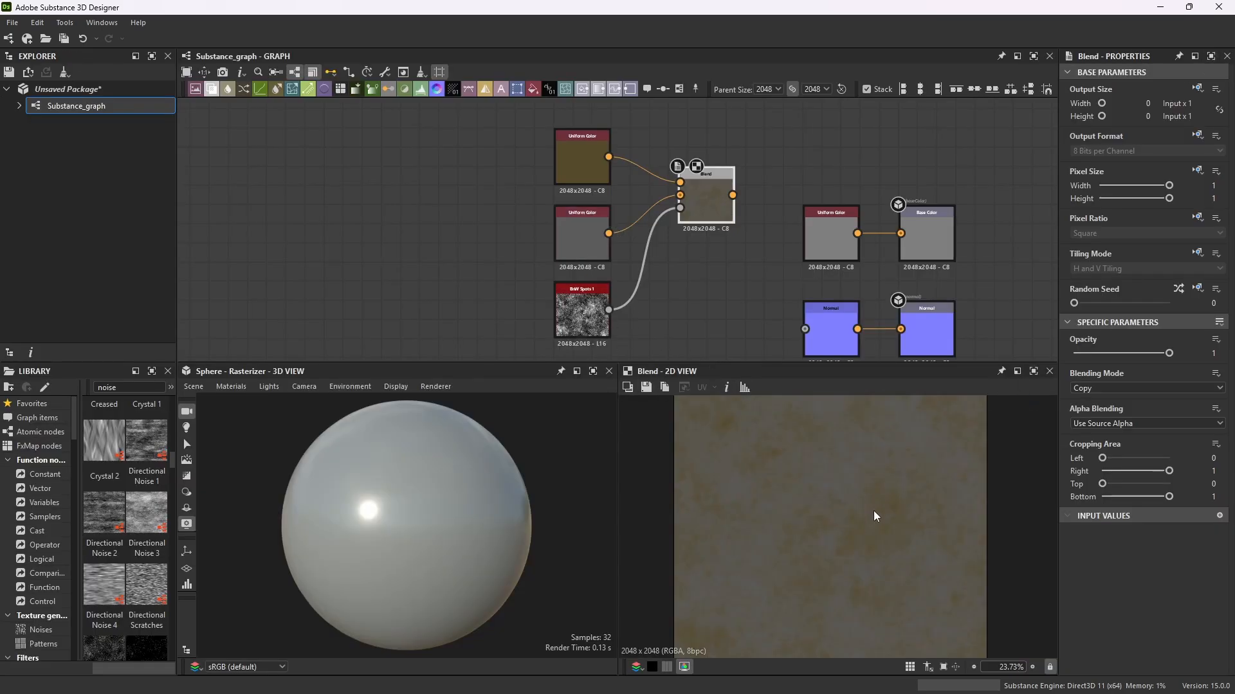
{"action": "scroll", "coordinate": [829, 482], "scroll_direction": "down", "scroll_amount": 2}
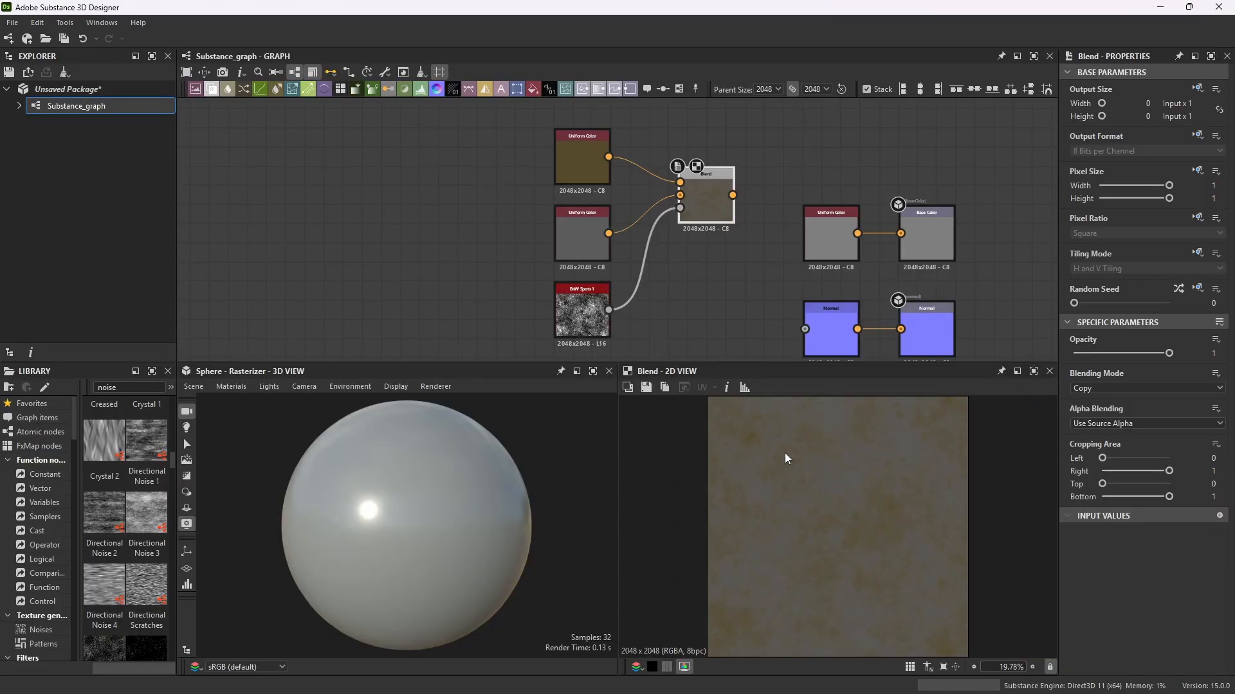
Darken the gray background Uniform Color to the brownish gray #453e3e.
{"action": "left_click", "coordinate": [581, 217]}
{"action": "left_click", "coordinate": [1097, 393]}
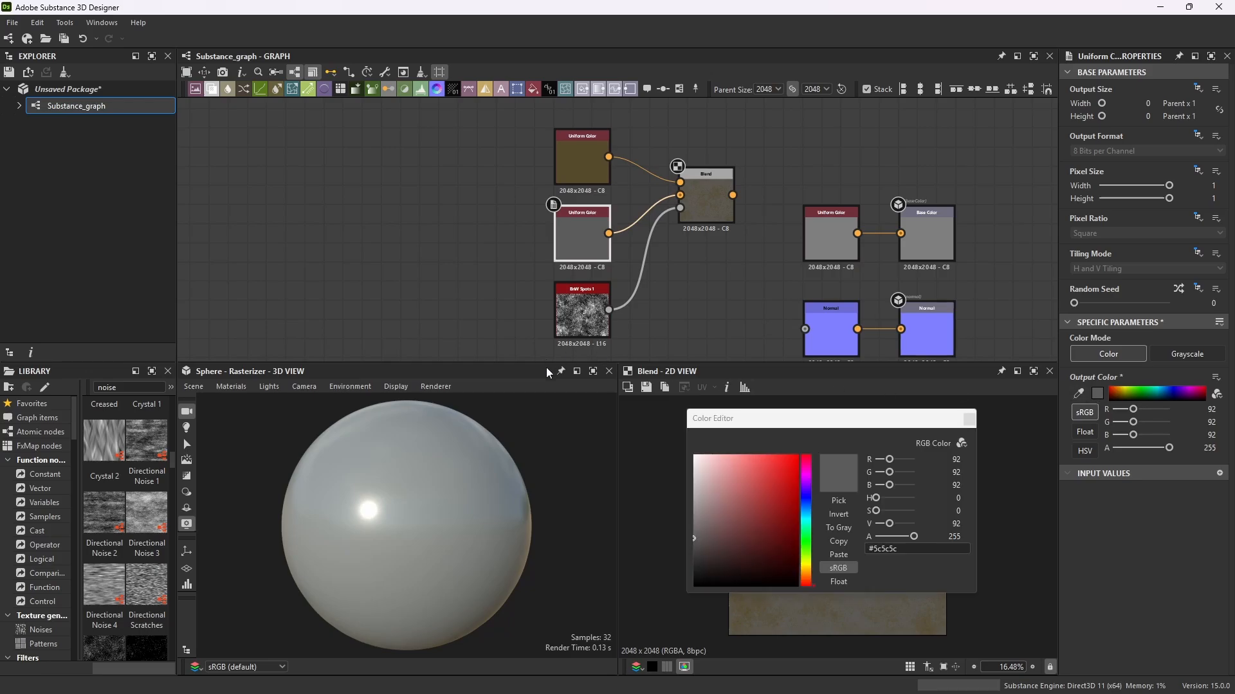
{"action": "left_click_drag", "start_coordinate": [891, 425], "coordinate": [455, 266]}
{"action": "left_click", "coordinate": [266, 395]}
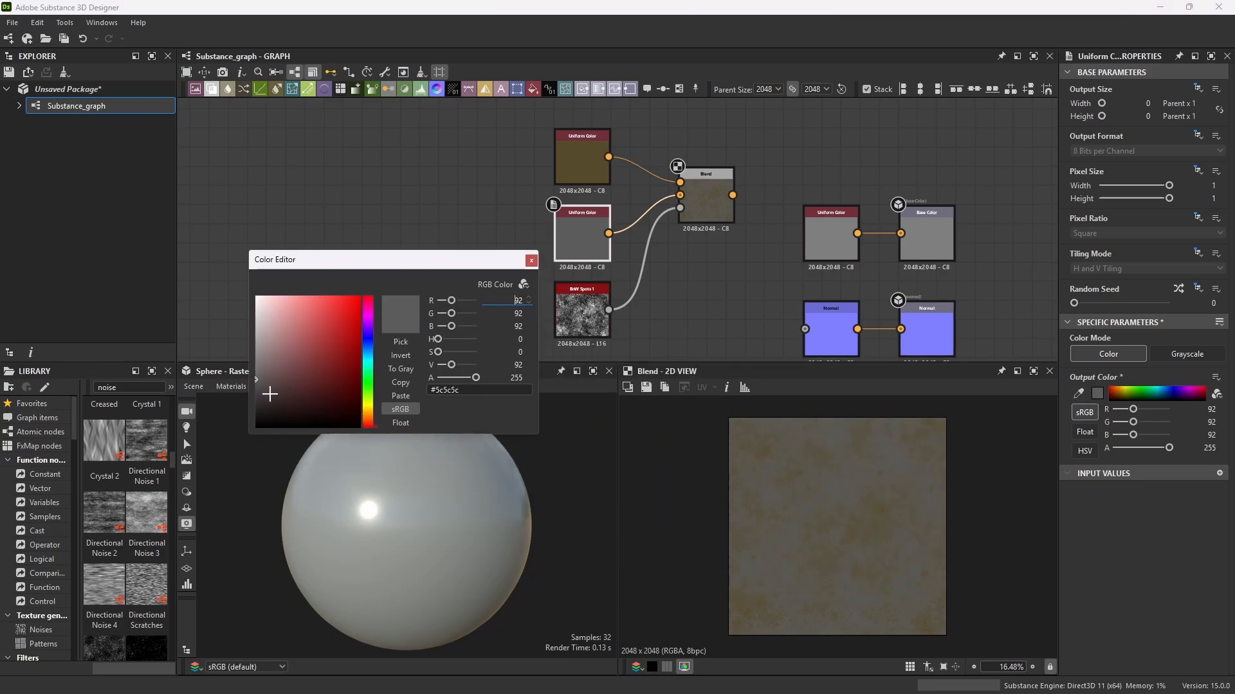
{"action": "left_click_drag", "start_coordinate": [266, 394], "coordinate": [264, 391]}
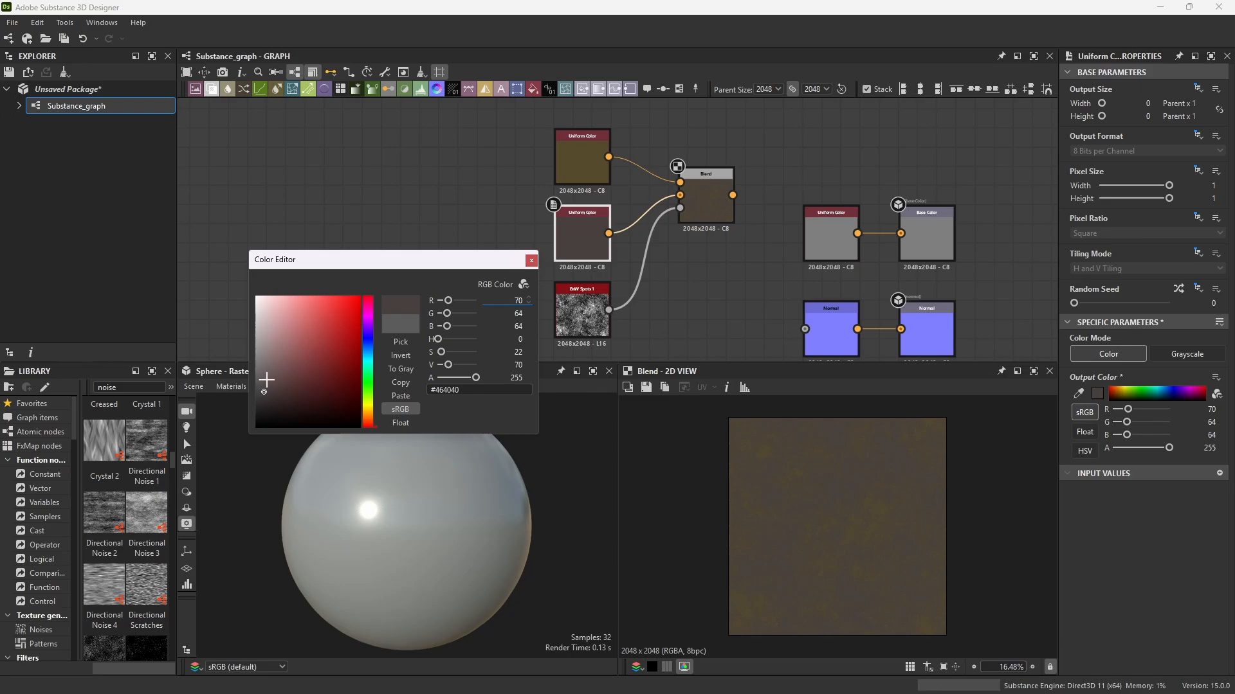
{"action": "left_click", "coordinate": [258, 385]}
{"action": "left_click_drag", "start_coordinate": [258, 385], "coordinate": [258, 386]}
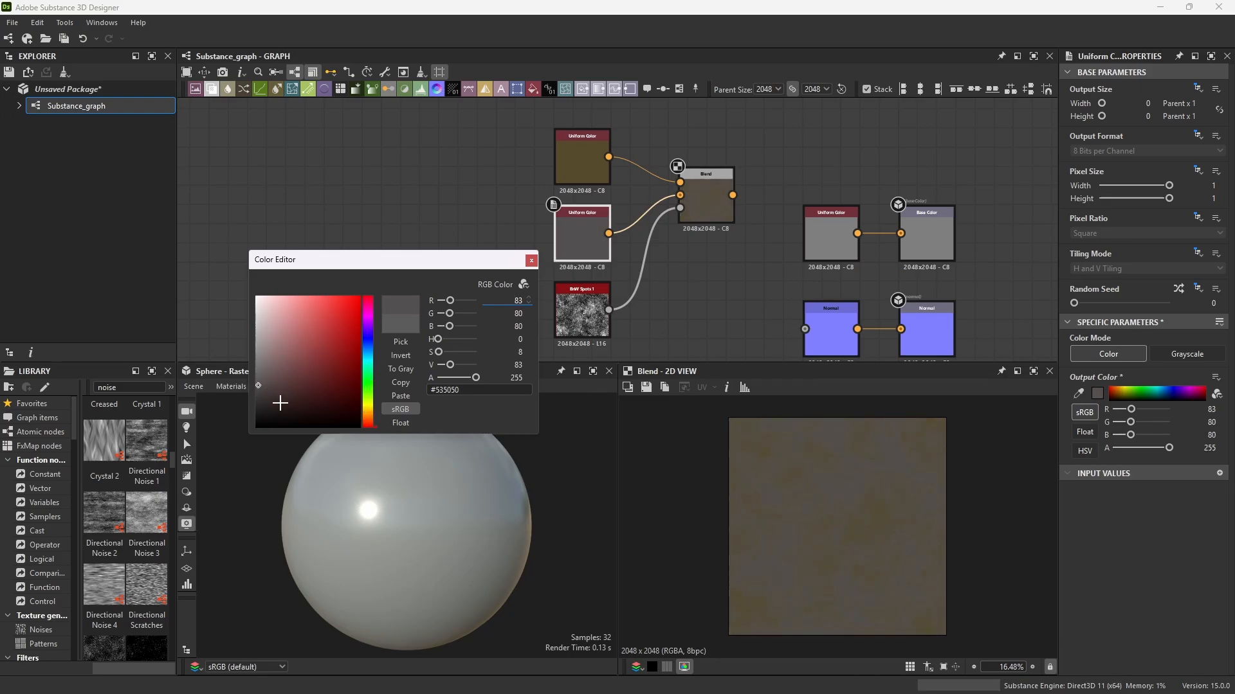
{"action": "left_click", "coordinate": [266, 393]}
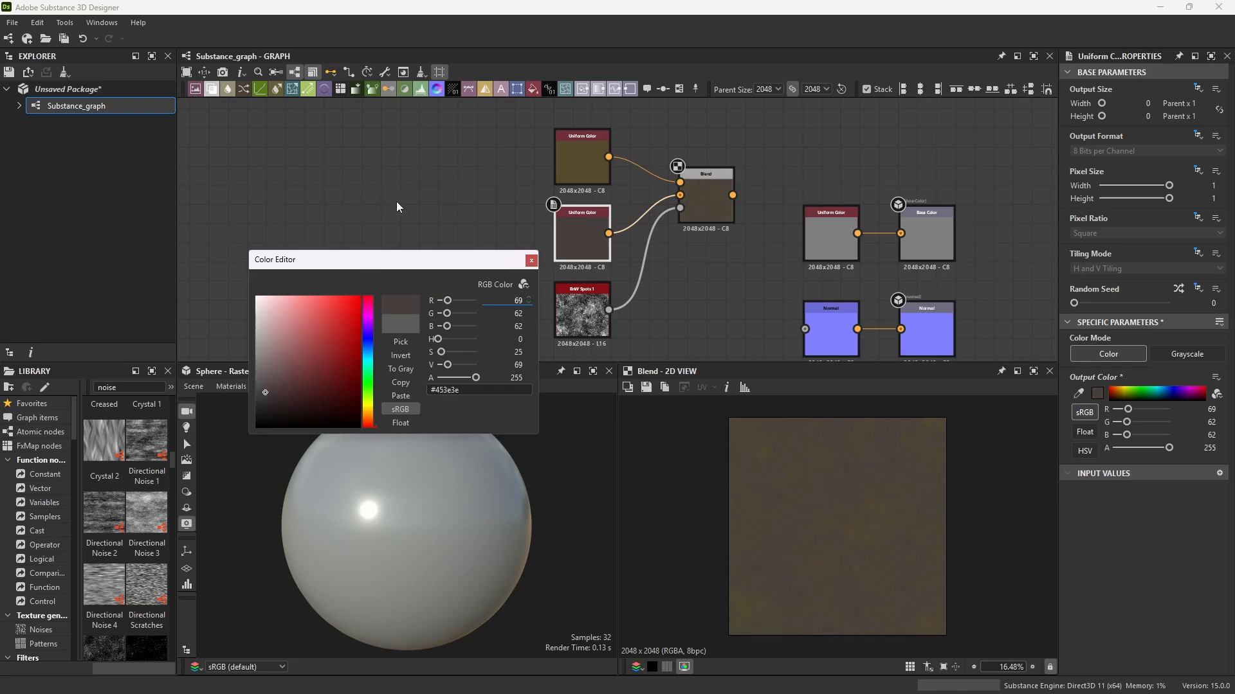
{"action": "left_click", "coordinate": [531, 261]}
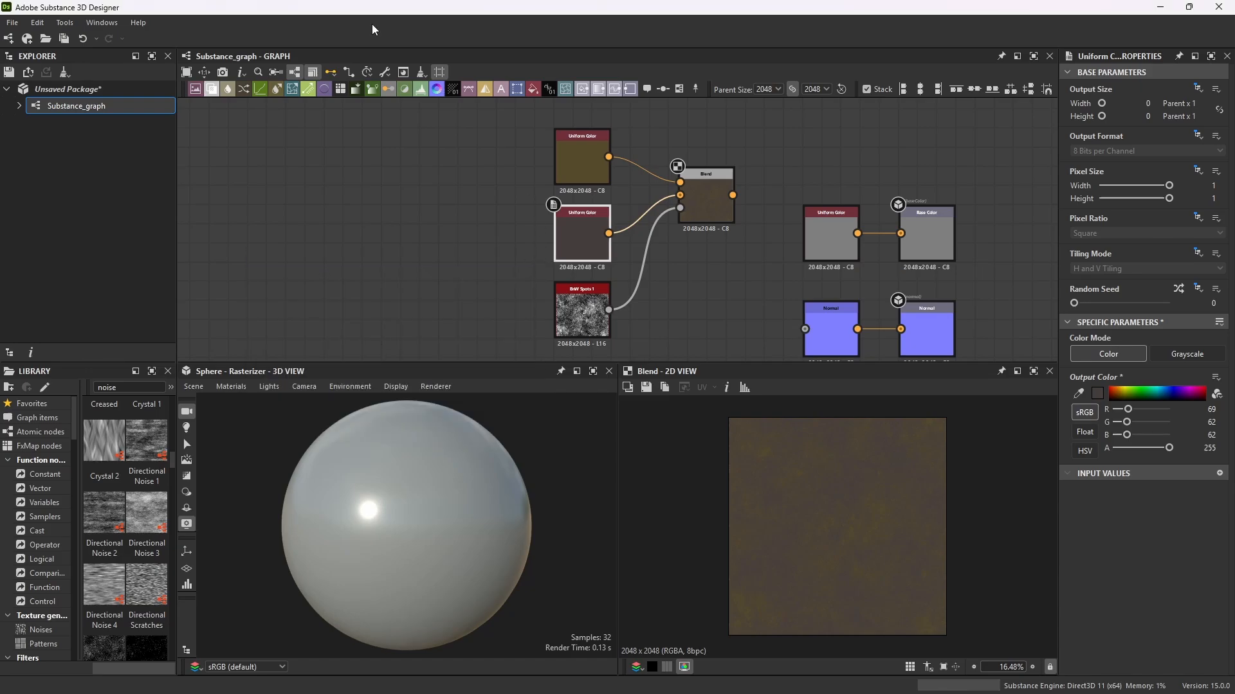
Save the package in the Testing folder under the file name tutorial.
{"action": "left_click", "coordinate": [12, 23]}
{"action": "left_click", "coordinate": [39, 89]}
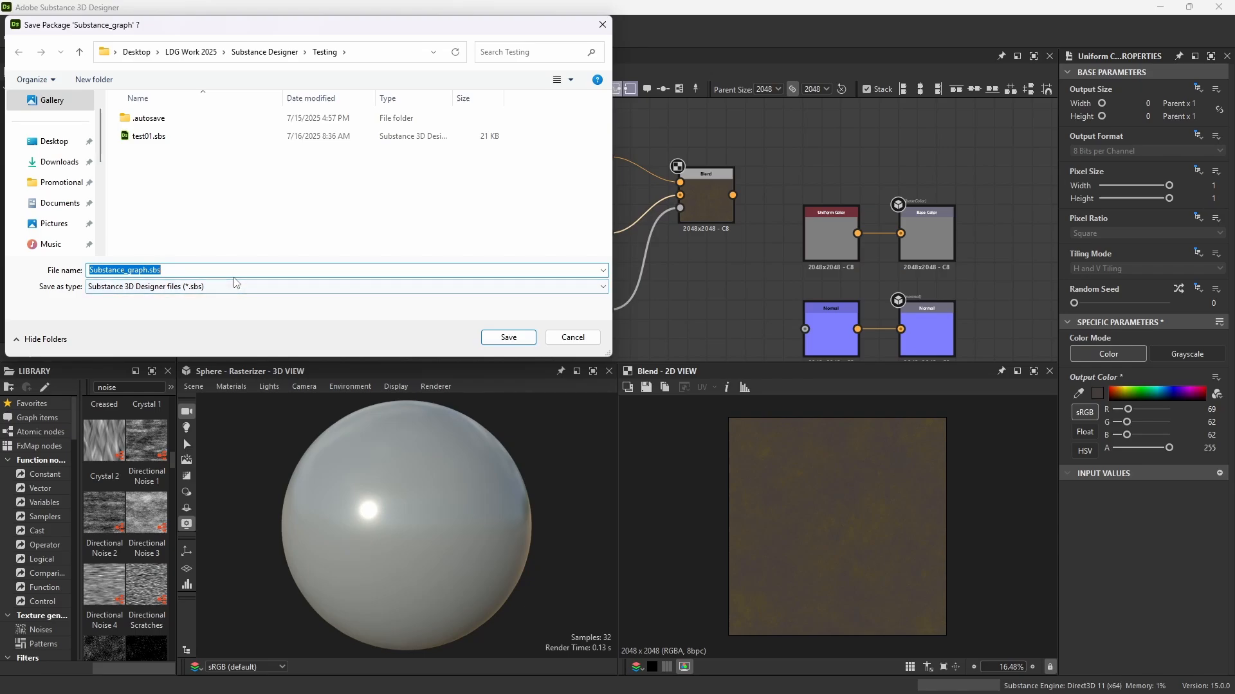
{"action": "type", "text": "tutorial"}
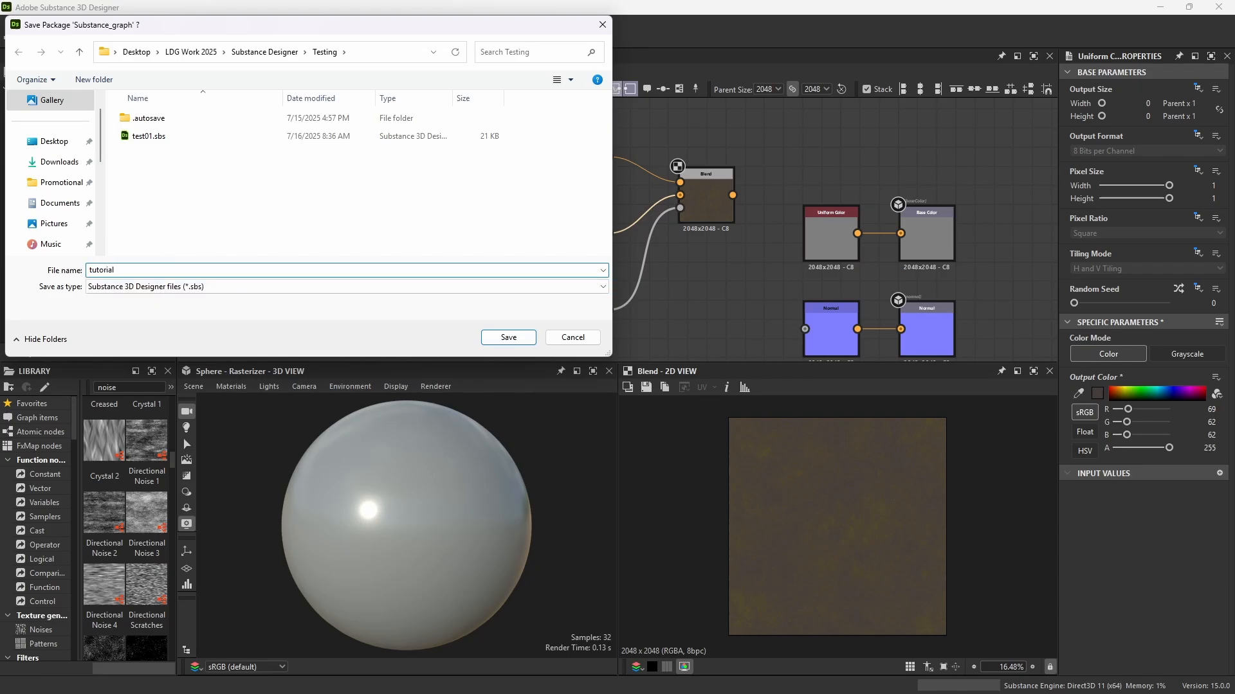
{"action": "key", "text": "Return"}
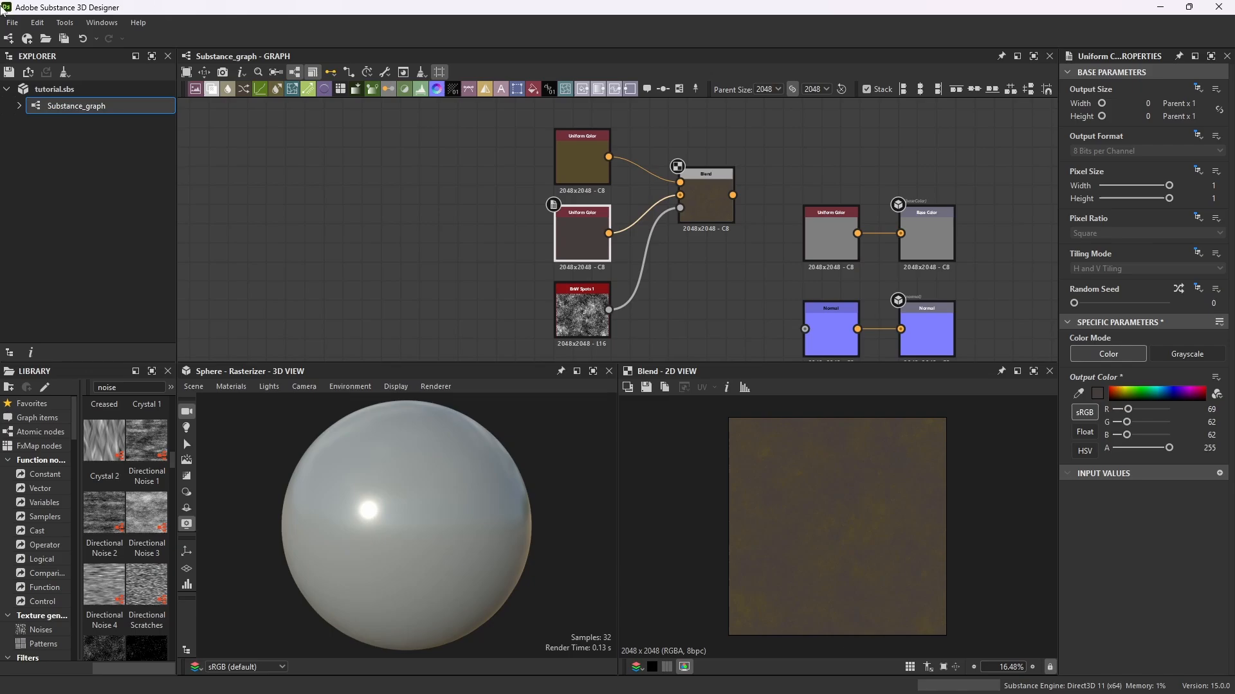
Brighten the brown foreground Uniform Color to #756639.
{"action": "left_click", "coordinate": [588, 136]}
{"action": "left_click", "coordinate": [1097, 393]}
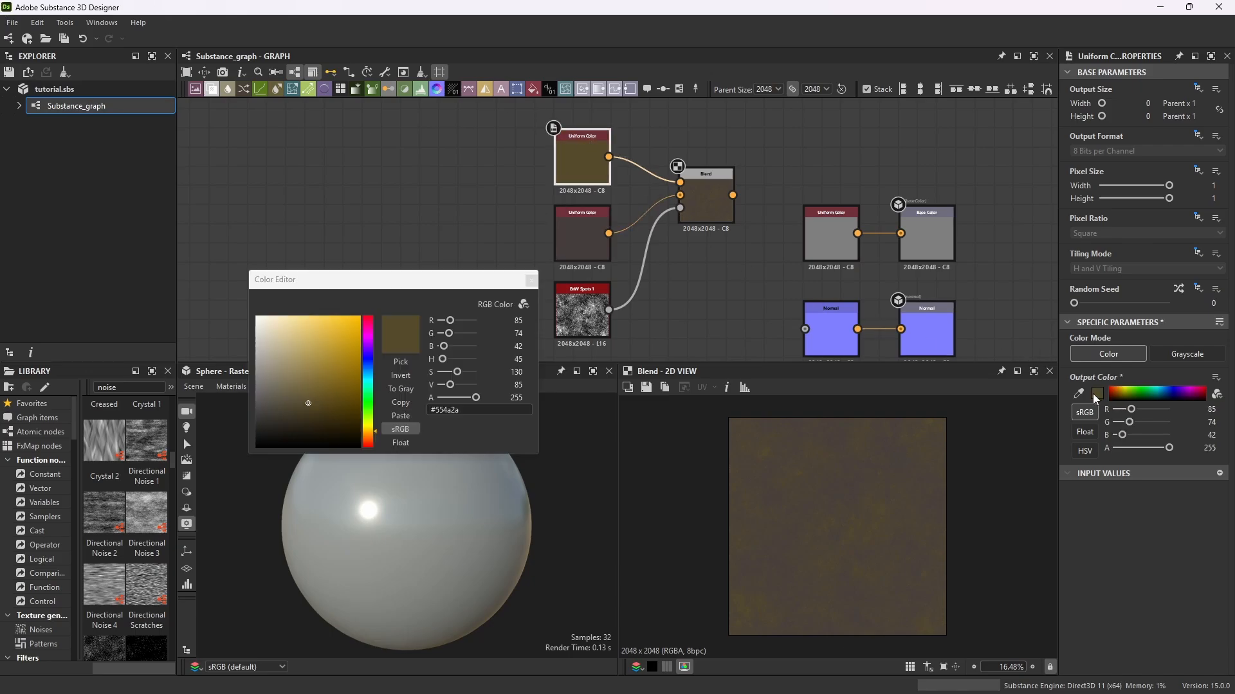
{"action": "left_click", "coordinate": [309, 382]}
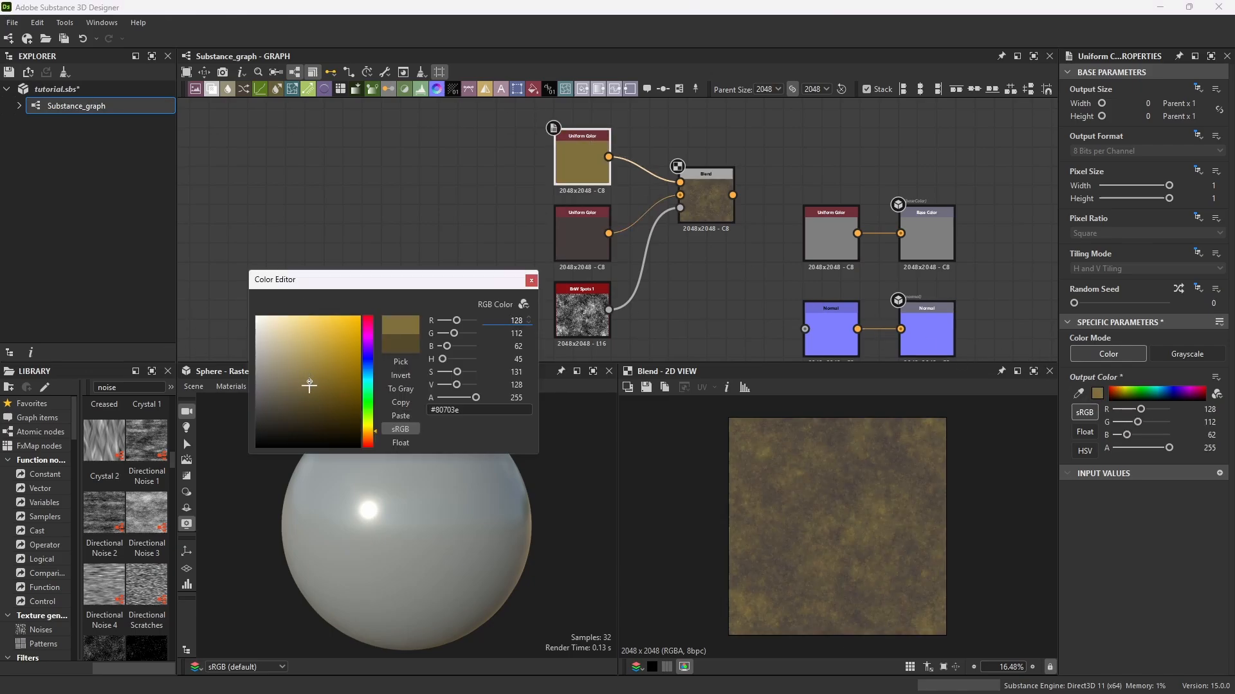
{"action": "left_click_drag", "start_coordinate": [309, 384], "coordinate": [309, 387]}
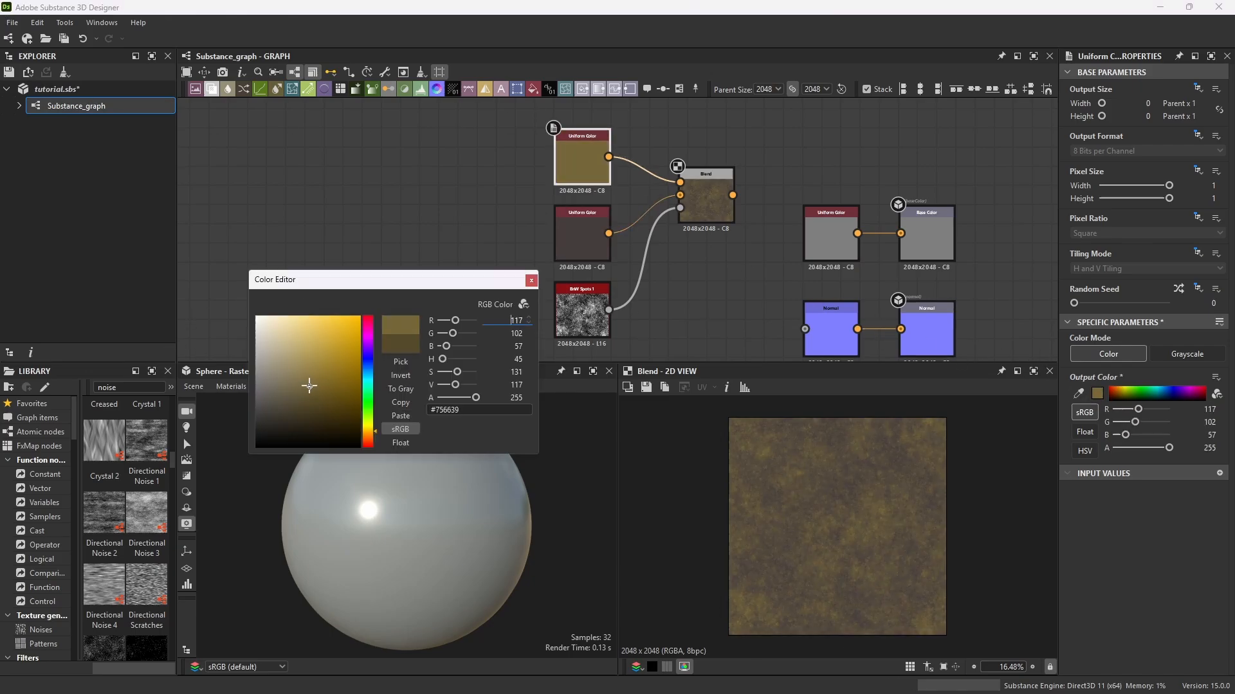
{"action": "left_click", "coordinate": [531, 281]}
Set the output color of the Uniform Color feeding the Blend's Background to #5e5353.
{"action": "left_click", "coordinate": [584, 214]}
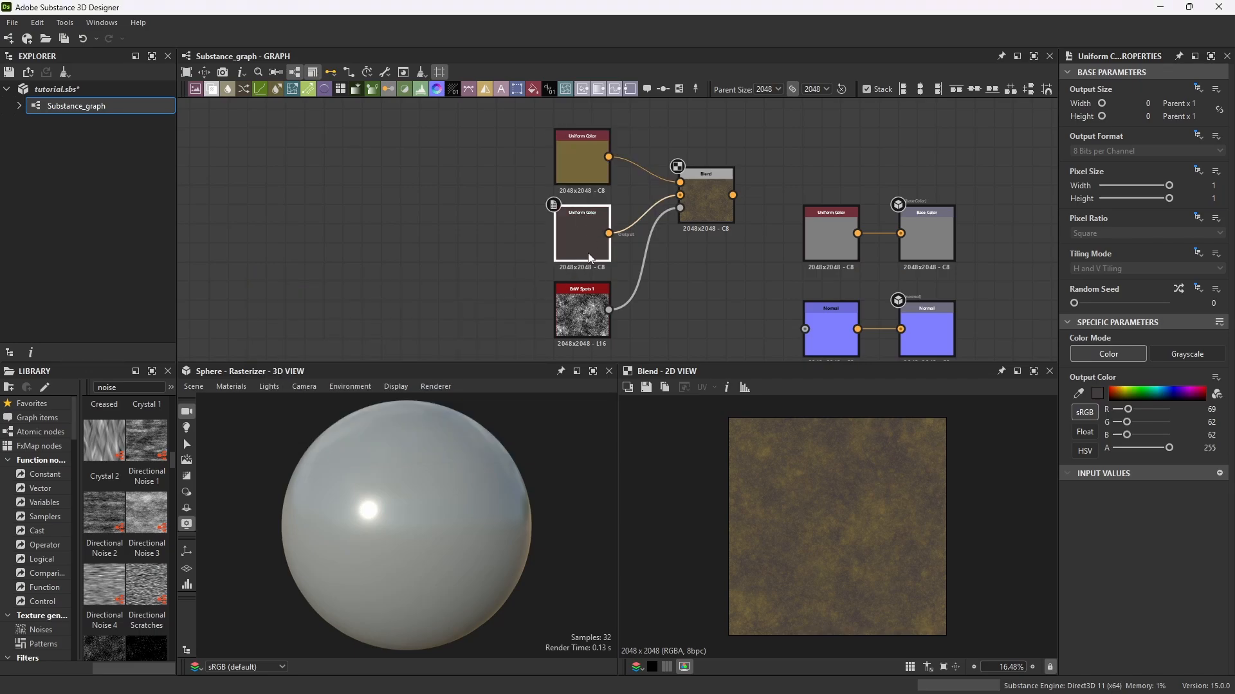
{"action": "left_click", "coordinate": [1097, 393]}
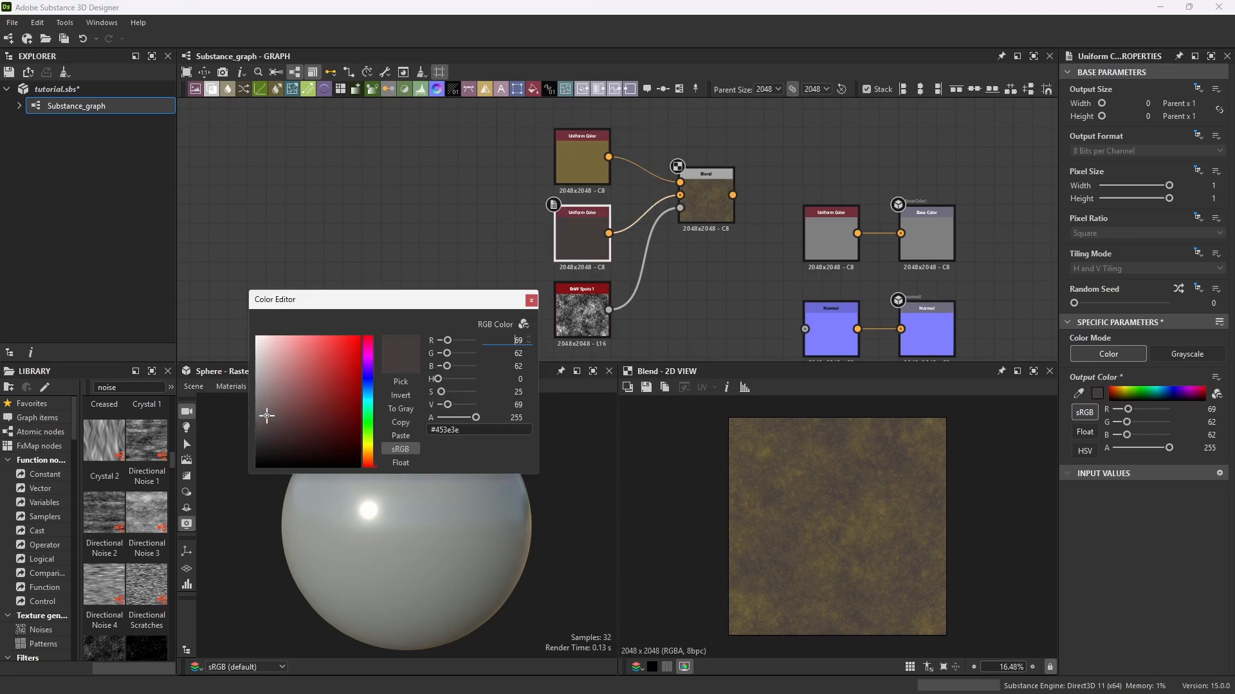
{"action": "left_click", "coordinate": [268, 419]}
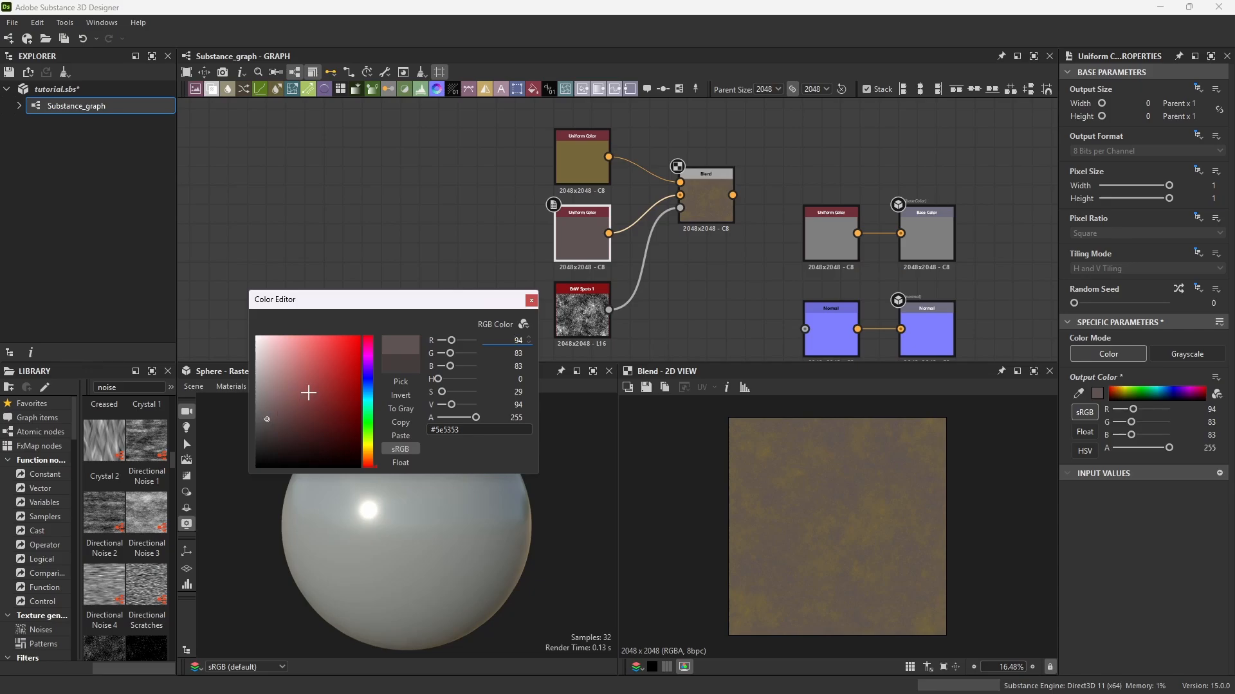
{"action": "left_click", "coordinate": [531, 301]}
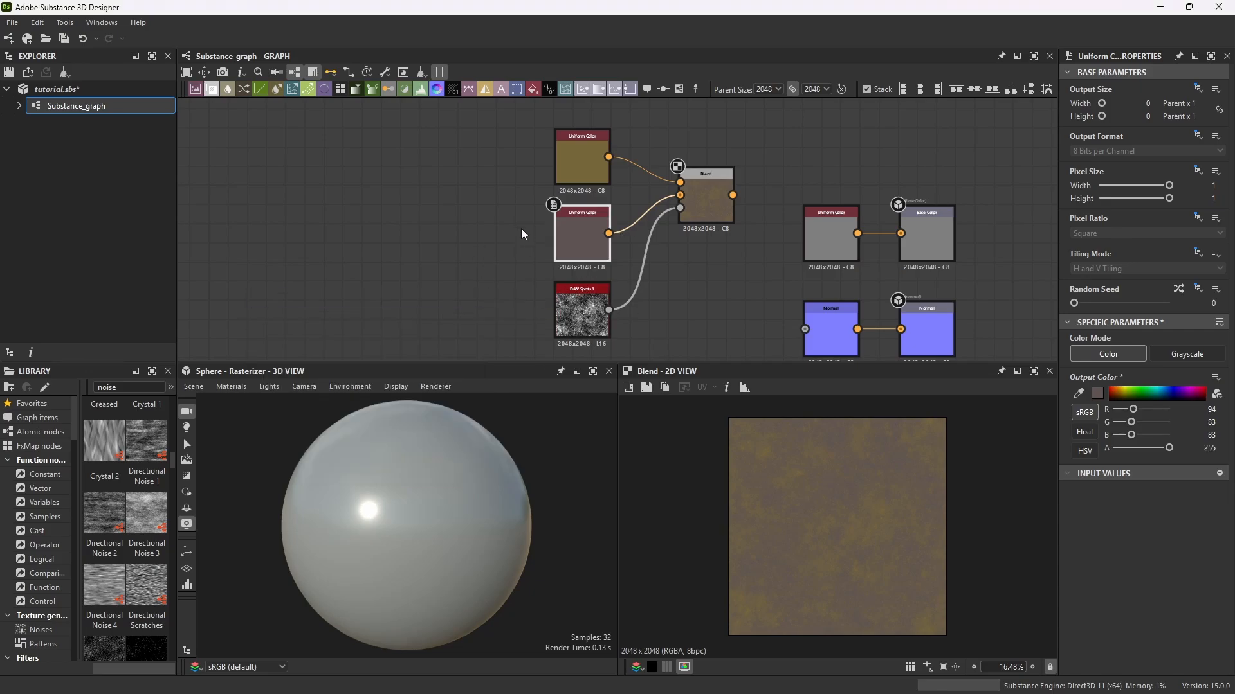
Examine the BnW Spots 1 mask in the graph and compare it with the blended color texture in the 2D view.
{"action": "scroll", "coordinate": [521, 229], "scroll_direction": "down", "scroll_amount": 3}
{"action": "scroll", "coordinate": [959, 562], "scroll_direction": "up", "scroll_amount": 4}
{"action": "scroll", "coordinate": [789, 495], "scroll_direction": "up", "scroll_amount": 8}
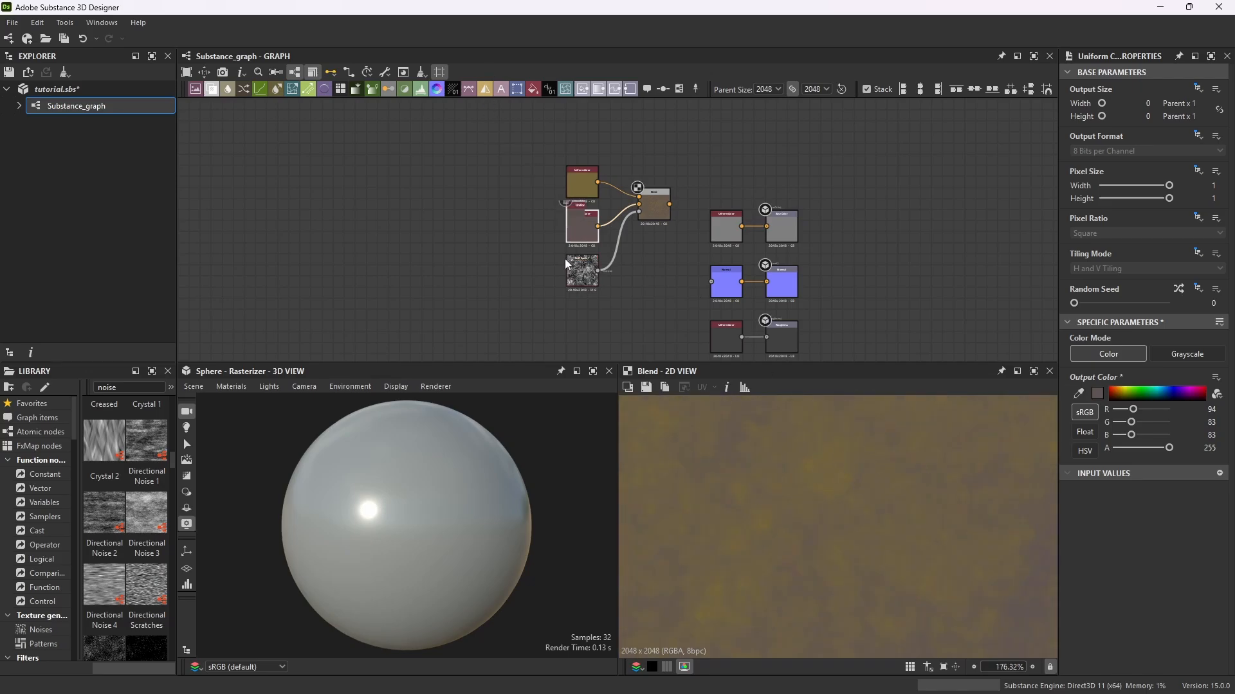
{"action": "scroll", "coordinate": [579, 266], "scroll_direction": "up", "scroll_amount": 10}
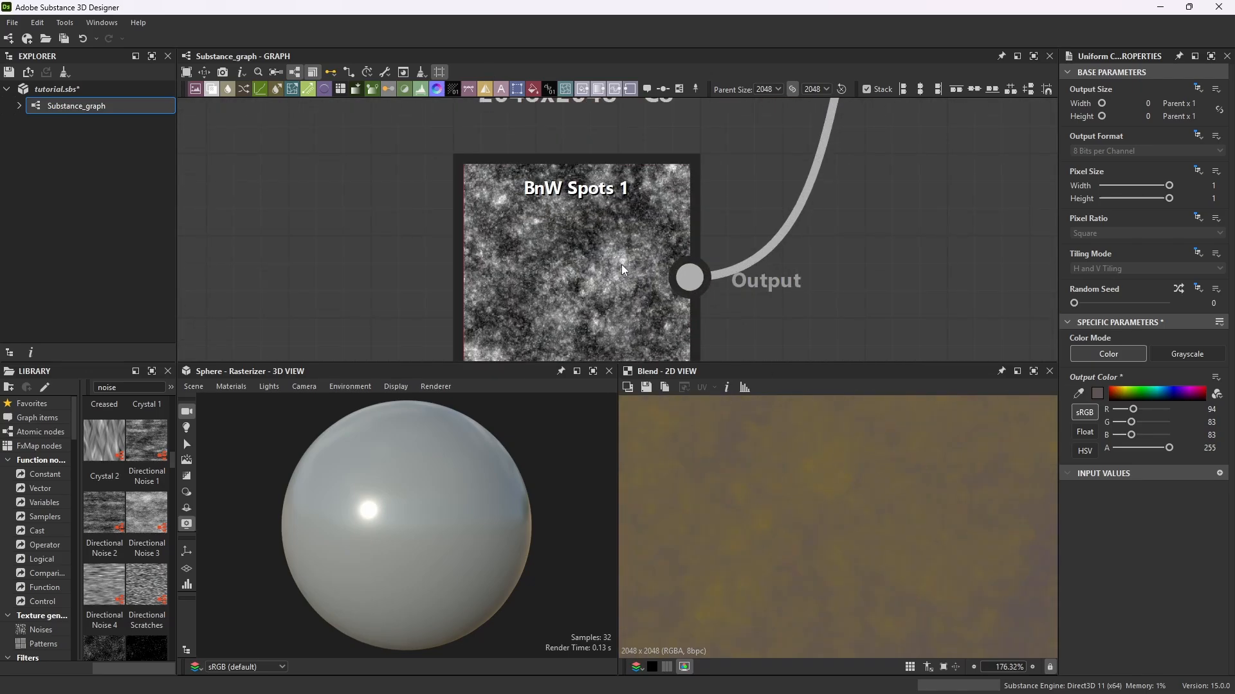
{"action": "scroll", "coordinate": [621, 264], "scroll_direction": "down", "scroll_amount": 3}
{"action": "scroll", "coordinate": [680, 254], "scroll_direction": "down", "scroll_amount": 6}
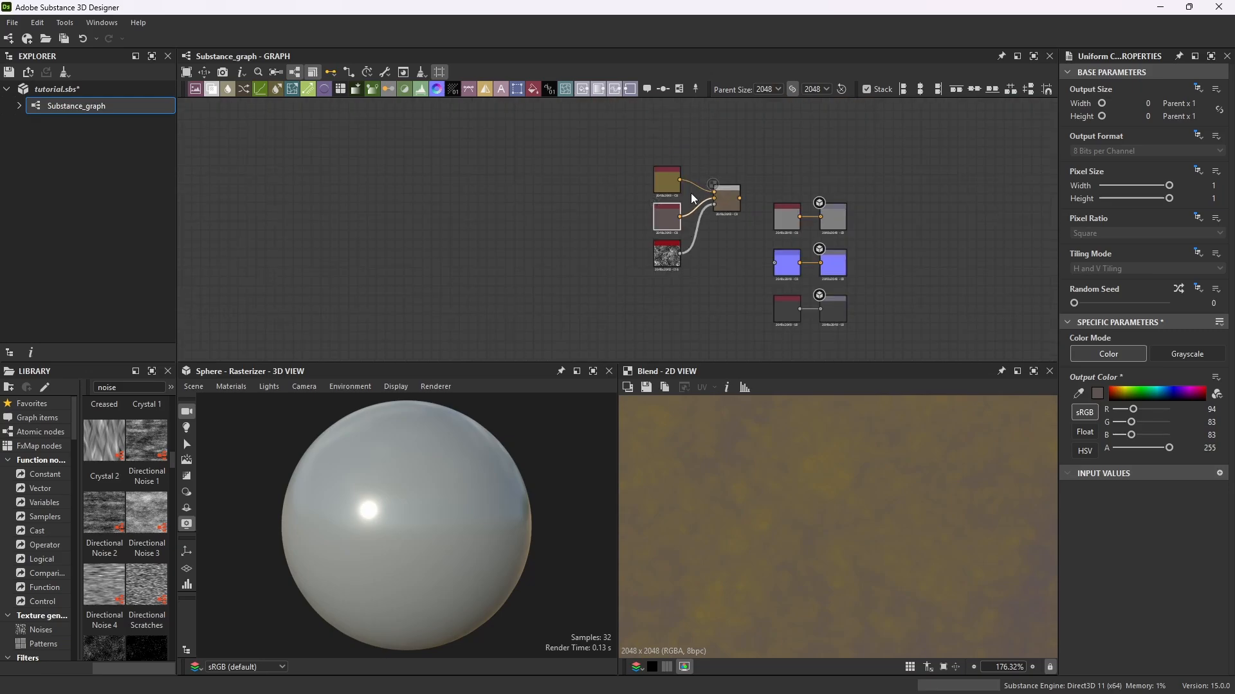
{"action": "scroll", "coordinate": [685, 266], "scroll_direction": "up", "scroll_amount": 10}
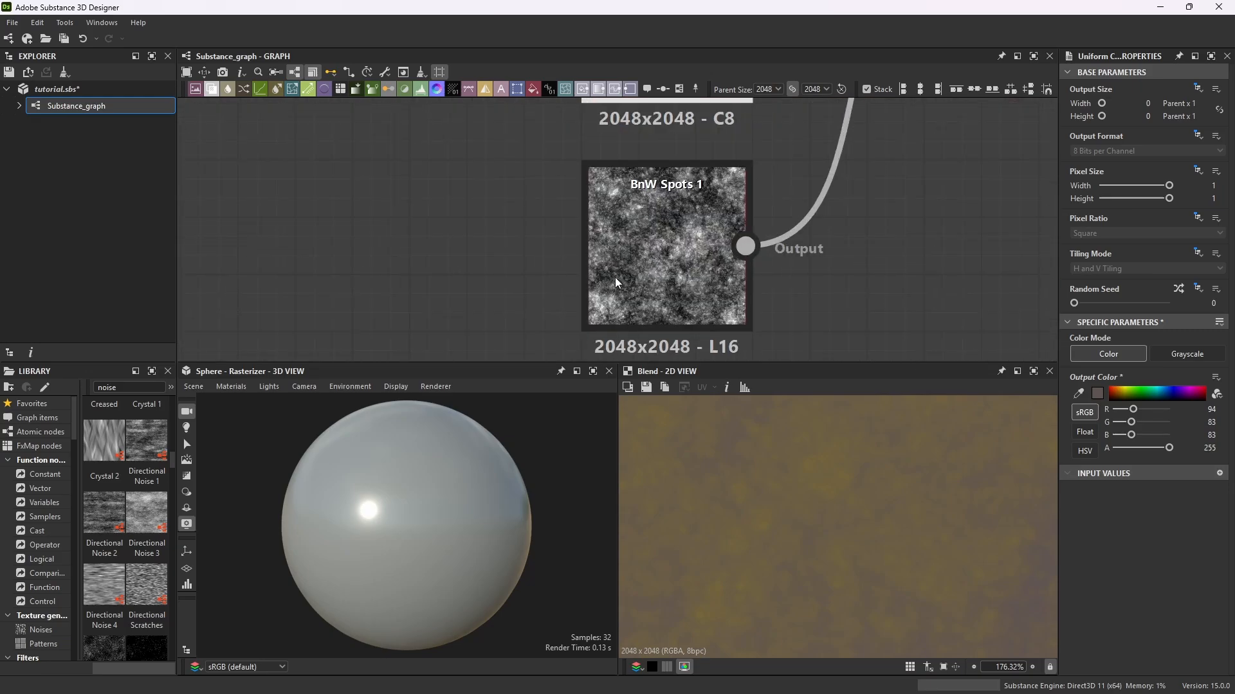
{"action": "scroll", "coordinate": [726, 268], "scroll_direction": "down", "scroll_amount": 8}
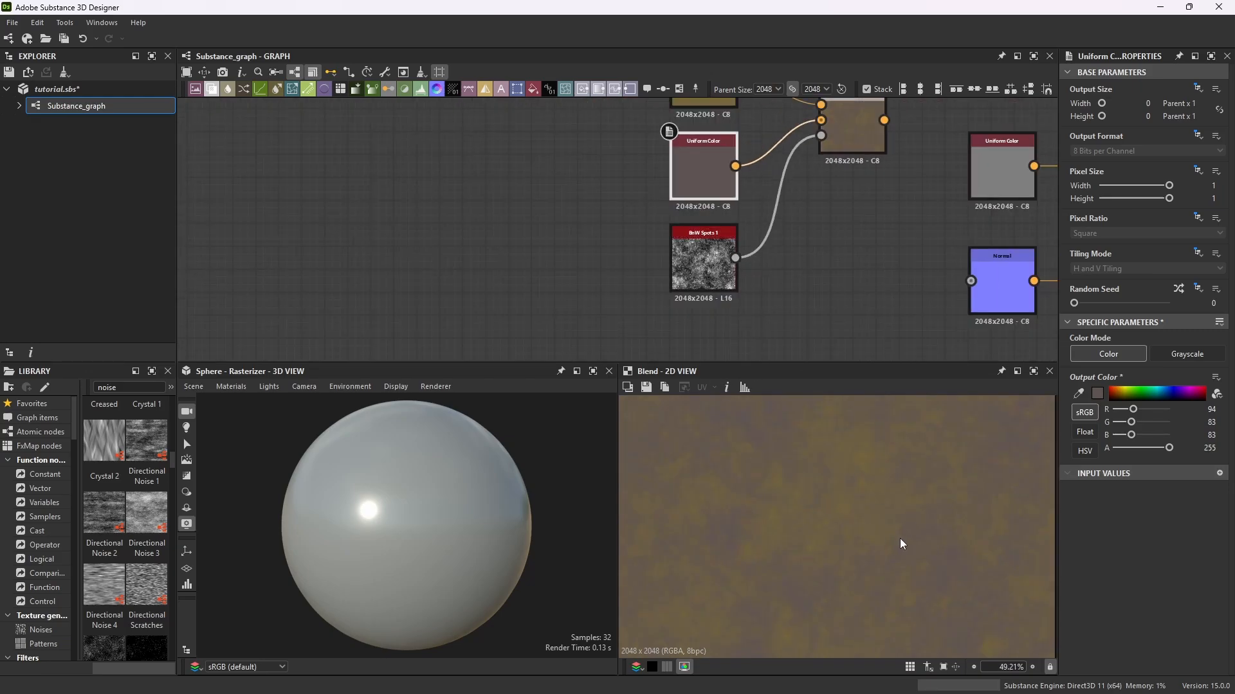
{"action": "scroll", "coordinate": [900, 544], "scroll_direction": "down", "scroll_amount": 2}
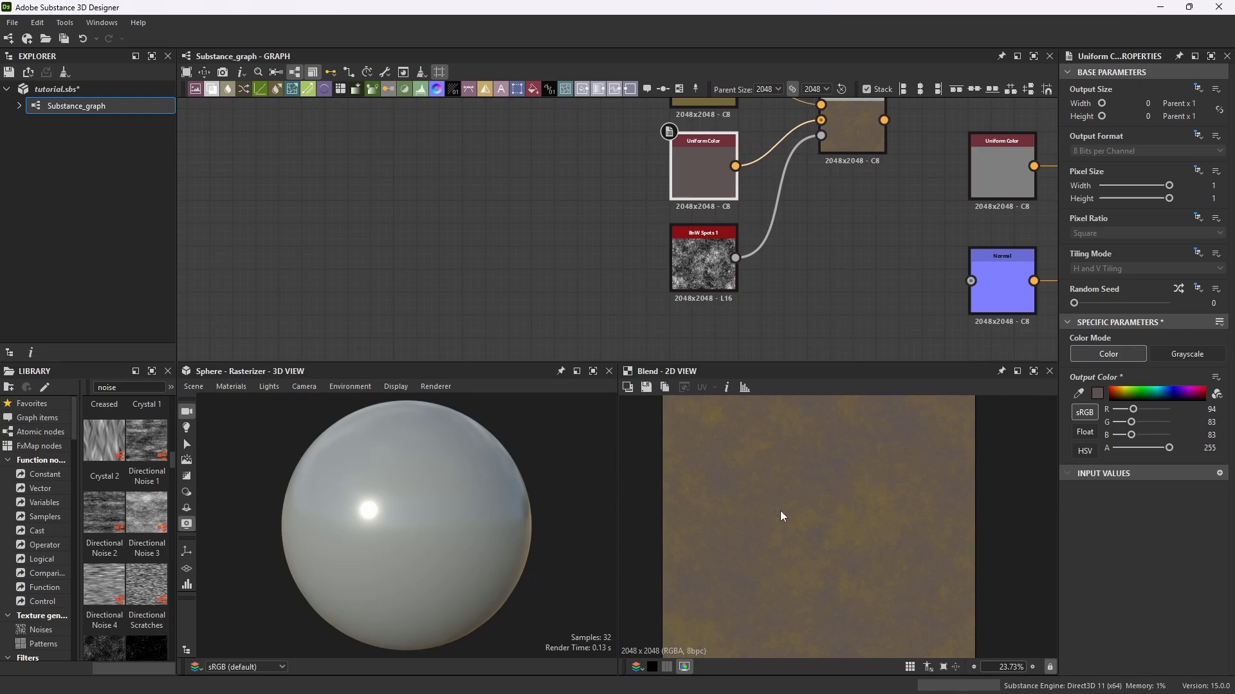
{"action": "scroll", "coordinate": [791, 508], "scroll_direction": "down", "scroll_amount": 1}
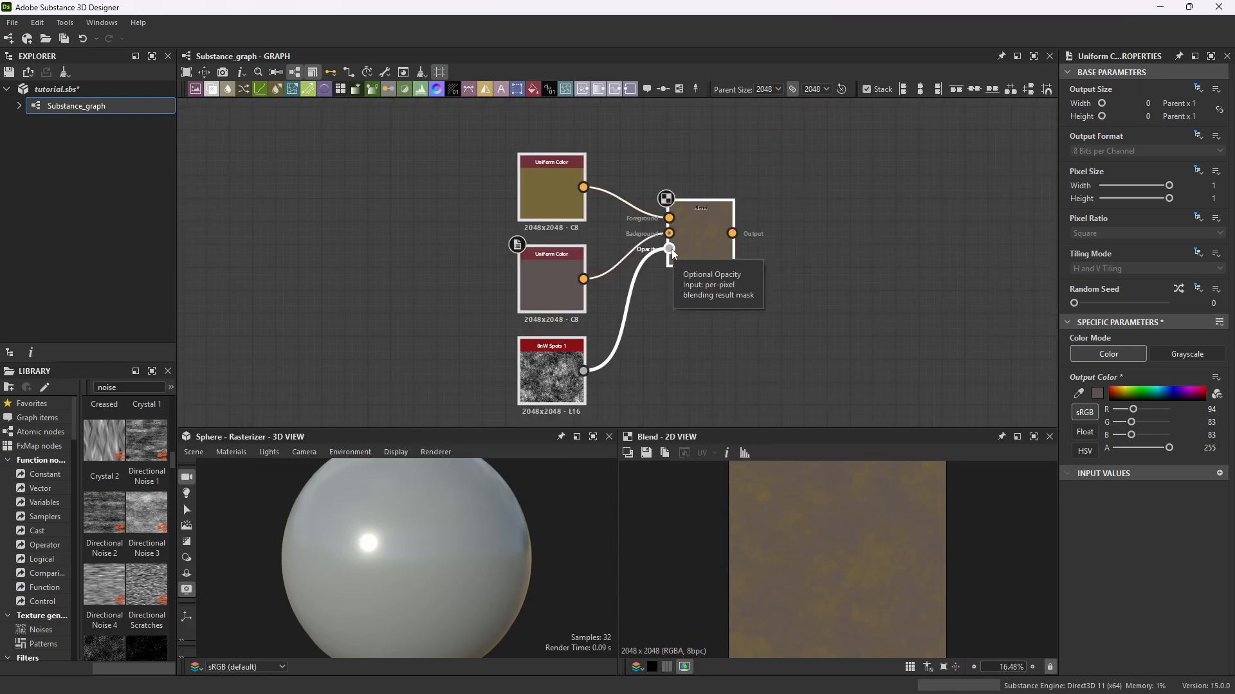
{"action": "scroll", "coordinate": [682, 254], "scroll_direction": "down", "scroll_amount": 1}
{"action": "scroll", "coordinate": [746, 257], "scroll_direction": "down", "scroll_amount": 1}
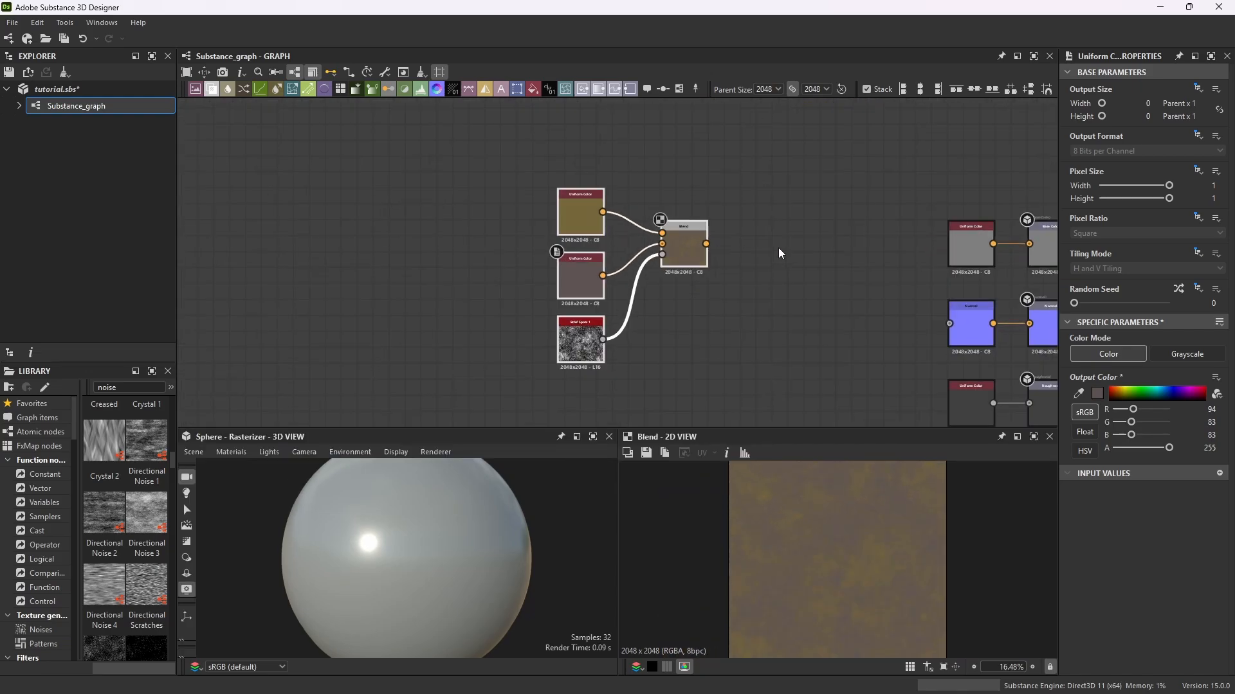
Search the nodes for noise, add a Grunge Map 003 node and place it above the brown Uniform Color node.
{"action": "left_click", "coordinate": [781, 196]}
{"action": "key", "text": "space"}
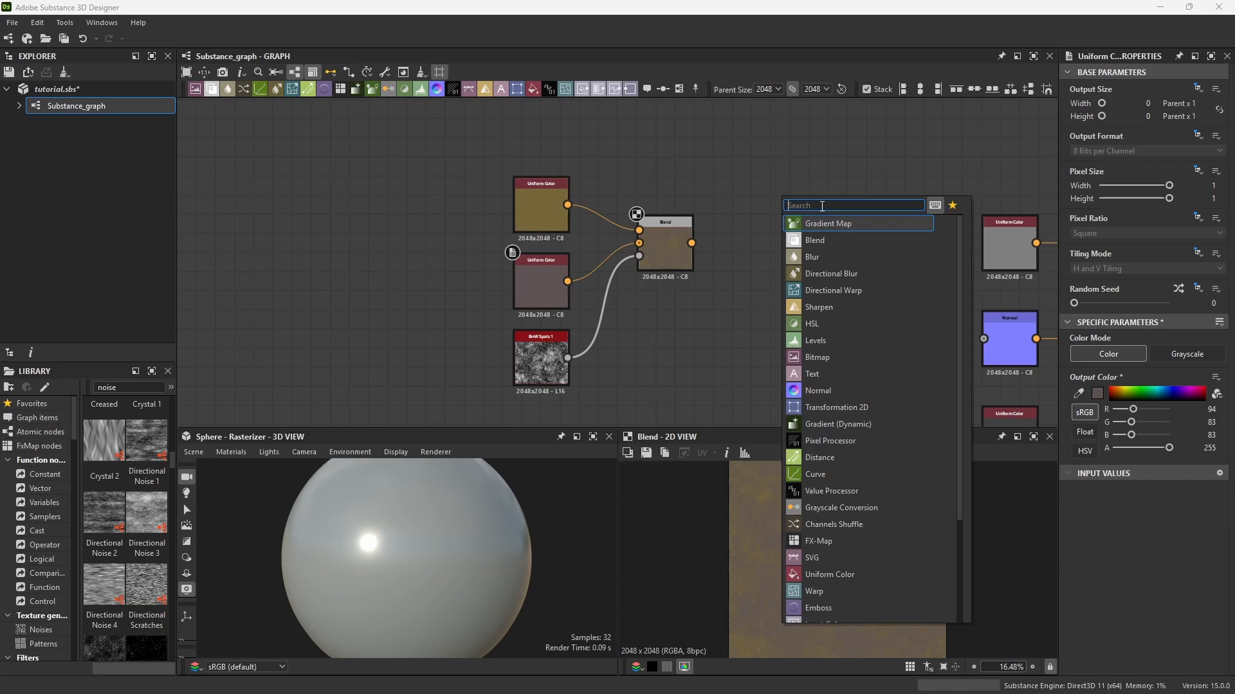
{"action": "type", "text": "noise"}
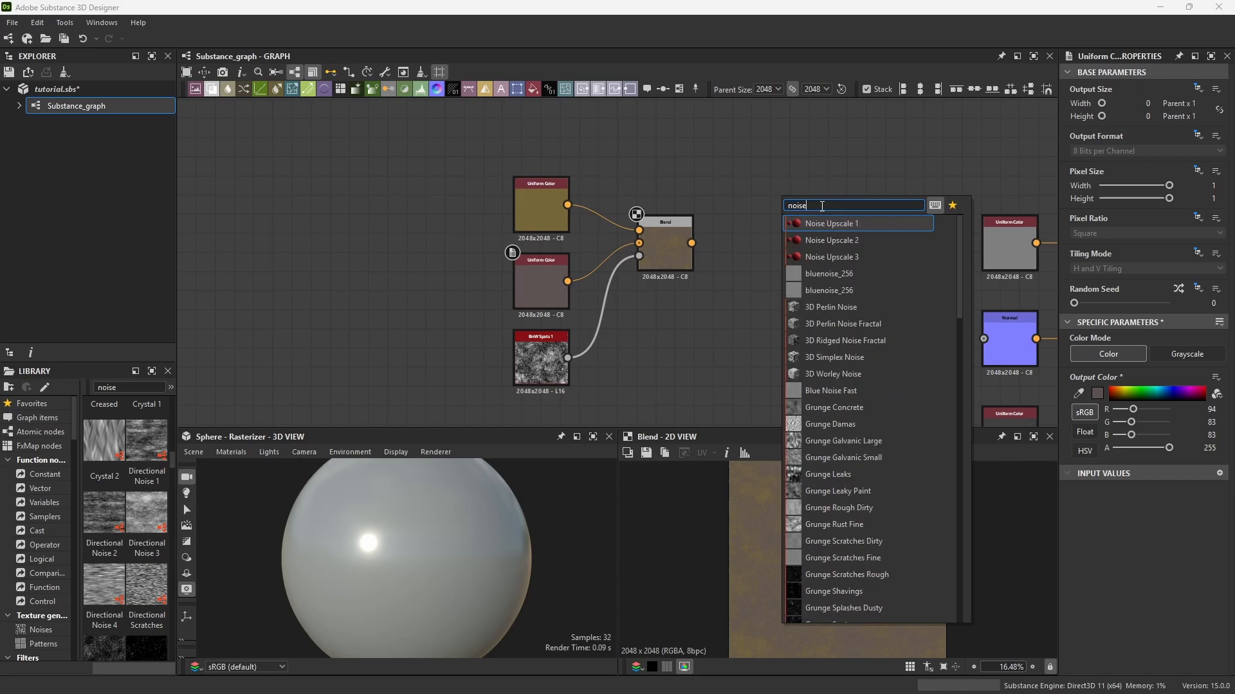
{"action": "scroll", "coordinate": [886, 407], "scroll_direction": "down", "scroll_amount": 6}
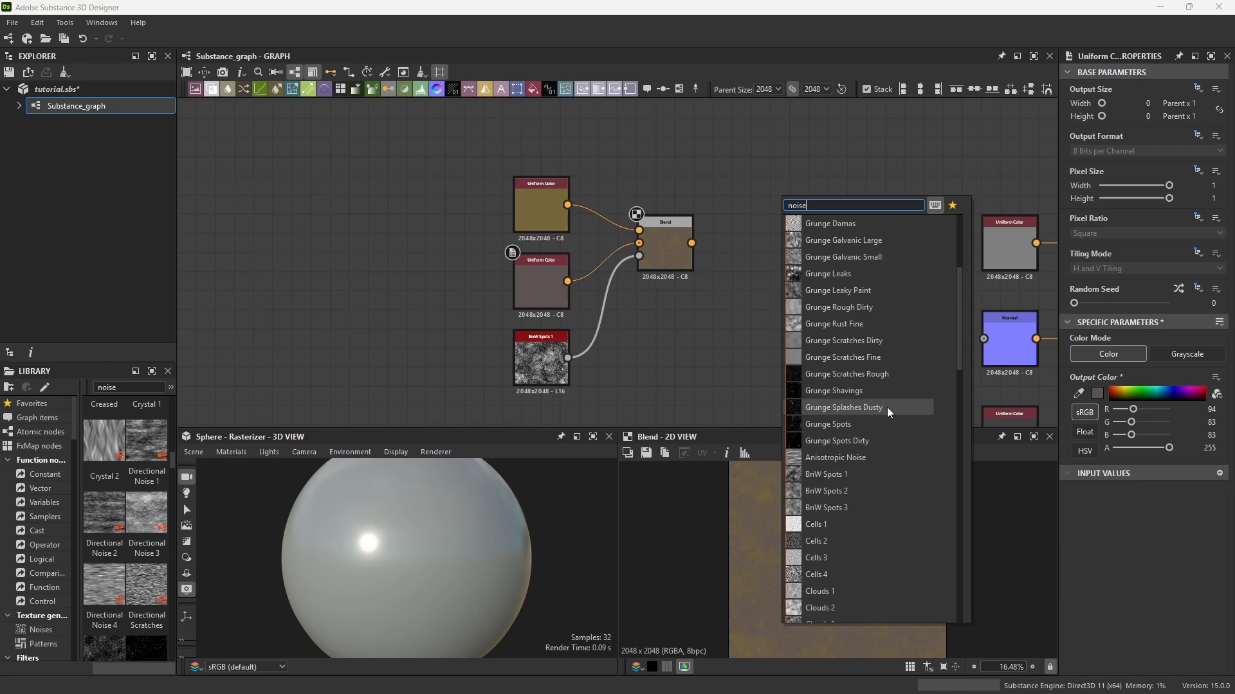
{"action": "scroll", "coordinate": [886, 407], "scroll_direction": "down", "scroll_amount": 9}
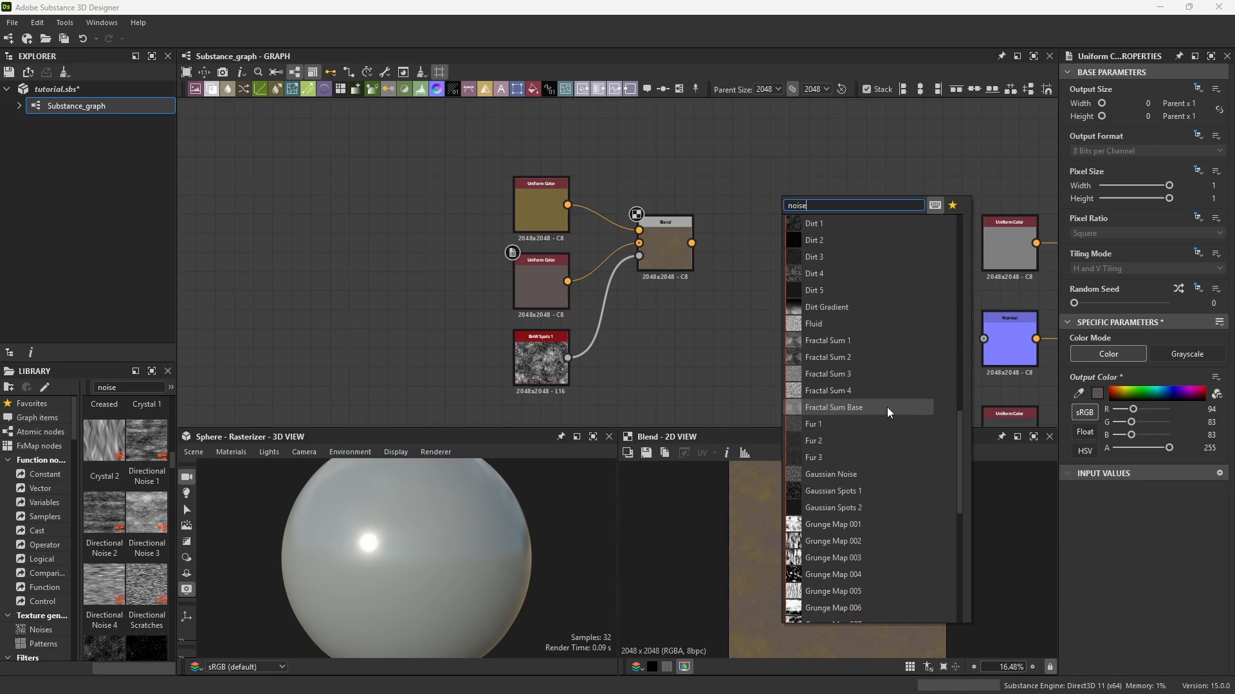
{"action": "scroll", "coordinate": [886, 407], "scroll_direction": "down", "scroll_amount": 2}
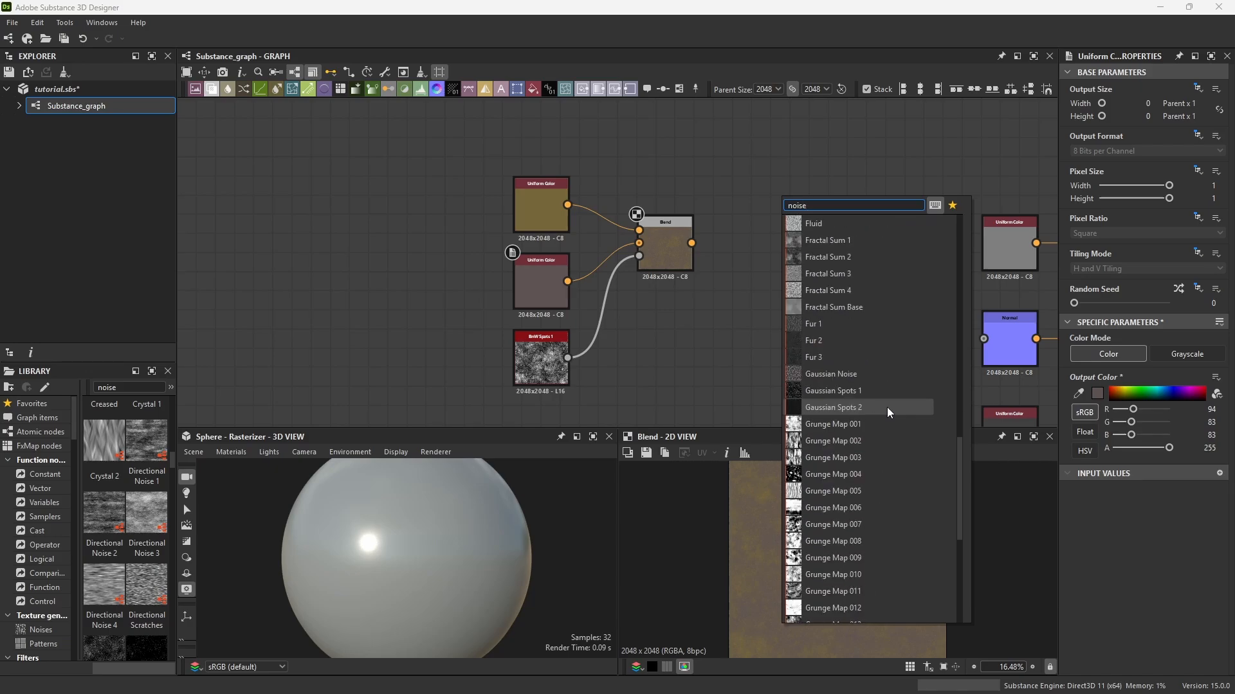
{"action": "left_click", "coordinate": [861, 457]}
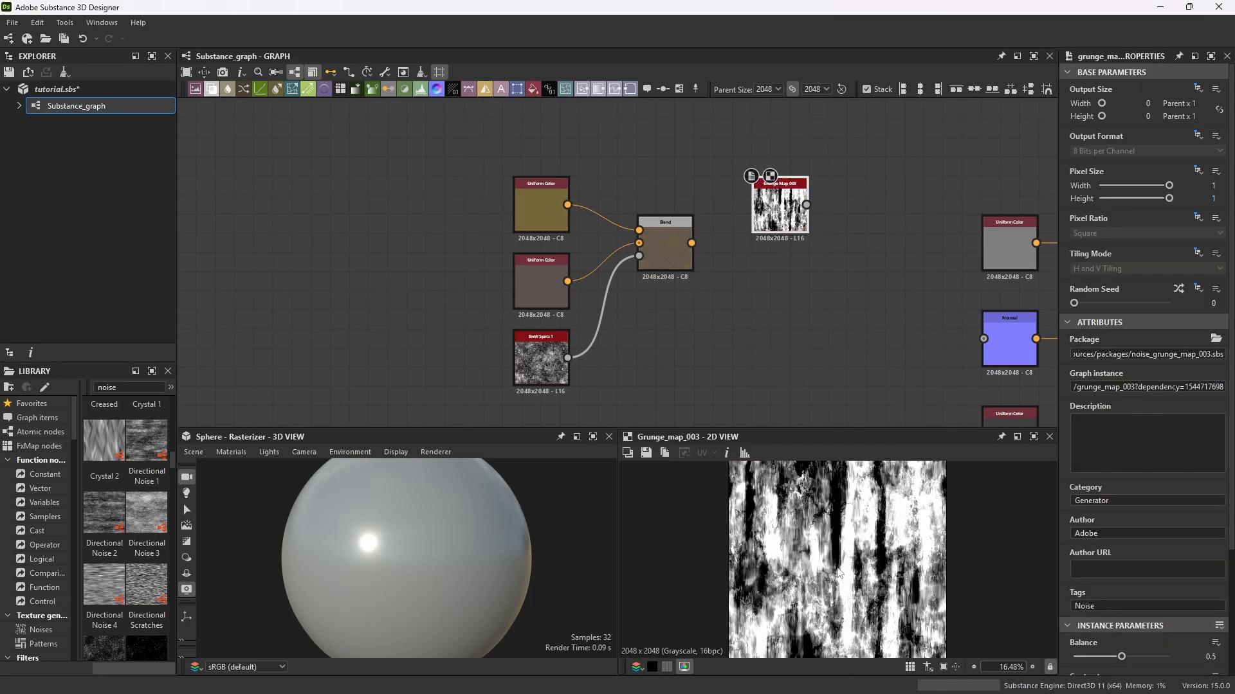
{"action": "scroll", "coordinate": [852, 570], "scroll_direction": "up", "scroll_amount": 3}
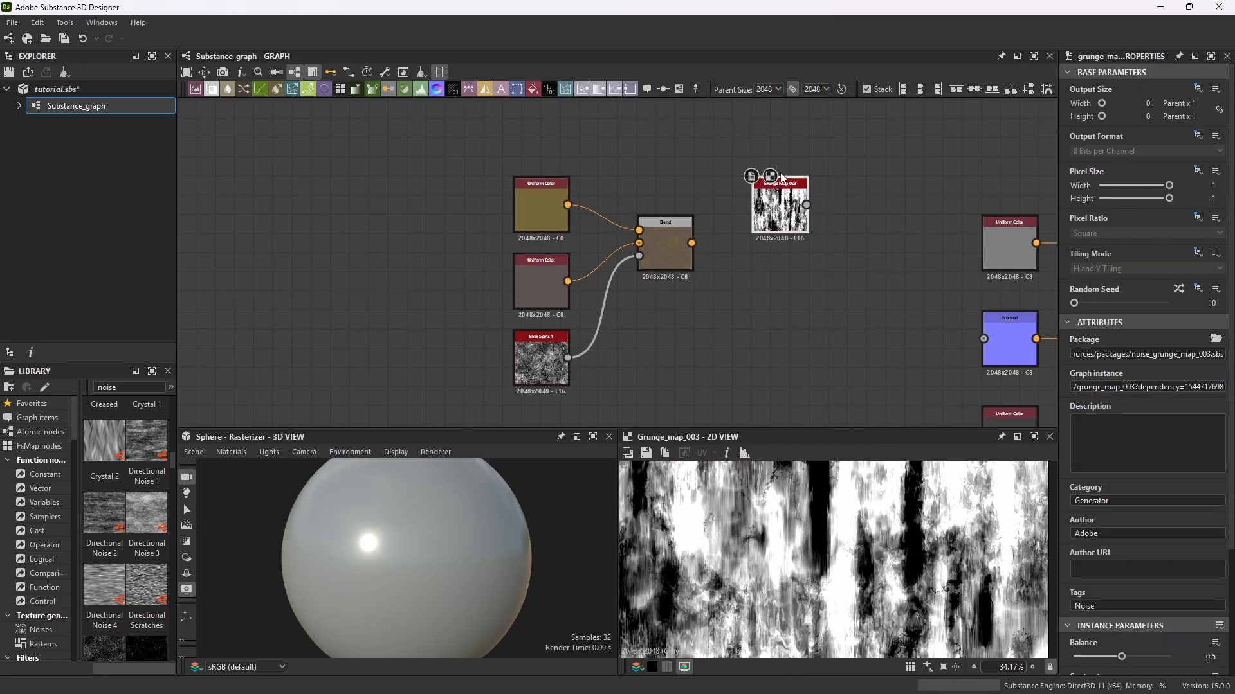
{"action": "left_click_drag", "start_coordinate": [803, 186], "coordinate": [578, 132]}
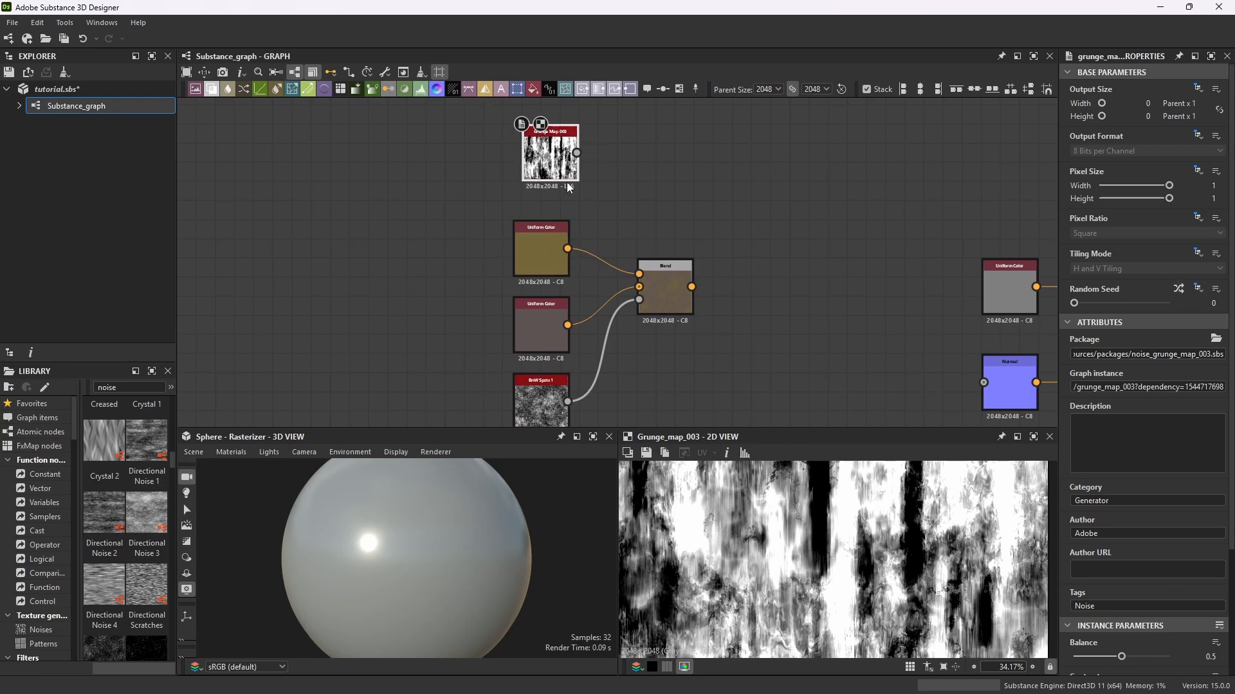
Randomize the Grunge Map 003 node's random seed several times to get a different grunge pattern.
{"action": "key", "text": "f"}
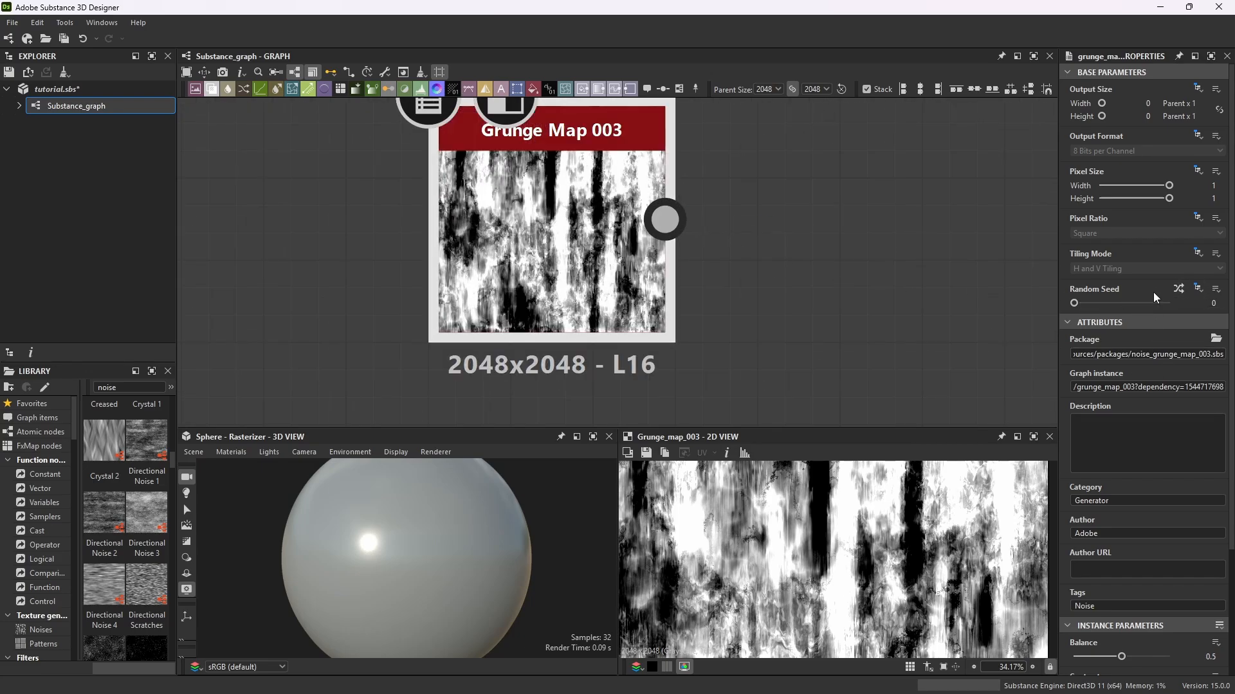
{"action": "left_click", "coordinate": [1177, 290]}
{"action": "left_click", "coordinate": [1177, 289]}
{"action": "left_click", "coordinate": [1177, 289]}
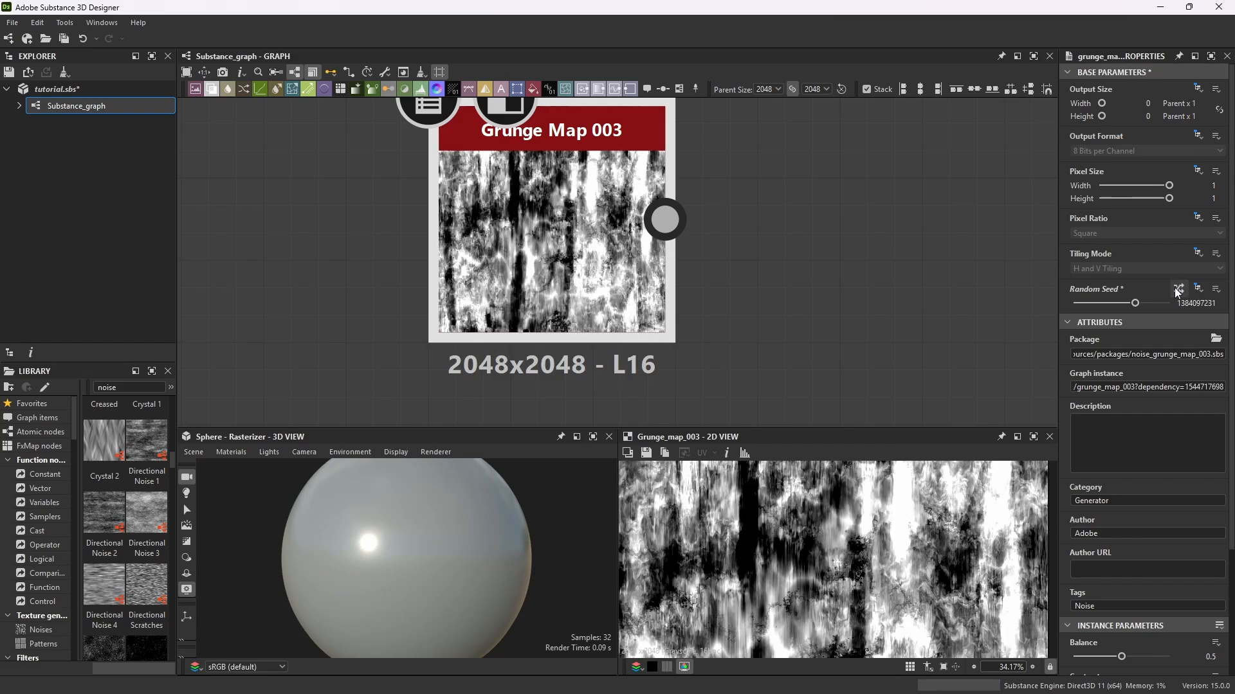
{"action": "left_click", "coordinate": [1178, 290]}
{"action": "scroll", "coordinate": [675, 248], "scroll_direction": "down", "scroll_amount": 3}
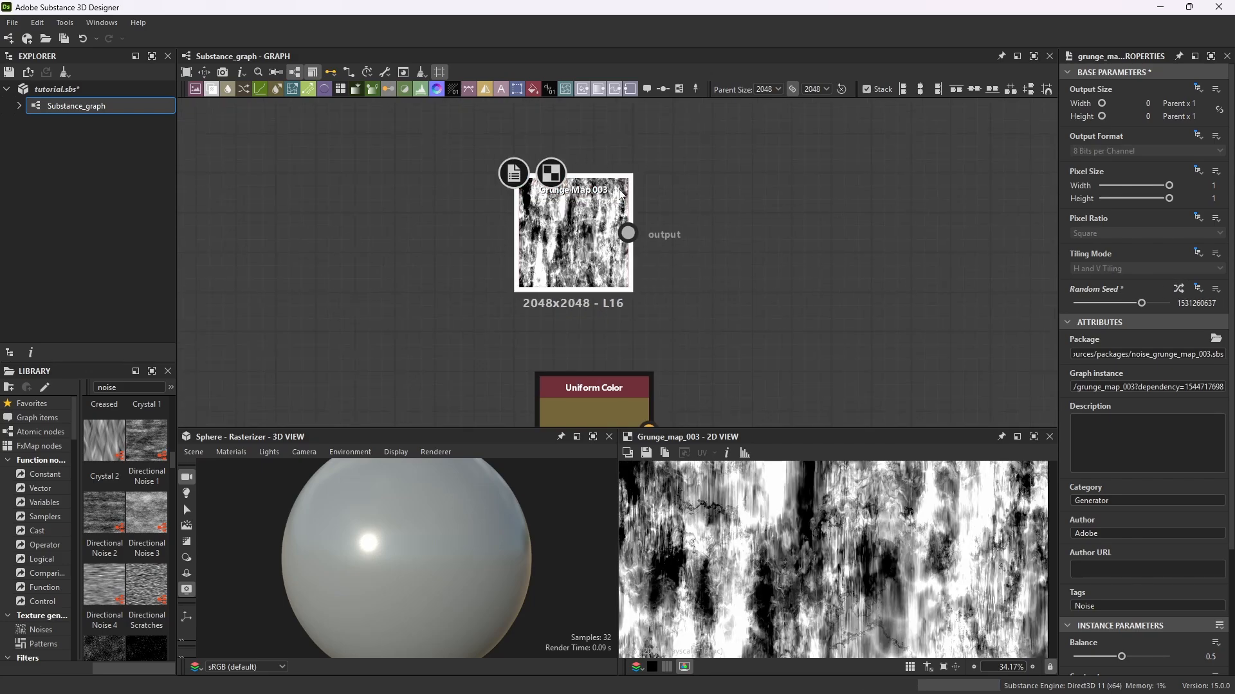
Add a Transformation 2D node fed by the Grunge Map 003 output.
{"action": "scroll", "coordinate": [755, 249], "scroll_direction": "down", "scroll_amount": 2}
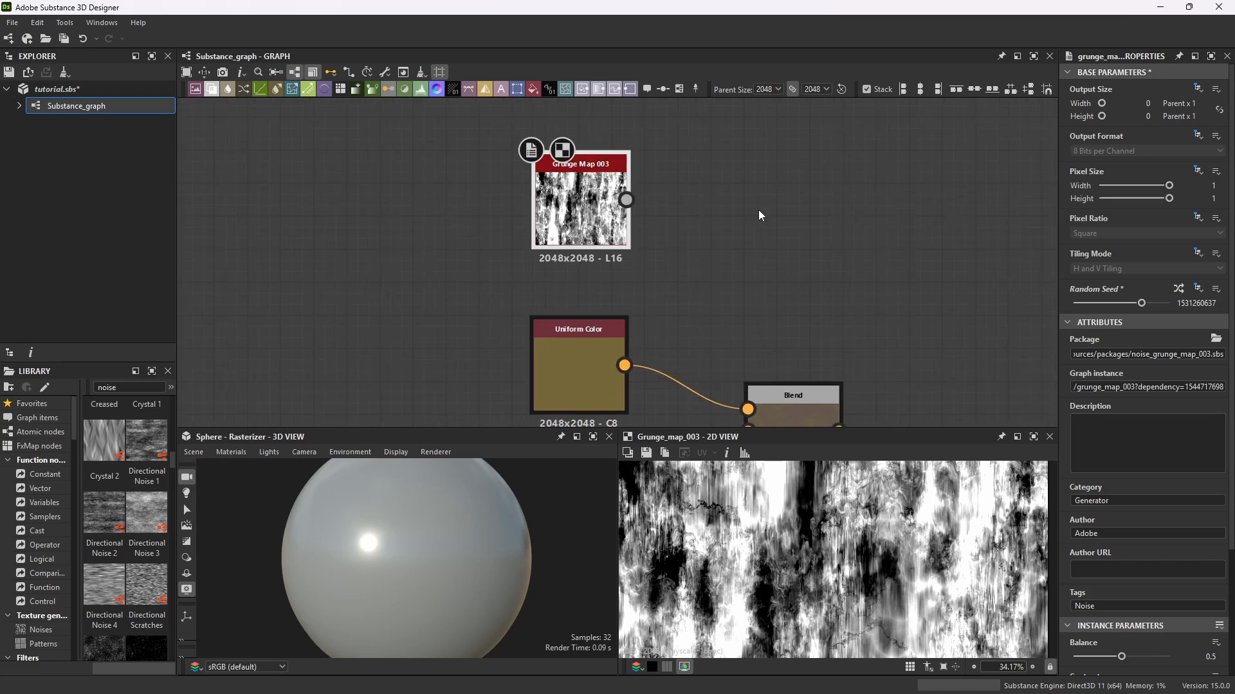
{"action": "key", "text": "space"}
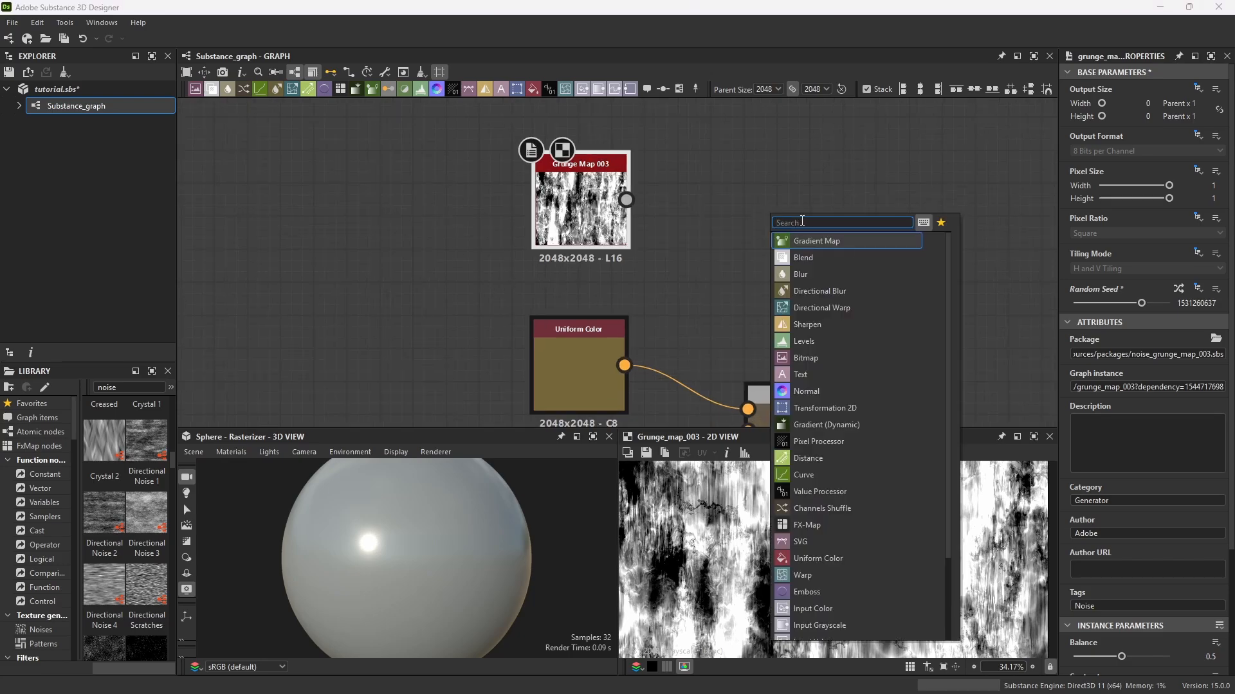
{"action": "type", "text": "tr"}
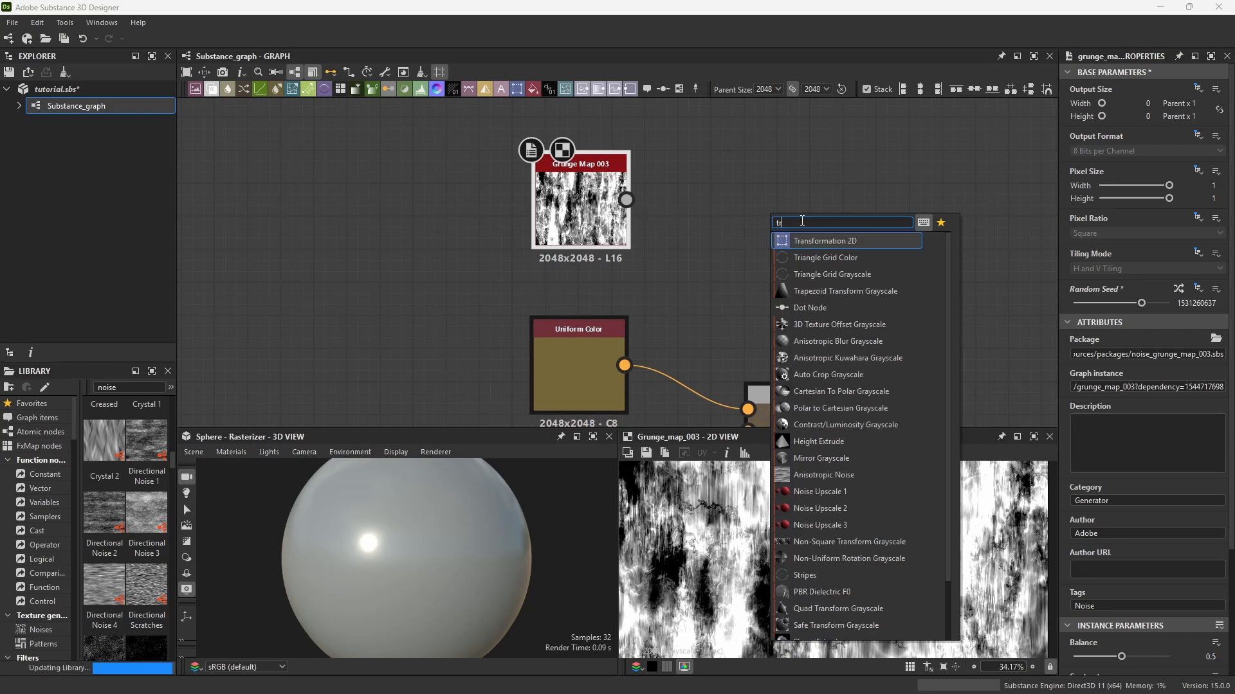
{"action": "type", "text": "a"}
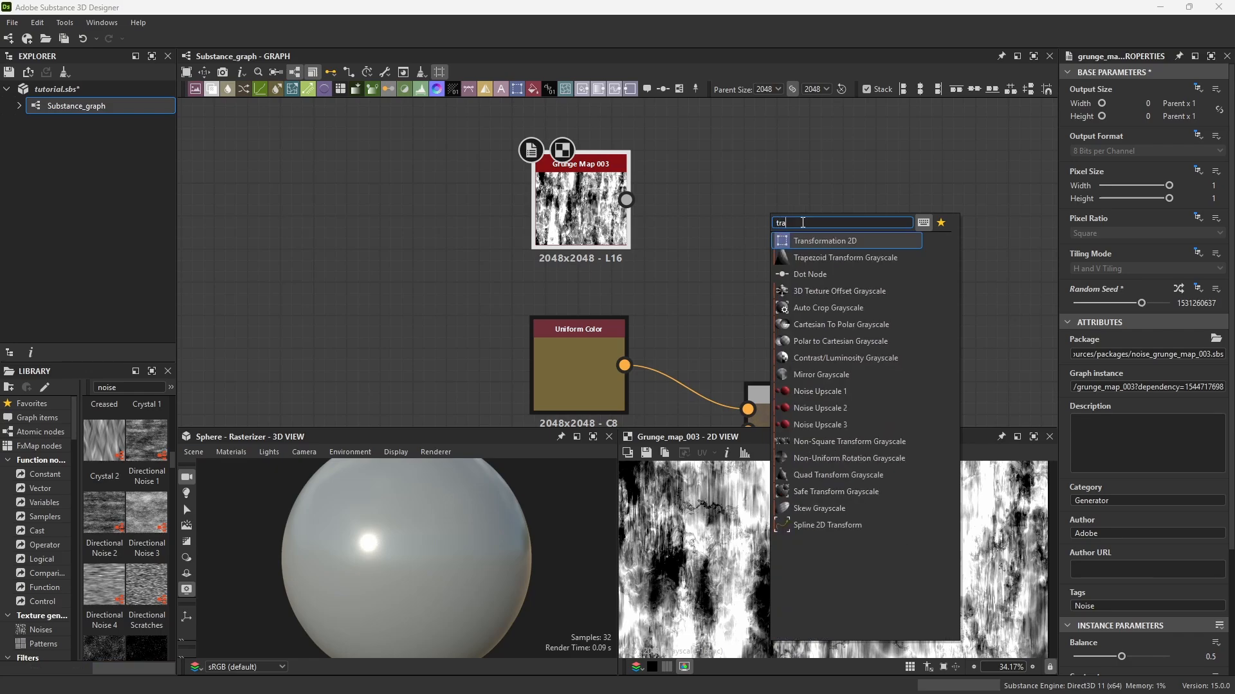
{"action": "left_click", "coordinate": [833, 240]}
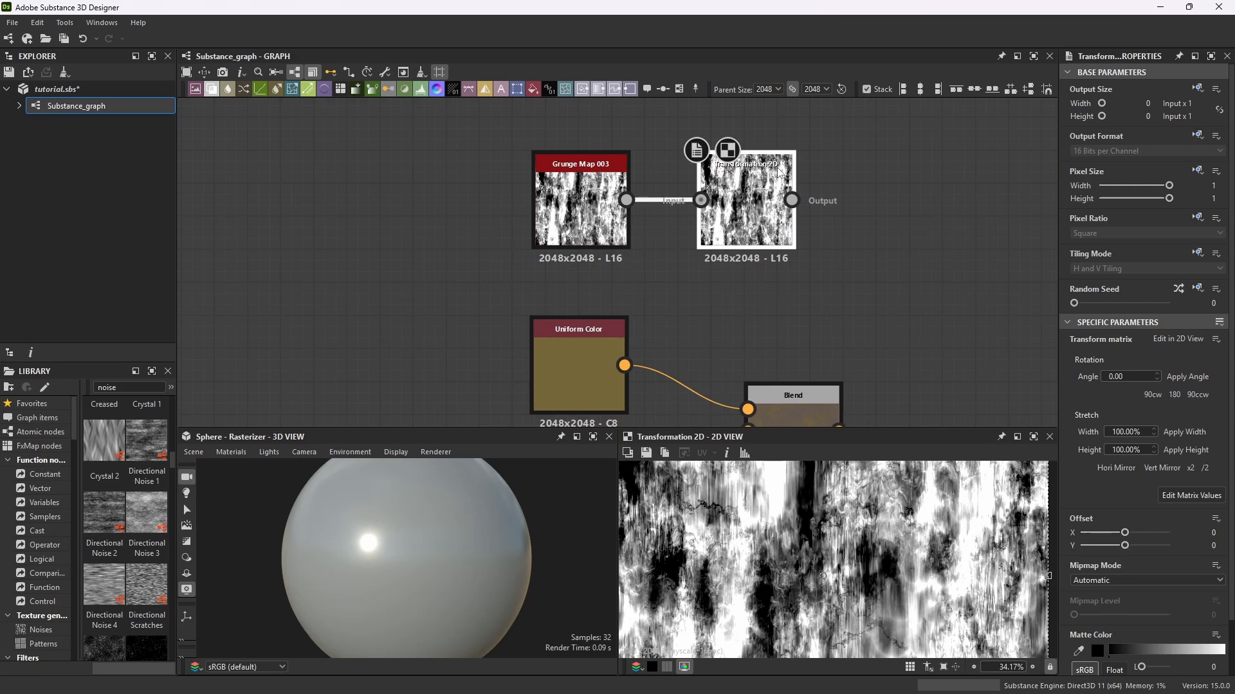
Set the Transformation 2D rotation angle to 90 and shift the node slightly away from the Grunge Map 003 node.
{"action": "left_click", "coordinate": [1135, 377]}
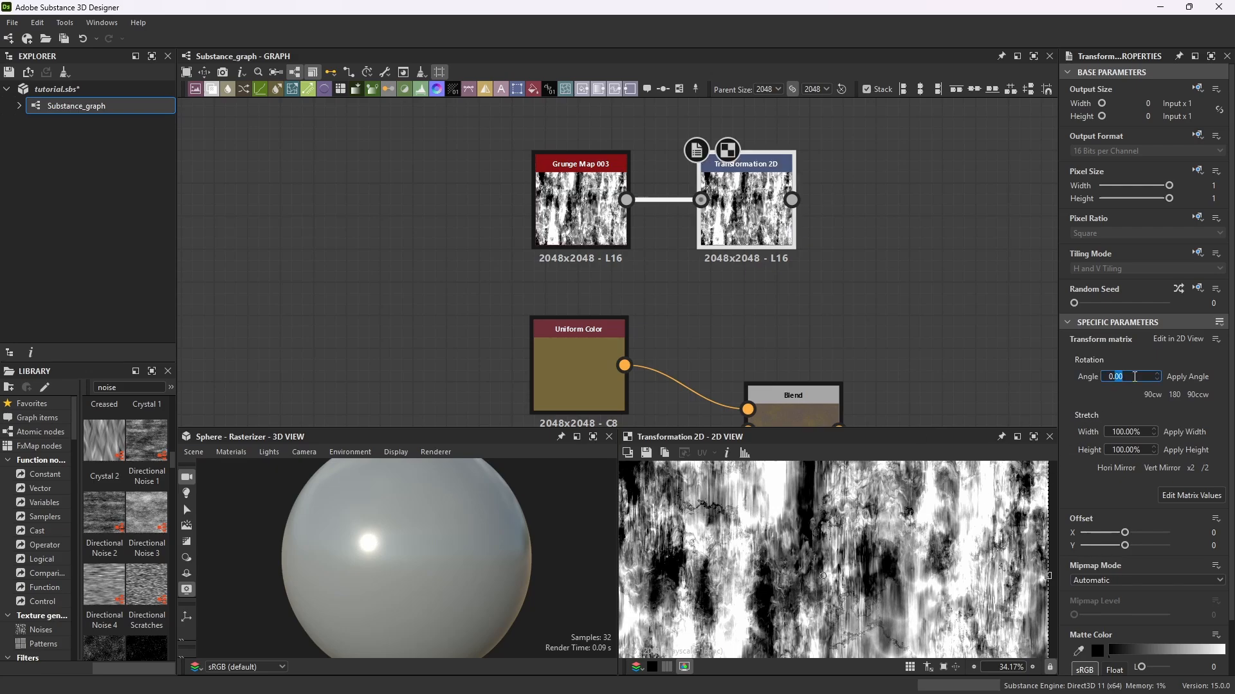
{"action": "left_click", "coordinate": [1111, 379]}
{"action": "left_click_drag", "start_coordinate": [1131, 376], "coordinate": [1110, 380]}
{"action": "type", "text": "90"}
{"action": "key", "text": "Return"}
{"action": "scroll", "coordinate": [815, 595], "scroll_direction": "down", "scroll_amount": 7}
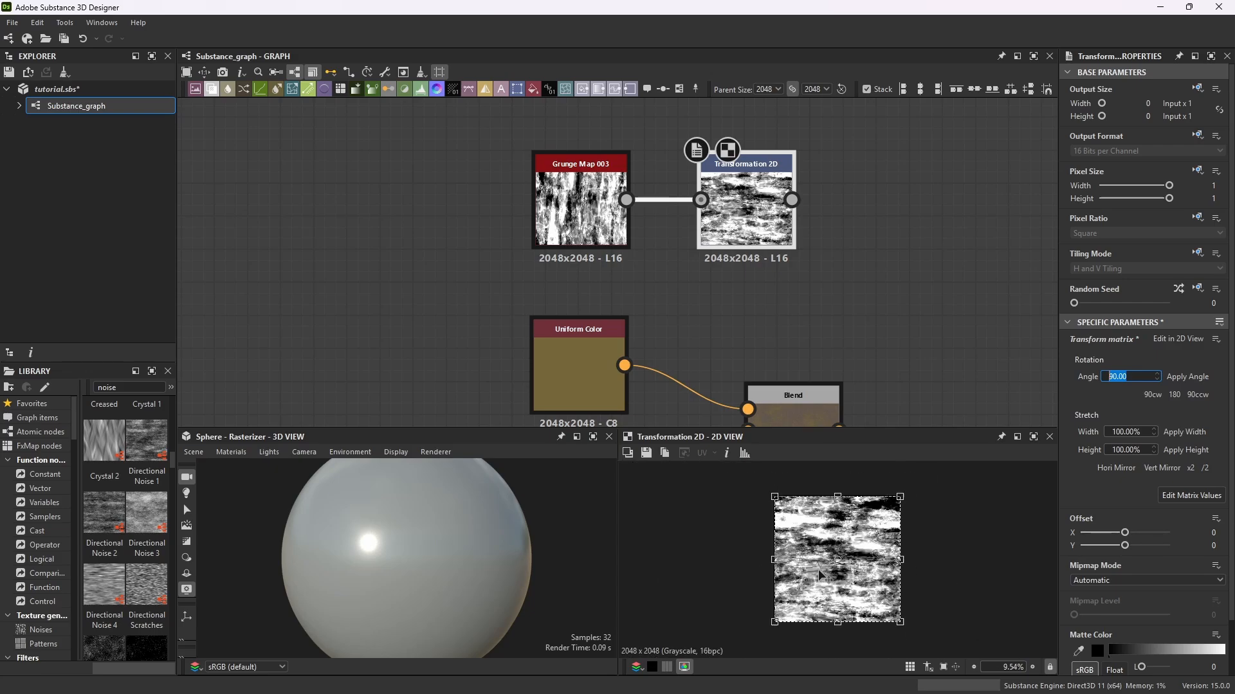
{"action": "scroll", "coordinate": [838, 571], "scroll_direction": "up", "scroll_amount": 4}
{"action": "scroll", "coordinate": [740, 180], "scroll_direction": "down", "scroll_amount": 3}
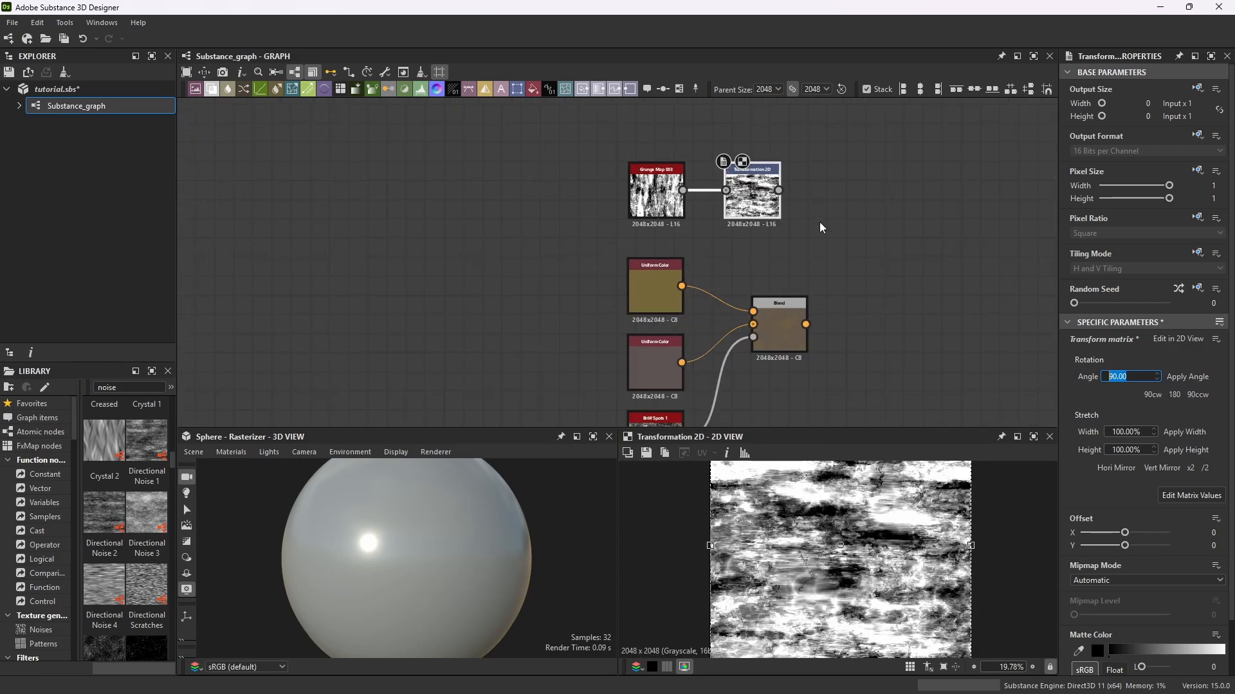
{"action": "scroll", "coordinate": [734, 175], "scroll_direction": "up", "scroll_amount": 2}
{"action": "left_click_drag", "start_coordinate": [734, 175], "coordinate": [762, 175]}
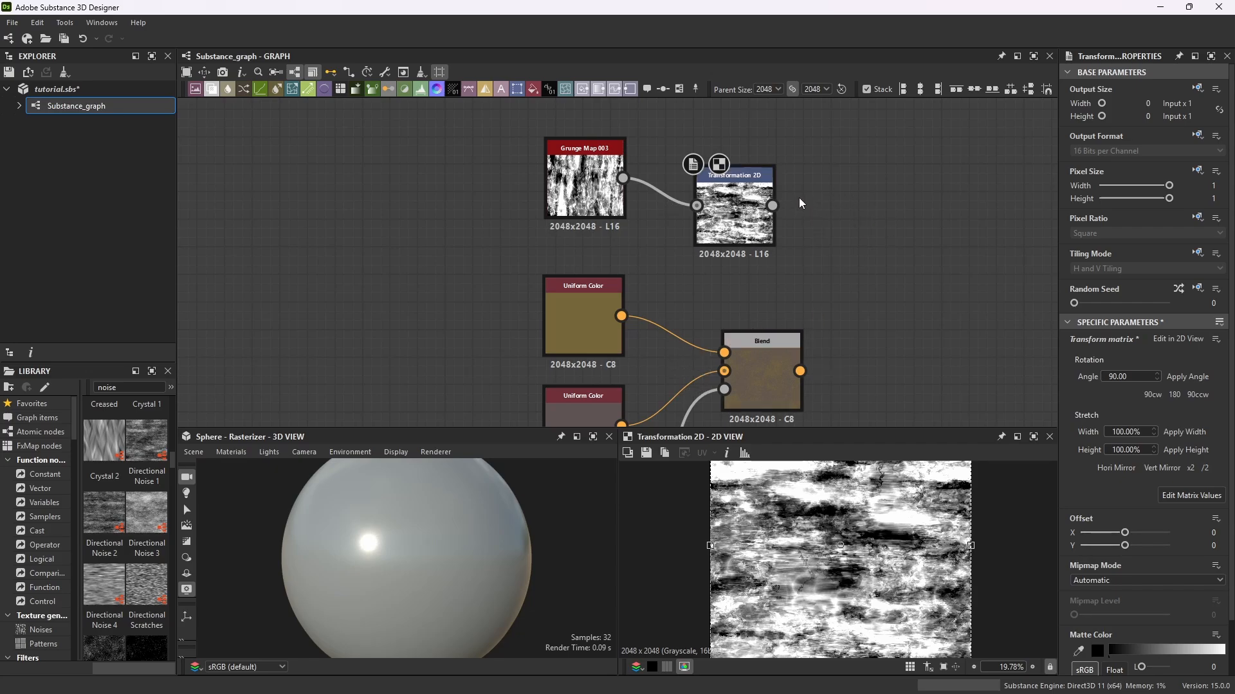
Add an Ambient Occlusion (RTAO) node beside the Transformation 2D node and connect the Transformation 2D output to its input.
{"action": "key", "text": "space"}
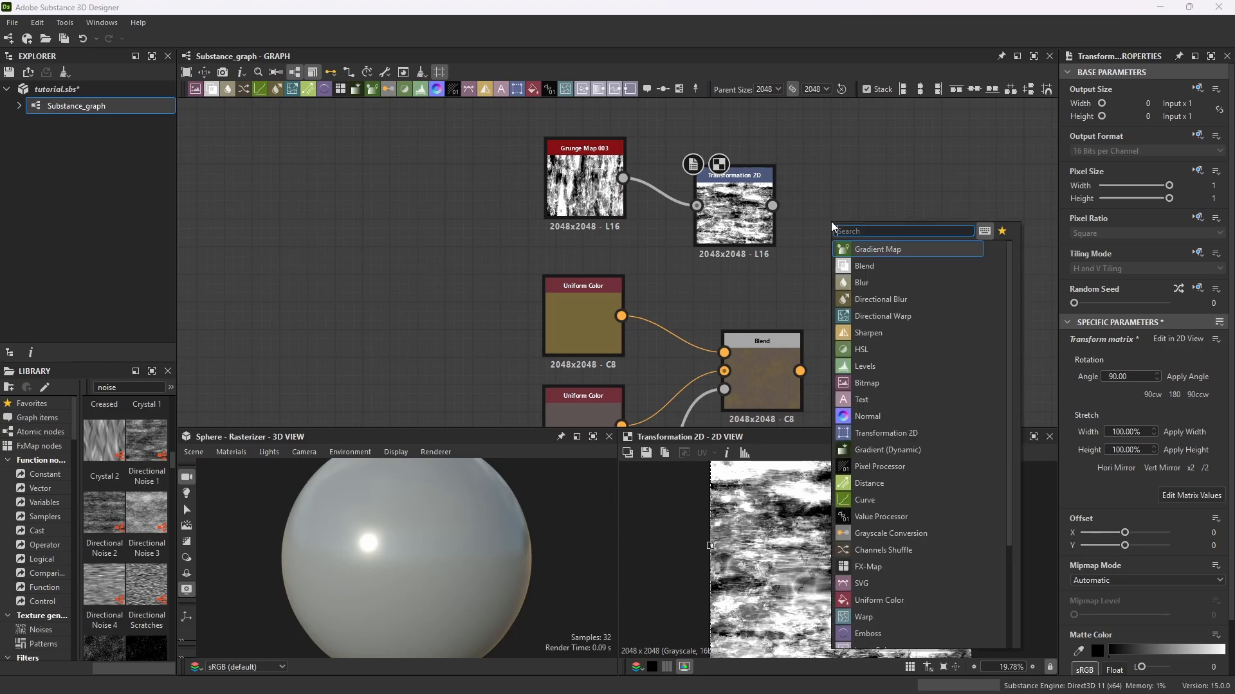
{"action": "type", "text": "ambi"}
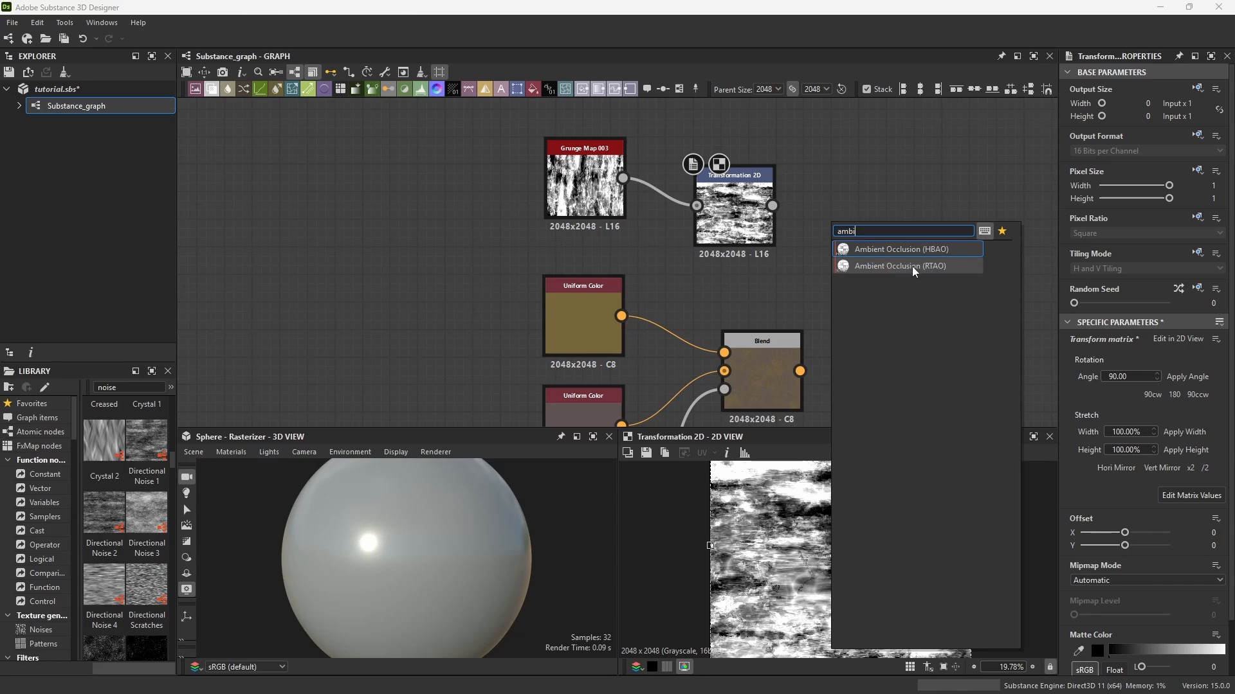
{"action": "left_click", "coordinate": [925, 266]}
{"action": "left_click_drag", "start_coordinate": [821, 208], "coordinate": [891, 208]}
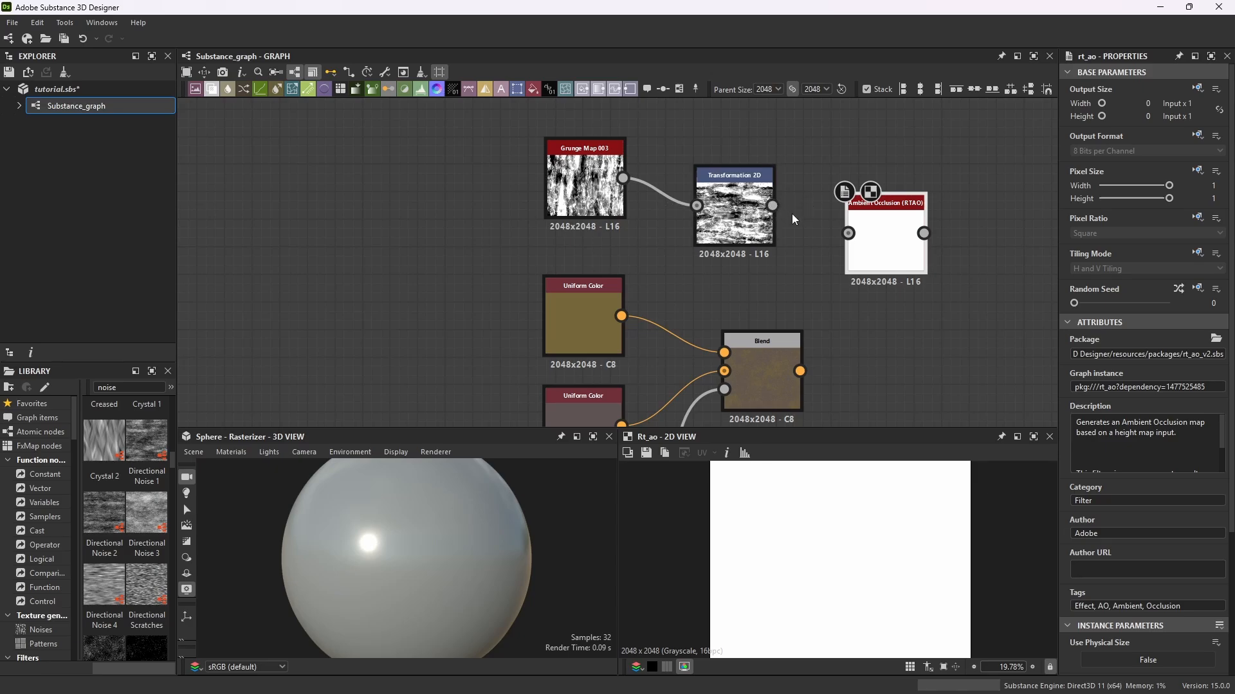
{"action": "left_click_drag", "start_coordinate": [772, 206], "coordinate": [848, 233]}
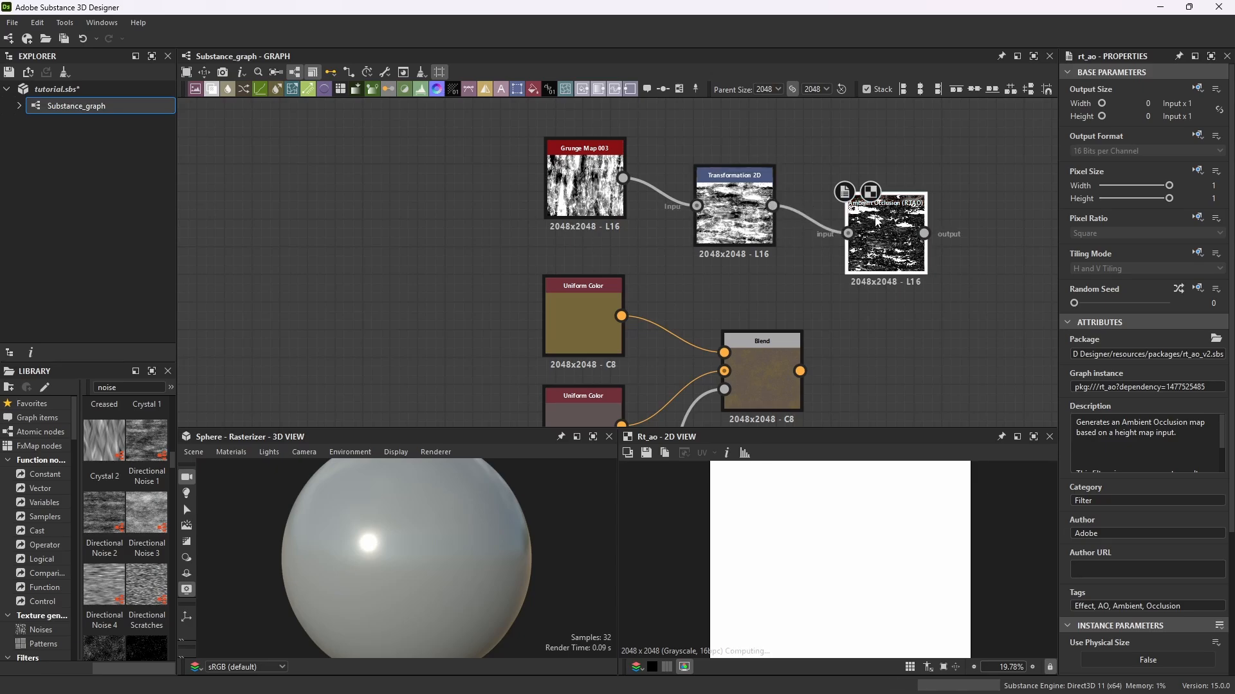
{"action": "scroll", "coordinate": [906, 505], "scroll_direction": "up", "scroll_amount": 4}
{"action": "scroll", "coordinate": [891, 534], "scroll_direction": "down", "scroll_amount": 5}
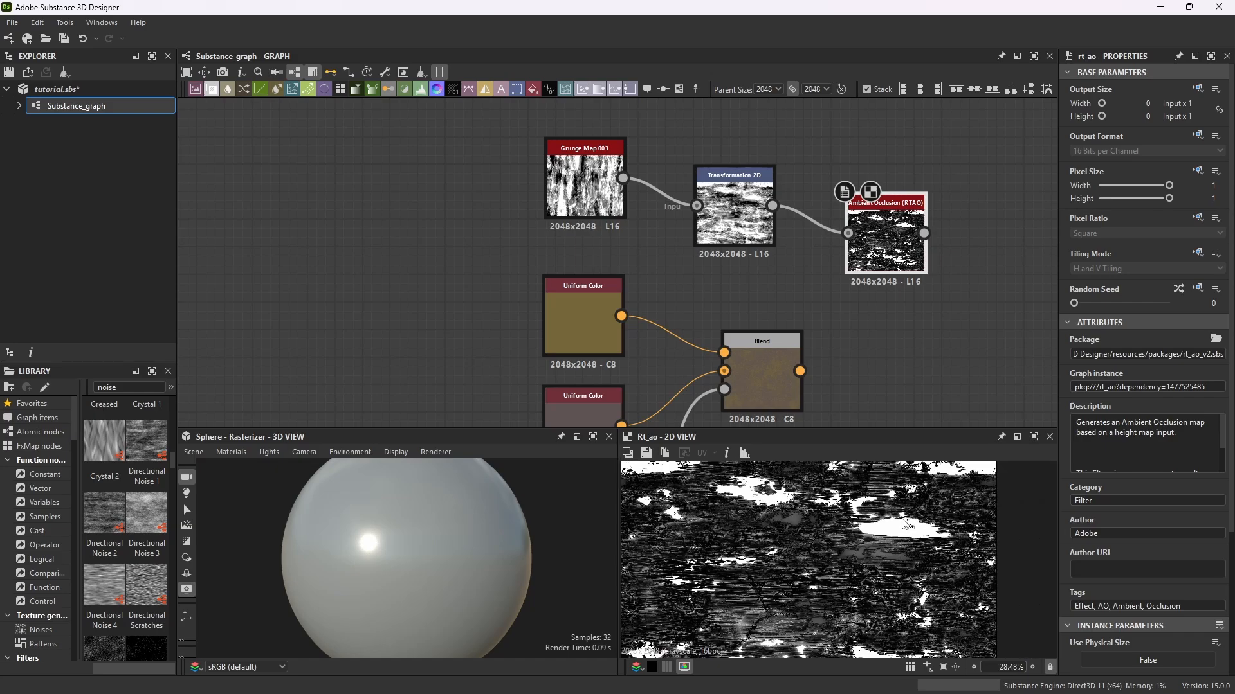
{"action": "scroll", "coordinate": [869, 570], "scroll_direction": "up", "scroll_amount": 1}
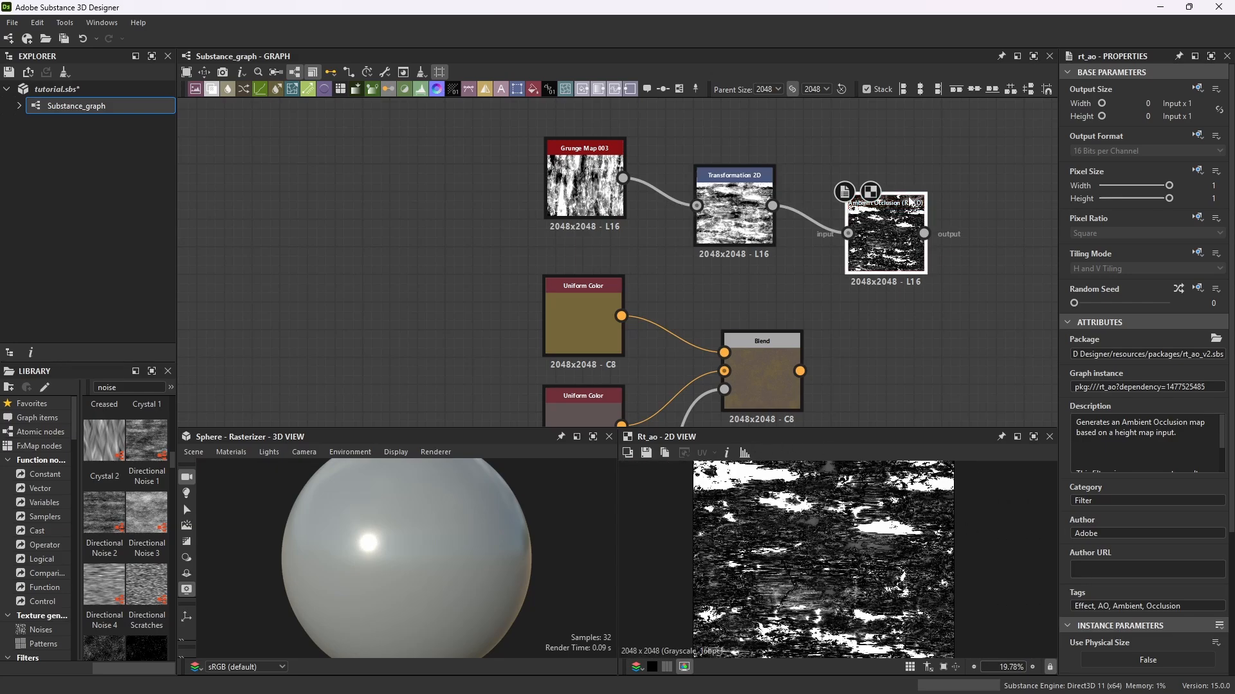
{"action": "mouse_move", "coordinate": [908, 198]}
{"action": "left_mouse_down"}
{"action": "mouse_move", "coordinate": [896, 212]}
{"action": "mouse_move", "coordinate": [907, 198]}
{"action": "left_mouse_up"}
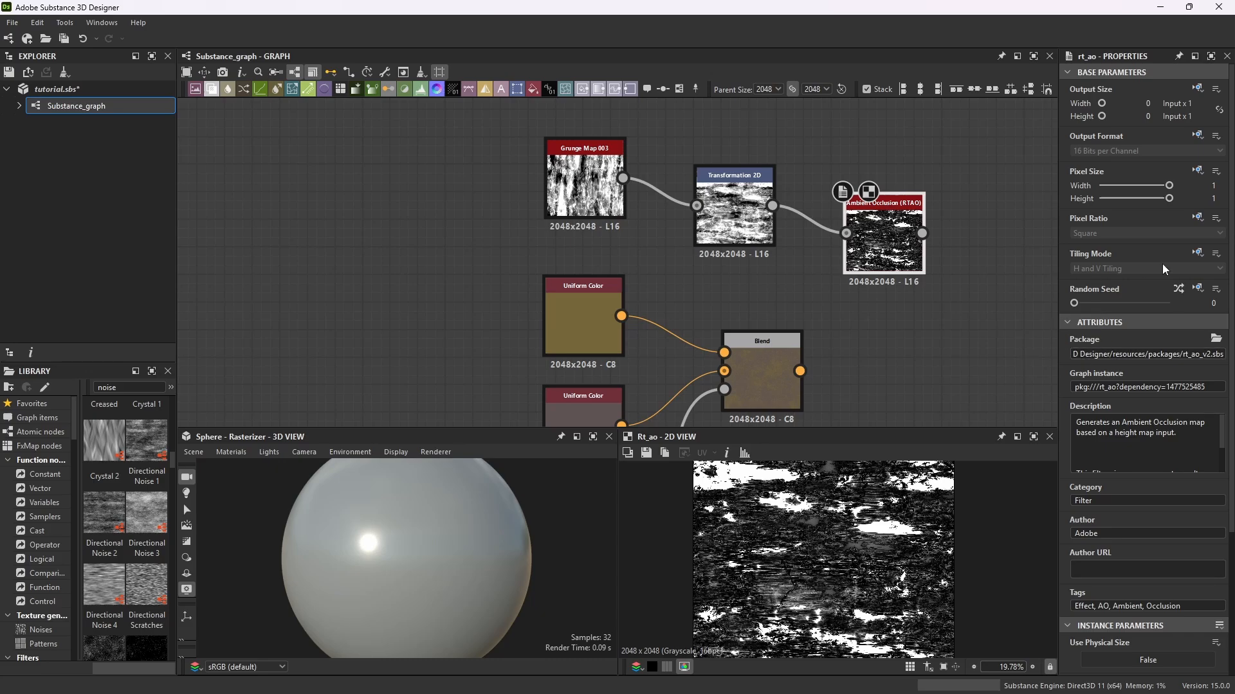
Randomize the Ambient Occlusion (RTAO) seed once, and the Grunge Map 003 seed repeatedly to vary the streak pattern.
{"action": "left_click_drag", "start_coordinate": [561, 151], "coordinate": [572, 152]}
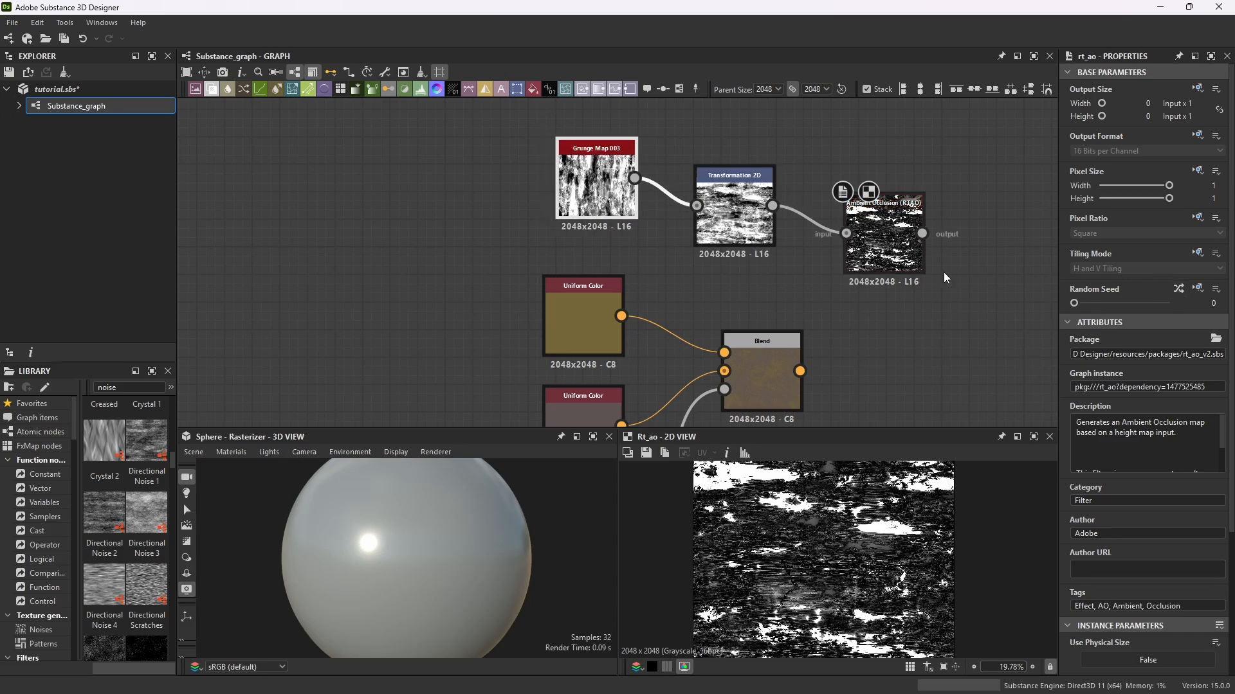
{"action": "left_click", "coordinate": [1180, 290]}
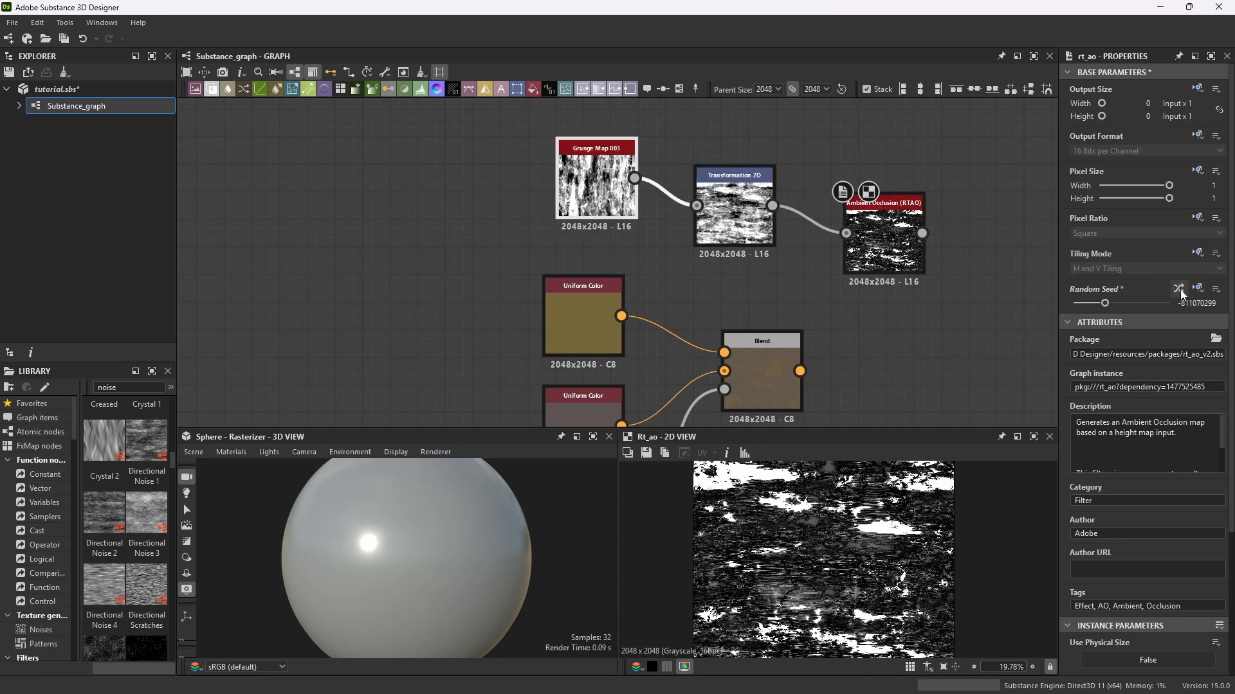
{"action": "left_click", "coordinate": [564, 147]}
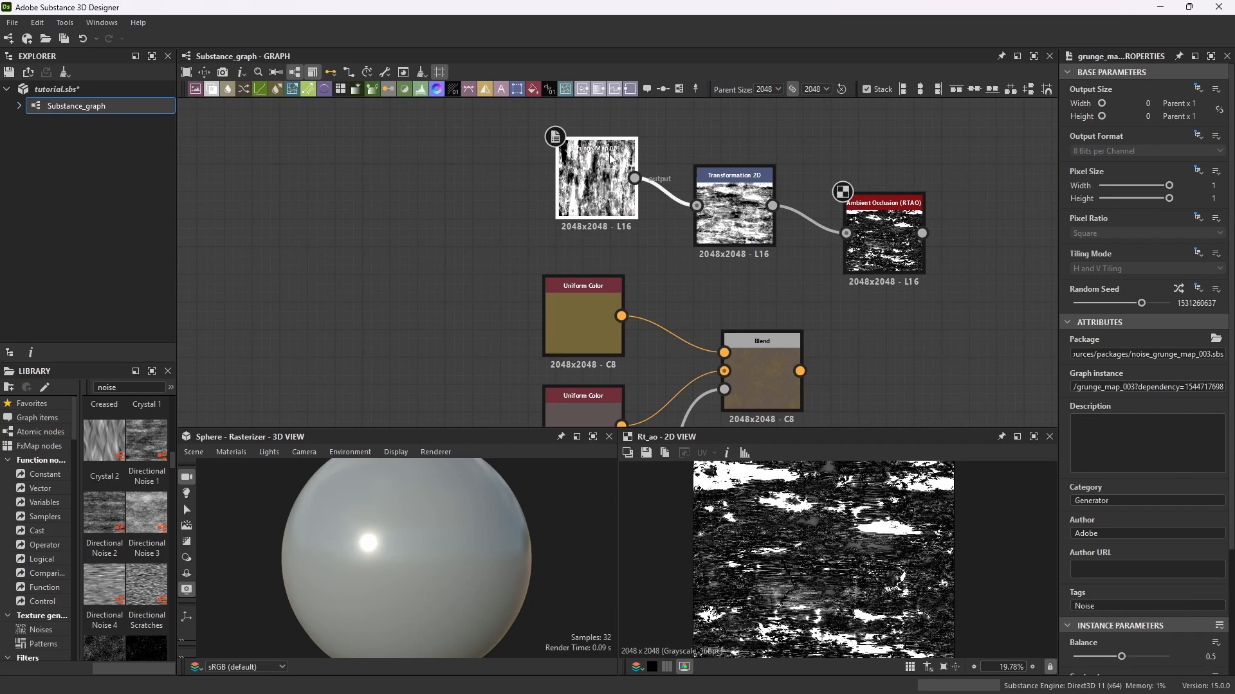
{"action": "left_click", "coordinate": [1178, 290]}
{"action": "left_click", "coordinate": [1178, 290]}
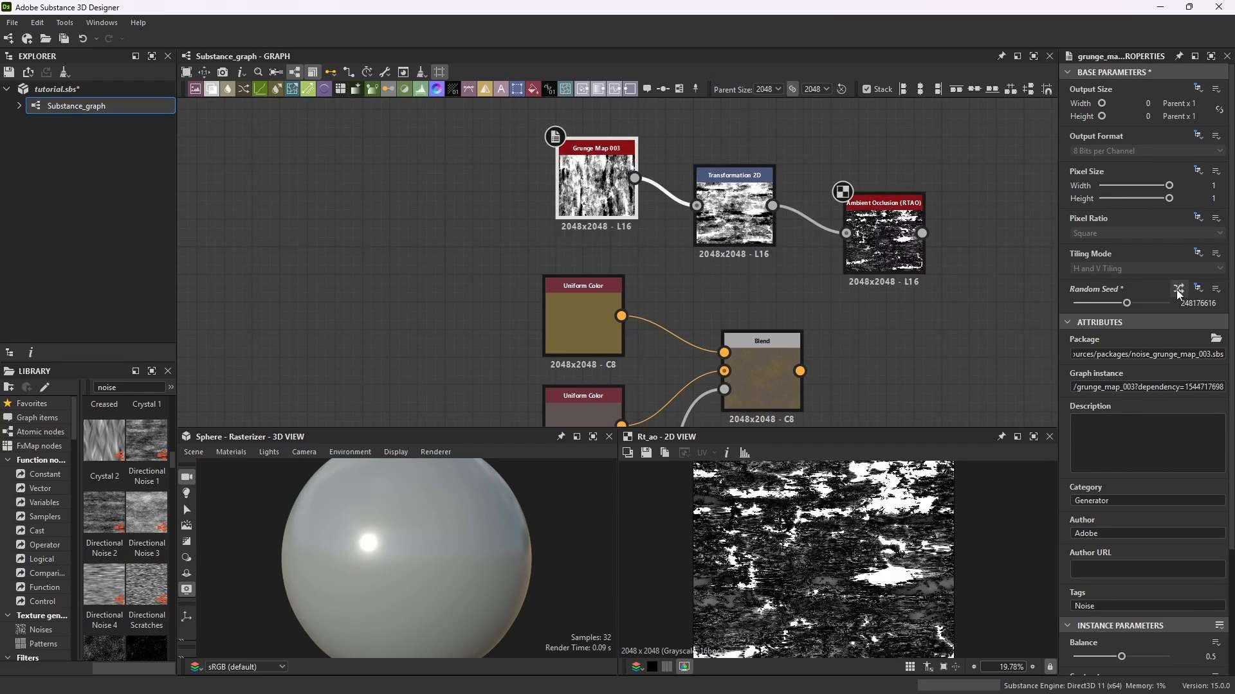
{"action": "left_click", "coordinate": [1178, 290]}
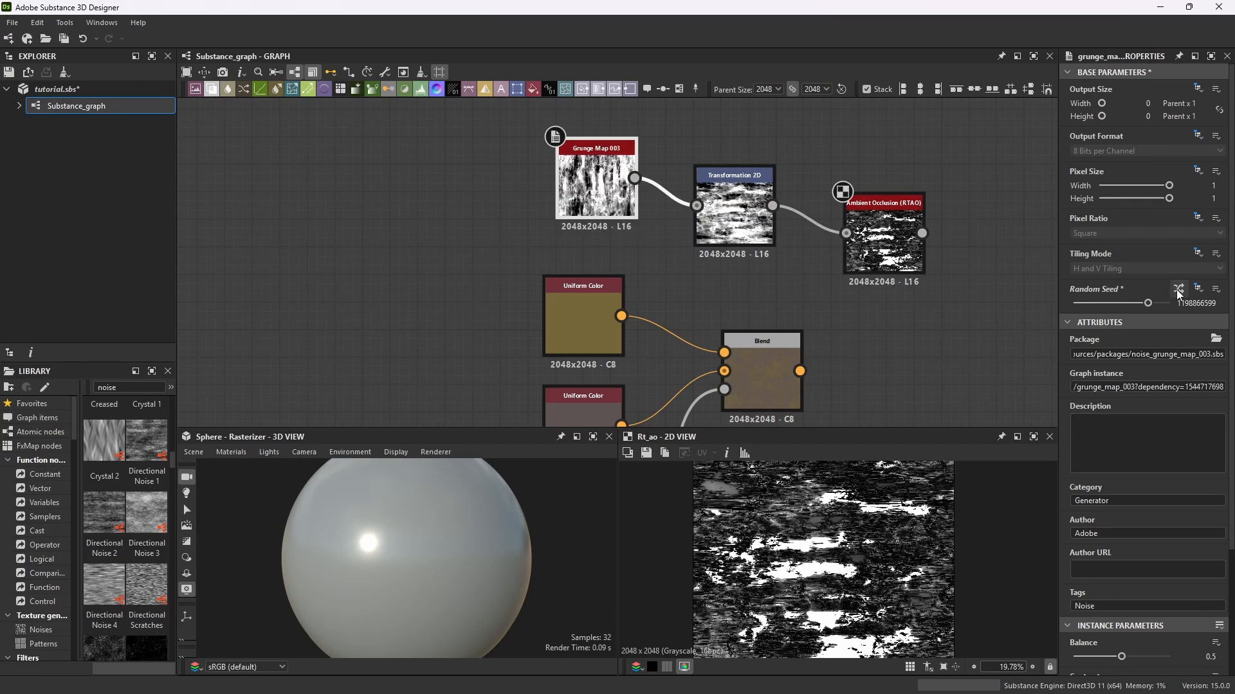
{"action": "left_click", "coordinate": [1178, 290]}
{"action": "left_click", "coordinate": [1178, 290]}
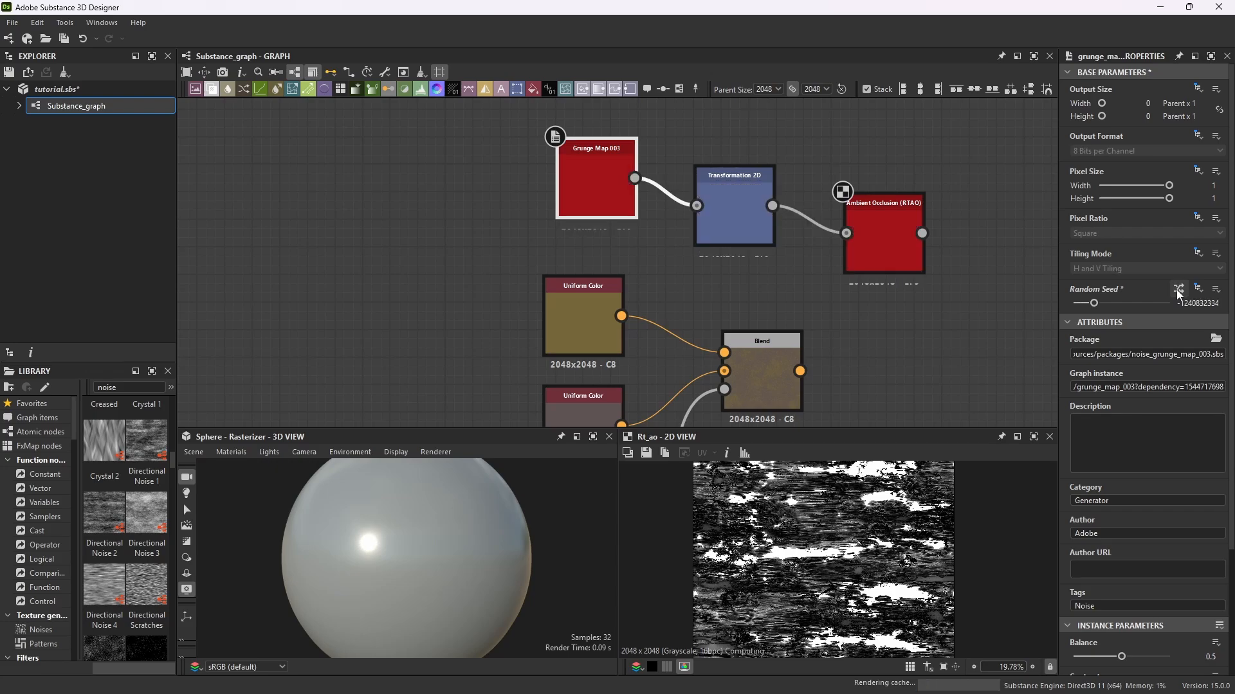
{"action": "left_click", "coordinate": [1178, 290]}
{"action": "left_click", "coordinate": [1178, 290]}
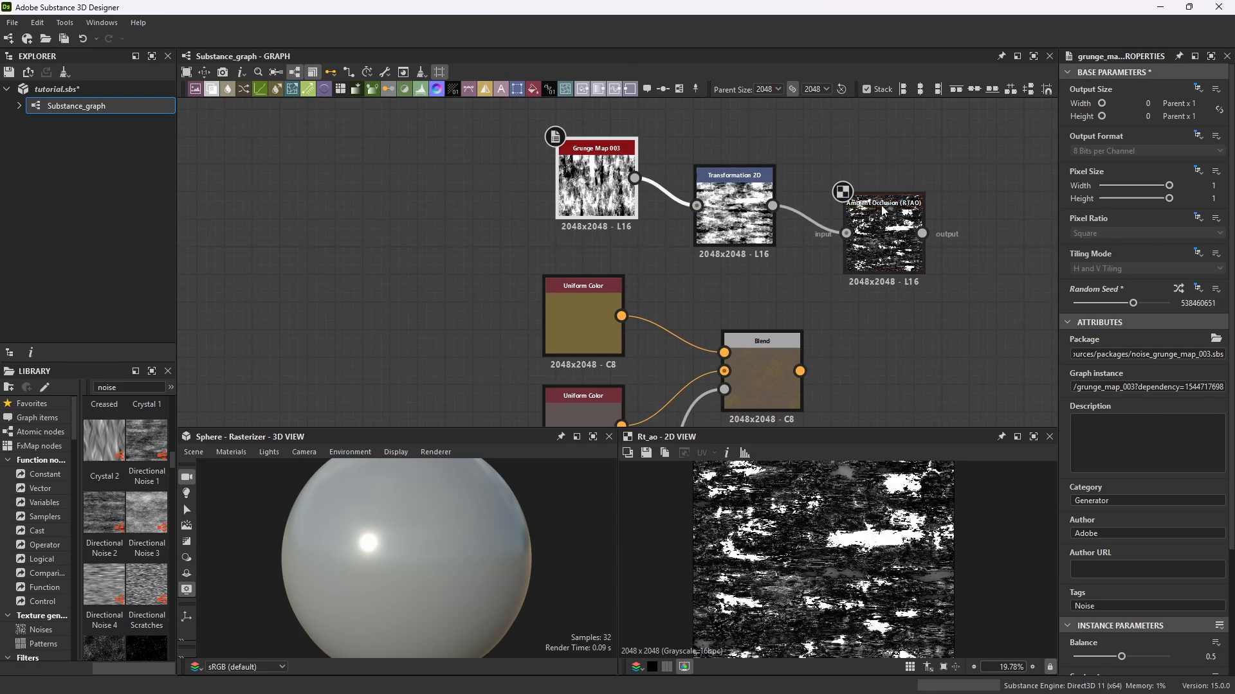
Add a Gradient Map node fed by the Ambient Occlusion (RTAO) output and move the whole grunge chain up and to the left.
{"action": "left_click_drag", "start_coordinate": [892, 208], "coordinate": [881, 220]}
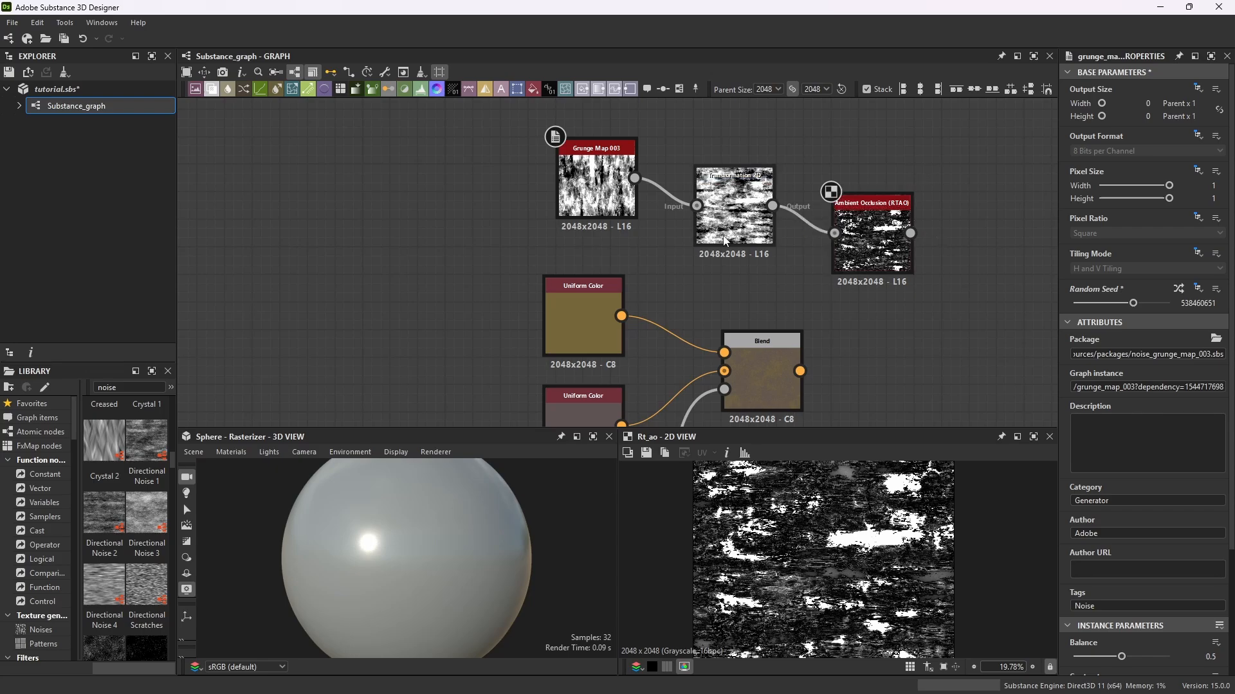
{"action": "scroll", "coordinate": [666, 161], "scroll_direction": "down", "scroll_amount": 2}
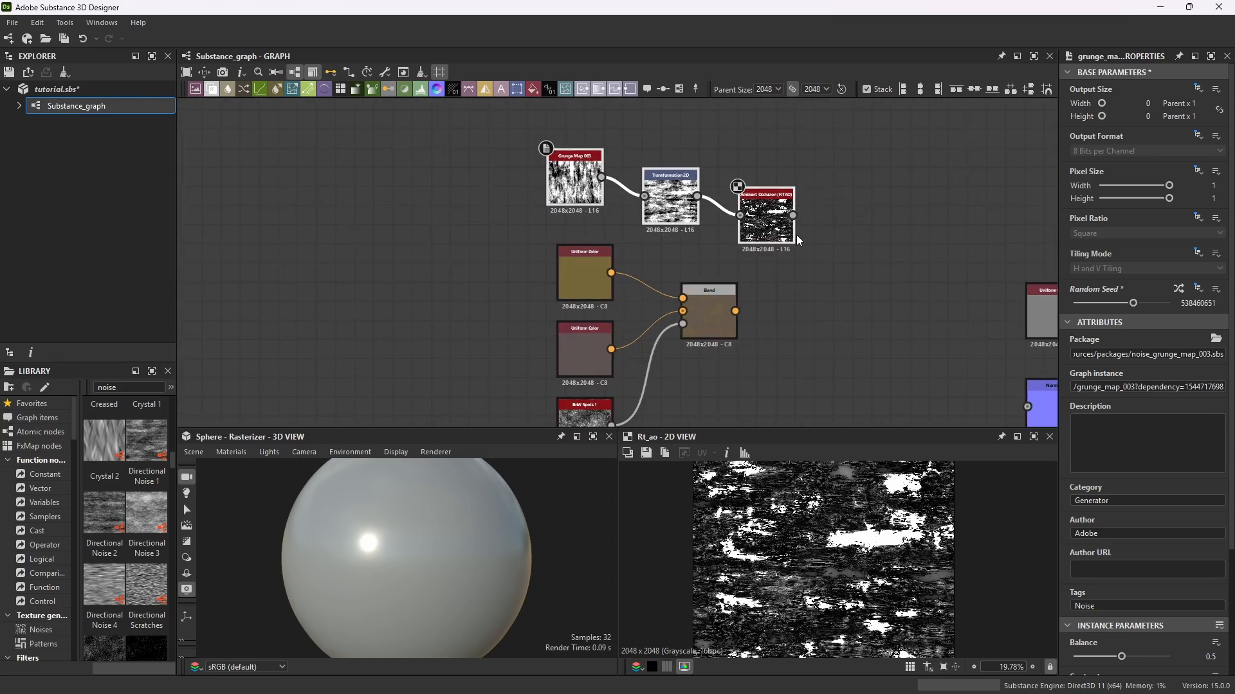
{"action": "left_click", "coordinate": [852, 231]}
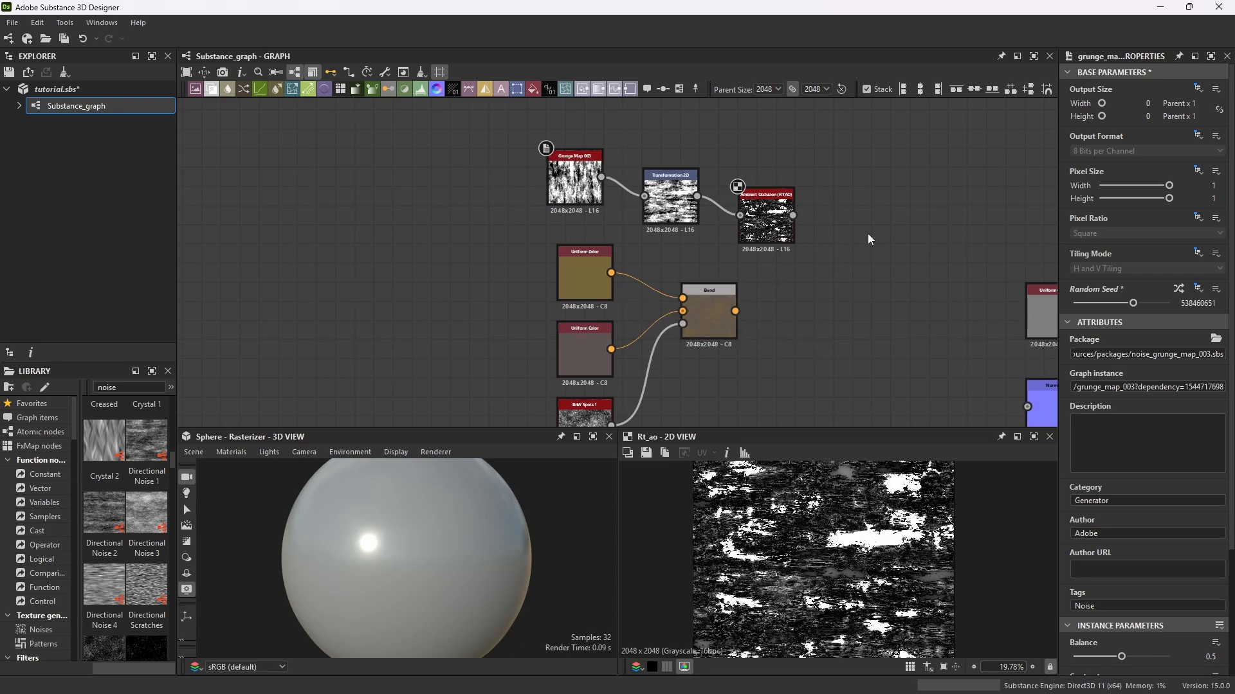
{"action": "key", "text": "space"}
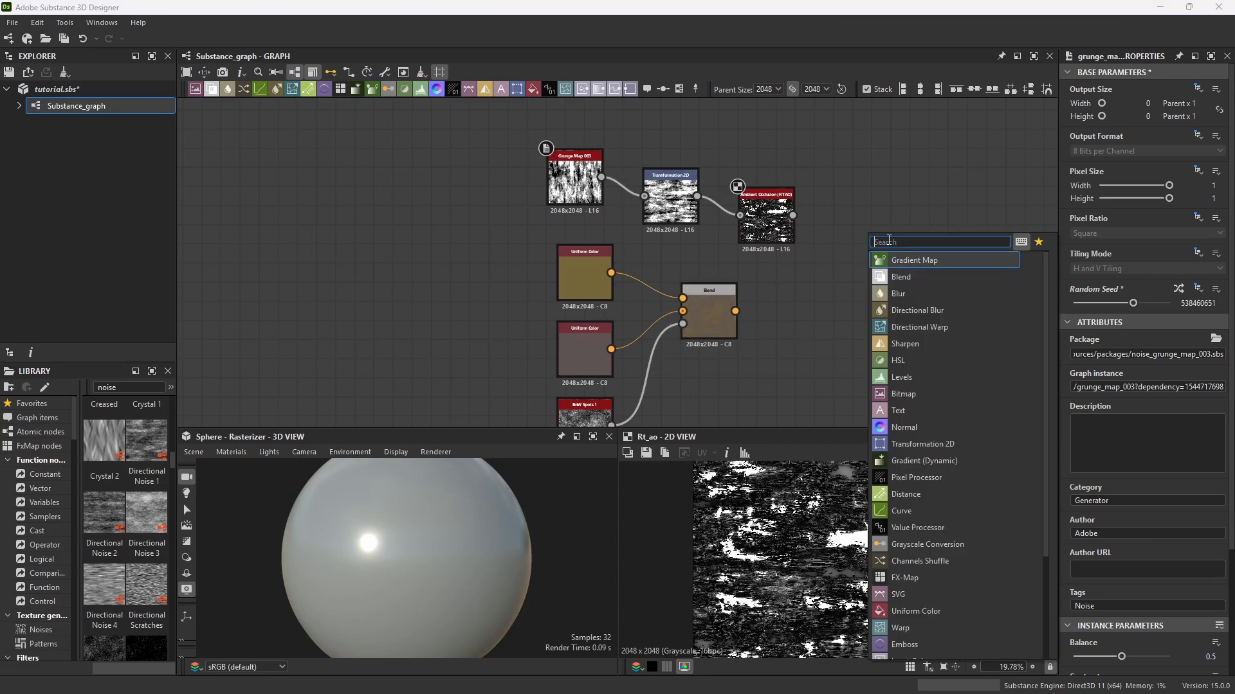
{"action": "type", "text": "gradi"}
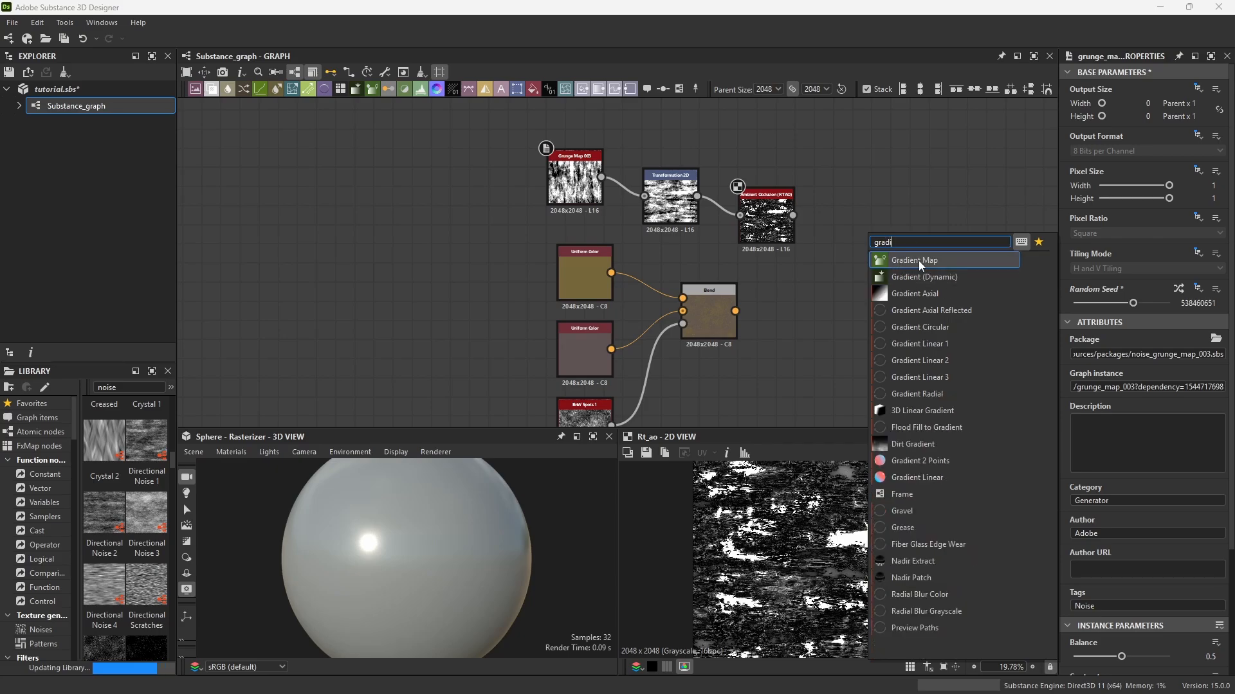
{"action": "left_click", "coordinate": [919, 261]}
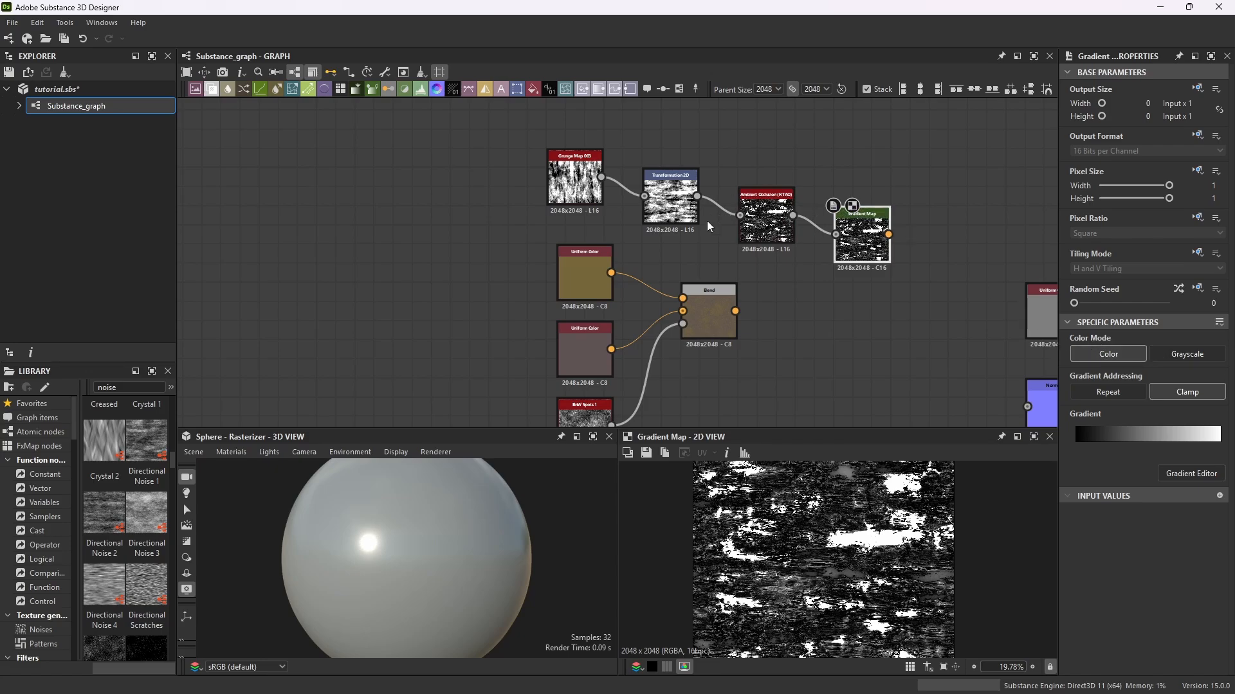
{"action": "left_click_drag", "start_coordinate": [558, 141], "coordinate": [785, 225]}
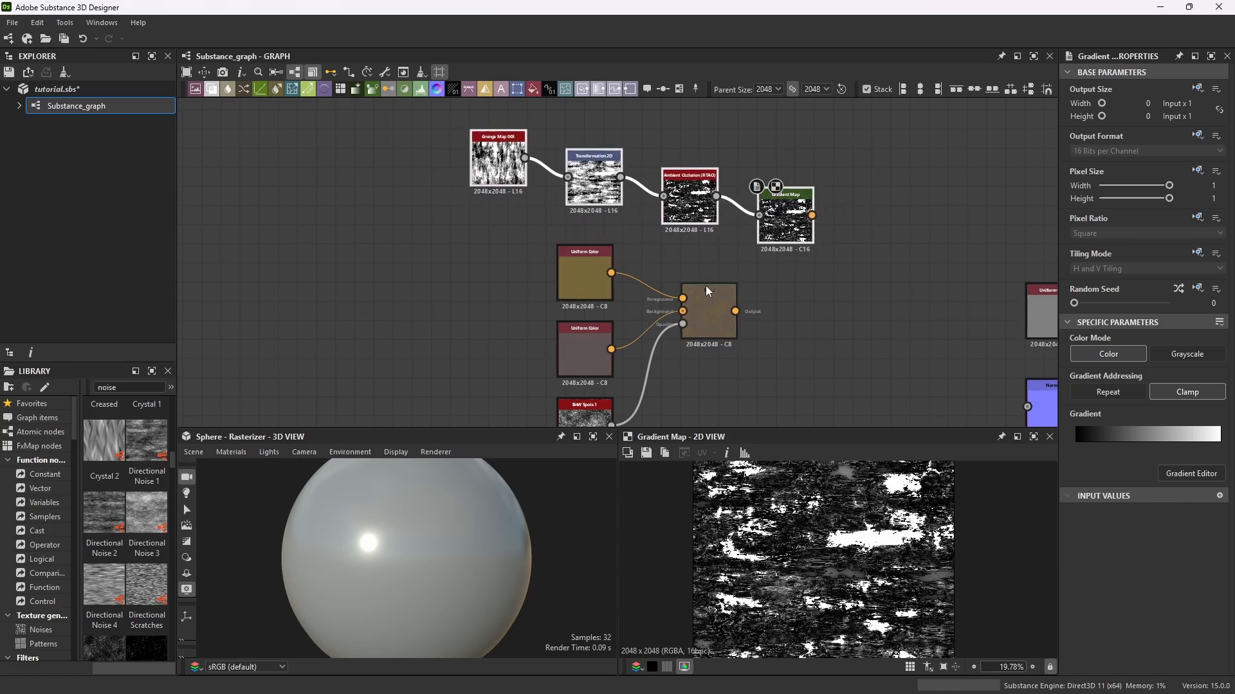
Add a second Blend node, connecting the Gradient Map to its Foreground and the existing color Blend to its Background.
{"action": "left_click", "coordinate": [834, 299]}
{"action": "key", "text": "space"}
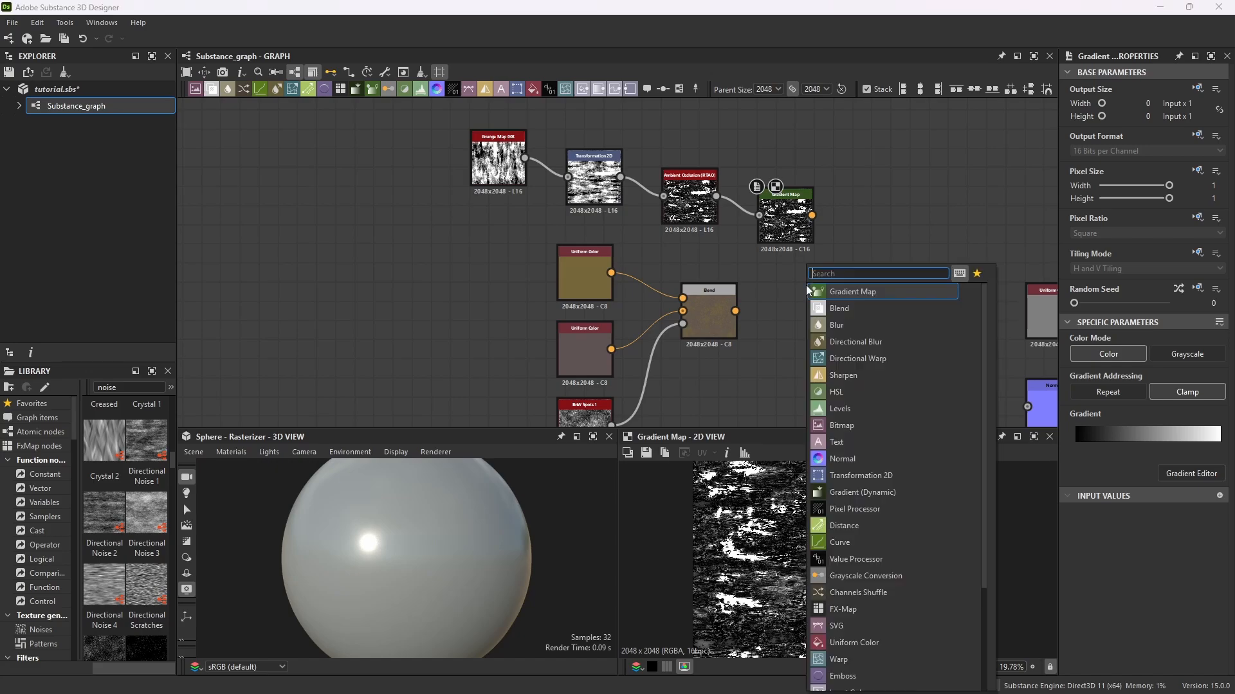
{"action": "type", "text": "blend"}
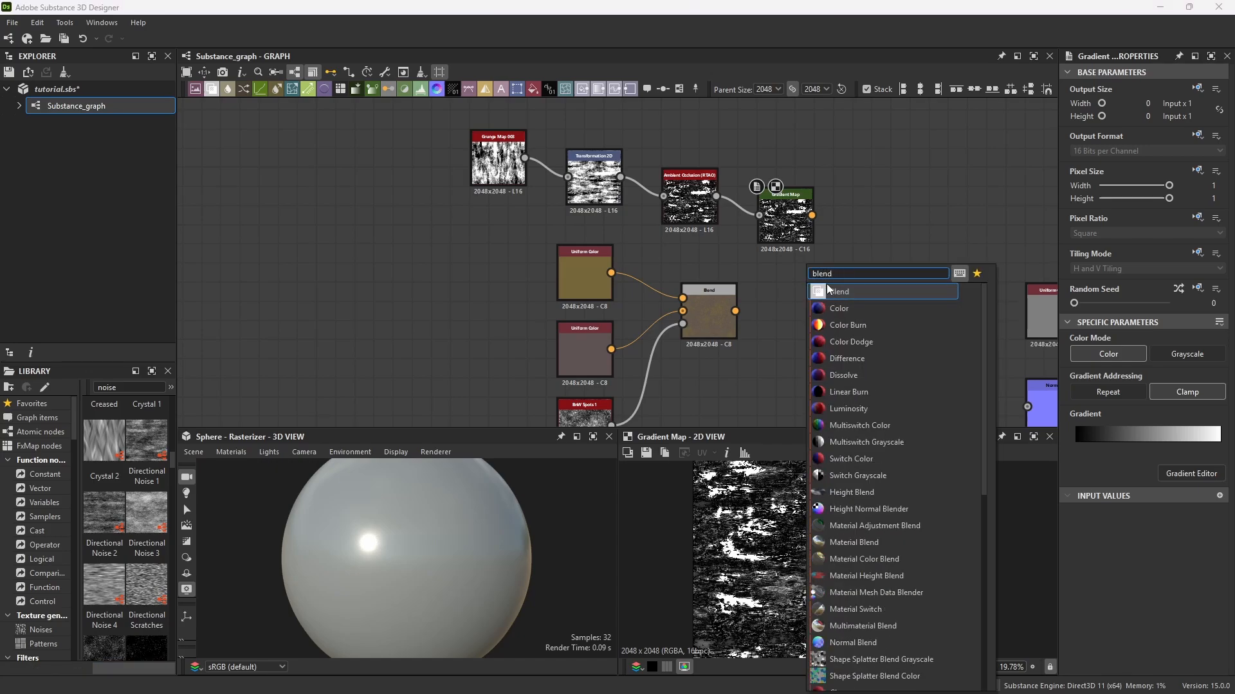
{"action": "left_click", "coordinate": [829, 290]}
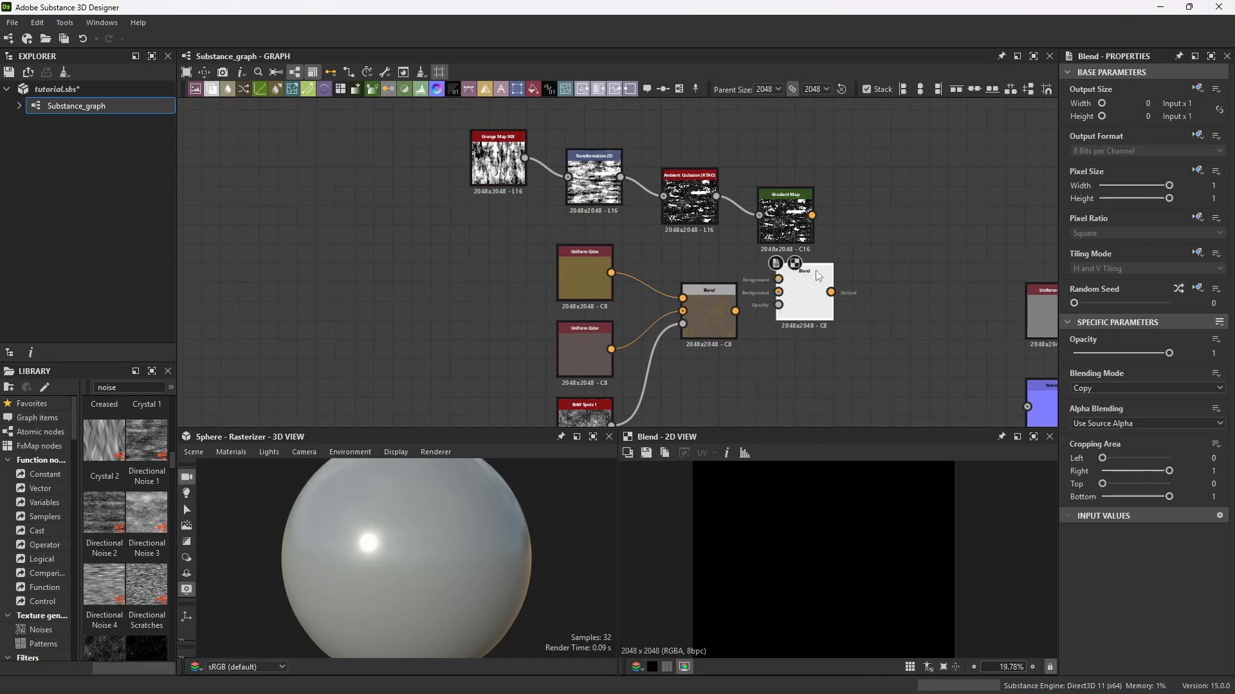
{"action": "left_click_drag", "start_coordinate": [845, 292], "coordinate": [843, 289]}
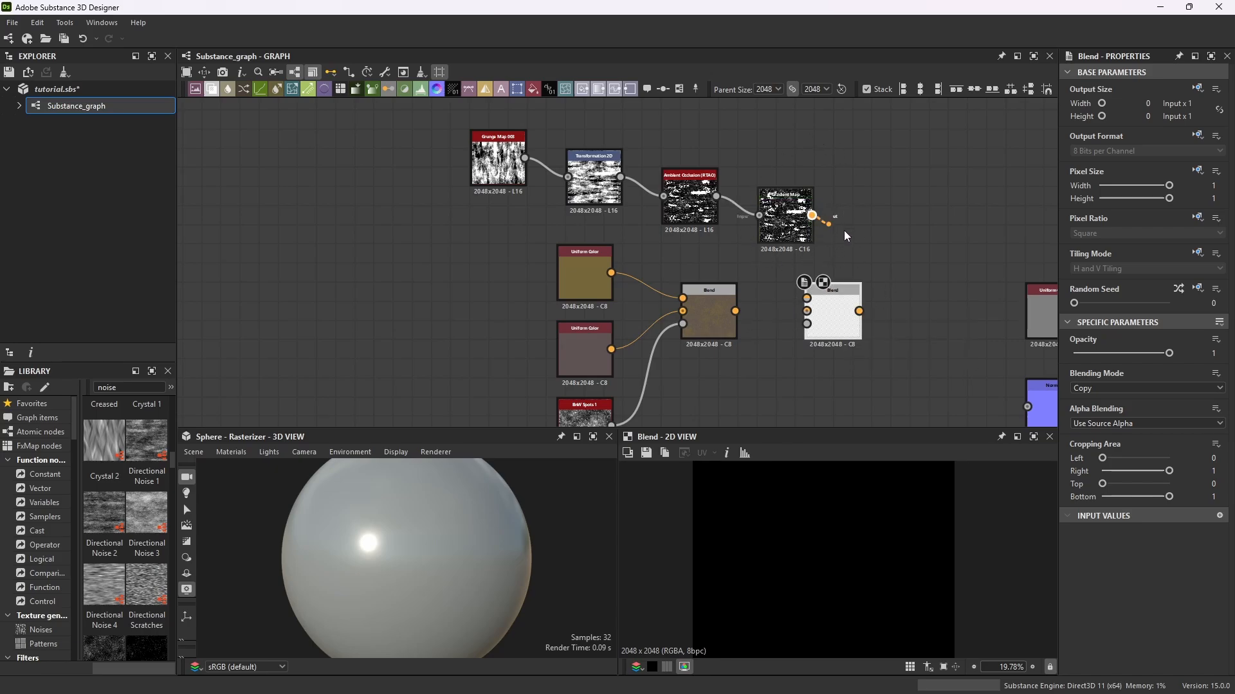
{"action": "left_click_drag", "start_coordinate": [811, 216], "coordinate": [807, 311]}
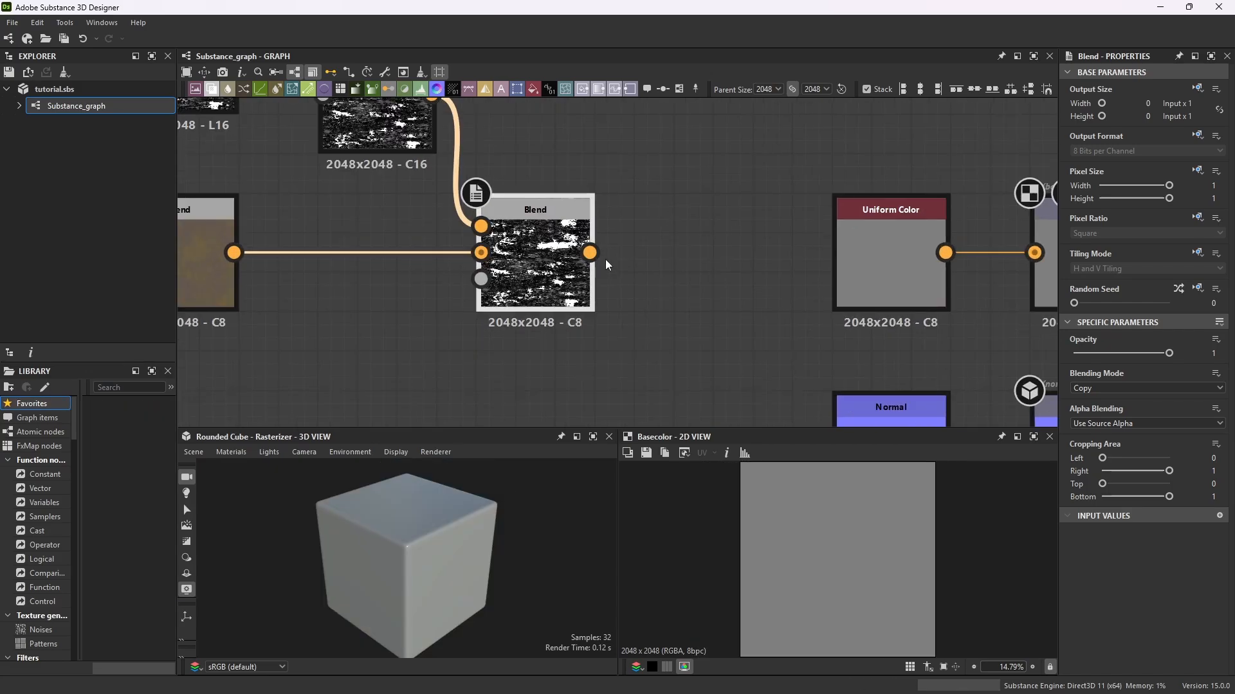
Set the second Blend node's blending mode to Multiply and lower its opacity to 0.36 while previewing it in 2D.
{"action": "scroll", "coordinate": [604, 260], "scroll_direction": "down", "scroll_amount": 6}
{"action": "scroll", "coordinate": [396, 331], "scroll_direction": "up", "scroll_amount": 7}
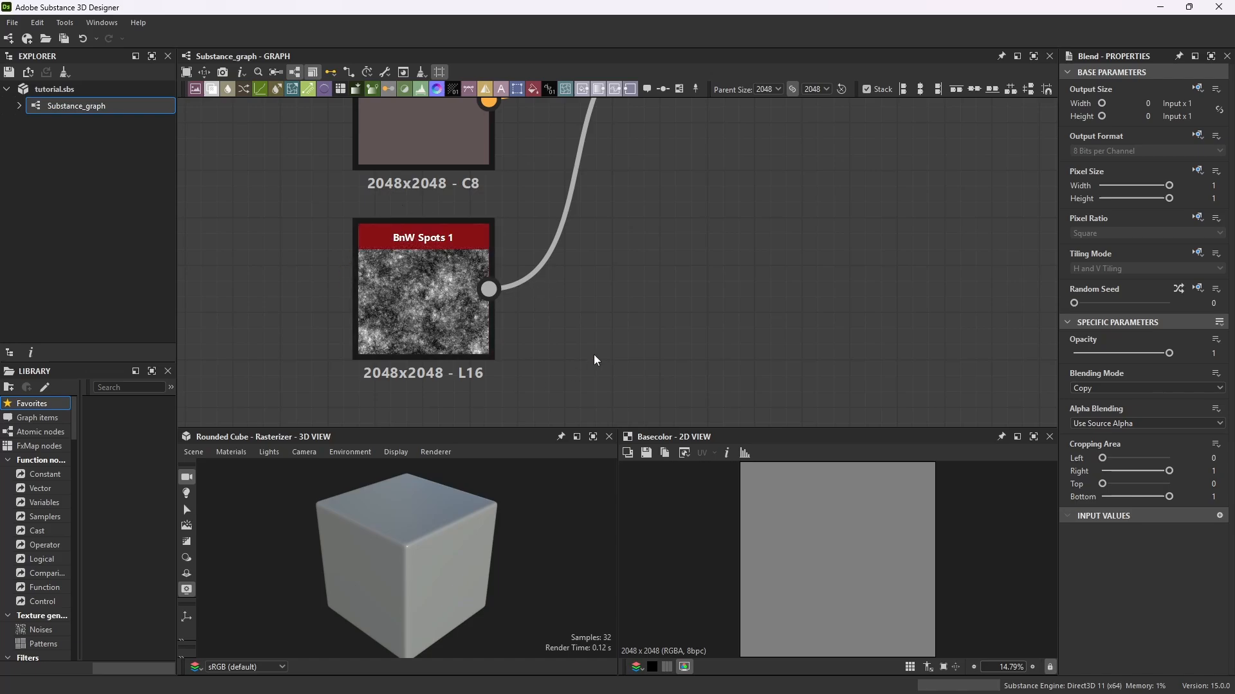
{"action": "scroll", "coordinate": [730, 289], "scroll_direction": "down", "scroll_amount": 5}
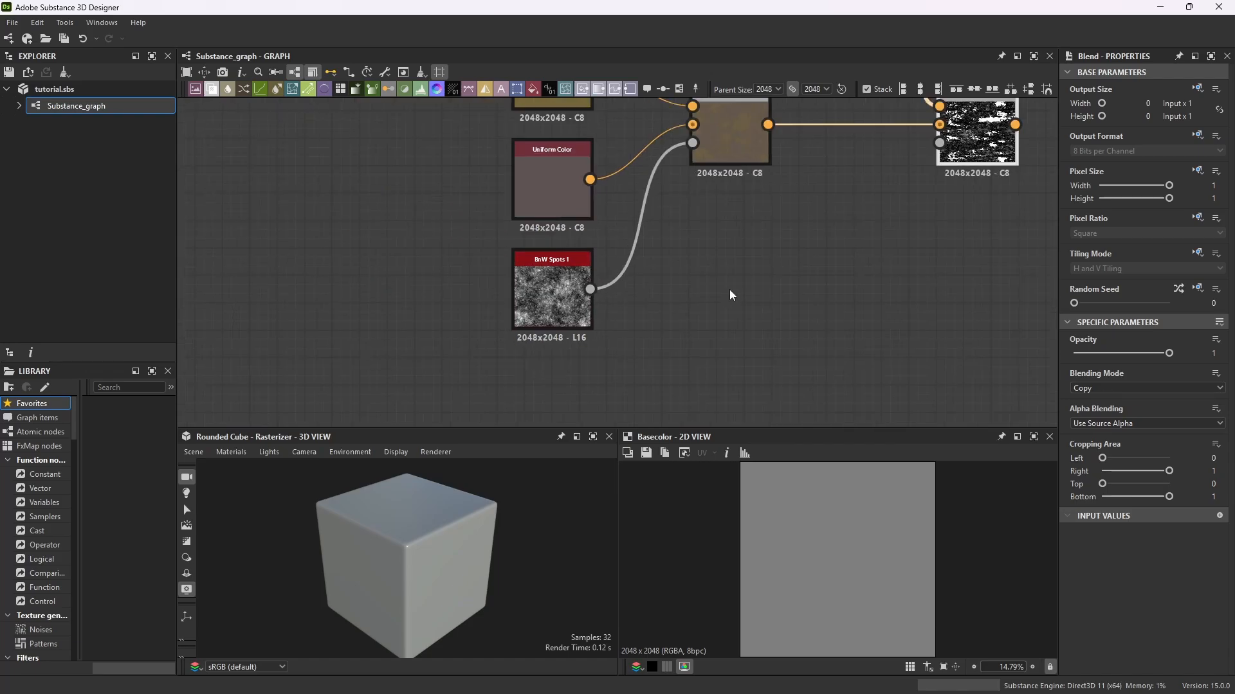
{"action": "scroll", "coordinate": [928, 217], "scroll_direction": "up", "scroll_amount": 5}
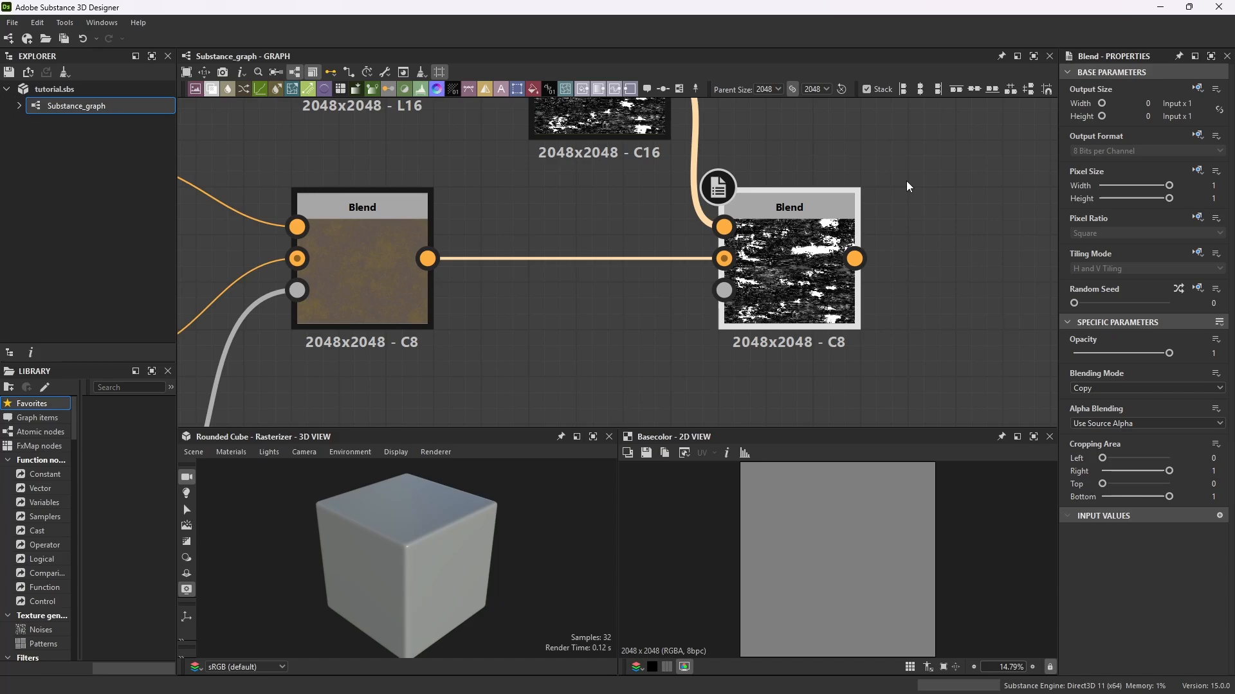
{"action": "scroll", "coordinate": [830, 213], "scroll_direction": "down", "scroll_amount": 3}
{"action": "scroll", "coordinate": [804, 254], "scroll_direction": "up", "scroll_amount": 1}
{"action": "scroll", "coordinate": [797, 257], "scroll_direction": "up", "scroll_amount": 2}
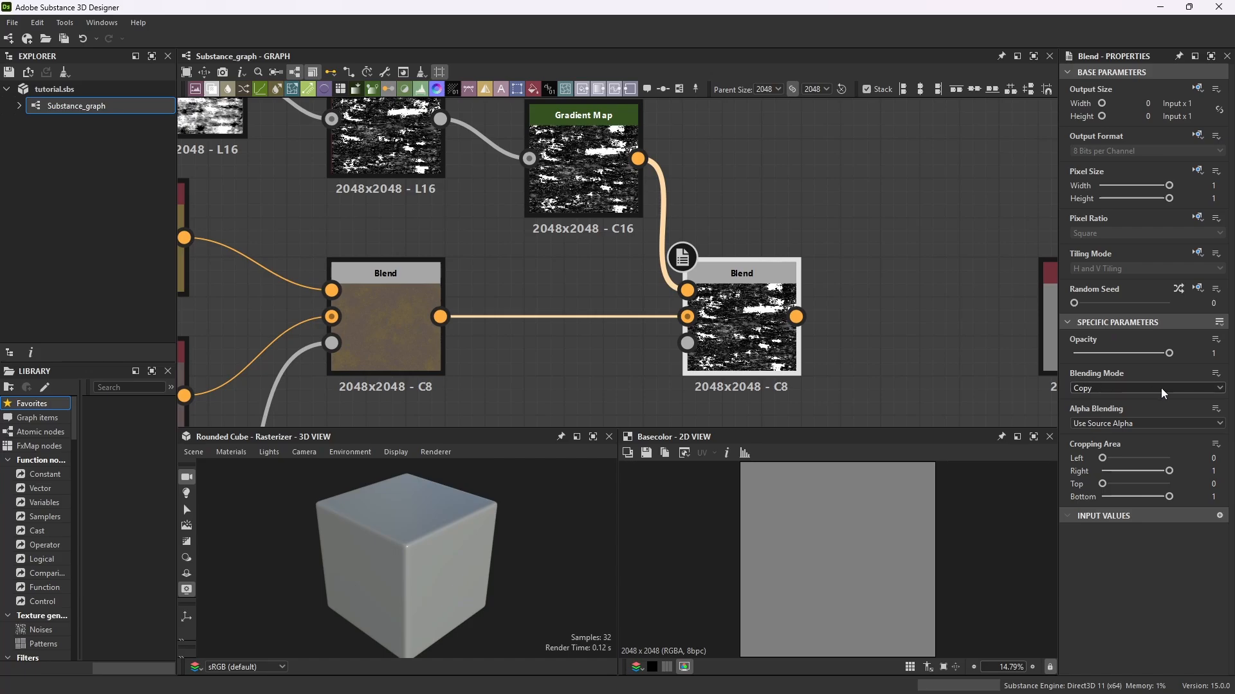
{"action": "left_click", "coordinate": [1219, 390]}
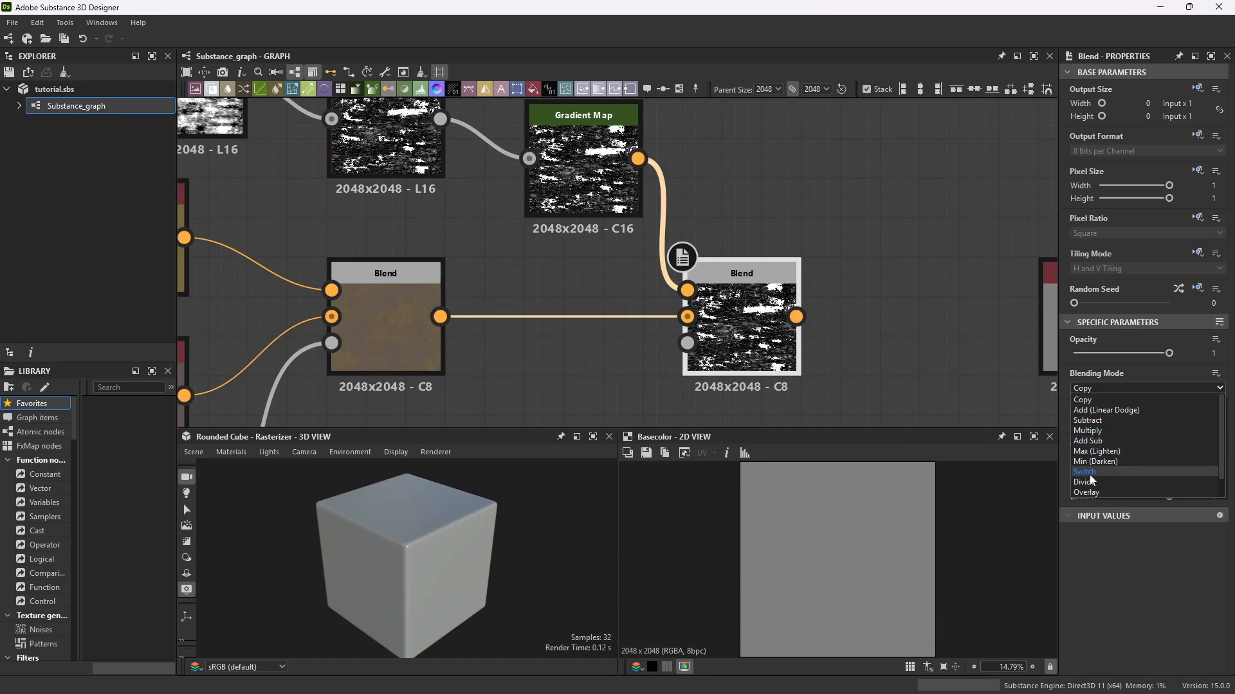
{"action": "left_click", "coordinate": [1101, 431]}
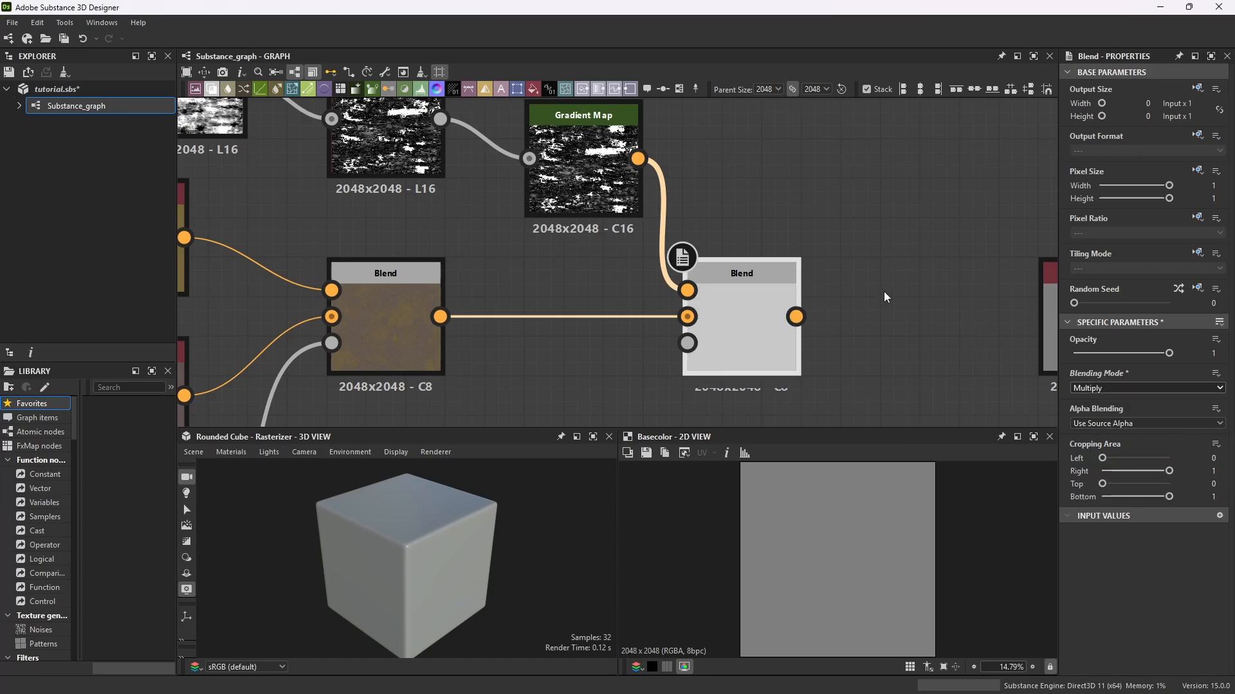
{"action": "double_click", "coordinate": [773, 277]}
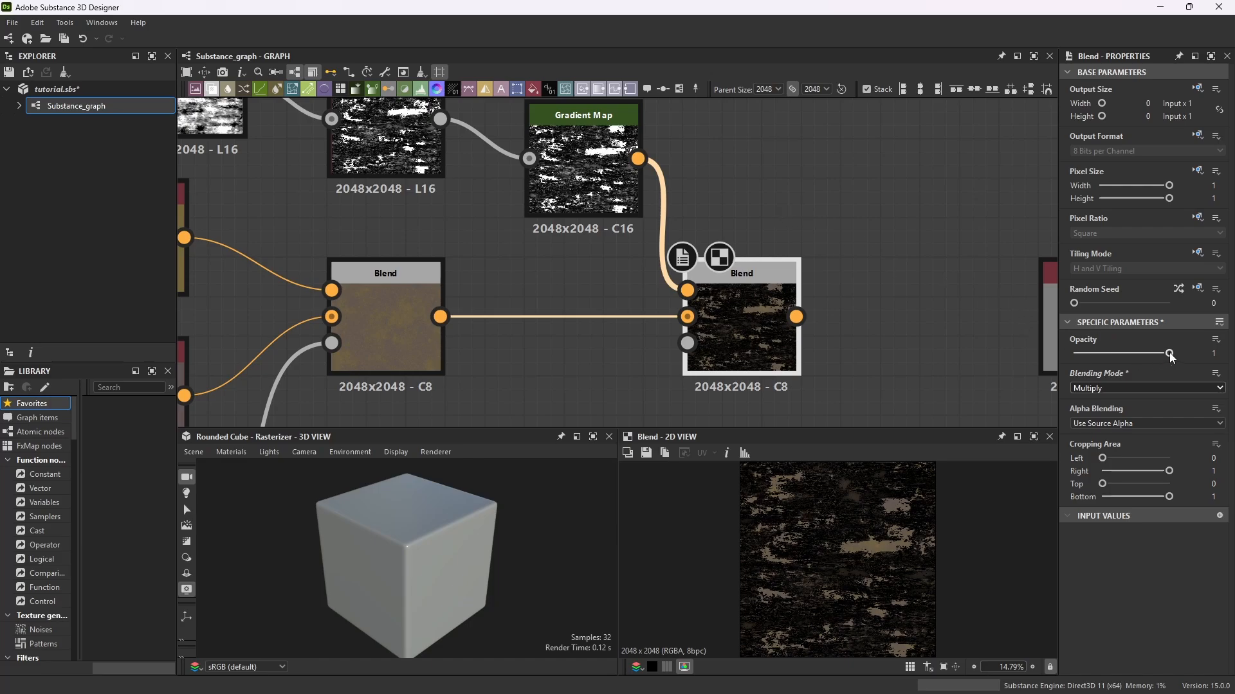
{"action": "left_click_drag", "start_coordinate": [1170, 357], "coordinate": [1108, 365]}
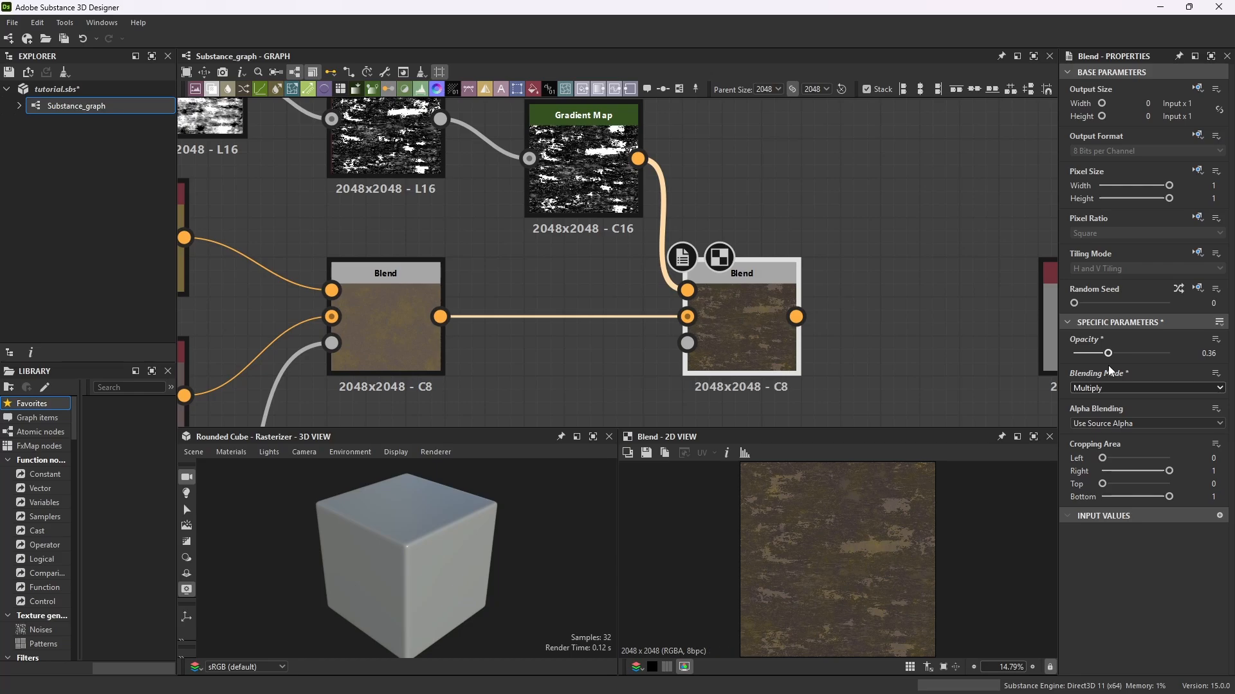
Inspect the multiplied Blend texture in a maximized 2D view, restore the layout and save all packages.
{"action": "left_click", "coordinate": [1033, 437]}
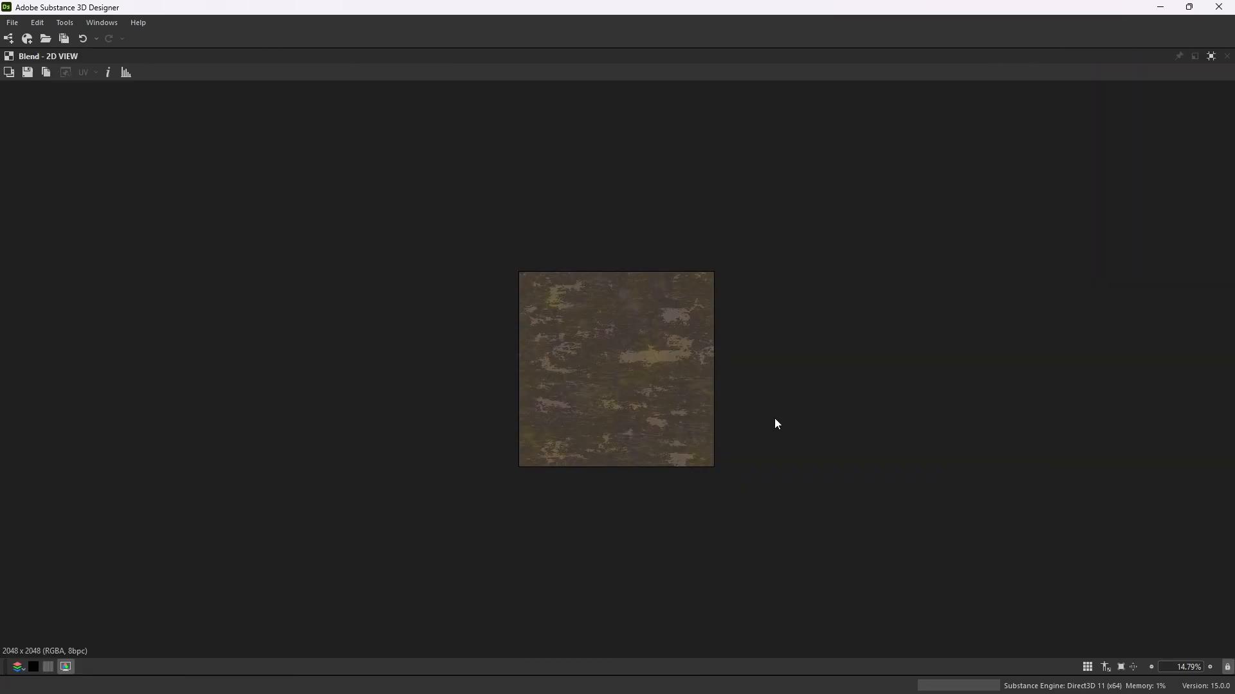
{"action": "scroll", "coordinate": [639, 338], "scroll_direction": "up", "scroll_amount": 7}
{"action": "scroll", "coordinate": [653, 352], "scroll_direction": "down", "scroll_amount": 3}
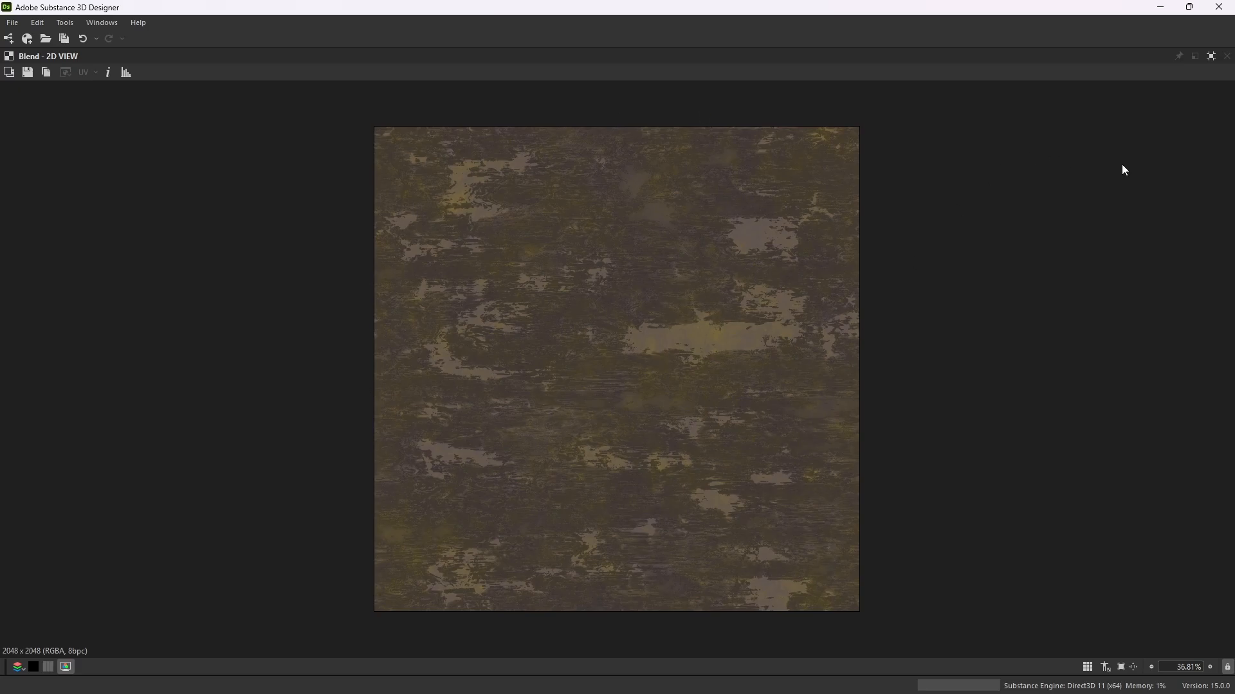
{"action": "left_click", "coordinate": [1211, 56]}
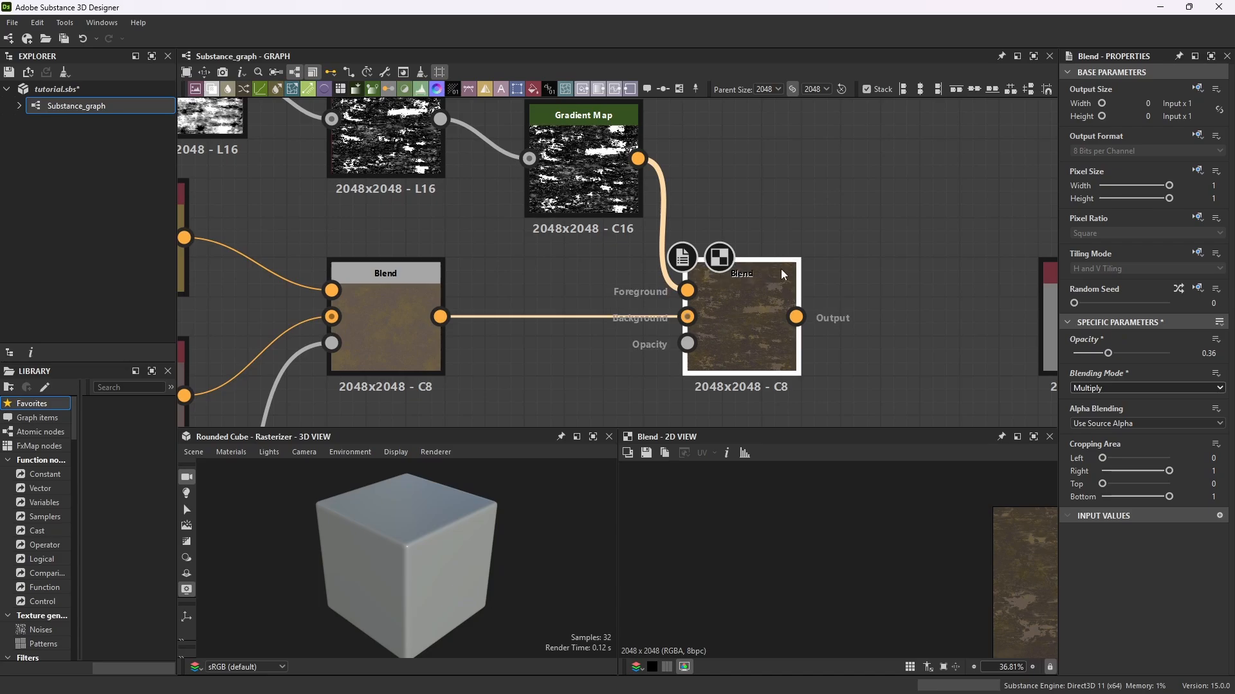
{"action": "left_click", "coordinate": [12, 22]}
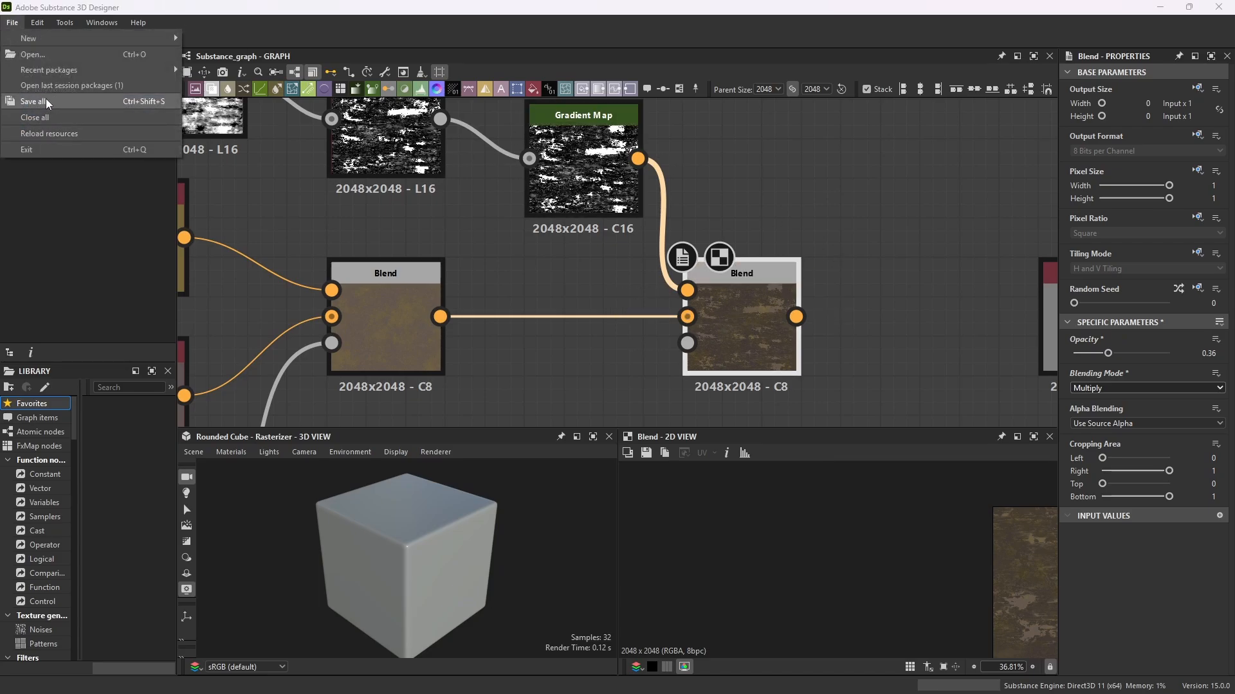
{"action": "left_click", "coordinate": [36, 132]}
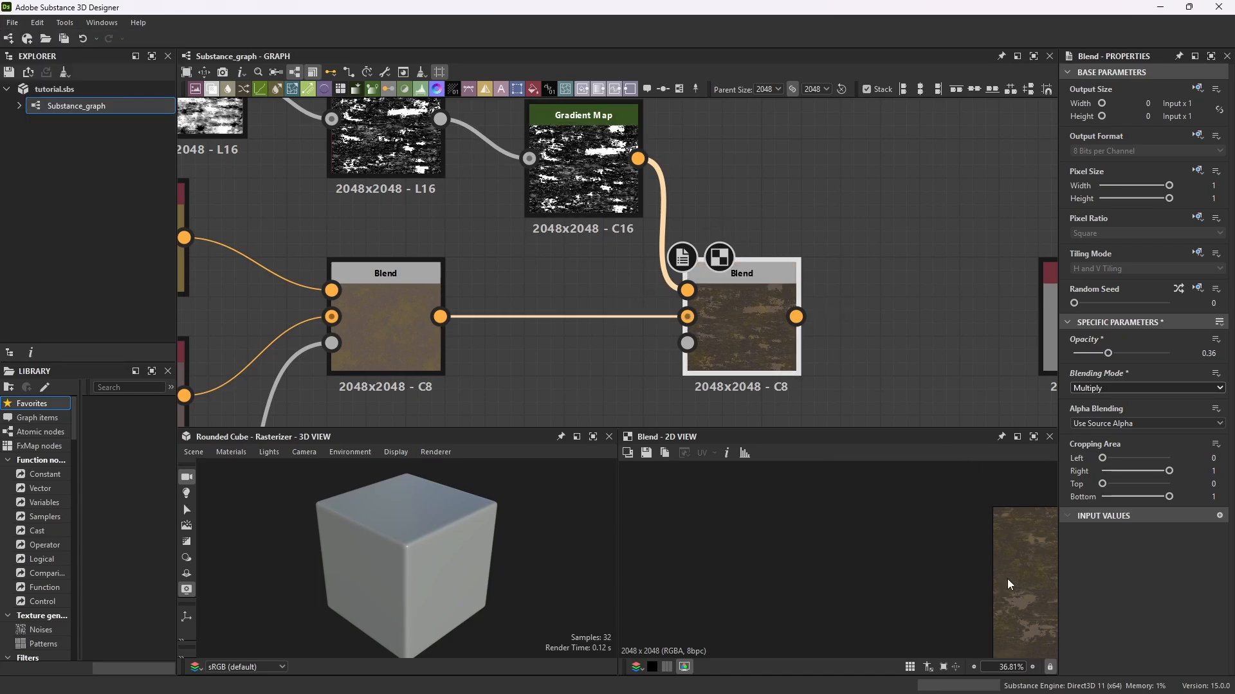
Examine the streak detail of the Blend texture up close in the maximized 2D view and restore the layout.
{"action": "left_click", "coordinate": [1033, 437]}
{"action": "scroll", "coordinate": [665, 304], "scroll_direction": "up", "scroll_amount": 5}
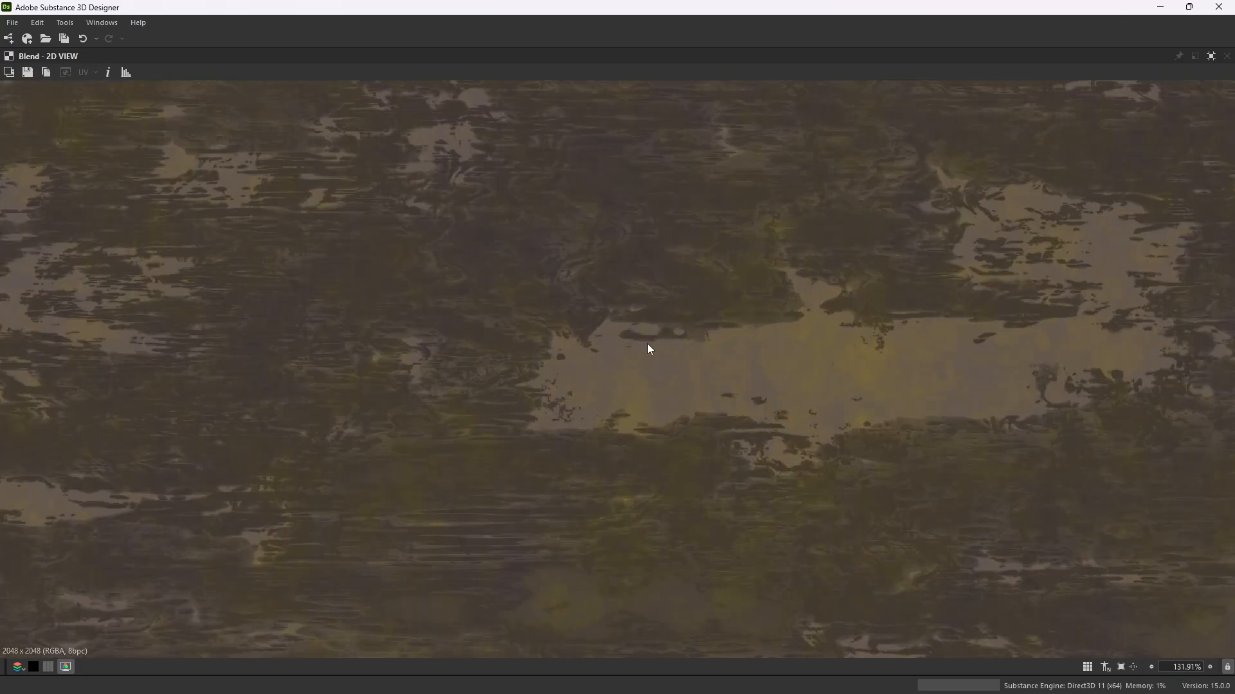
{"action": "scroll", "coordinate": [648, 346], "scroll_direction": "down", "scroll_amount": 3}
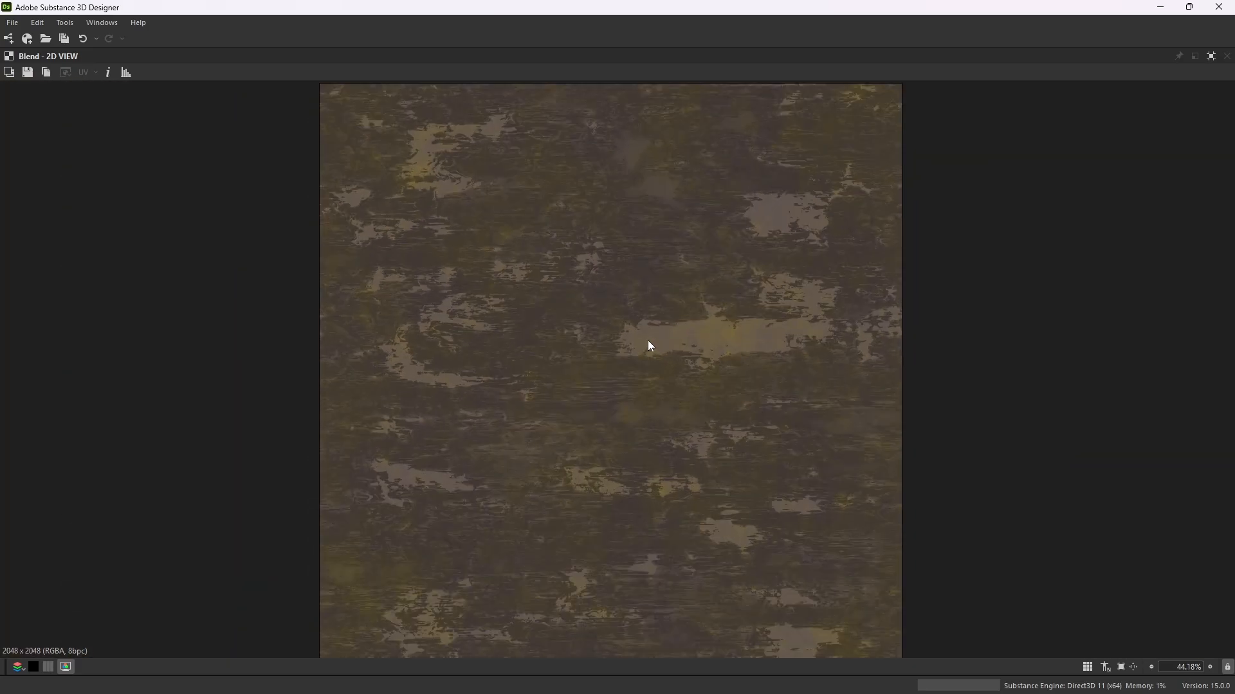
{"action": "key", "text": "f"}
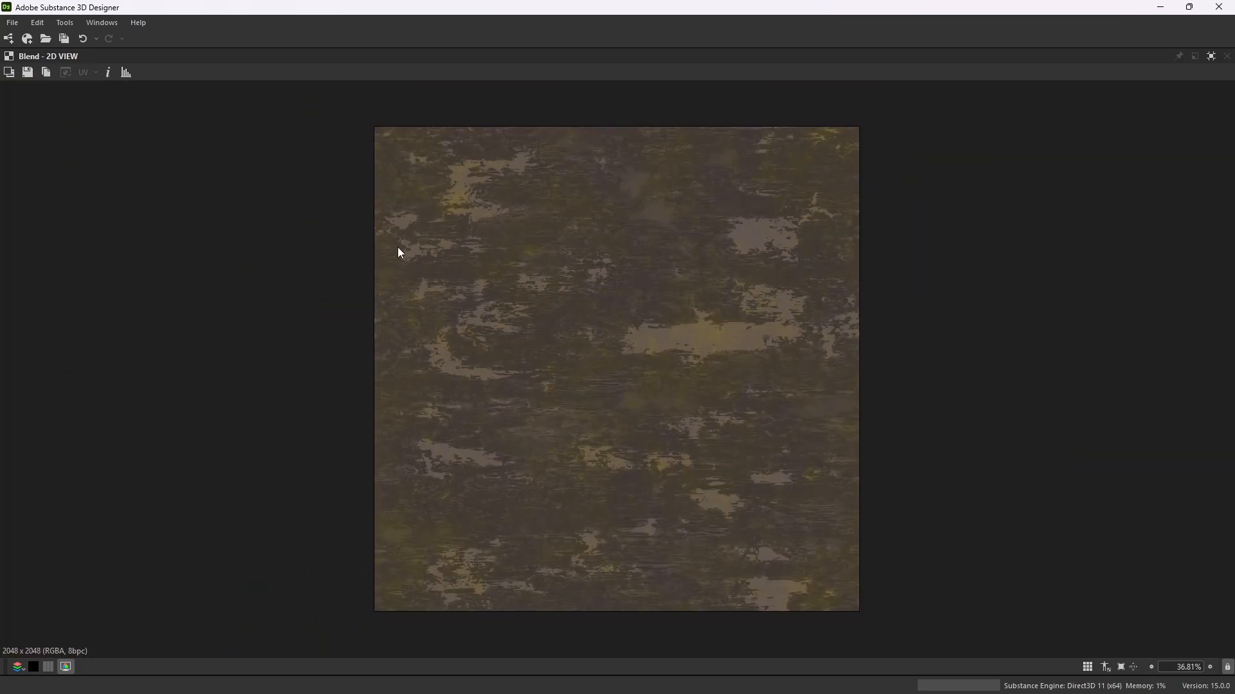
{"action": "left_click", "coordinate": [1210, 57]}
Replace the Uniform Color feeding the Base Color output with the second Blend node's output and delete that Uniform Color node.
{"action": "scroll", "coordinate": [729, 266], "scroll_direction": "down", "scroll_amount": 4}
{"action": "scroll", "coordinate": [728, 264], "scroll_direction": "down", "scroll_amount": 1}
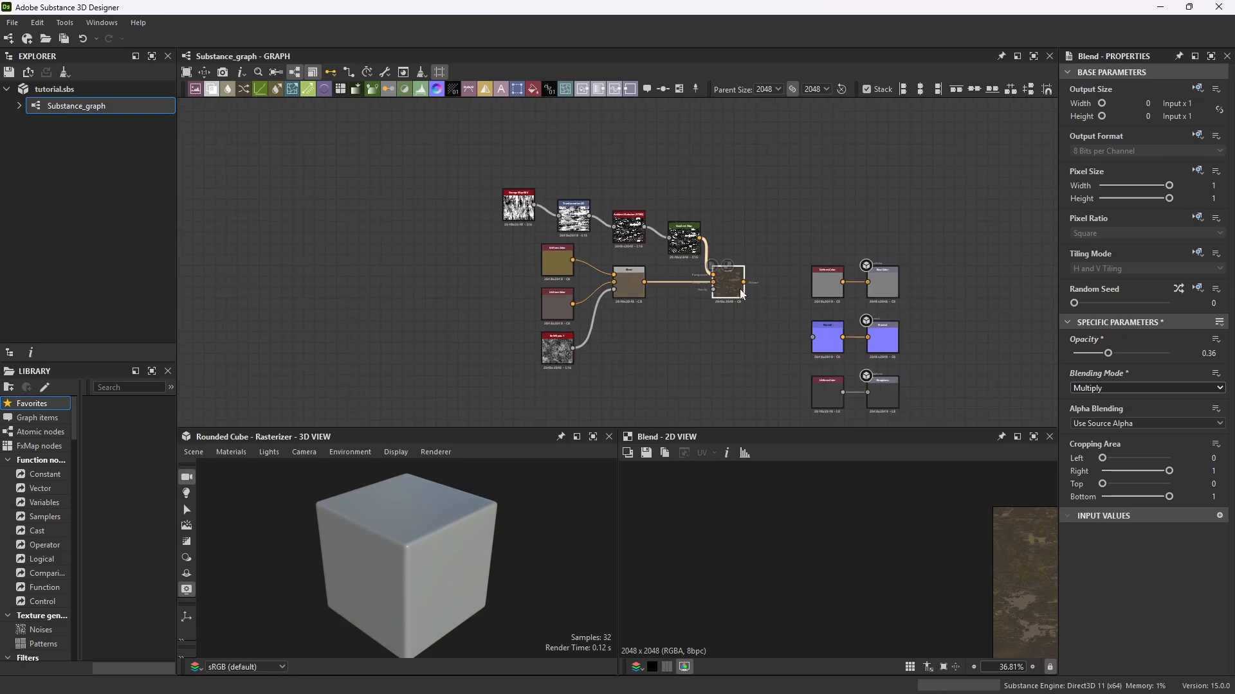
{"action": "scroll", "coordinate": [741, 291], "scroll_direction": "up", "scroll_amount": 1}
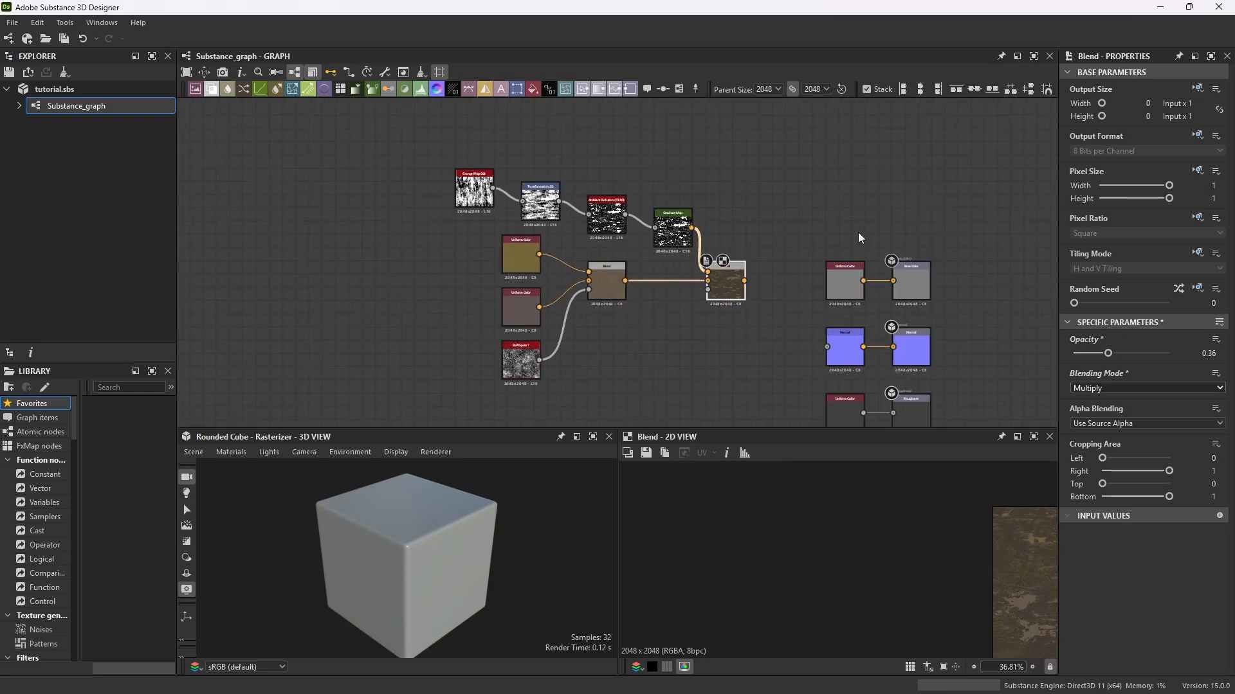
{"action": "left_click", "coordinate": [848, 265]}
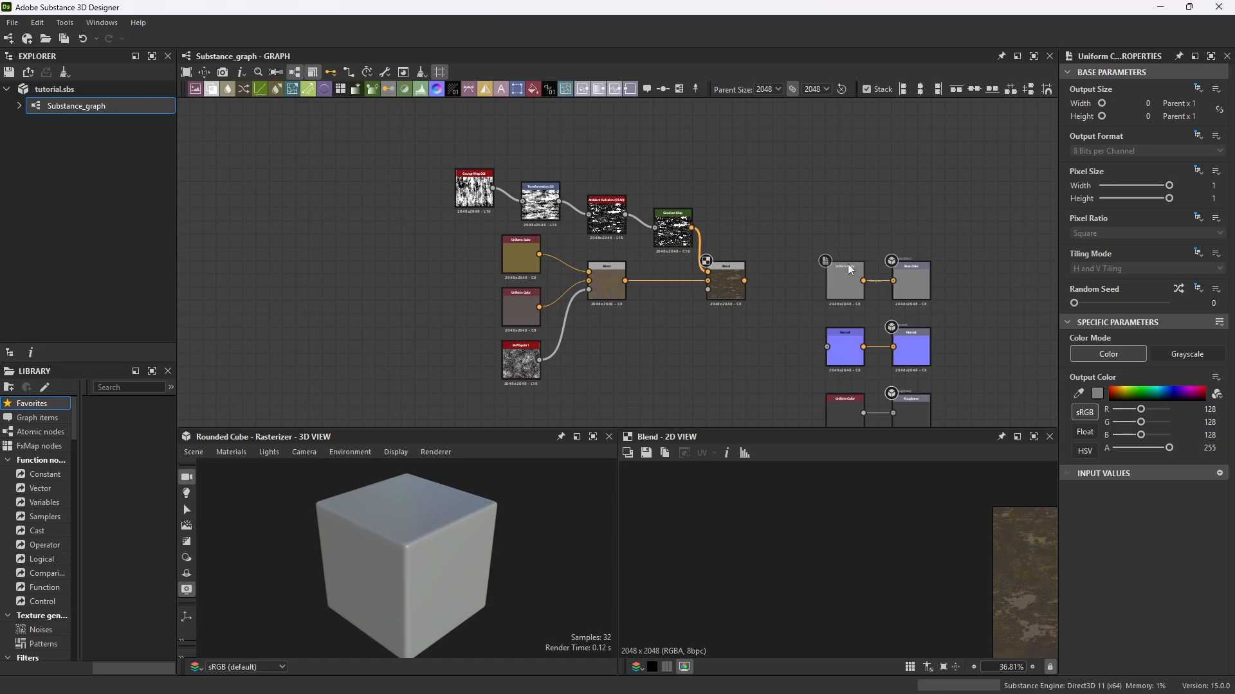
{"action": "left_click_drag", "start_coordinate": [836, 295], "coordinate": [838, 190]}
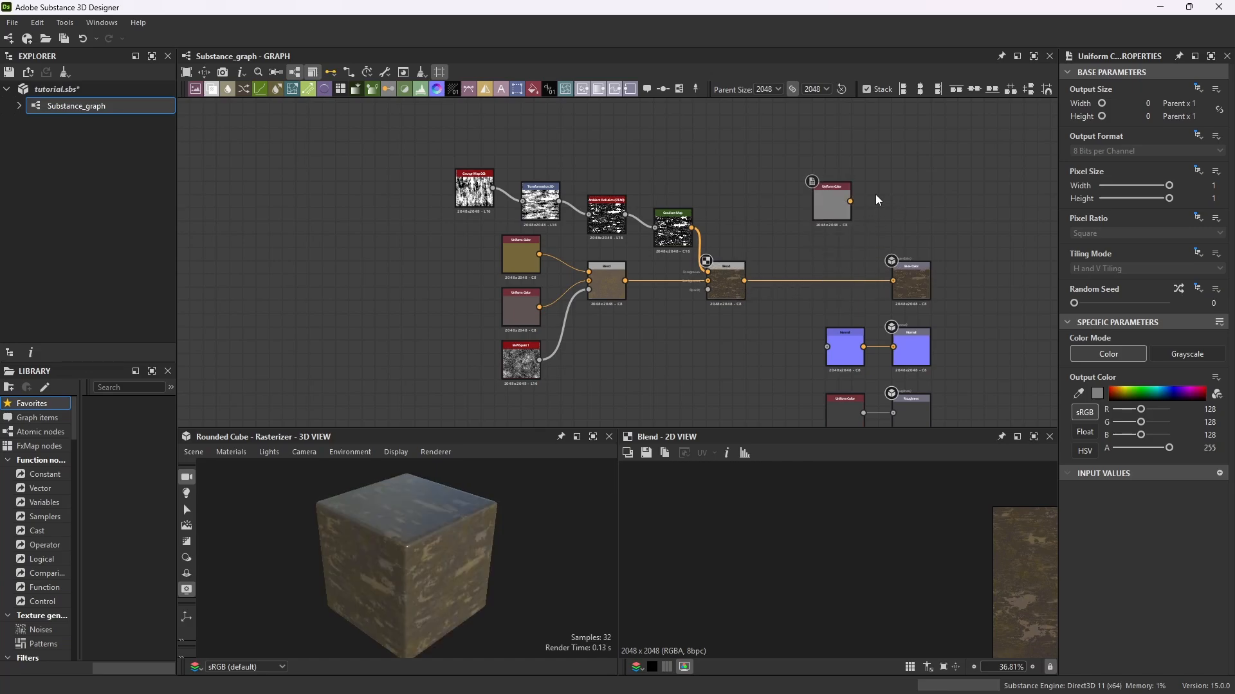
{"action": "key", "text": "Delete"}
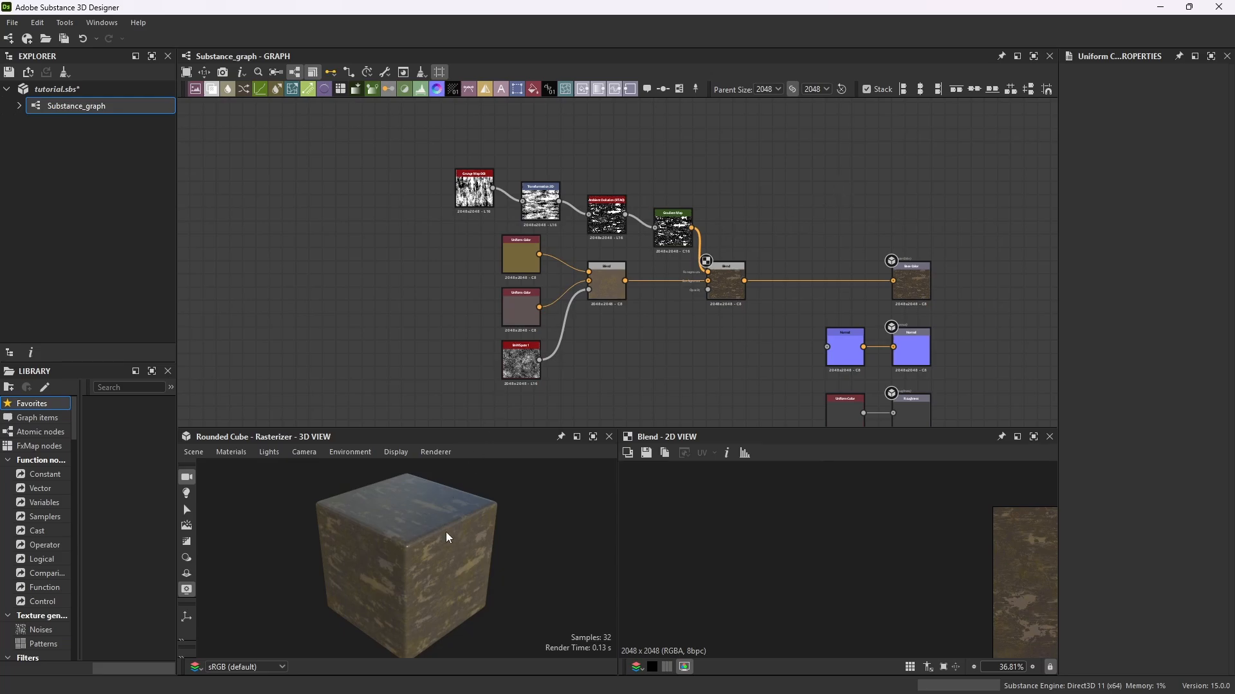
Change the 3D preview mesh from the rounded cube to a sphere.
{"action": "left_click_drag", "start_coordinate": [446, 531], "coordinate": [438, 510]}
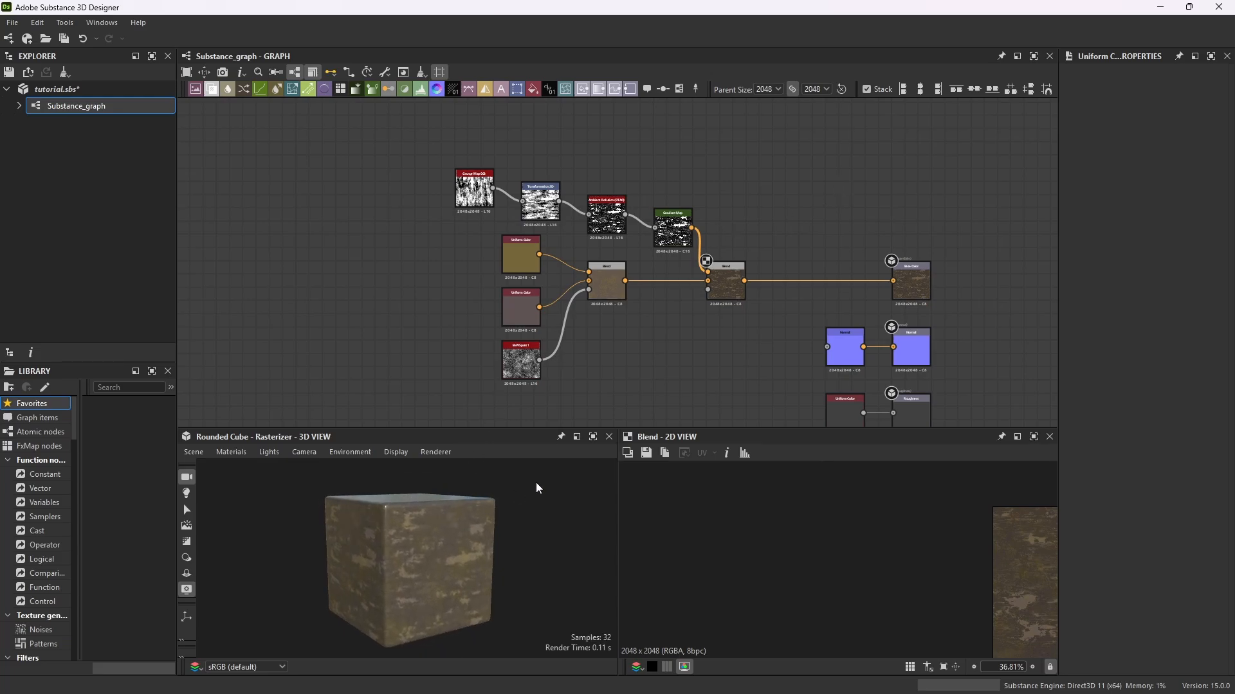
{"action": "left_click", "coordinate": [195, 452]}
{"action": "left_click", "coordinate": [210, 446]}
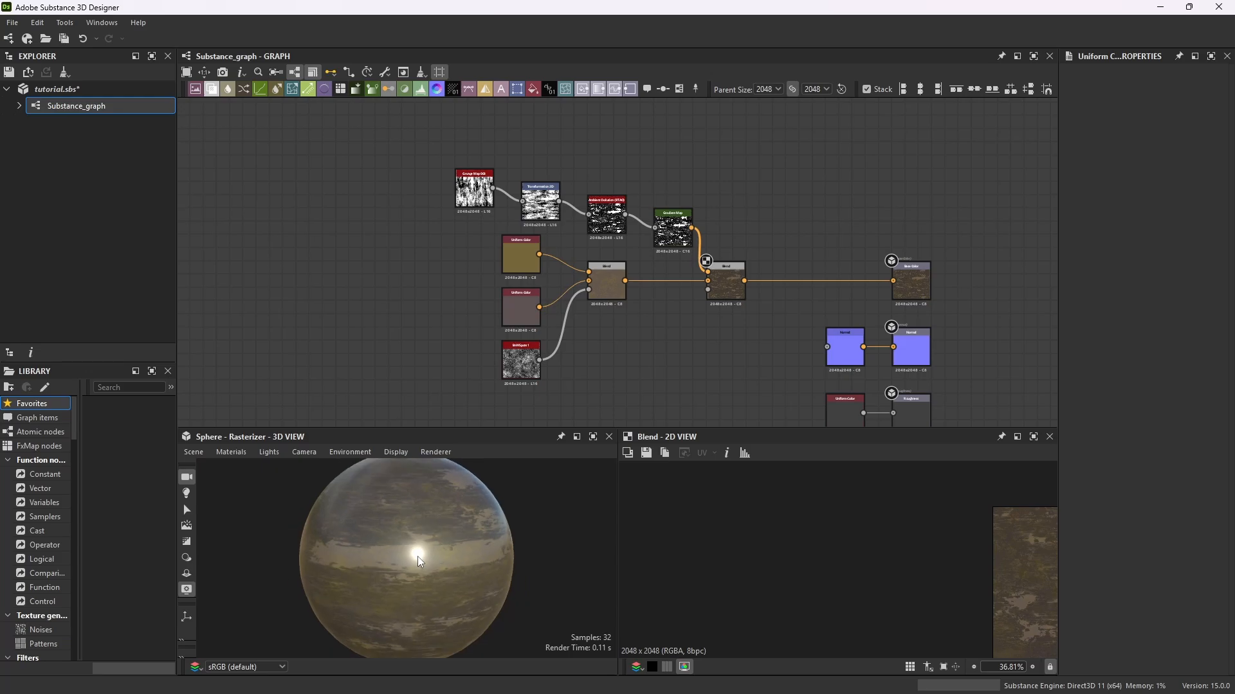
Examine the textured sphere from several angles in a maximized 3D view and restore the layout.
{"action": "left_click", "coordinate": [593, 437]}
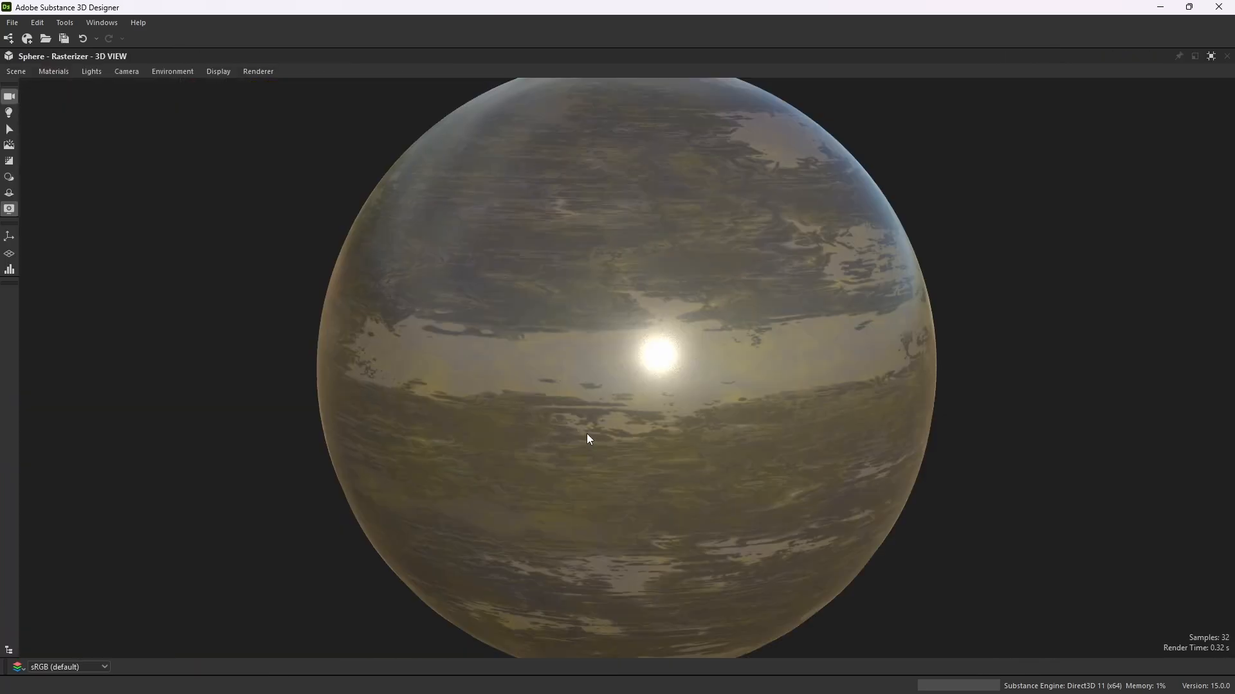
{"action": "left_click_drag", "start_coordinate": [588, 439], "coordinate": [765, 364]}
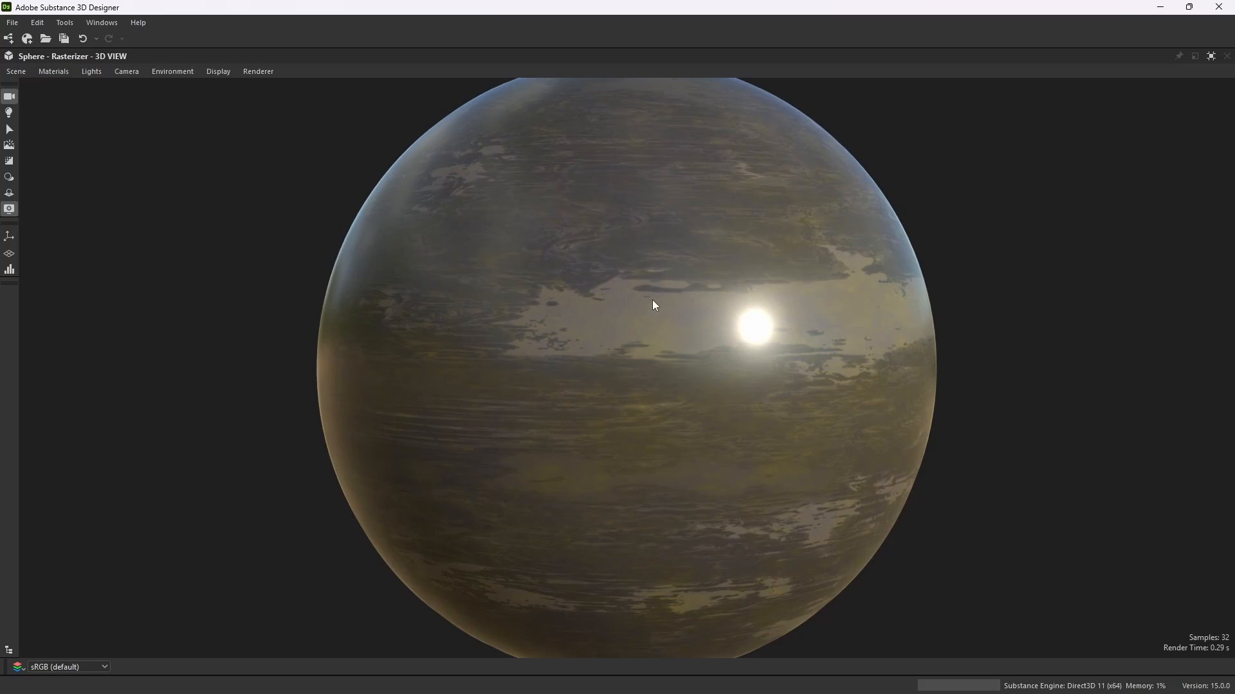
{"action": "left_click_drag", "start_coordinate": [653, 305], "coordinate": [727, 352]}
{"action": "left_click", "coordinate": [1210, 56]}
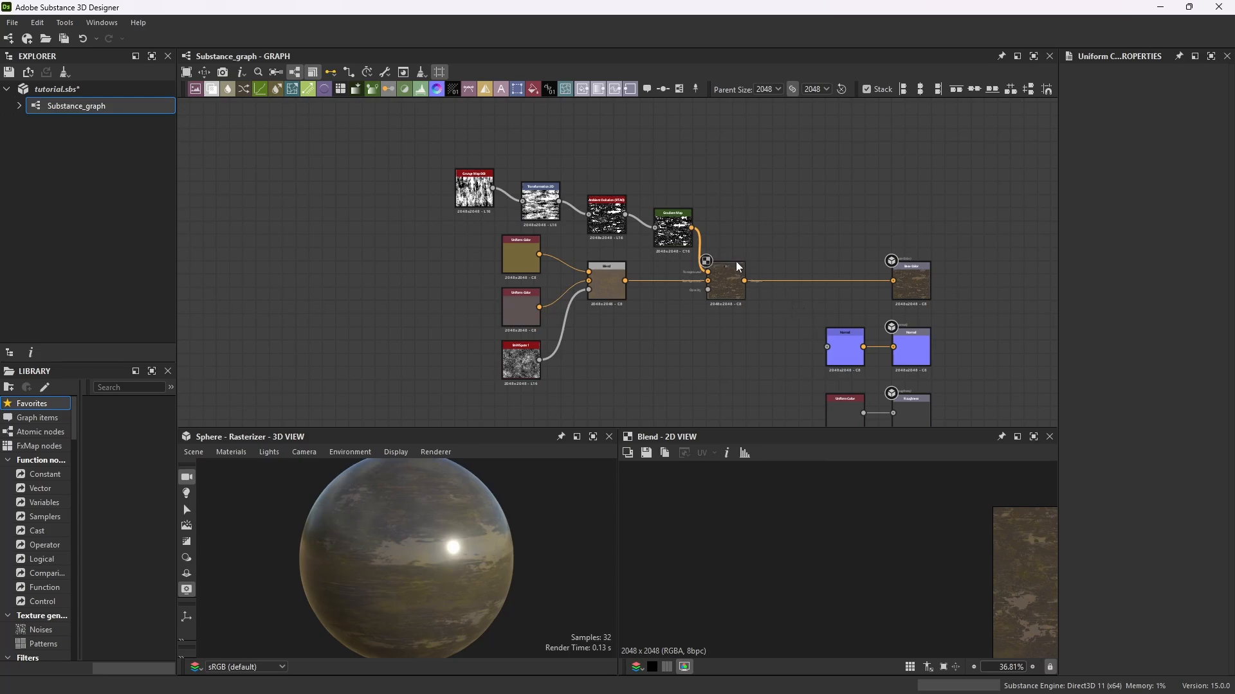
Set the grayscale output color of the Uniform Color node feeding Roughness to 138 and deselect the node.
{"action": "scroll", "coordinate": [724, 267], "scroll_direction": "down", "scroll_amount": 3}
{"action": "scroll", "coordinate": [707, 315], "scroll_direction": "up", "scroll_amount": 2}
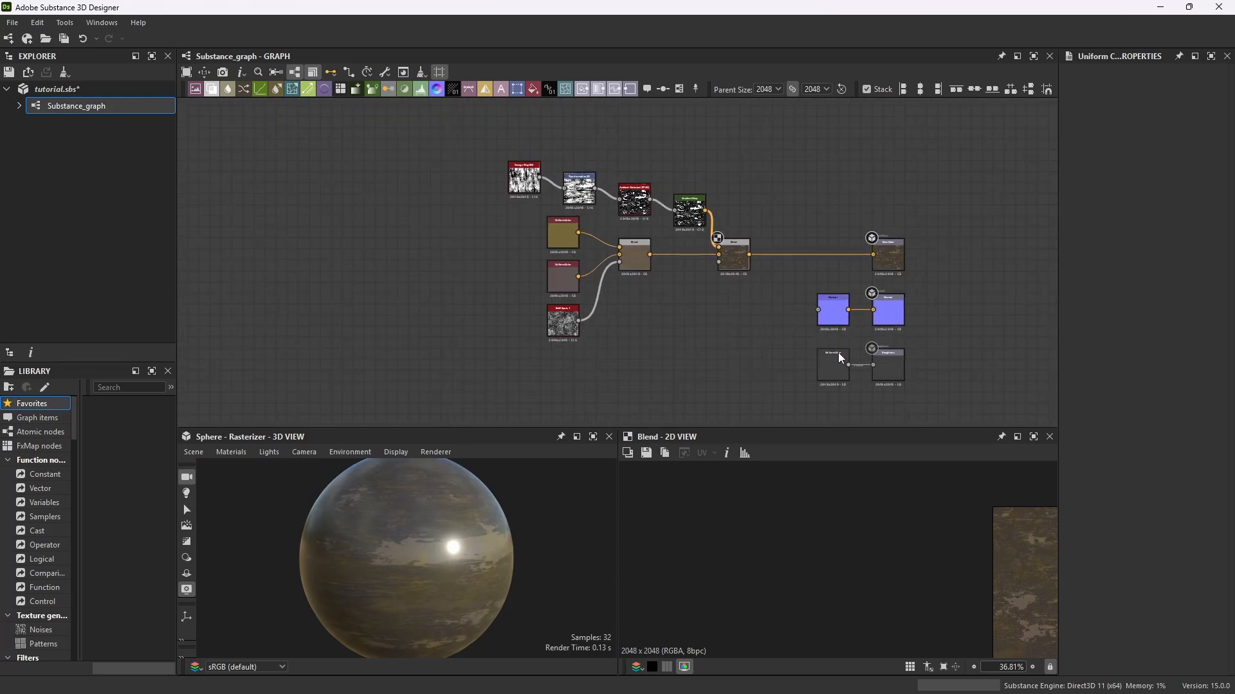
{"action": "scroll", "coordinate": [861, 373], "scroll_direction": "up", "scroll_amount": 5}
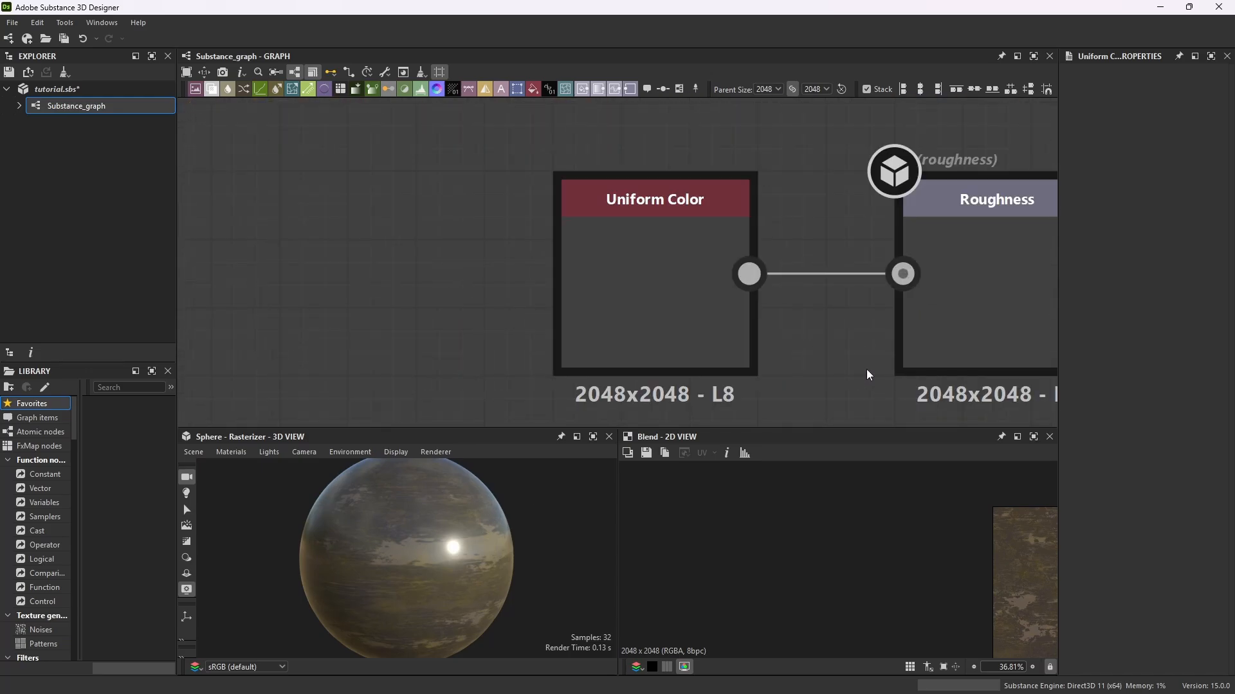
{"action": "double_click", "coordinate": [689, 210]}
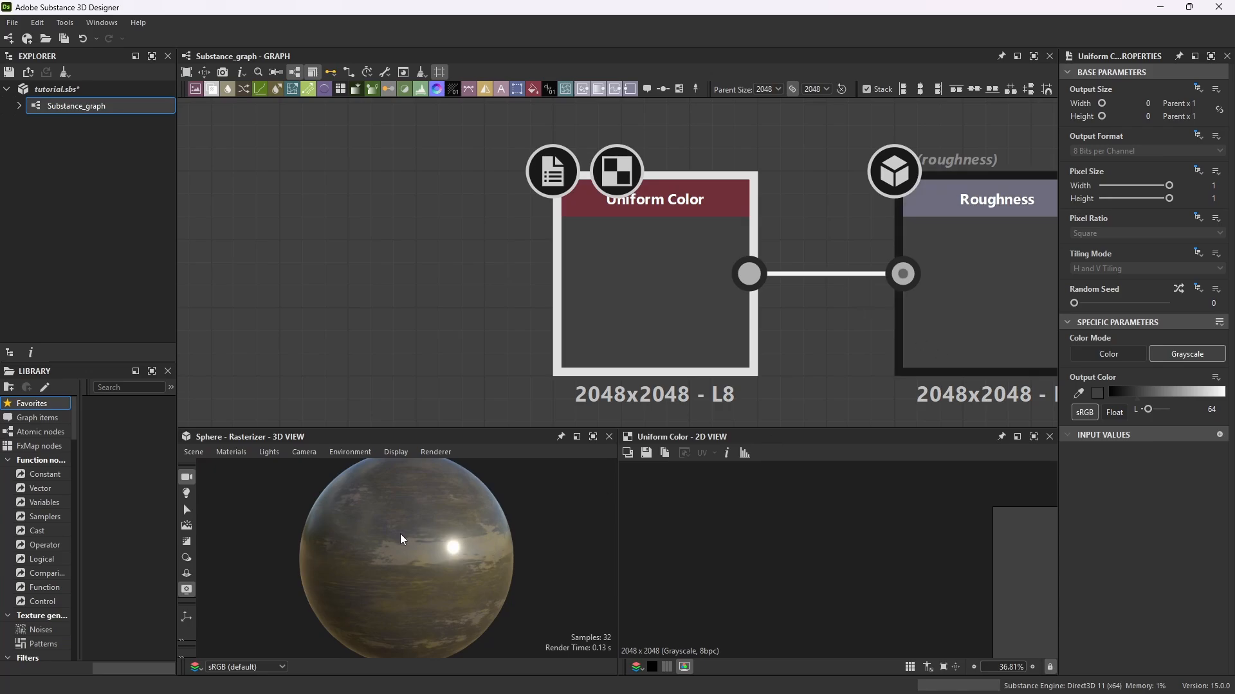
{"action": "left_click", "coordinate": [1181, 393]}
{"action": "left_click", "coordinate": [1177, 393]}
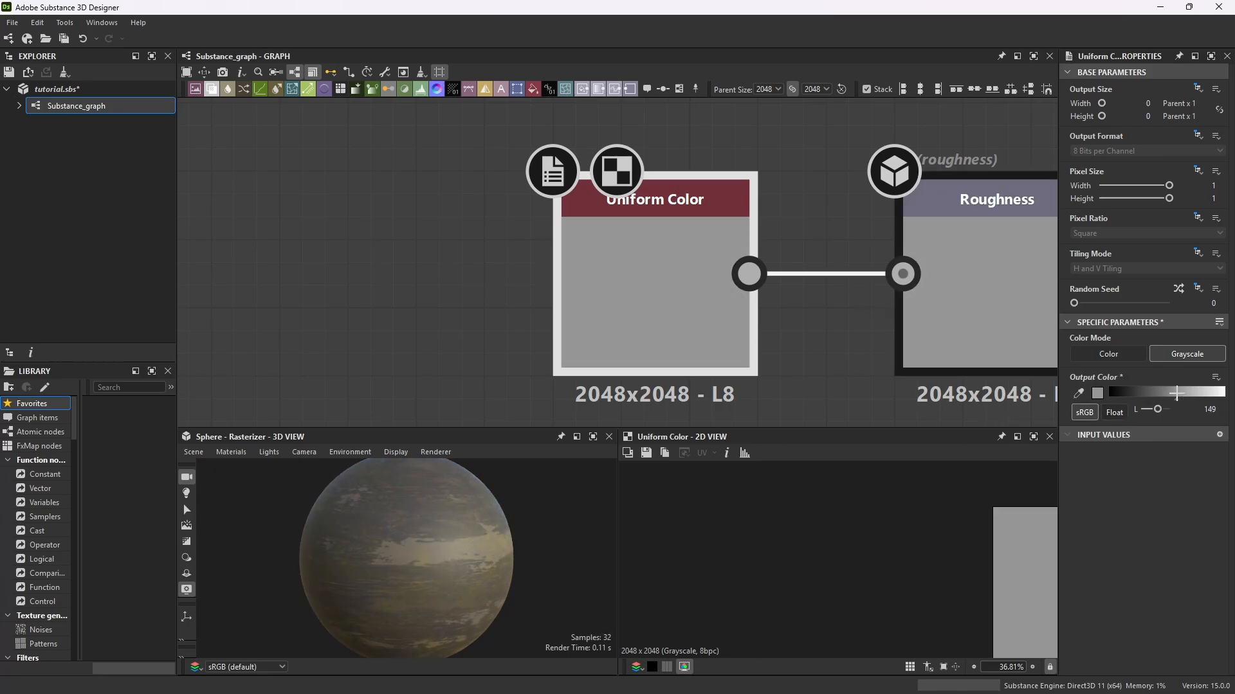
{"action": "left_click", "coordinate": [1167, 393]}
{"action": "left_click", "coordinate": [1173, 393]}
{"action": "left_click", "coordinate": [1171, 393]}
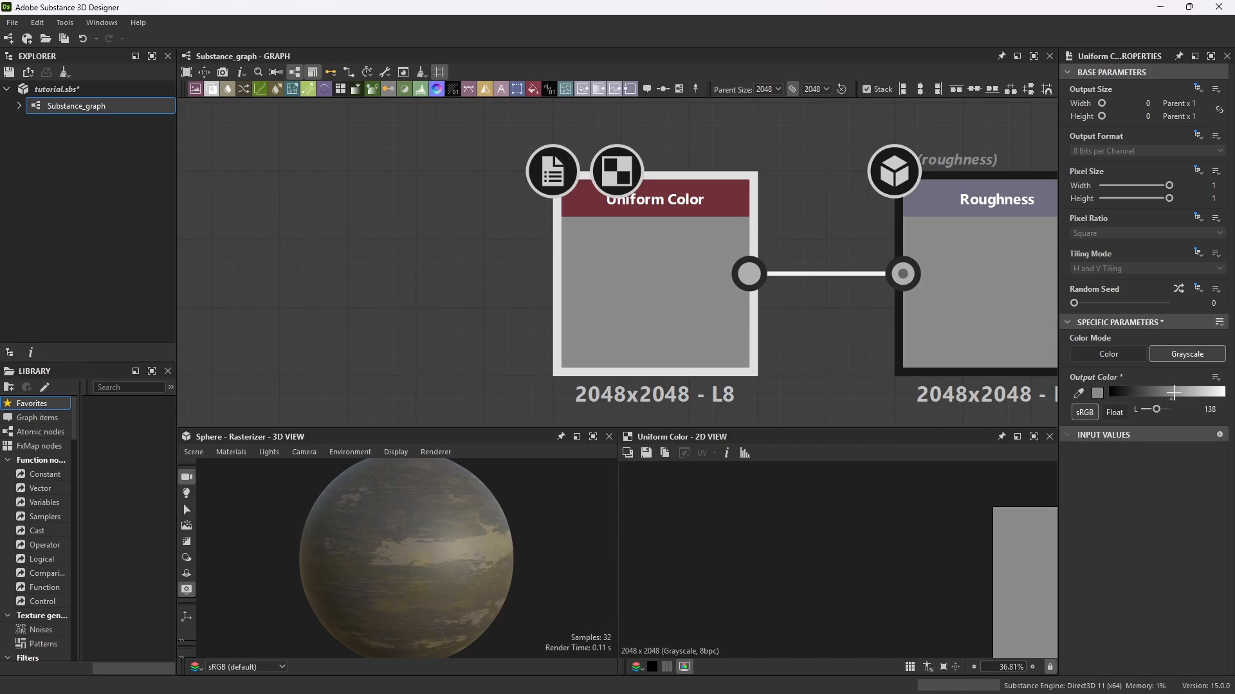
{"action": "left_click", "coordinate": [438, 224]}
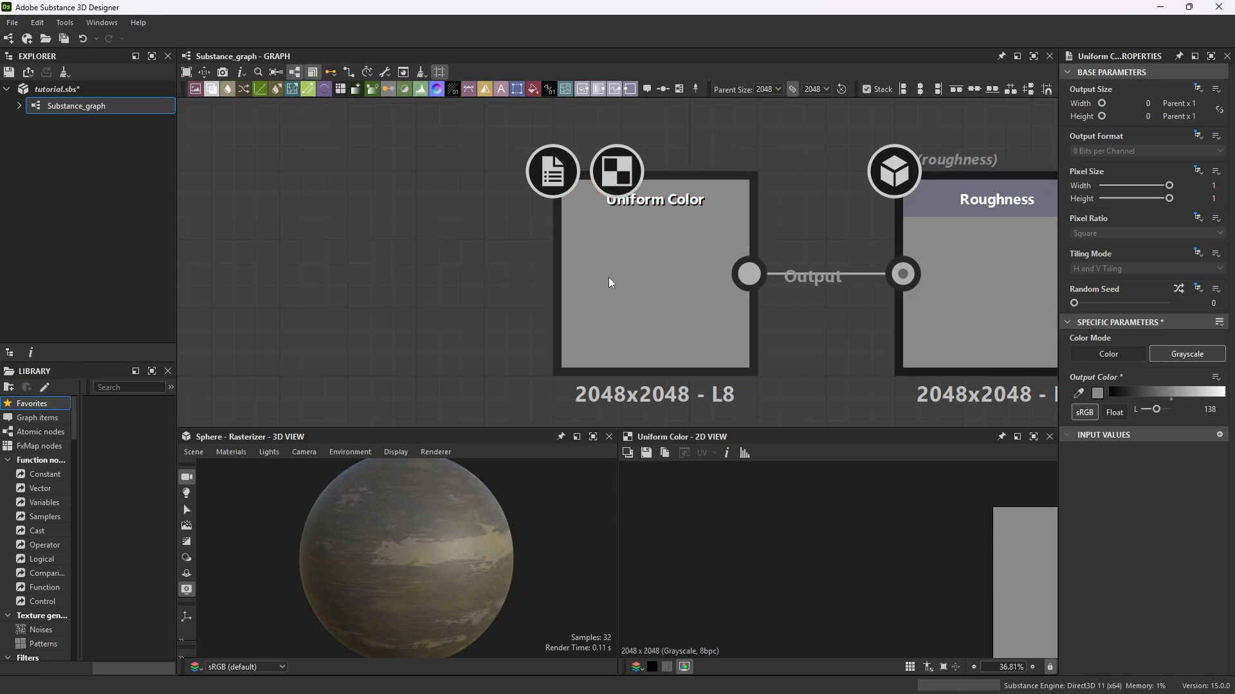
Bring the whole node graph into view and save the tutorial.sbs package.
{"action": "scroll", "coordinate": [608, 276], "scroll_direction": "down", "scroll_amount": 10}
{"action": "scroll", "coordinate": [500, 176], "scroll_direction": "up", "scroll_amount": 4}
{"action": "scroll", "coordinate": [587, 230], "scroll_direction": "down", "scroll_amount": 3}
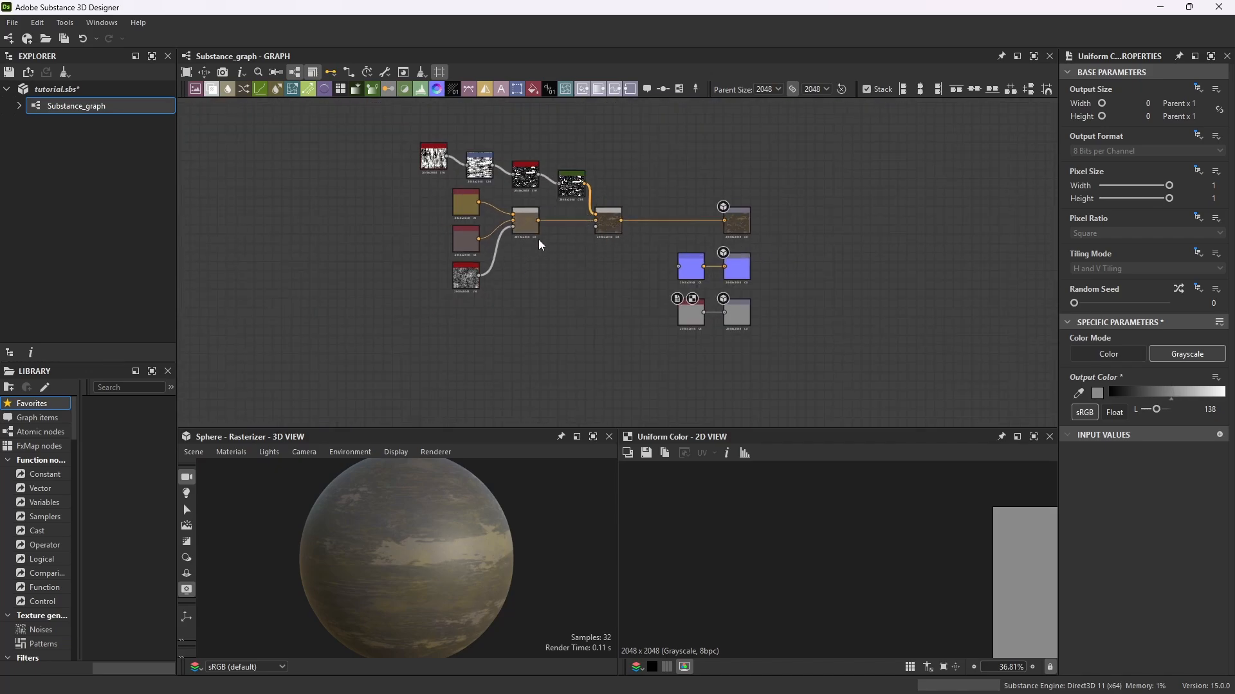
{"action": "scroll", "coordinate": [541, 244], "scroll_direction": "up", "scroll_amount": 1}
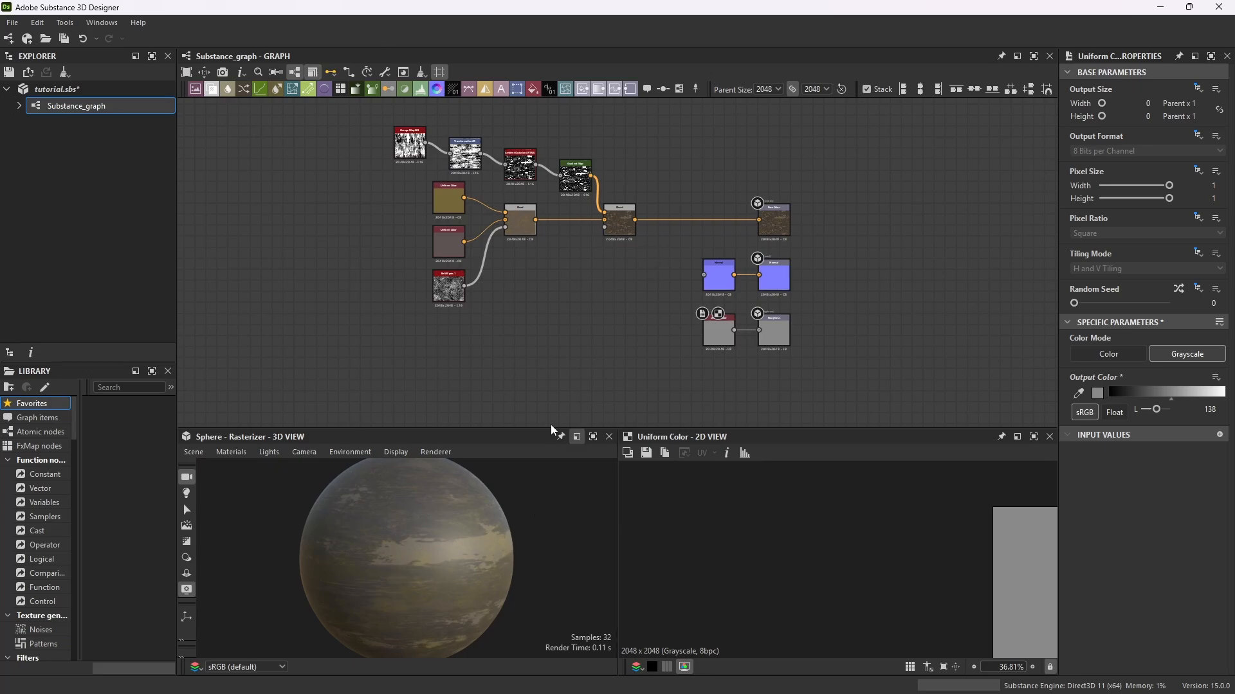
{"action": "key", "text": "ctrl+s"}
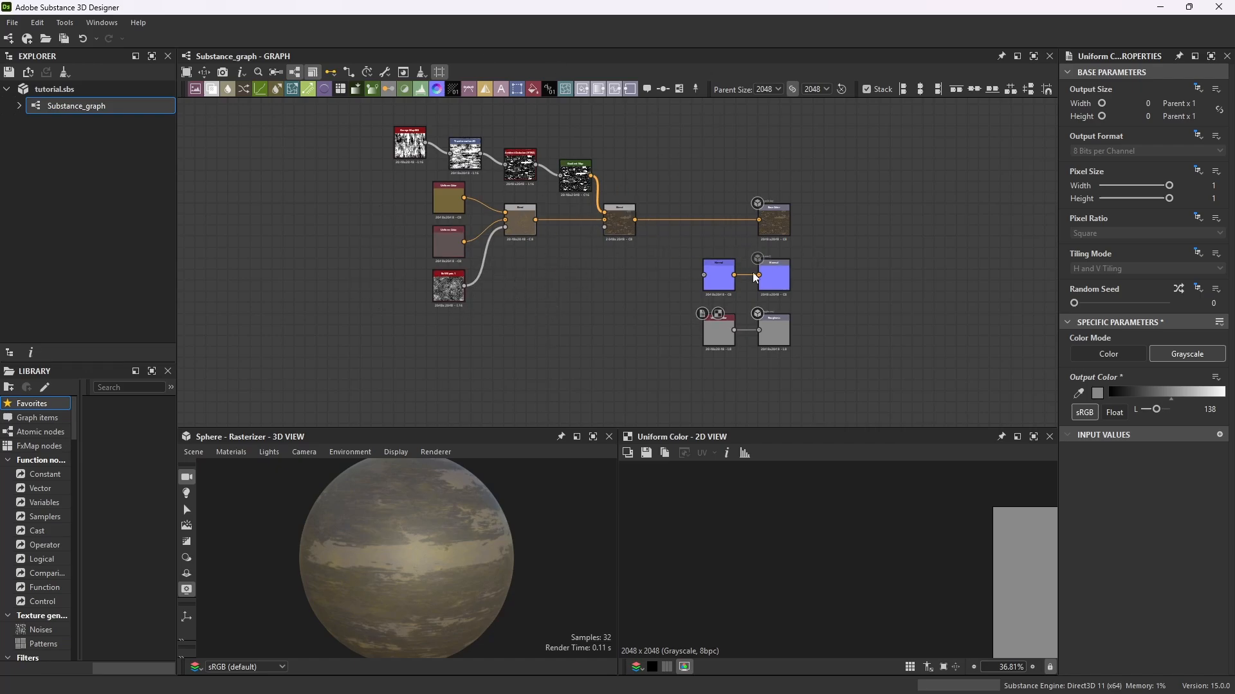
Add a Grunge Galvanic Large node, place it below the BnW Spots 1 node and randomize its random seed.
{"action": "scroll", "coordinate": [780, 283], "scroll_direction": "up", "scroll_amount": 5}
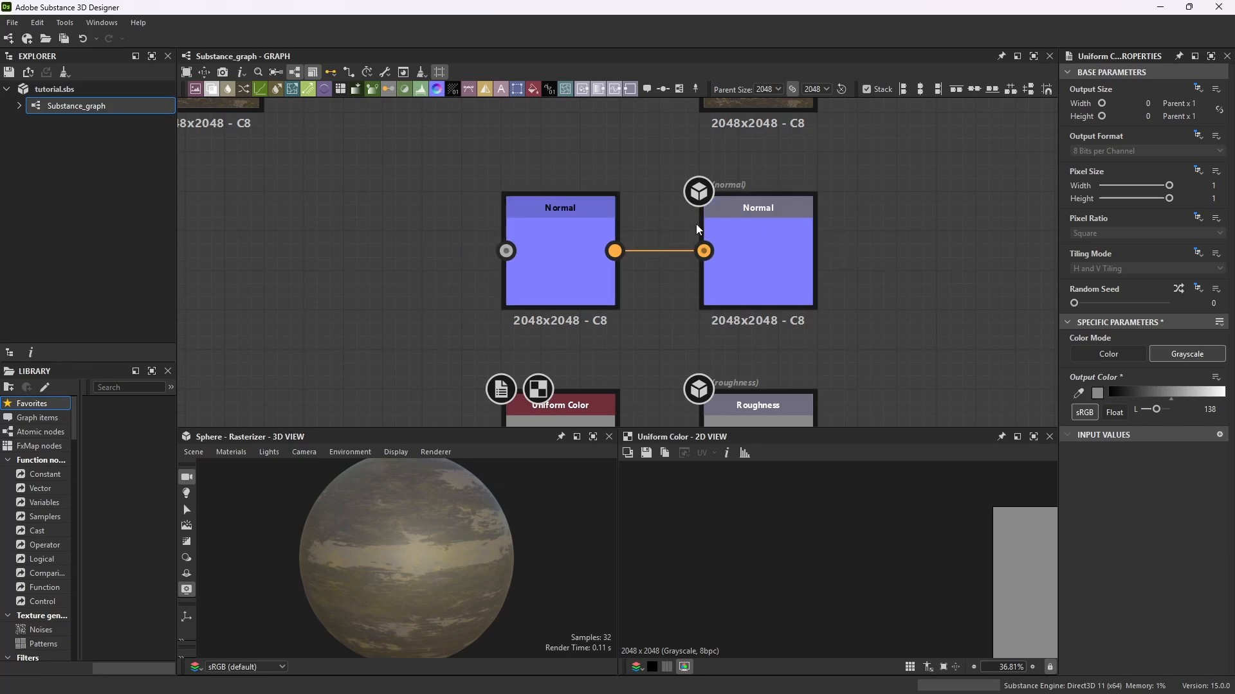
{"action": "scroll", "coordinate": [695, 223], "scroll_direction": "down", "scroll_amount": 5}
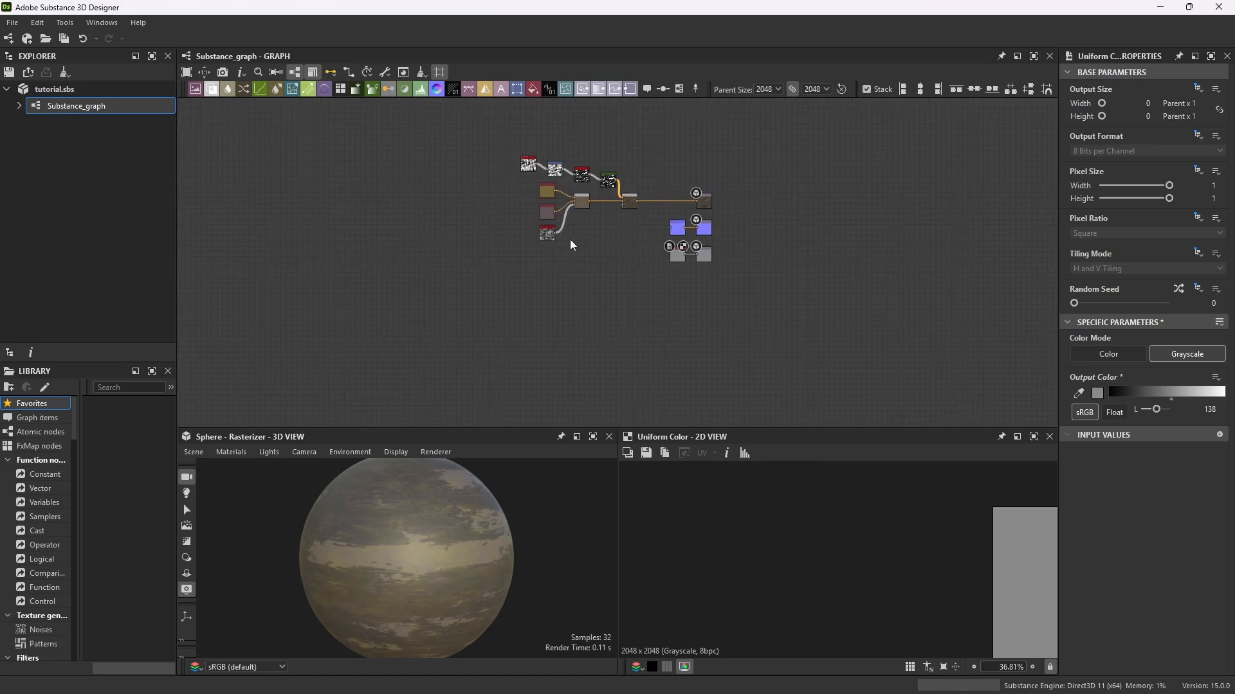
{"action": "scroll", "coordinate": [543, 195], "scroll_direction": "up", "scroll_amount": 4}
{"action": "scroll", "coordinate": [543, 196], "scroll_direction": "up", "scroll_amount": 1}
{"action": "scroll", "coordinate": [735, 199], "scroll_direction": "down", "scroll_amount": 3}
{"action": "scroll", "coordinate": [742, 222], "scroll_direction": "up", "scroll_amount": 2}
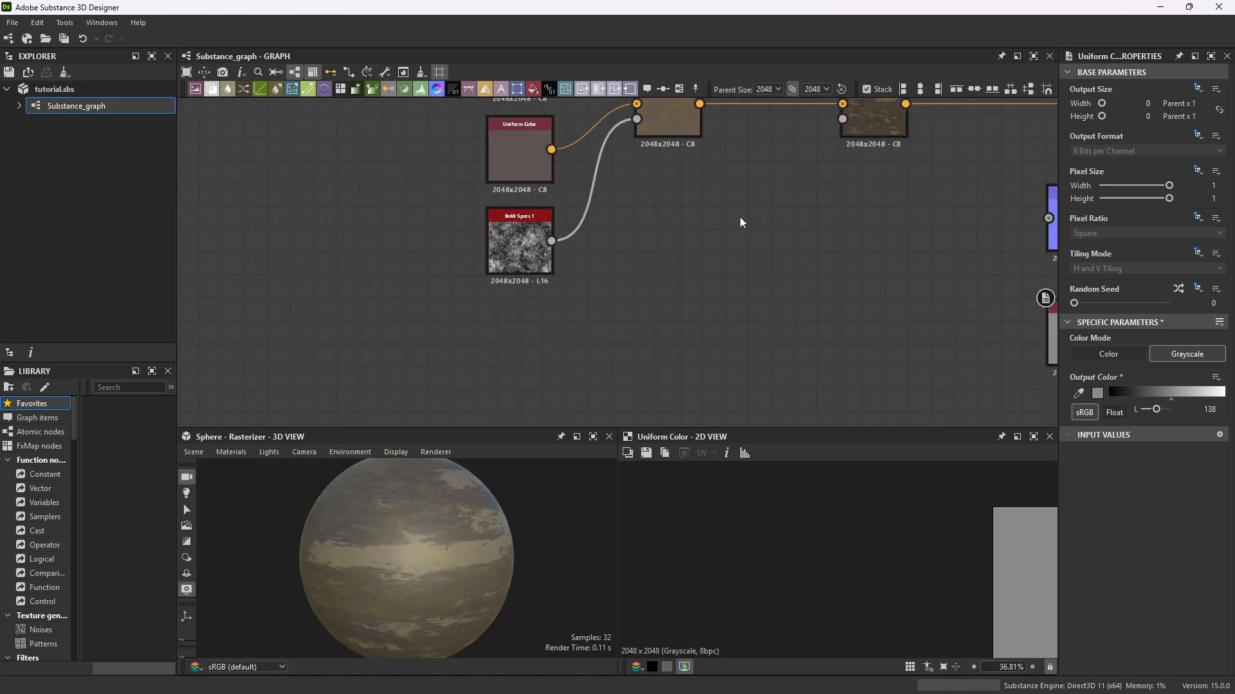
{"action": "scroll", "coordinate": [740, 218], "scroll_direction": "down", "scroll_amount": 1}
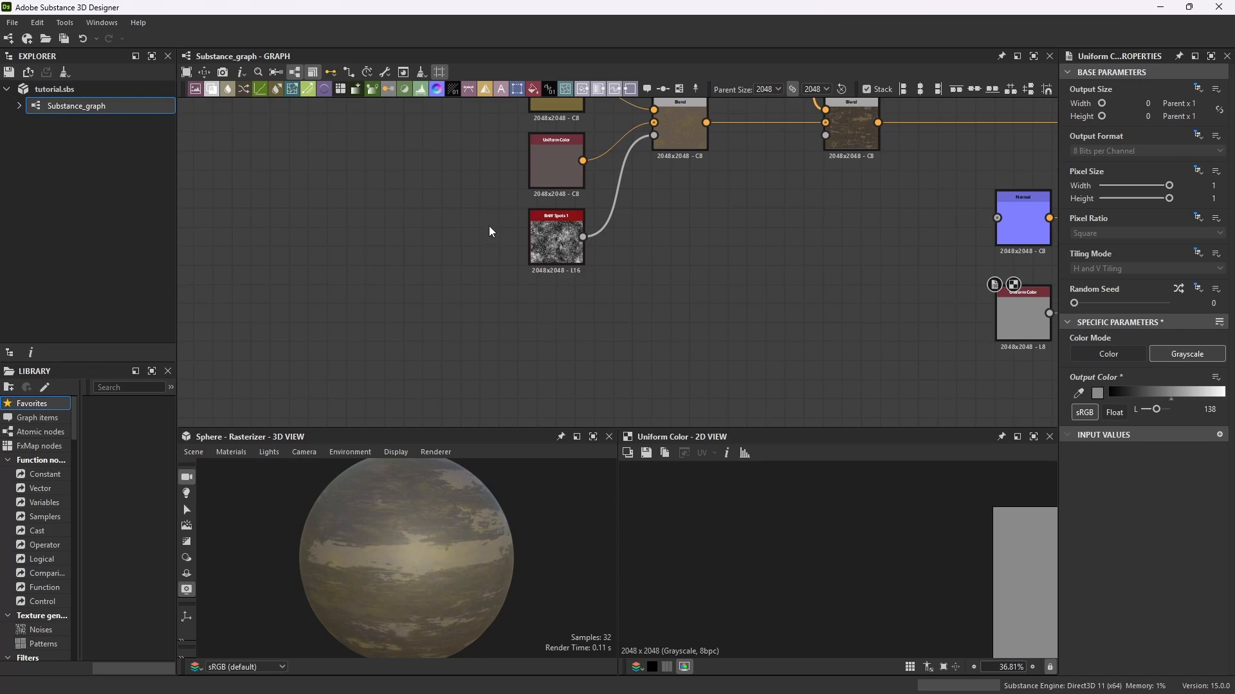
{"action": "key", "text": "space"}
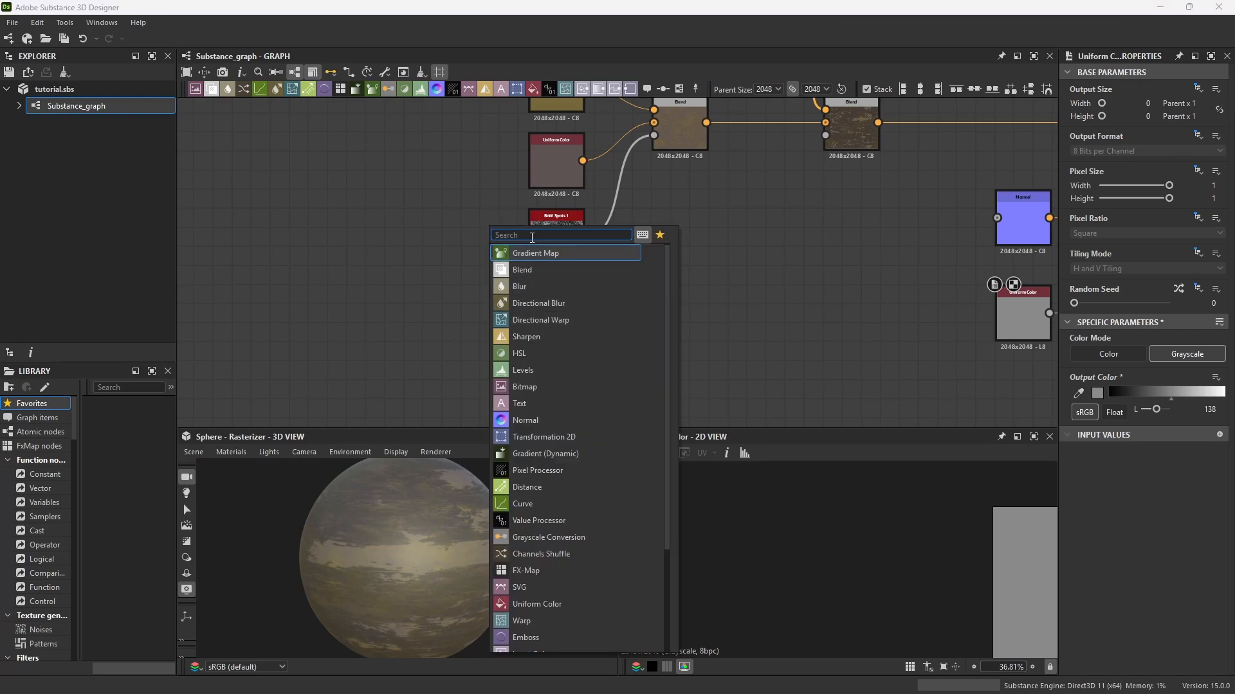
{"action": "type", "text": "noi"}
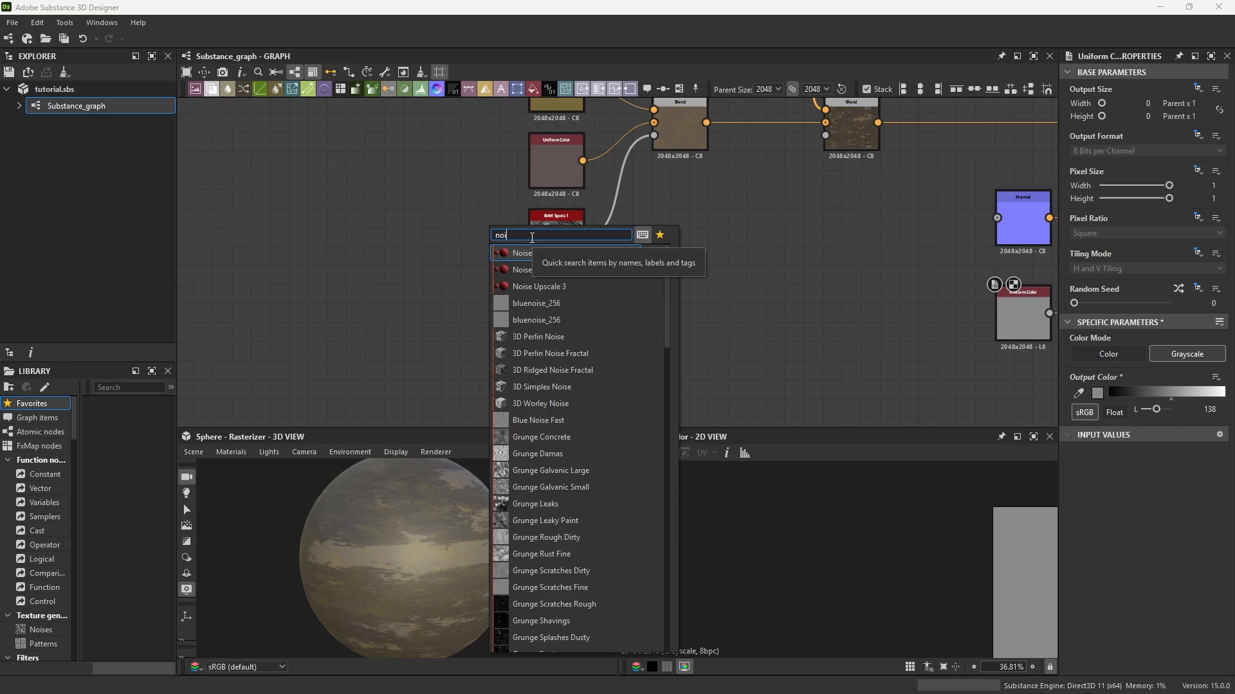
{"action": "type", "text": "se"}
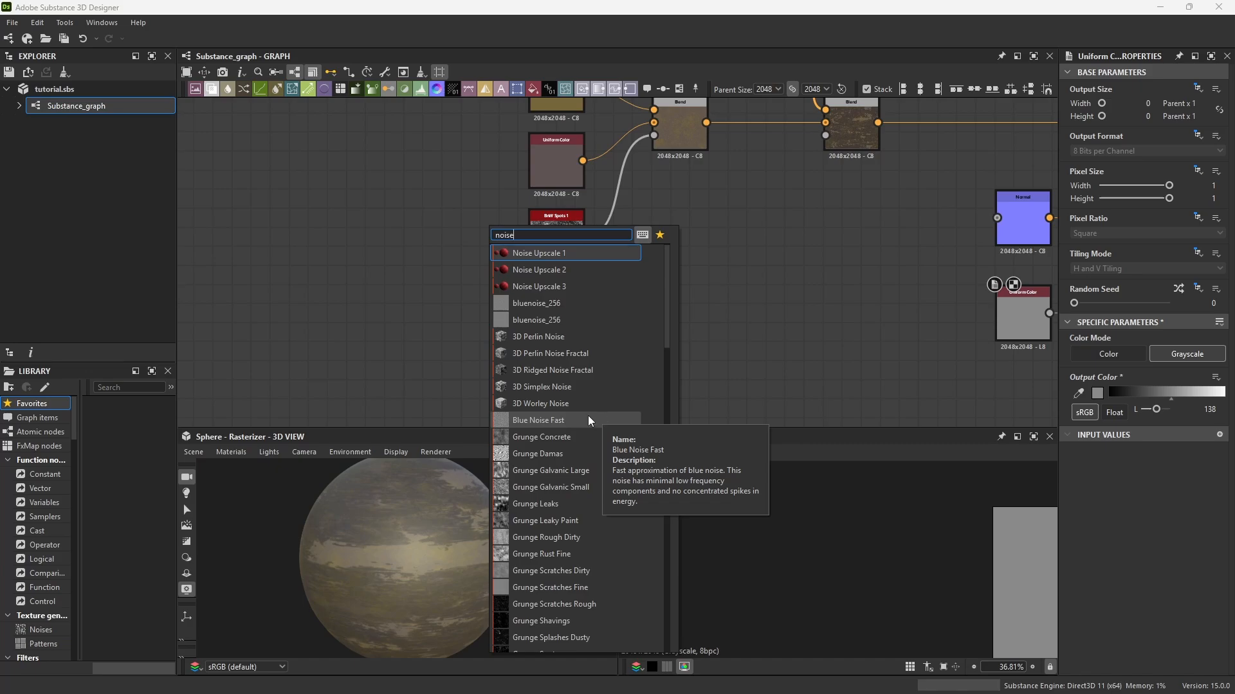
{"action": "scroll", "coordinate": [572, 379], "scroll_direction": "down", "scroll_amount": 2}
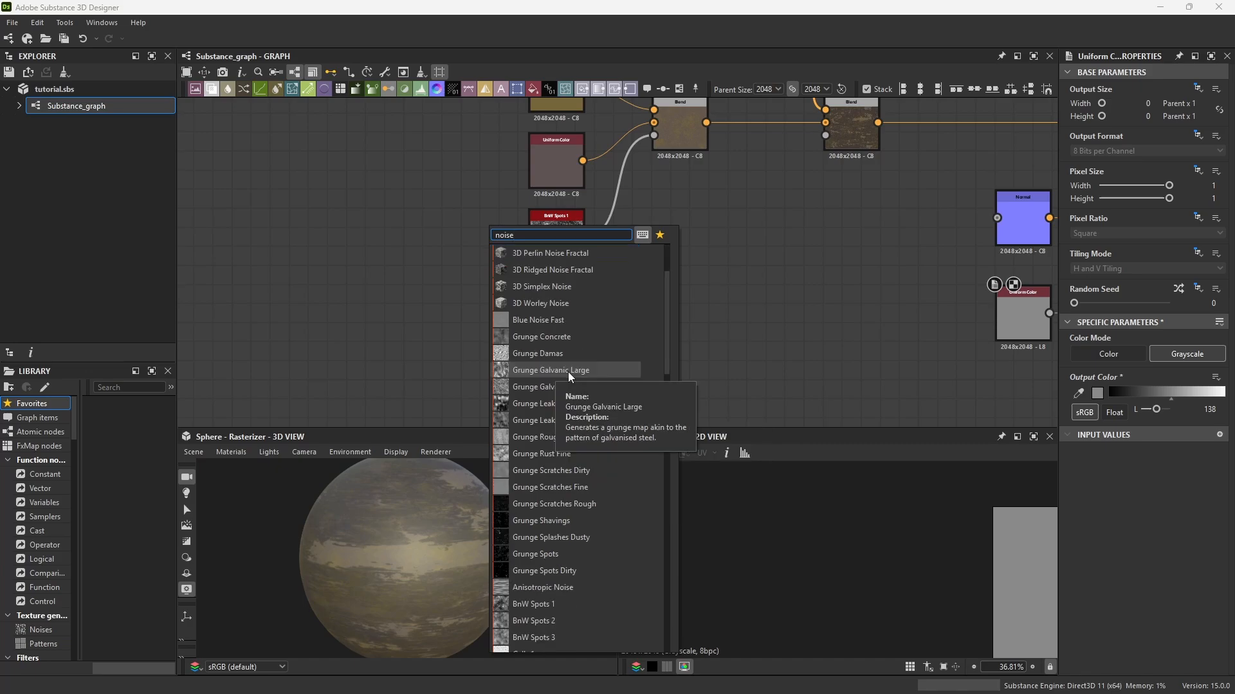
{"action": "left_click", "coordinate": [569, 372]}
{"action": "left_click_drag", "start_coordinate": [493, 198], "coordinate": [559, 312]}
{"action": "left_click", "coordinate": [1178, 288]}
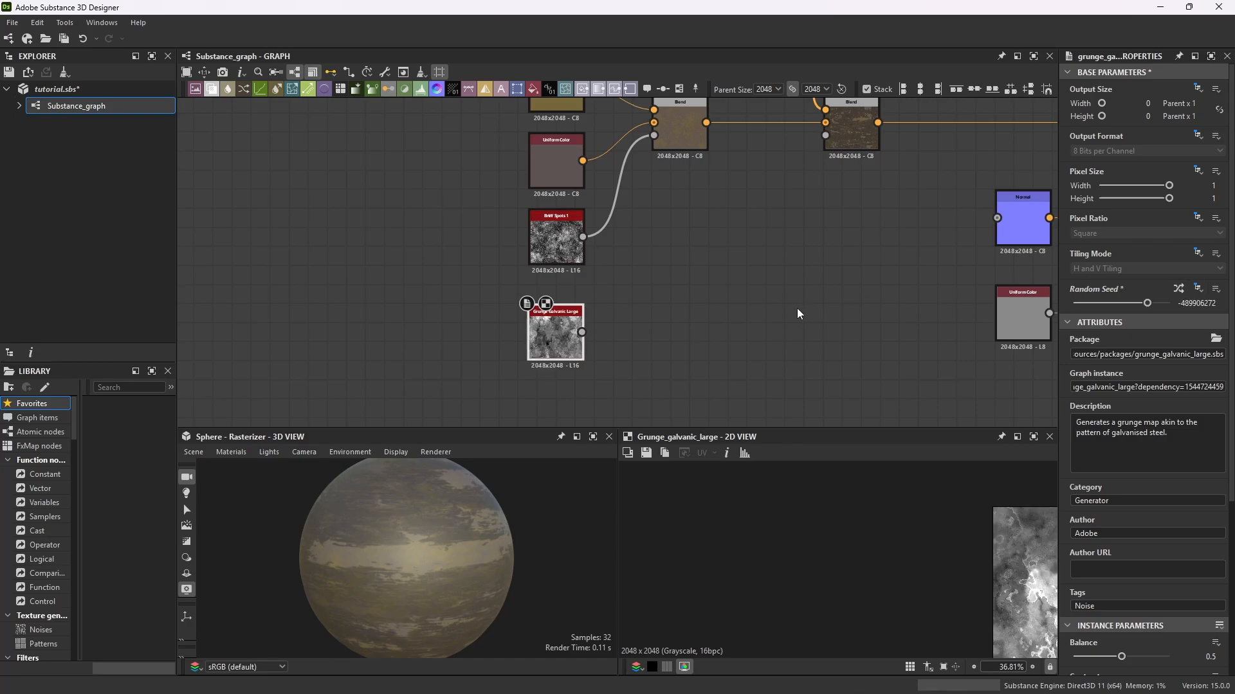
Connect the Grunge Galvanic Large output to the Normal node's input and inspect the sphere in a maximized 3D view.
{"action": "middle_click_drag", "start_coordinate": [797, 313], "coordinate": [717, 264]}
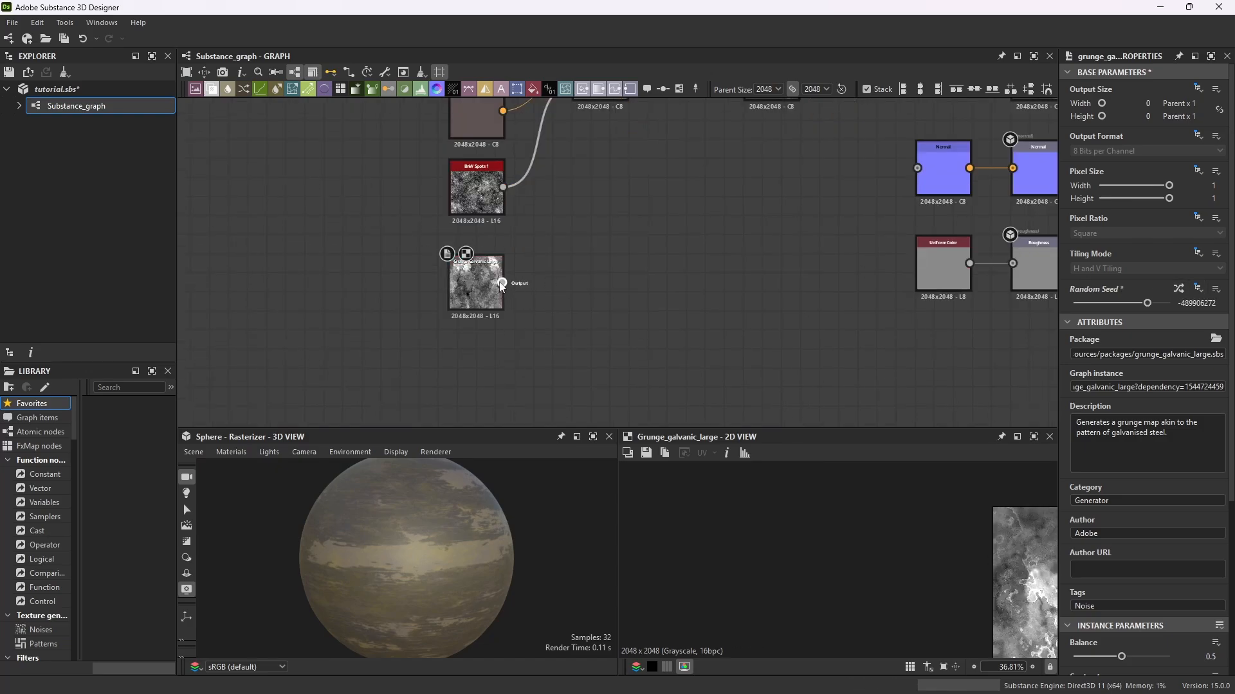
{"action": "left_click_drag", "start_coordinate": [502, 283], "coordinate": [922, 175]}
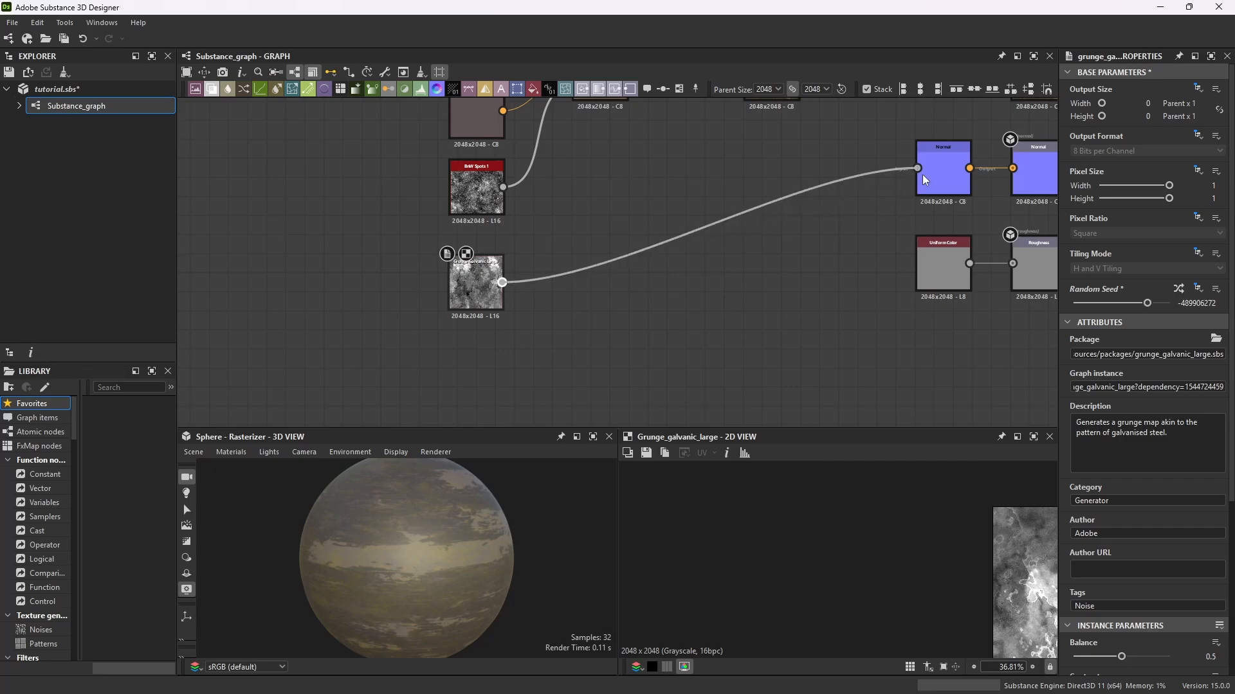
{"action": "scroll", "coordinate": [437, 552], "scroll_direction": "up", "scroll_amount": 2}
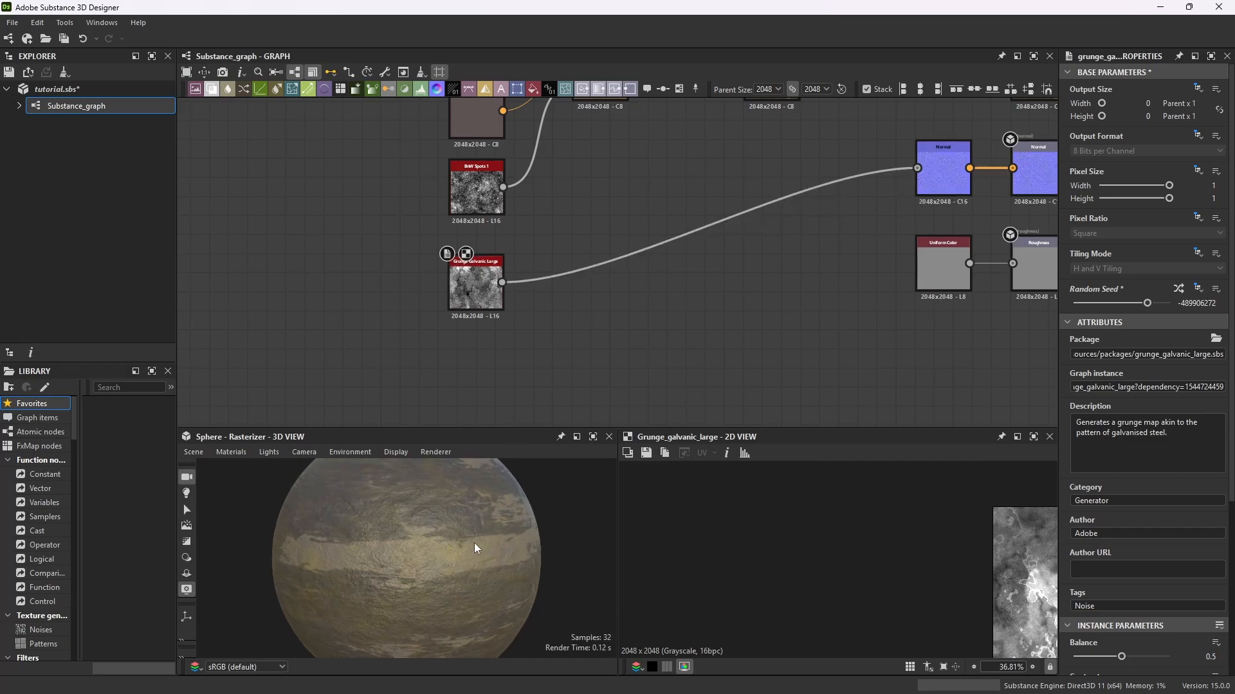
{"action": "left_click", "coordinate": [593, 437]}
{"action": "left_click_drag", "start_coordinate": [573, 454], "coordinate": [756, 393]}
{"action": "scroll", "coordinate": [729, 352], "scroll_direction": "down", "scroll_amount": 3}
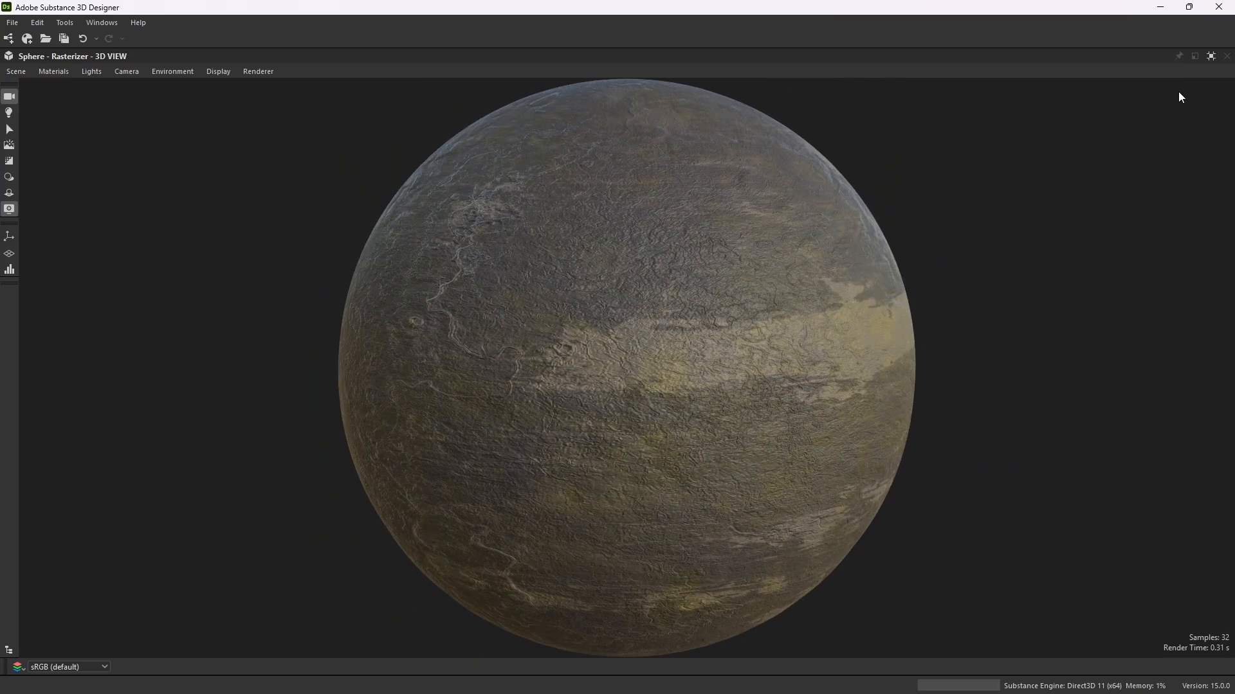
{"action": "left_click", "coordinate": [1212, 58]}
Show the Normal output node in the 2D view and examine the bump detail there, in the graph and on the sphere.
{"action": "scroll", "coordinate": [976, 152], "scroll_direction": "up", "scroll_amount": 8}
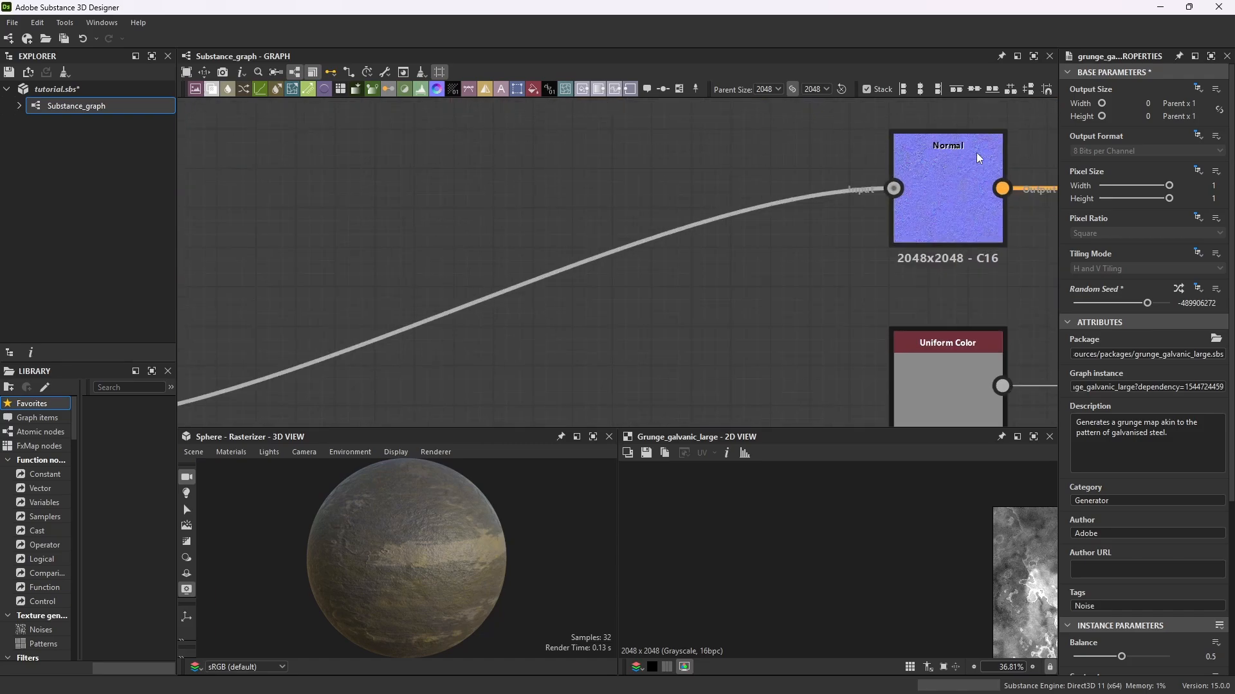
{"action": "scroll", "coordinate": [704, 252], "scroll_direction": "down", "scroll_amount": 4}
{"action": "scroll", "coordinate": [956, 246], "scroll_direction": "up", "scroll_amount": 3}
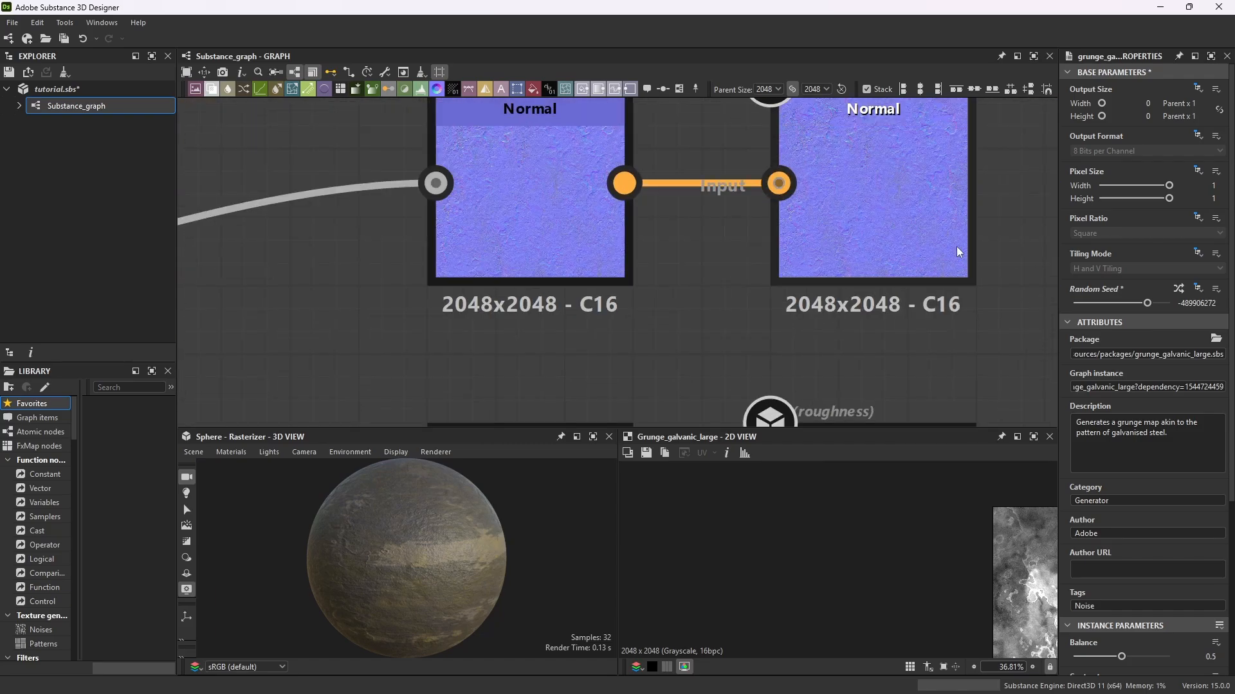
{"action": "double_click", "coordinate": [903, 126]}
{"action": "scroll", "coordinate": [848, 554], "scroll_direction": "up", "scroll_amount": 10}
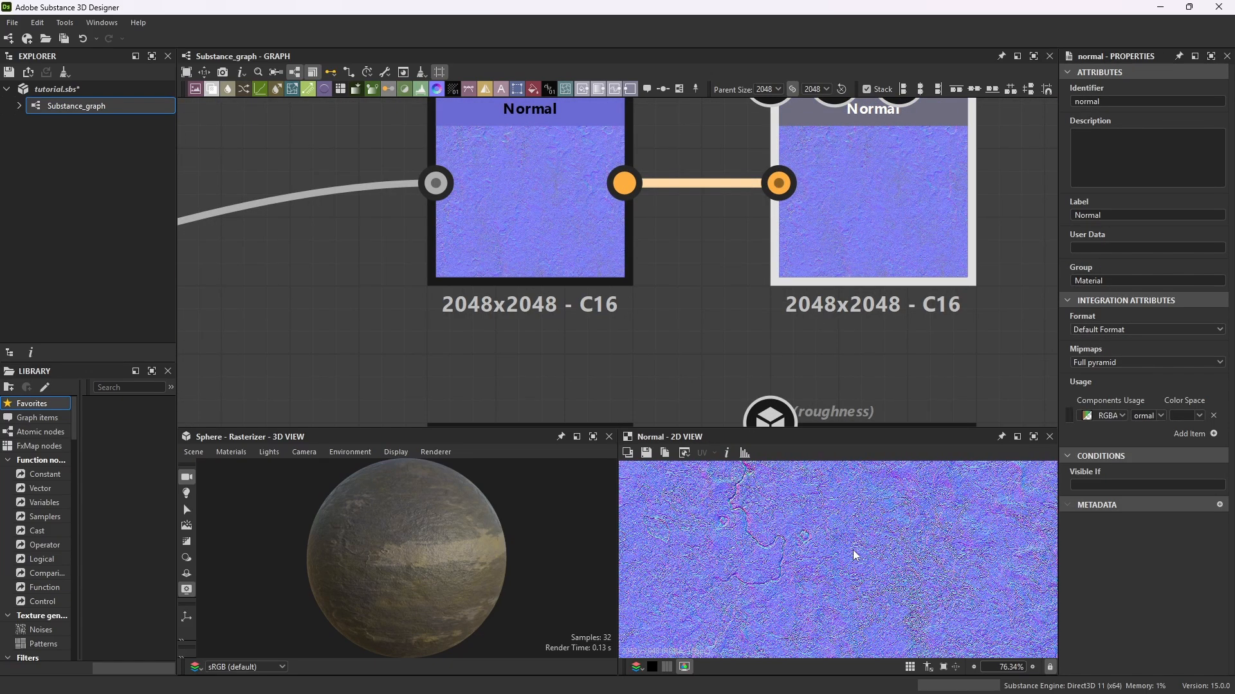
{"action": "scroll", "coordinate": [846, 543], "scroll_direction": "down", "scroll_amount": 2}
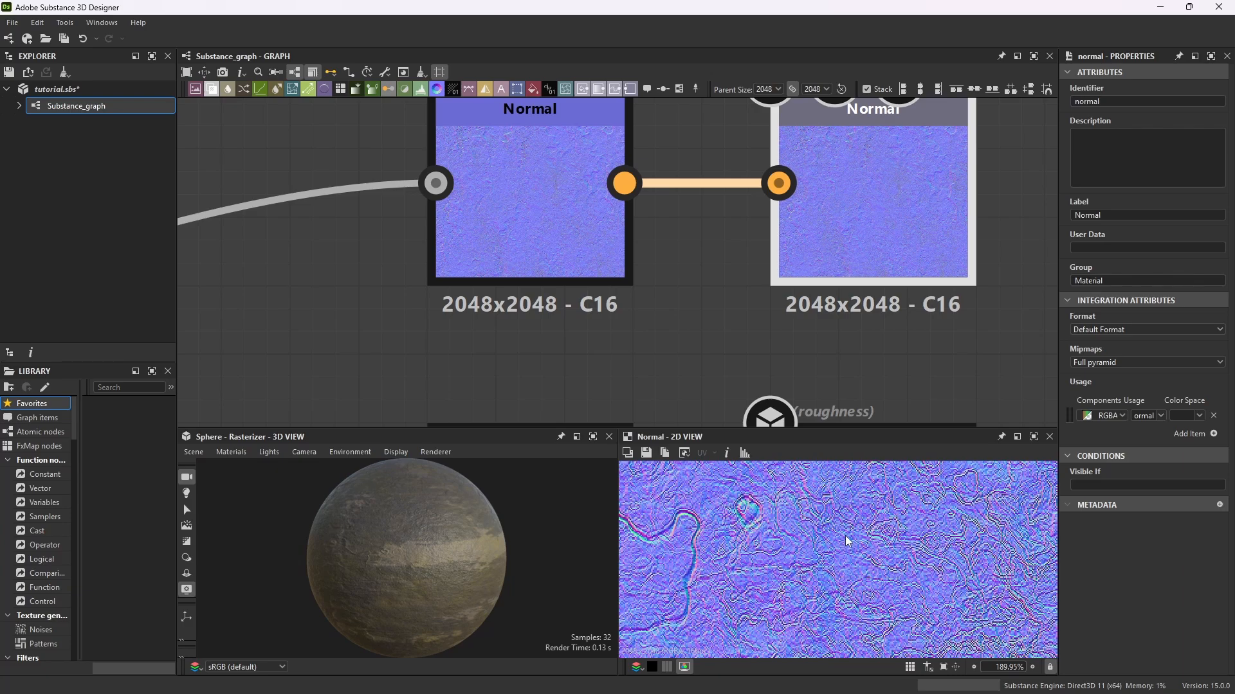
{"action": "scroll", "coordinate": [650, 325], "scroll_direction": "down", "scroll_amount": 8}
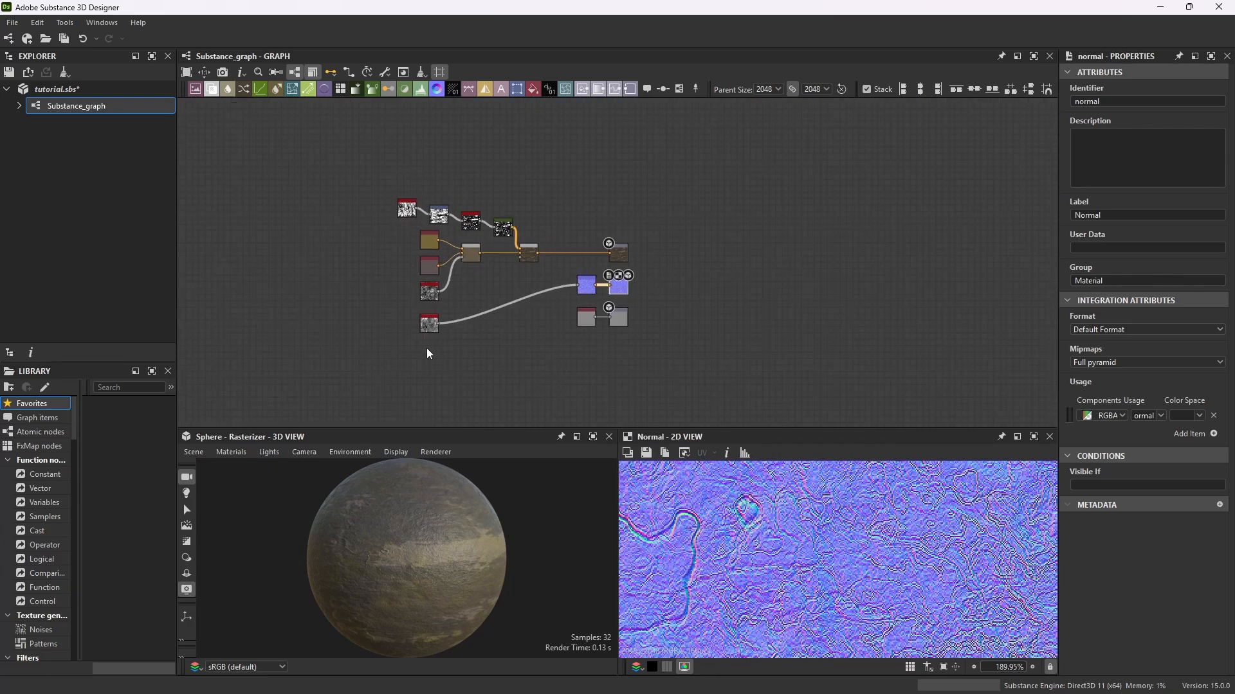
{"action": "scroll", "coordinate": [450, 309], "scroll_direction": "up", "scroll_amount": 3}
{"action": "scroll", "coordinate": [479, 303], "scroll_direction": "up", "scroll_amount": 1}
{"action": "scroll", "coordinate": [512, 276], "scroll_direction": "down", "scroll_amount": 4}
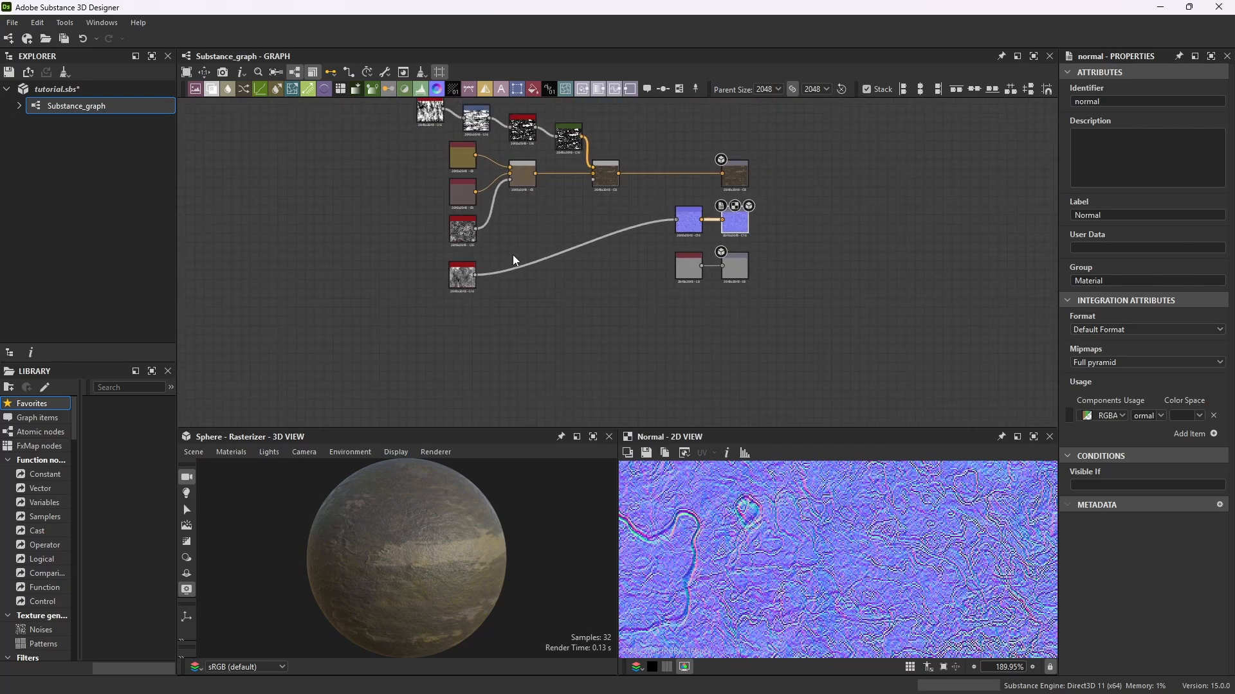
{"action": "scroll", "coordinate": [524, 232], "scroll_direction": "up", "scroll_amount": 1}
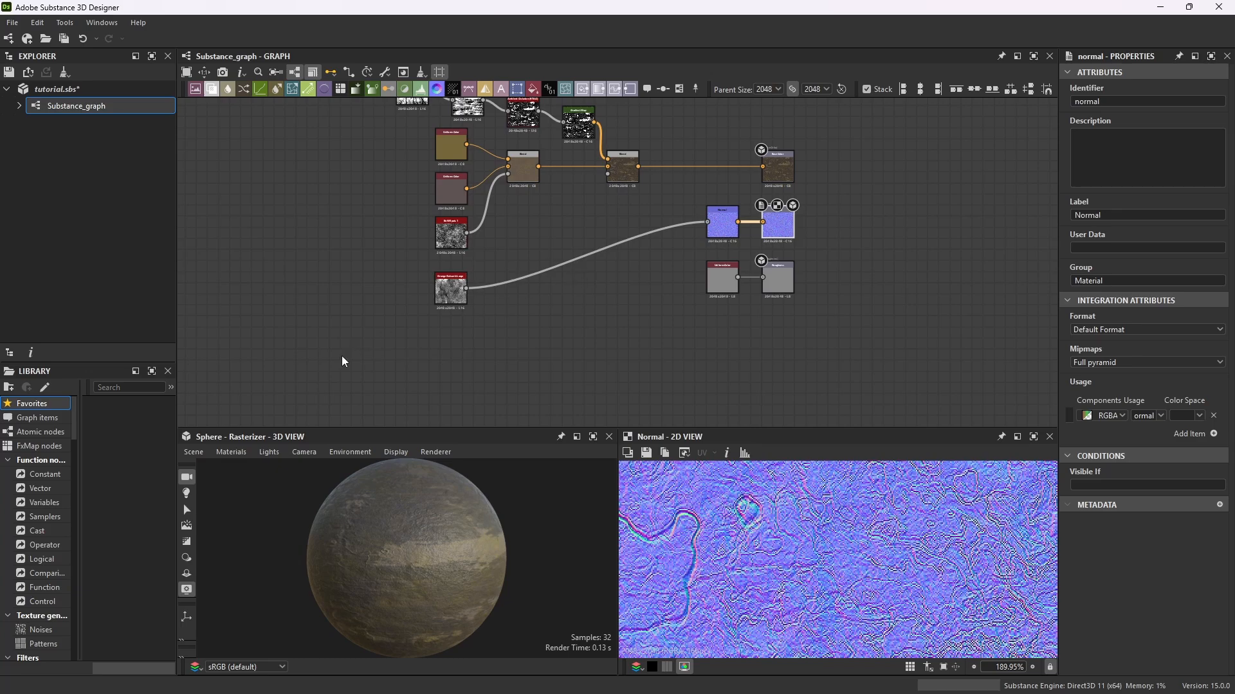
{"action": "scroll", "coordinate": [435, 562], "scroll_direction": "up", "scroll_amount": 5}
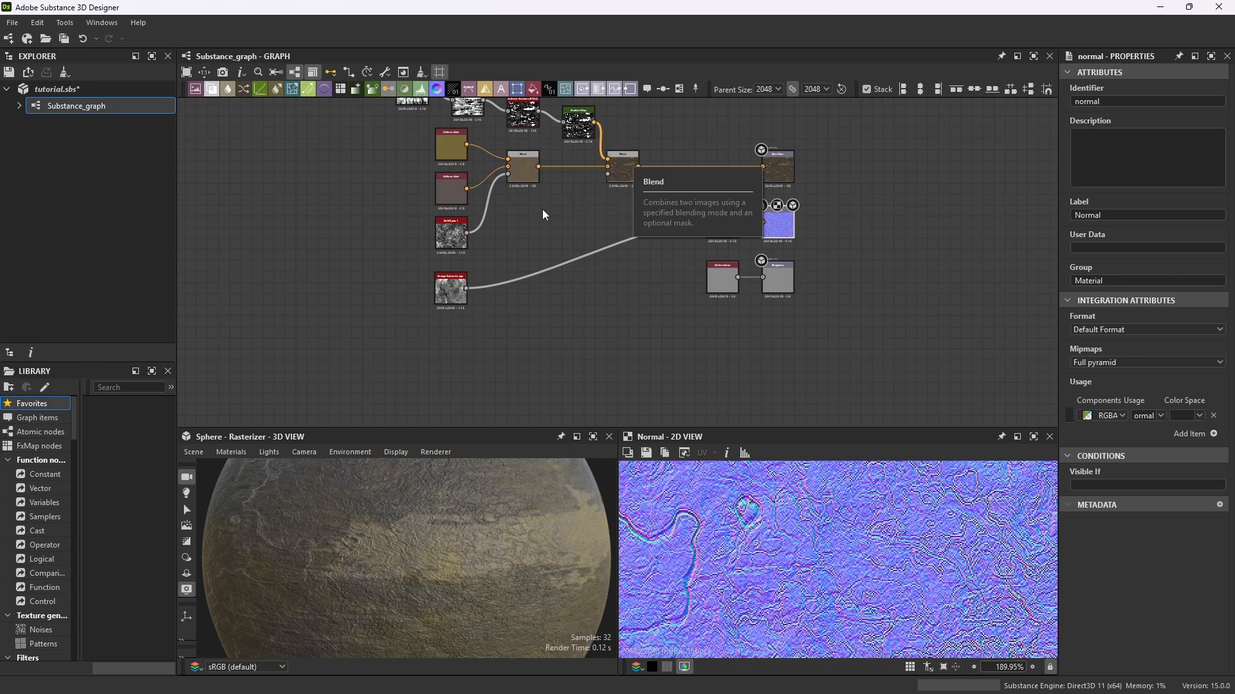
Add an Ambient Occlusion (RTAO) node and connect the Grunge Galvanic Large output to its input.
{"action": "key", "text": "space"}
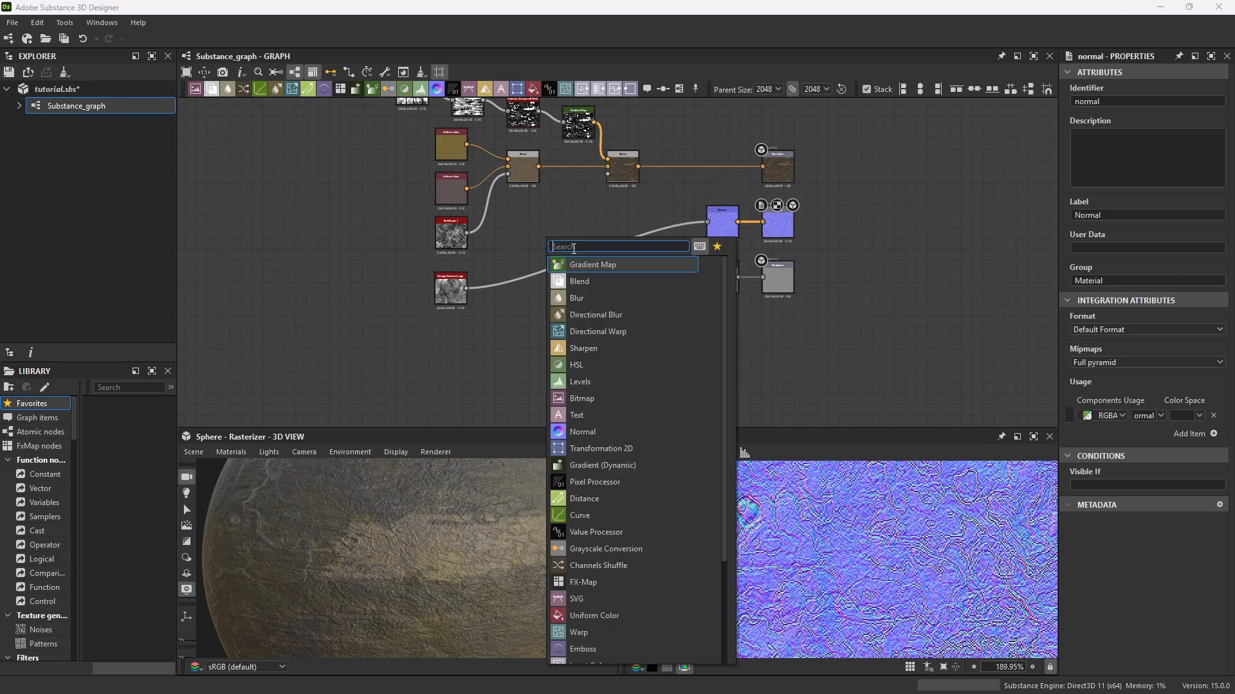
{"action": "type", "text": "r"}
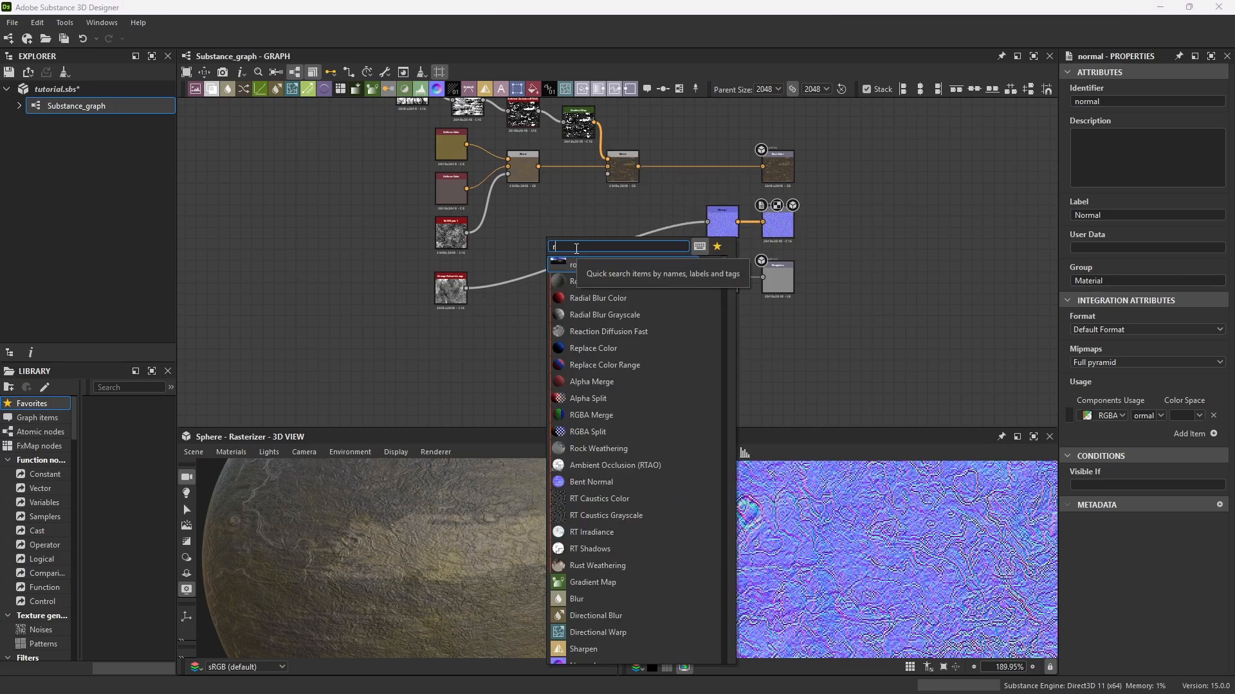
{"action": "key", "text": "BackSpace"}
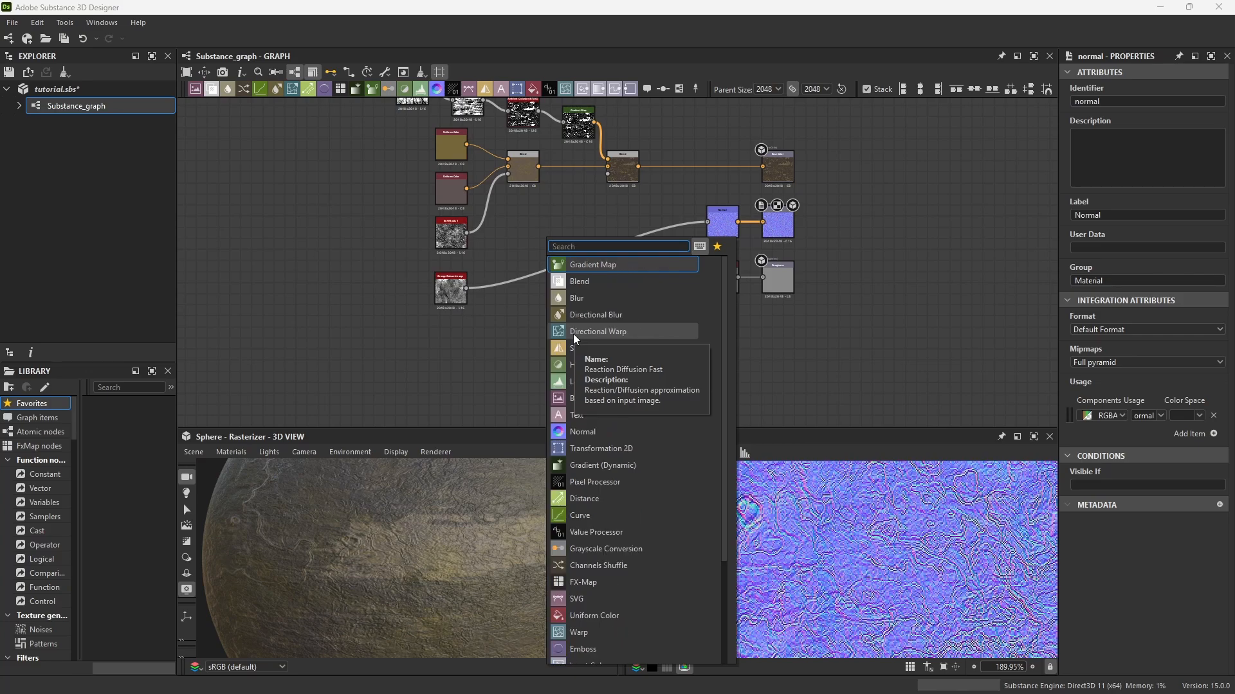
{"action": "type", "text": "rtao"}
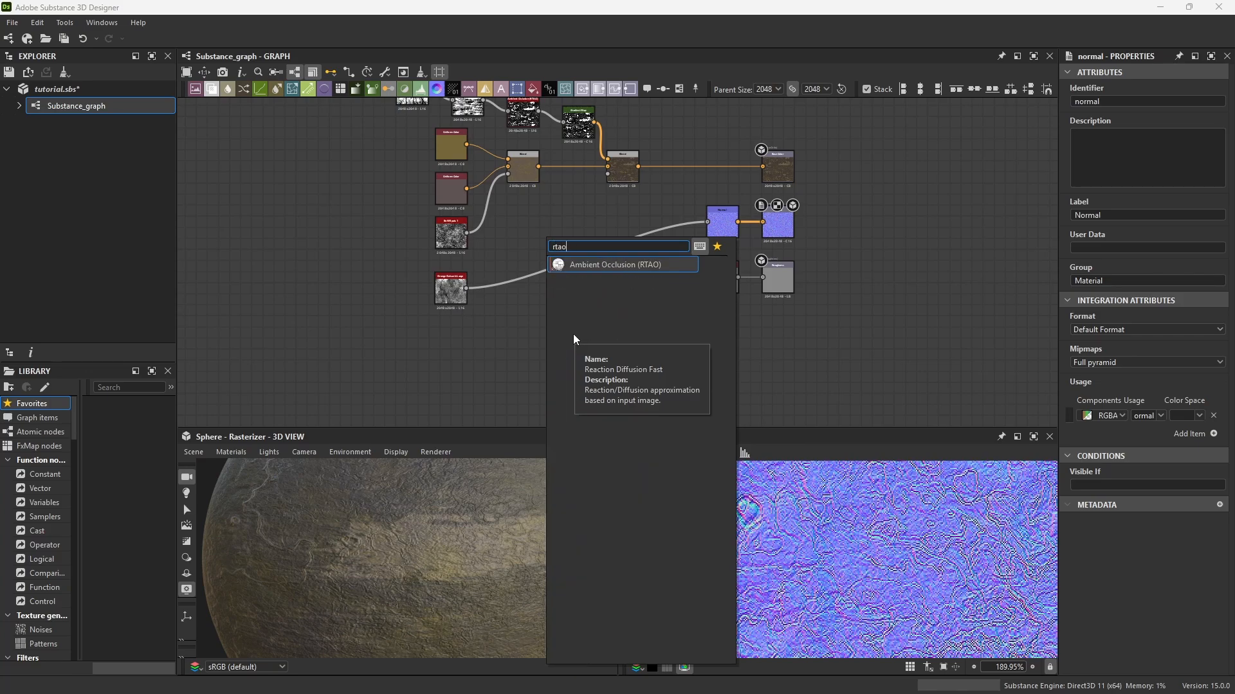
{"action": "left_click", "coordinate": [624, 265]}
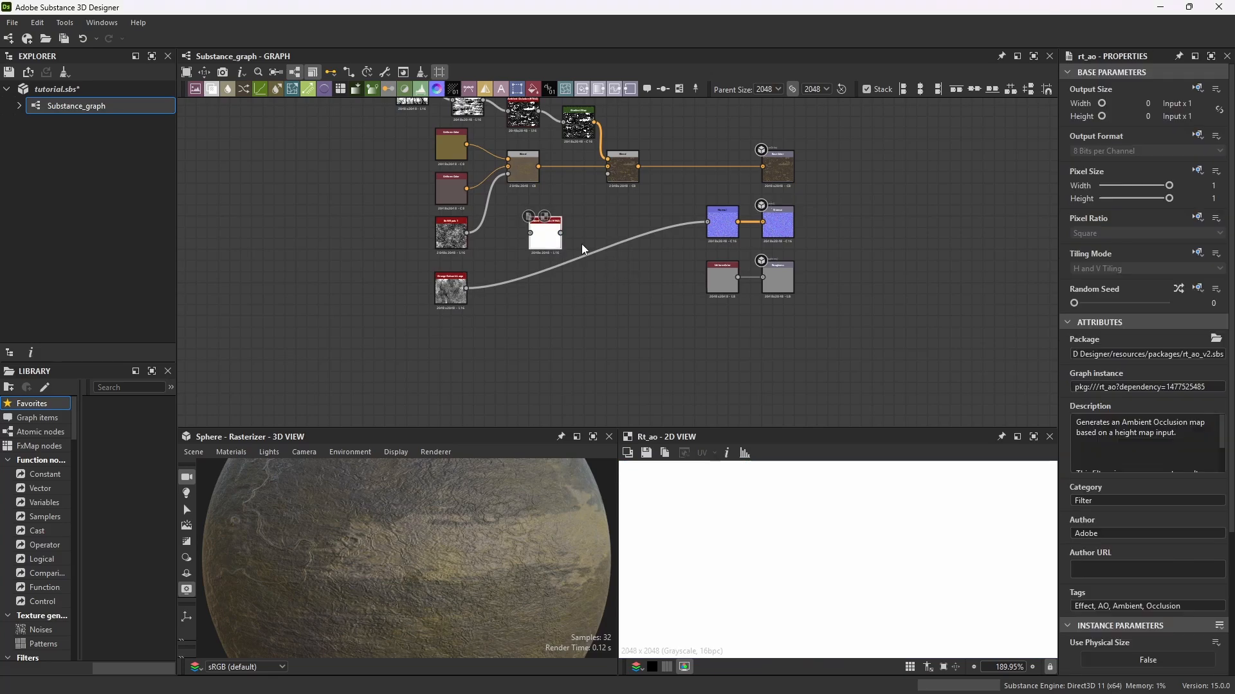
{"action": "scroll", "coordinate": [547, 212], "scroll_direction": "up", "scroll_amount": 3}
{"action": "left_click_drag", "start_coordinate": [421, 355], "coordinate": [527, 246]}
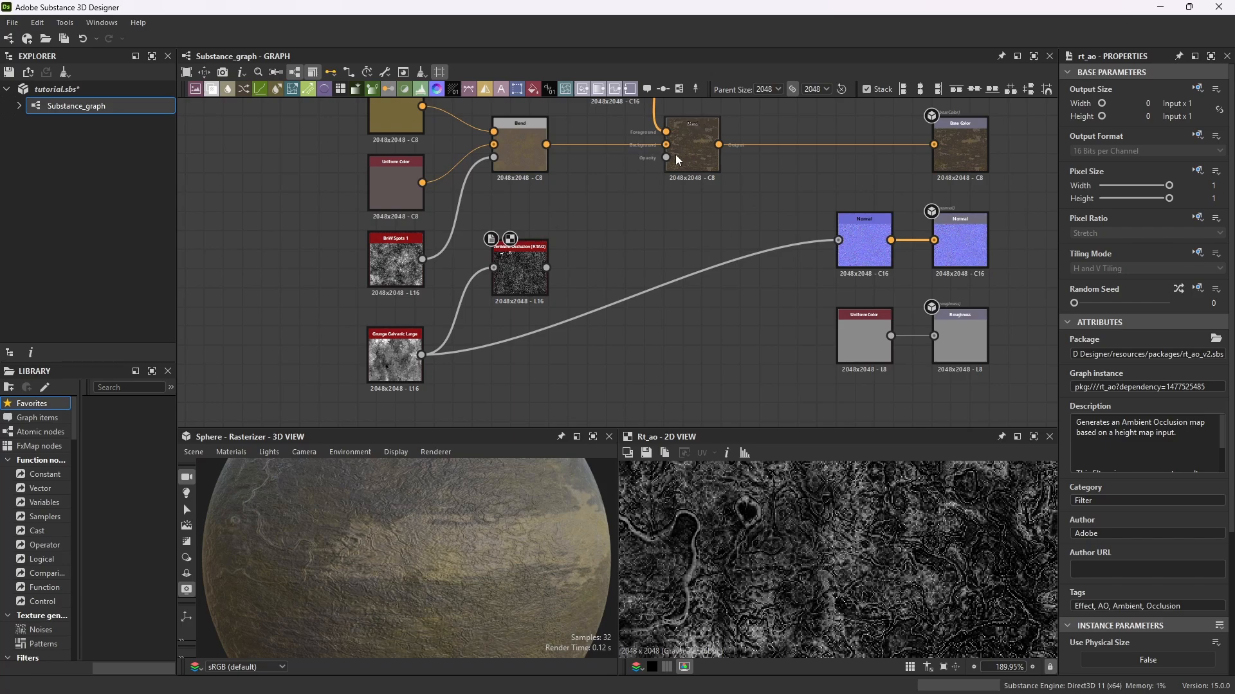
Add a Gradient Map node and feed it from the new Ambient Occlusion (RTAO) node.
{"action": "key", "text": "space"}
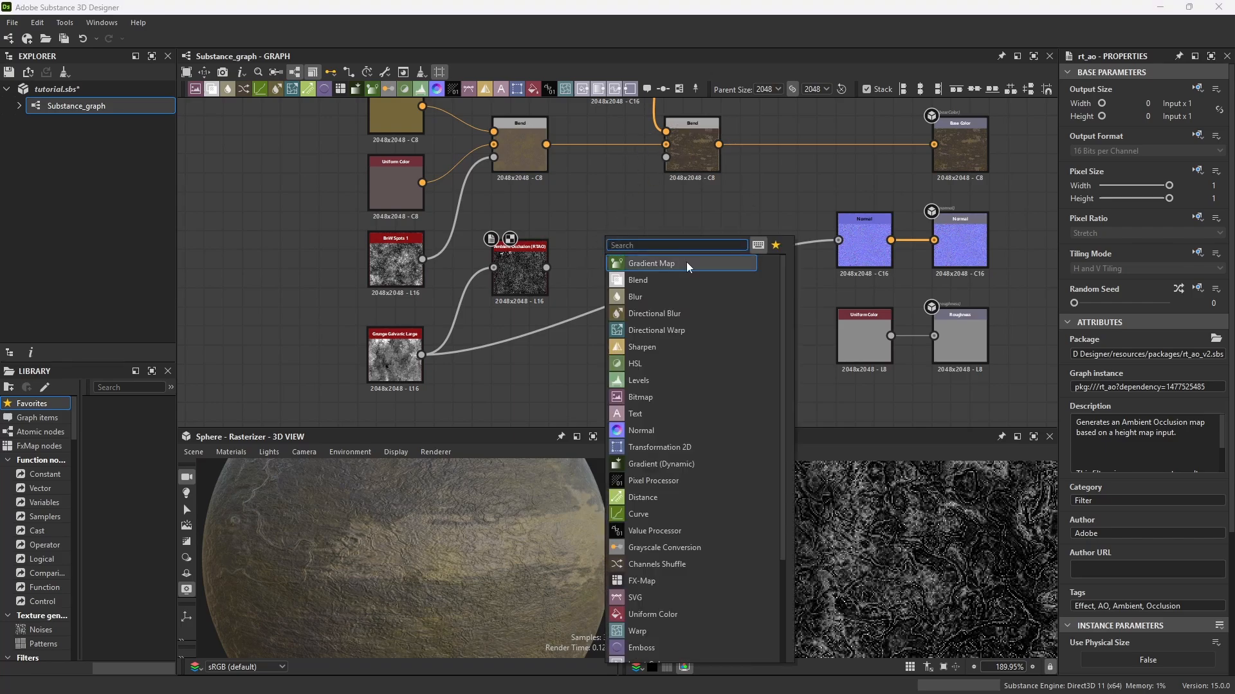
{"action": "left_click", "coordinate": [655, 263]}
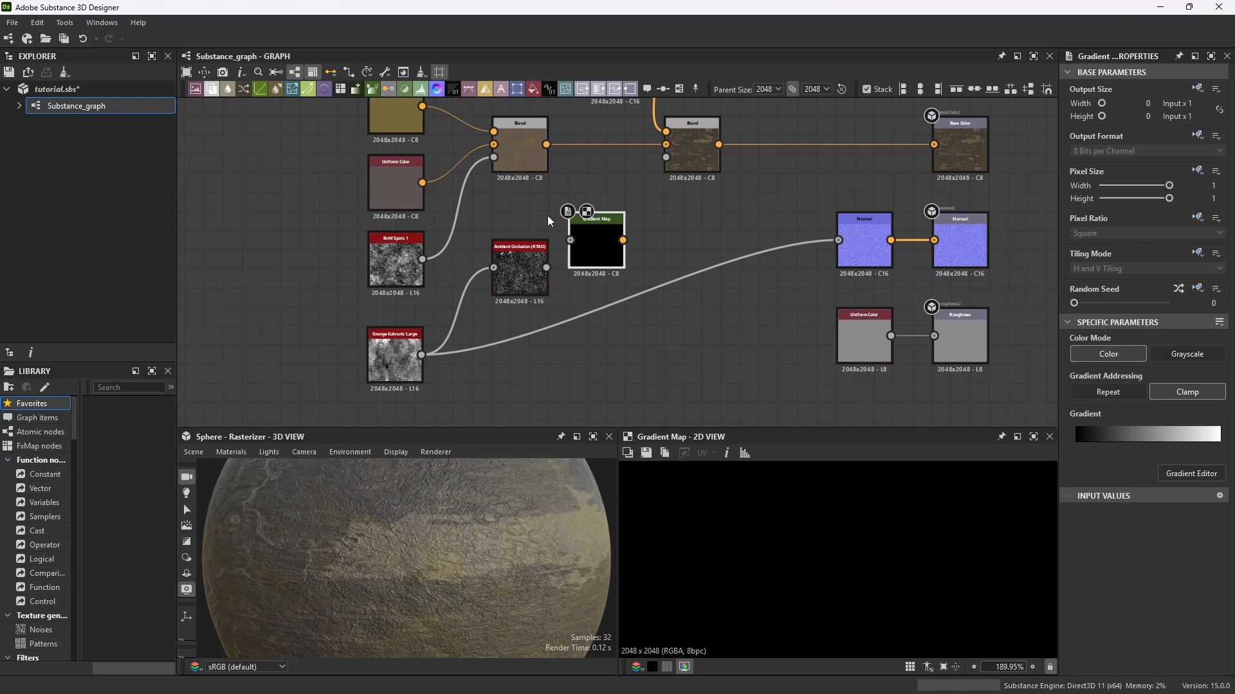
{"action": "left_click_drag", "start_coordinate": [546, 267], "coordinate": [660, 200]}
Insert a Blend node before Base Color, with the new Gradient Map as foreground and the existing Blend as background.
{"action": "scroll", "coordinate": [707, 257], "scroll_direction": "down", "scroll_amount": 1}
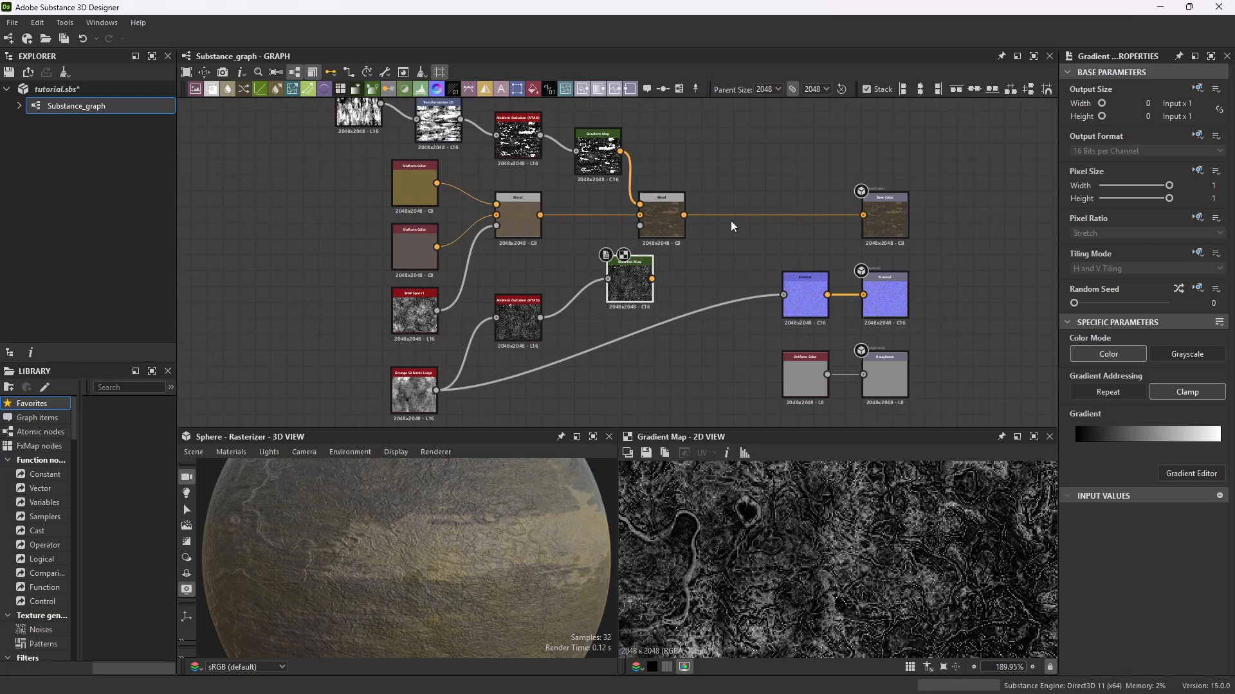
{"action": "left_click", "coordinate": [715, 167]}
{"action": "key", "text": "space"}
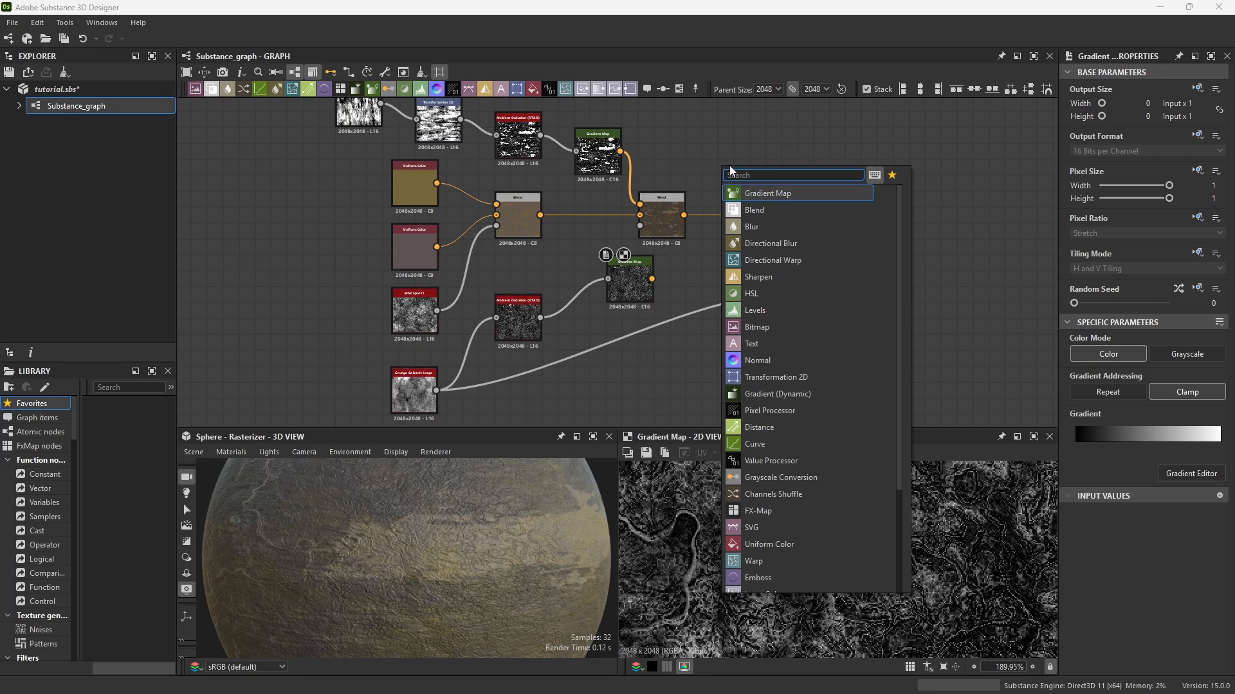
{"action": "type", "text": "L"}
{"action": "triple_click", "coordinate": [743, 174]}
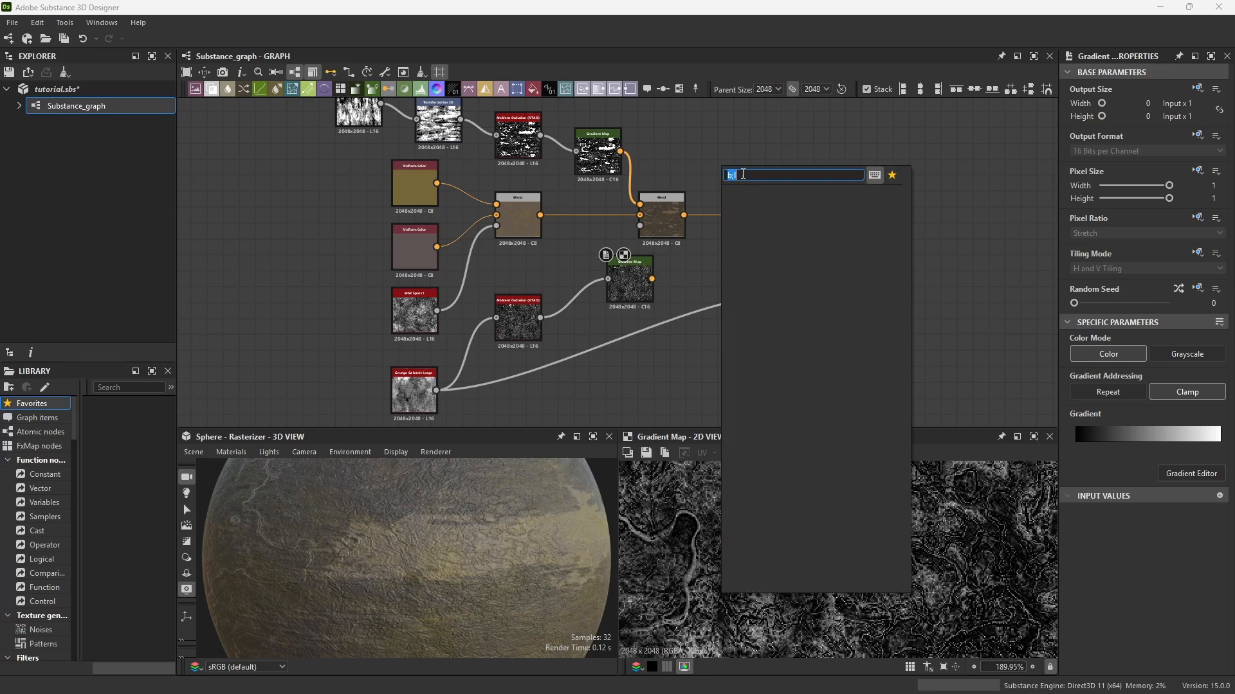
{"action": "type", "text": "blend"}
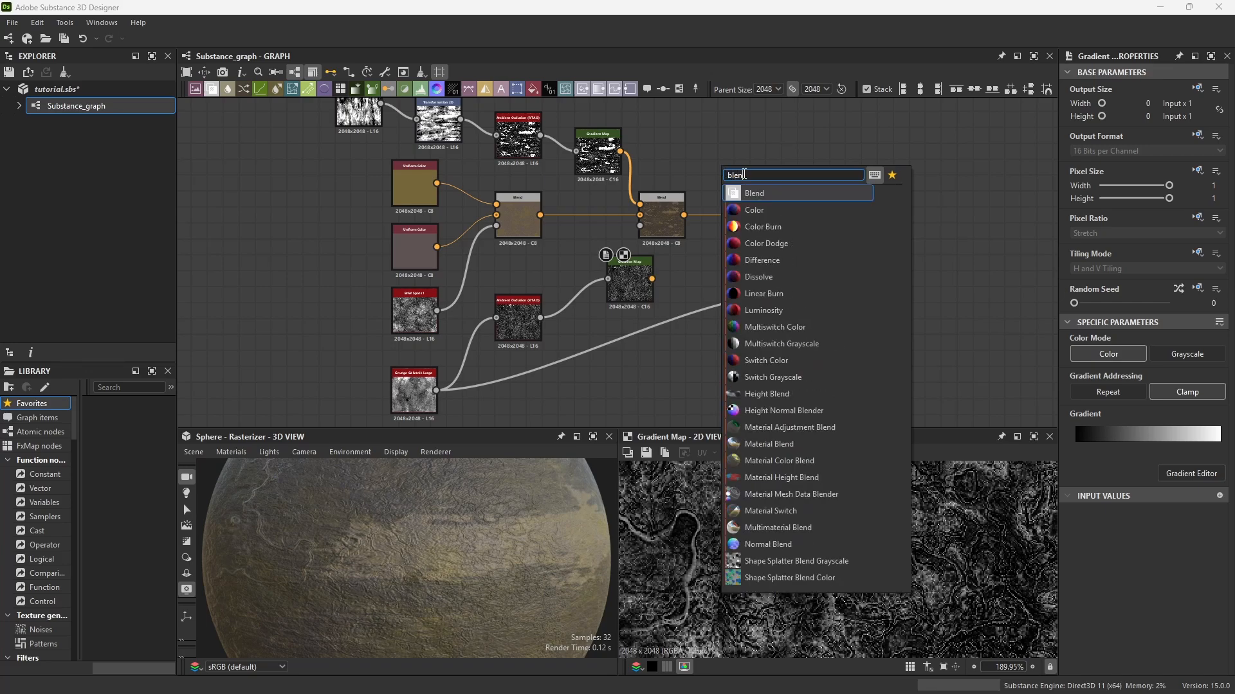
{"action": "left_click", "coordinate": [748, 194]}
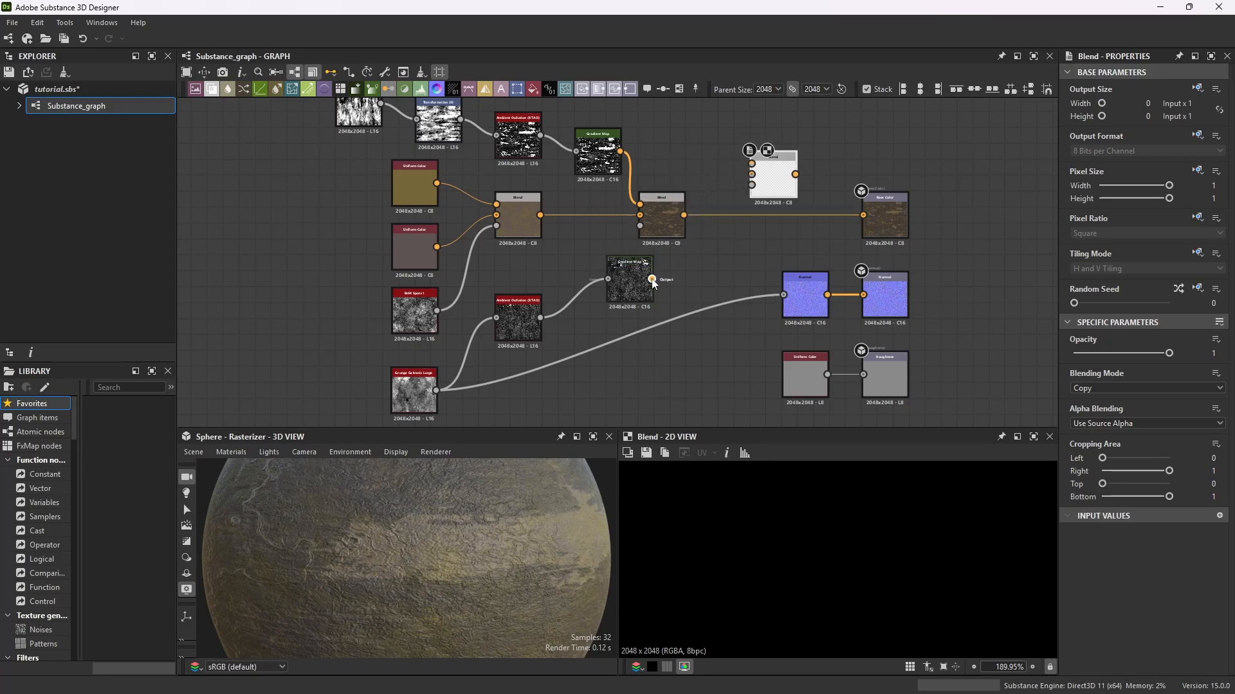
{"action": "left_click_drag", "start_coordinate": [652, 279], "coordinate": [751, 164]}
{"action": "left_click_drag", "start_coordinate": [684, 214], "coordinate": [863, 215]}
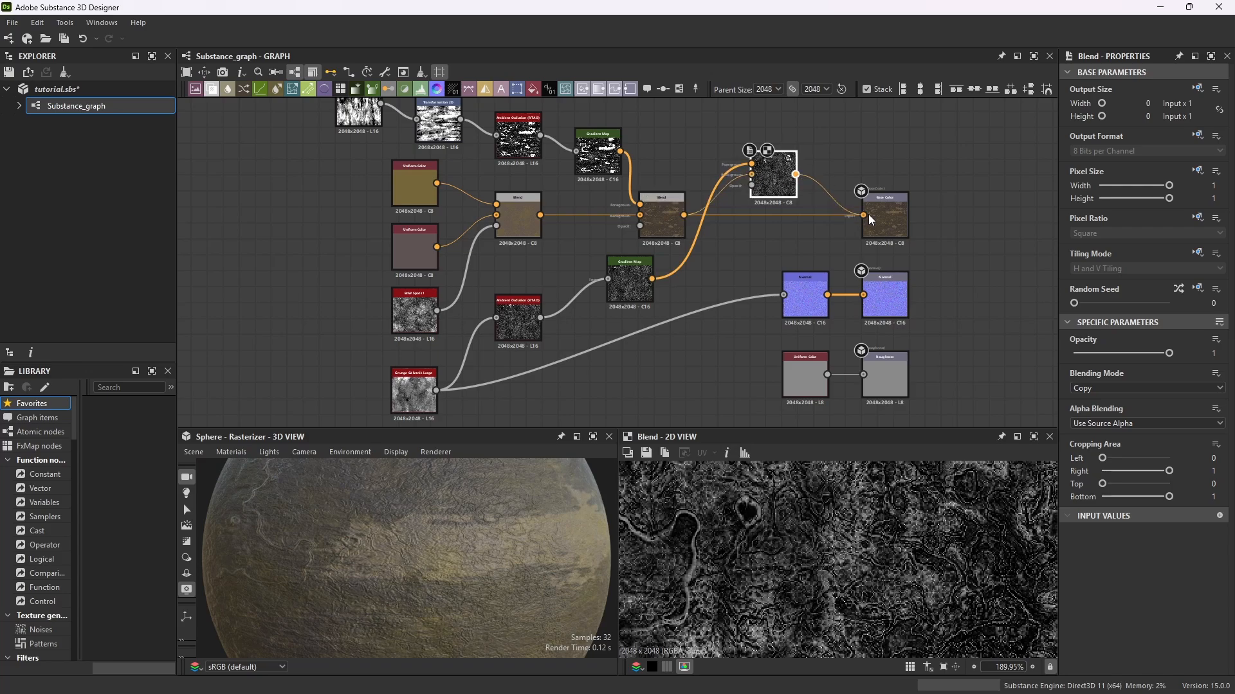
Align the new Blend node with the base color chain, set its blending mode to Multiply and its opacity to 0.18.
{"action": "left_click_drag", "start_coordinate": [781, 162], "coordinate": [765, 203]}
{"action": "scroll", "coordinate": [760, 207], "scroll_direction": "up", "scroll_amount": 2}
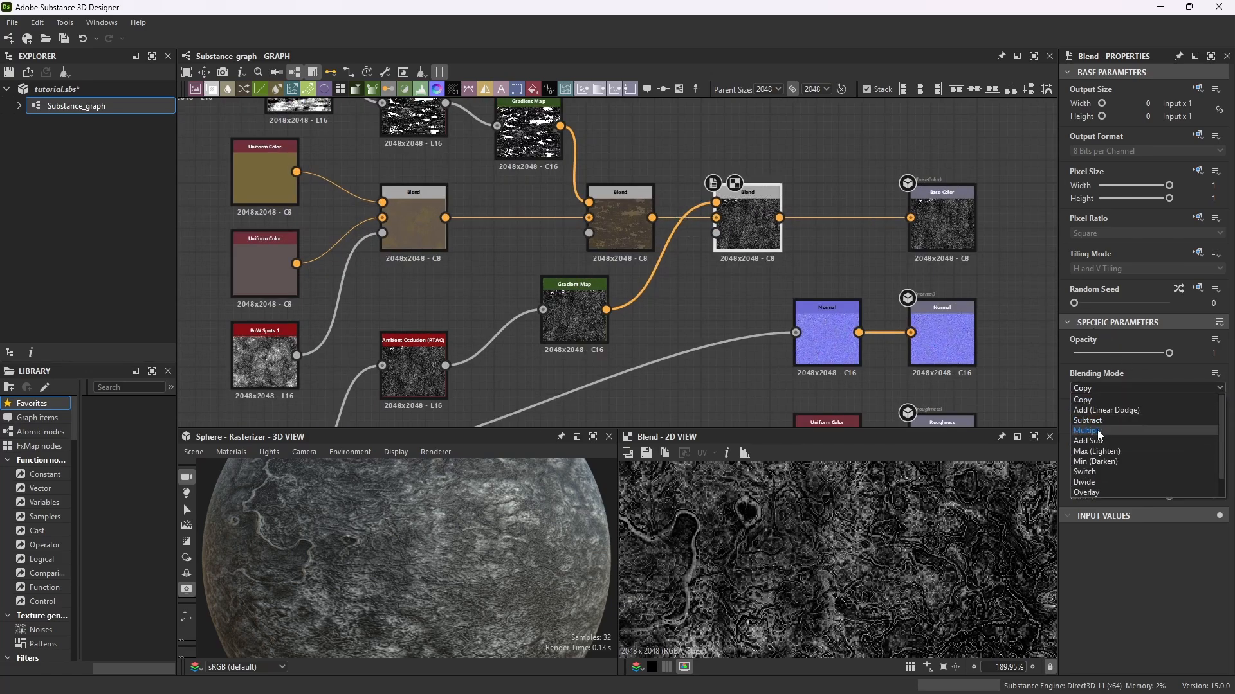
{"action": "left_click", "coordinate": [1086, 430]}
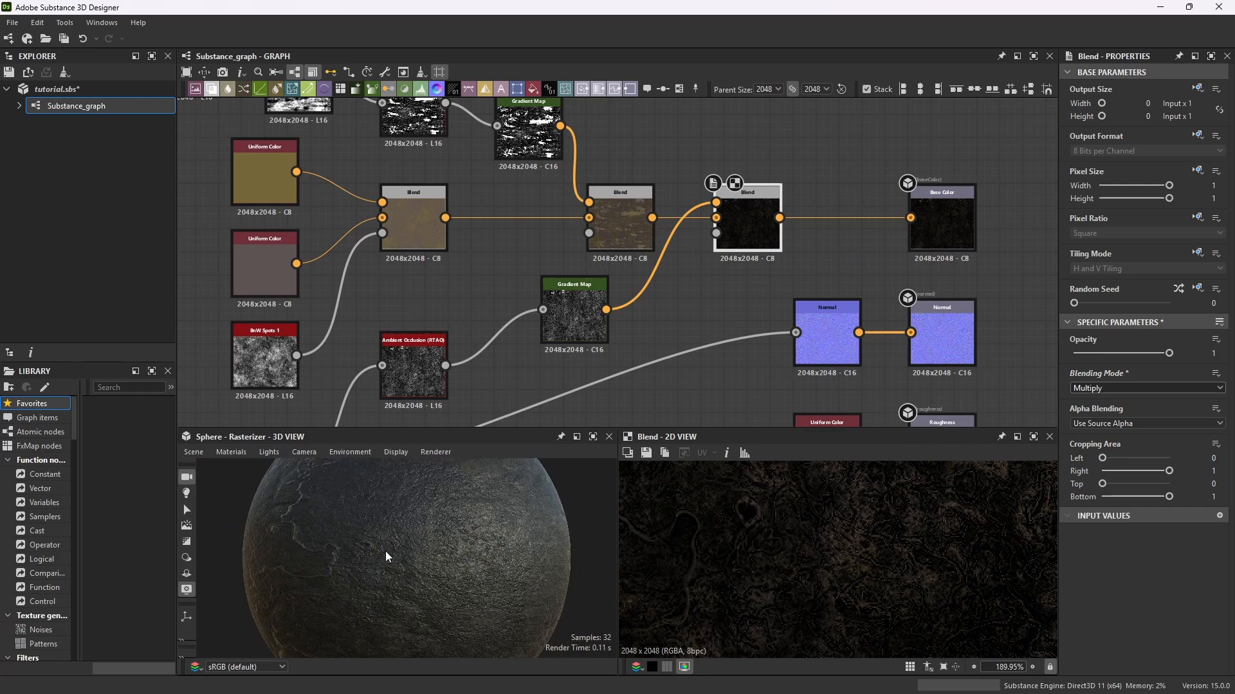
{"action": "scroll", "coordinate": [385, 550], "scroll_direction": "up", "scroll_amount": 5}
{"action": "left_click_drag", "start_coordinate": [1167, 352], "coordinate": [1090, 360]}
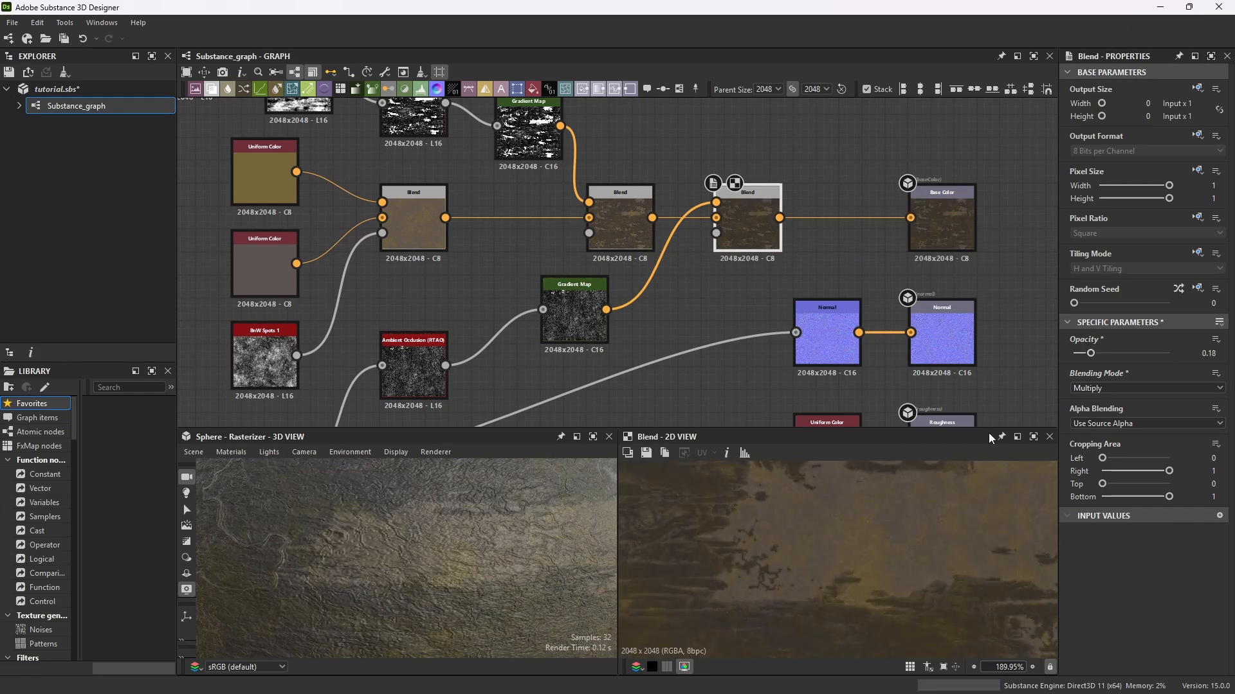
Inspect the blended texture in an enlarged 2D view and review the node graph layout.
{"action": "left_click", "coordinate": [1033, 437]}
{"action": "scroll", "coordinate": [761, 357], "scroll_direction": "down", "scroll_amount": 9}
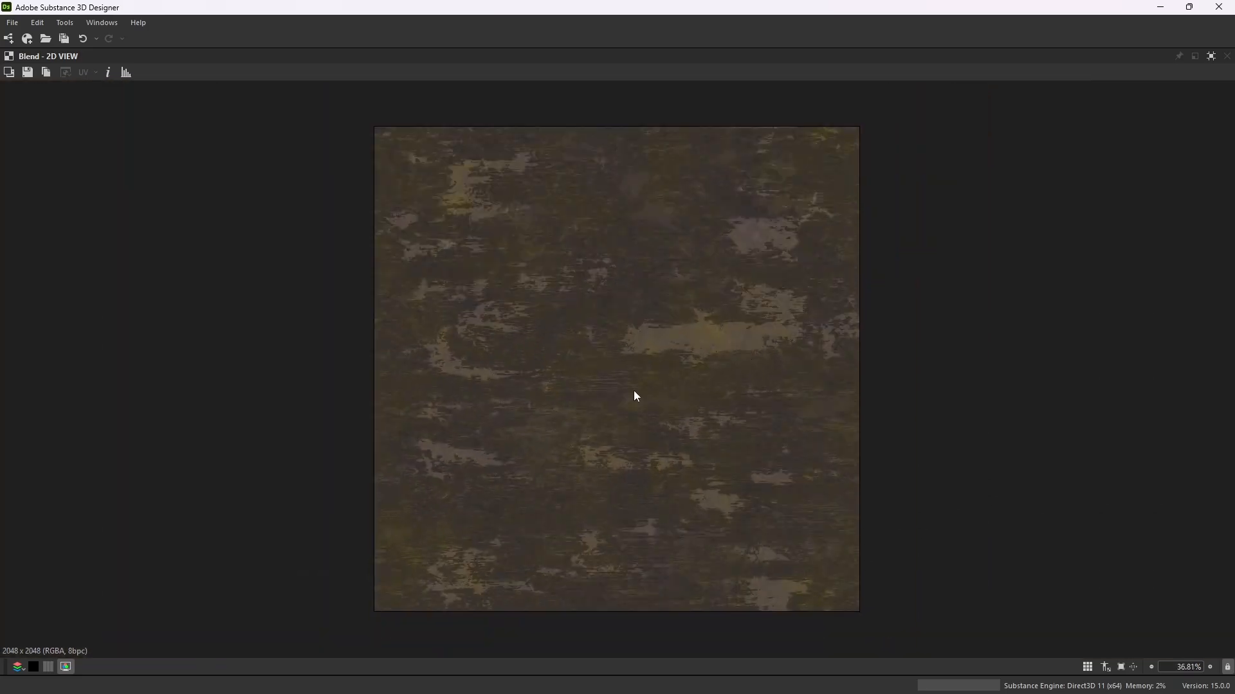
{"action": "scroll", "coordinate": [622, 366], "scroll_direction": "up", "scroll_amount": 1}
{"action": "scroll", "coordinate": [621, 369], "scroll_direction": "down", "scroll_amount": 1}
{"action": "left_click", "coordinate": [1211, 56]}
{"action": "scroll", "coordinate": [680, 251], "scroll_direction": "down", "scroll_amount": 3}
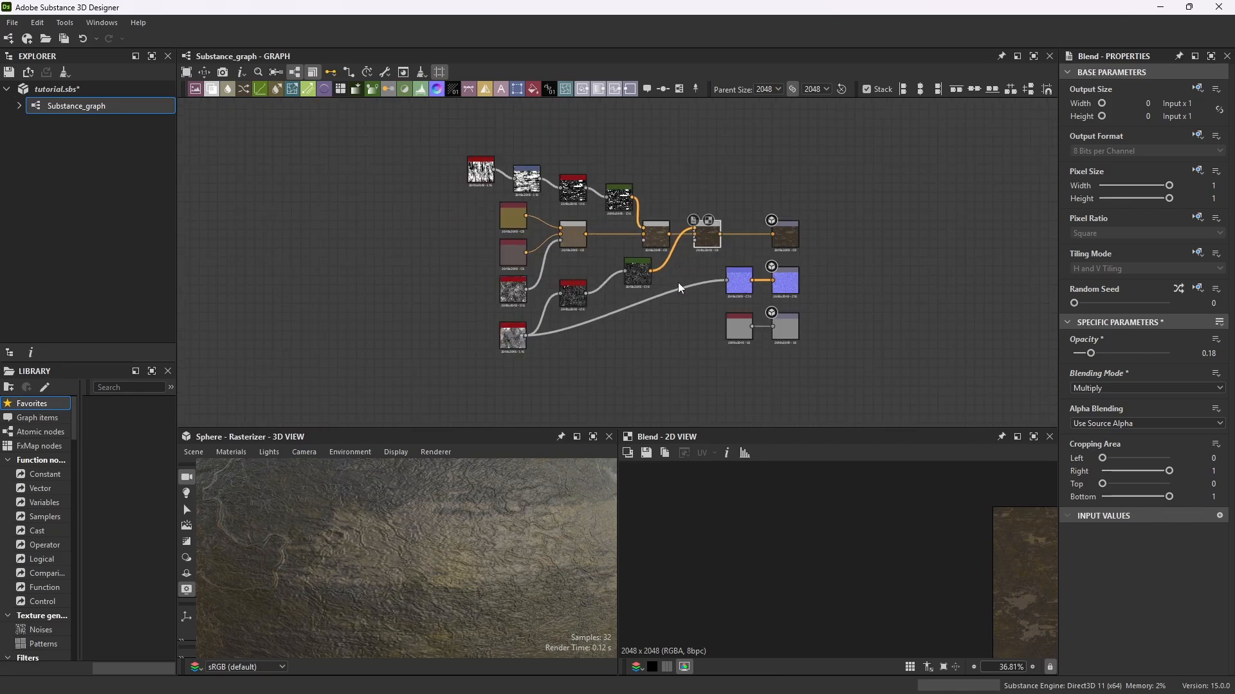
{"action": "scroll", "coordinate": [678, 287], "scroll_direction": "up", "scroll_amount": 2}
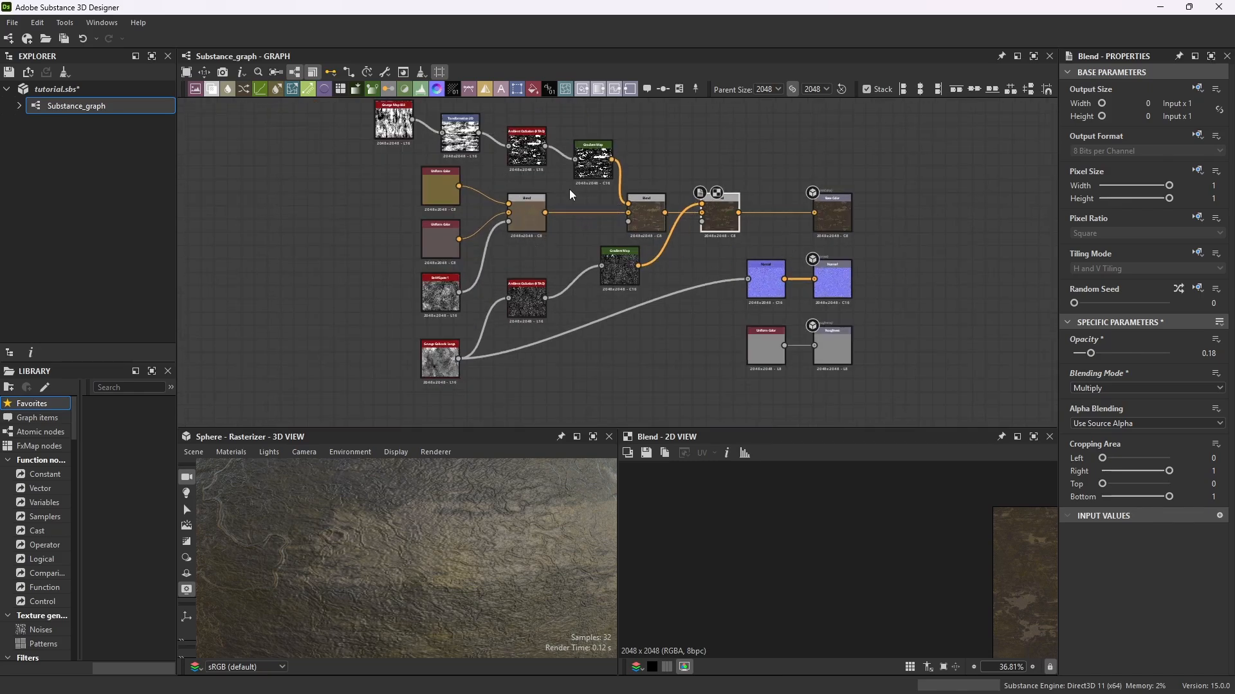
Shift the texture, gradient and Blend nodes to the left, away from the output nodes, to make room in the graph.
{"action": "scroll", "coordinate": [503, 204], "scroll_direction": "down", "scroll_amount": 2}
{"action": "left_click_drag", "start_coordinate": [381, 117], "coordinate": [688, 280]}
{"action": "left_click_drag", "start_coordinate": [707, 219], "coordinate": [657, 218]}
{"action": "left_click_drag", "start_coordinate": [472, 344], "coordinate": [424, 346]}
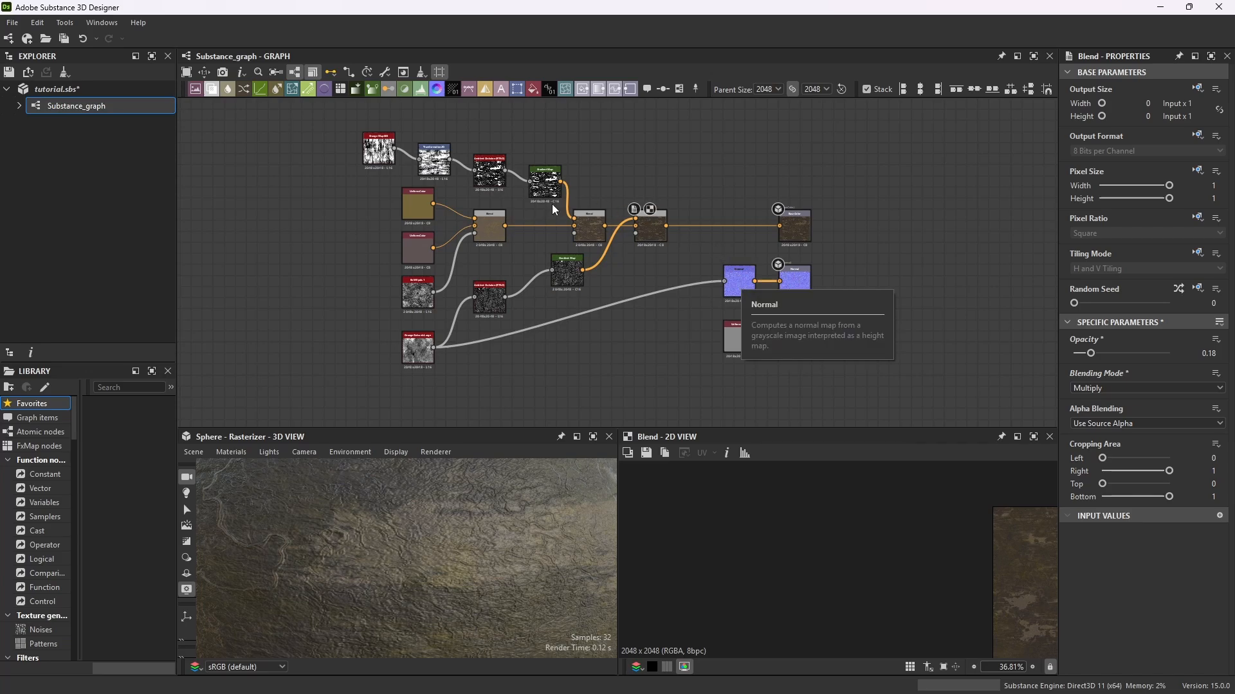
Insert another Blend node between the last Blend and the Base Color output, and link the grunge node to its foreground.
{"action": "middle_click_drag", "start_coordinate": [529, 318], "coordinate": [536, 284]}
{"action": "scroll", "coordinate": [536, 283], "scroll_direction": "up", "scroll_amount": 1}
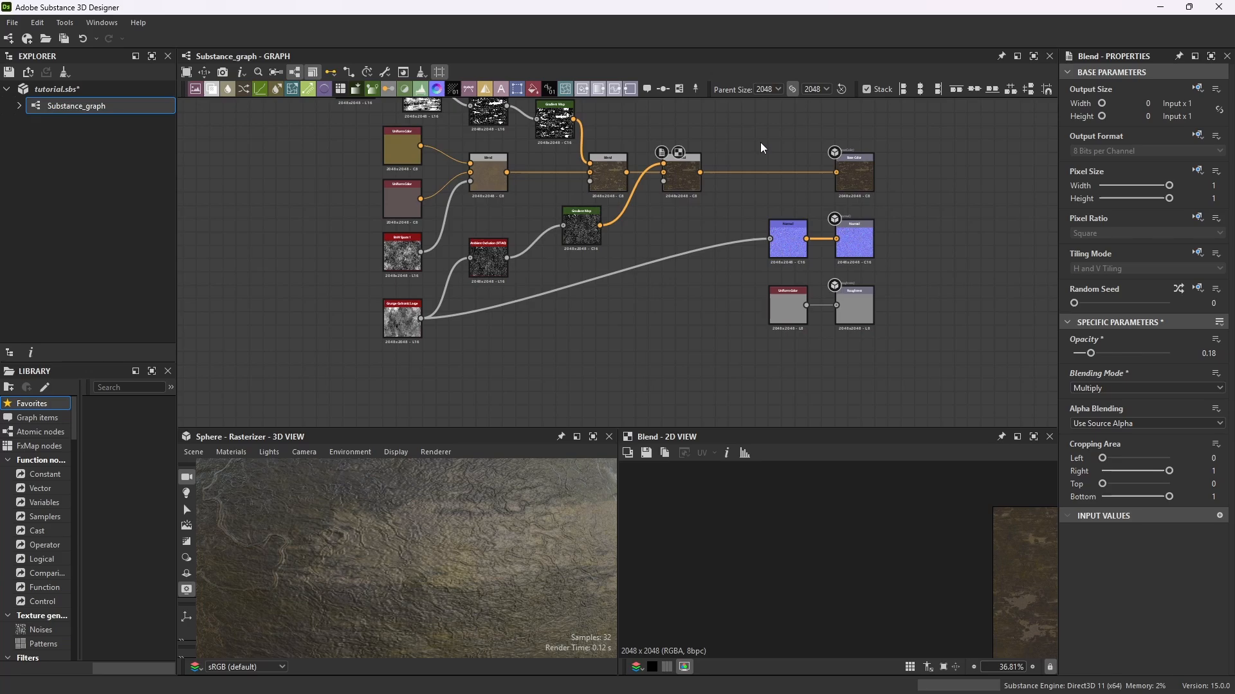
{"action": "key", "text": "space"}
{"action": "type", "text": "blend"}
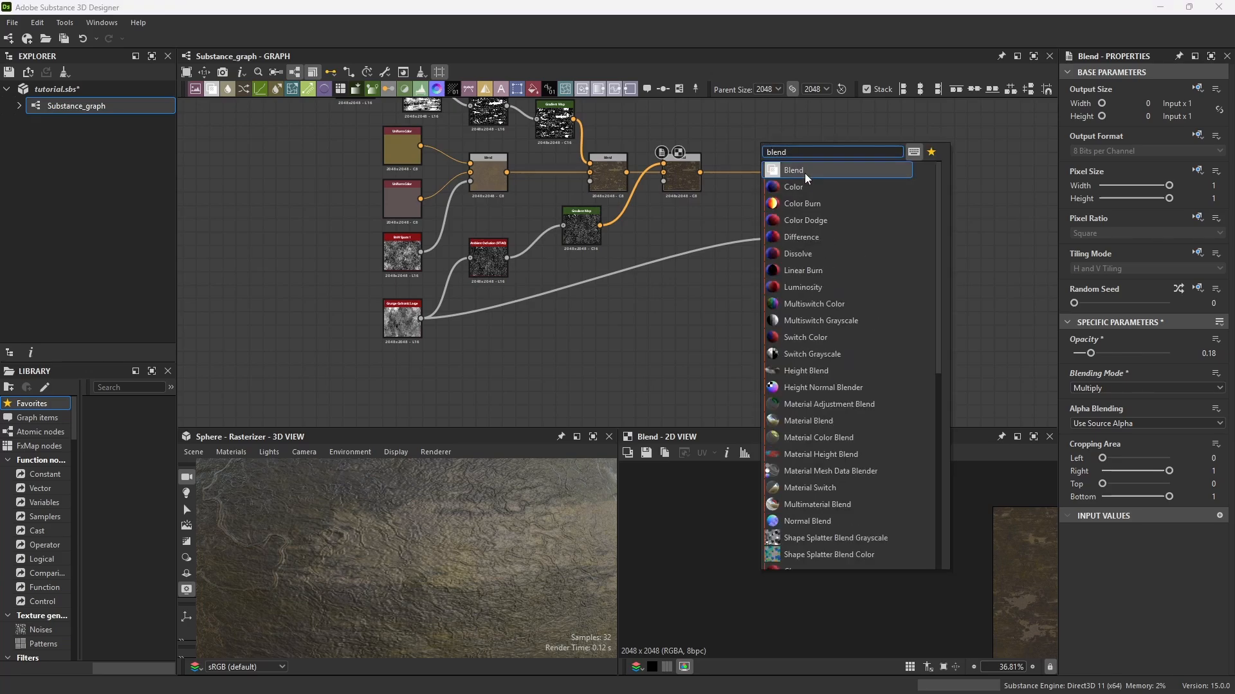
{"action": "left_click", "coordinate": [801, 172]}
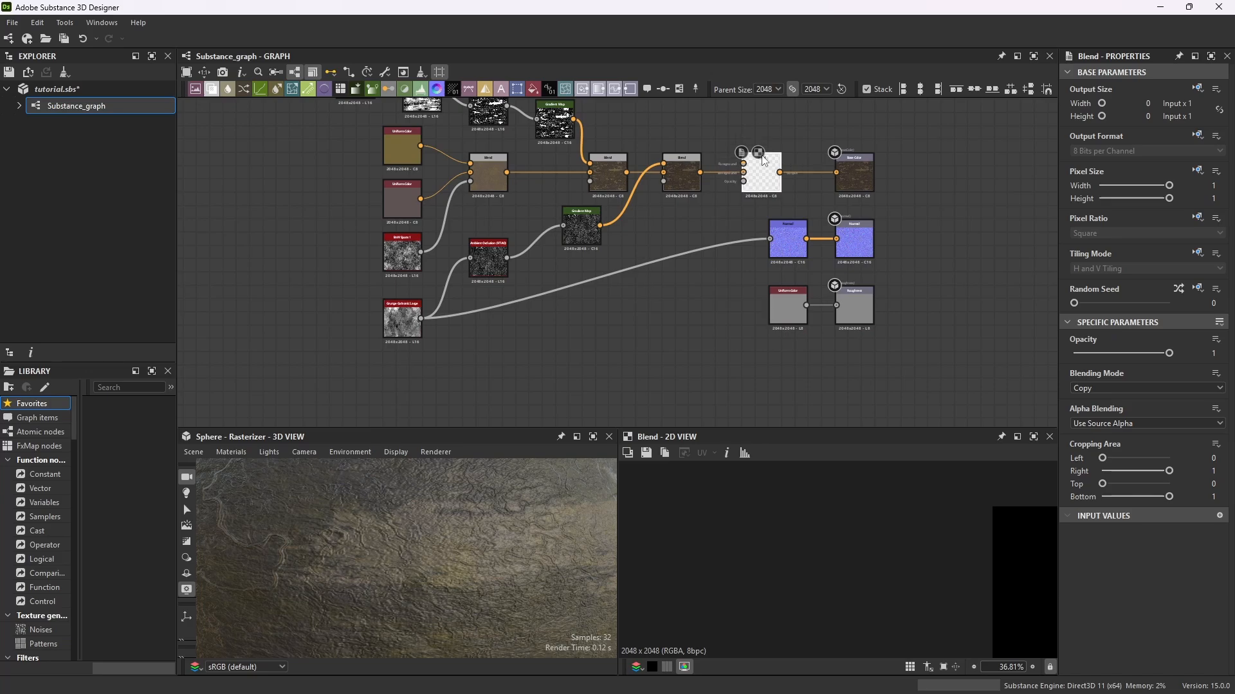
{"action": "left_click_drag", "start_coordinate": [763, 157], "coordinate": [767, 132]}
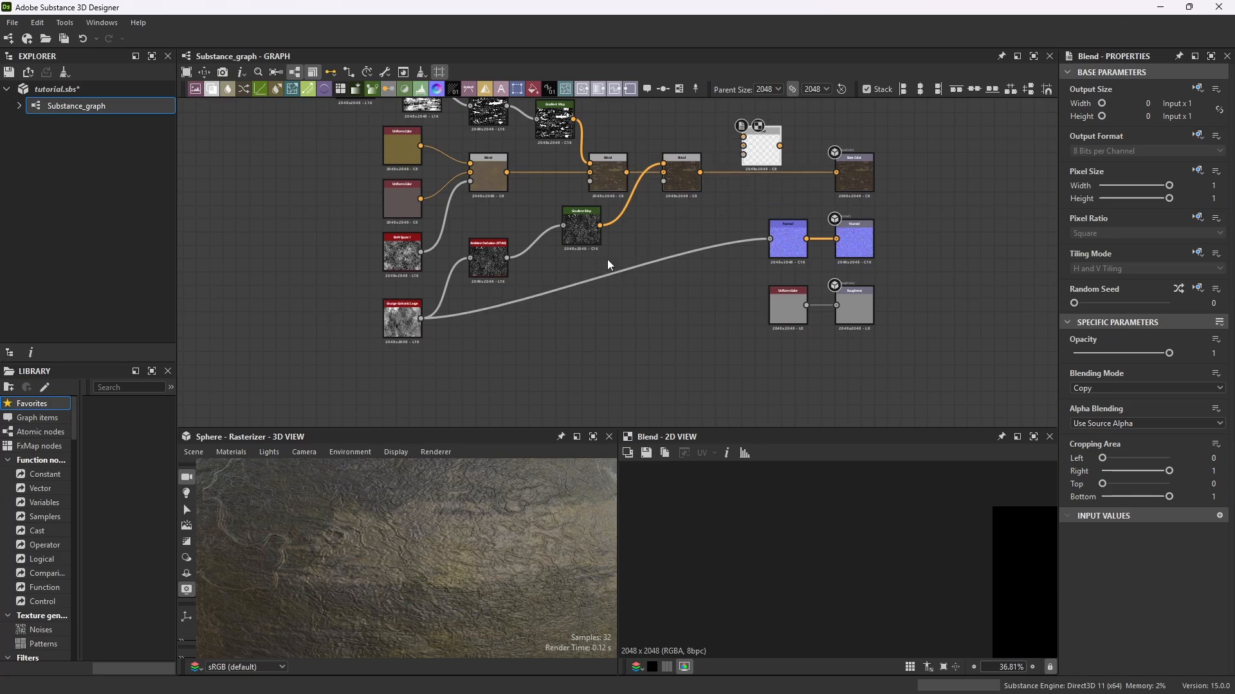
{"action": "left_click_drag", "start_coordinate": [420, 318], "coordinate": [816, 174]}
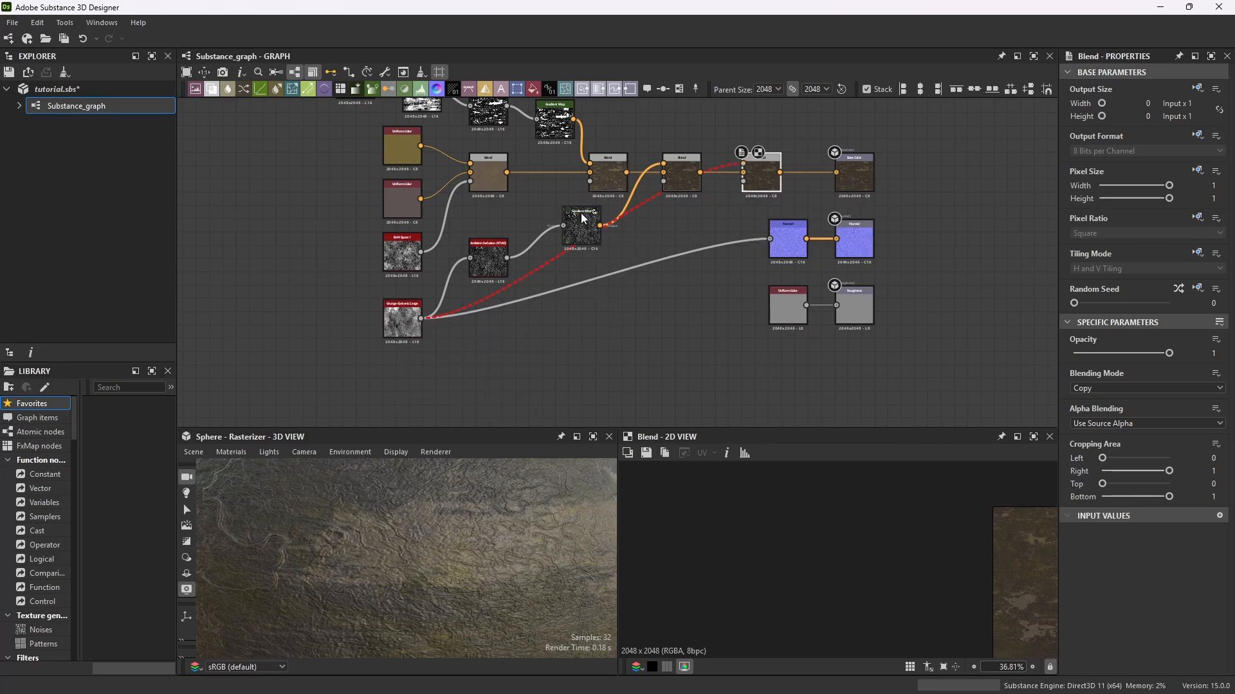
Insert a Gradient Map node on the link between the grunge node and the new Blend node's foreground.
{"action": "left_click_drag", "start_coordinate": [587, 212], "coordinate": [581, 213]}
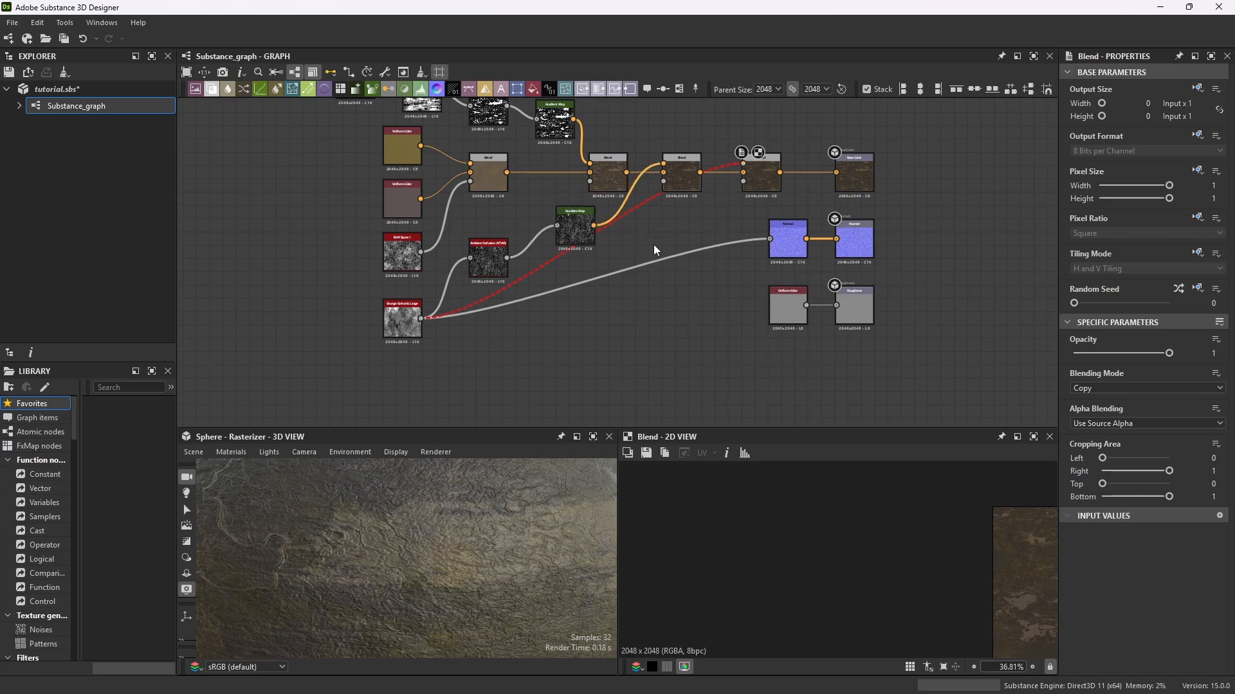
{"action": "key", "text": "space"}
{"action": "type", "text": "gradient"}
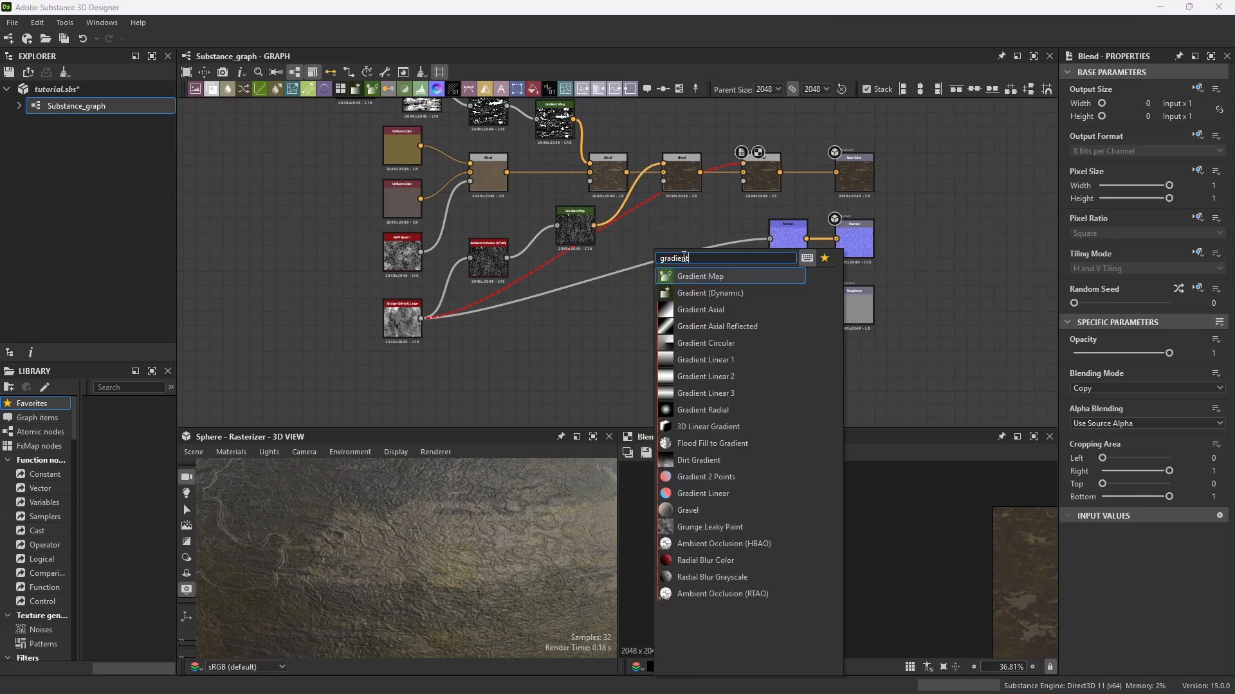
{"action": "left_click", "coordinate": [701, 276]}
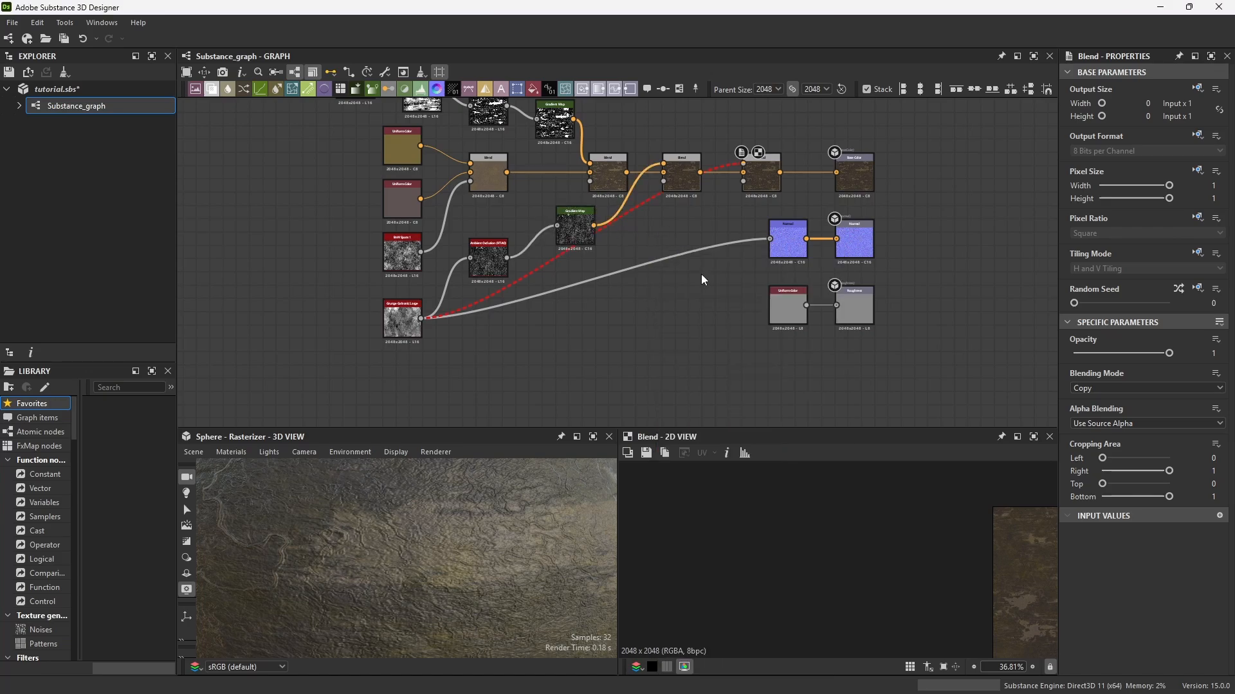
{"action": "left_click_drag", "start_coordinate": [421, 318], "coordinate": [743, 164]}
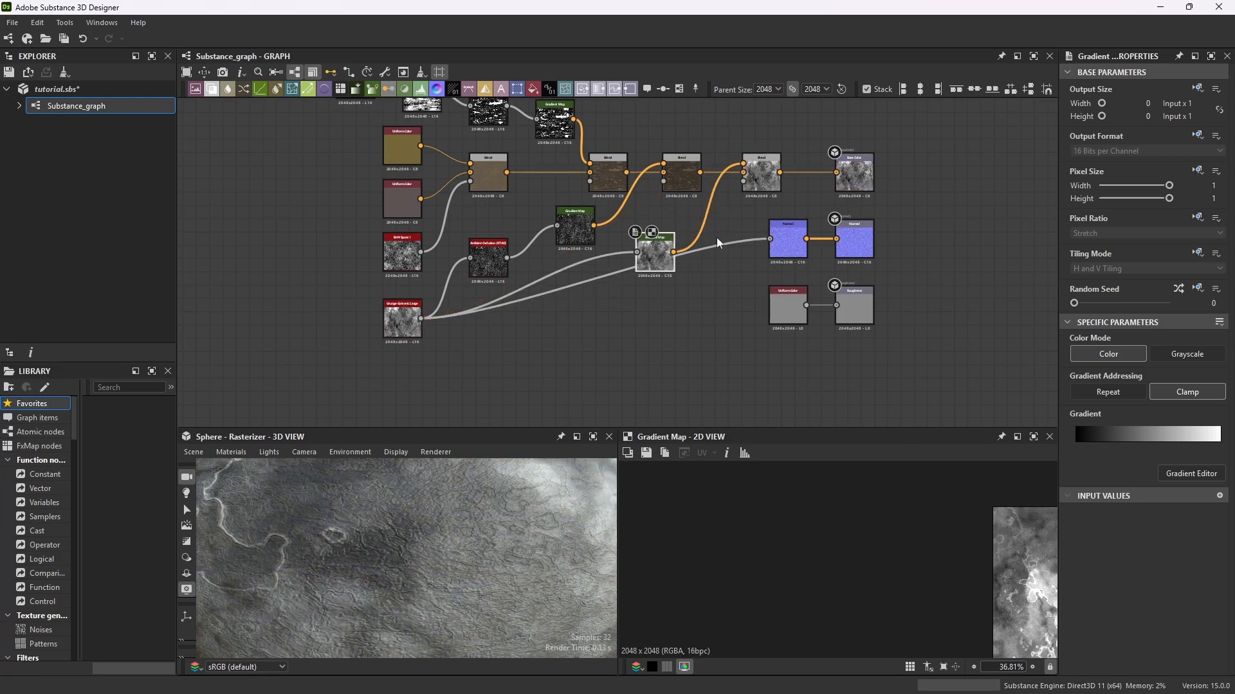
Move the Normal and Roughness node pairs down and place the new Gradient Map beneath the preceding Blend node.
{"action": "left_click_drag", "start_coordinate": [793, 210], "coordinate": [890, 324]}
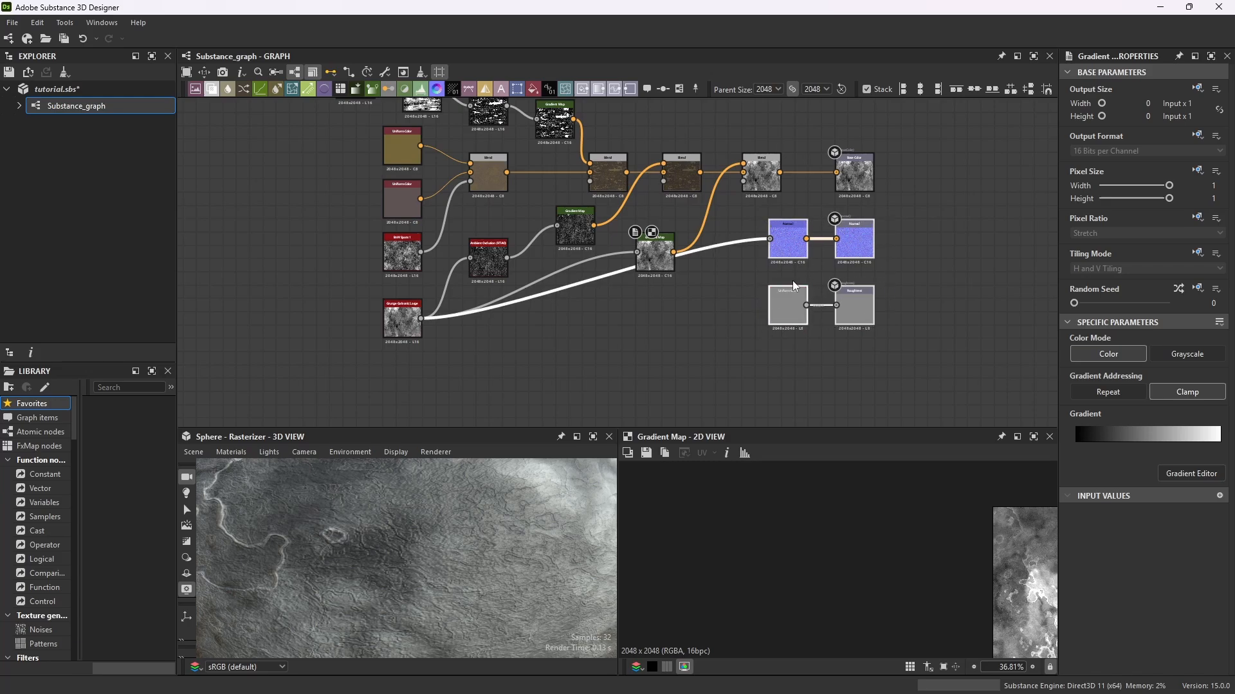
{"action": "left_click_drag", "start_coordinate": [796, 234], "coordinate": [796, 281]}
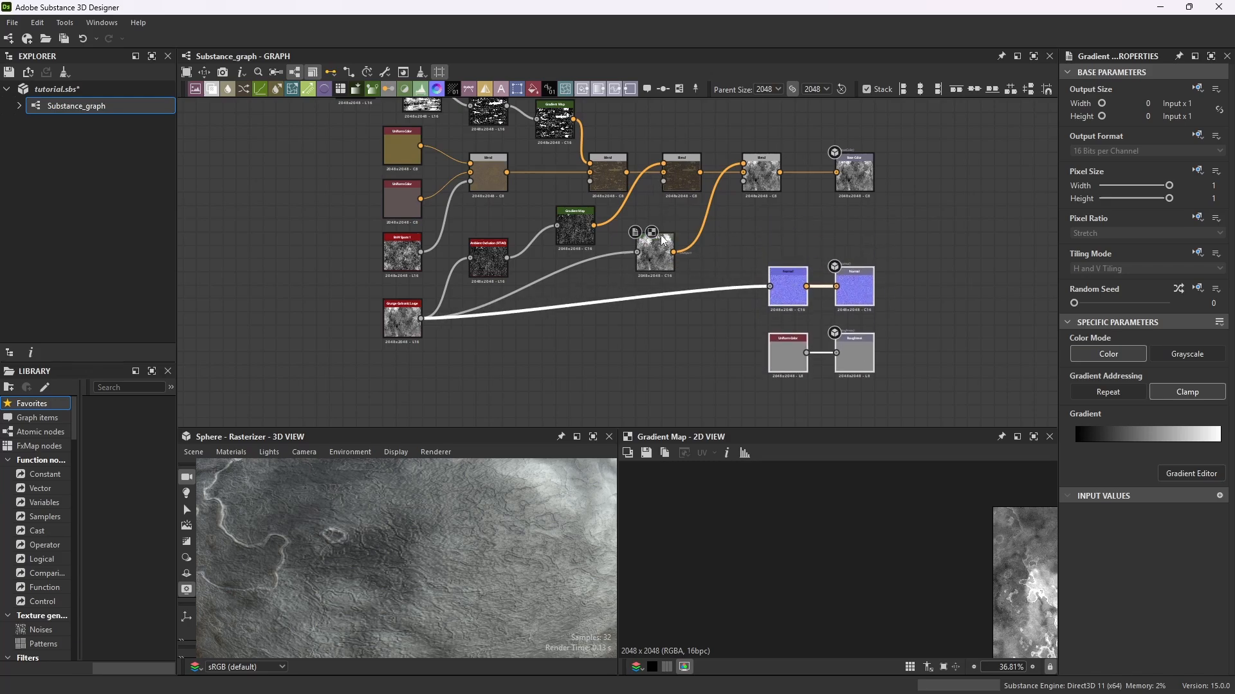
{"action": "left_click_drag", "start_coordinate": [666, 240], "coordinate": [692, 225]}
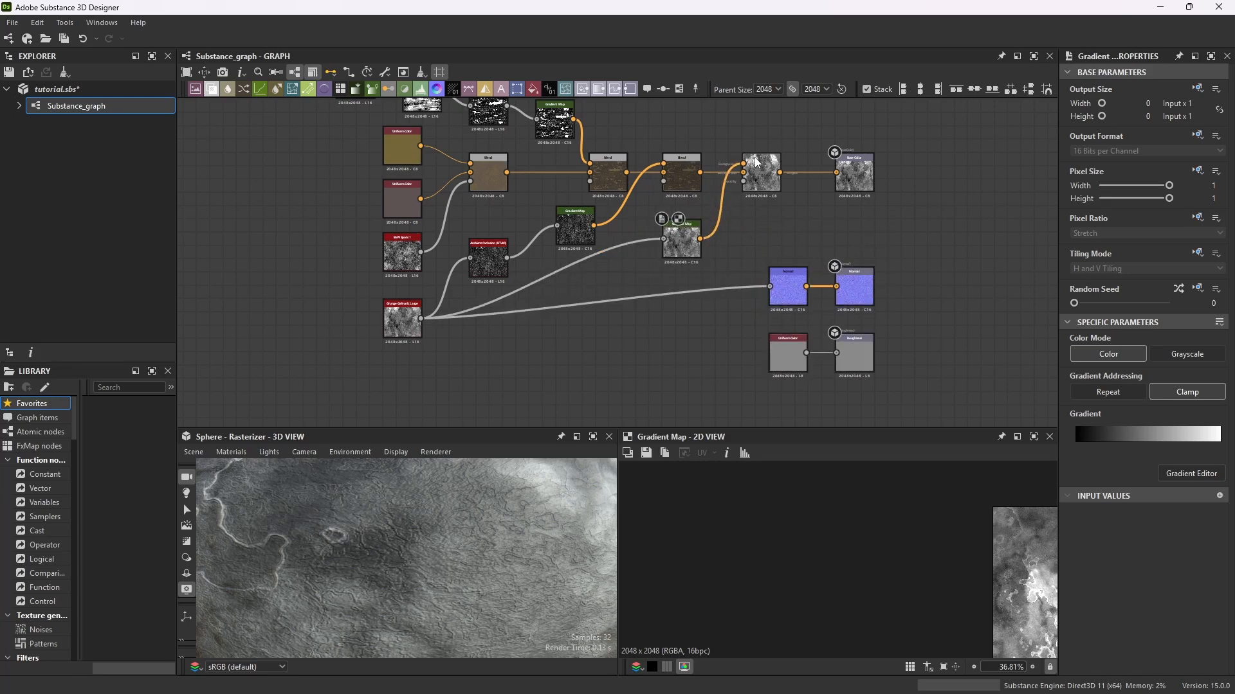
Set the last Blend node's blending mode to Multiply and its opacity to 0.23, using the preceding Blend's settings as reference.
{"action": "scroll", "coordinate": [757, 158], "scroll_direction": "up", "scroll_amount": 5}
{"action": "left_click", "coordinate": [791, 164]}
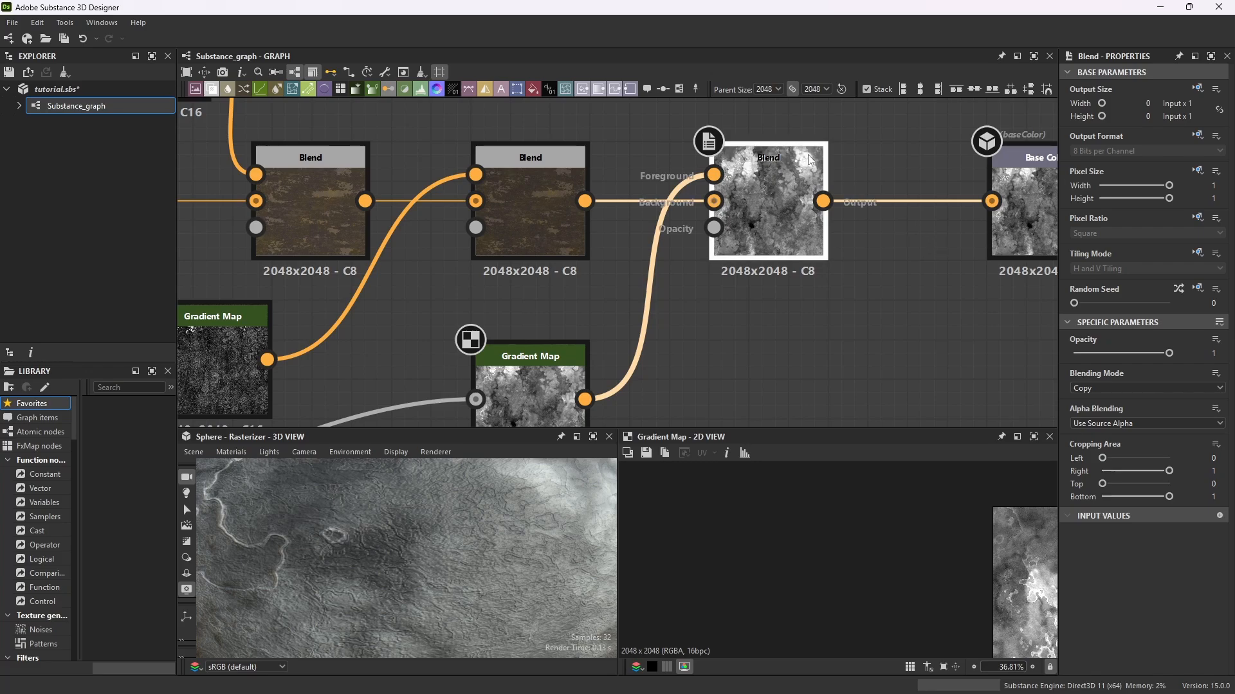
{"action": "scroll", "coordinate": [836, 164], "scroll_direction": "up", "scroll_amount": 1}
{"action": "scroll", "coordinate": [784, 495], "scroll_direction": "down", "scroll_amount": 3}
{"action": "scroll", "coordinate": [777, 495], "scroll_direction": "down", "scroll_amount": 2}
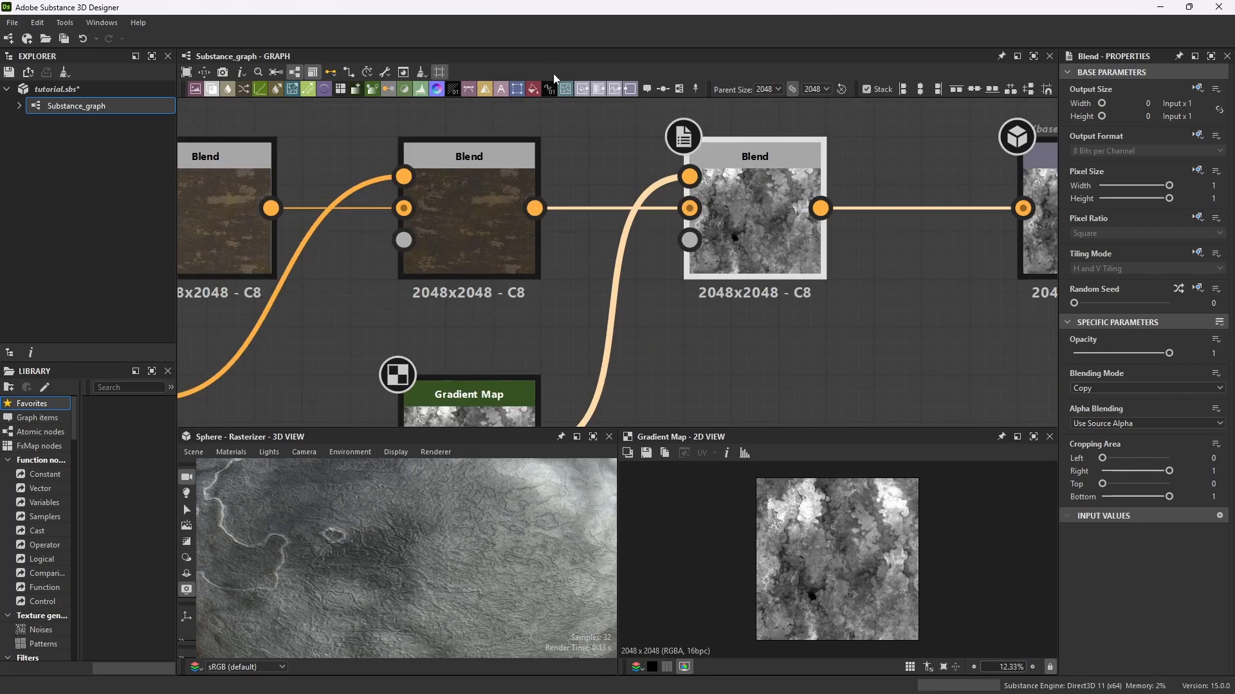
{"action": "left_click", "coordinate": [469, 219]}
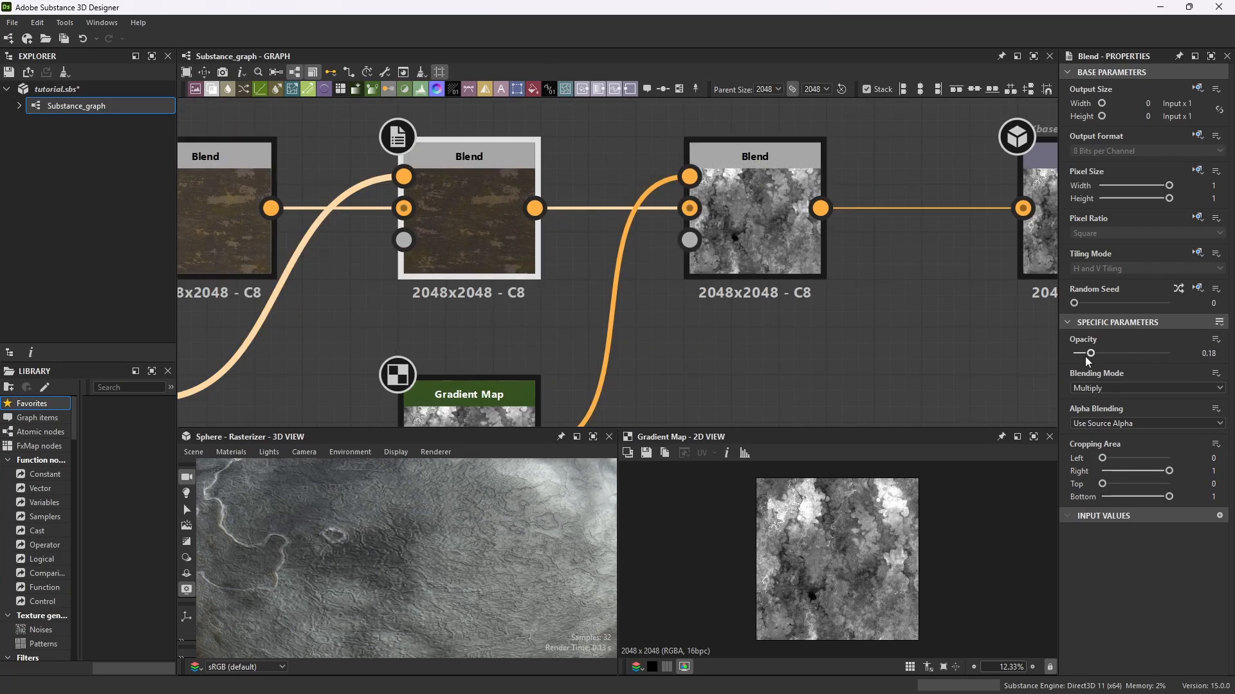
{"action": "left_click", "coordinate": [792, 157]}
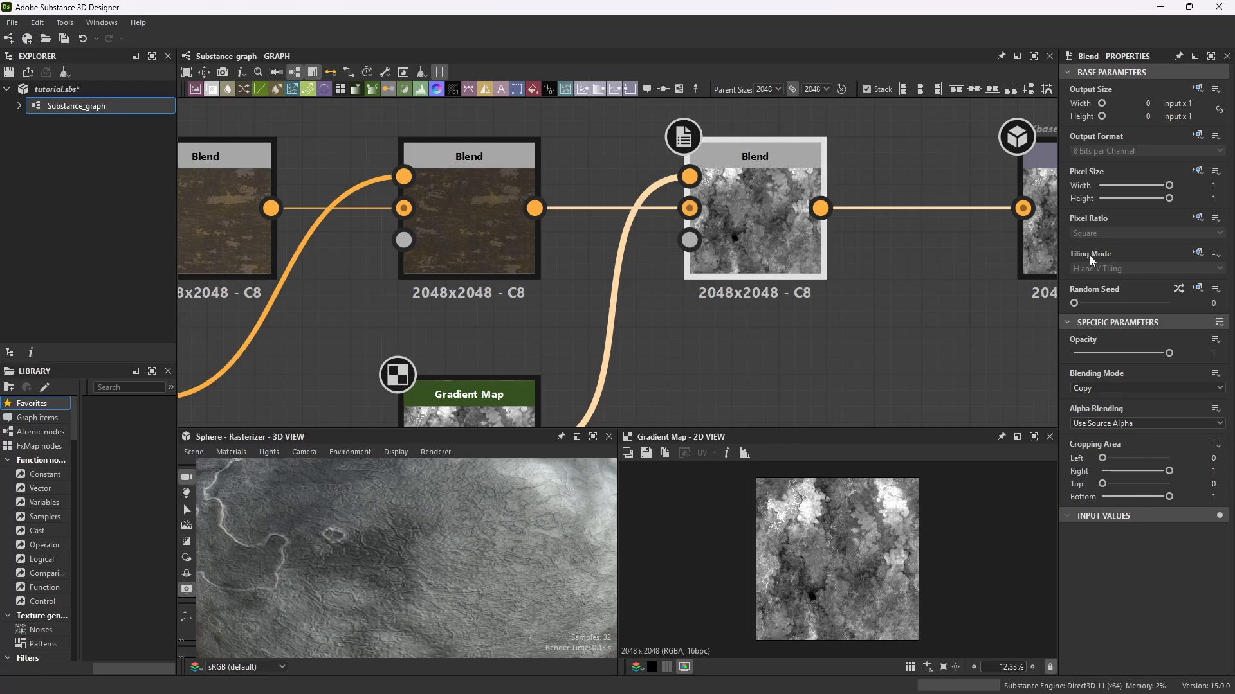
{"action": "left_click", "coordinate": [1138, 389]}
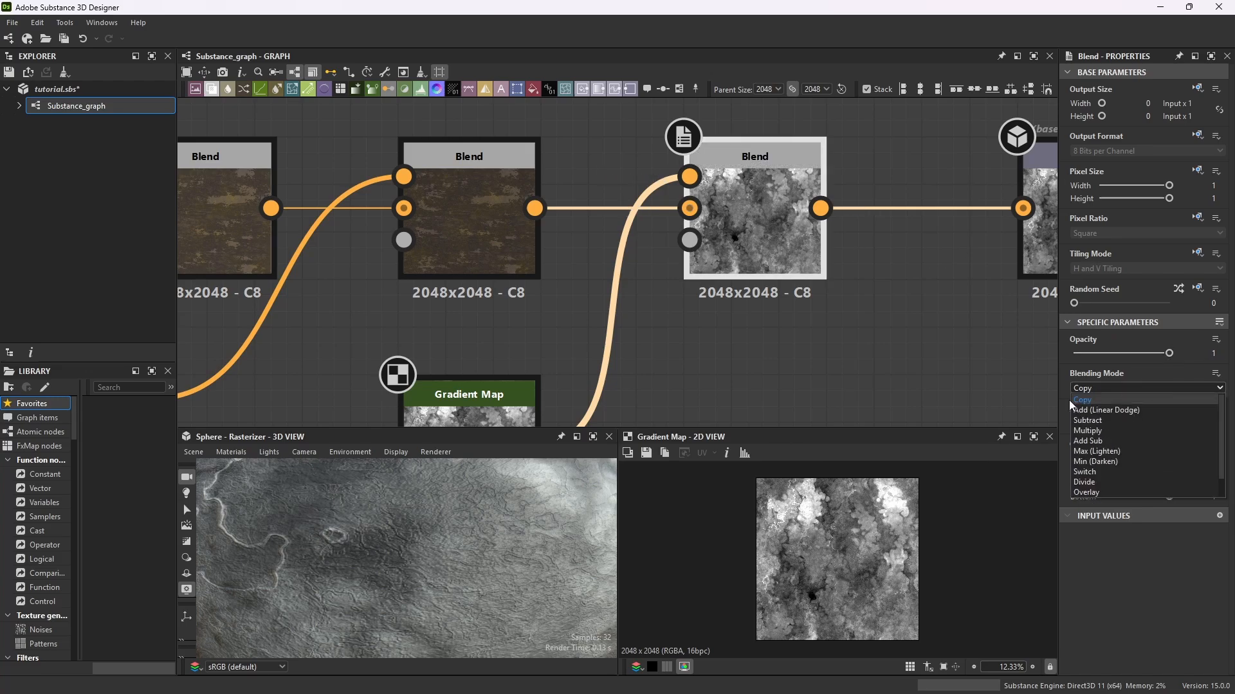
{"action": "left_click", "coordinate": [1102, 430]}
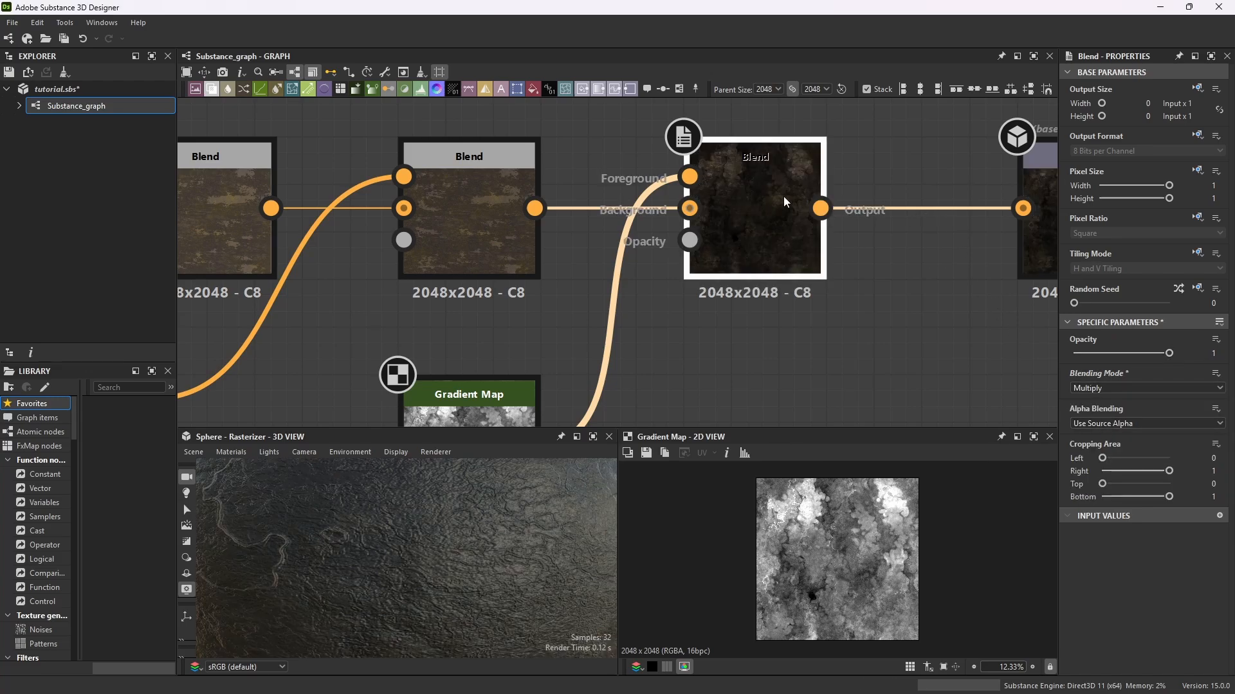
{"action": "left_click", "coordinate": [1158, 353]}
{"action": "left_click_drag", "start_coordinate": [1146, 356], "coordinate": [1094, 371]}
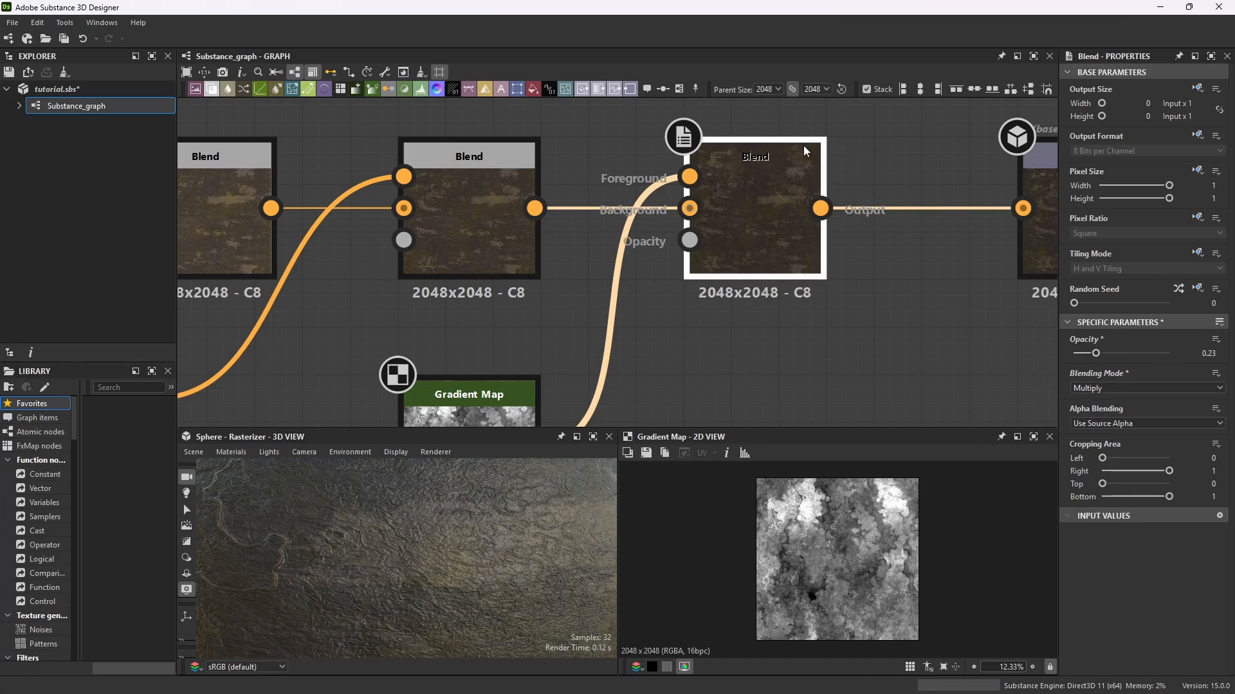
Preview the last Blend node in the 2D view and fine-tune its opacity to 0.17.
{"action": "double_click", "coordinate": [787, 149]}
{"action": "scroll", "coordinate": [849, 559], "scroll_direction": "up", "scroll_amount": 5}
{"action": "scroll", "coordinate": [839, 522], "scroll_direction": "down", "scroll_amount": 3}
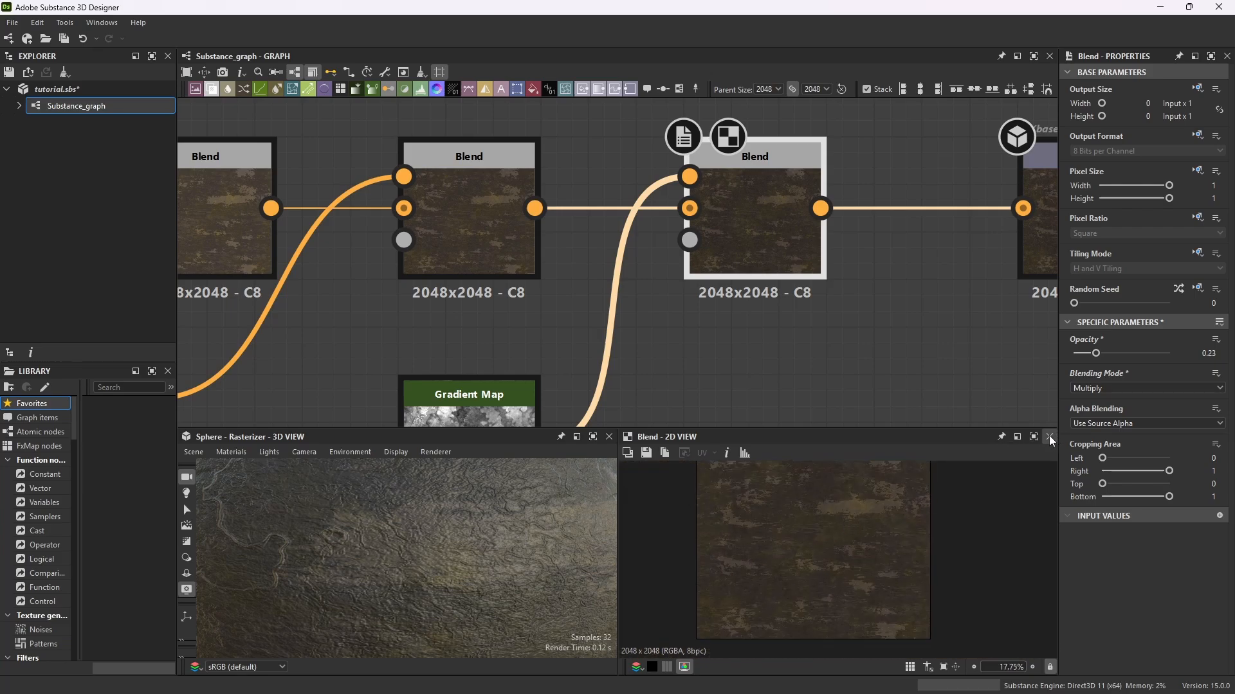
{"action": "scroll", "coordinate": [798, 544], "scroll_direction": "up", "scroll_amount": 7}
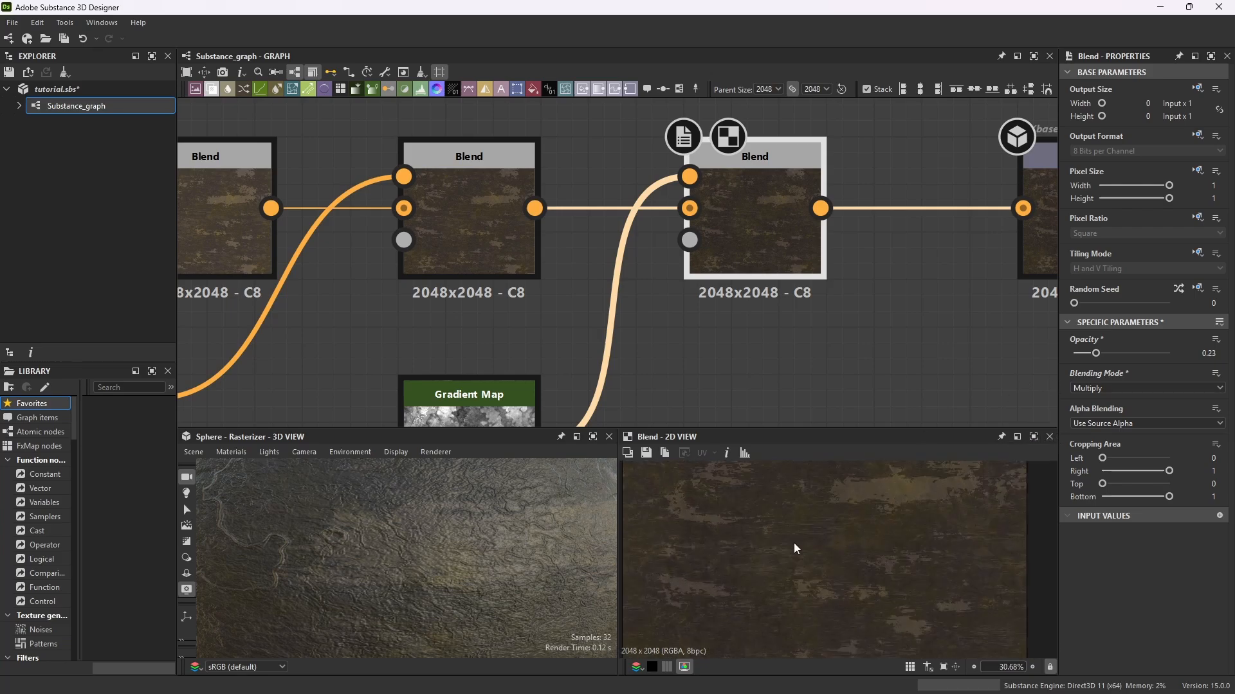
{"action": "mouse_move", "coordinate": [1095, 353]}
{"action": "left_mouse_down"}
{"action": "mouse_move", "coordinate": [1072, 353]}
{"action": "mouse_move", "coordinate": [1090, 357]}
{"action": "left_mouse_up"}
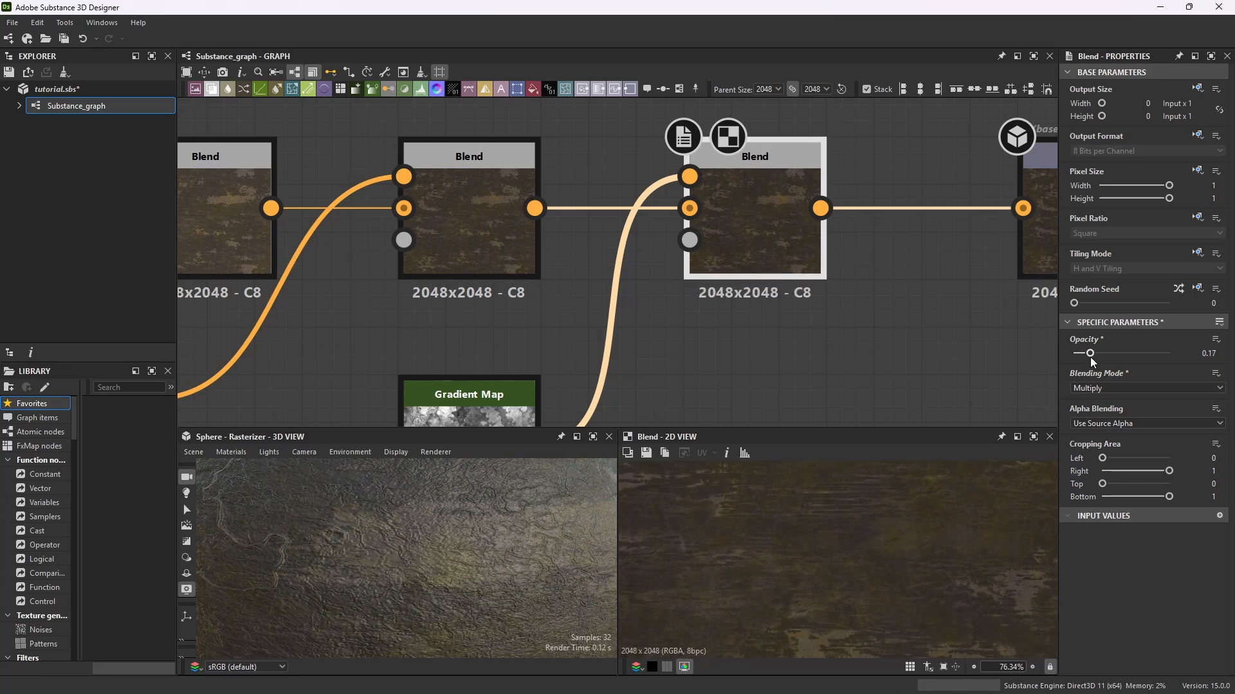
Move the Base Color output node farther from the last Blend node to leave space for another node.
{"action": "scroll", "coordinate": [686, 248], "scroll_direction": "down", "scroll_amount": 5}
{"action": "scroll", "coordinate": [686, 248], "scroll_direction": "down", "scroll_amount": 4}
{"action": "scroll", "coordinate": [683, 184], "scroll_direction": "up", "scroll_amount": 3}
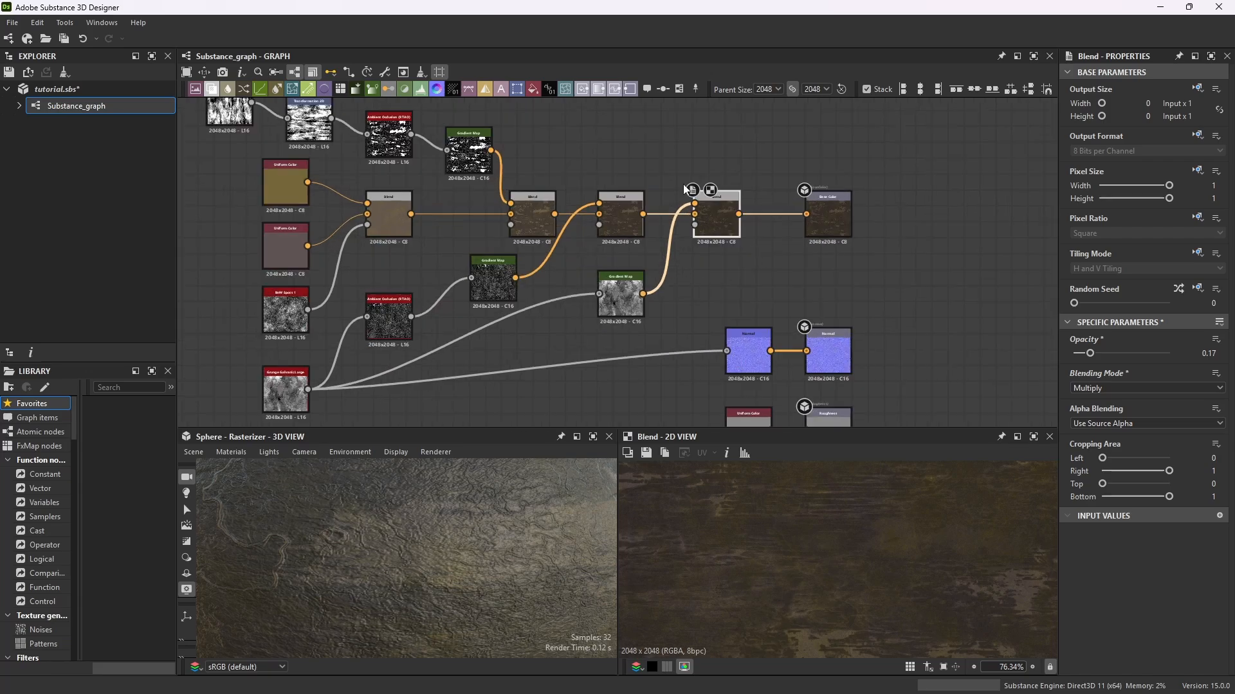
{"action": "left_click_drag", "start_coordinate": [830, 200], "coordinate": [886, 199]}
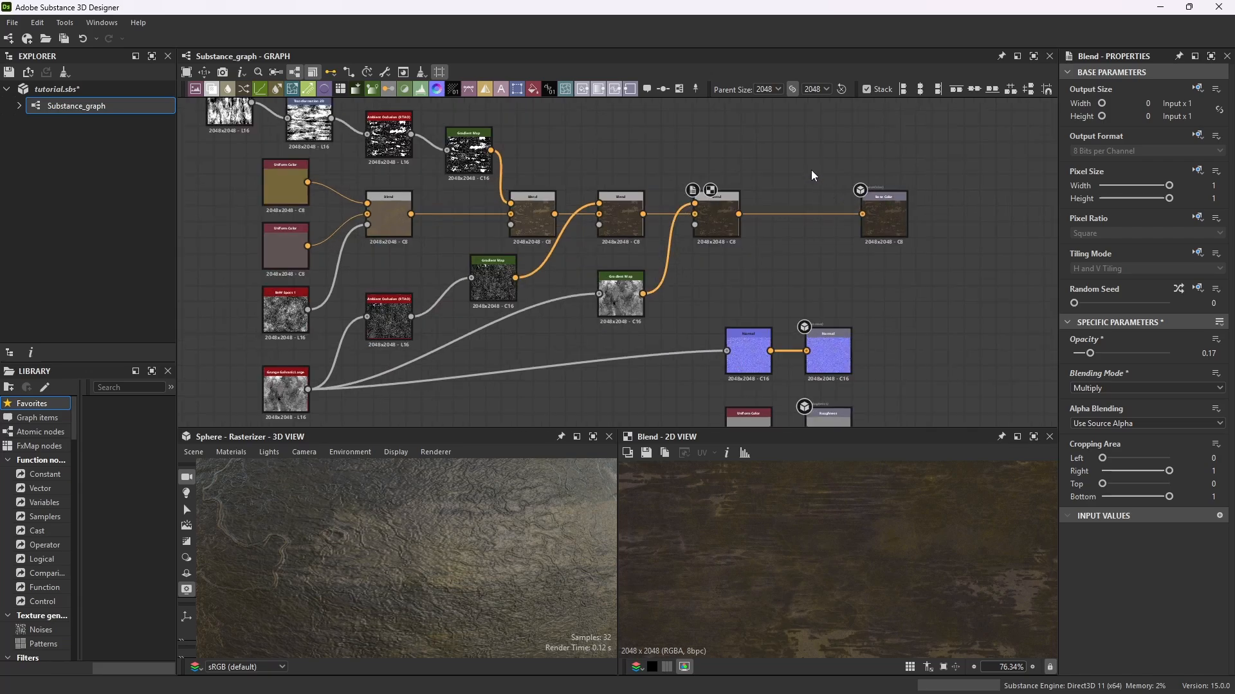
Add a Levels node above the gap between the last Blend node and the Base Color output.
{"action": "scroll", "coordinate": [822, 508], "scroll_direction": "down", "scroll_amount": 5}
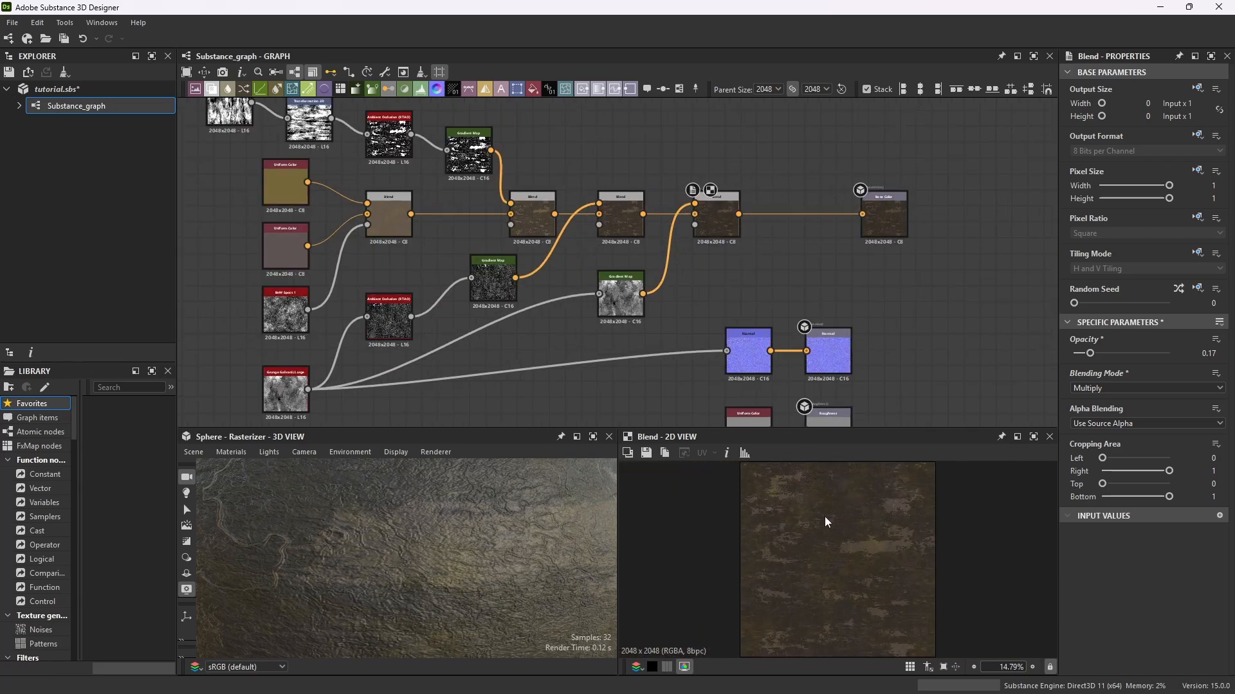
{"action": "key", "text": "space"}
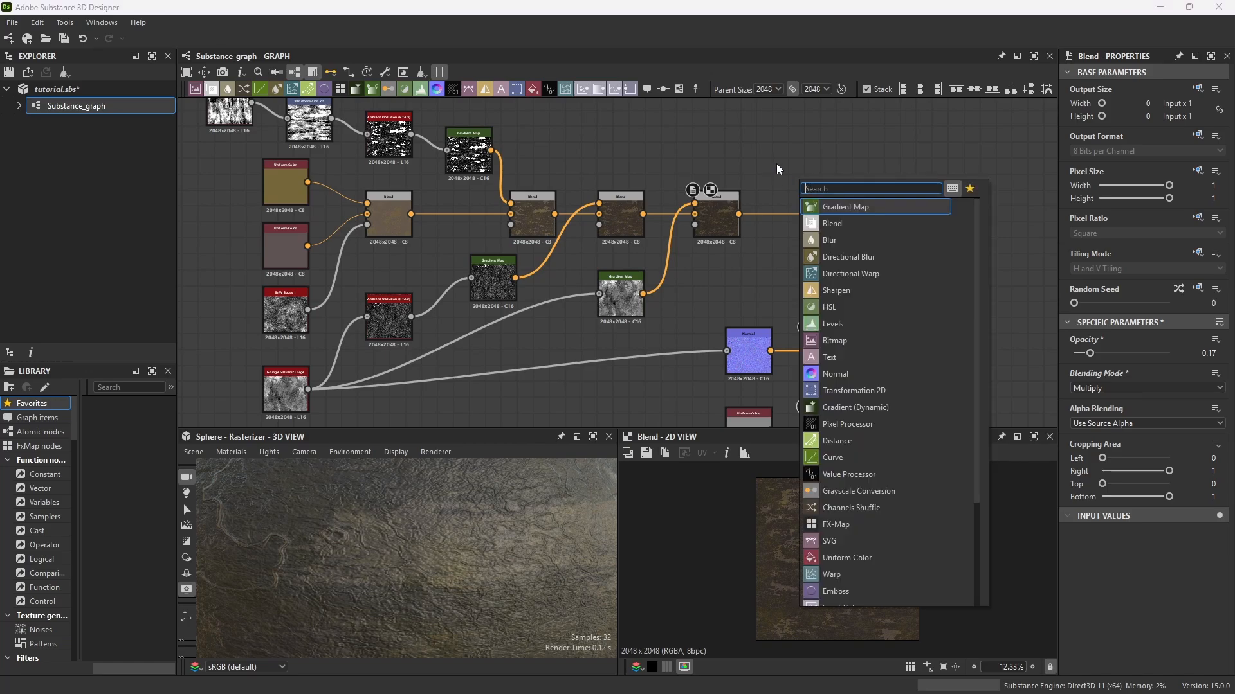
{"action": "type", "text": "levels"}
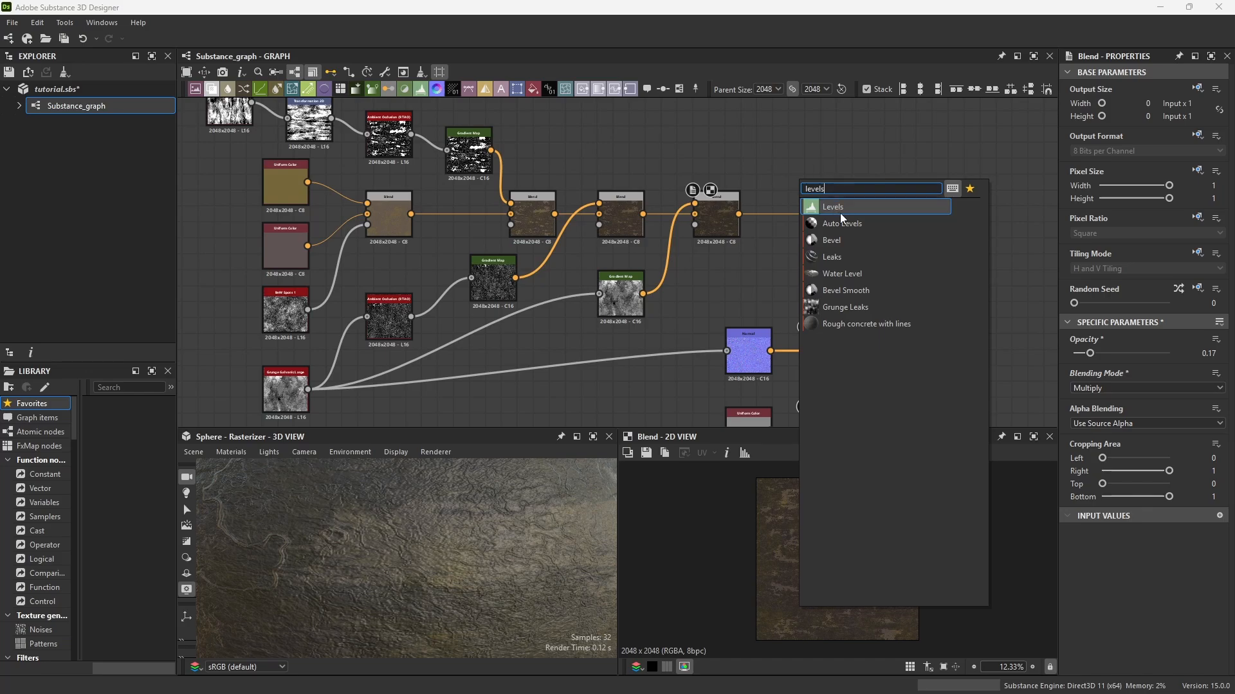
{"action": "left_click", "coordinate": [840, 208]}
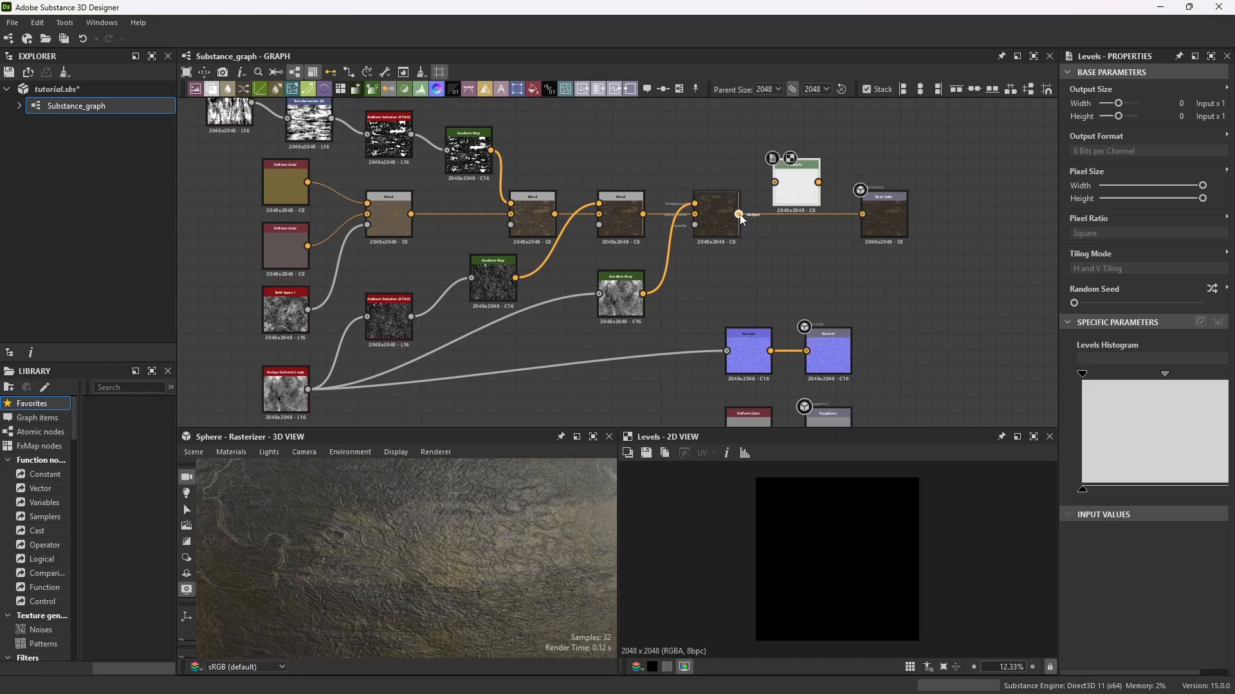
Route the last Blend node's output through the Levels node into Base Color, and line Levels up in the row.
{"action": "left_click_drag", "start_coordinate": [738, 214], "coordinate": [862, 214]}
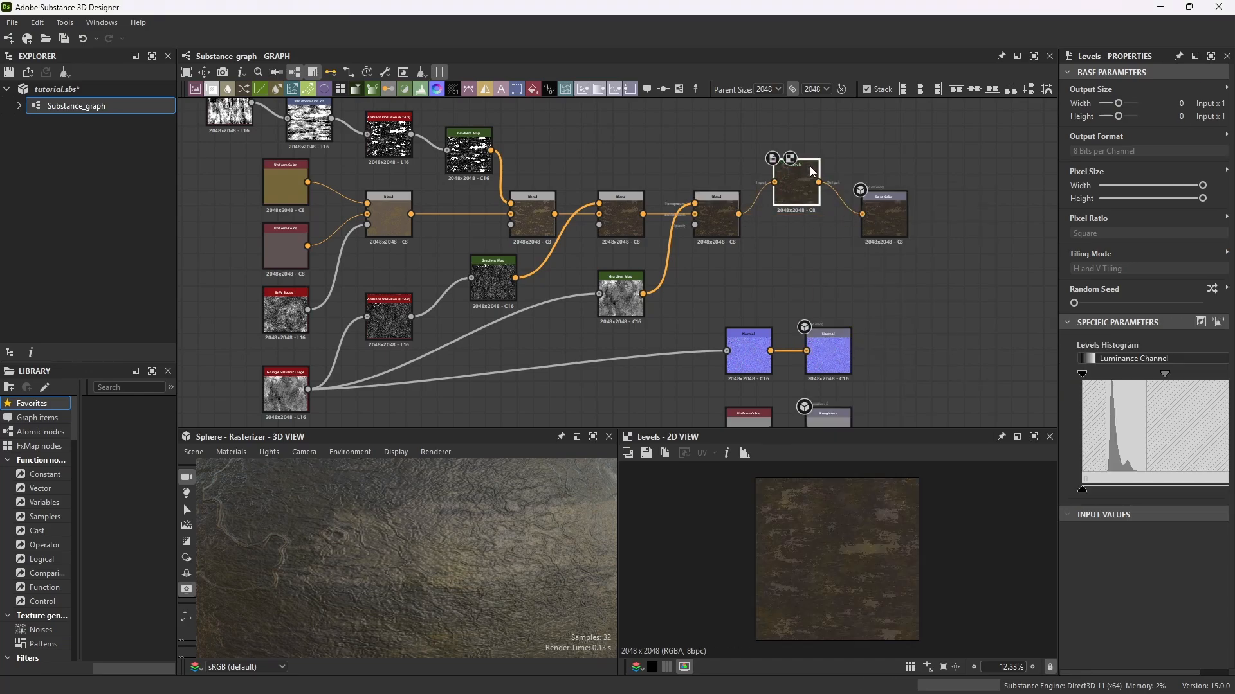
{"action": "left_click_drag", "start_coordinate": [792, 168], "coordinate": [792, 201]}
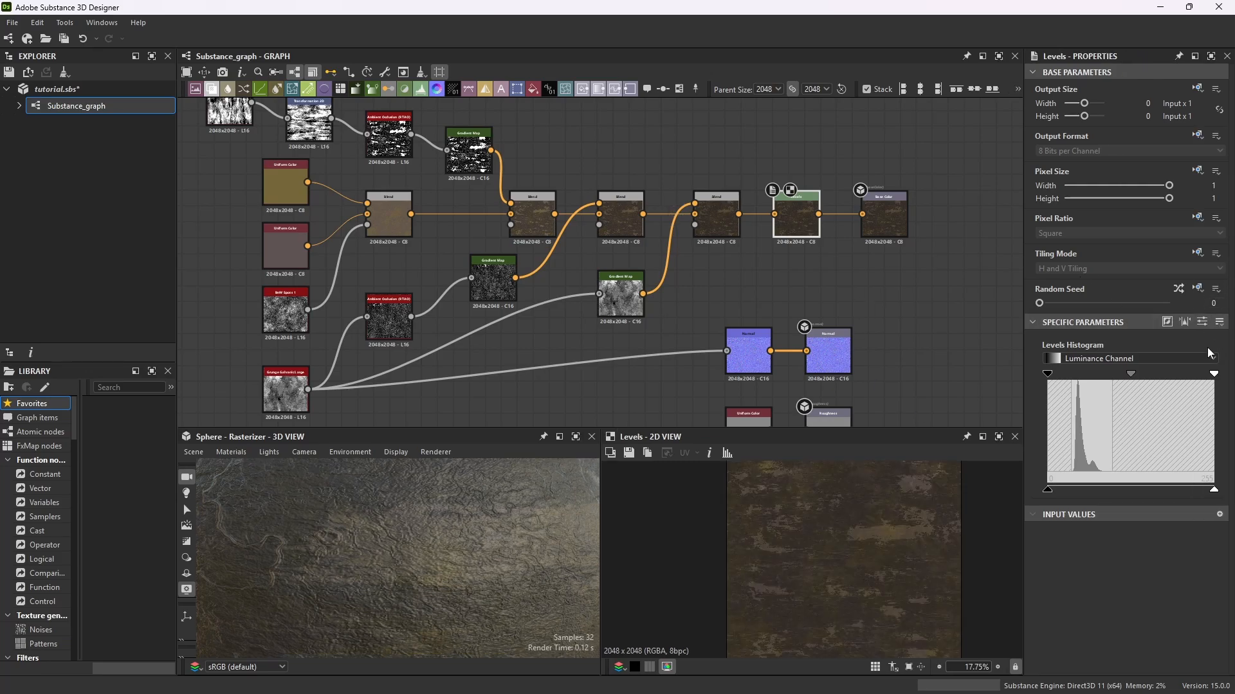
Brighten the base color in the Levels node by lowering the input white point to about two thirds of the range and slightly raising the output black point.
{"action": "mouse_move", "coordinate": [1213, 374]}
{"action": "left_mouse_down"}
{"action": "mouse_move", "coordinate": [1166, 384]}
{"action": "mouse_move", "coordinate": [1231, 385]}
{"action": "left_mouse_up"}
{"action": "left_click_drag", "start_coordinate": [1050, 492], "coordinate": [1024, 488]}
{"action": "left_click_drag", "start_coordinate": [1215, 375], "coordinate": [1140, 380]}
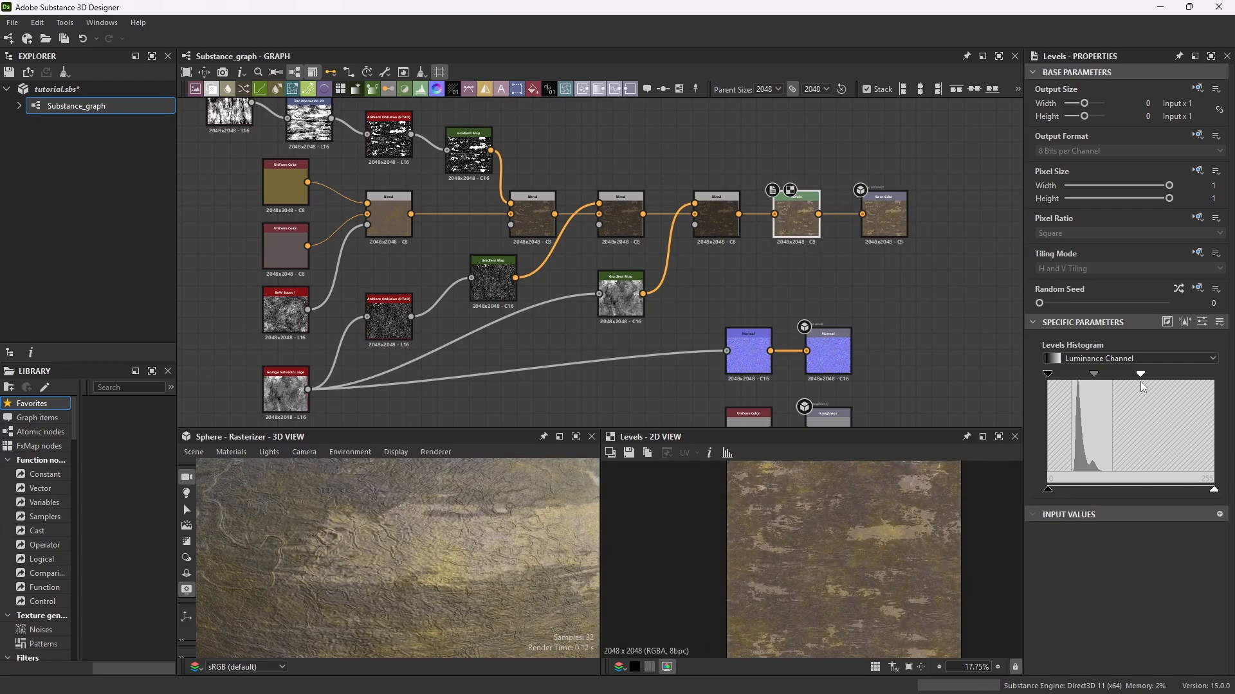
{"action": "left_click_drag", "start_coordinate": [1046, 491], "coordinate": [1060, 492]}
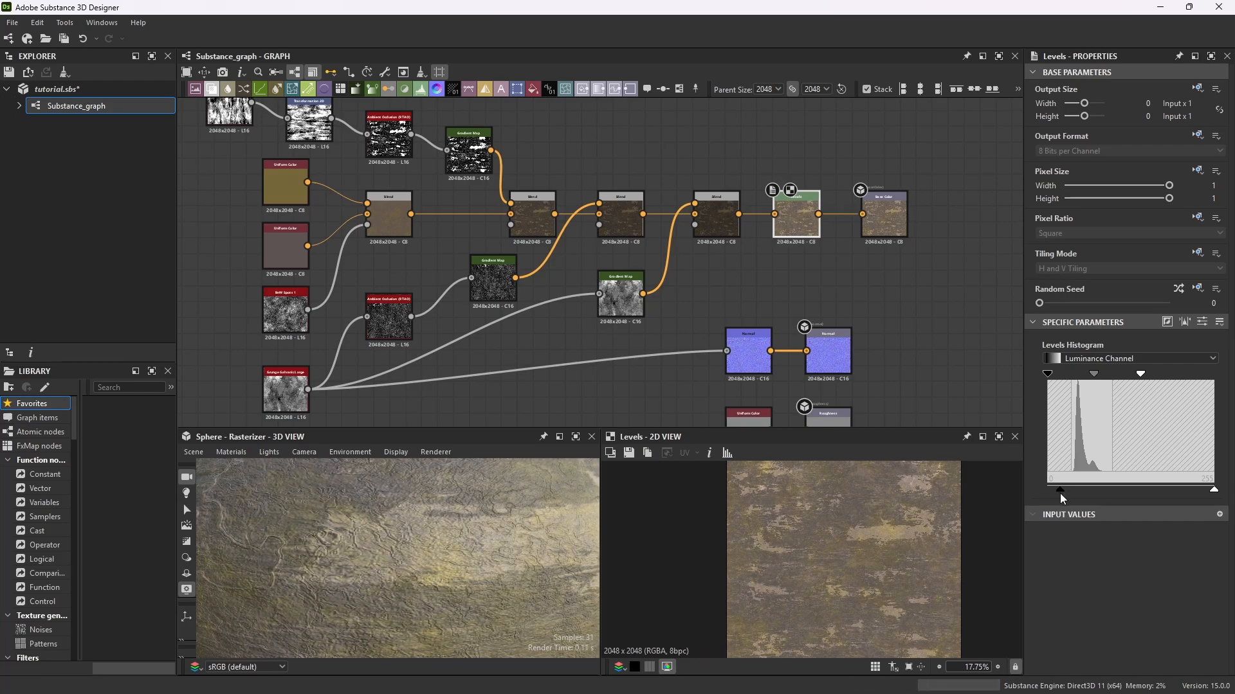
{"action": "left_click_drag", "start_coordinate": [1140, 379], "coordinate": [1160, 378]}
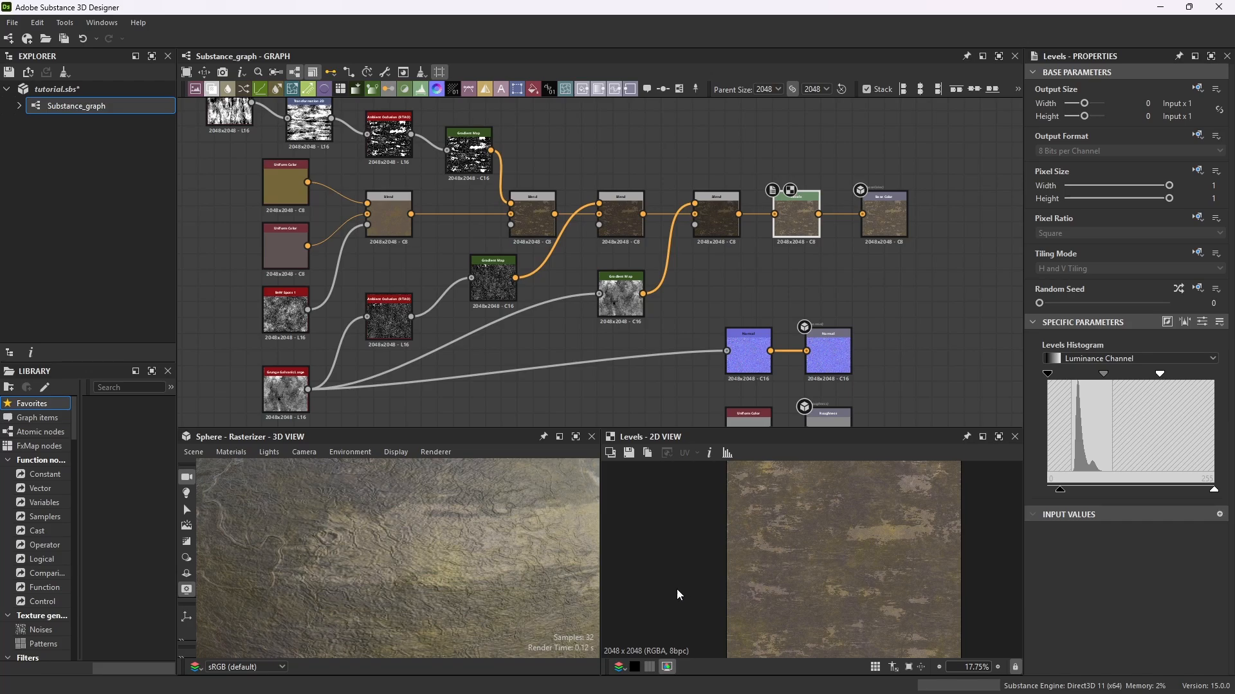
{"action": "scroll", "coordinate": [913, 577], "scroll_direction": "up", "scroll_amount": 2}
{"action": "scroll", "coordinate": [870, 557], "scroll_direction": "down", "scroll_amount": 4}
{"action": "scroll", "coordinate": [840, 551], "scroll_direction": "up", "scroll_amount": 5}
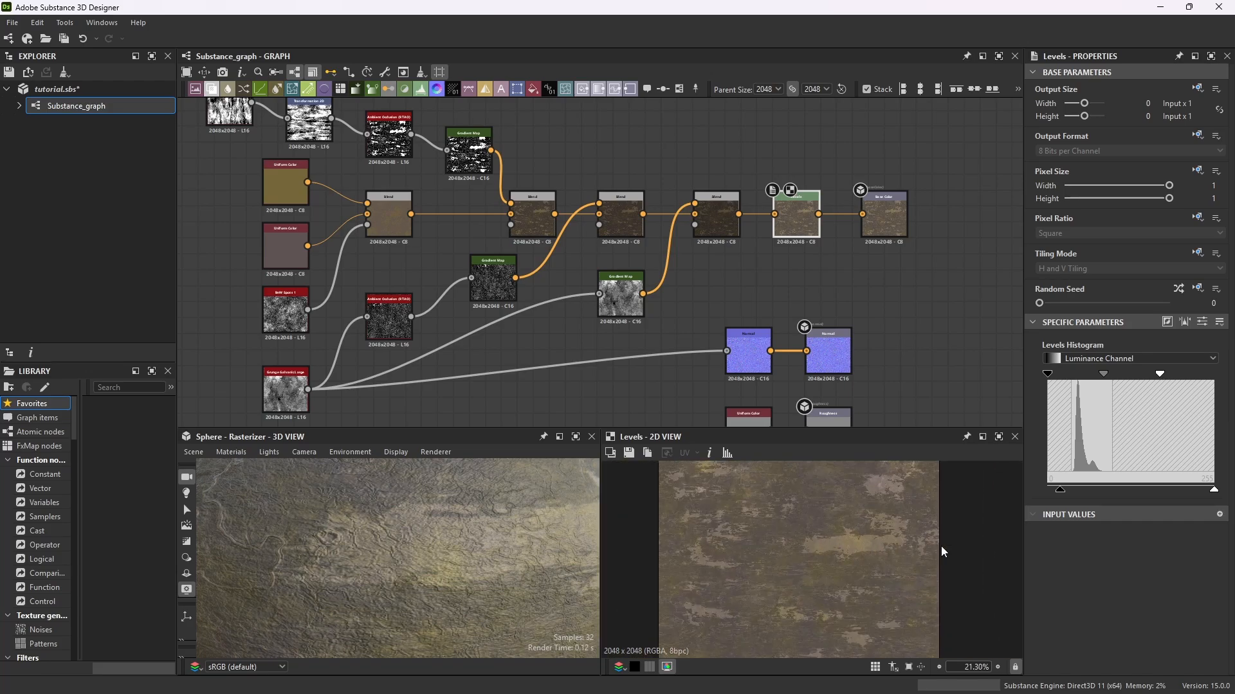
{"action": "left_click_drag", "start_coordinate": [1161, 376], "coordinate": [1167, 377]}
Examine the brightened base color on the preview sphere from several angles, including in an enlarged 3D view.
{"action": "scroll", "coordinate": [836, 218], "scroll_direction": "down", "scroll_amount": 1}
{"action": "scroll", "coordinate": [835, 218], "scroll_direction": "down", "scroll_amount": 1}
{"action": "scroll", "coordinate": [831, 218], "scroll_direction": "up", "scroll_amount": 2}
{"action": "scroll", "coordinate": [836, 224], "scroll_direction": "down", "scroll_amount": 2}
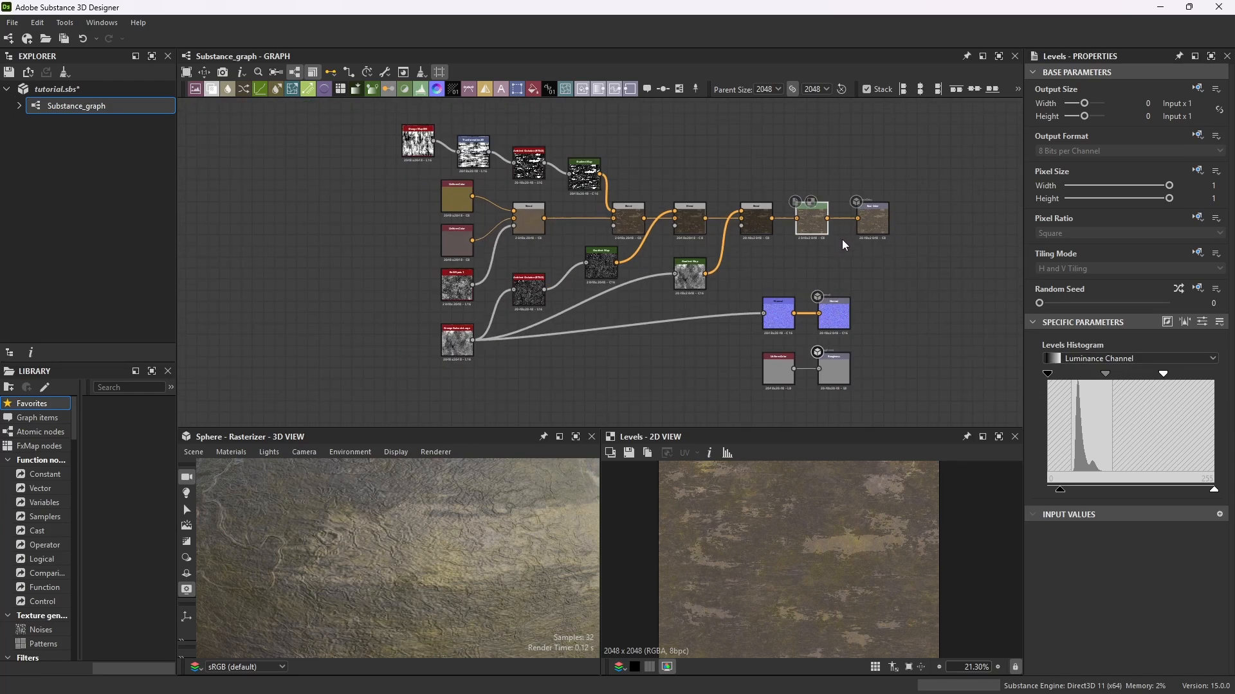
{"action": "scroll", "coordinate": [508, 598], "scroll_direction": "down", "scroll_amount": 3}
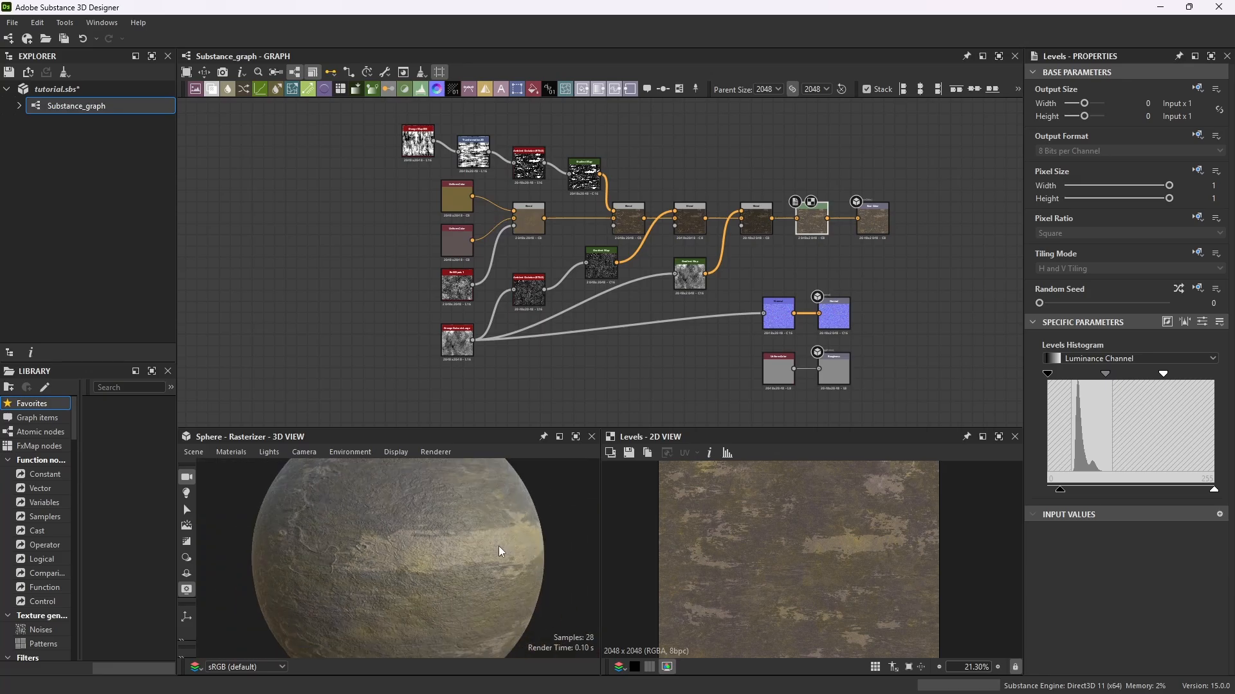
{"action": "left_click_drag", "start_coordinate": [469, 546], "coordinate": [555, 434]}
{"action": "left_click", "coordinate": [576, 437]}
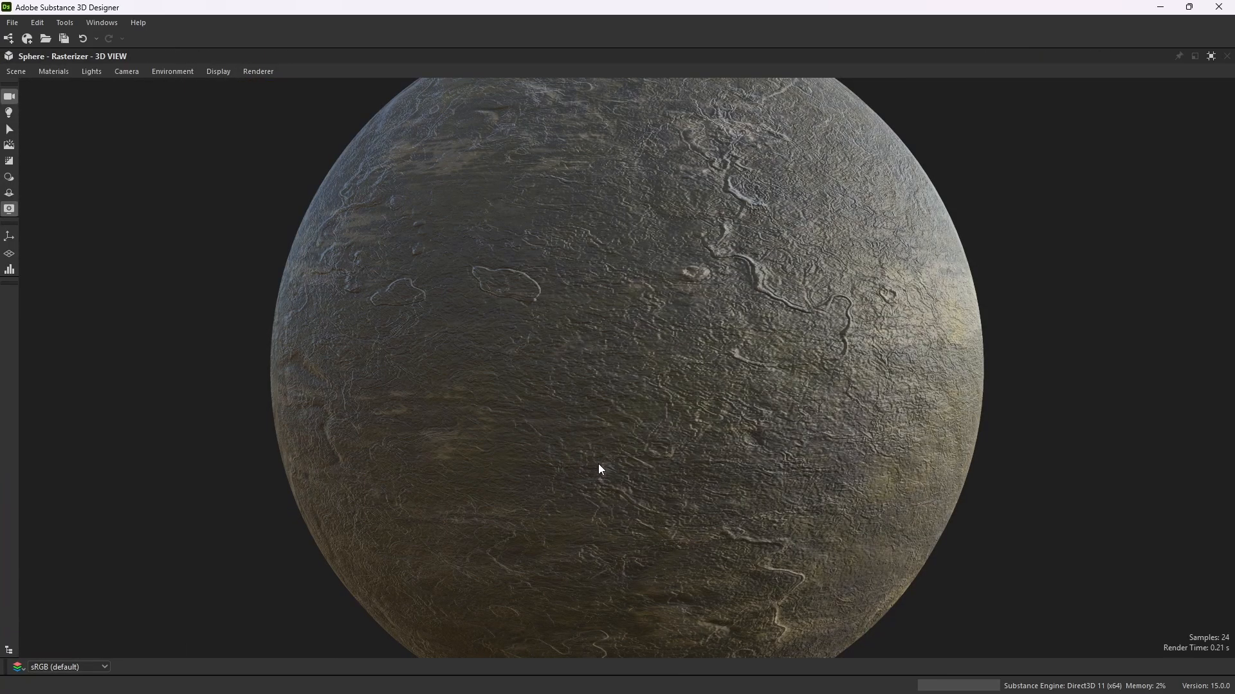
{"action": "left_click_drag", "start_coordinate": [598, 469], "coordinate": [656, 327]}
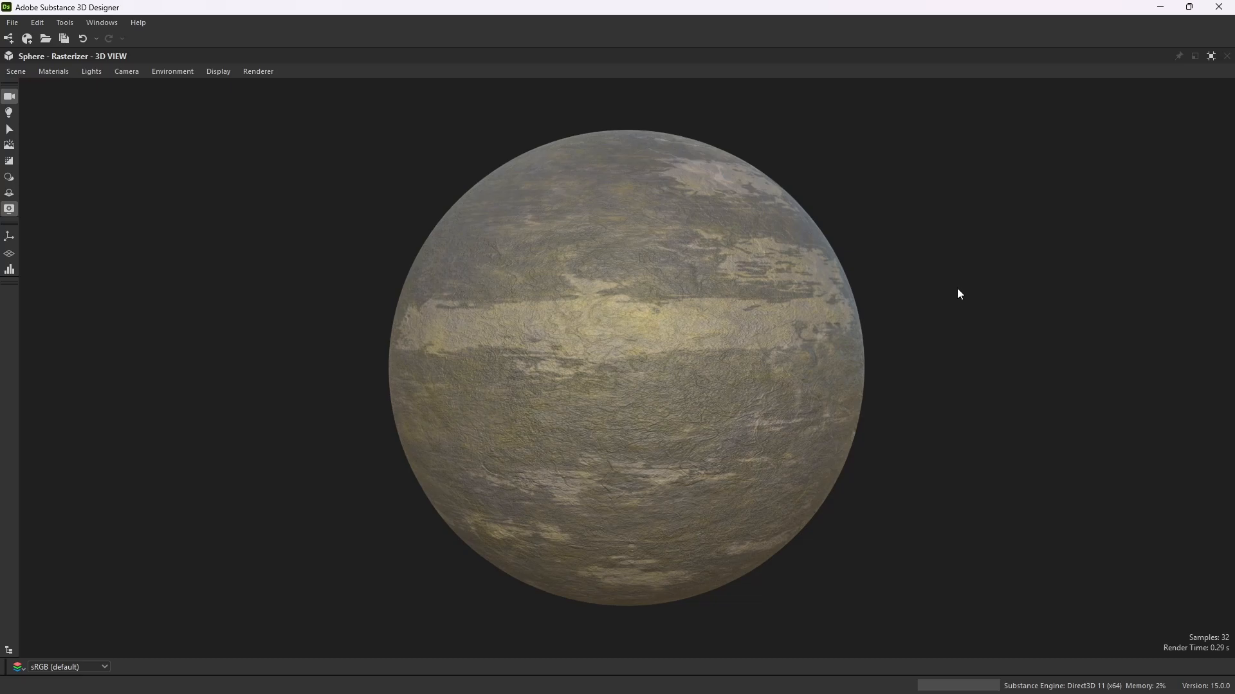
{"action": "left_click", "coordinate": [1210, 57]}
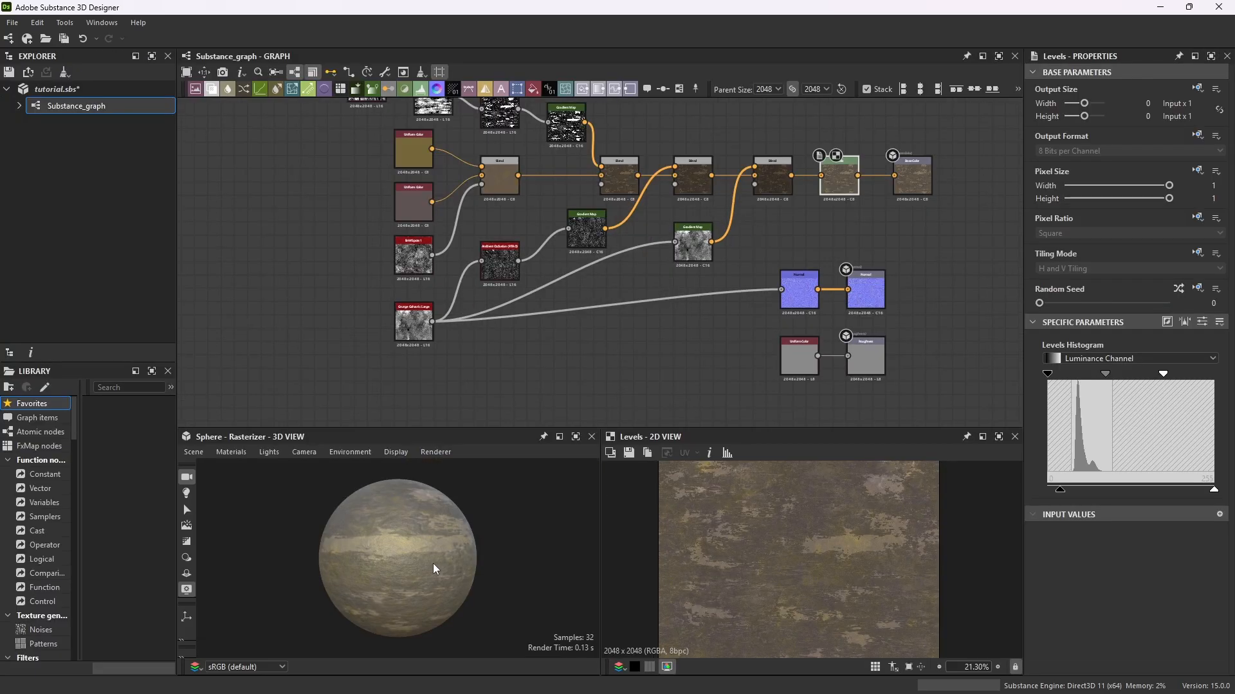
{"action": "scroll", "coordinate": [411, 544], "scroll_direction": "up", "scroll_amount": 4}
{"action": "left_click_drag", "start_coordinate": [423, 536], "coordinate": [445, 548]}
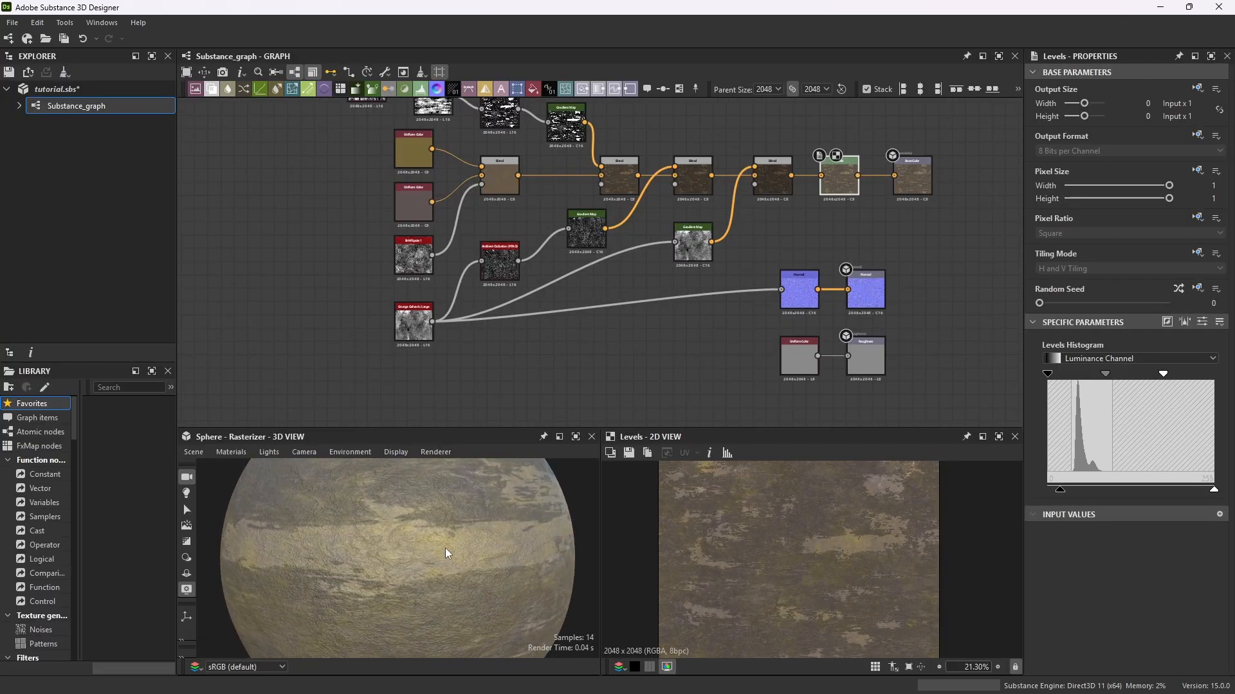
{"action": "scroll", "coordinate": [445, 548], "scroll_direction": "down", "scroll_amount": 4}
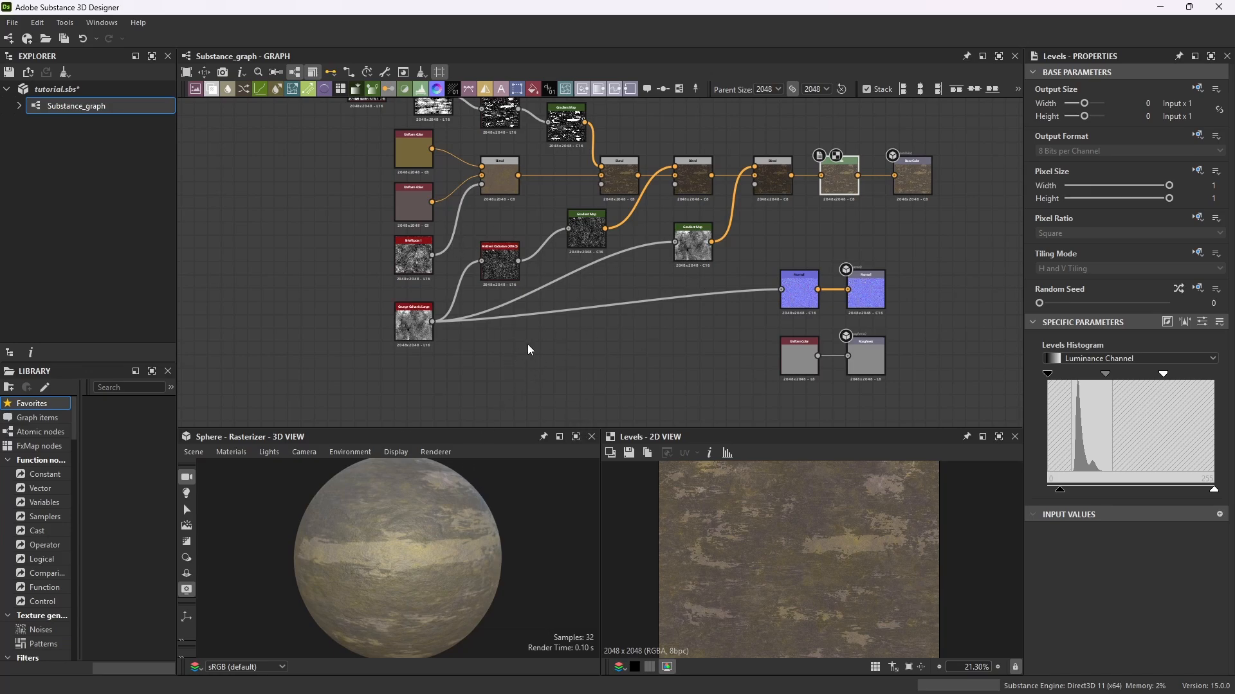
Add a Grunge Map 005 noise node and place it below the Grunge Galvanic Large node.
{"action": "left_click", "coordinate": [560, 334]}
{"action": "key", "text": "space"}
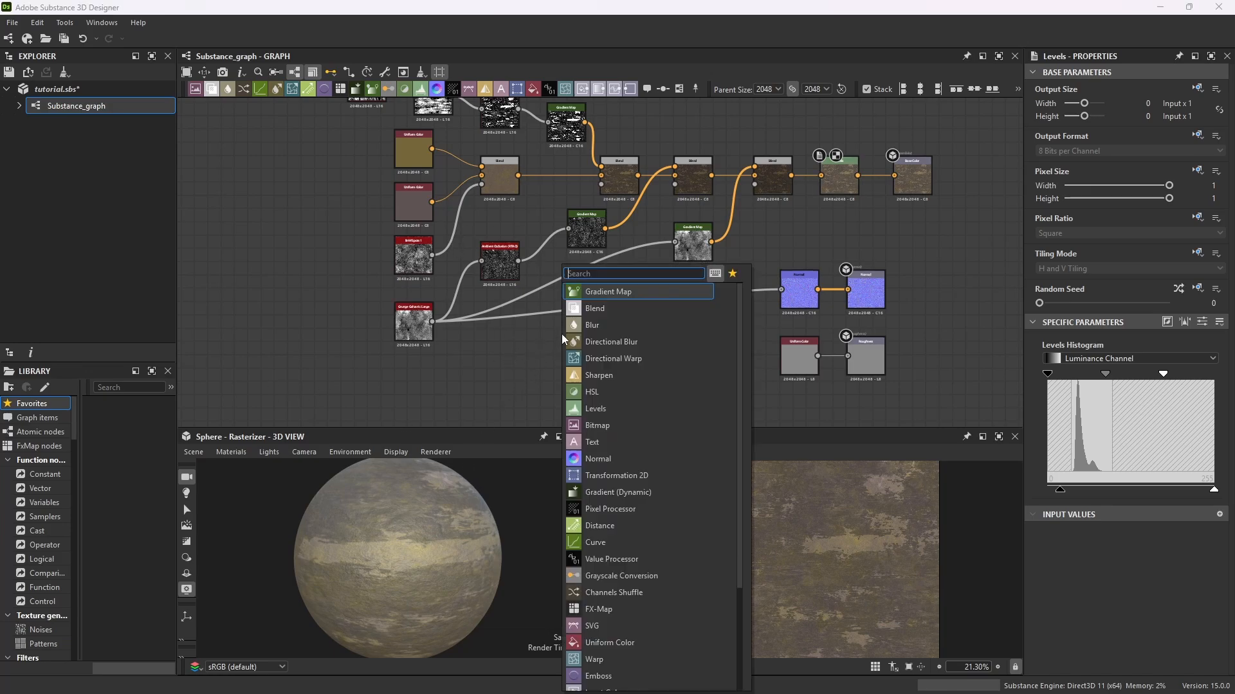
{"action": "type", "text": "noise"}
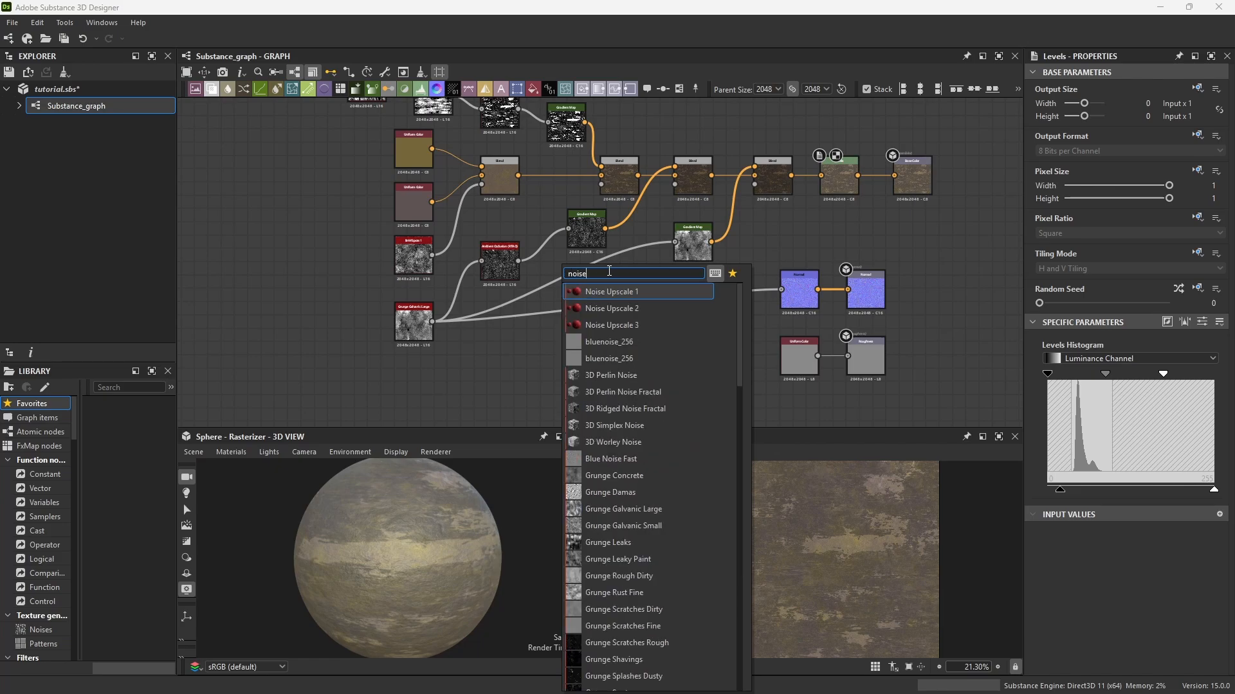
{"action": "scroll", "coordinate": [650, 475], "scroll_direction": "down", "scroll_amount": 5}
{"action": "scroll", "coordinate": [650, 475], "scroll_direction": "down", "scroll_amount": 12}
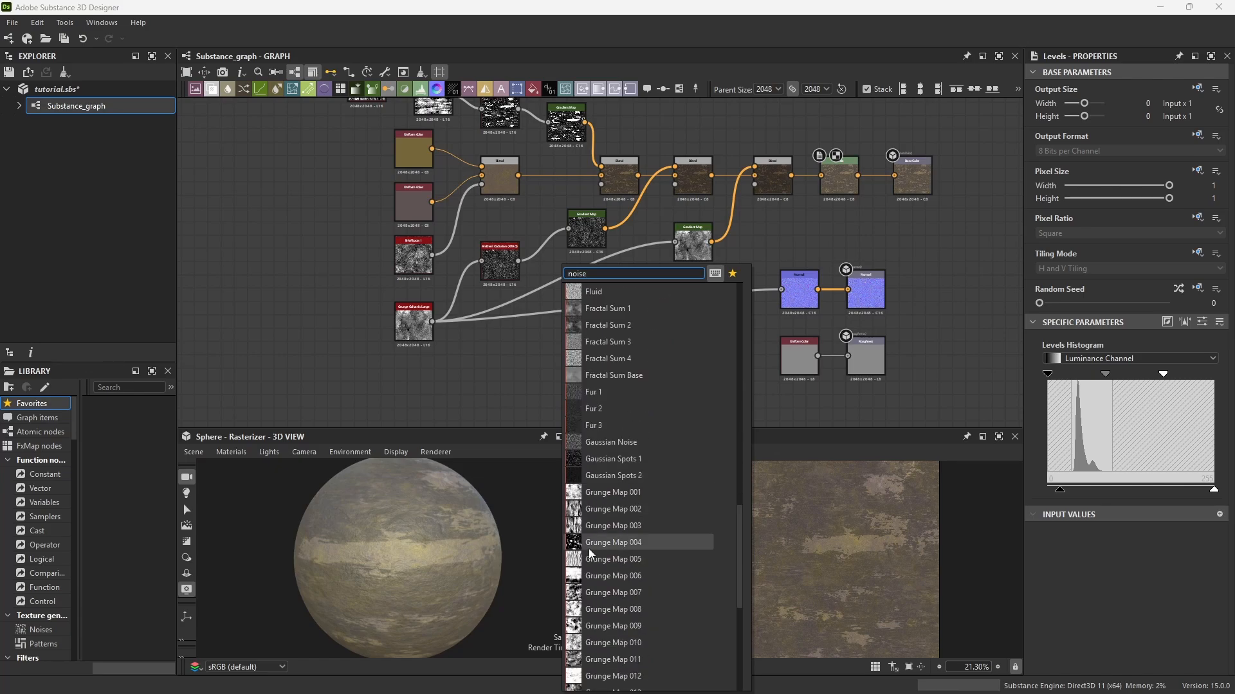
{"action": "left_click", "coordinate": [620, 557]}
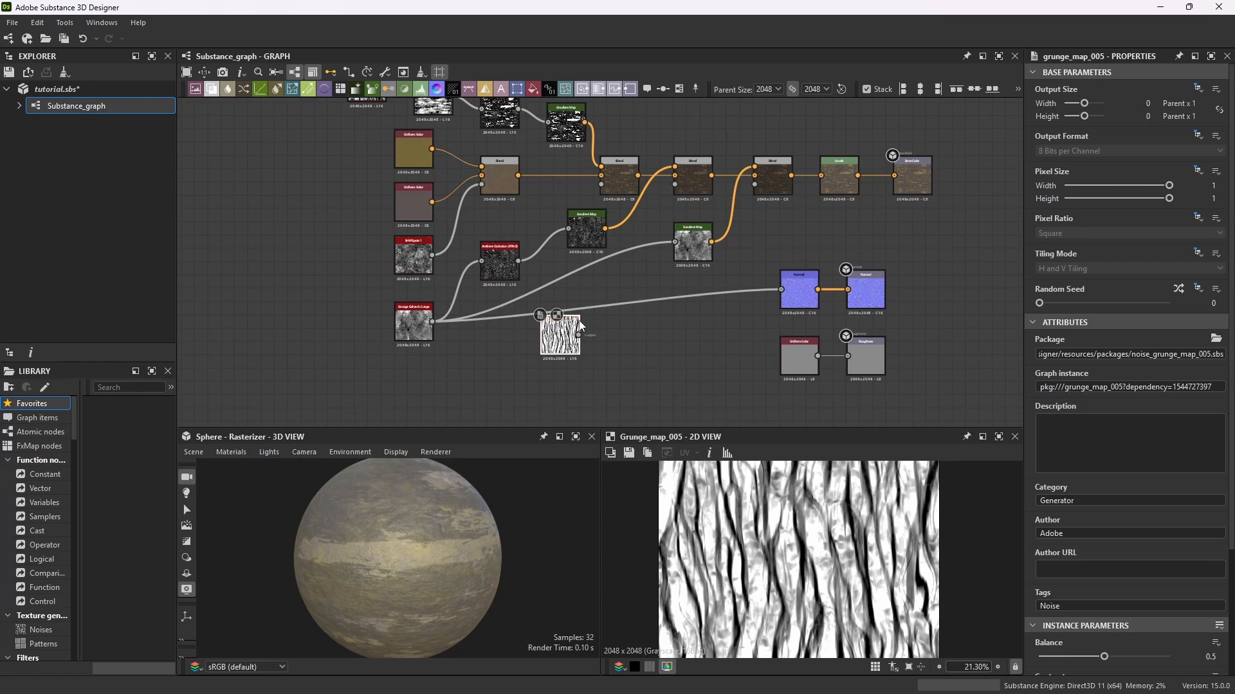
{"action": "left_click_drag", "start_coordinate": [570, 329], "coordinate": [424, 374]}
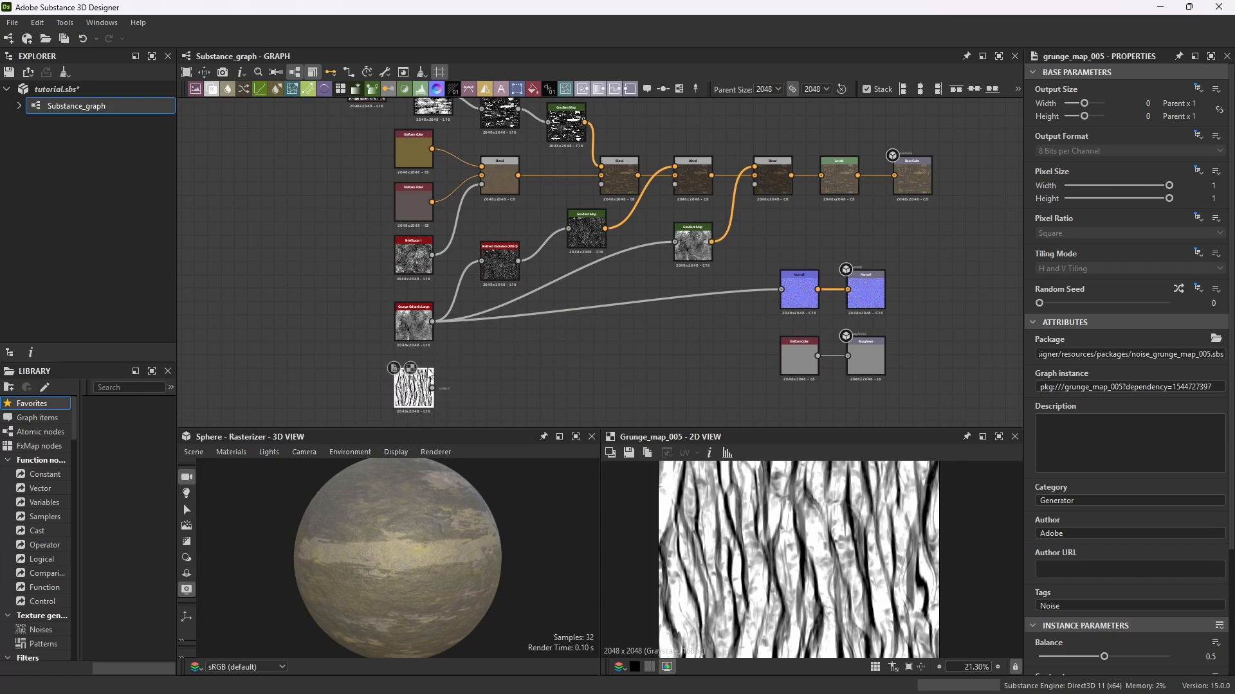
Add a Transformation 2D node beside Grunge Map 005 and feed the grunge map into it.
{"action": "middle_click_drag", "start_coordinate": [491, 408], "coordinate": [510, 358]}
{"action": "scroll", "coordinate": [508, 356], "scroll_direction": "up", "scroll_amount": 2}
{"action": "scroll", "coordinate": [603, 255], "scroll_direction": "down", "scroll_amount": 2}
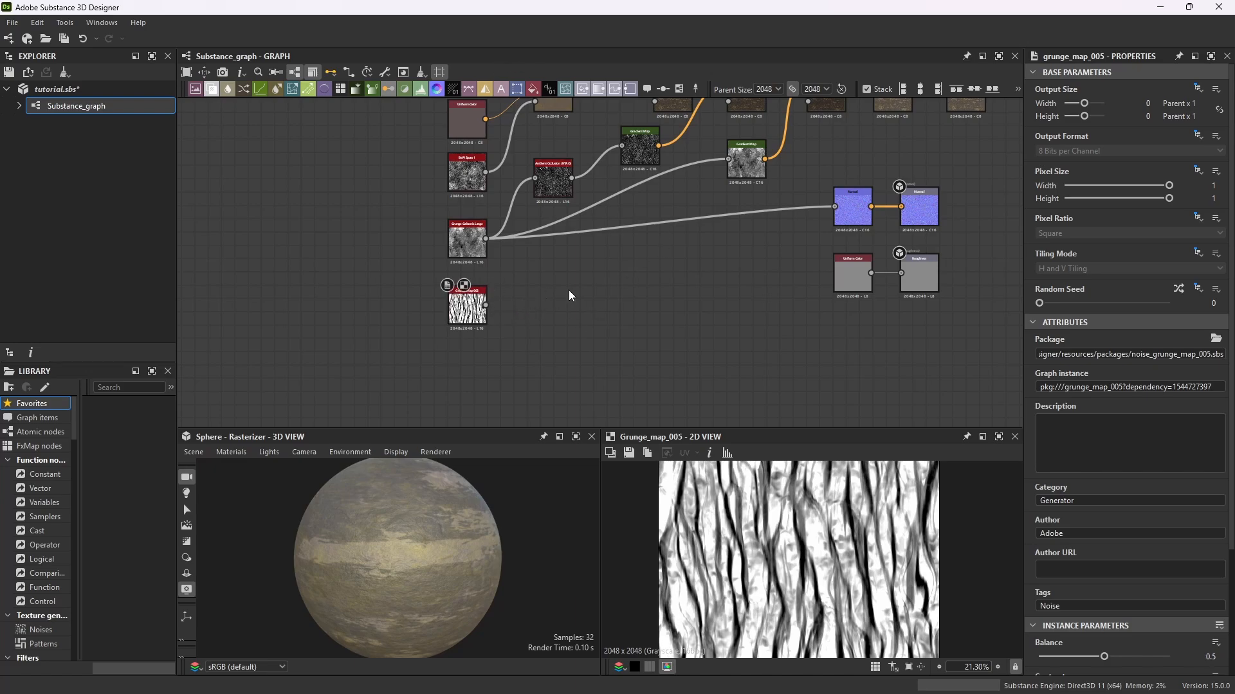
{"action": "key", "text": "space"}
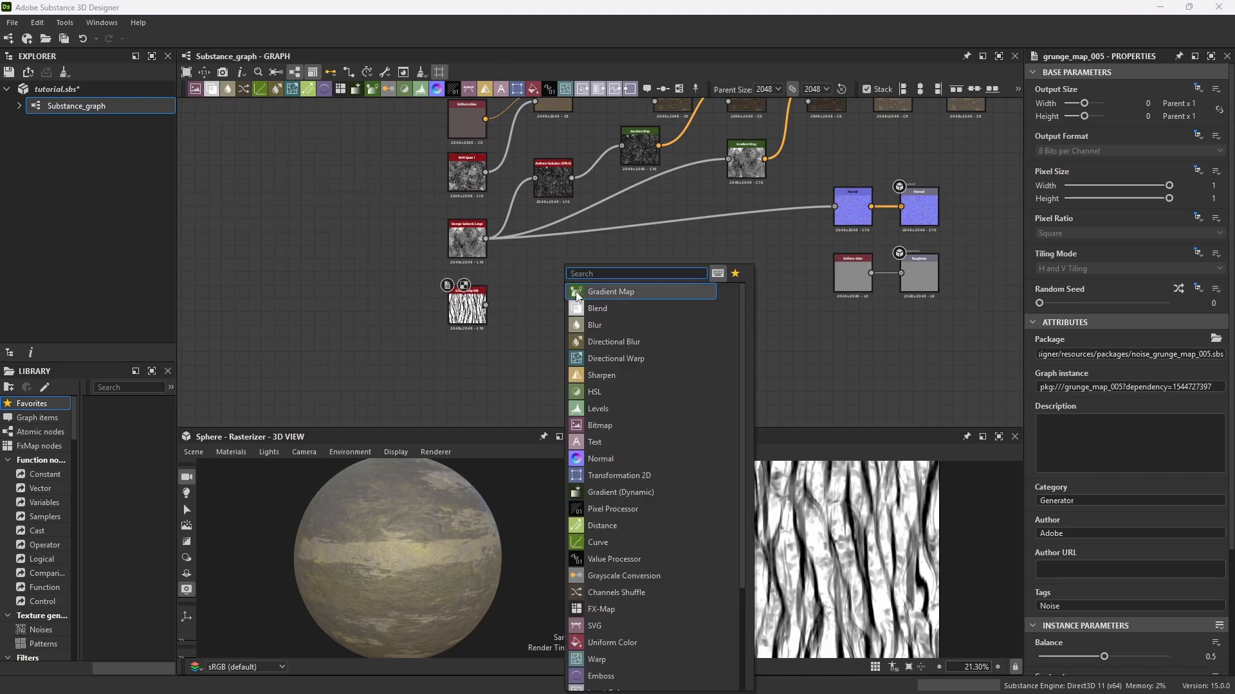
{"action": "type", "text": "tr"}
{"action": "left_click", "coordinate": [629, 292]}
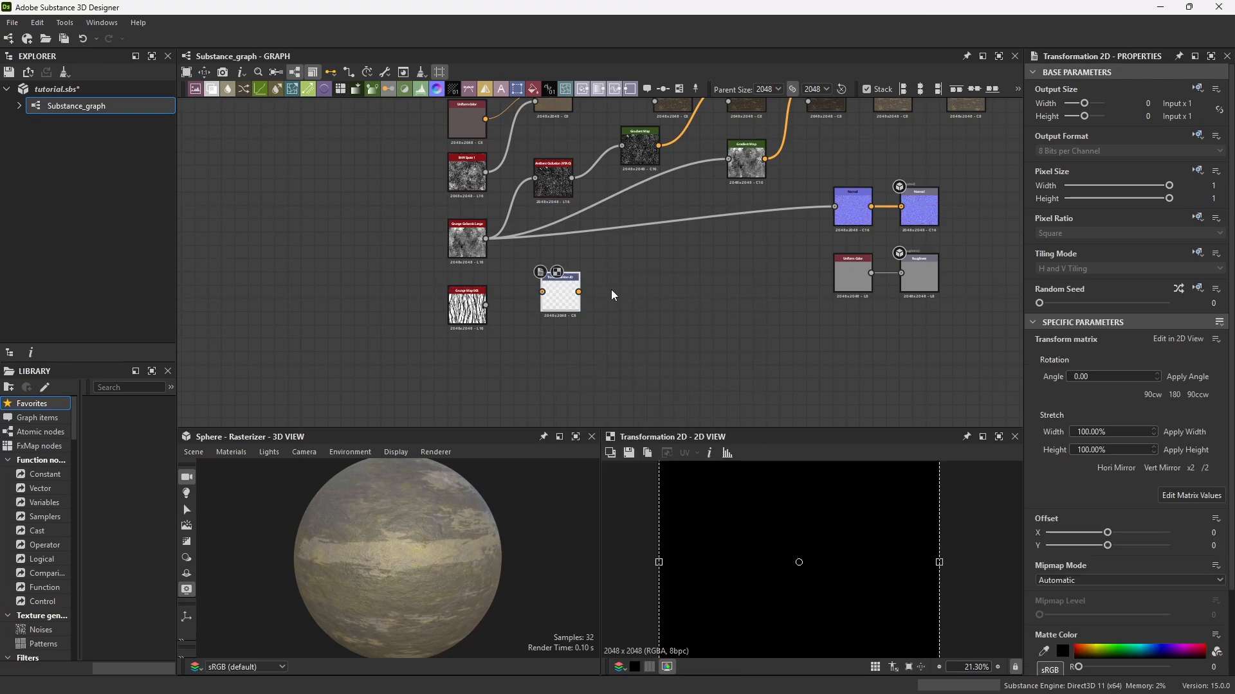
{"action": "left_click_drag", "start_coordinate": [486, 305], "coordinate": [571, 288]}
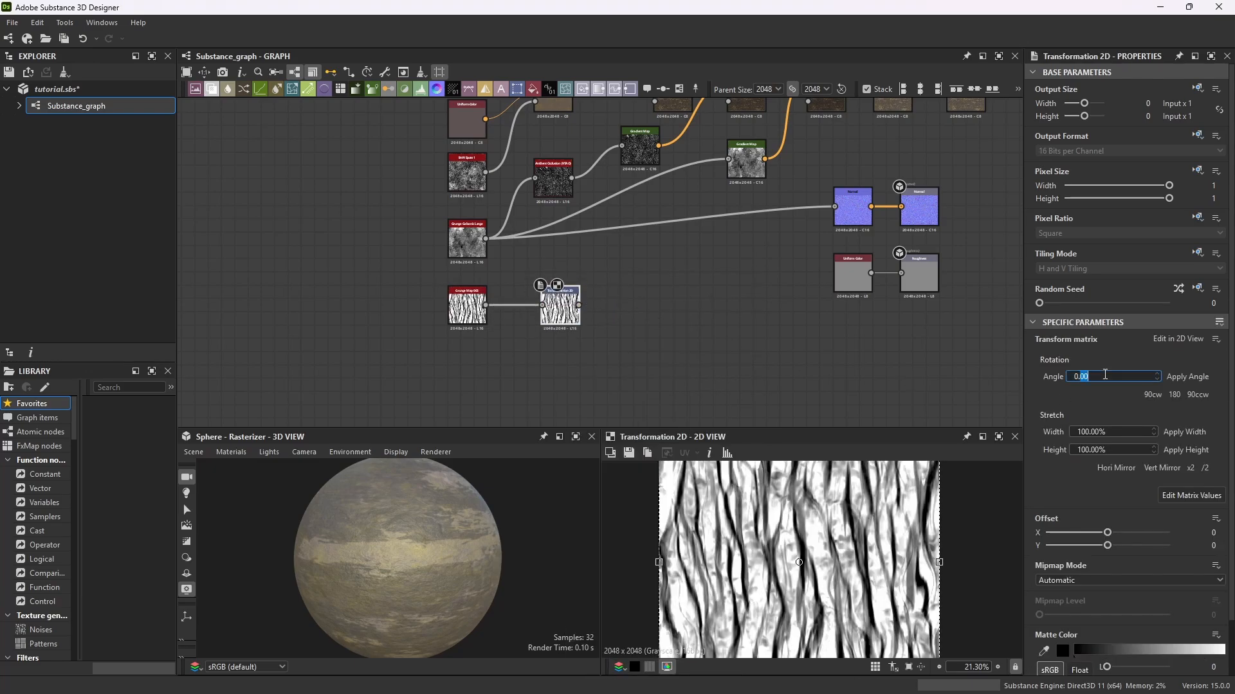
Rotate the Transformation 2D node by 90 degrees and connect its output to the Normal node's input in place of Grunge Galvanic Large.
{"action": "key", "text": "BackSpace"}
{"action": "type", "text": "90"}
{"action": "key", "text": "Return"}
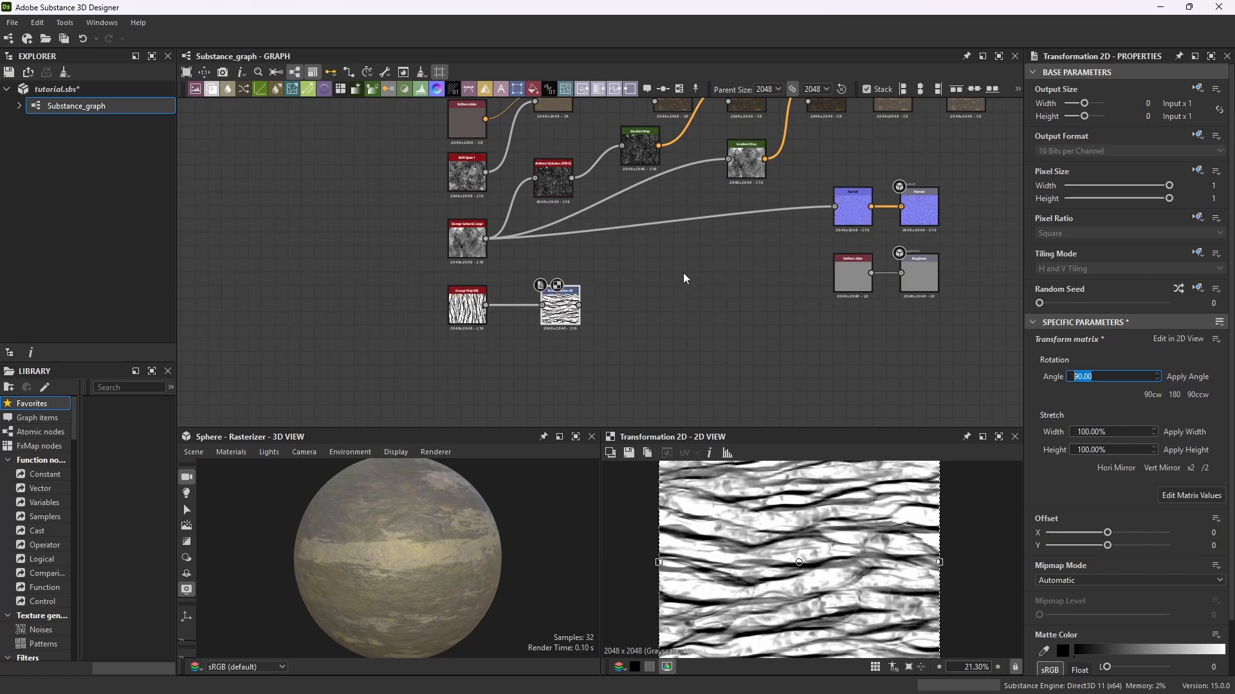
{"action": "left_click_drag", "start_coordinate": [579, 305], "coordinate": [835, 207]}
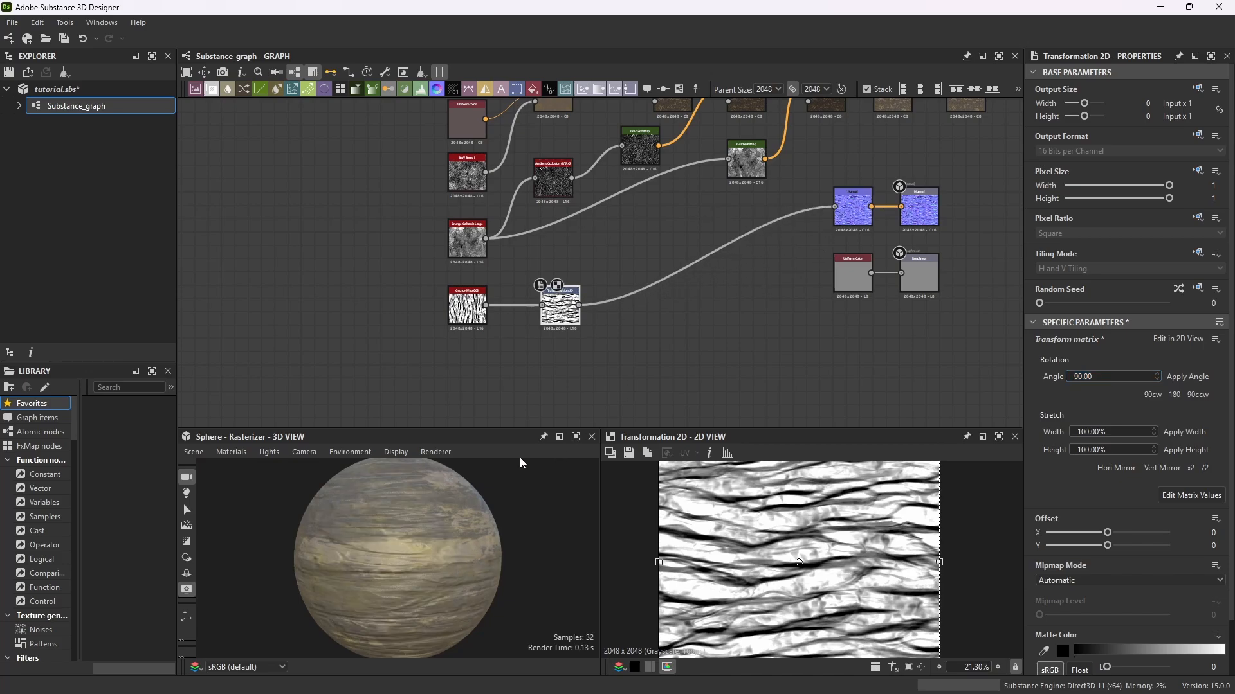
Examine the rotated grunge pattern on the preview sphere, in the Normal and Transformation 2D nodes, and in the 2D view.
{"action": "left_click", "coordinate": [576, 437]}
{"action": "scroll", "coordinate": [705, 367], "scroll_direction": "down", "scroll_amount": 2}
{"action": "left_click_drag", "start_coordinate": [705, 366], "coordinate": [789, 363]}
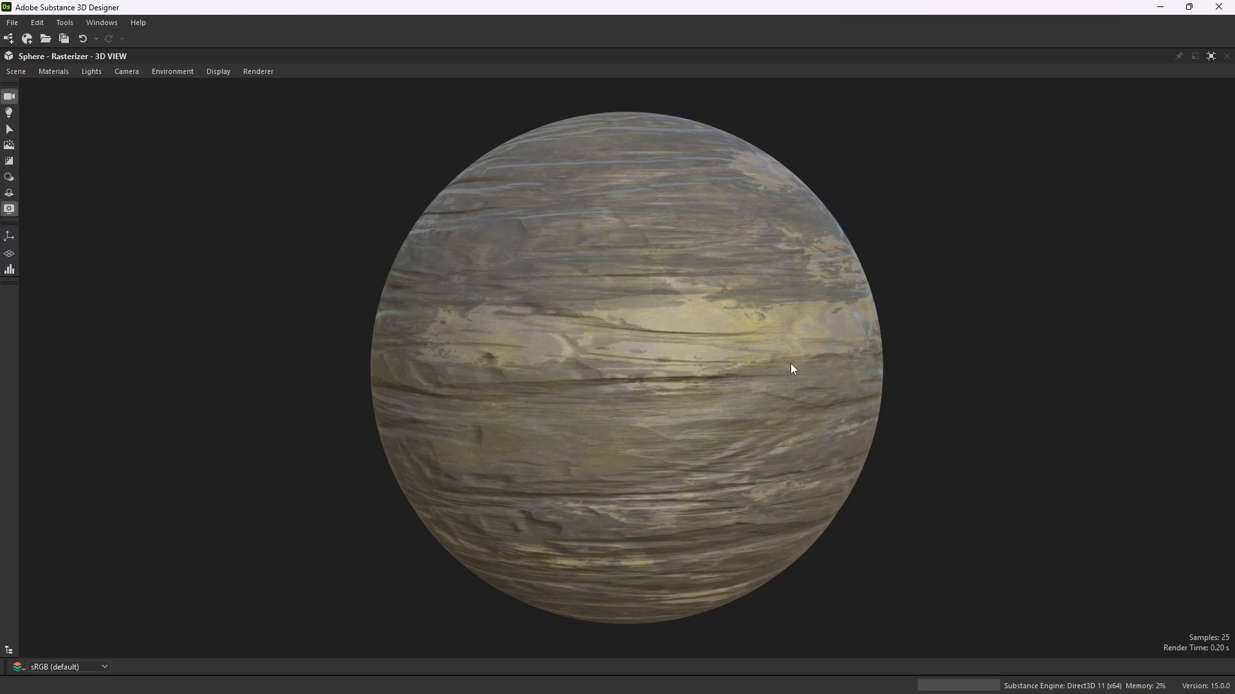
{"action": "left_click", "coordinate": [1210, 56]}
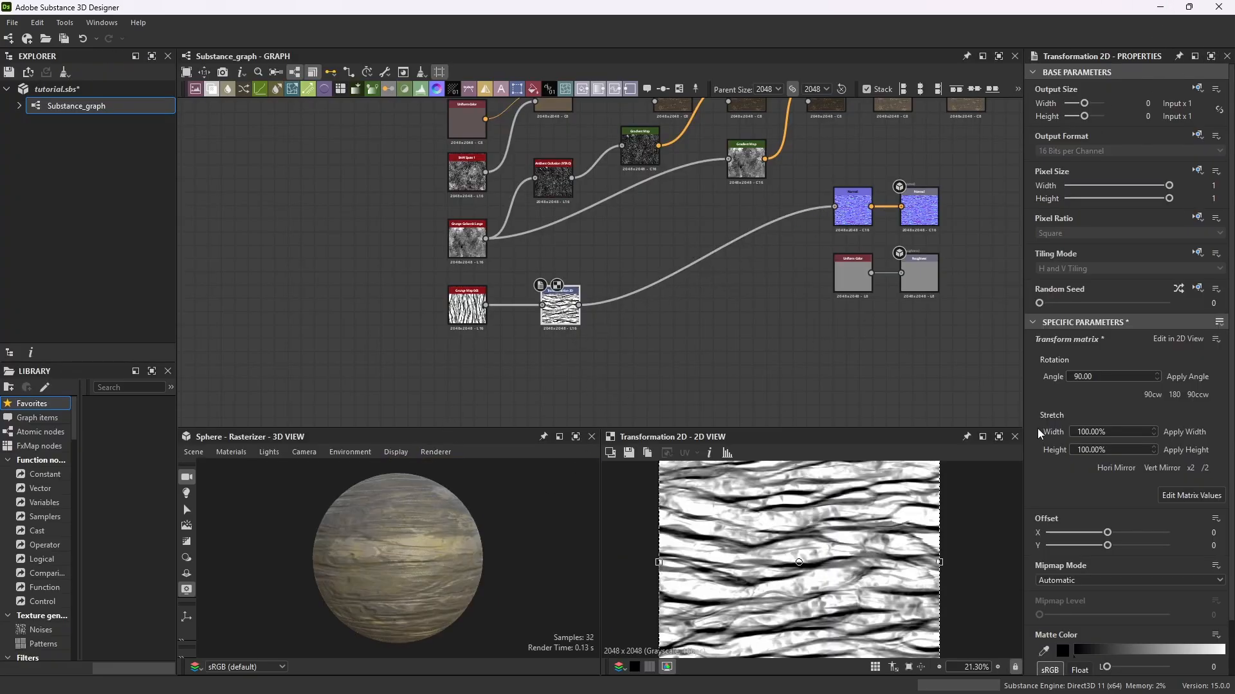
{"action": "scroll", "coordinate": [863, 198], "scroll_direction": "up", "scroll_amount": 10}
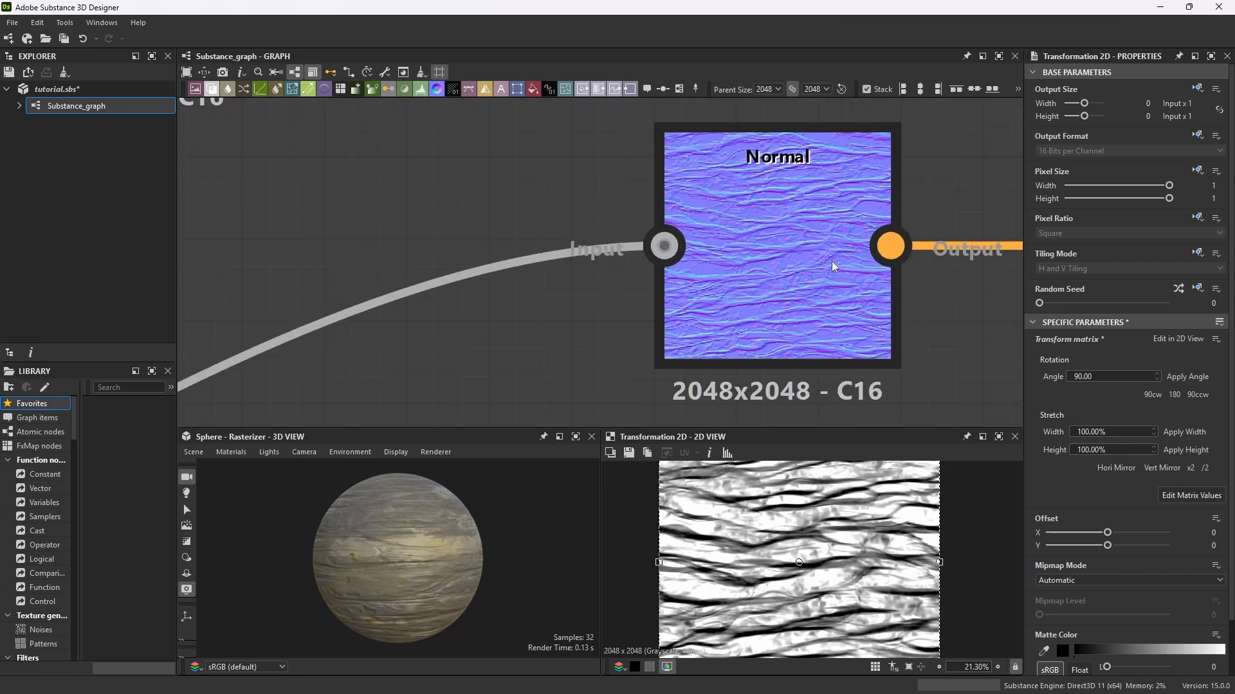
{"action": "scroll", "coordinate": [437, 511], "scroll_direction": "down", "scroll_amount": 3}
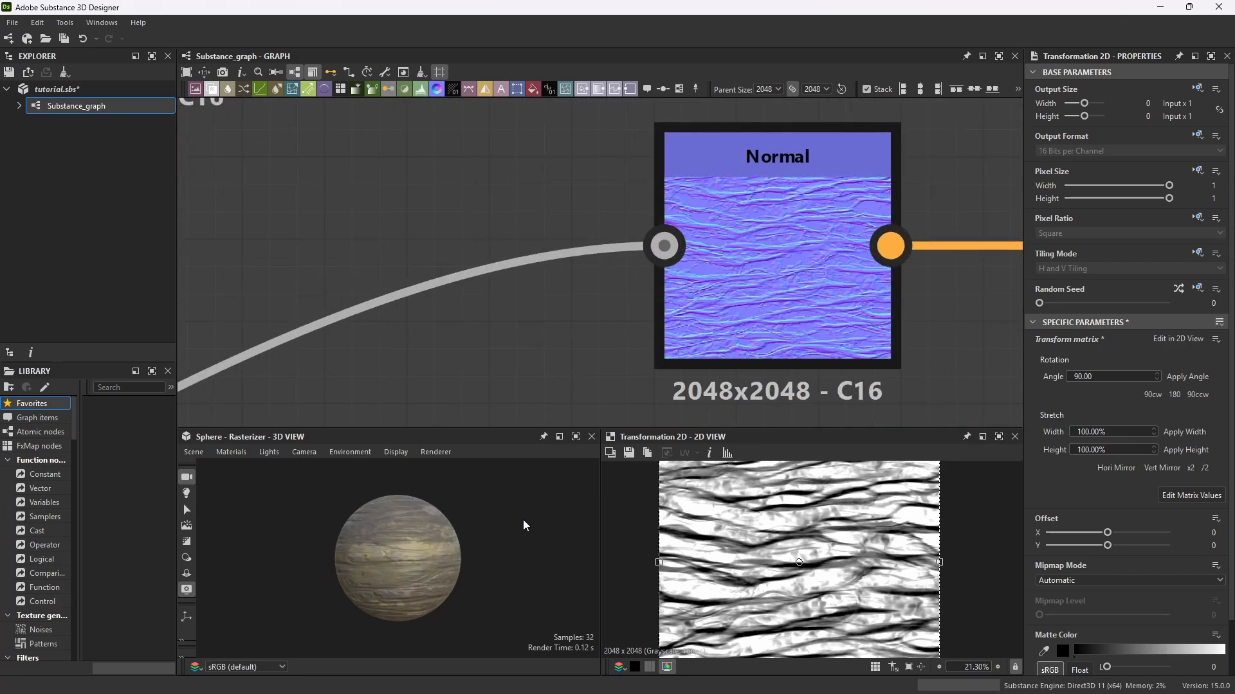
{"action": "scroll", "coordinate": [597, 304], "scroll_direction": "down", "scroll_amount": 10}
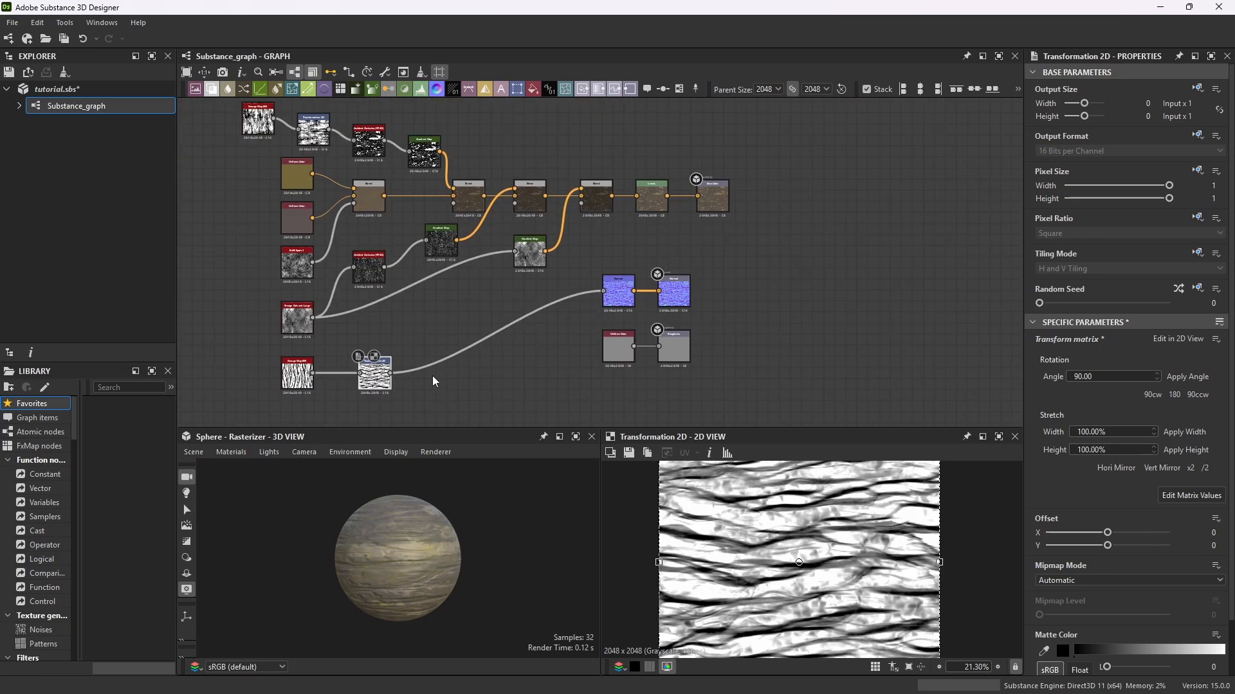
{"action": "scroll", "coordinate": [381, 382], "scroll_direction": "up", "scroll_amount": 3}
{"action": "scroll", "coordinate": [381, 381], "scroll_direction": "up", "scroll_amount": 5}
{"action": "scroll", "coordinate": [768, 531], "scroll_direction": "up", "scroll_amount": 5}
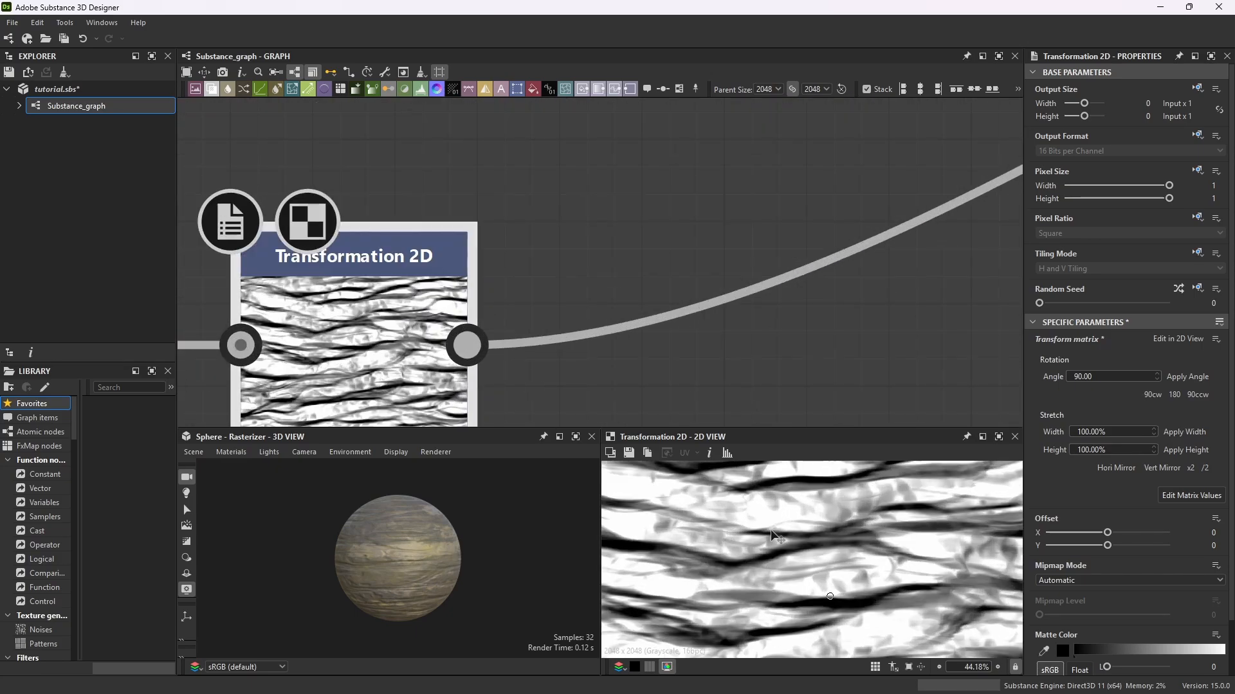
{"action": "scroll", "coordinate": [781, 264], "scroll_direction": "down", "scroll_amount": 10}
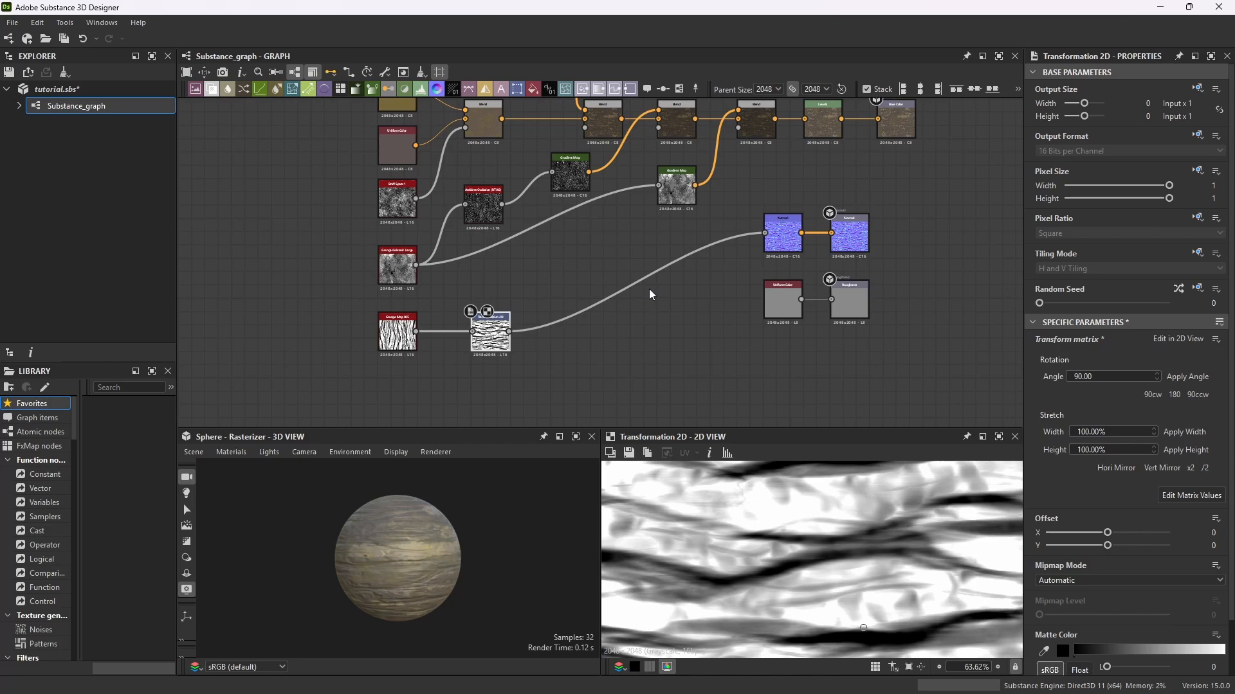
{"action": "scroll", "coordinate": [403, 562], "scroll_direction": "up", "scroll_amount": 5}
{"action": "left_click_drag", "start_coordinate": [405, 560], "coordinate": [479, 556]}
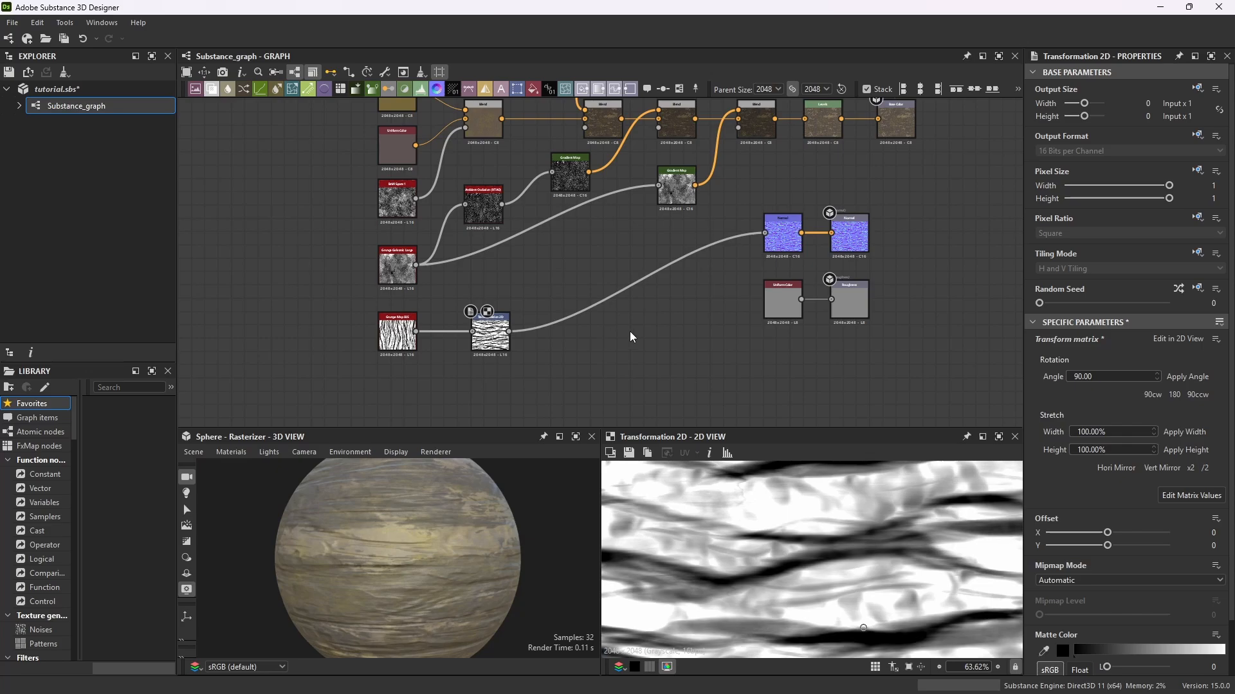
Add a Warp node and place it between the Transformation 2D node and the Normal node.
{"action": "key", "text": "space"}
{"action": "type", "text": "war"}
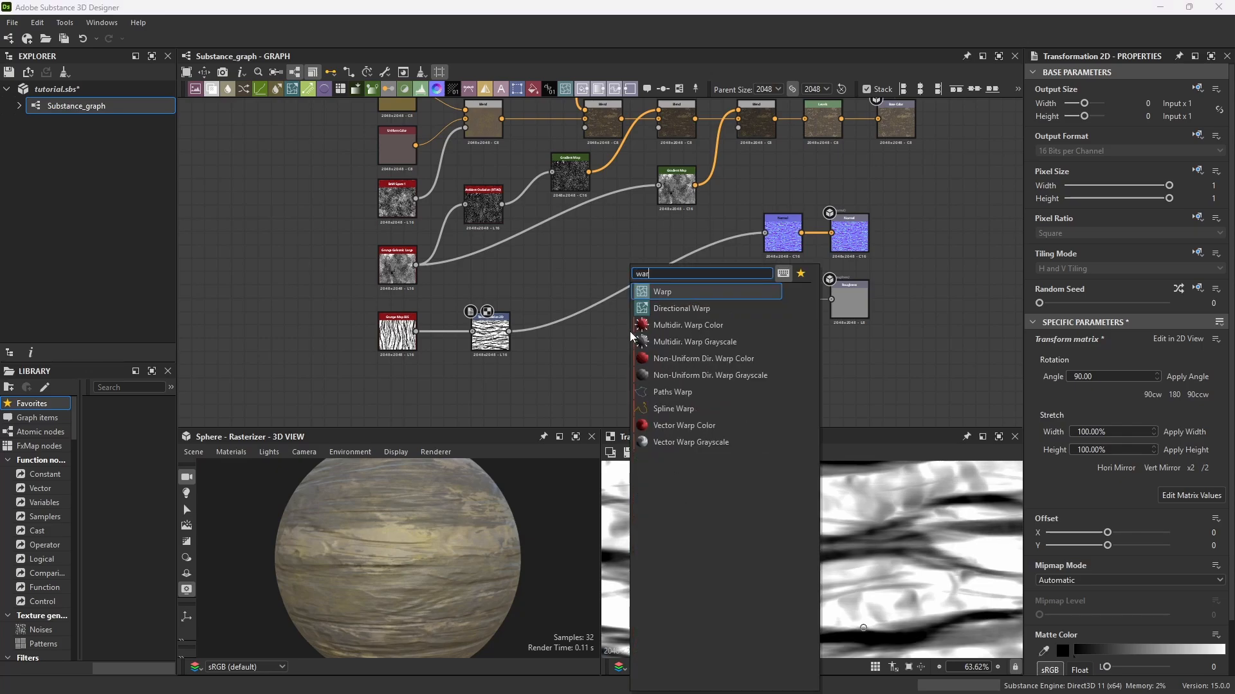
{"action": "left_click", "coordinate": [706, 295]}
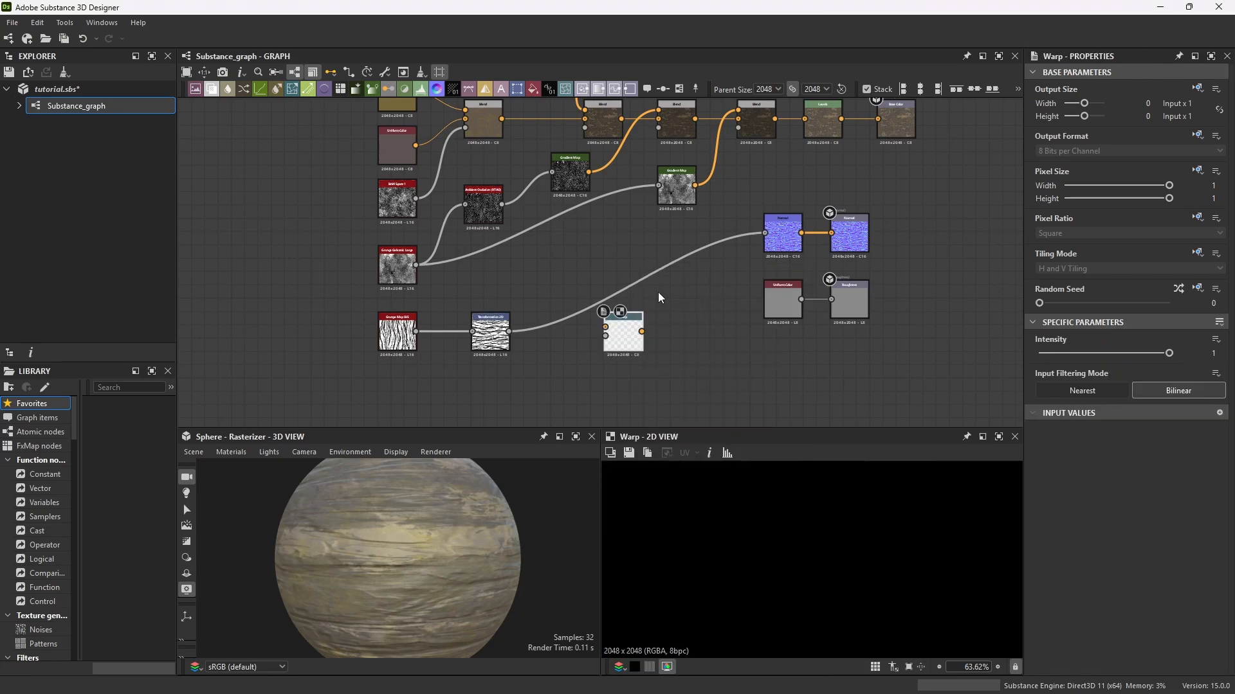
{"action": "left_click_drag", "start_coordinate": [639, 311], "coordinate": [607, 288]}
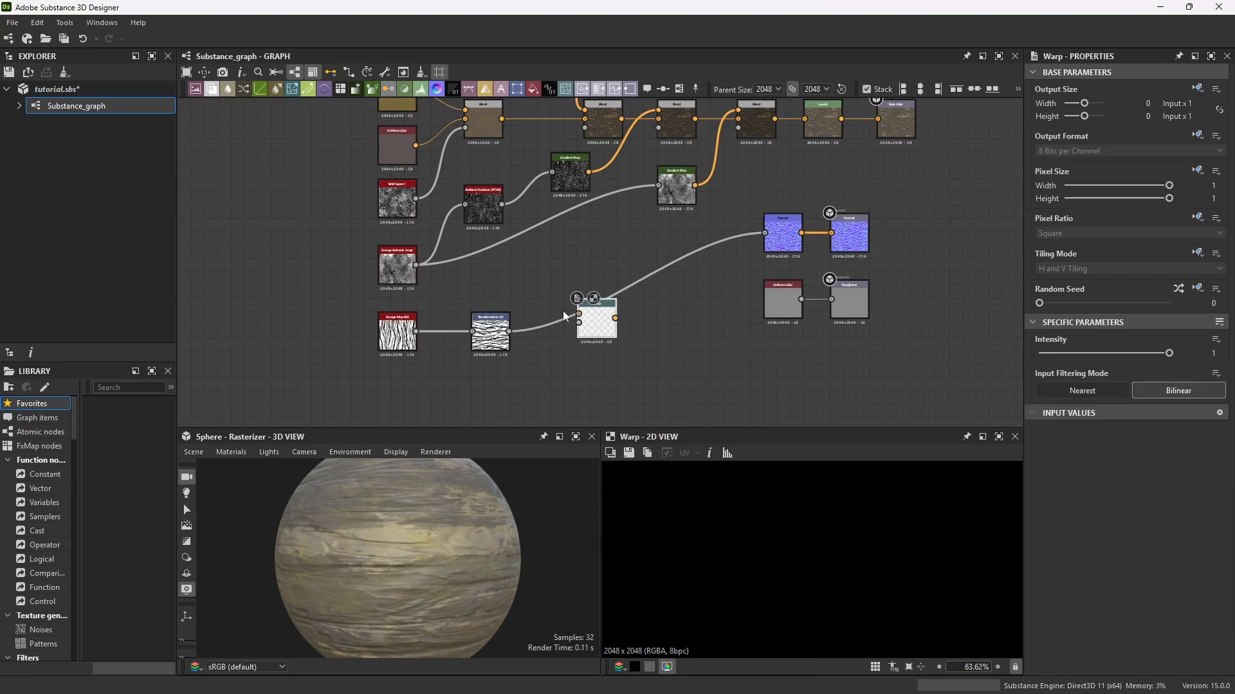
Connect the Transformation 2D output to the main input of the Warp node.
{"action": "scroll", "coordinate": [553, 315], "scroll_direction": "up", "scroll_amount": 4}
{"action": "left_click_drag", "start_coordinate": [480, 349], "coordinate": [625, 330]}
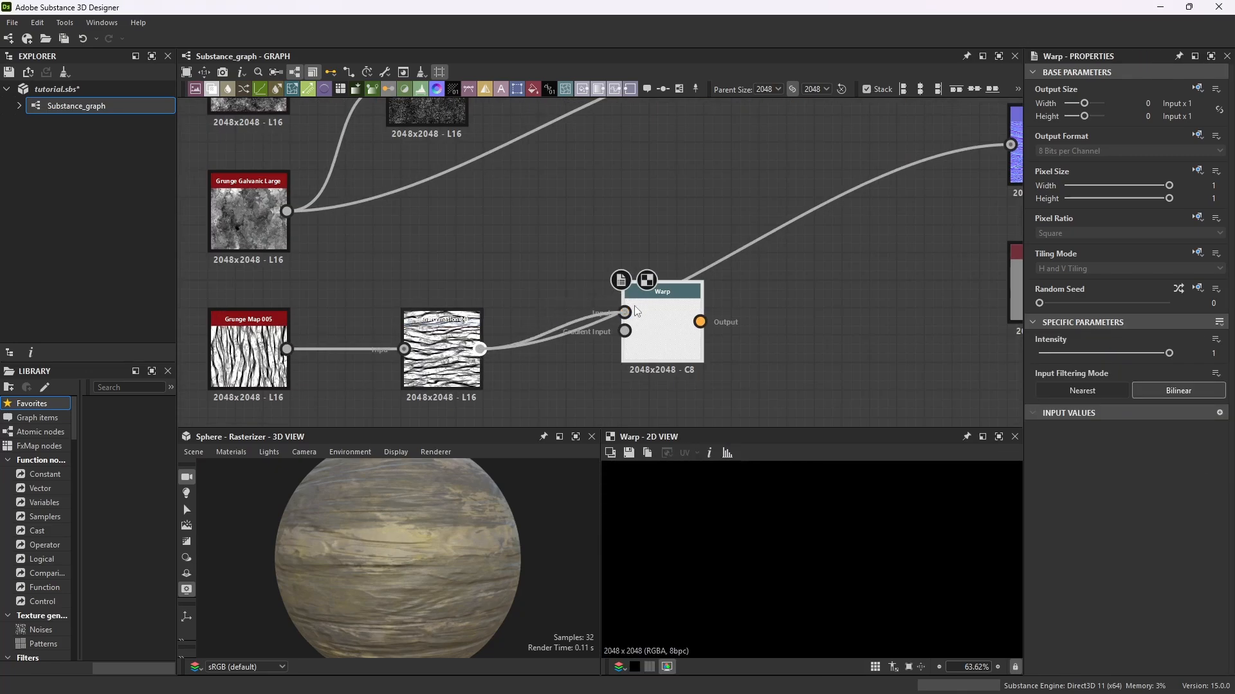
{"action": "scroll", "coordinate": [650, 337], "scroll_direction": "down", "scroll_amount": 4}
Search the node list for noise generators and add a Fractal Sum 4 node near the Warp node.
{"action": "key", "text": "space"}
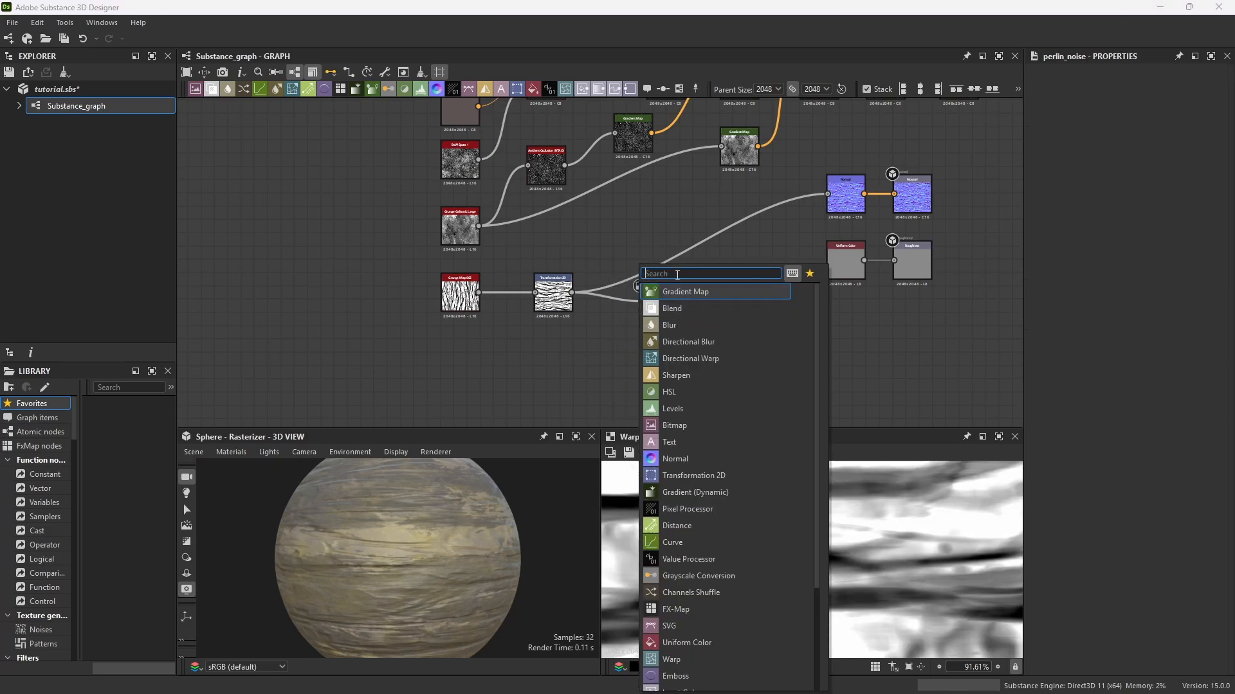
{"action": "type", "text": "noi"}
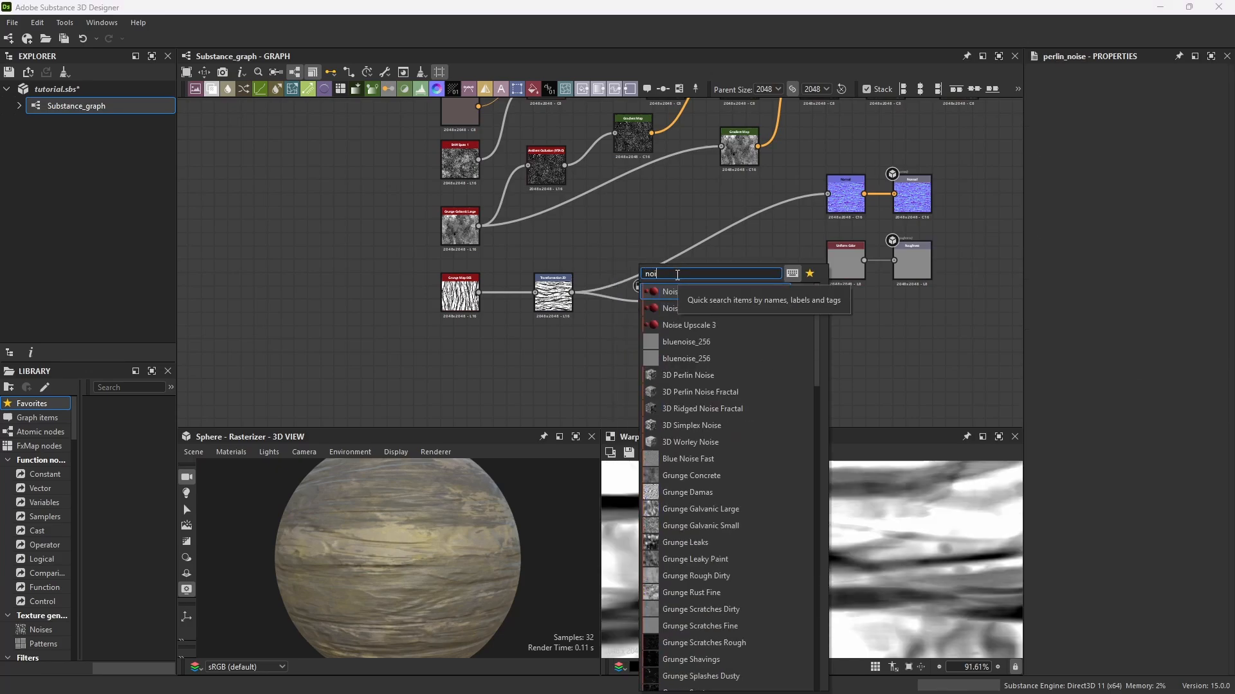
{"action": "type", "text": "s"}
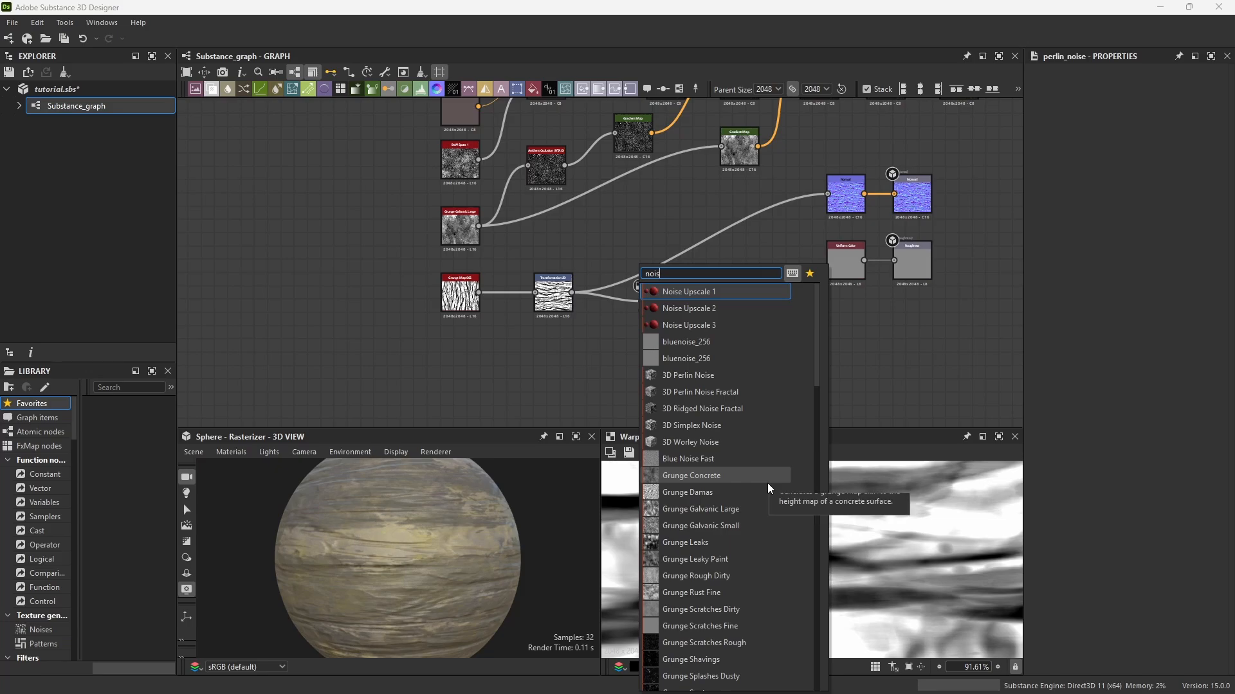
{"action": "scroll", "coordinate": [767, 483], "scroll_direction": "down", "scroll_amount": 7}
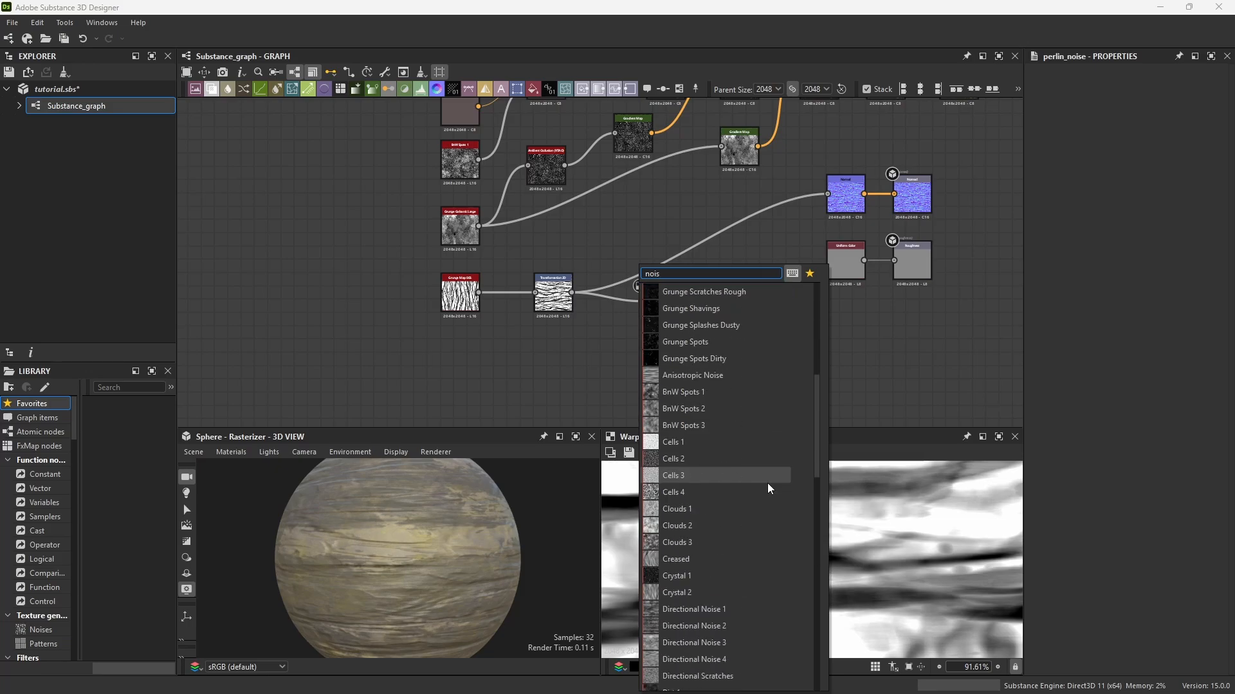
{"action": "scroll", "coordinate": [767, 484], "scroll_direction": "down", "scroll_amount": 2}
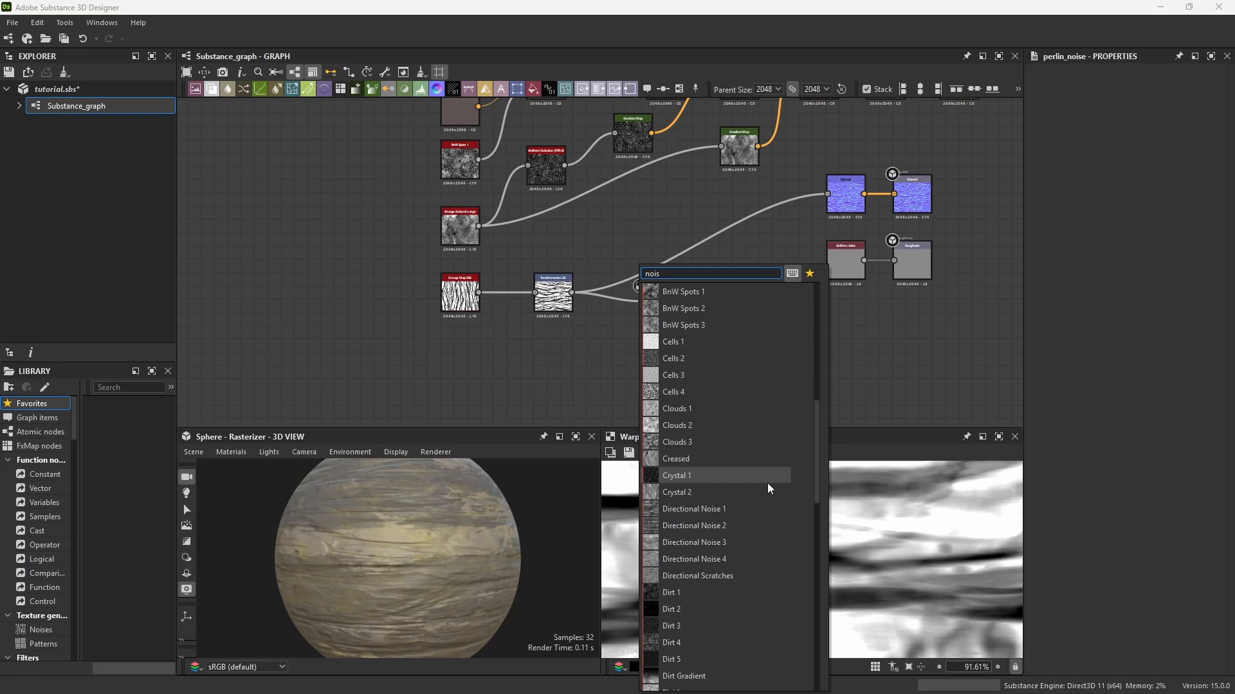
{"action": "scroll", "coordinate": [766, 483], "scroll_direction": "down", "scroll_amount": 6}
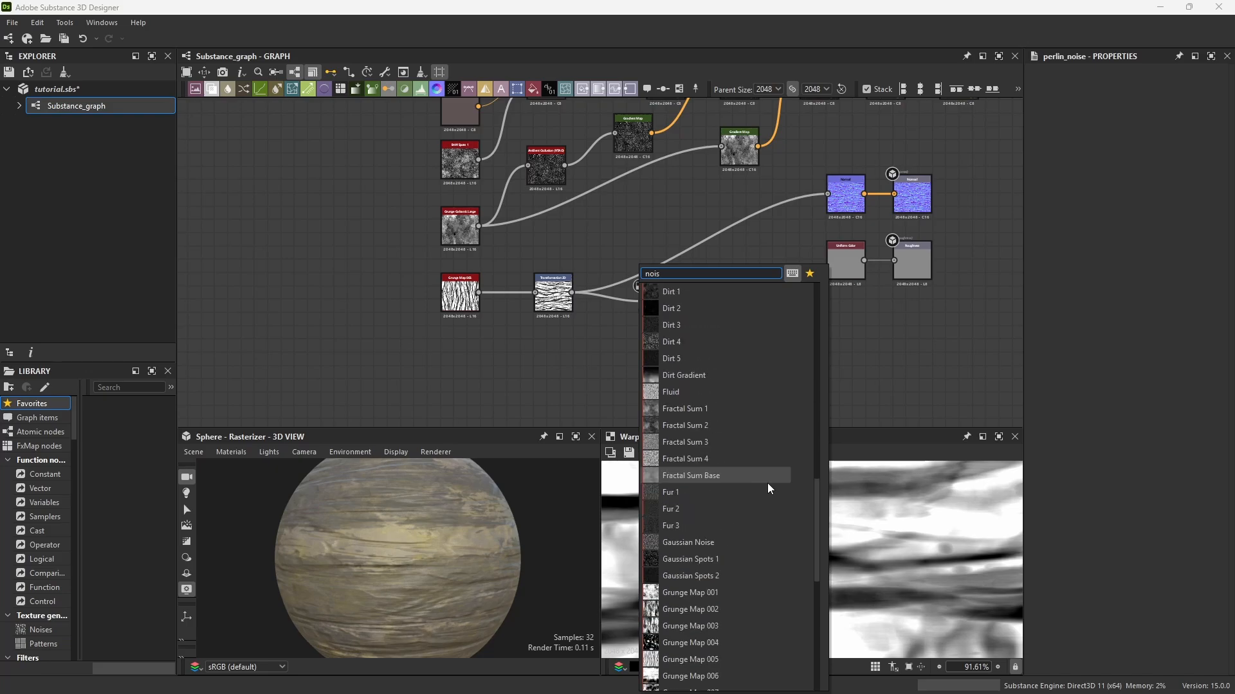
{"action": "left_click", "coordinate": [685, 457]}
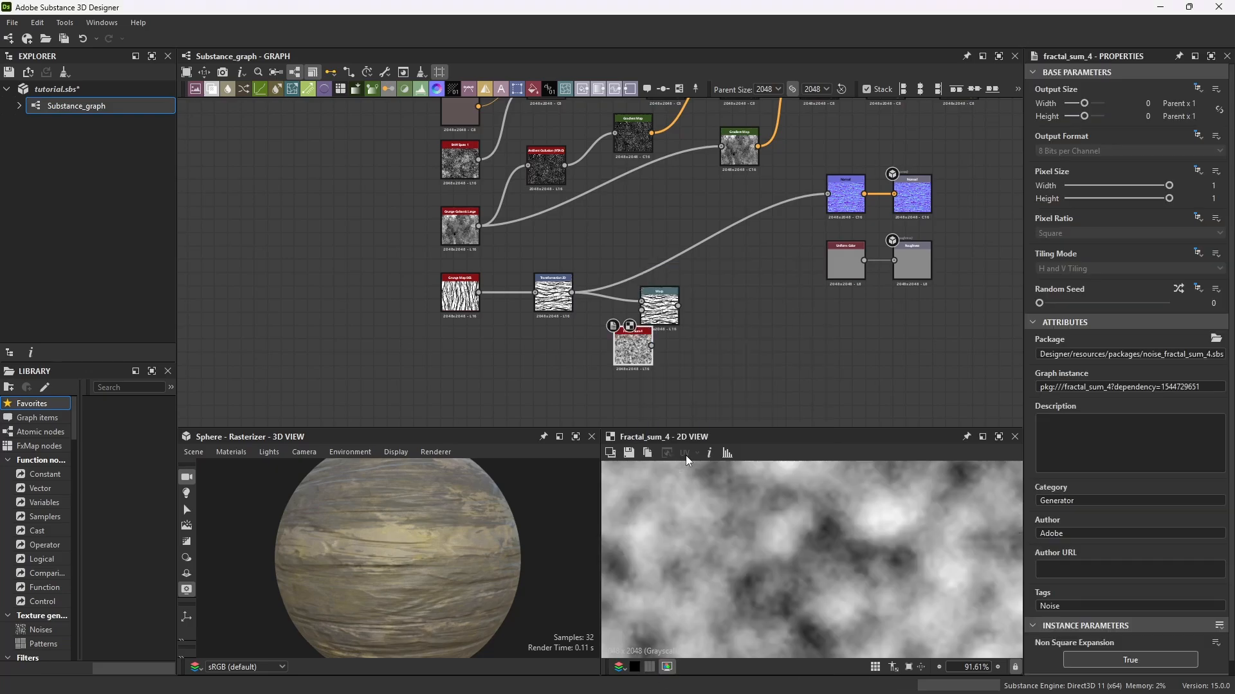
Place Fractal Sum 4 below the Transformation 2D node and connect its output to the Warp node's gradient input.
{"action": "scroll", "coordinate": [646, 334], "scroll_direction": "up", "scroll_amount": 6}
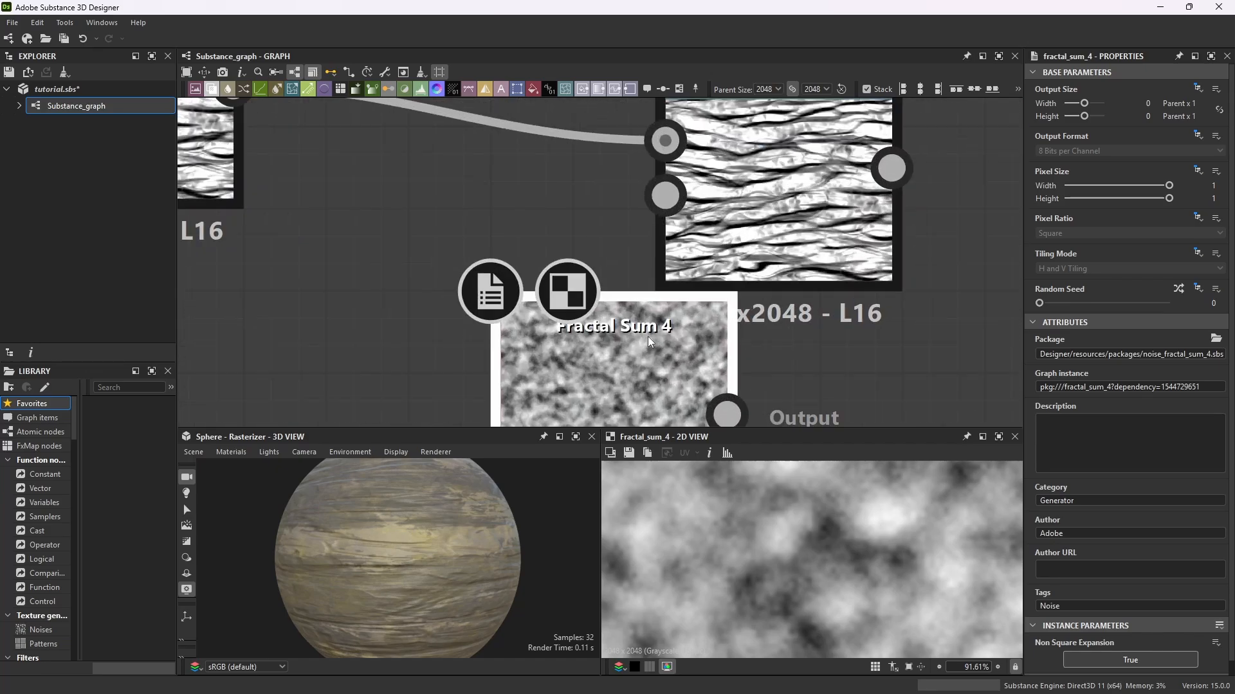
{"action": "scroll", "coordinate": [646, 330], "scroll_direction": "down", "scroll_amount": 4}
{"action": "left_click_drag", "start_coordinate": [655, 325], "coordinate": [652, 293]}
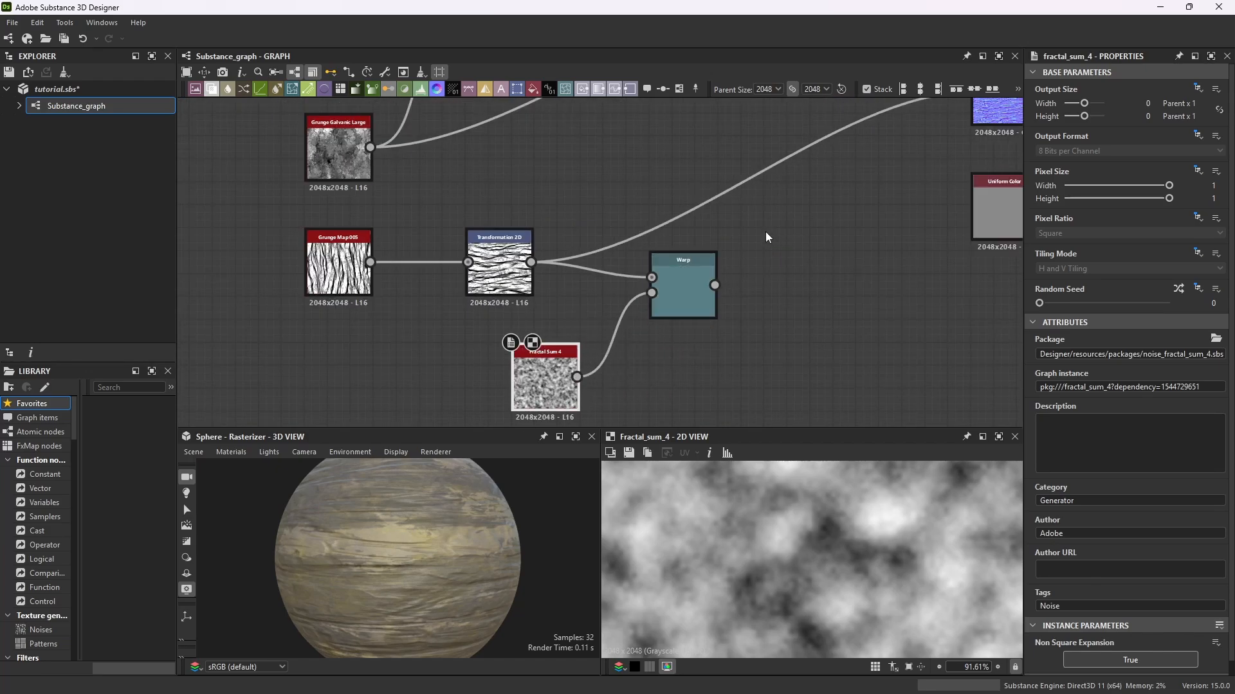
Show the Warp node in the 2D view and set its intensity to 0.01.
{"action": "double_click", "coordinate": [695, 264]}
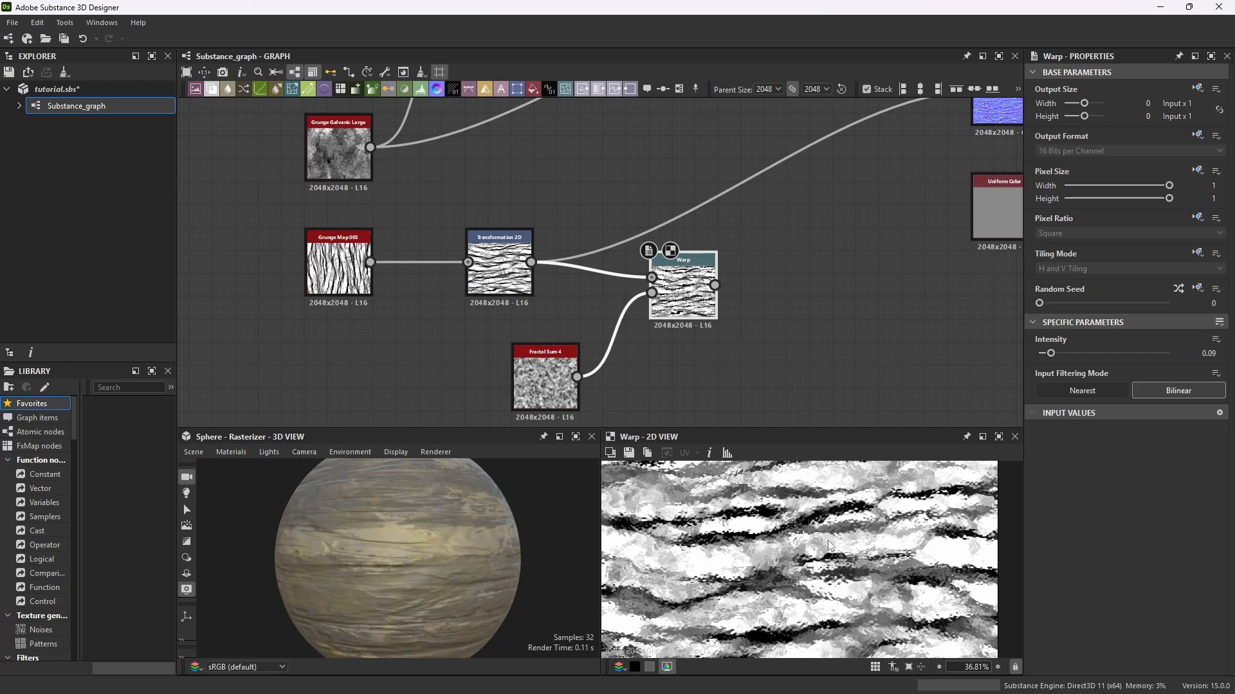
{"action": "scroll", "coordinate": [787, 539], "scroll_direction": "up", "scroll_amount": 1}
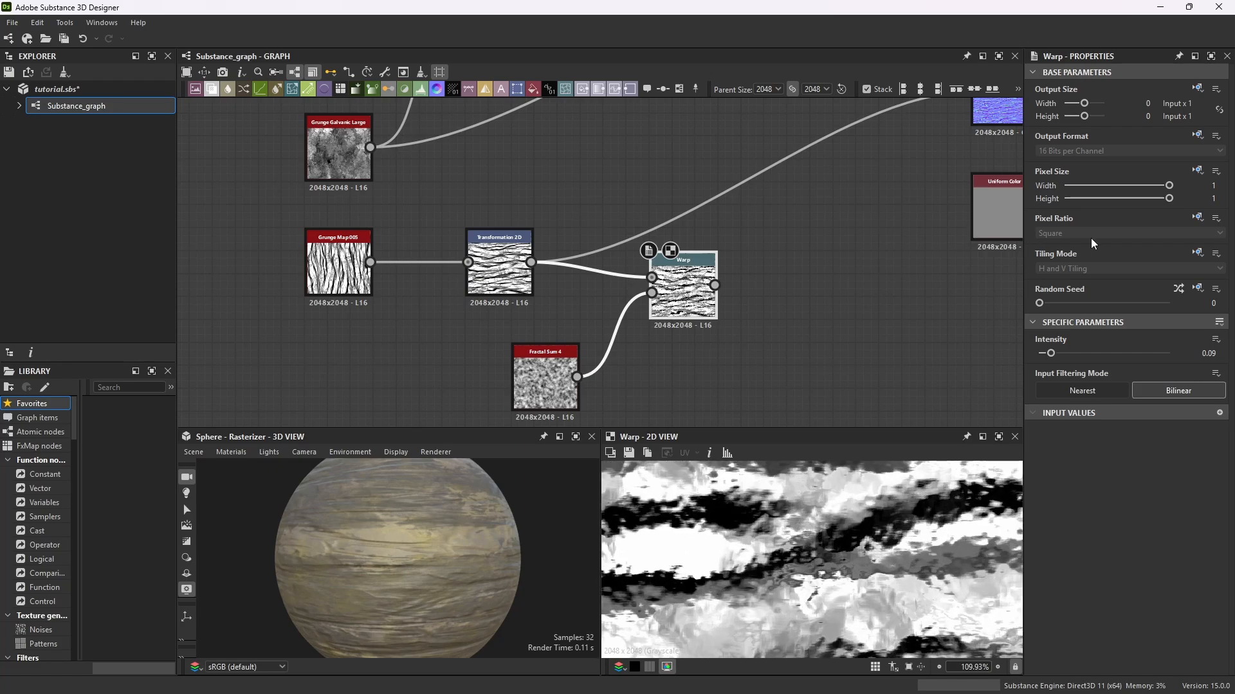
{"action": "left_click_drag", "start_coordinate": [1051, 354], "coordinate": [1043, 358]}
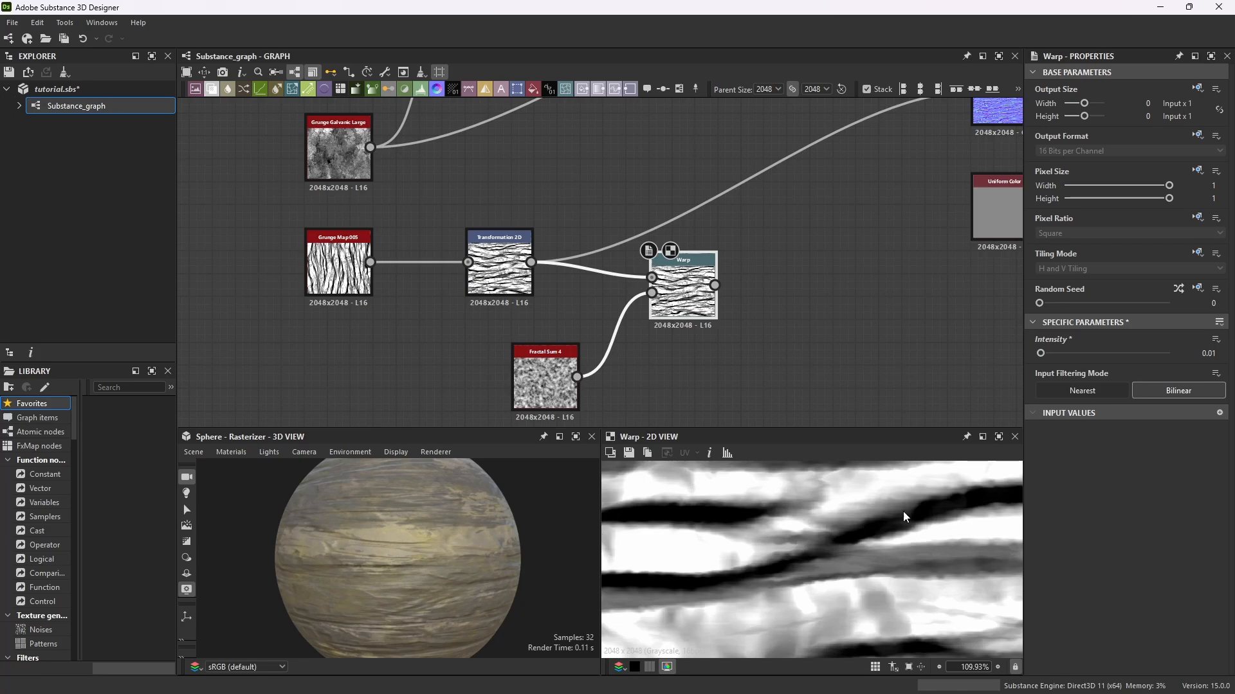
{"action": "scroll", "coordinate": [837, 499], "scroll_direction": "down", "scroll_amount": 3}
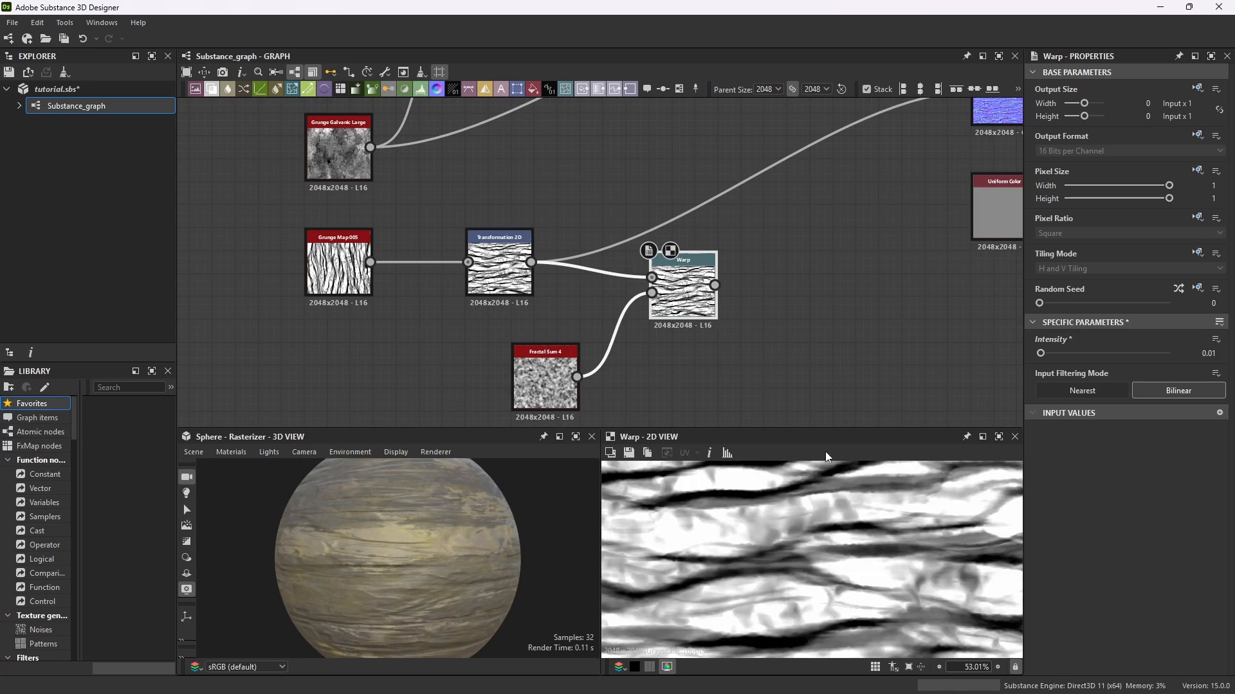
Connect the Warp output to the Normal node's input and inspect the warped relief up close on the sphere.
{"action": "scroll", "coordinate": [842, 309], "scroll_direction": "down", "scroll_amount": 3}
{"action": "left_click_drag", "start_coordinate": [754, 329], "coordinate": [900, 217]}
{"action": "scroll", "coordinate": [412, 547], "scroll_direction": "up", "scroll_amount": 5}
{"action": "left_click_drag", "start_coordinate": [397, 571], "coordinate": [450, 526]}
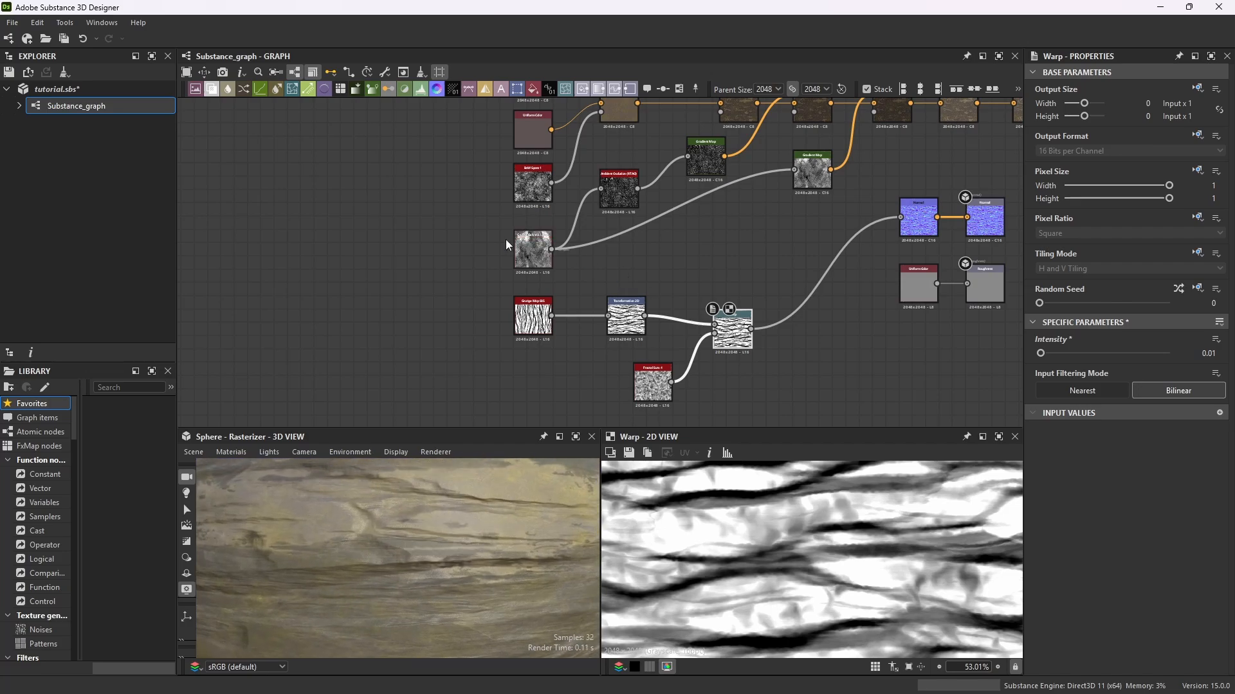
Line up the Warp node beside the Transformation 2D node and Fractal Sum 4 directly beneath the Transformation 2D node.
{"action": "left_click_drag", "start_coordinate": [745, 318], "coordinate": [719, 306]}
{"action": "left_click_drag", "start_coordinate": [657, 368], "coordinate": [630, 367]}
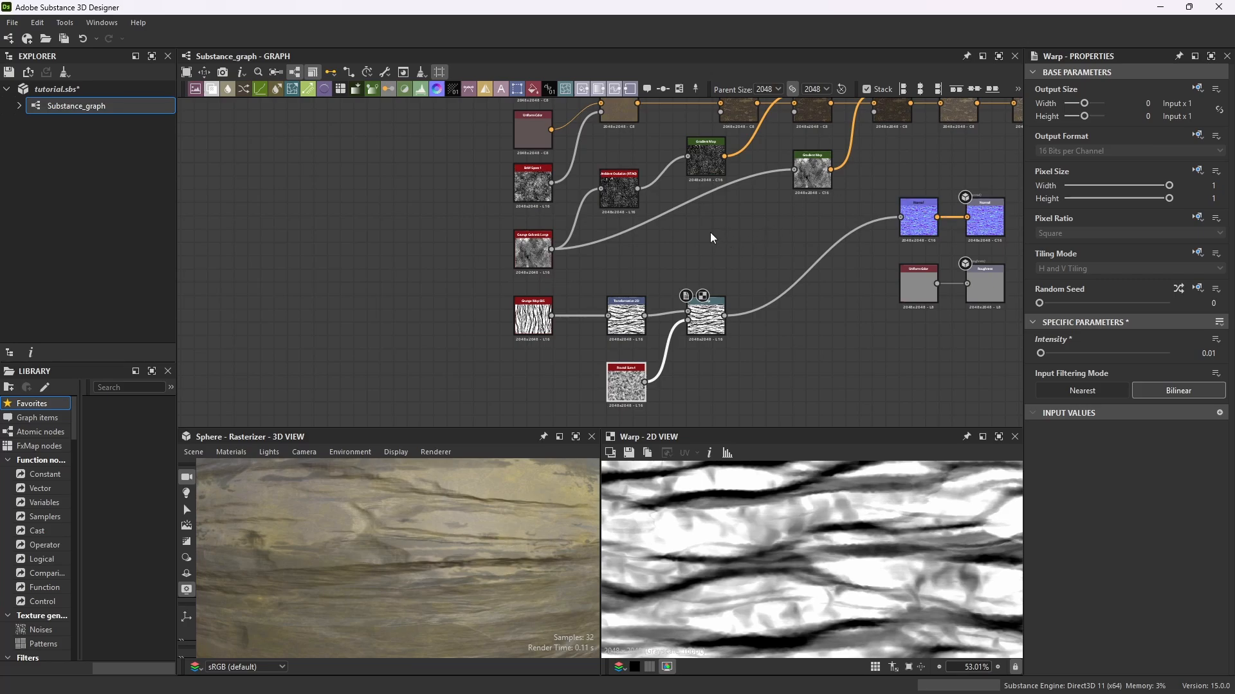
{"action": "scroll", "coordinate": [717, 260], "scroll_direction": "down", "scroll_amount": 3}
{"action": "scroll", "coordinate": [746, 257], "scroll_direction": "up", "scroll_amount": 2}
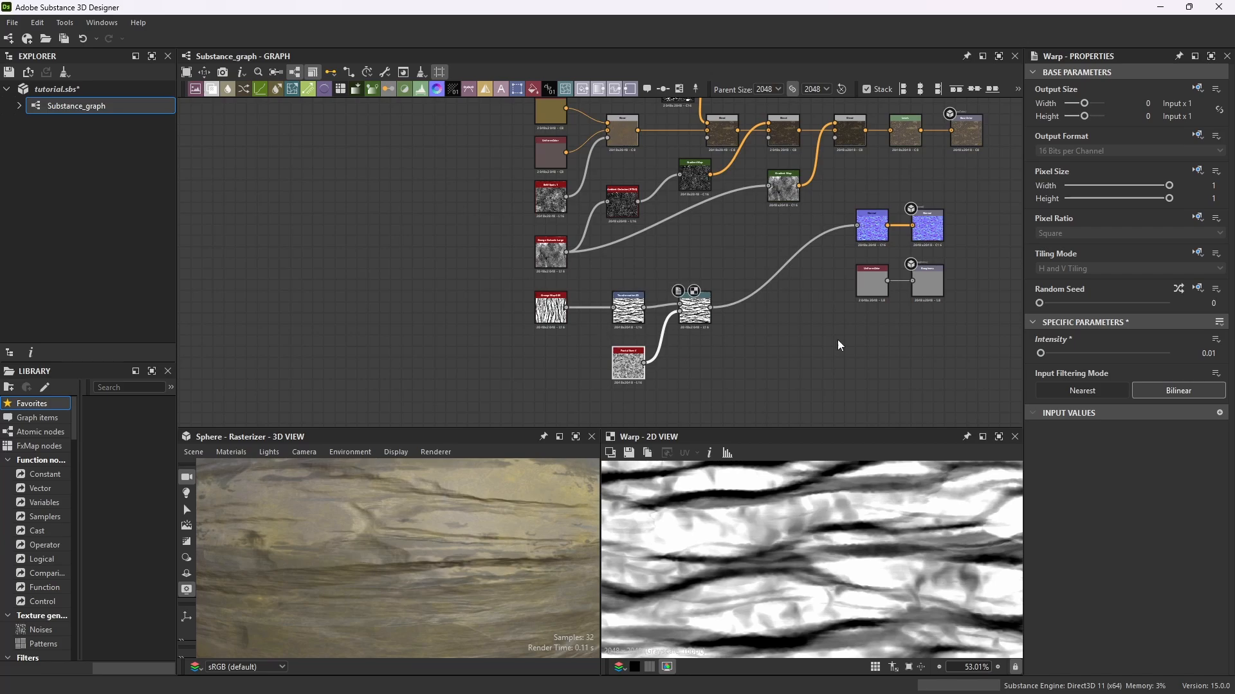
Examine the warped surface detail from another angle on the sphere in a maximized 3D view, and restore the layout.
{"action": "scroll", "coordinate": [344, 534], "scroll_direction": "down", "scroll_amount": 3}
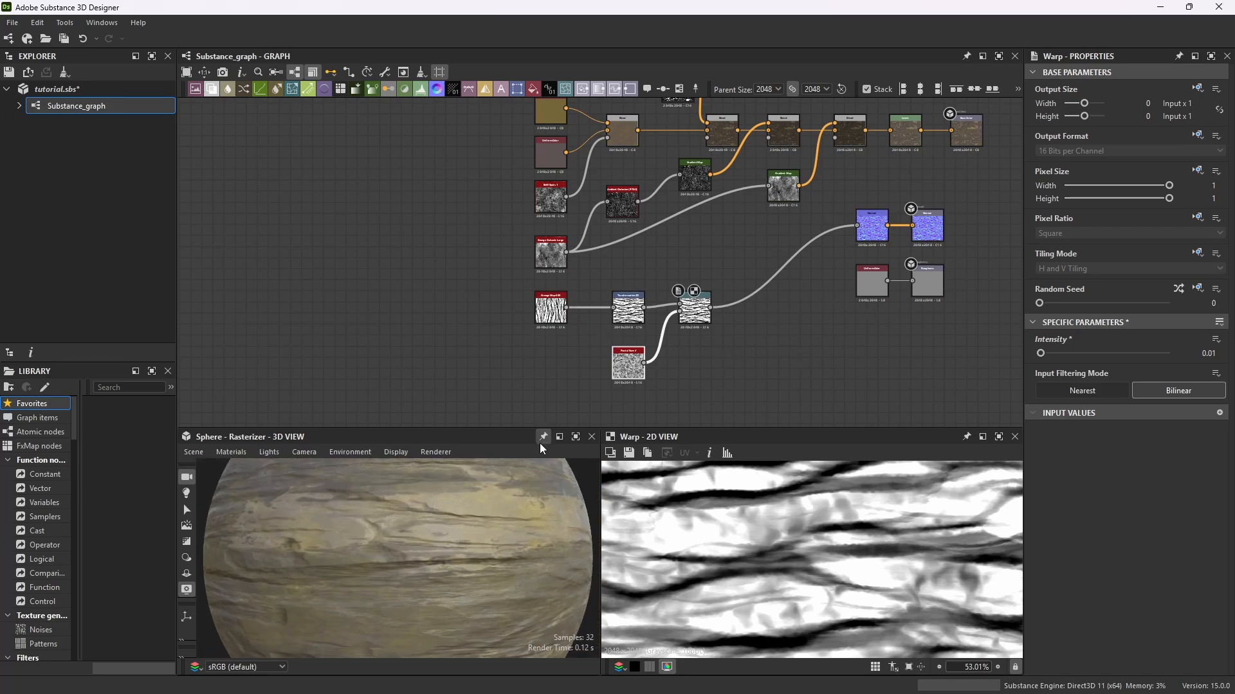
{"action": "left_click", "coordinate": [576, 437]}
{"action": "scroll", "coordinate": [552, 434], "scroll_direction": "down", "scroll_amount": 3}
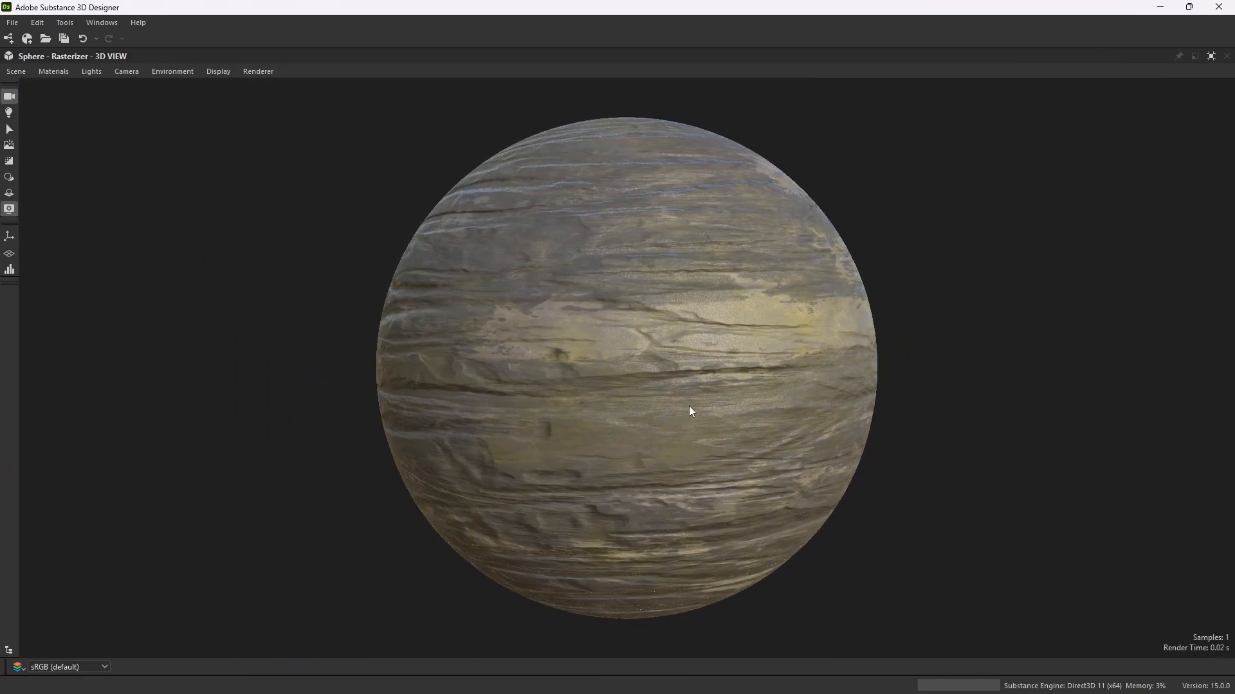
{"action": "left_click_drag", "start_coordinate": [691, 410], "coordinate": [614, 410]}
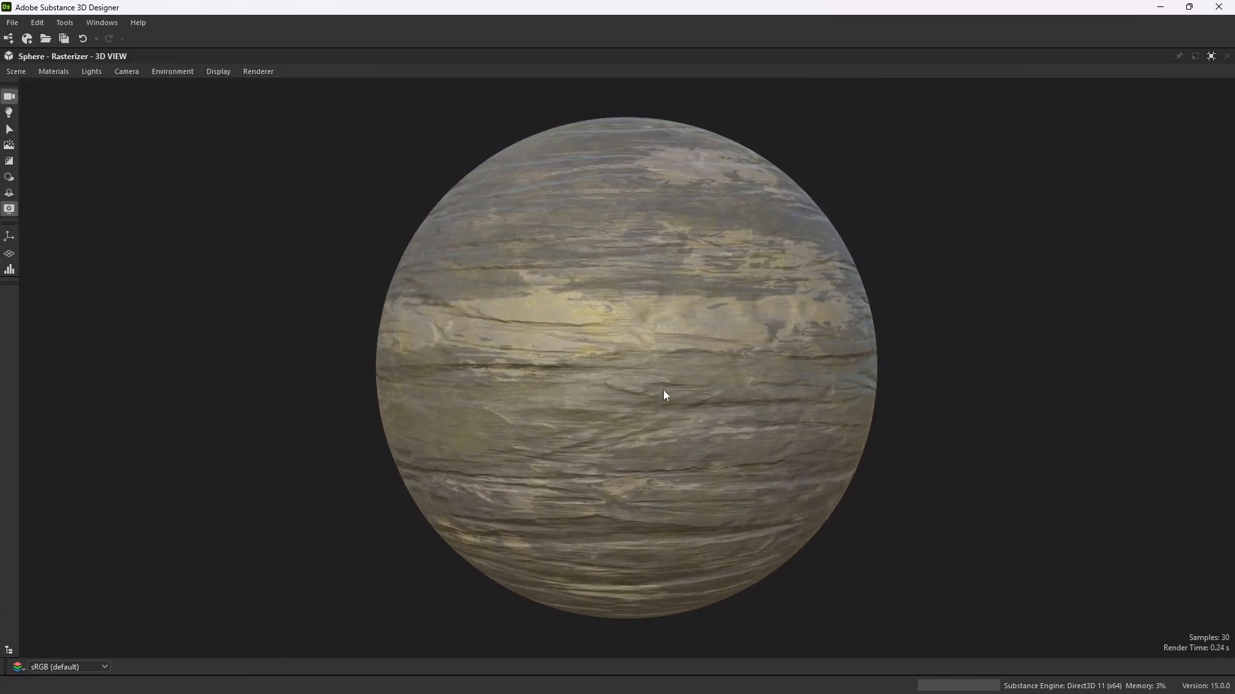
{"action": "left_click", "coordinate": [1211, 57]}
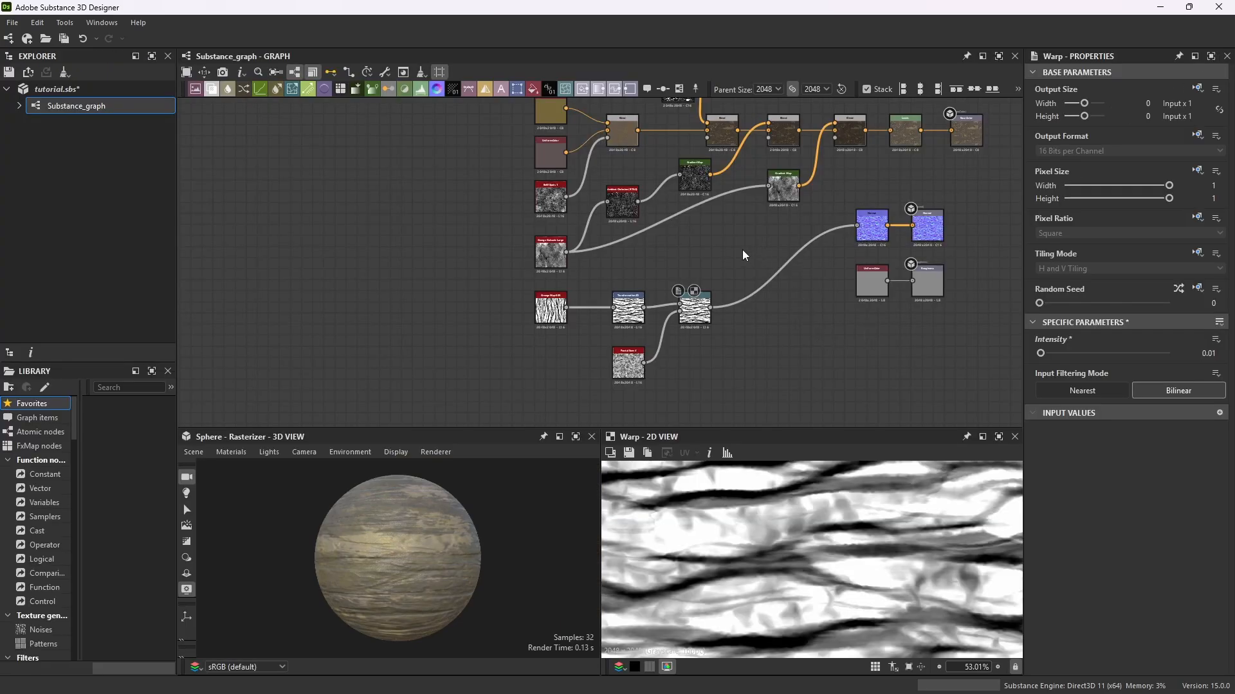
Add a Blend node with Warp as foreground and Grunge Galvanic Large as background, and feed its output into the Normal node.
{"action": "key", "text": "space"}
{"action": "type", "text": "ble"}
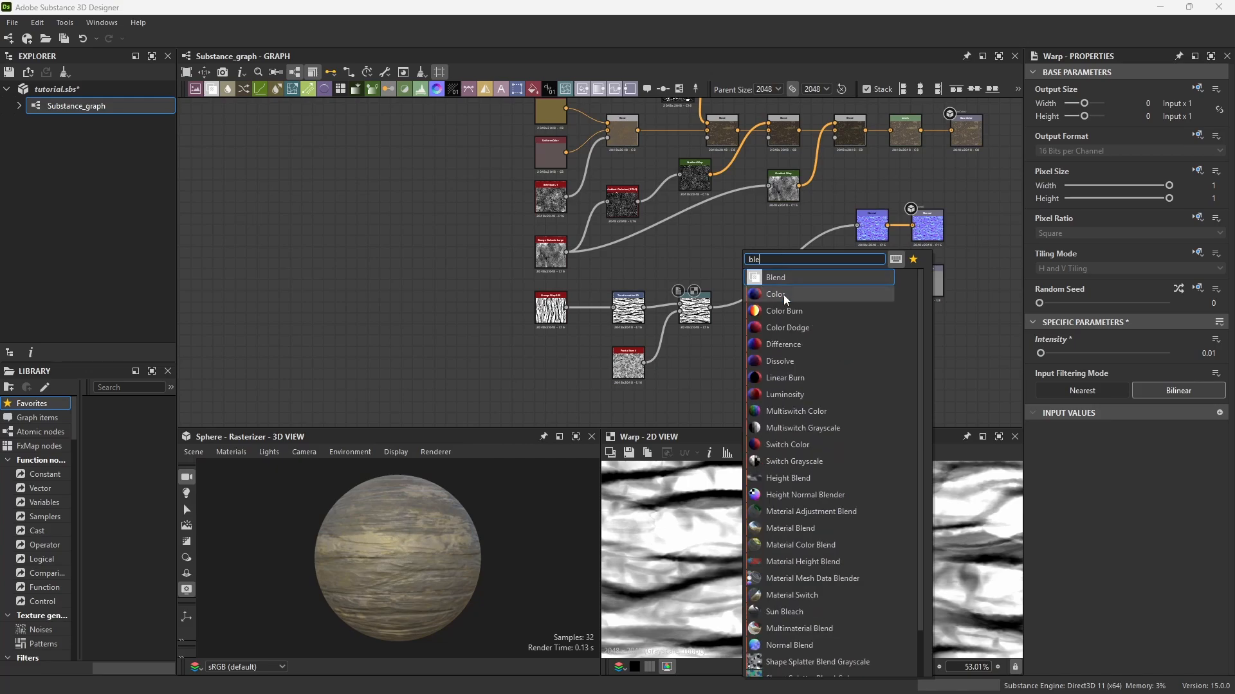
{"action": "left_click", "coordinate": [785, 278]}
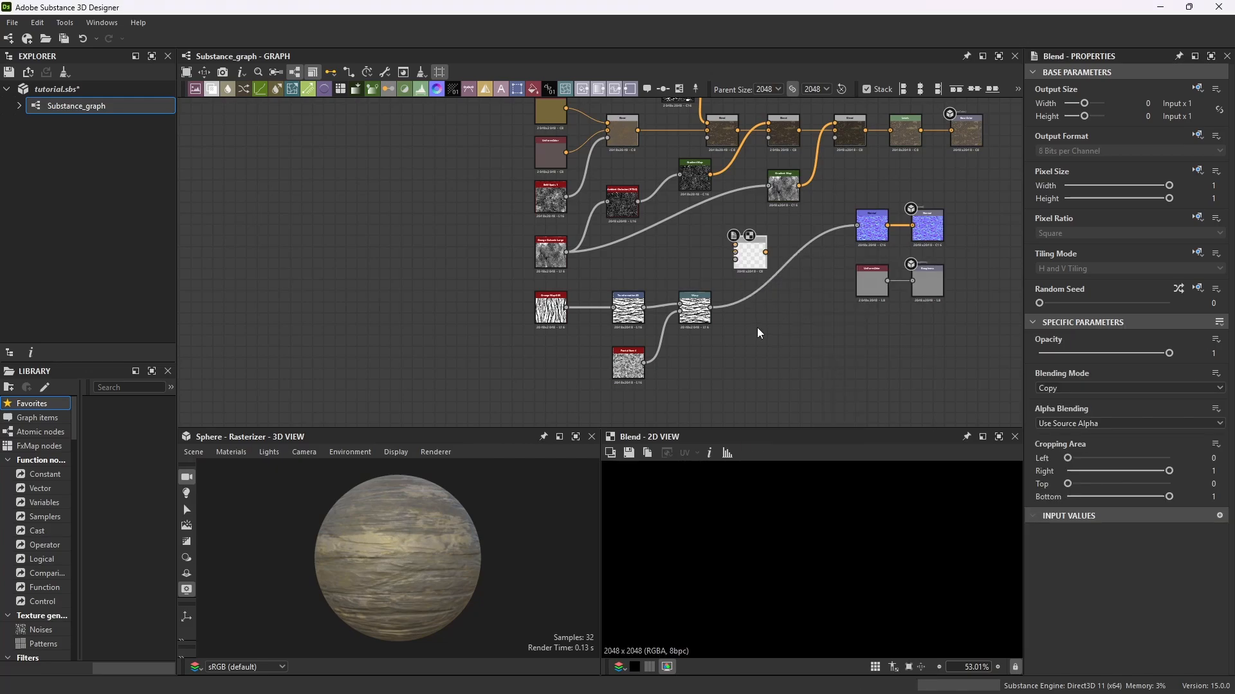
{"action": "left_click_drag", "start_coordinate": [710, 308], "coordinate": [734, 245]}
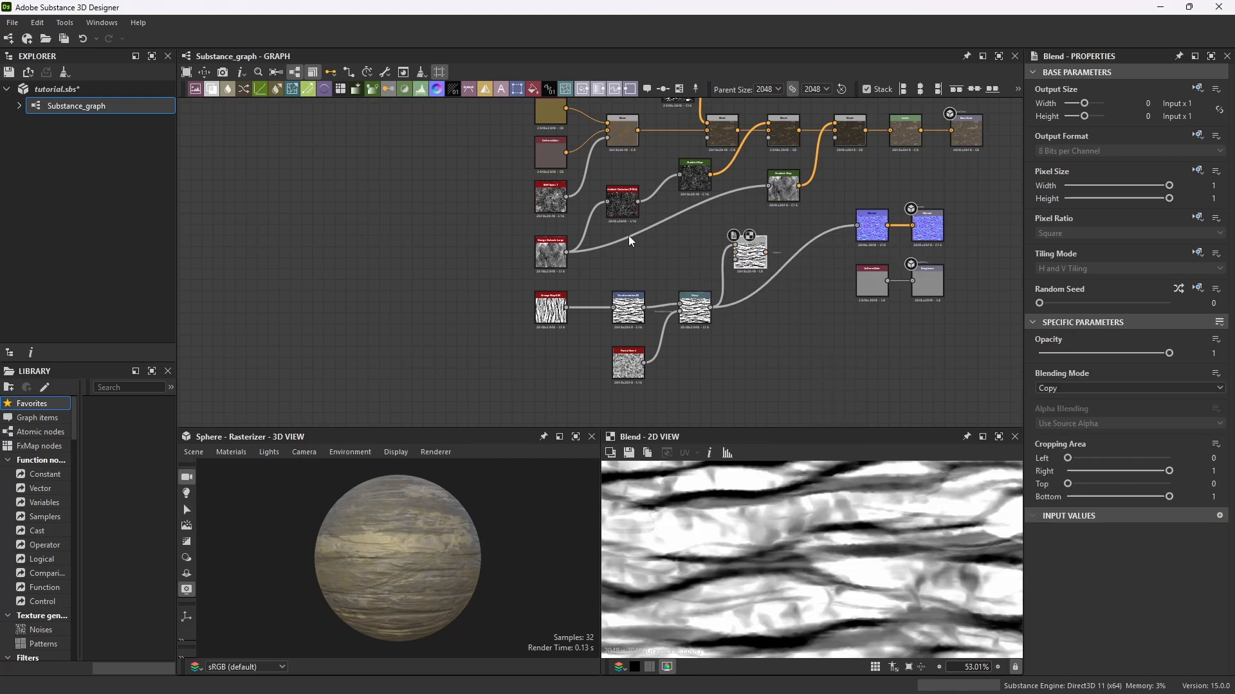
{"action": "left_click_drag", "start_coordinate": [566, 253], "coordinate": [859, 226]}
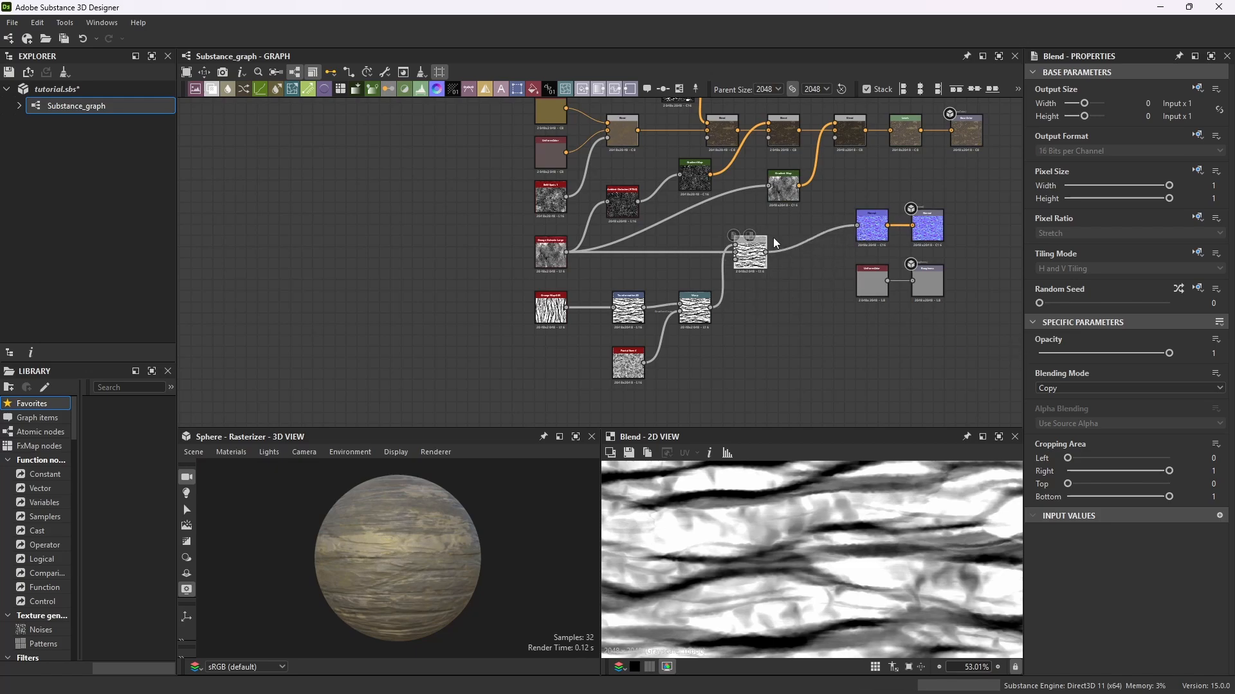
Set the blending mode of the new Blend node to Overlay.
{"action": "scroll", "coordinate": [754, 276], "scroll_direction": "up", "scroll_amount": 2}
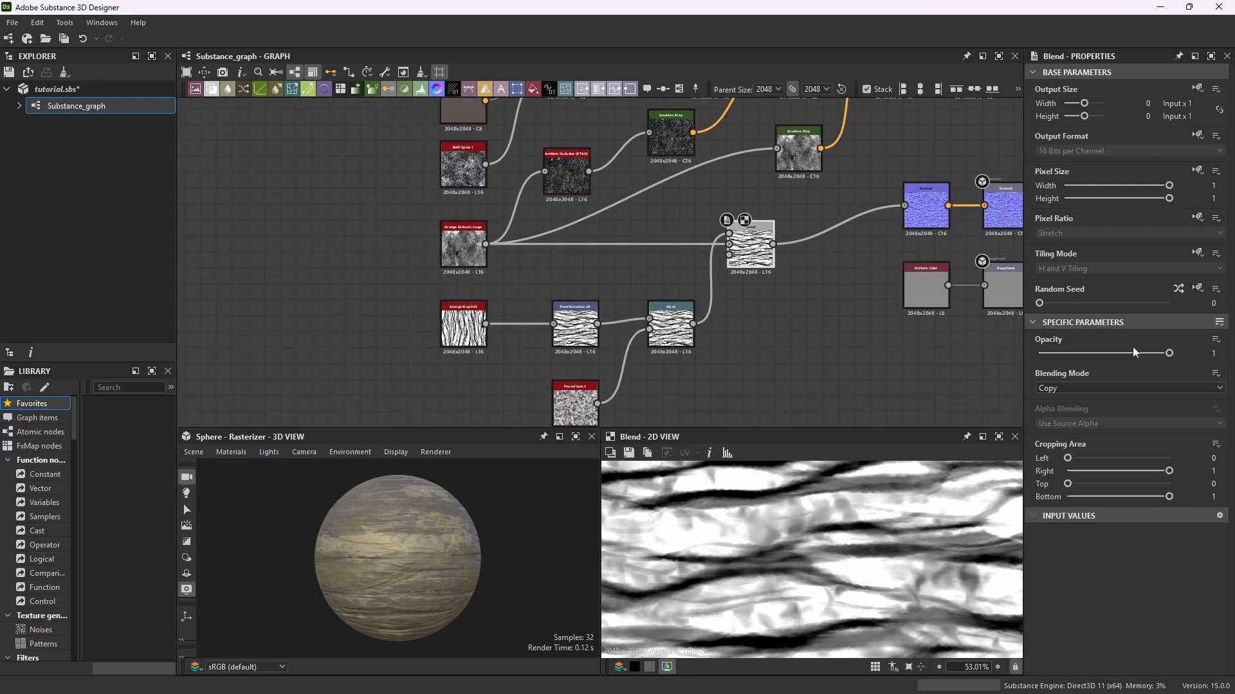
{"action": "left_click", "coordinate": [1109, 389]}
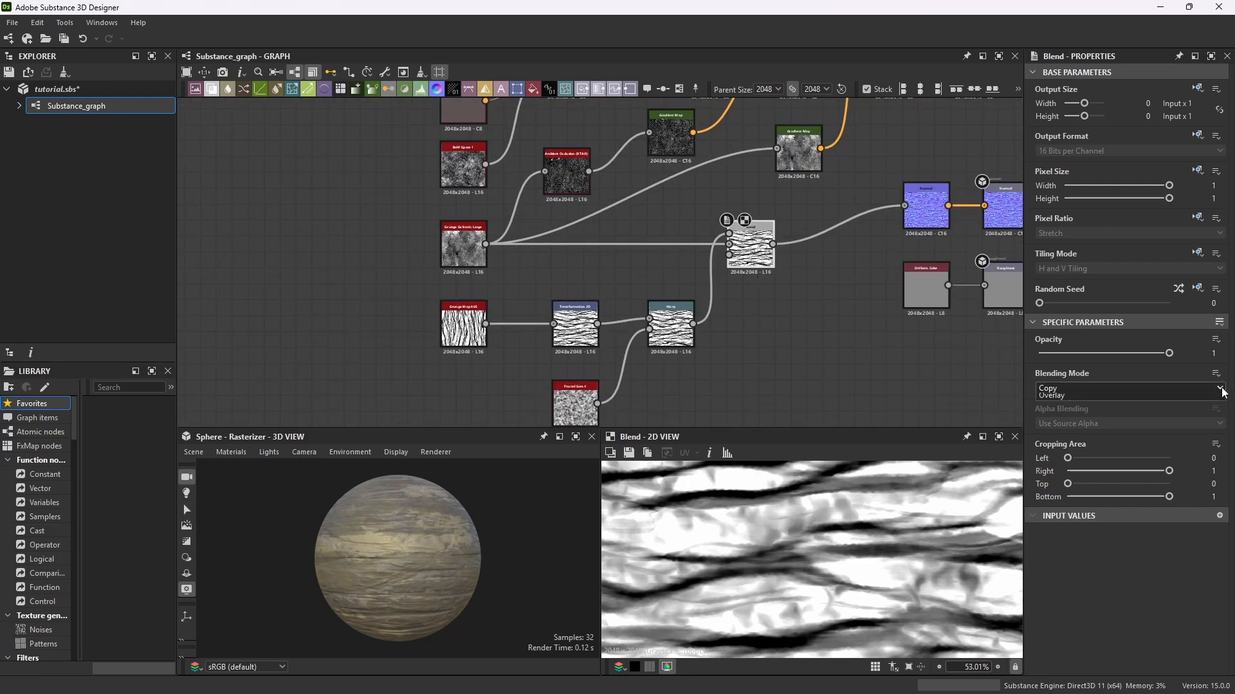
{"action": "left_click", "coordinate": [1061, 491]}
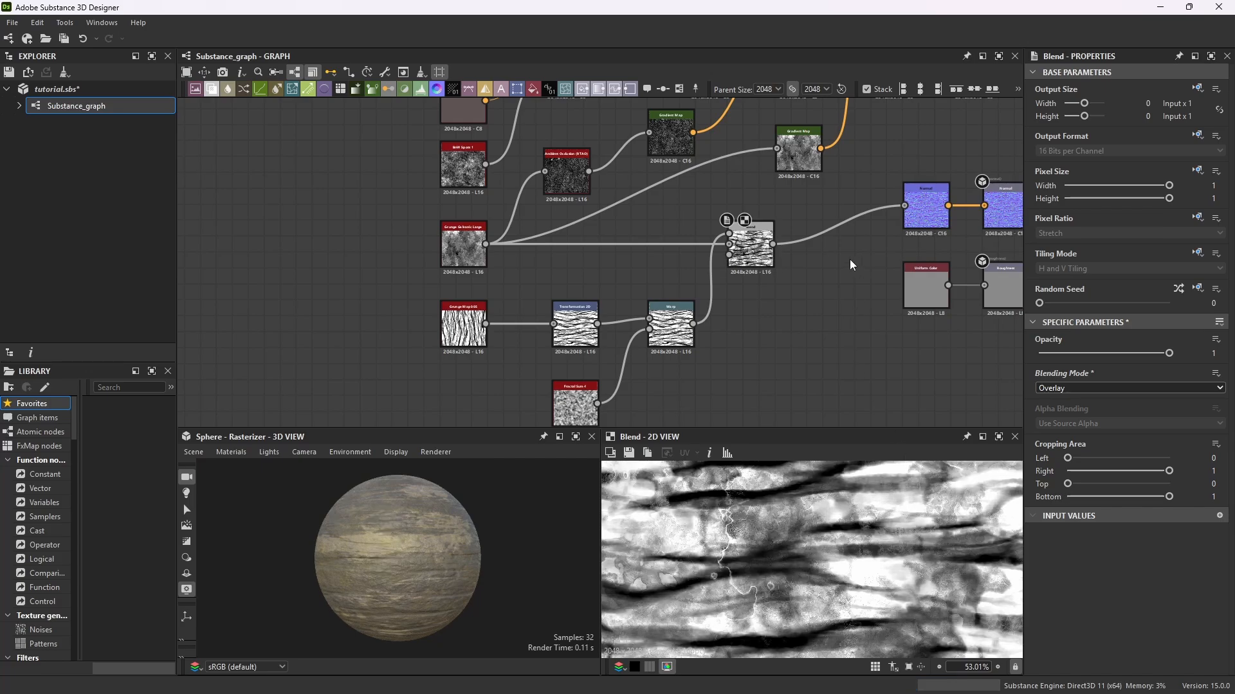
Examine the combined grunge detail in the Normal node's thumbnail and on the preview sphere.
{"action": "scroll", "coordinate": [850, 260], "scroll_direction": "down", "scroll_amount": 2}
{"action": "scroll", "coordinate": [867, 245], "scroll_direction": "up", "scroll_amount": 8}
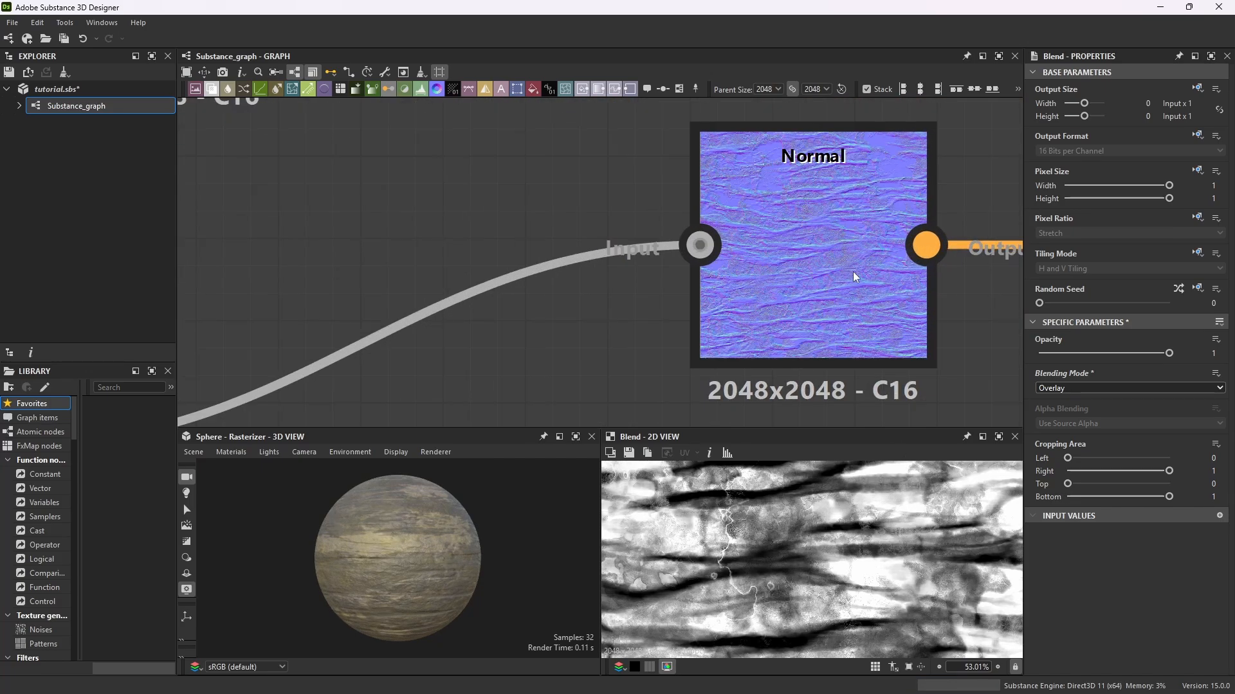
{"action": "scroll", "coordinate": [821, 237], "scroll_direction": "down", "scroll_amount": 3}
{"action": "scroll", "coordinate": [824, 245], "scroll_direction": "up", "scroll_amount": 3}
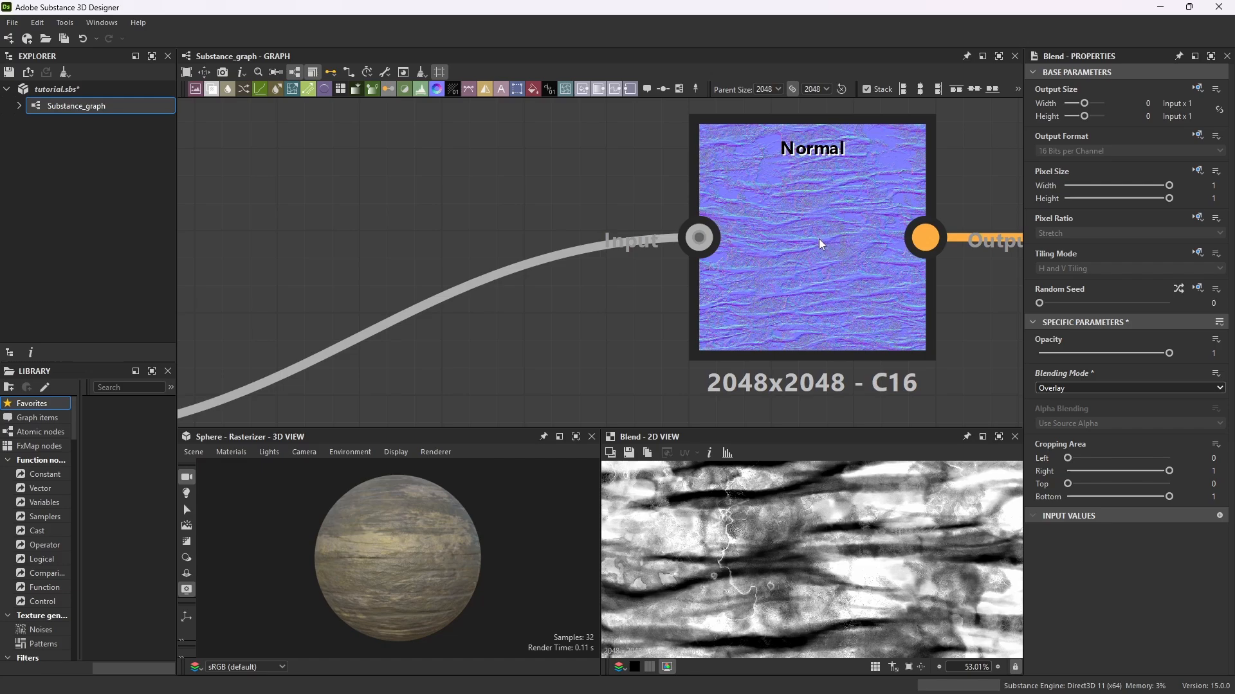
{"action": "scroll", "coordinate": [819, 238], "scroll_direction": "down", "scroll_amount": 4}
{"action": "scroll", "coordinate": [393, 554], "scroll_direction": "up", "scroll_amount": 5}
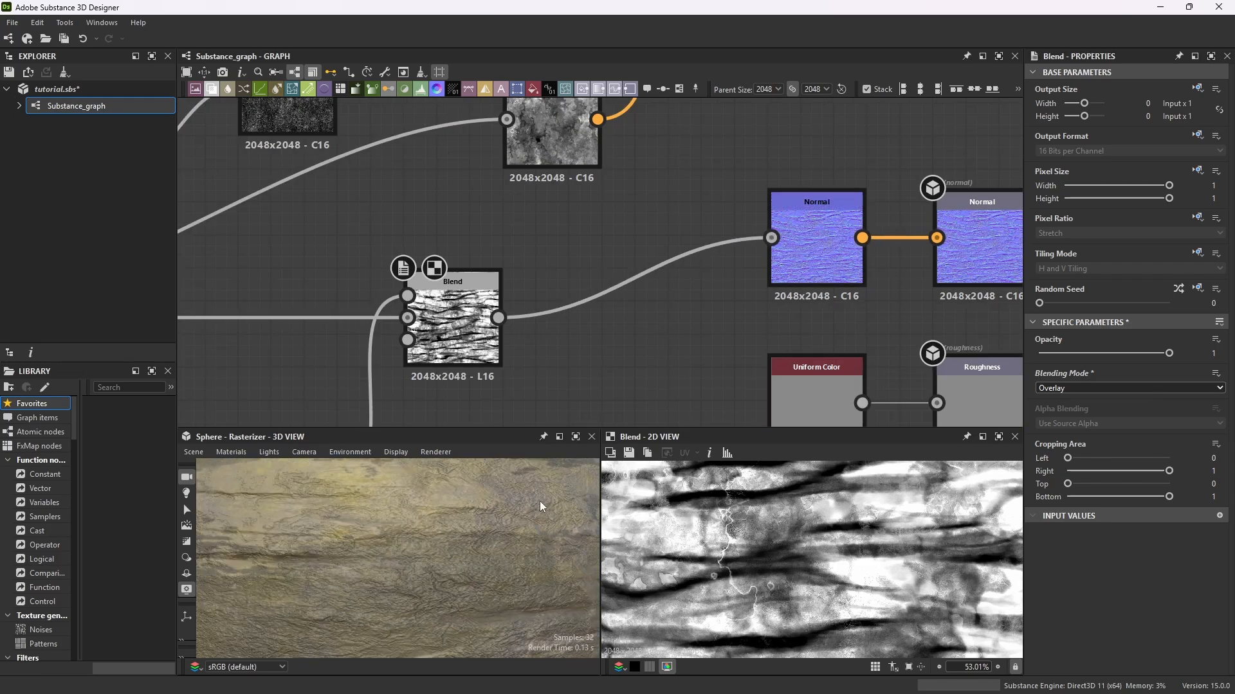
{"action": "scroll", "coordinate": [835, 260], "scroll_direction": "down", "scroll_amount": 2}
{"action": "scroll", "coordinate": [836, 238], "scroll_direction": "up", "scroll_amount": 6}
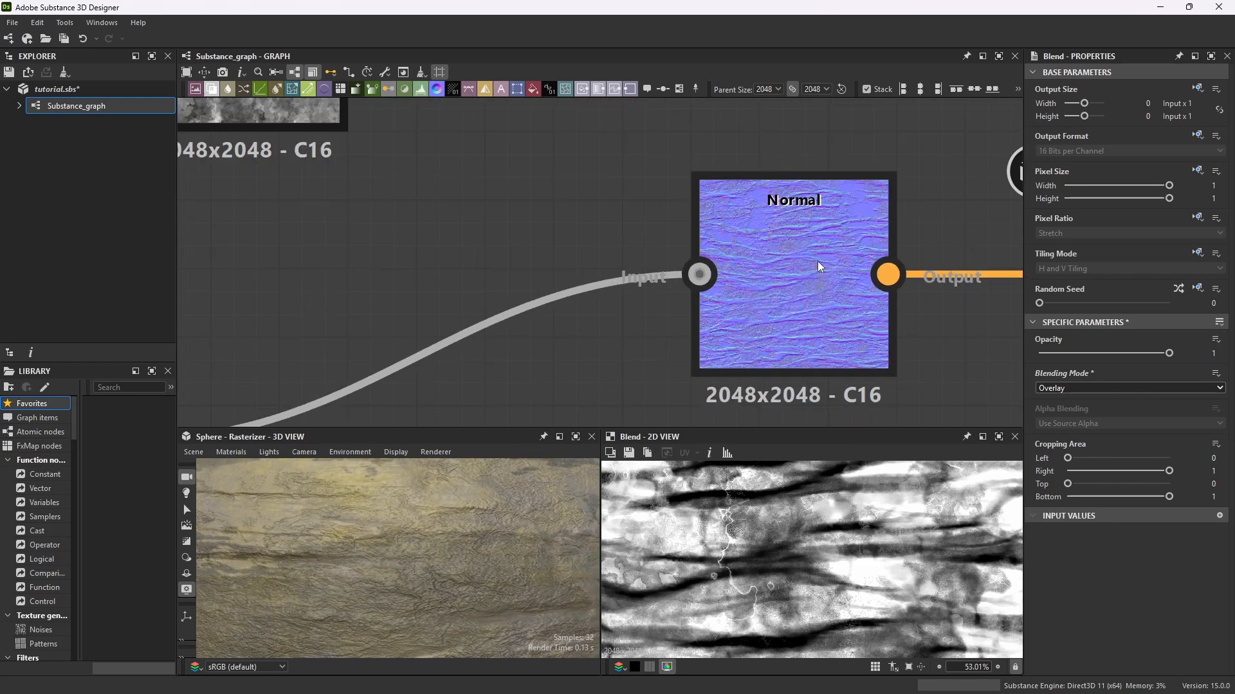
{"action": "scroll", "coordinate": [657, 281], "scroll_direction": "down", "scroll_amount": 5}
{"action": "scroll", "coordinate": [659, 286], "scroll_direction": "up", "scroll_amount": 1}
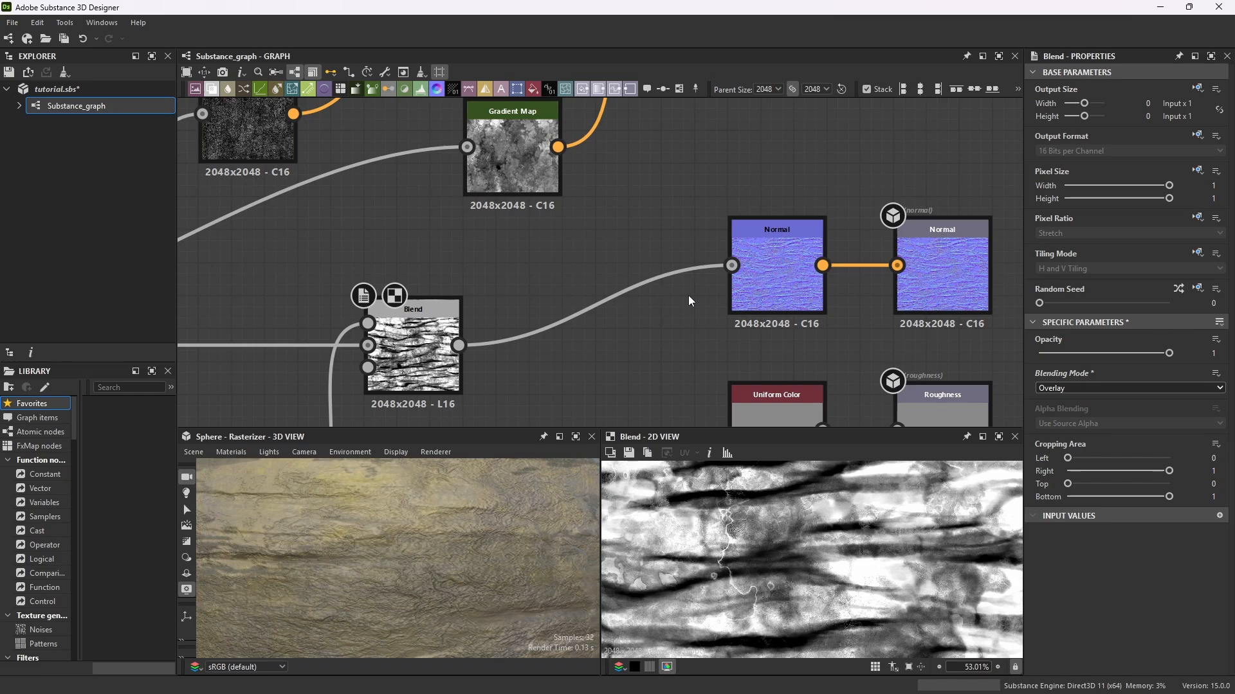
{"action": "scroll", "coordinate": [823, 267], "scroll_direction": "up", "scroll_amount": 4}
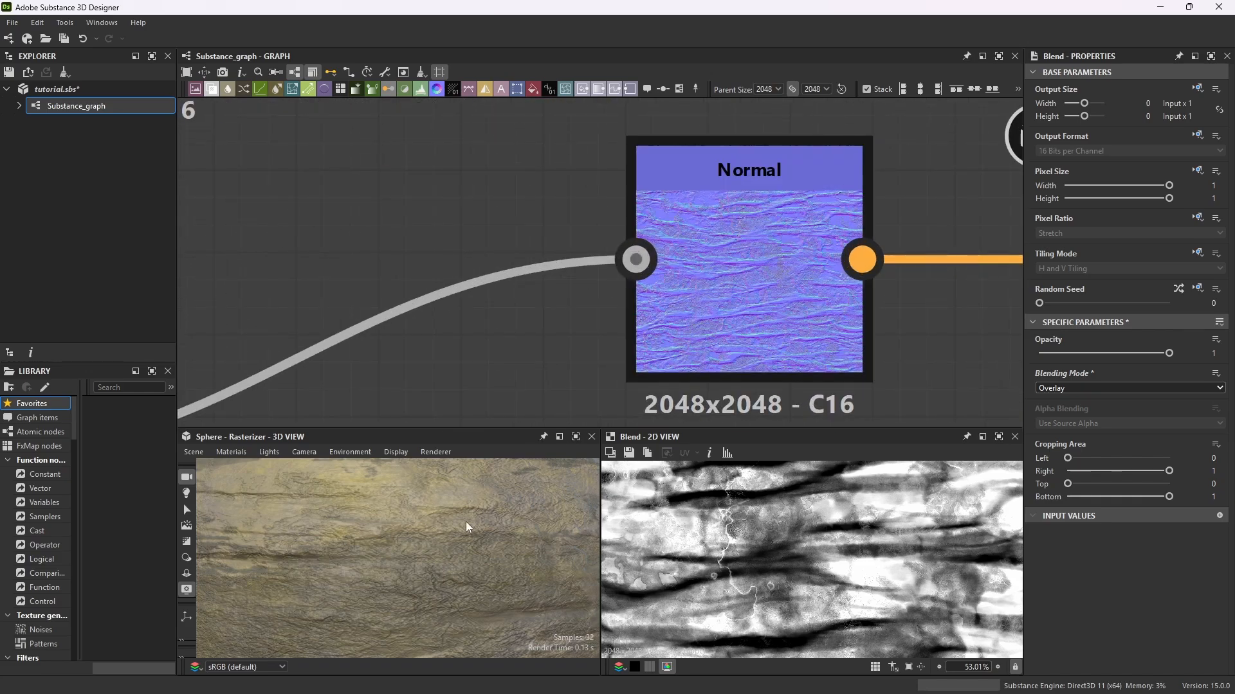
{"action": "scroll", "coordinate": [466, 522], "scroll_direction": "down", "scroll_amount": 5}
{"action": "scroll", "coordinate": [778, 281], "scroll_direction": "down", "scroll_amount": 4}
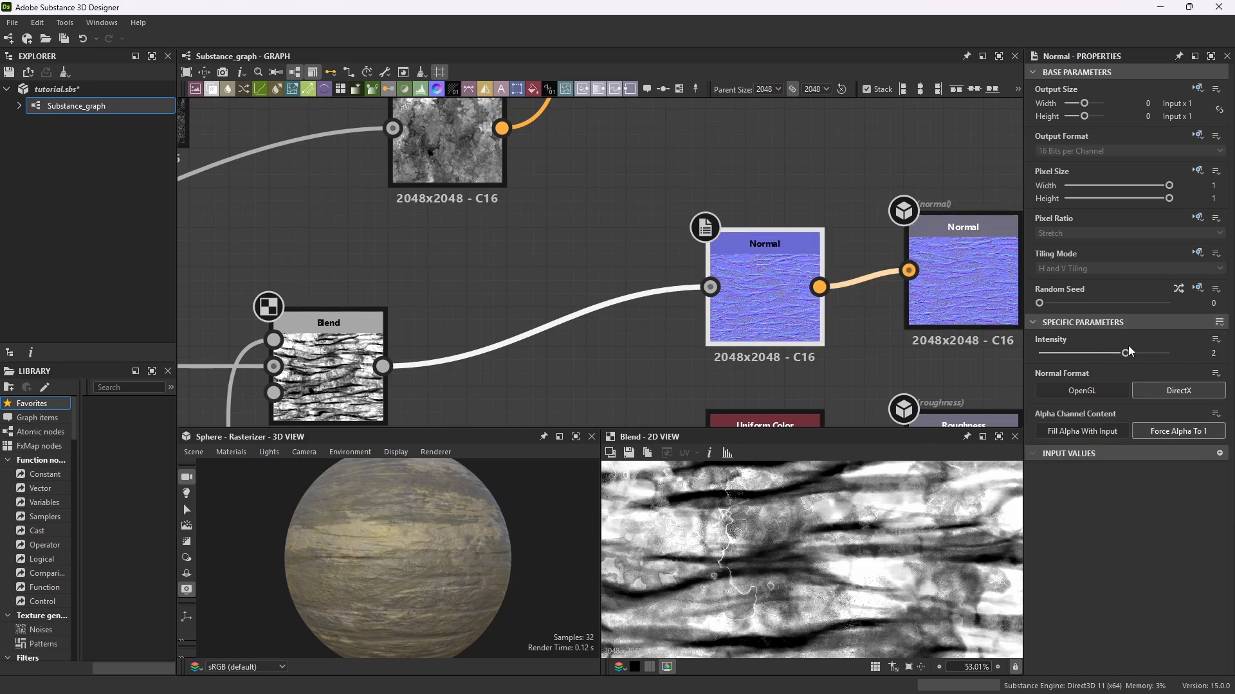
Set the Normal node's intensity to 2.45, inspect the sphere in a maximized 3D view, and restore the layout.
{"action": "left_click_drag", "start_coordinate": [1126, 354], "coordinate": [1146, 354]}
{"action": "scroll", "coordinate": [434, 574], "scroll_direction": "up", "scroll_amount": 5}
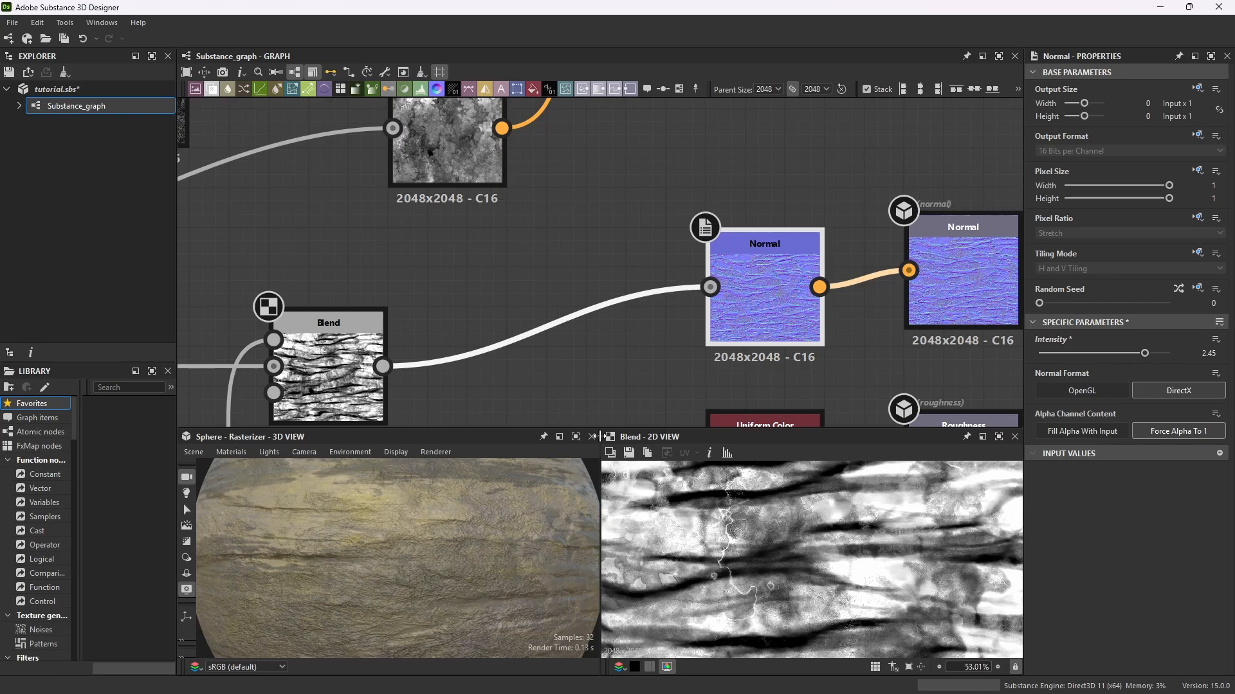
{"action": "left_click", "coordinate": [575, 437]}
{"action": "scroll", "coordinate": [712, 373], "scroll_direction": "down", "scroll_amount": 3}
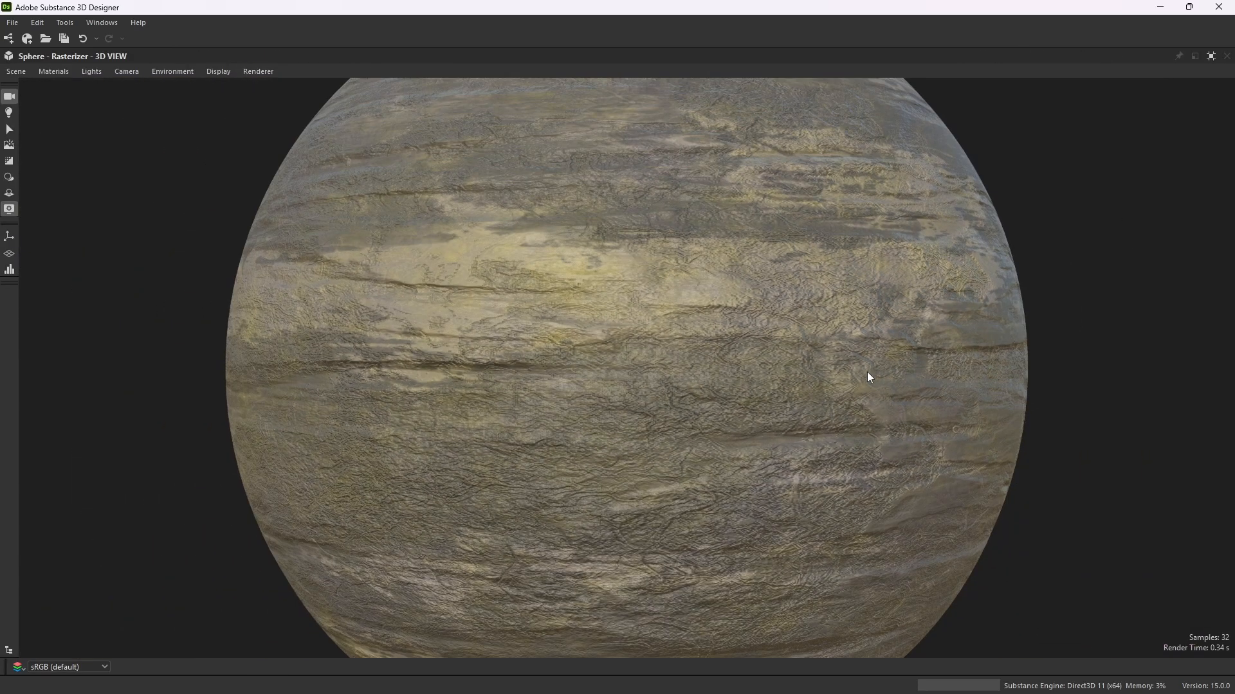
{"action": "left_click", "coordinate": [1211, 56]}
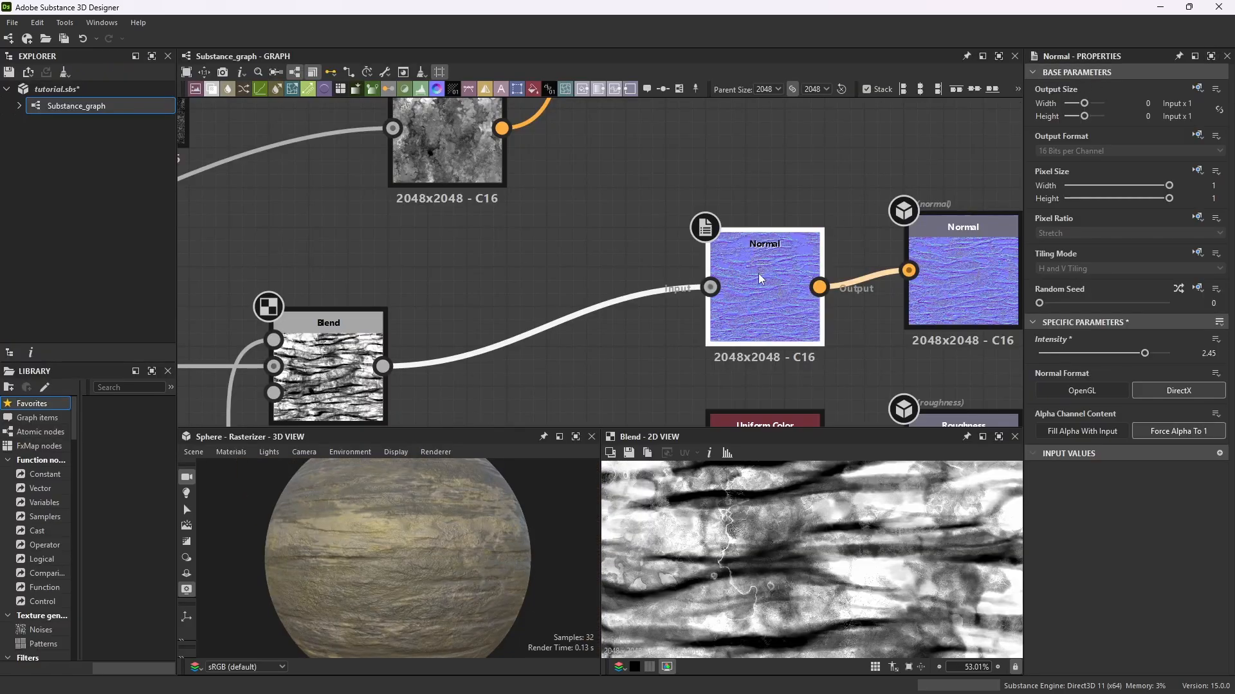
Add a Levels node below the link to the Blend node and feed Grunge Galvanic Large into it.
{"action": "scroll", "coordinate": [759, 273], "scroll_direction": "down", "scroll_amount": 4}
{"action": "scroll", "coordinate": [618, 280], "scroll_direction": "up", "scroll_amount": 4}
{"action": "left_click_drag", "start_coordinate": [619, 279], "coordinate": [694, 260]}
{"action": "scroll", "coordinate": [498, 263], "scroll_direction": "up", "scroll_amount": 2}
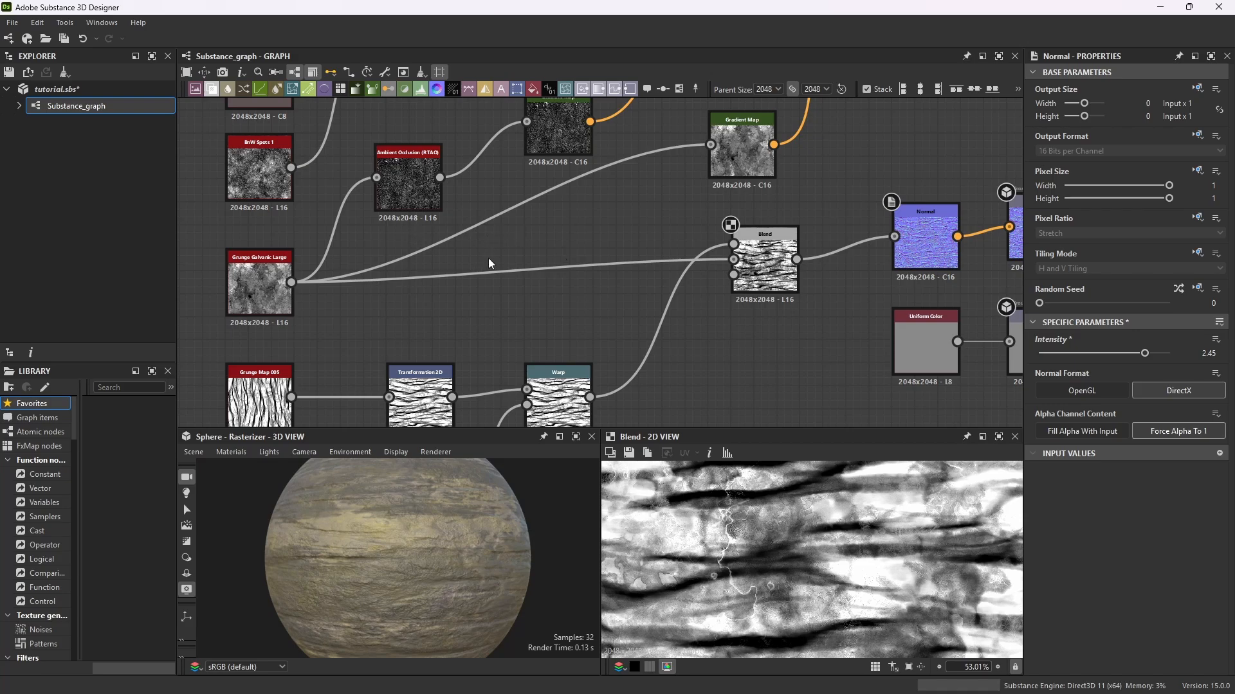
{"action": "key", "text": "space"}
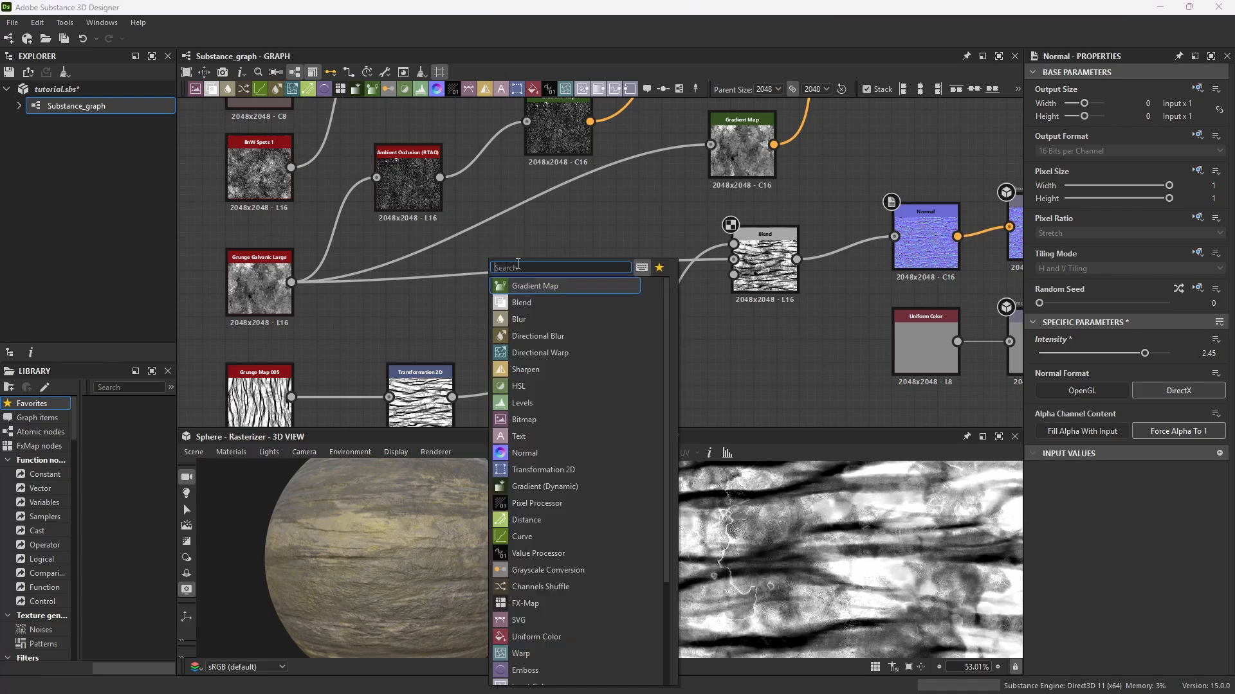
{"action": "type", "text": "levels"}
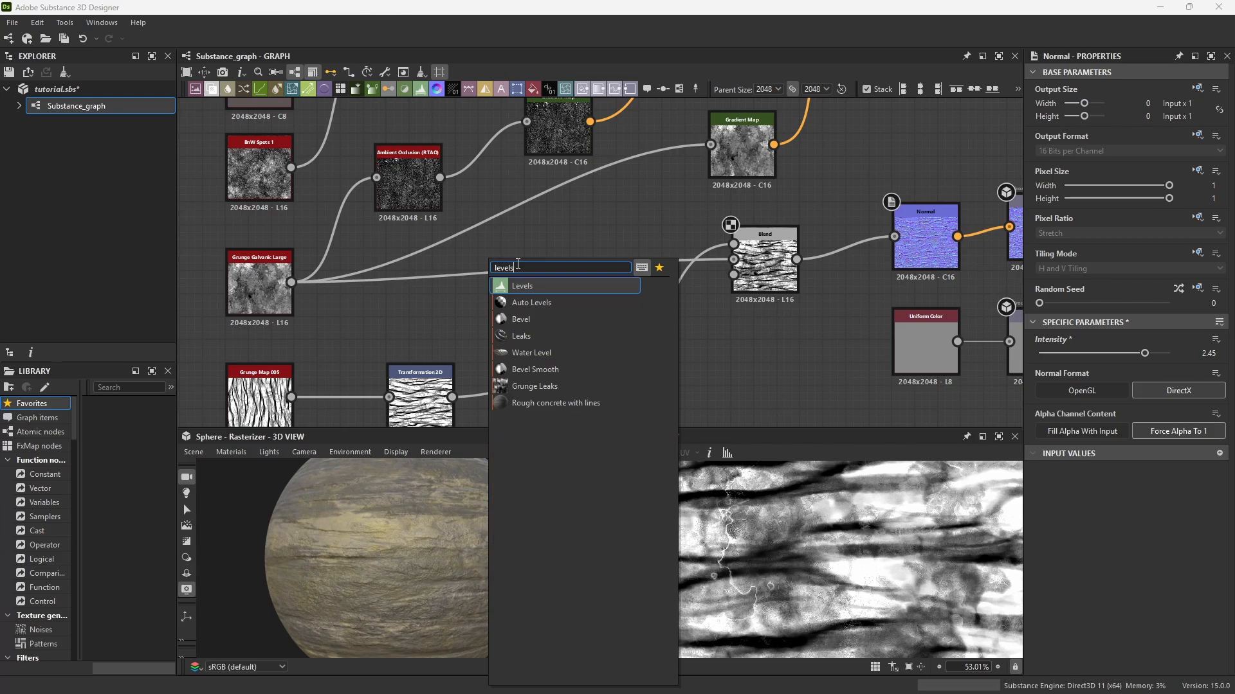
{"action": "left_click", "coordinate": [562, 283]}
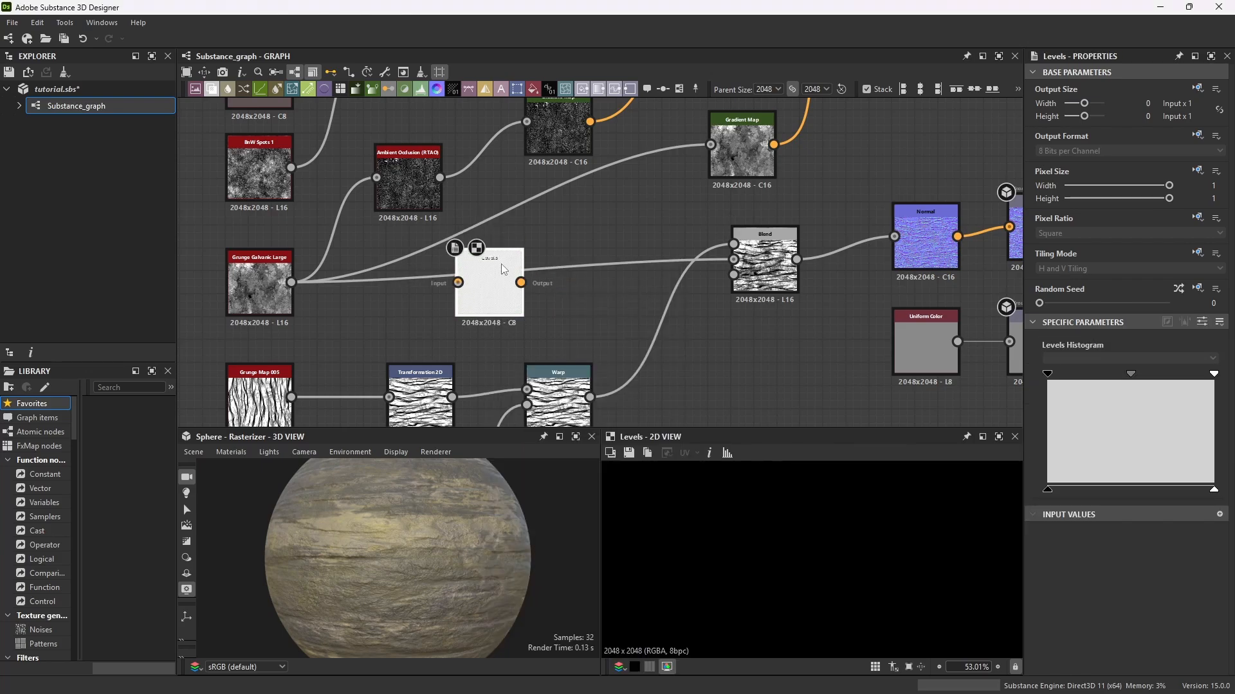
{"action": "left_click_drag", "start_coordinate": [502, 264], "coordinate": [498, 275]}
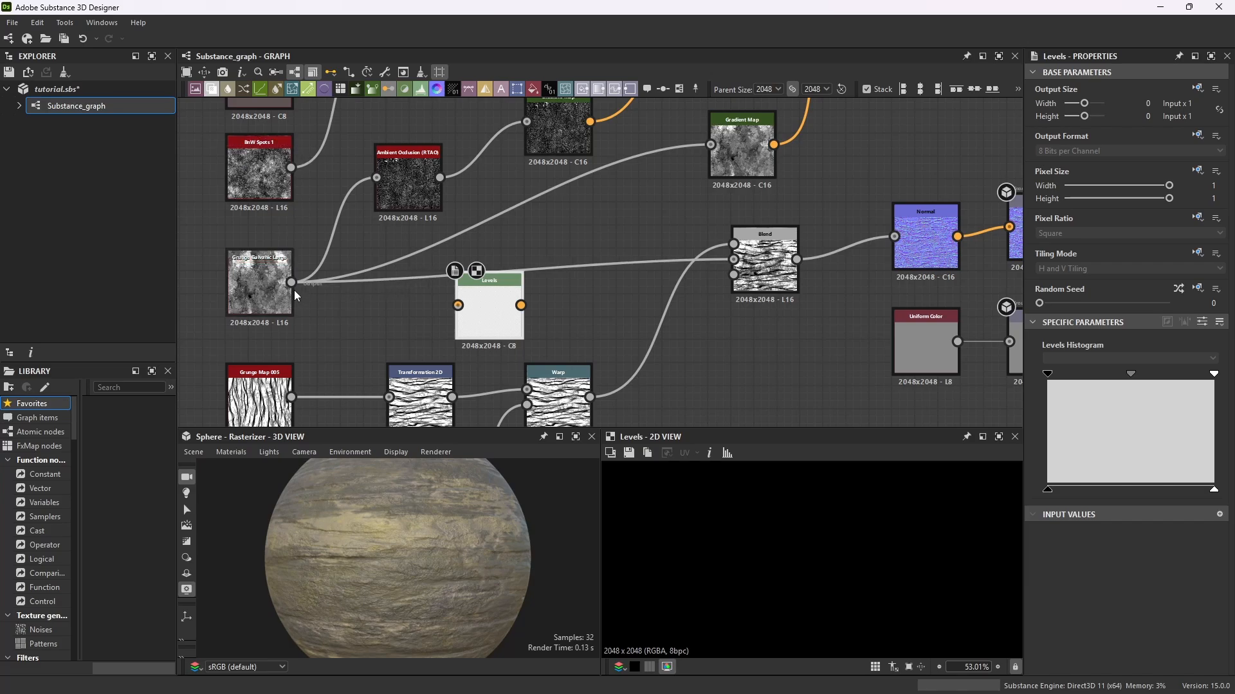
{"action": "left_click_drag", "start_coordinate": [291, 283], "coordinate": [458, 306]}
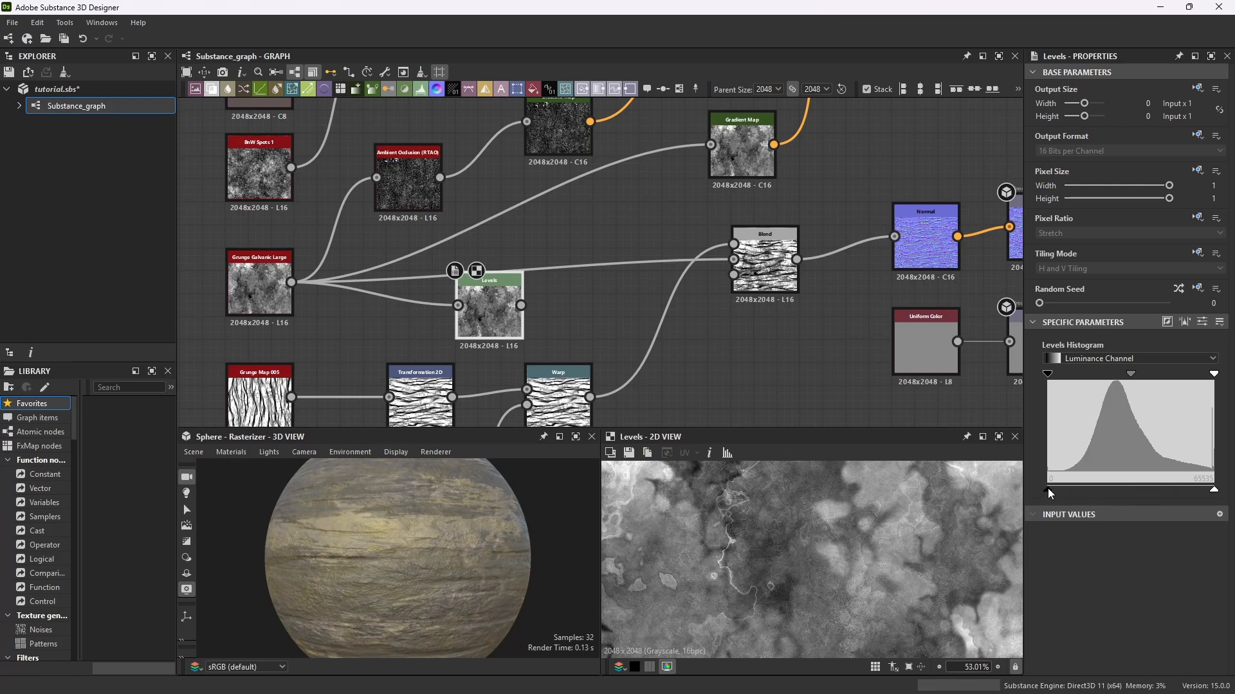
Narrow the Levels node's output range to a low-contrast mid-grey and connect it to the Blend node's background.
{"action": "left_click_drag", "start_coordinate": [1048, 491], "coordinate": [1113, 490]}
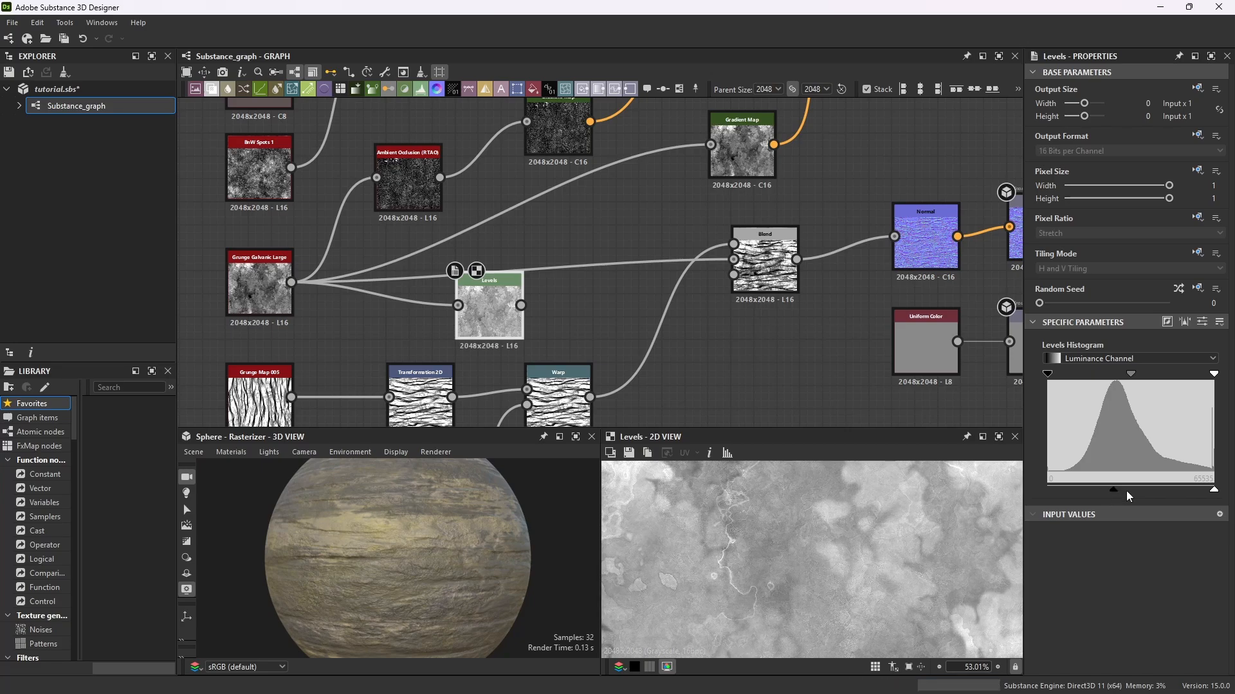
{"action": "left_click_drag", "start_coordinate": [1212, 491], "coordinate": [1134, 493]}
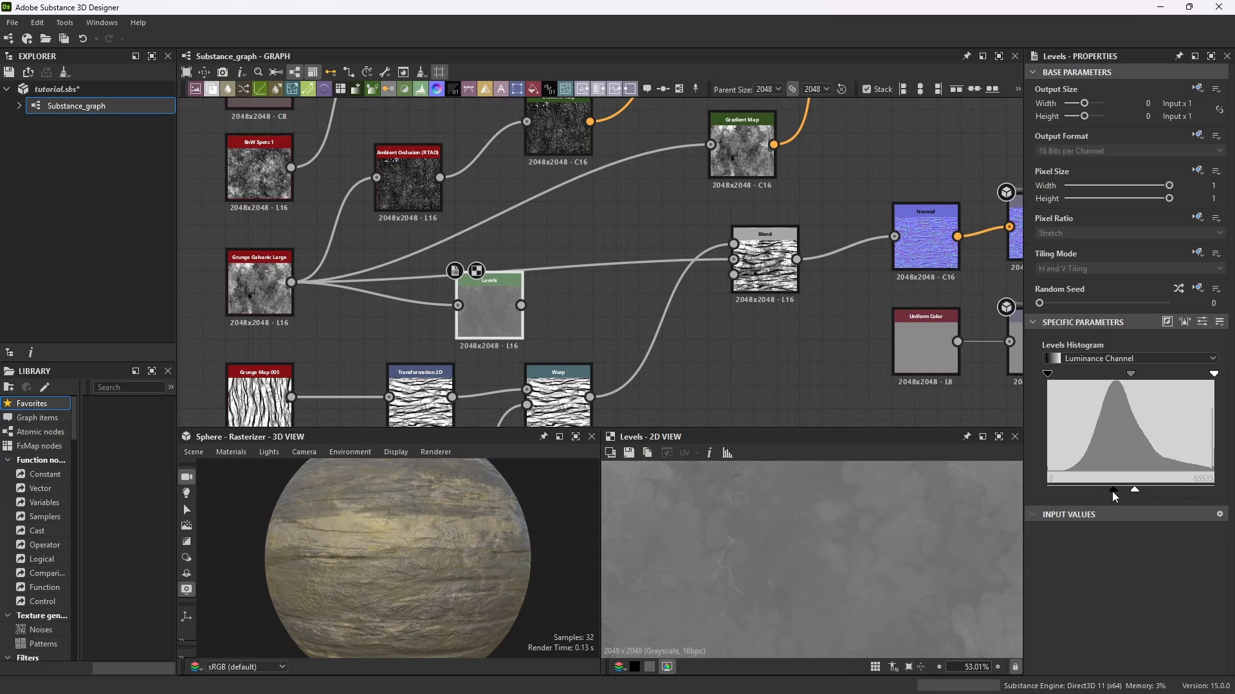
{"action": "scroll", "coordinate": [854, 527], "scroll_direction": "down", "scroll_amount": 1}
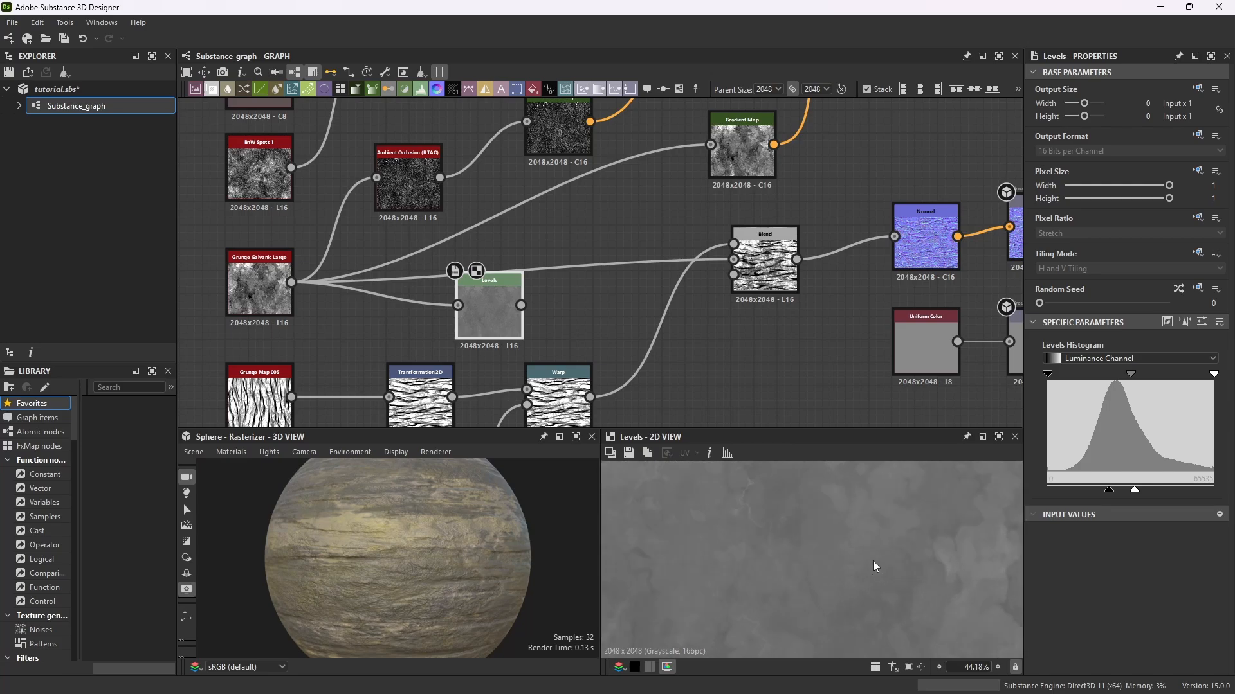
{"action": "scroll", "coordinate": [875, 550], "scroll_direction": "down", "scroll_amount": 6}
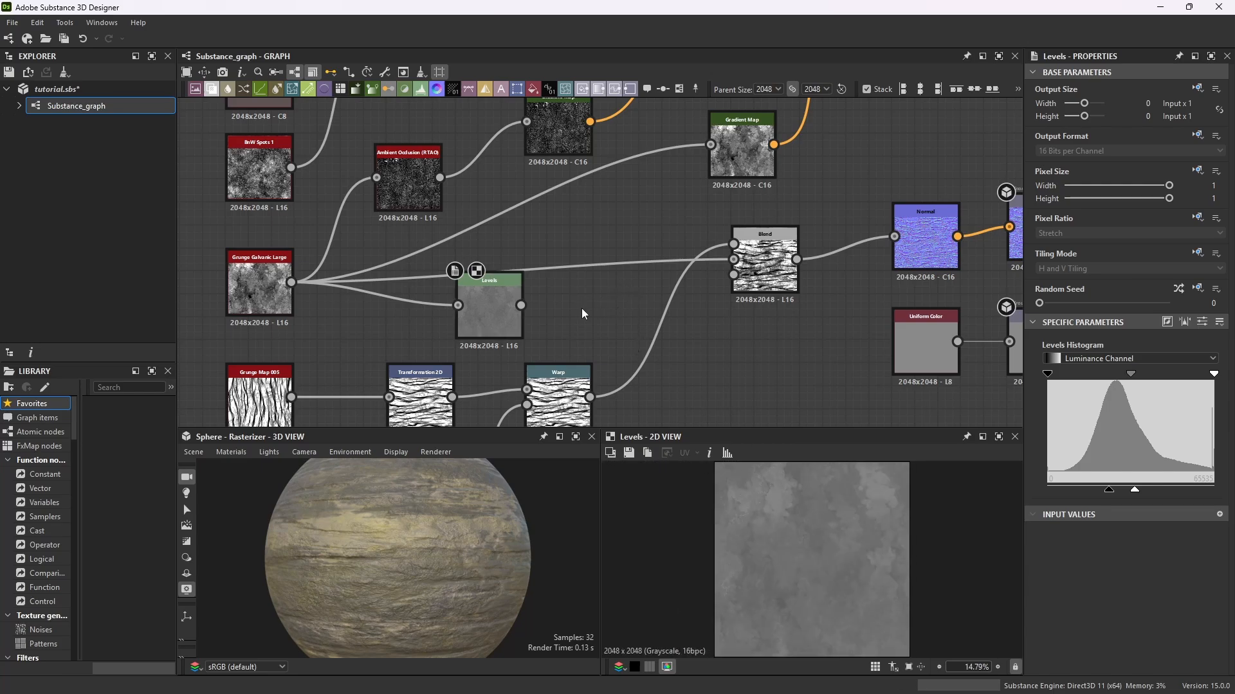
{"action": "left_click_drag", "start_coordinate": [521, 305], "coordinate": [732, 259]}
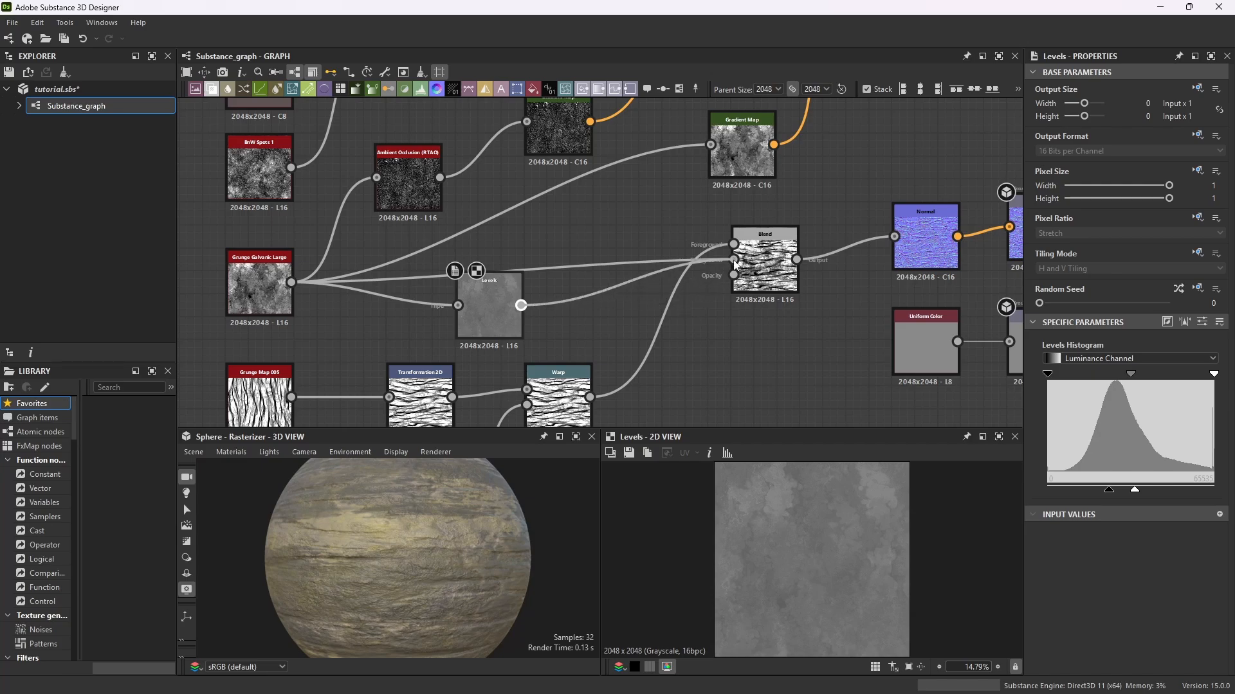
Examine the reduced grunge detail on the preview sphere and in the Normal node's map in the 2D view.
{"action": "scroll", "coordinate": [420, 562], "scroll_direction": "up", "scroll_amount": 5}
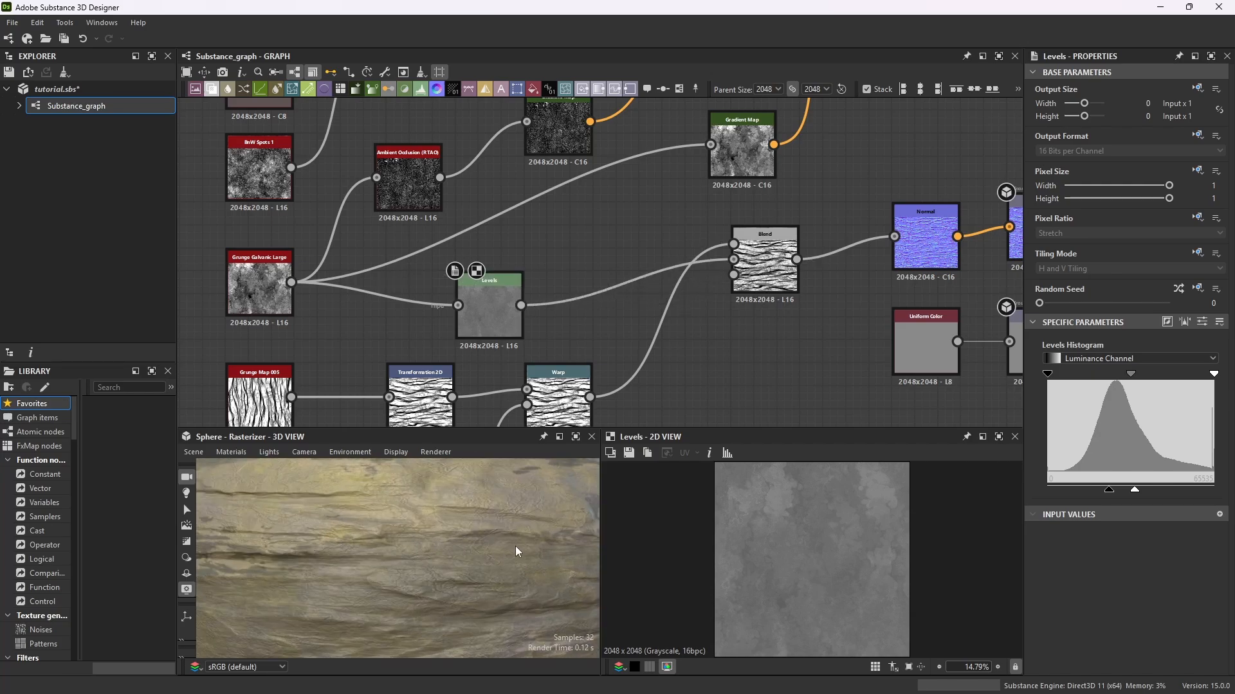
{"action": "scroll", "coordinate": [963, 217], "scroll_direction": "up", "scroll_amount": 3}
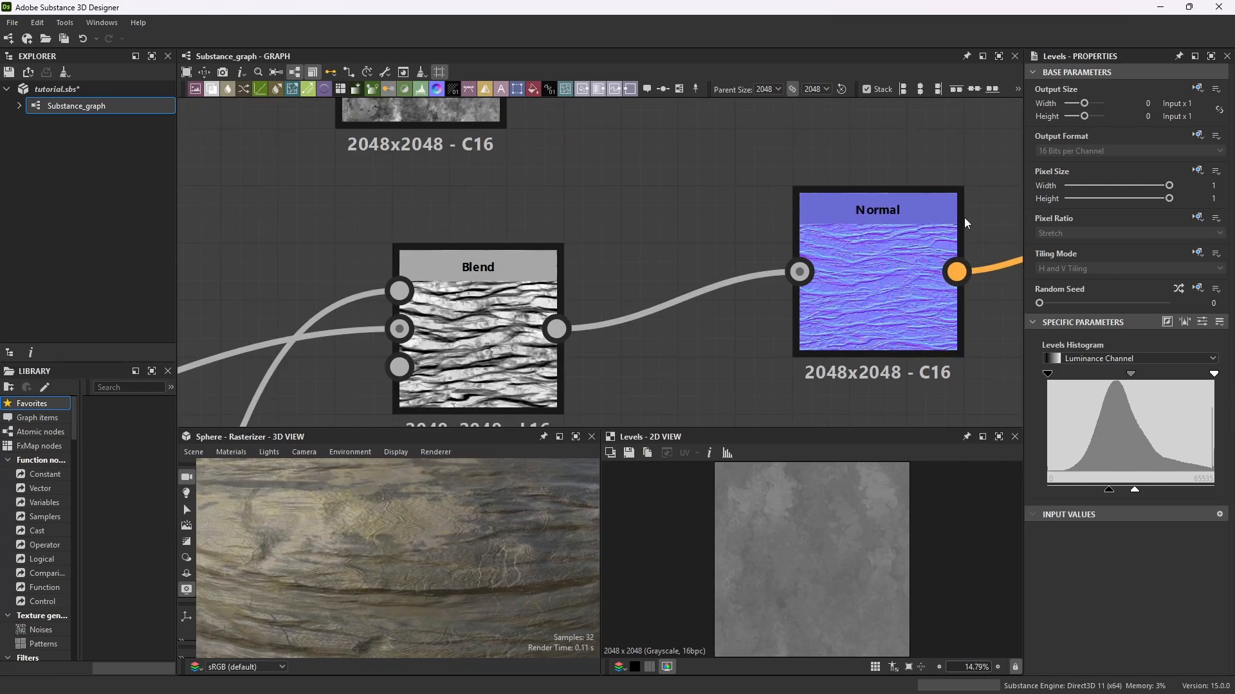
{"action": "scroll", "coordinate": [963, 217], "scroll_direction": "up", "scroll_amount": 2}
{"action": "scroll", "coordinate": [865, 282], "scroll_direction": "down", "scroll_amount": 2}
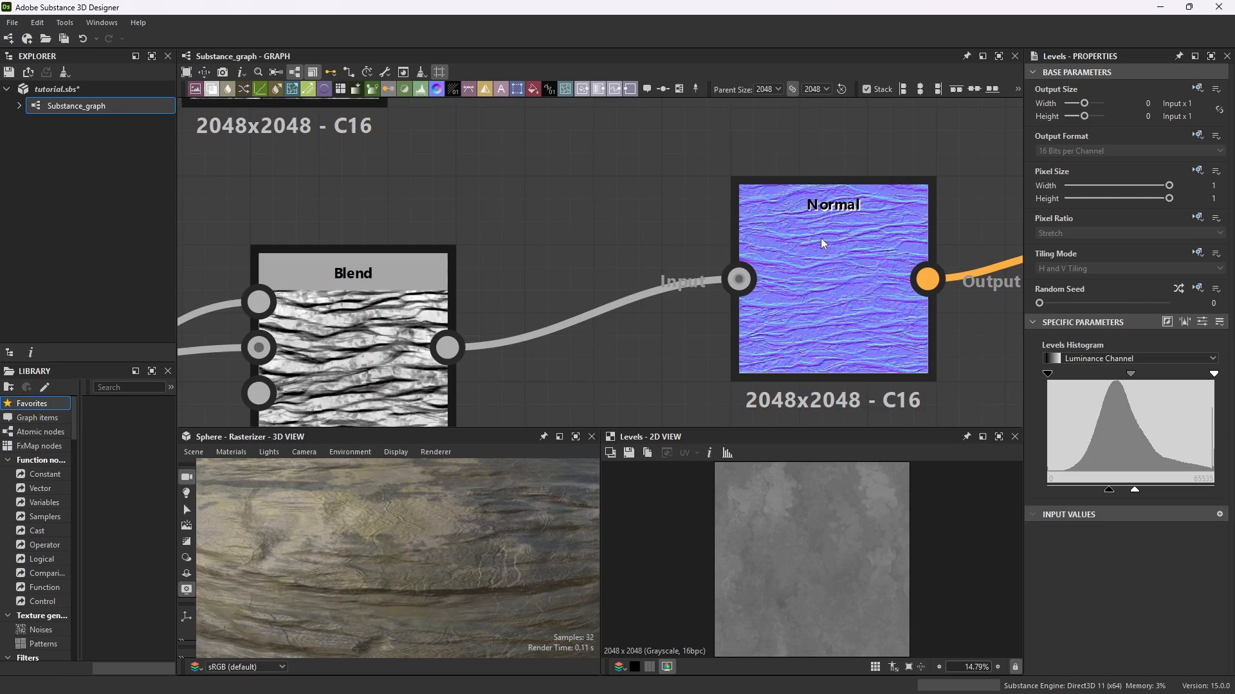
{"action": "double_click", "coordinate": [891, 188]}
{"action": "scroll", "coordinate": [801, 579], "scroll_direction": "up", "scroll_amount": 5}
{"action": "scroll", "coordinate": [832, 535], "scroll_direction": "up", "scroll_amount": 5}
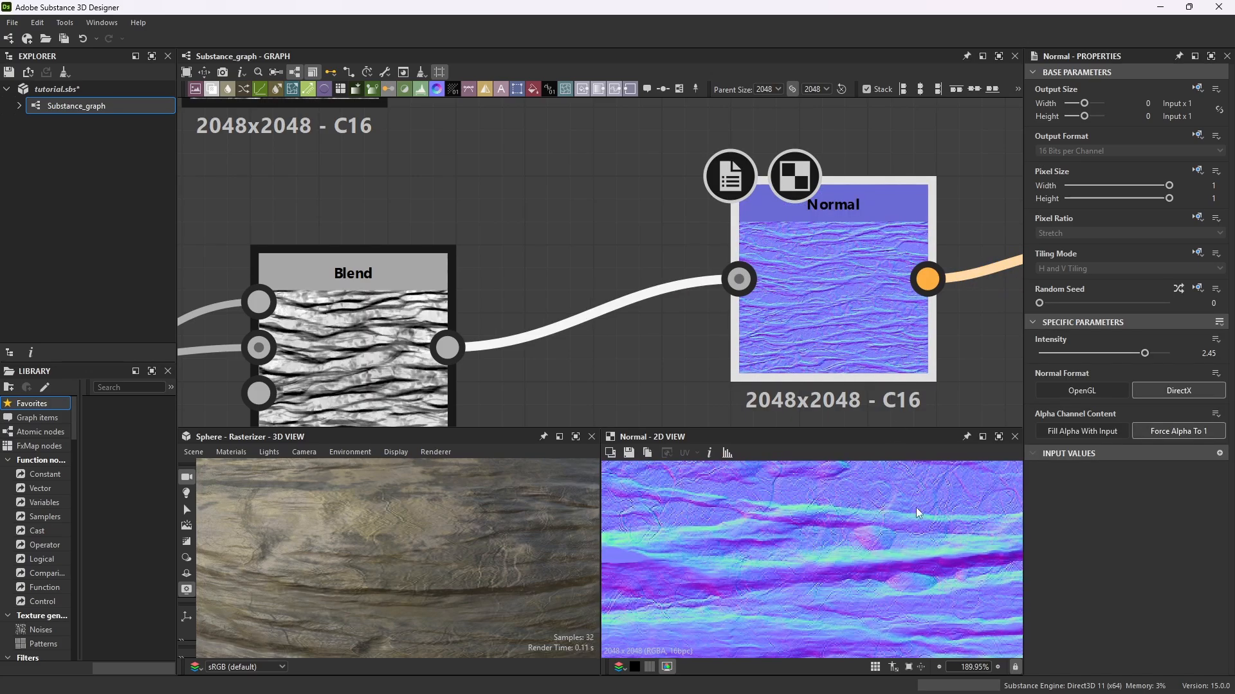
{"action": "scroll", "coordinate": [488, 273], "scroll_direction": "down", "scroll_amount": 5}
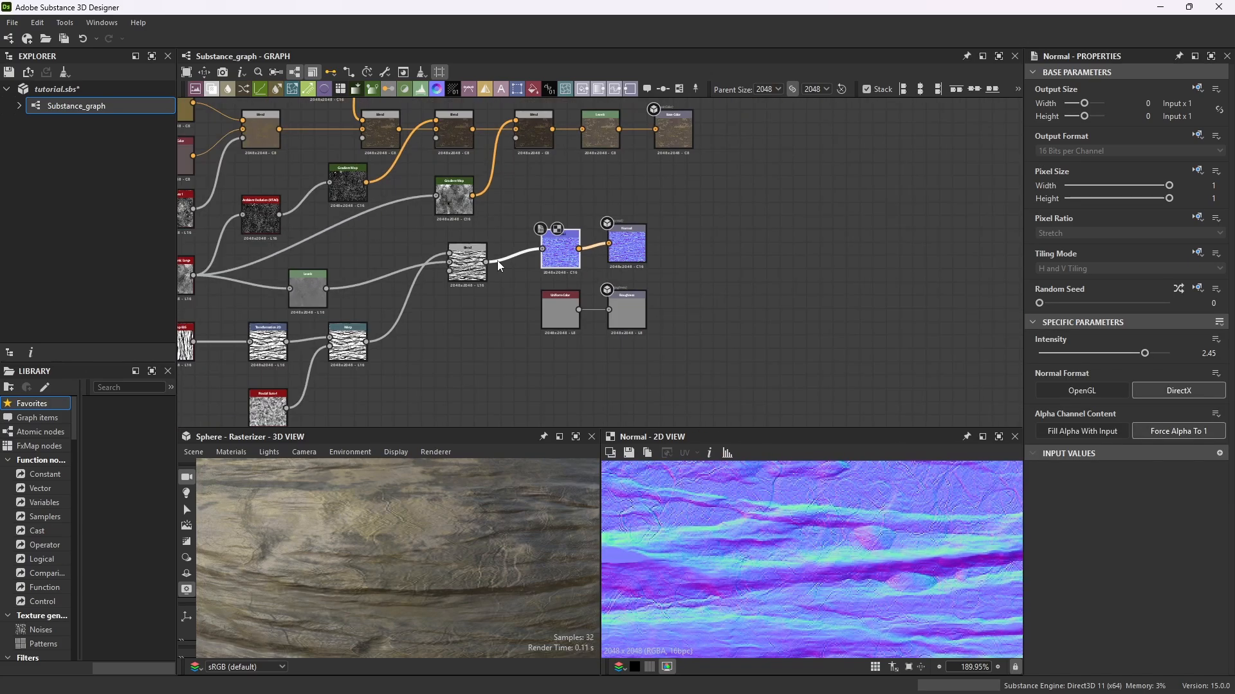
Shift the Levels node back and insert a Blur node between it and the Blend node.
{"action": "scroll", "coordinate": [411, 274], "scroll_direction": "up", "scroll_amount": 3}
{"action": "left_click_drag", "start_coordinate": [387, 268], "coordinate": [368, 250]}
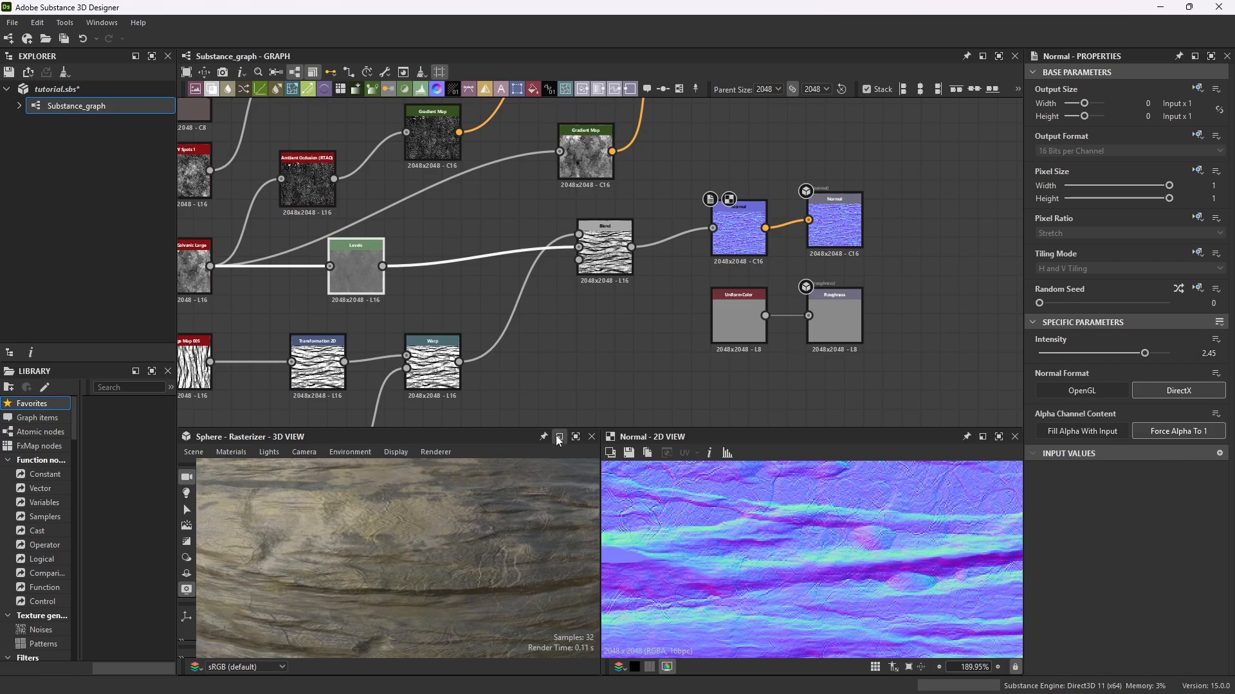
{"action": "left_click", "coordinate": [441, 204]}
{"action": "key", "text": "space"}
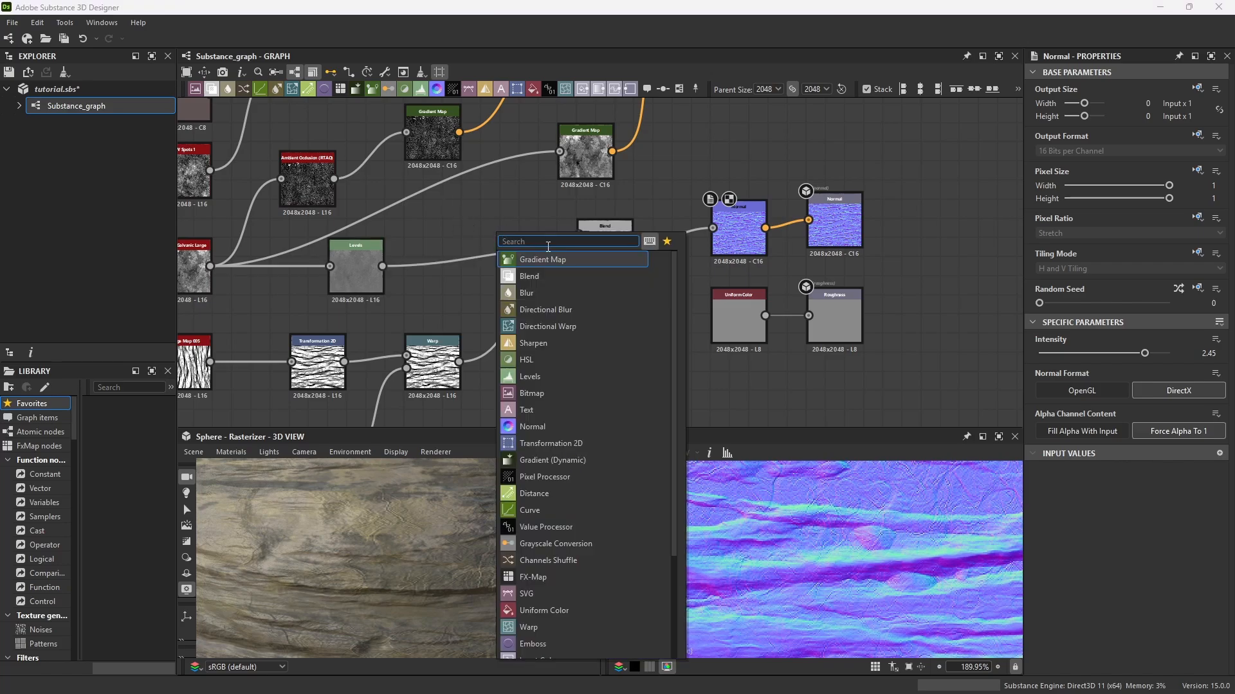
{"action": "type", "text": "blur"}
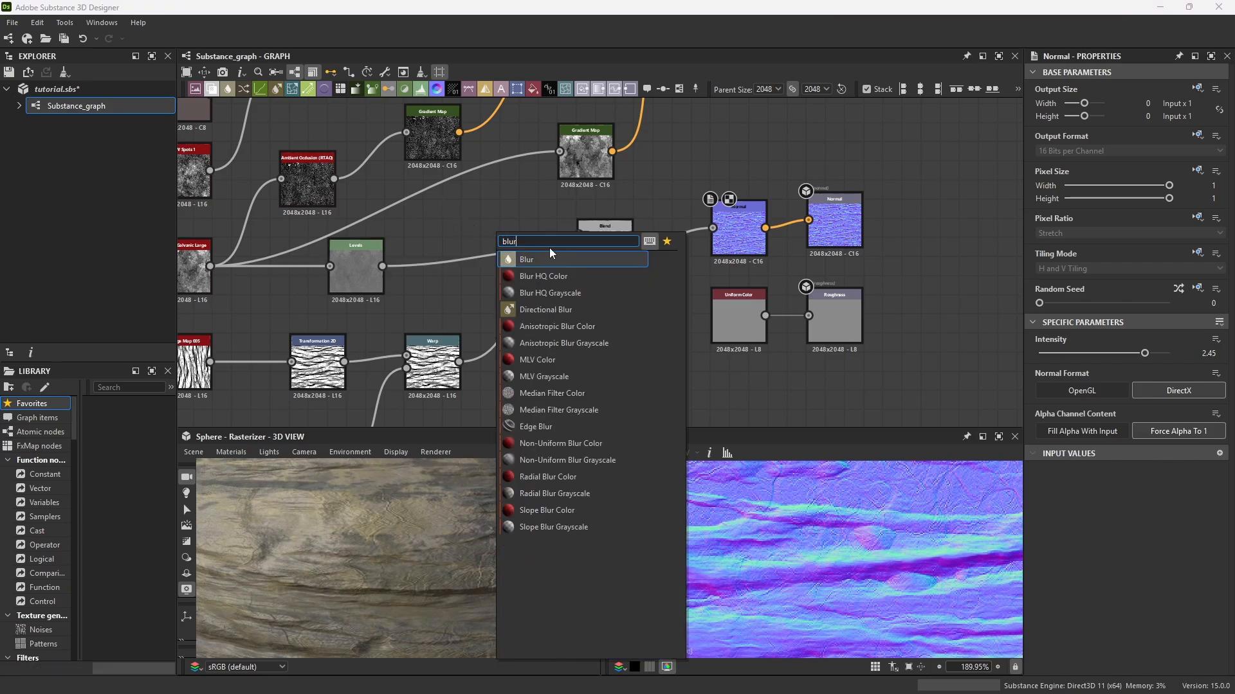
{"action": "left_click", "coordinate": [536, 260]}
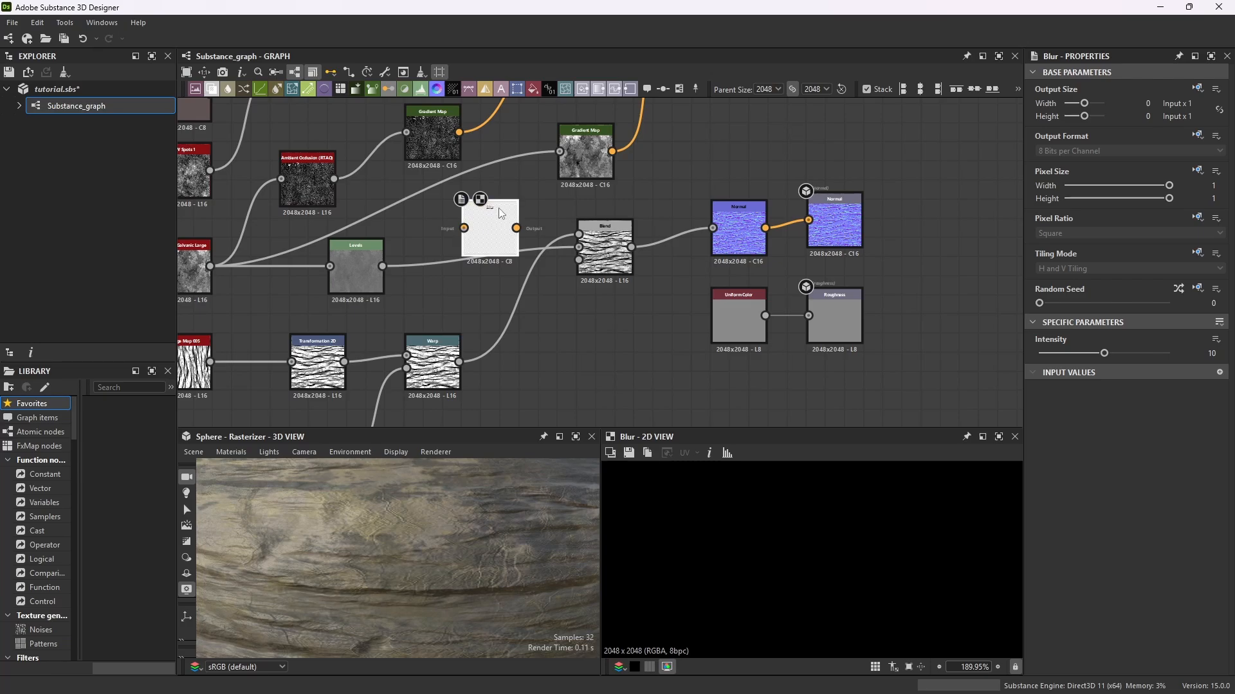
{"action": "left_click_drag", "start_coordinate": [501, 213], "coordinate": [471, 251]}
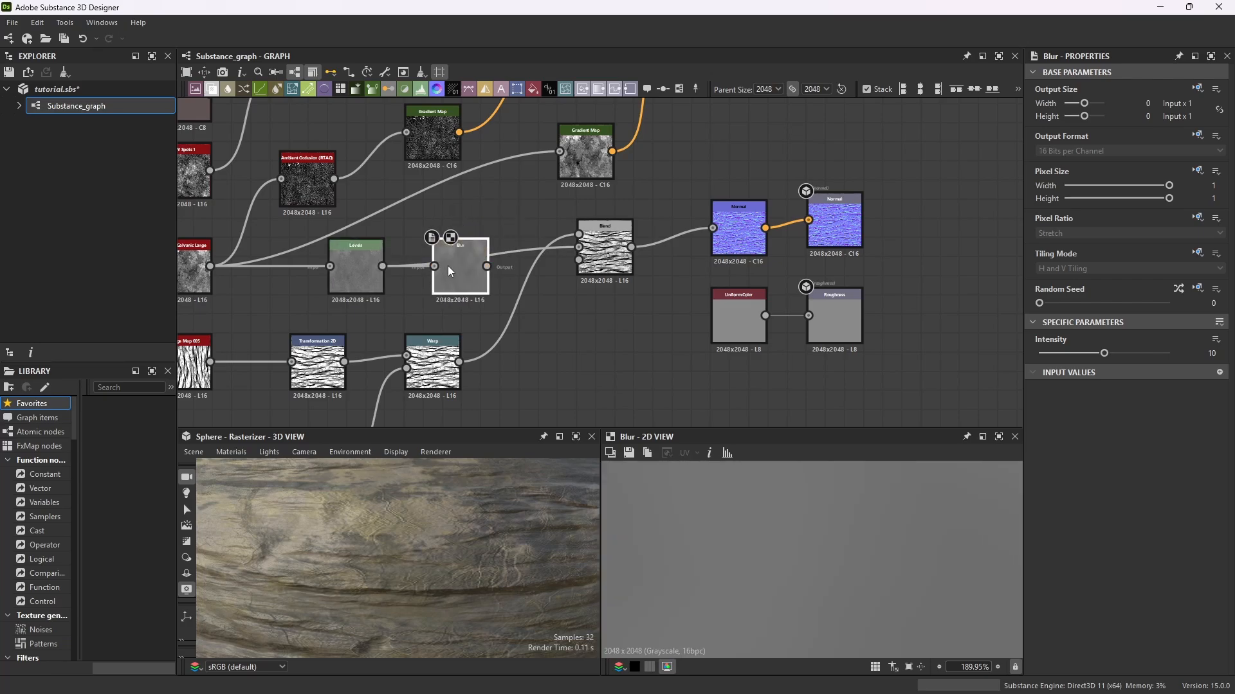
Set the Blur node's intensity to 0.
{"action": "scroll", "coordinate": [463, 249], "scroll_direction": "up", "scroll_amount": 1}
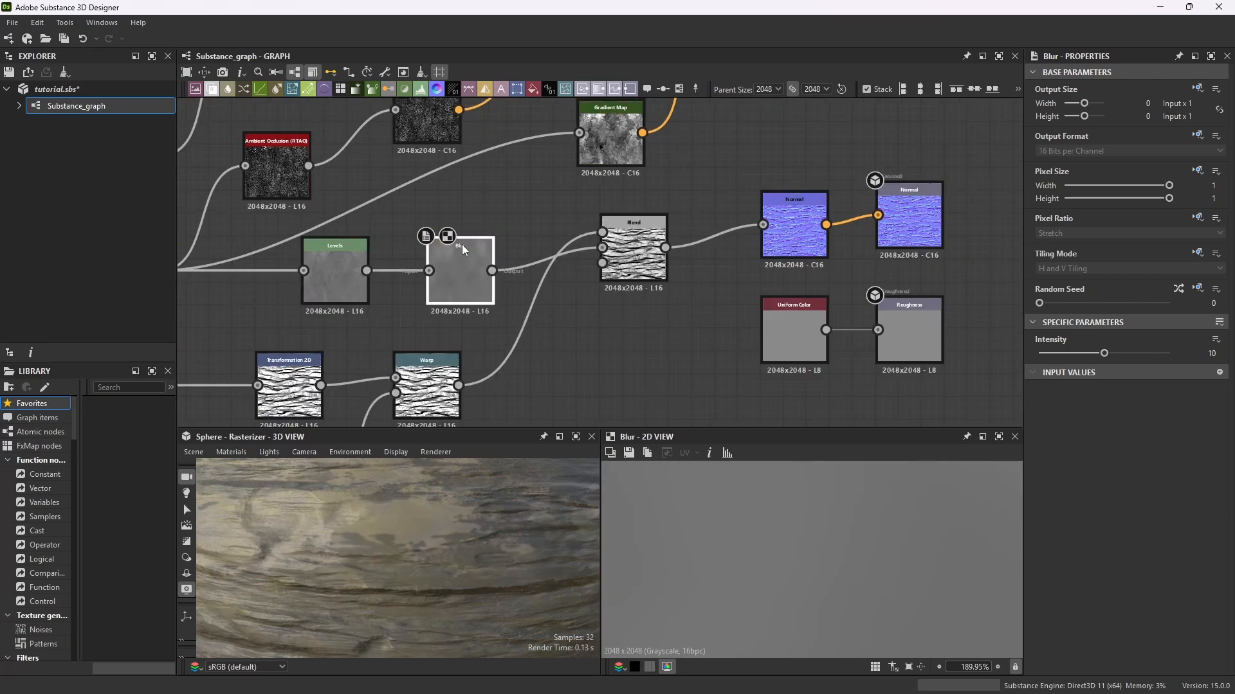
{"action": "scroll", "coordinate": [463, 249], "scroll_direction": "up", "scroll_amount": 1}
{"action": "scroll", "coordinate": [775, 524], "scroll_direction": "down", "scroll_amount": 5}
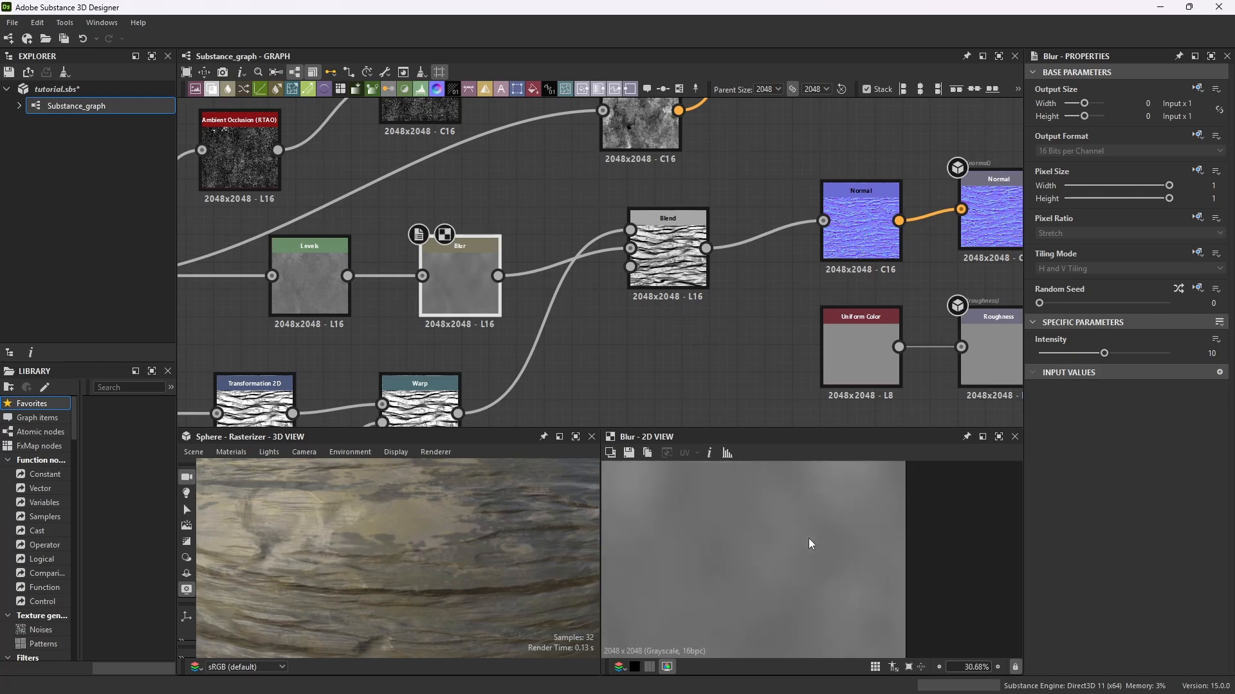
{"action": "scroll", "coordinate": [792, 546], "scroll_direction": "up", "scroll_amount": 2}
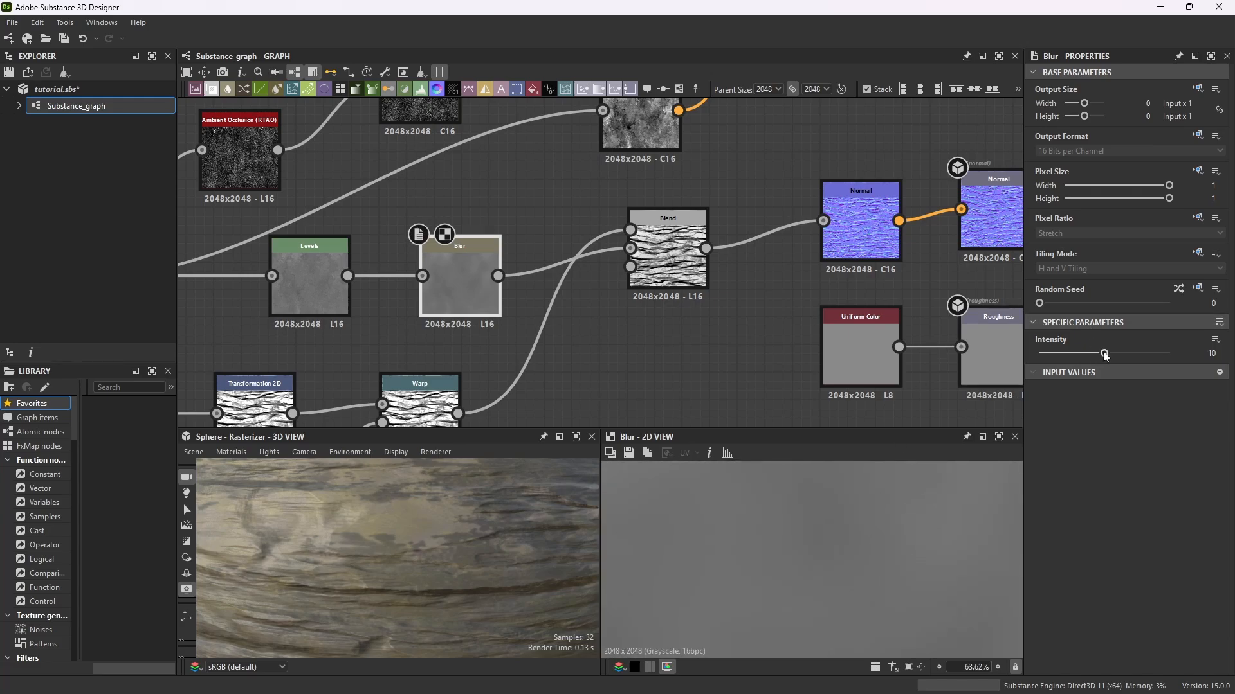
{"action": "left_click_drag", "start_coordinate": [1104, 354], "coordinate": [1039, 354]}
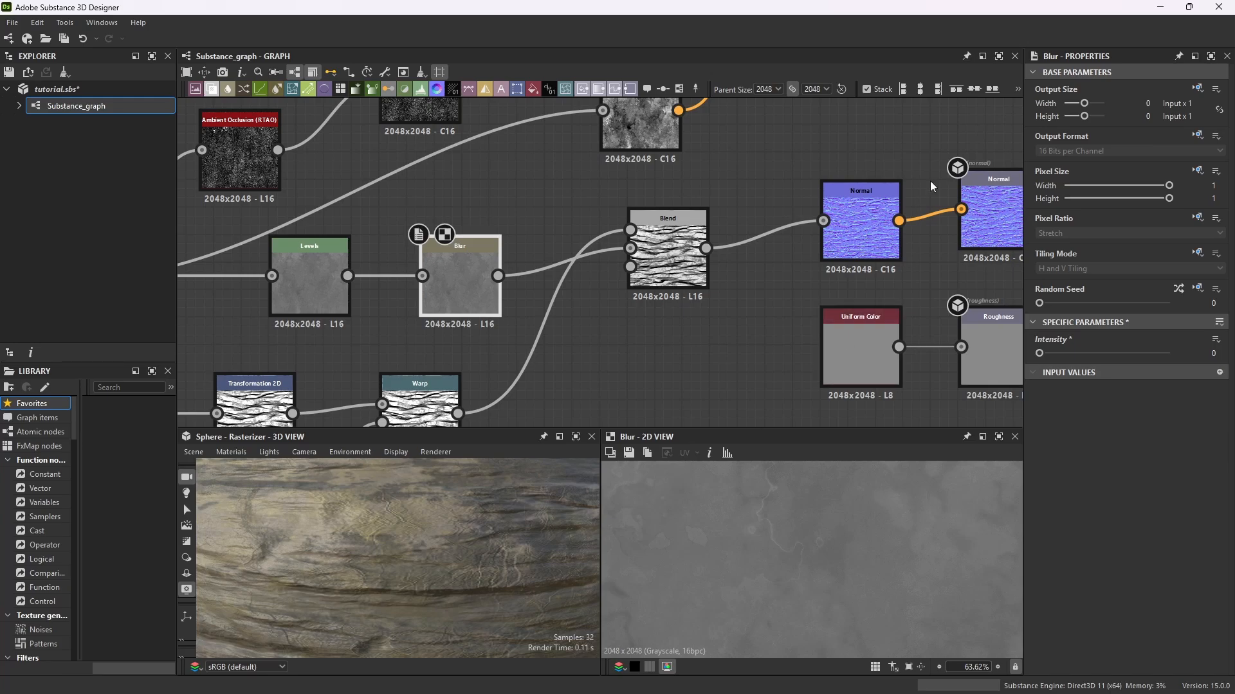
Display the Normal node's map in the 2D view.
{"action": "scroll", "coordinate": [909, 212], "scroll_direction": "up", "scroll_amount": 5}
{"action": "left_click", "coordinate": [832, 152]}
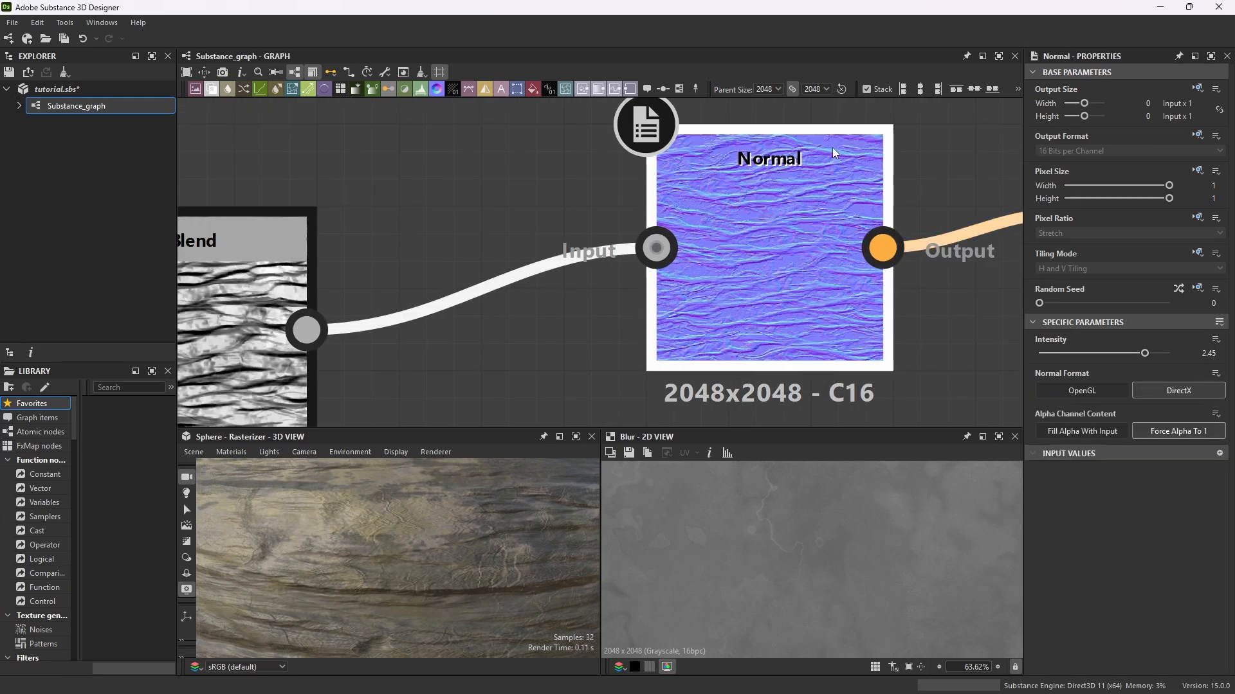
{"action": "double_click", "coordinate": [820, 133]}
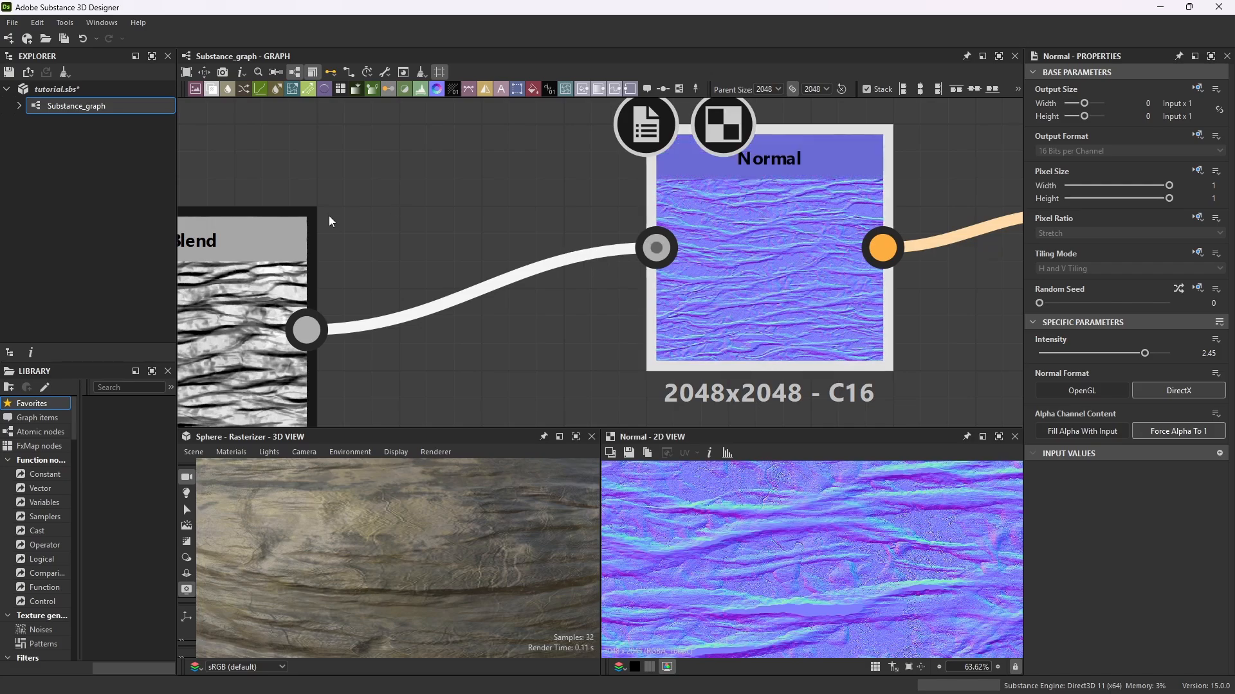
Set the Blur node's intensity to 0.12 and check the result on the preview sphere under rotated lighting.
{"action": "scroll", "coordinate": [335, 231], "scroll_direction": "down", "scroll_amount": 5}
{"action": "scroll", "coordinate": [240, 285], "scroll_direction": "up", "scroll_amount": 2}
{"action": "scroll", "coordinate": [242, 283], "scroll_direction": "down", "scroll_amount": 2}
{"action": "middle_click_drag", "start_coordinate": [190, 252], "coordinate": [252, 275]}
{"action": "left_click", "coordinate": [262, 271]}
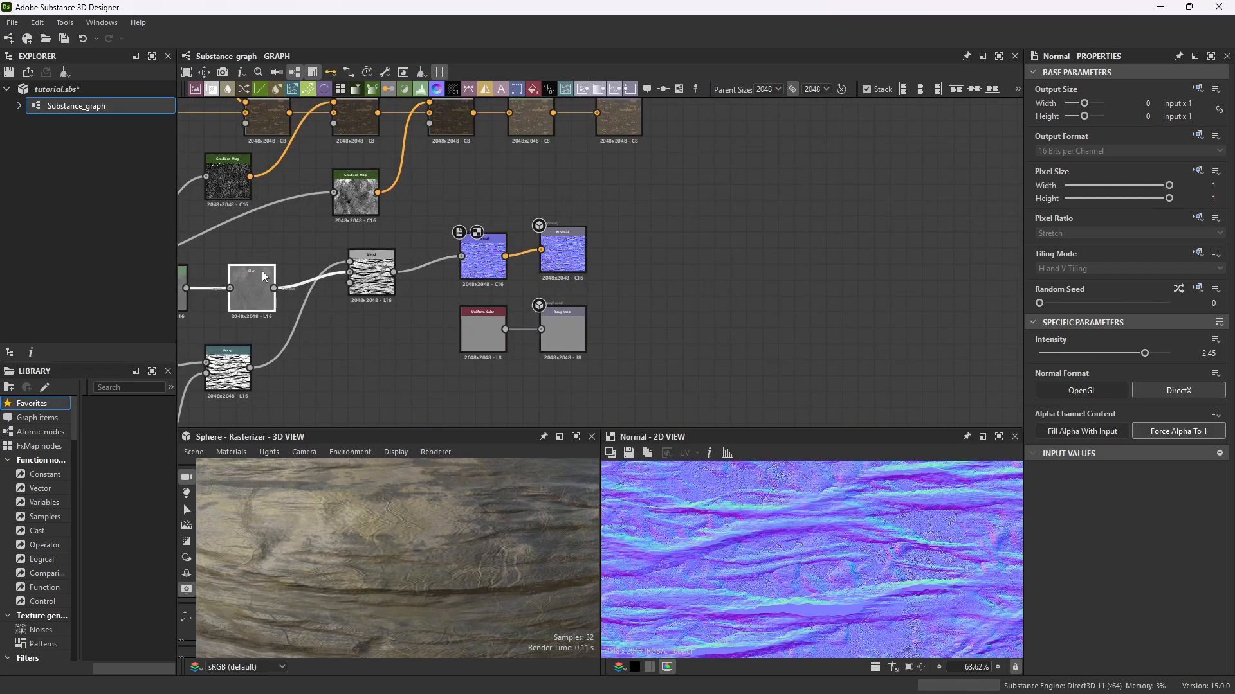
{"action": "scroll", "coordinate": [502, 267], "scroll_direction": "up", "scroll_amount": 5}
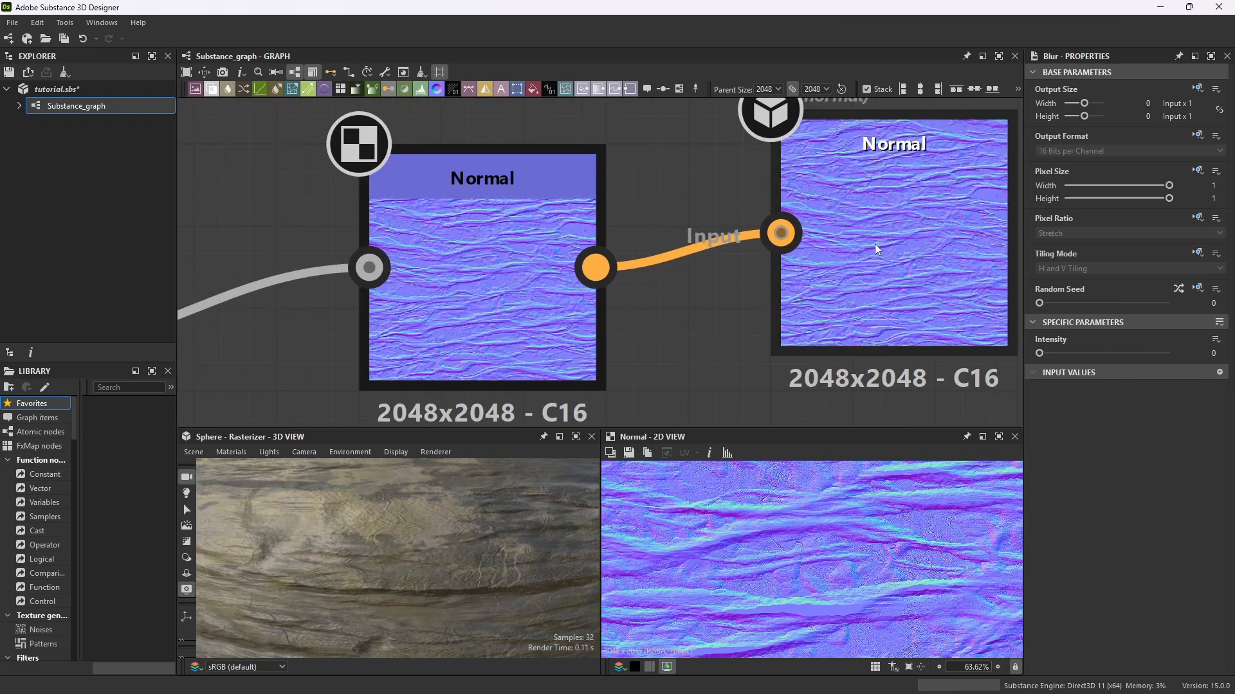
{"action": "scroll", "coordinate": [823, 546], "scroll_direction": "up", "scroll_amount": 4}
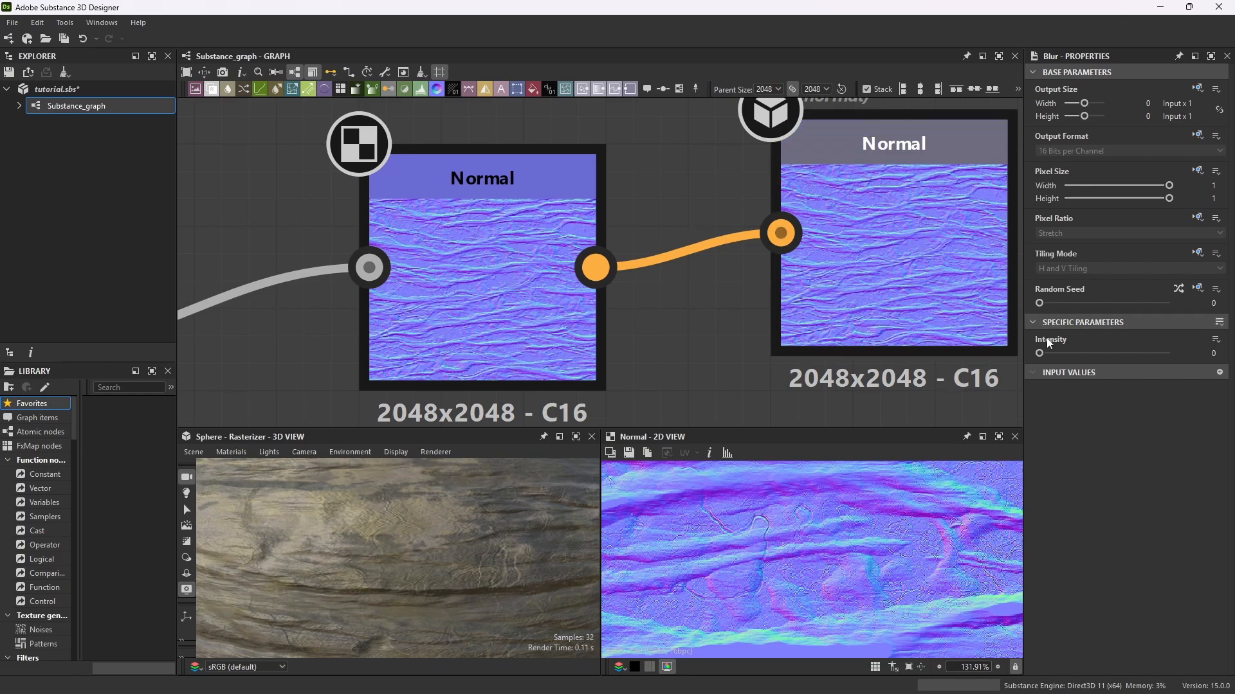
{"action": "left_click_drag", "start_coordinate": [1041, 353], "coordinate": [1048, 352]}
{"action": "left_click_drag", "start_coordinate": [1049, 354], "coordinate": [1057, 357]}
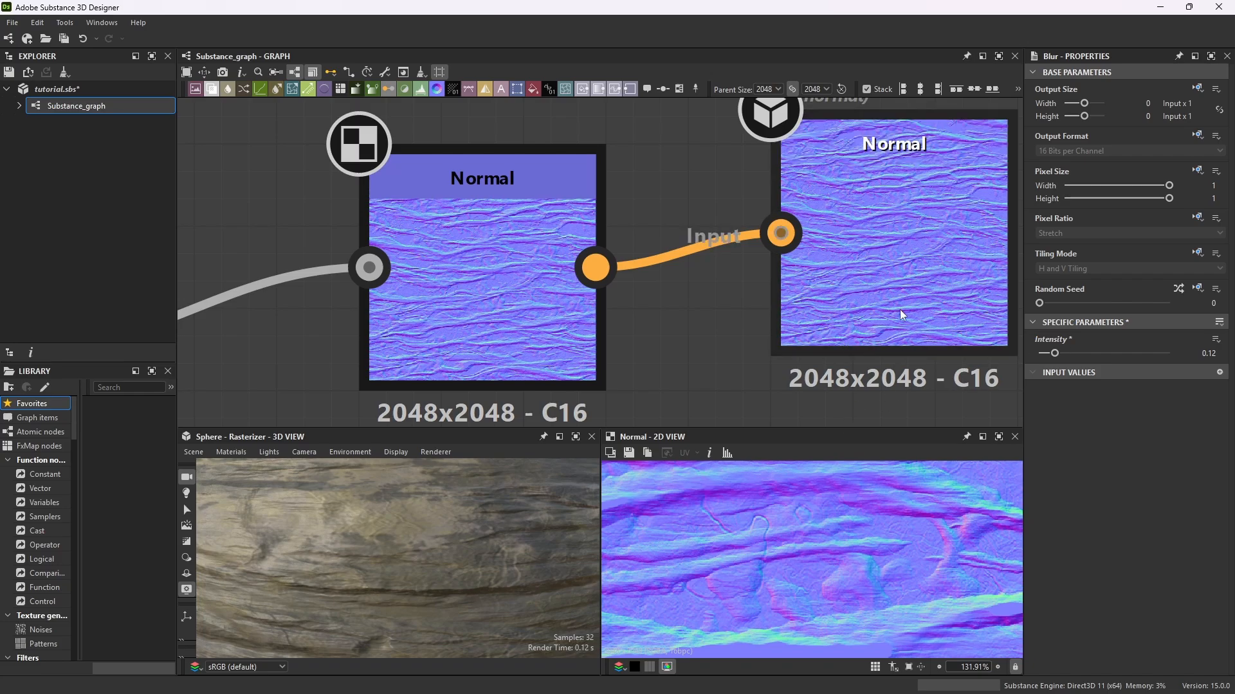
{"action": "scroll", "coordinate": [300, 495], "scroll_direction": "down", "scroll_amount": 1}
{"action": "right_click_drag", "start_coordinate": [300, 496], "coordinate": [468, 495], "text": "ctrl+shift"}
{"action": "scroll", "coordinate": [469, 495], "scroll_direction": "down", "scroll_amount": 3}
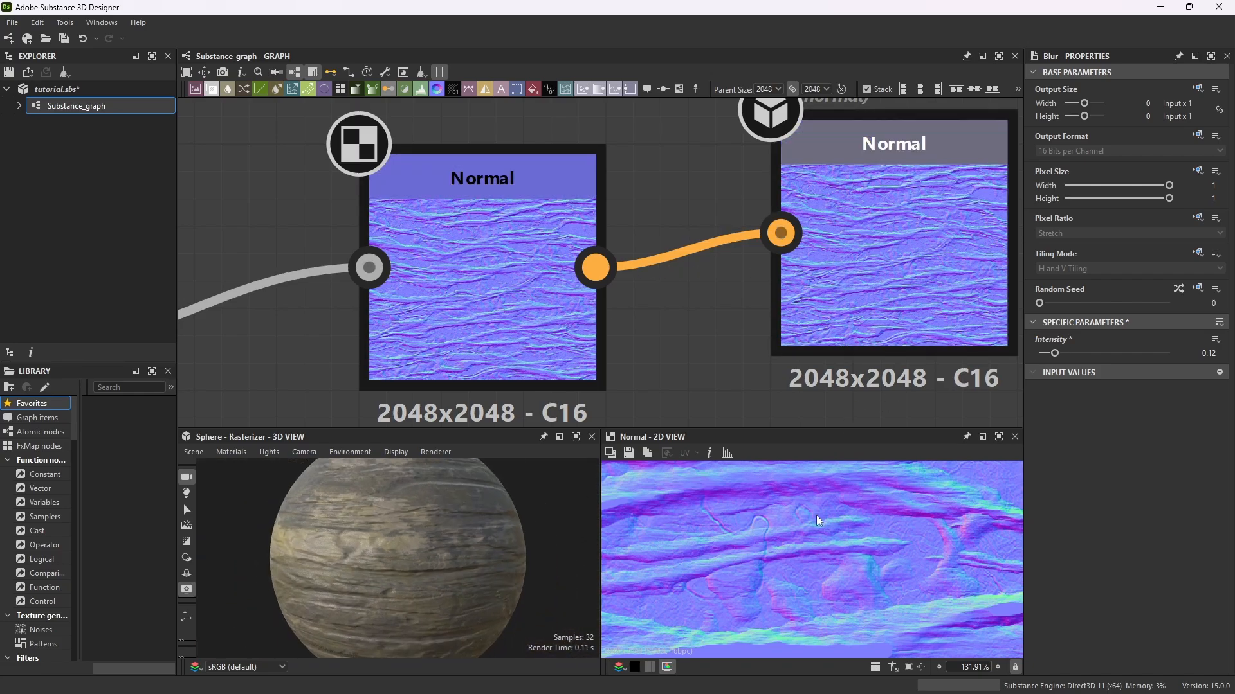
Fit the whole normal map in the 2D view and save the tutorial.sbs package.
{"action": "scroll", "coordinate": [816, 516], "scroll_direction": "down", "scroll_amount": 10}
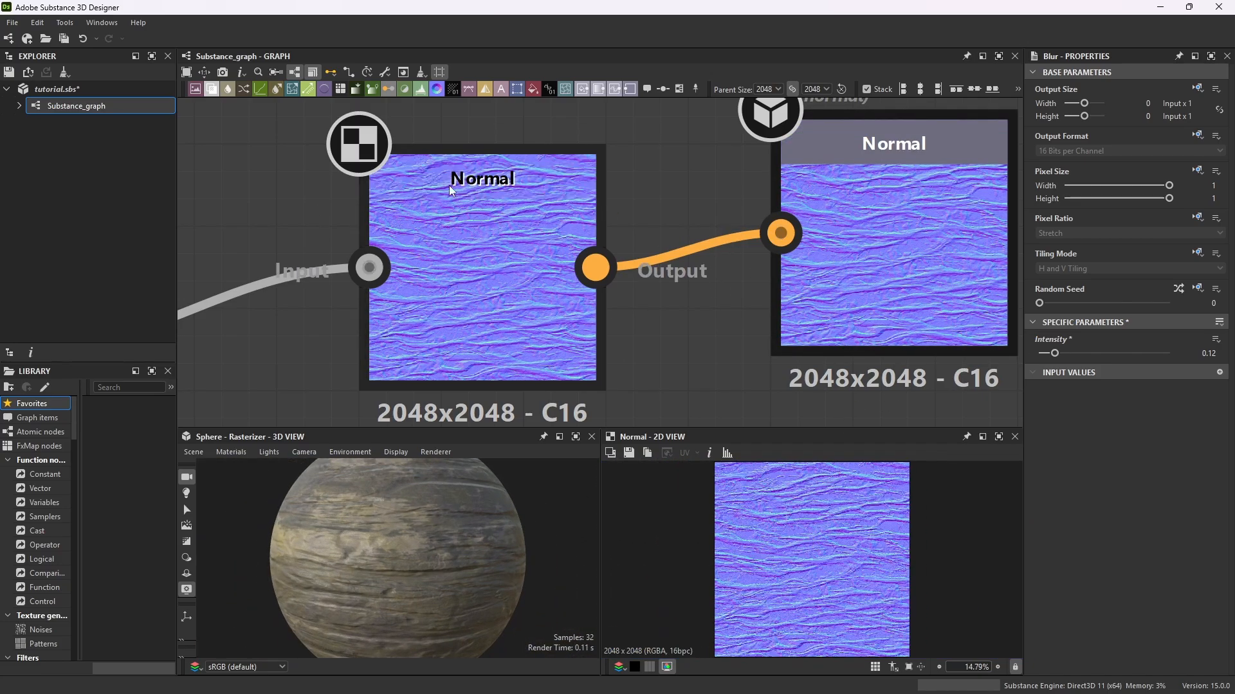
{"action": "left_click", "coordinate": [17, 24]}
{"action": "left_click", "coordinate": [44, 97]}
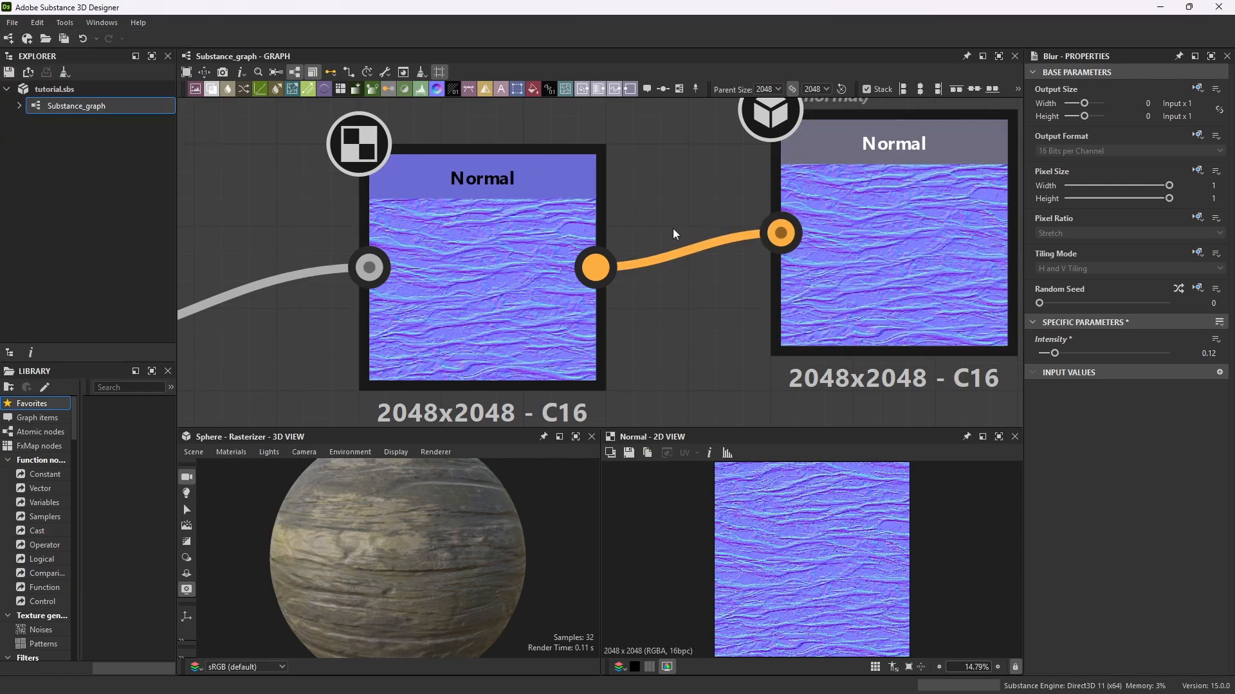
Inspect the material sphere in an enlarged 3D view, restore the layout and save the package again.
{"action": "left_click", "coordinate": [577, 437]}
{"action": "scroll", "coordinate": [690, 369], "scroll_direction": "down", "scroll_amount": 5}
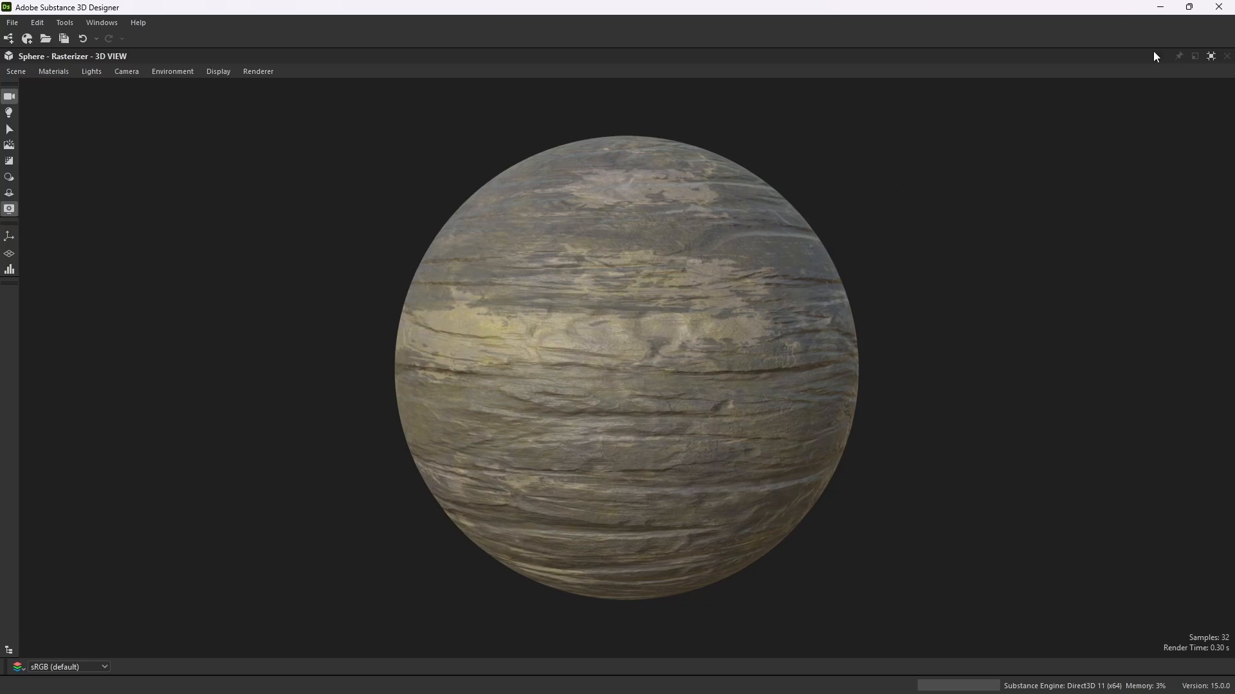
{"action": "left_click", "coordinate": [1211, 57]}
{"action": "scroll", "coordinate": [665, 256], "scroll_direction": "down", "scroll_amount": 10}
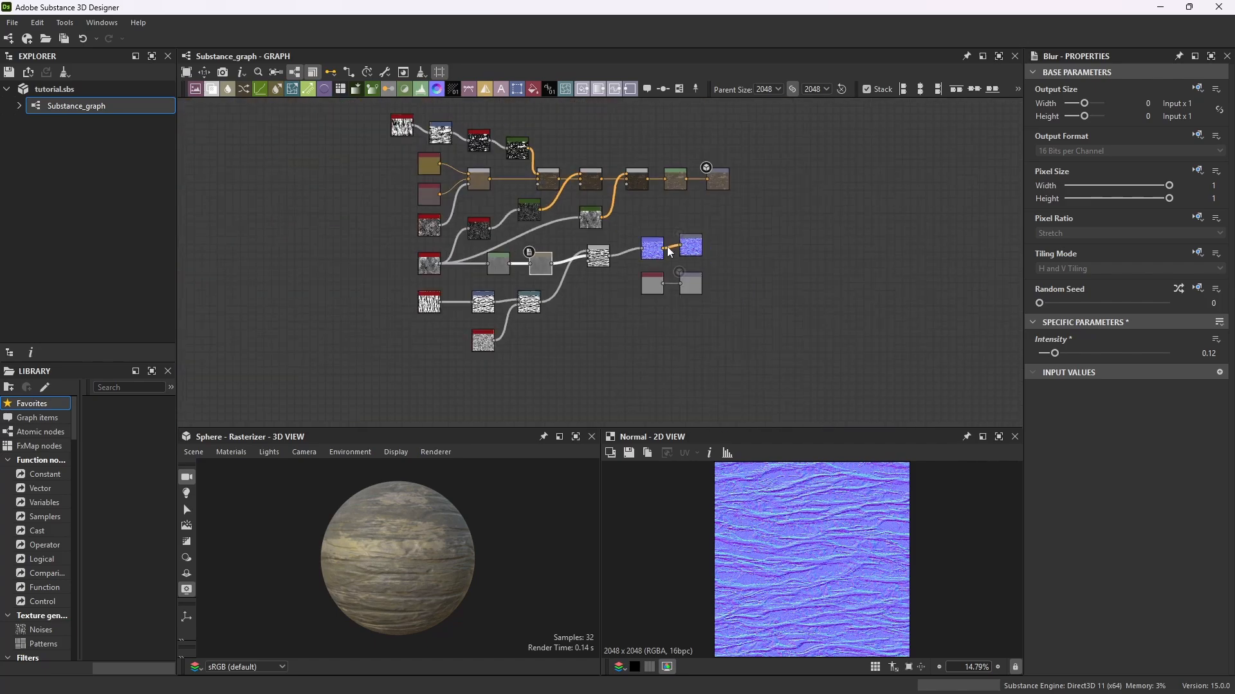
{"action": "key", "text": "f"}
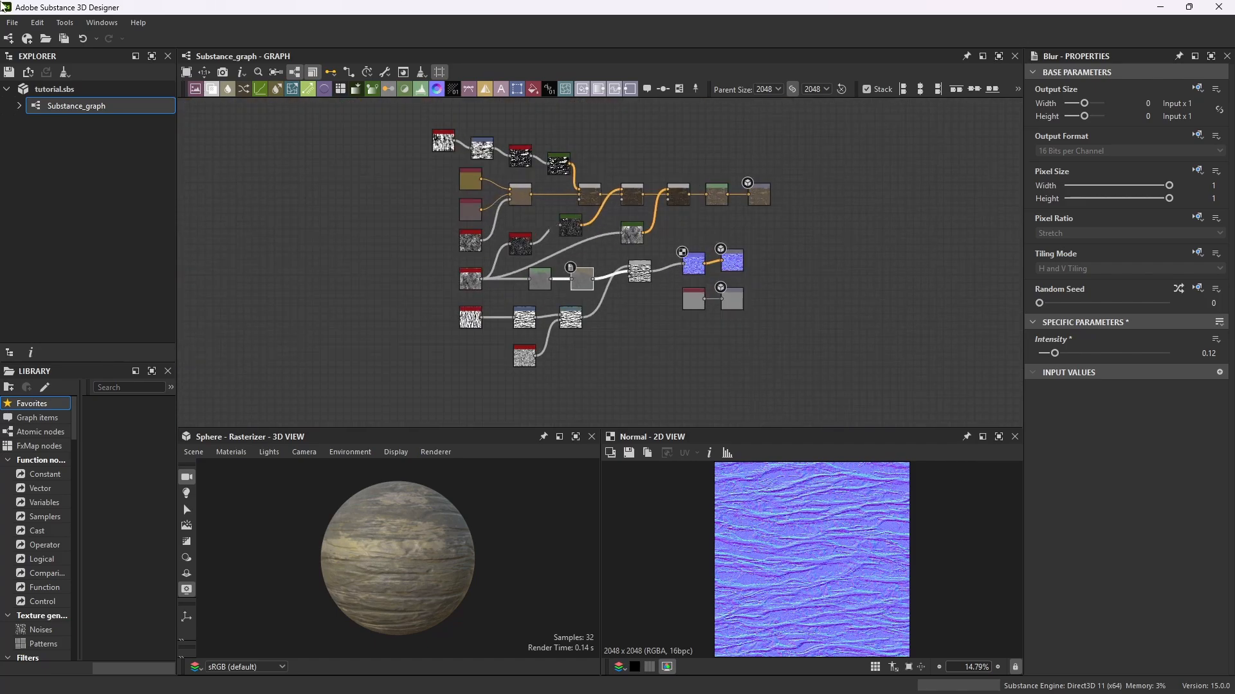
{"action": "left_click", "coordinate": [12, 23]}
{"action": "left_click", "coordinate": [33, 102]}
Review the base color and normal node chains in the graph.
{"action": "scroll", "coordinate": [634, 340], "scroll_direction": "up", "scroll_amount": 4}
{"action": "scroll", "coordinate": [626, 287], "scroll_direction": "down", "scroll_amount": 3}
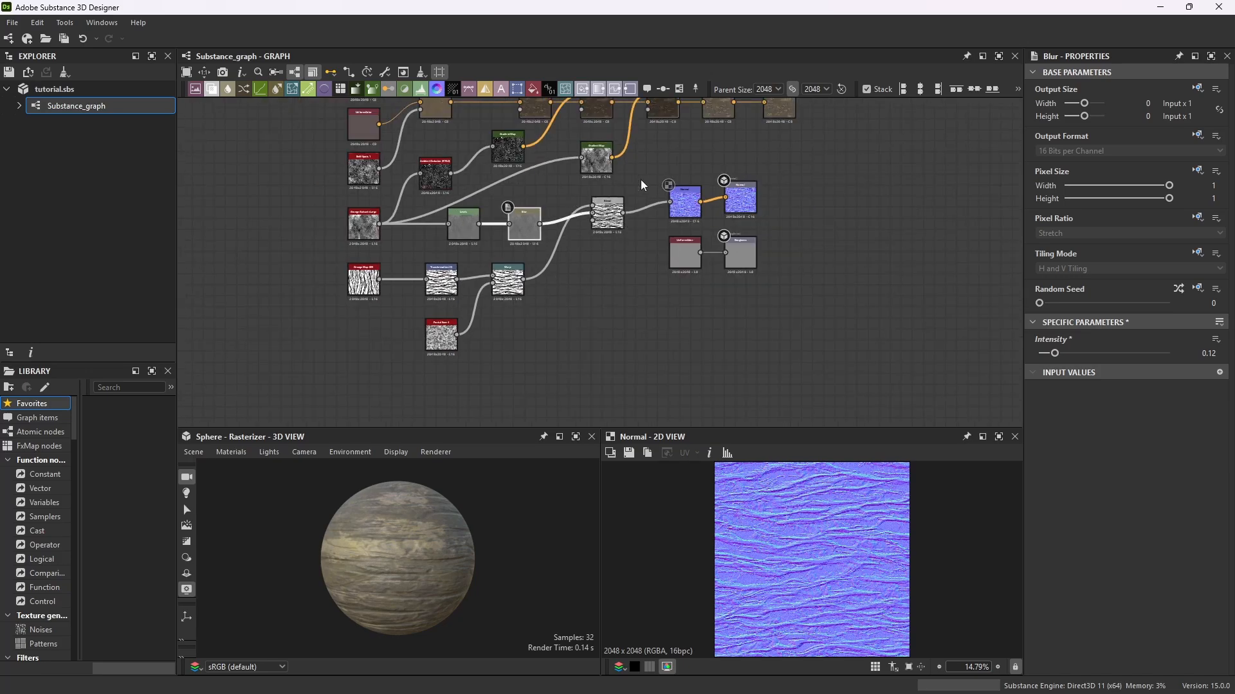
{"action": "scroll", "coordinate": [612, 215], "scroll_direction": "up", "scroll_amount": 1}
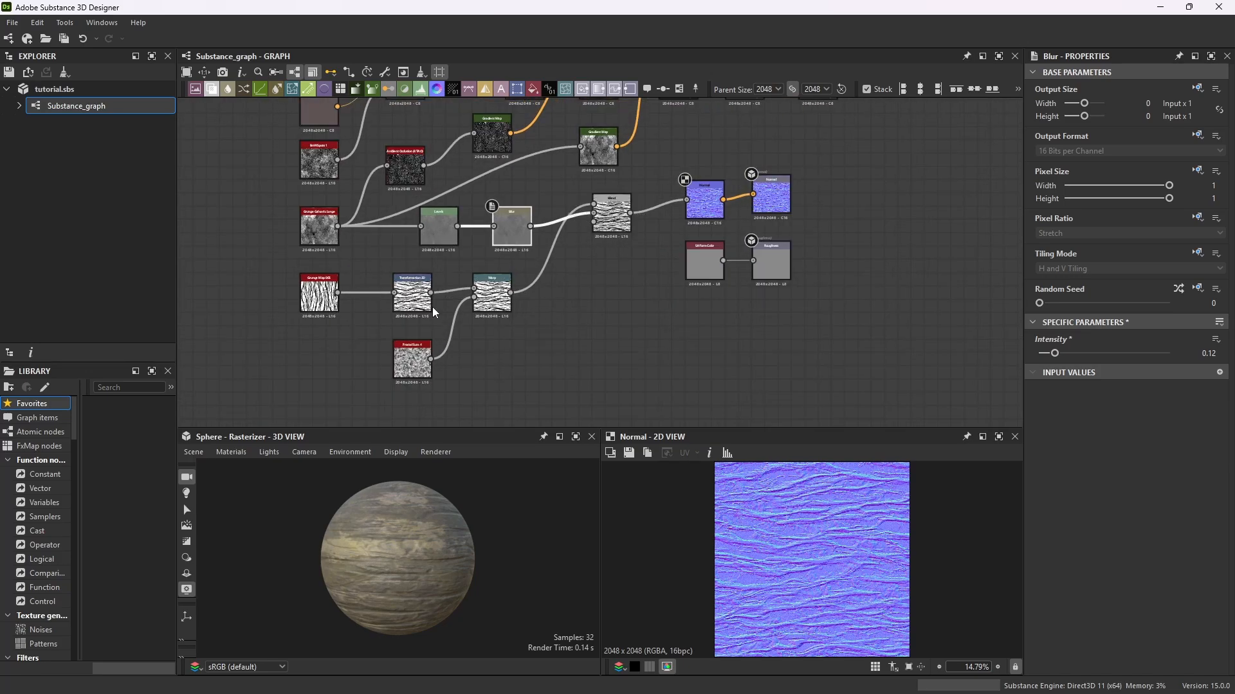
{"action": "scroll", "coordinate": [645, 281], "scroll_direction": "down", "scroll_amount": 2}
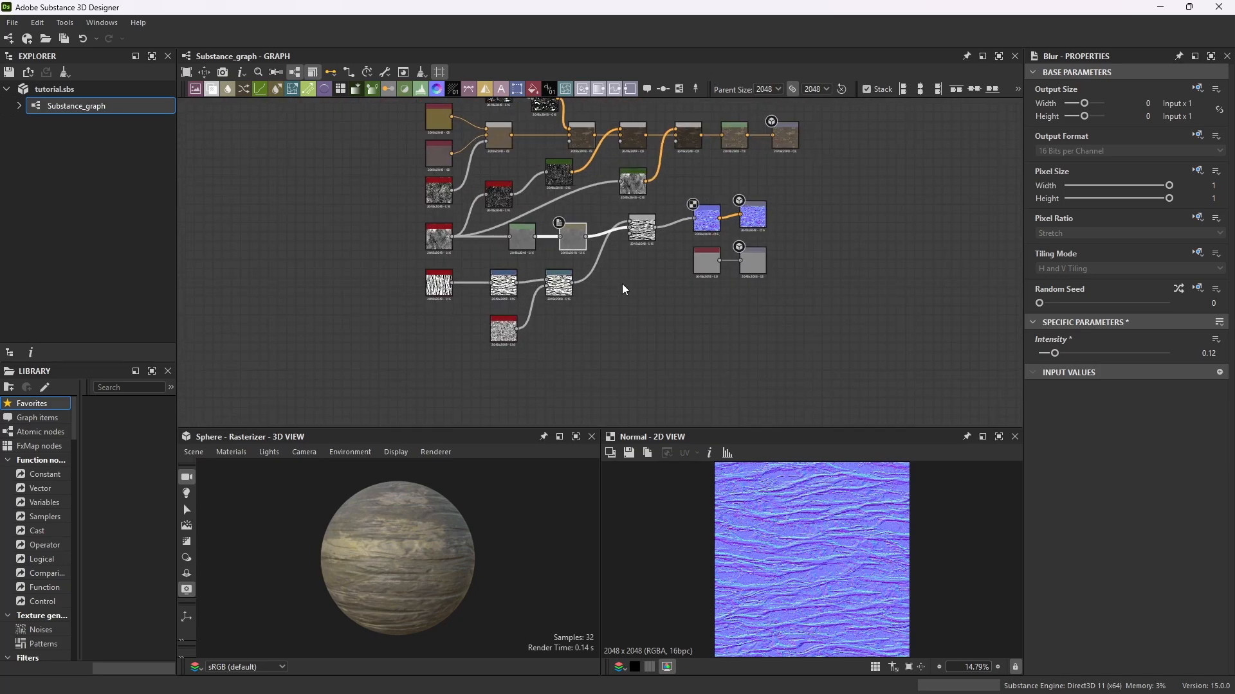
{"action": "scroll", "coordinate": [521, 296], "scroll_direction": "up", "scroll_amount": 3}
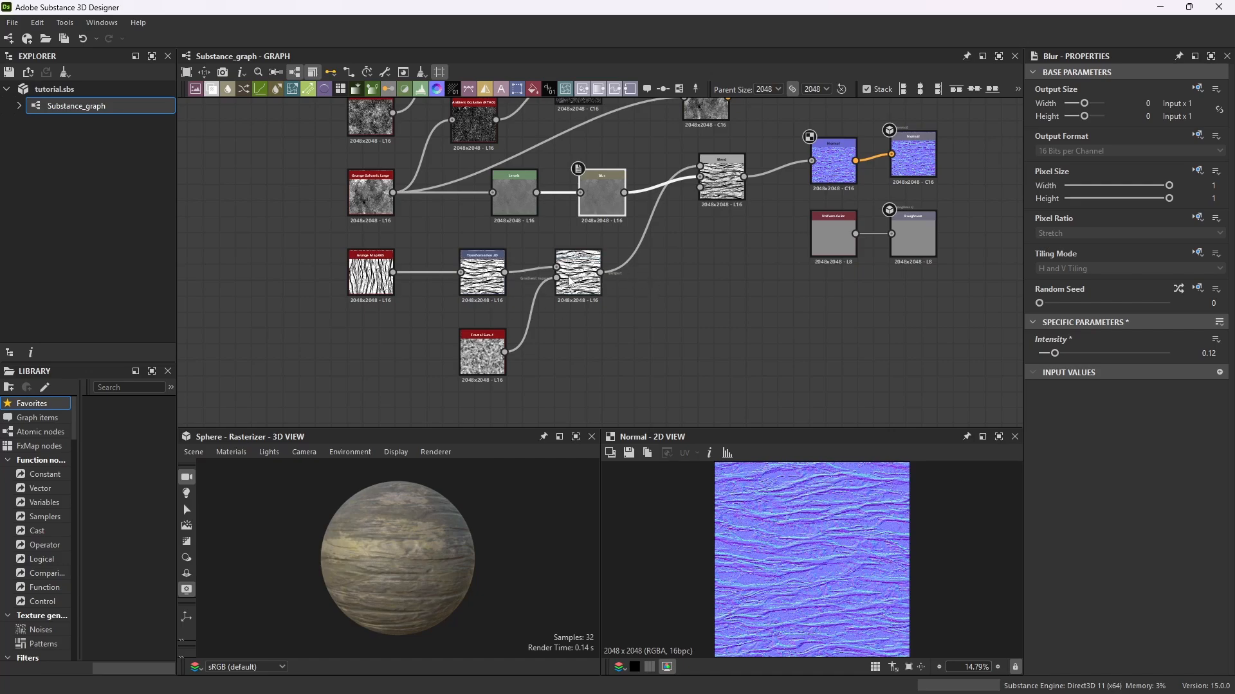
{"action": "scroll", "coordinate": [666, 291], "scroll_direction": "down", "scroll_amount": 4}
{"action": "scroll", "coordinate": [754, 179], "scroll_direction": "up", "scroll_amount": 2}
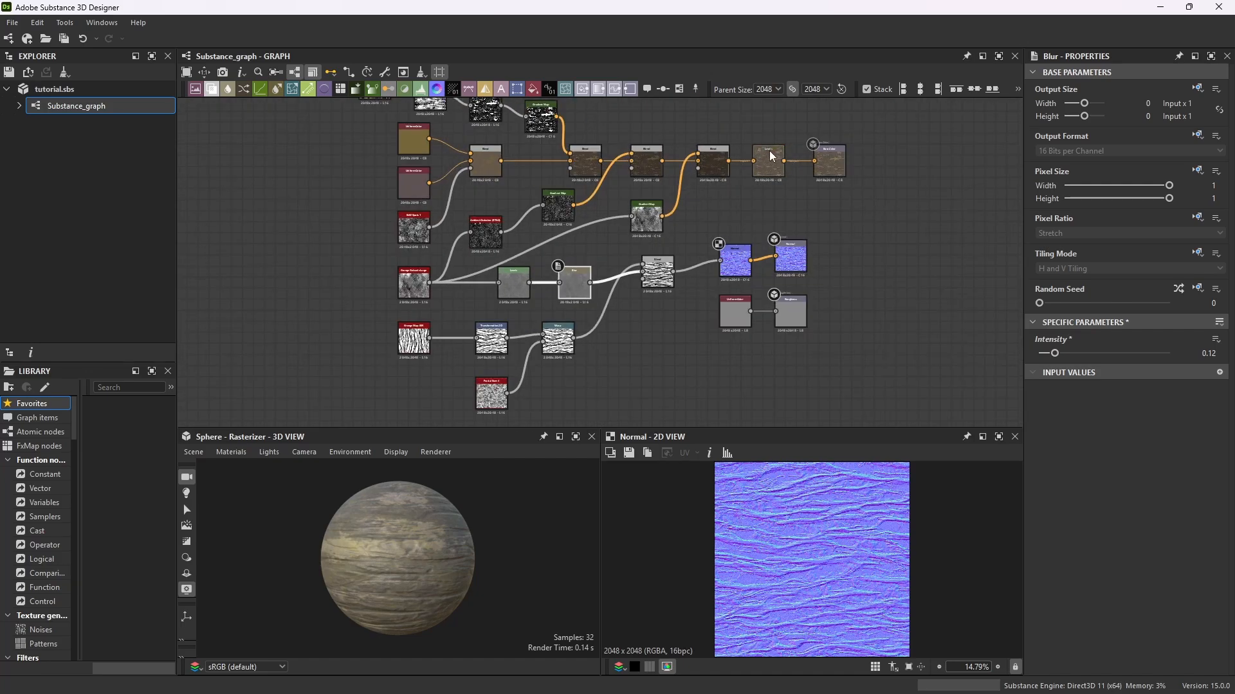
{"action": "scroll", "coordinate": [676, 264], "scroll_direction": "down", "scroll_amount": 1}
{"action": "scroll", "coordinate": [597, 335], "scroll_direction": "up", "scroll_amount": 2}
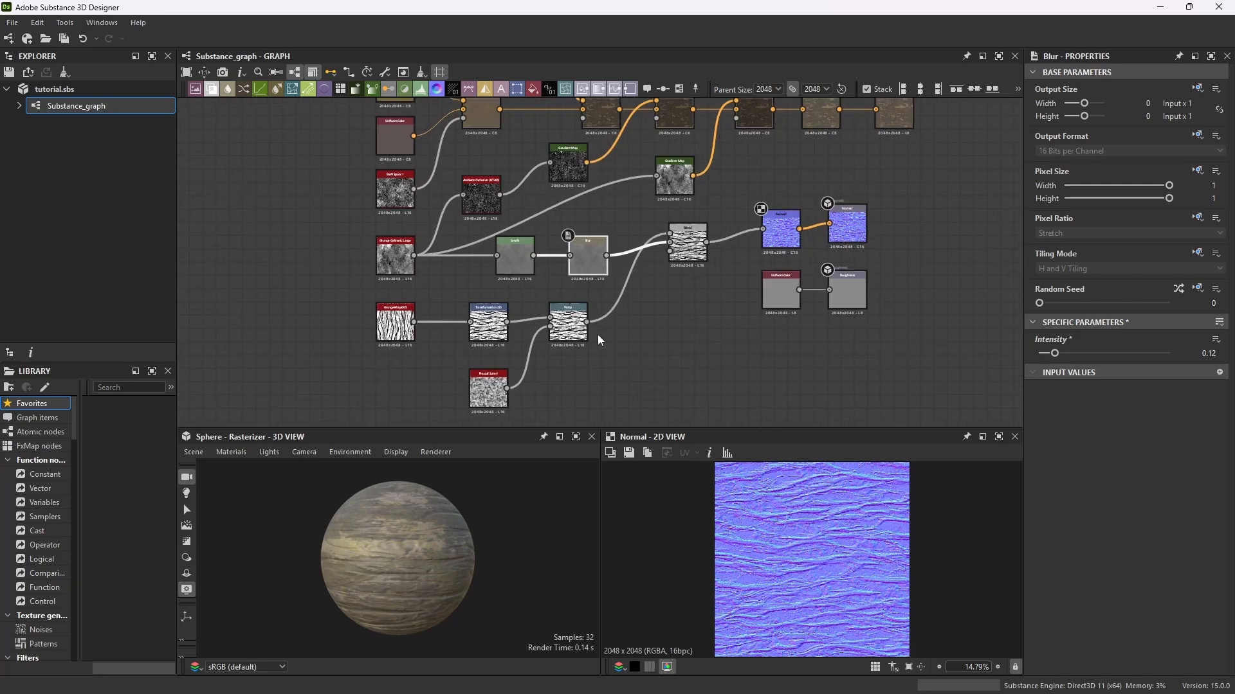
Add an Ambient Occlusion (RTAO) node beside the Warp node and feed it from the Warp output.
{"action": "scroll", "coordinate": [624, 335], "scroll_direction": "up", "scroll_amount": 2}
{"action": "key", "text": "space"}
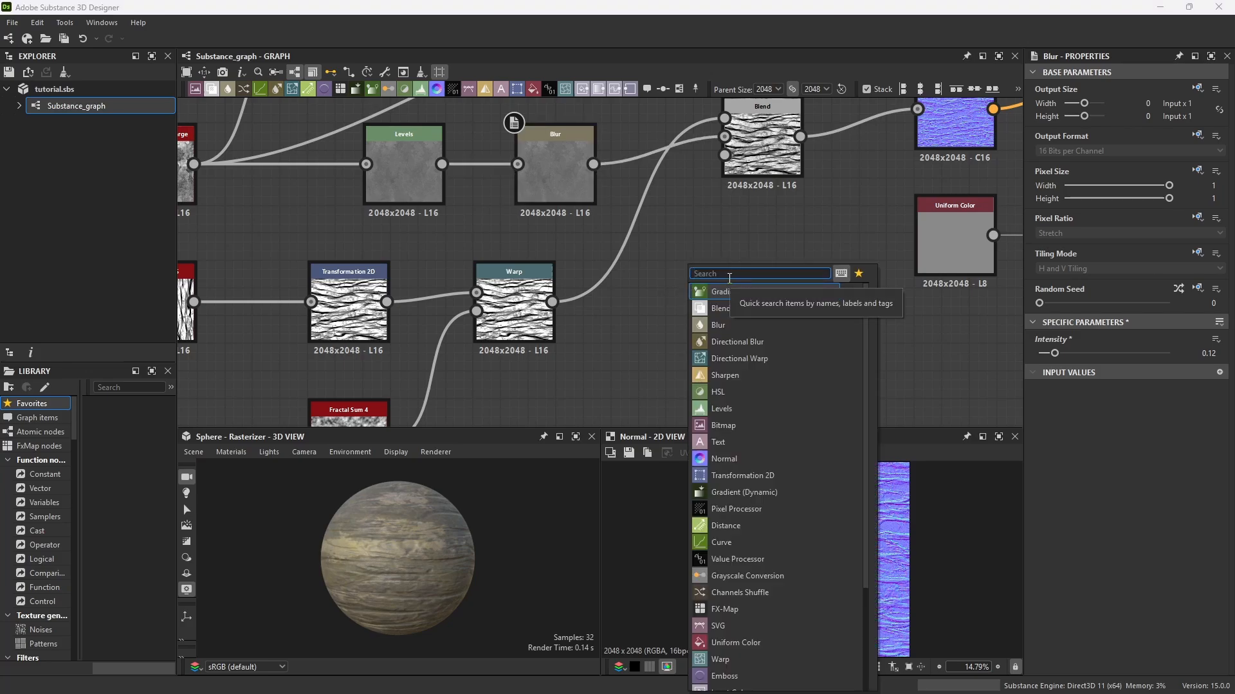
{"action": "type", "text": "rt"}
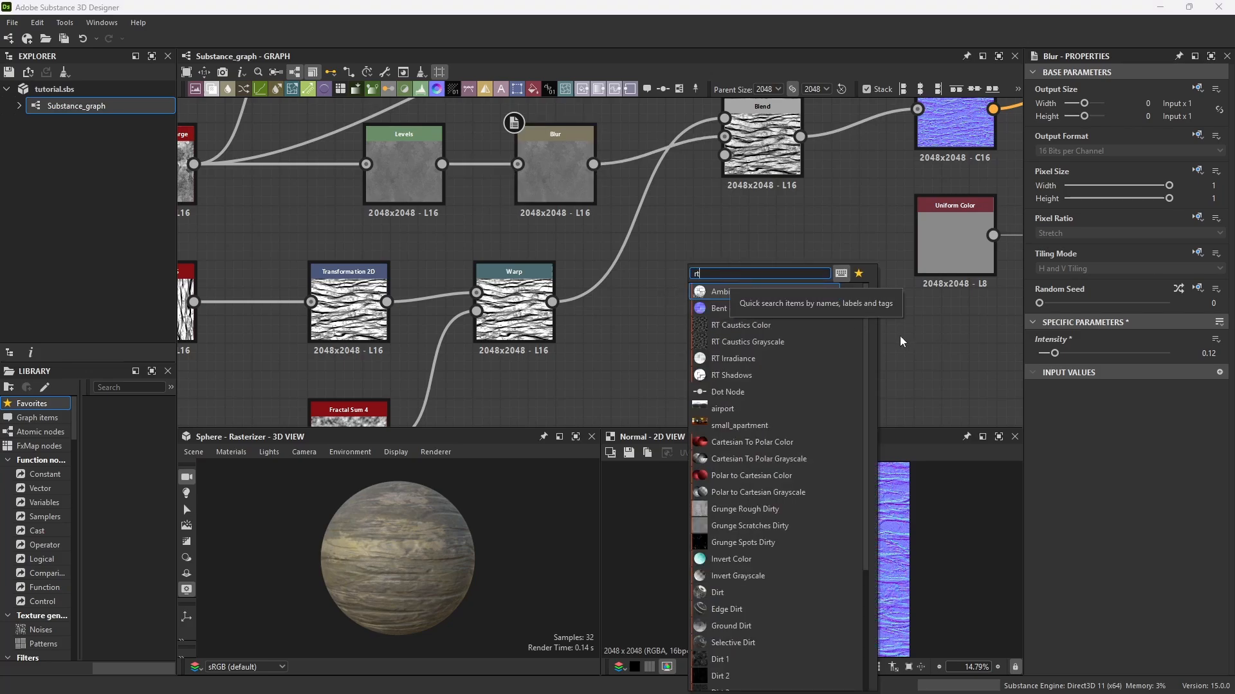
{"action": "left_click", "coordinate": [722, 291]}
{"action": "left_click_drag", "start_coordinate": [676, 262], "coordinate": [670, 302]}
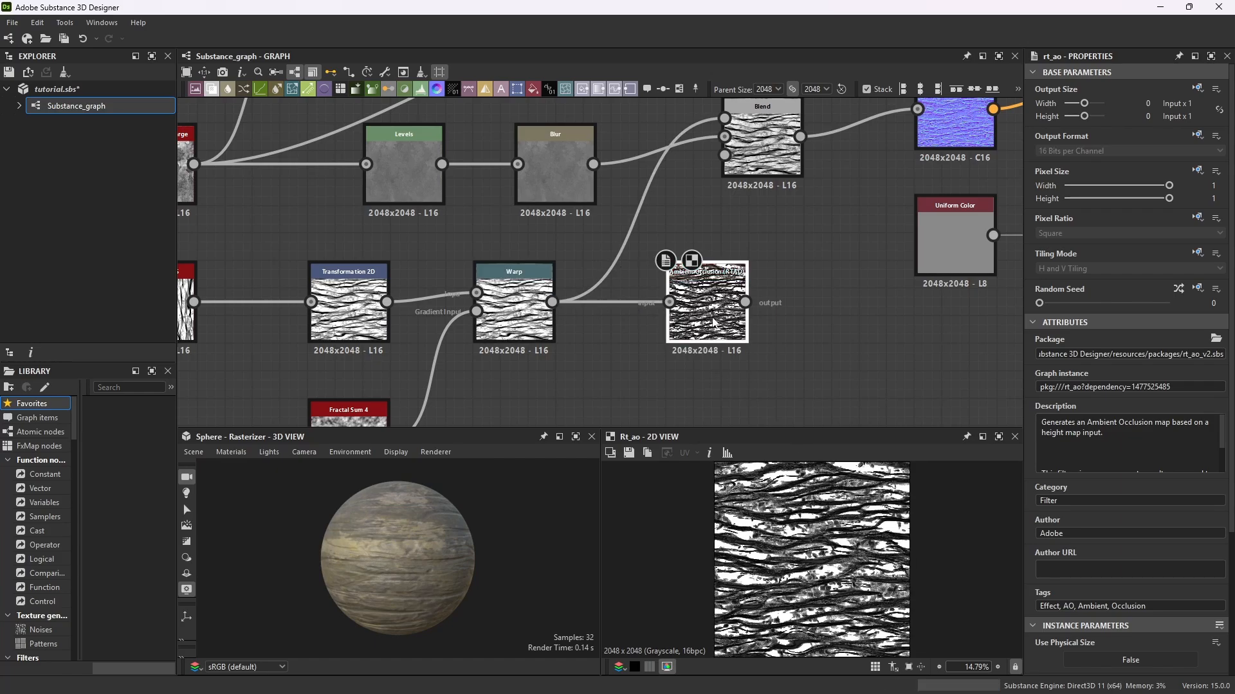
Add a Gradient Map node after the new Ambient Occlusion node and connect the occlusion output to its input.
{"action": "key", "text": "space"}
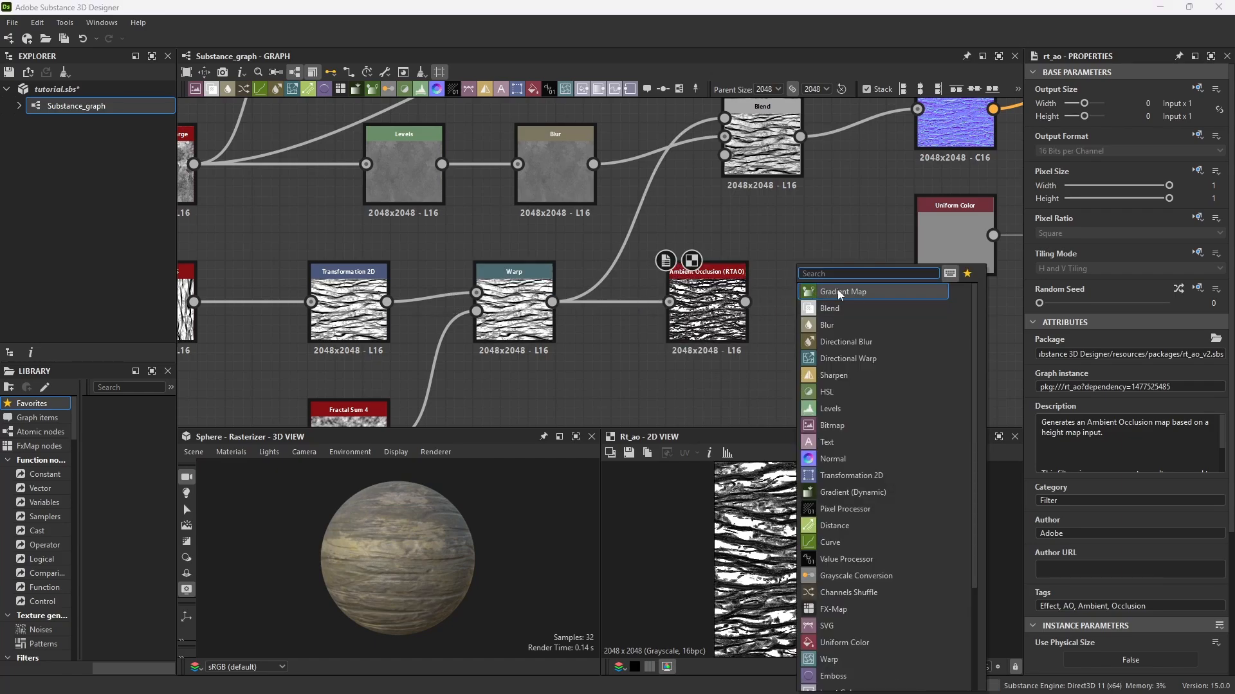
{"action": "left_click", "coordinate": [837, 290]}
{"action": "left_click_drag", "start_coordinate": [713, 267], "coordinate": [685, 270]}
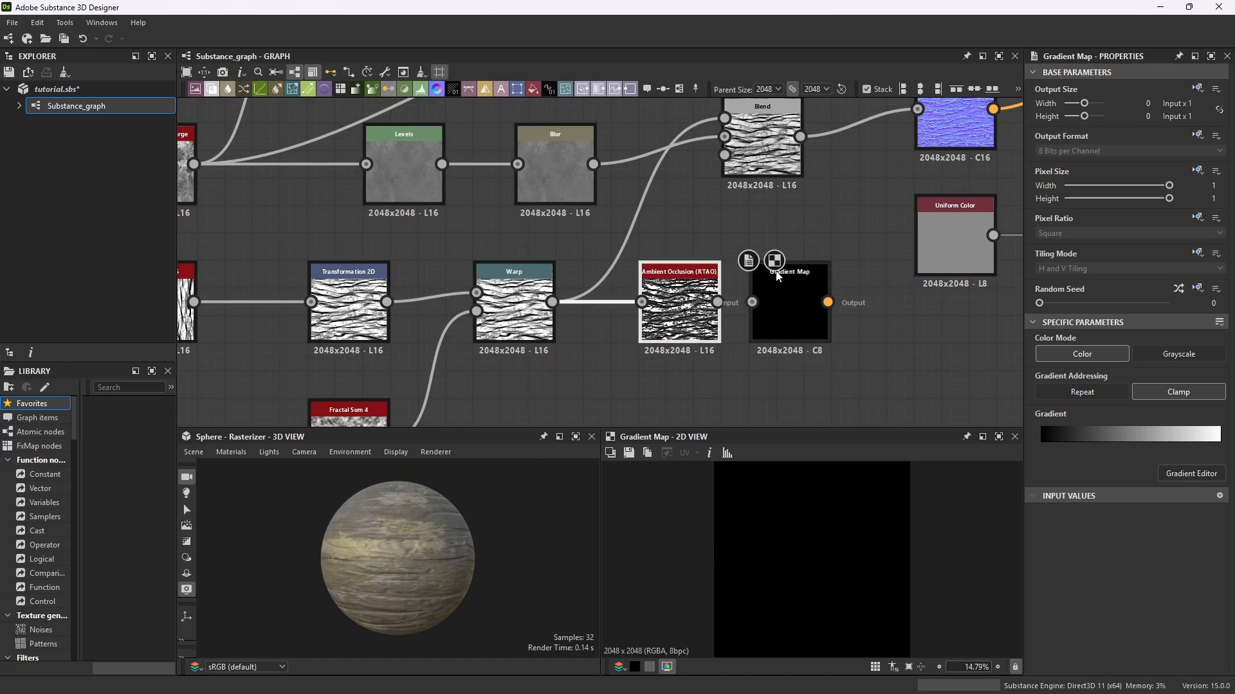
{"action": "left_click_drag", "start_coordinate": [774, 273], "coordinate": [801, 274]}
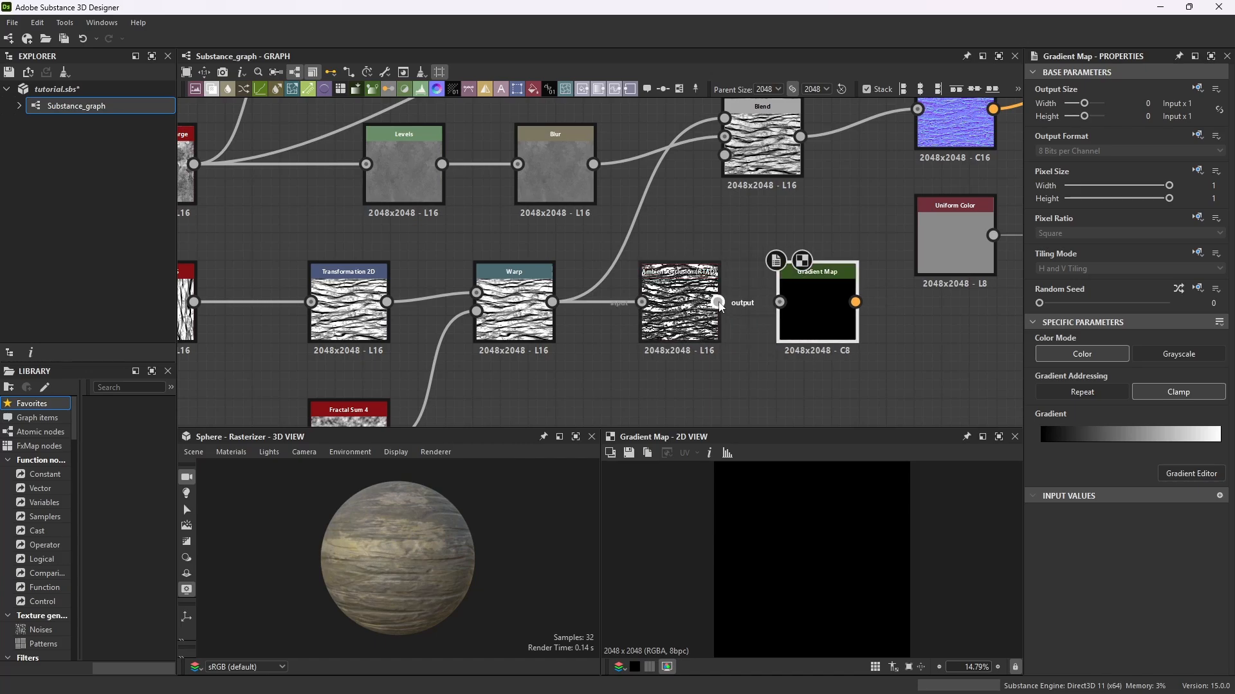
{"action": "left_click_drag", "start_coordinate": [718, 303], "coordinate": [781, 303]}
Move the base color chain's Levels and Base Color output nodes away from the last Blend node to make room.
{"action": "scroll", "coordinate": [862, 275], "scroll_direction": "down", "scroll_amount": 5}
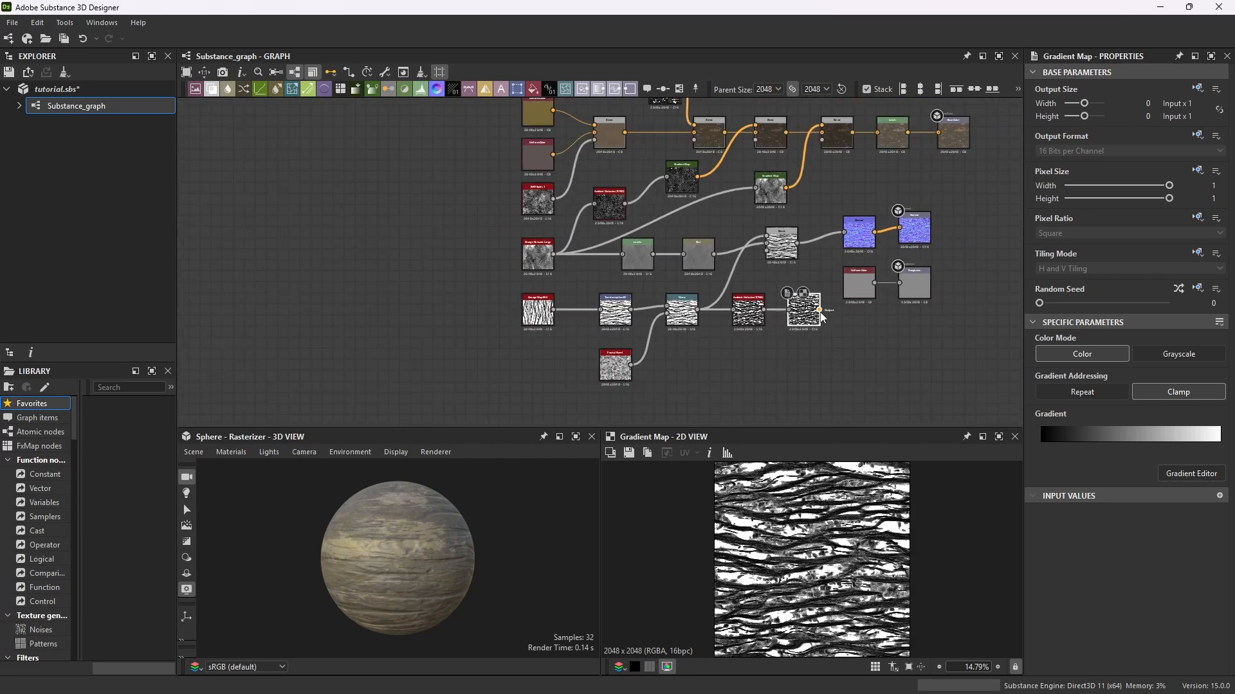
{"action": "scroll", "coordinate": [858, 273], "scroll_direction": "up", "scroll_amount": 1}
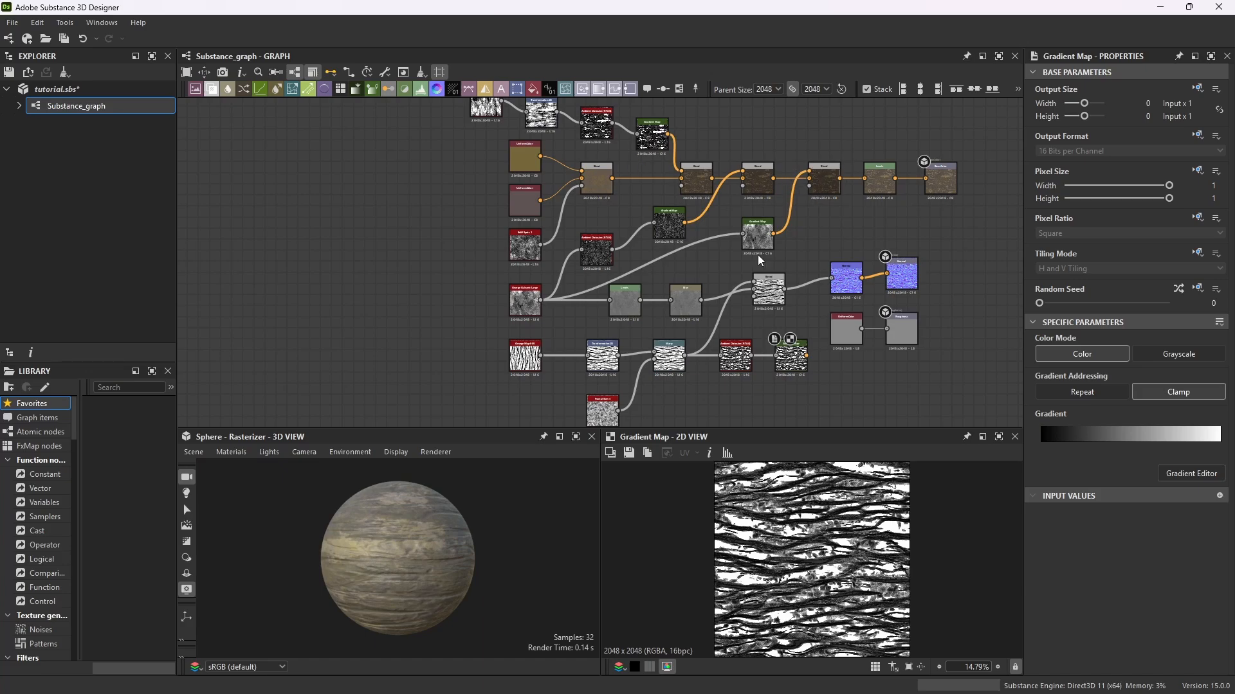
{"action": "scroll", "coordinate": [864, 186], "scroll_direction": "up", "scroll_amount": 2}
{"action": "left_click_drag", "start_coordinate": [957, 187], "coordinate": [839, 257]}
{"action": "left_click_drag", "start_coordinate": [840, 204], "coordinate": [872, 204]}
{"action": "left_click", "coordinate": [820, 222]}
Add a Blend node above the base color chain and connect the new Gradient Map to its foreground.
{"action": "scroll", "coordinate": [819, 193], "scroll_direction": "up", "scroll_amount": 1}
{"action": "key", "text": "space"}
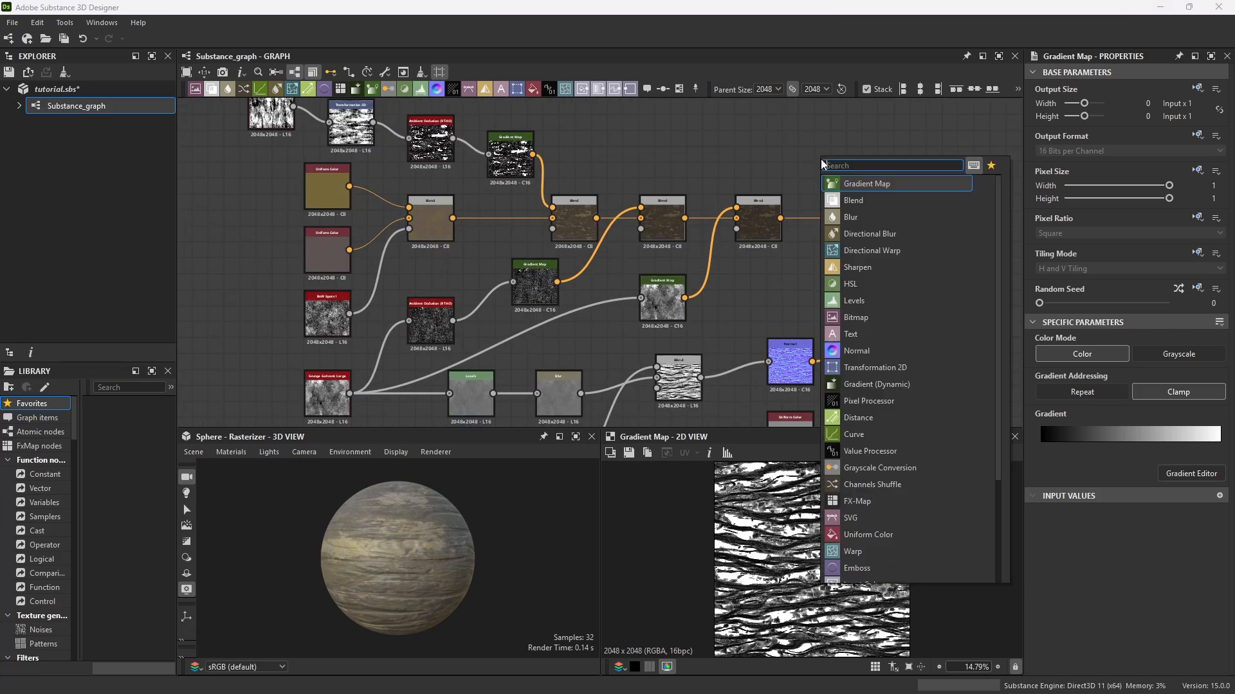
{"action": "type", "text": "blend"}
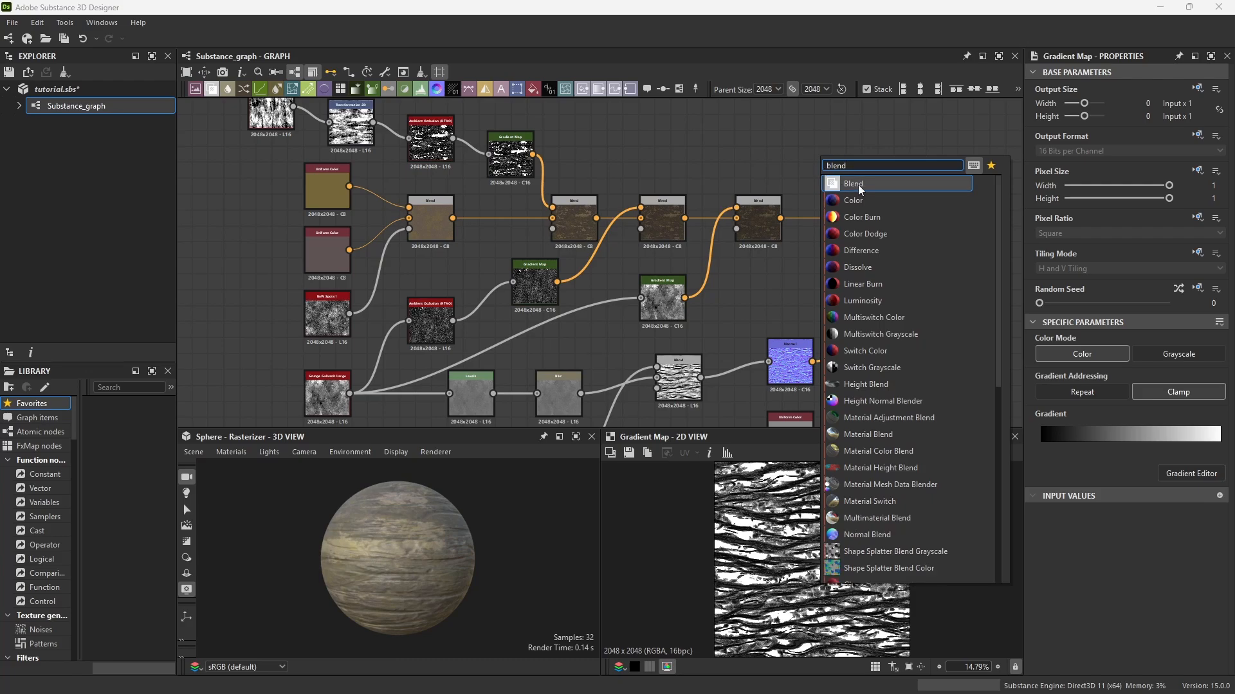
{"action": "left_click", "coordinate": [858, 184]}
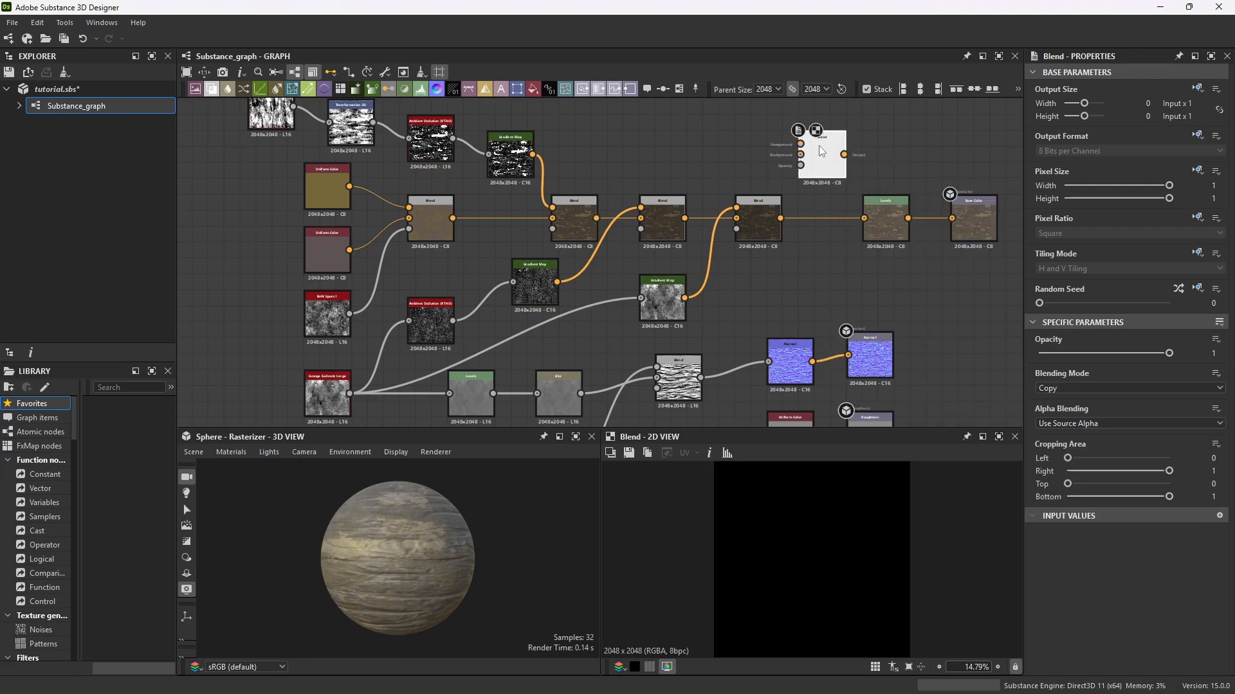
{"action": "scroll", "coordinate": [720, 341], "scroll_direction": "down", "scroll_amount": 3}
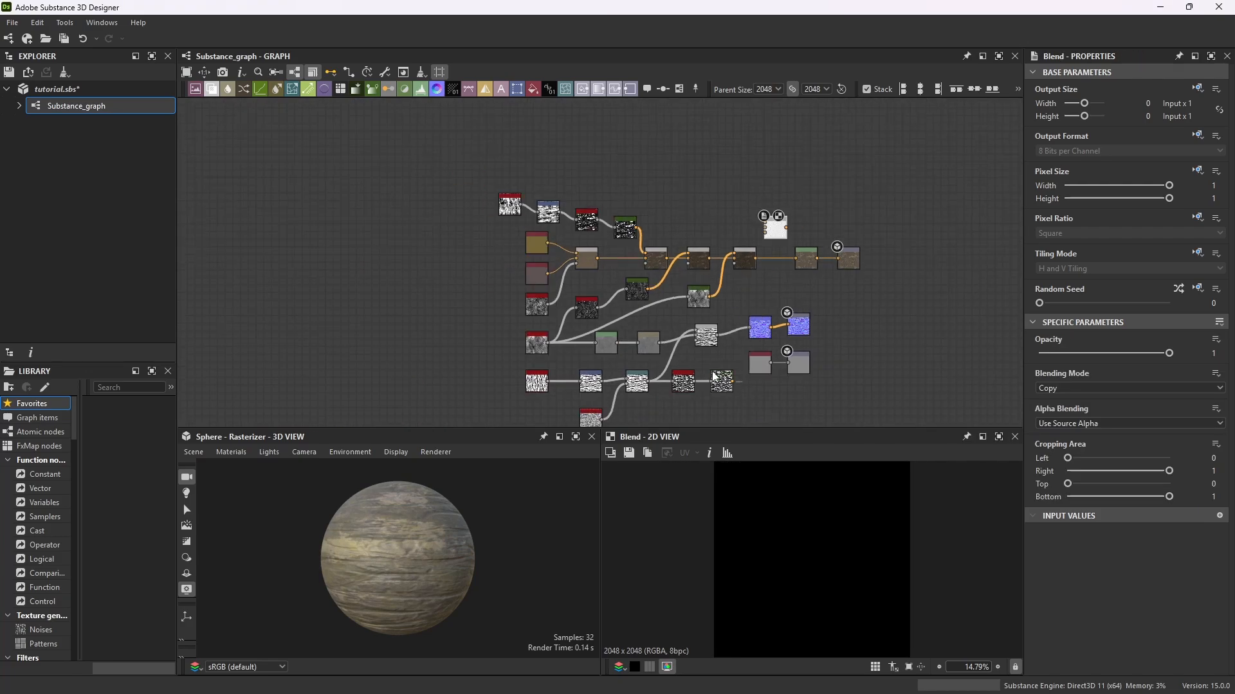
{"action": "scroll", "coordinate": [732, 380], "scroll_direction": "up", "scroll_amount": 1}
{"action": "left_click_drag", "start_coordinate": [730, 386], "coordinate": [771, 197]}
Insert the new Blend node between the last base color Blend and Levels, and align it with the chain.
{"action": "scroll", "coordinate": [801, 211], "scroll_direction": "up", "scroll_amount": 5}
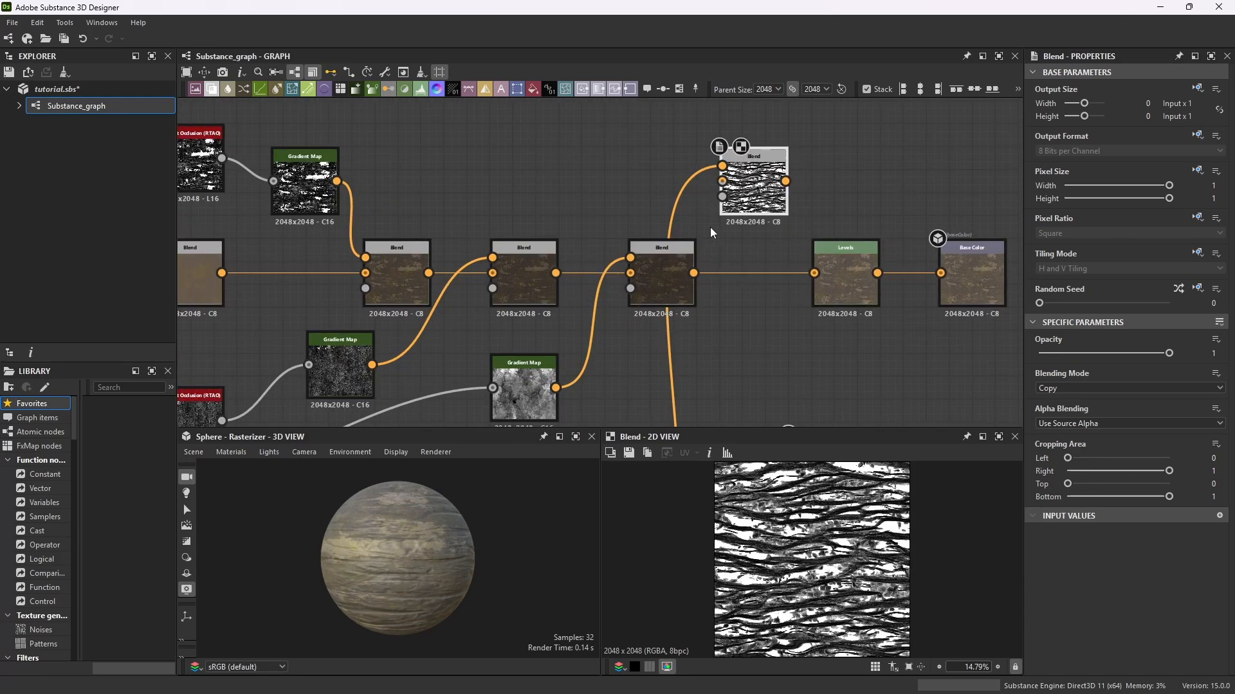
{"action": "scroll", "coordinate": [720, 241], "scroll_direction": "down", "scroll_amount": 1}
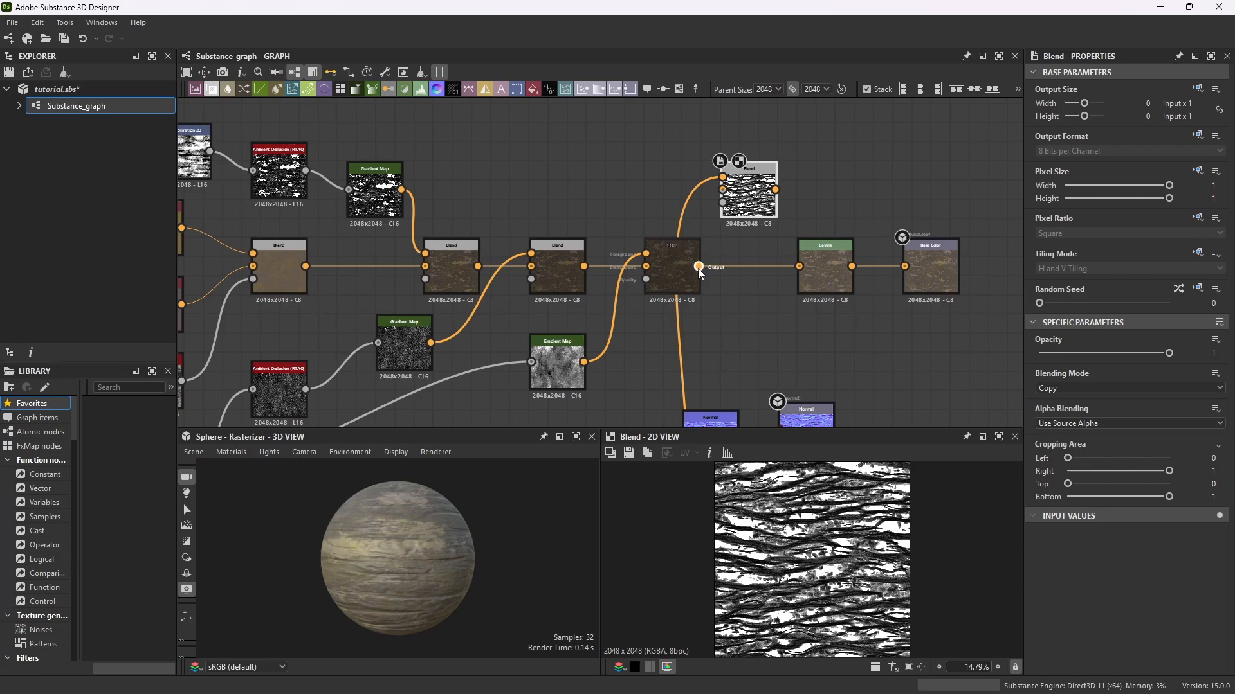
{"action": "left_click_drag", "start_coordinate": [694, 272], "coordinate": [799, 267]}
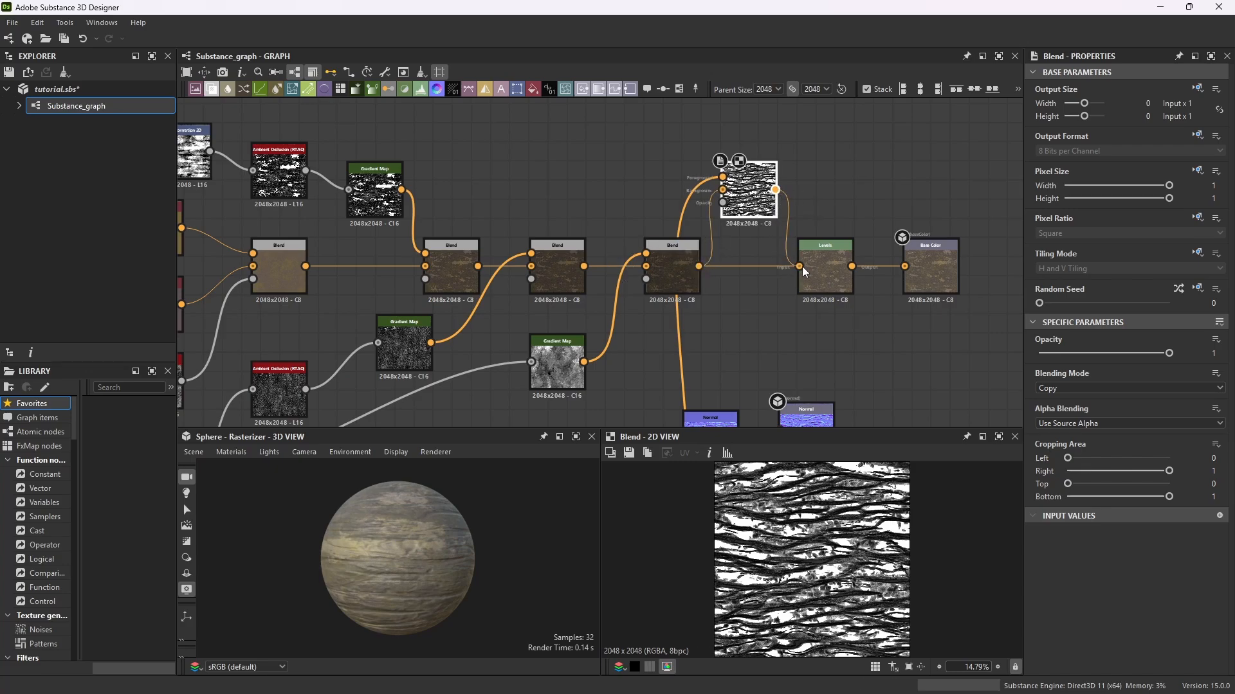
{"action": "left_click_drag", "start_coordinate": [765, 169], "coordinate": [766, 242]}
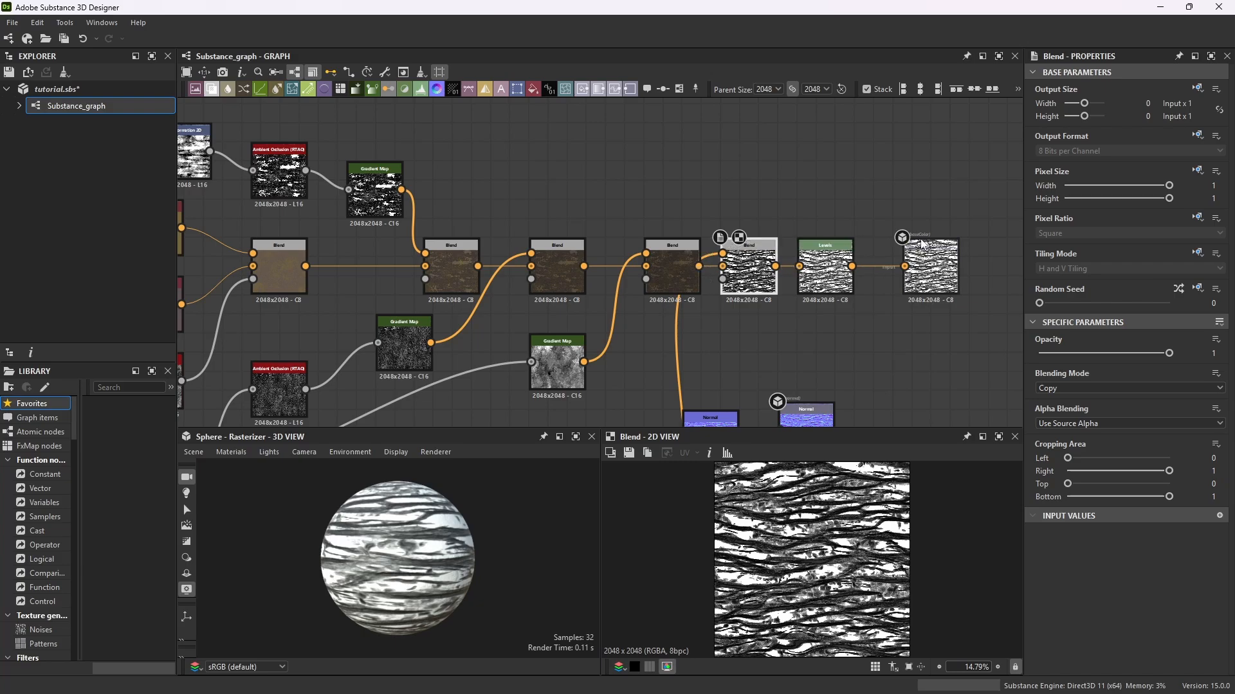
Space out the Levels, Base Color and new Blend nodes along the base color chain.
{"action": "left_click_drag", "start_coordinate": [978, 228], "coordinate": [787, 330]}
{"action": "left_click_drag", "start_coordinate": [825, 276], "coordinate": [883, 277]}
{"action": "left_click", "coordinate": [757, 250]}
{"action": "left_click_drag", "start_coordinate": [758, 250], "coordinate": [796, 251]}
Set the new Blend node's blending mode to Multiply with an opacity of 0.13.
{"action": "scroll", "coordinate": [724, 207], "scroll_direction": "down", "scroll_amount": 3}
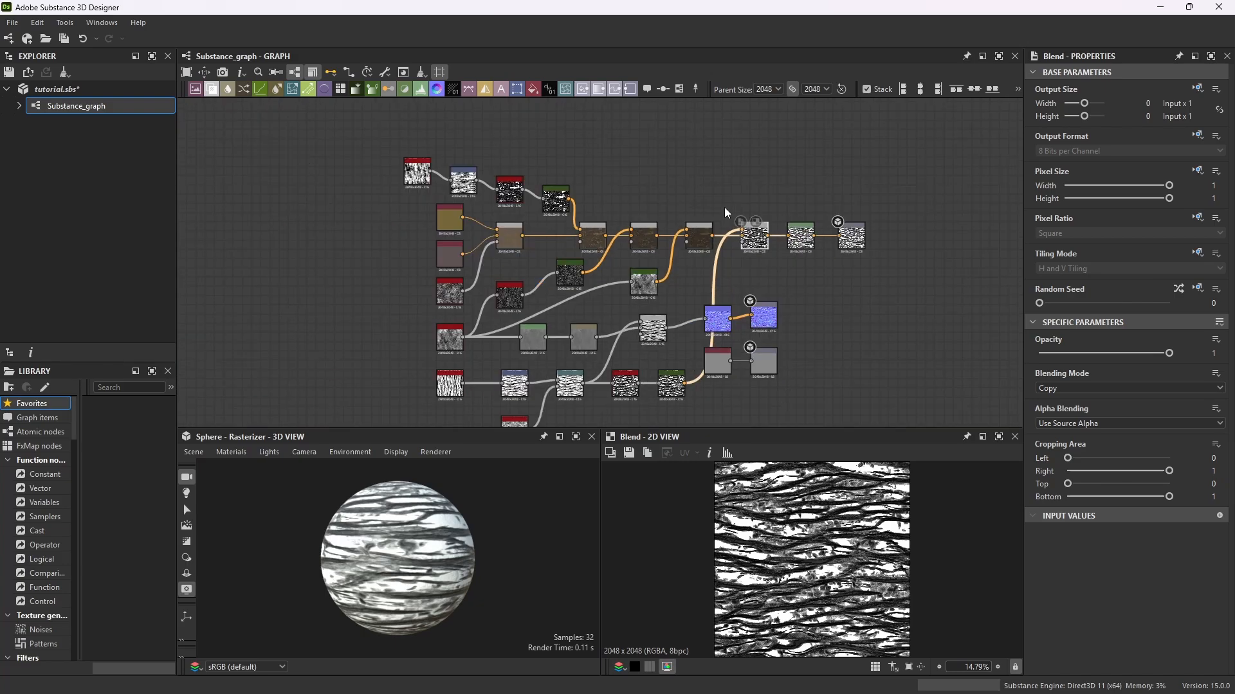
{"action": "scroll", "coordinate": [763, 233], "scroll_direction": "up", "scroll_amount": 5}
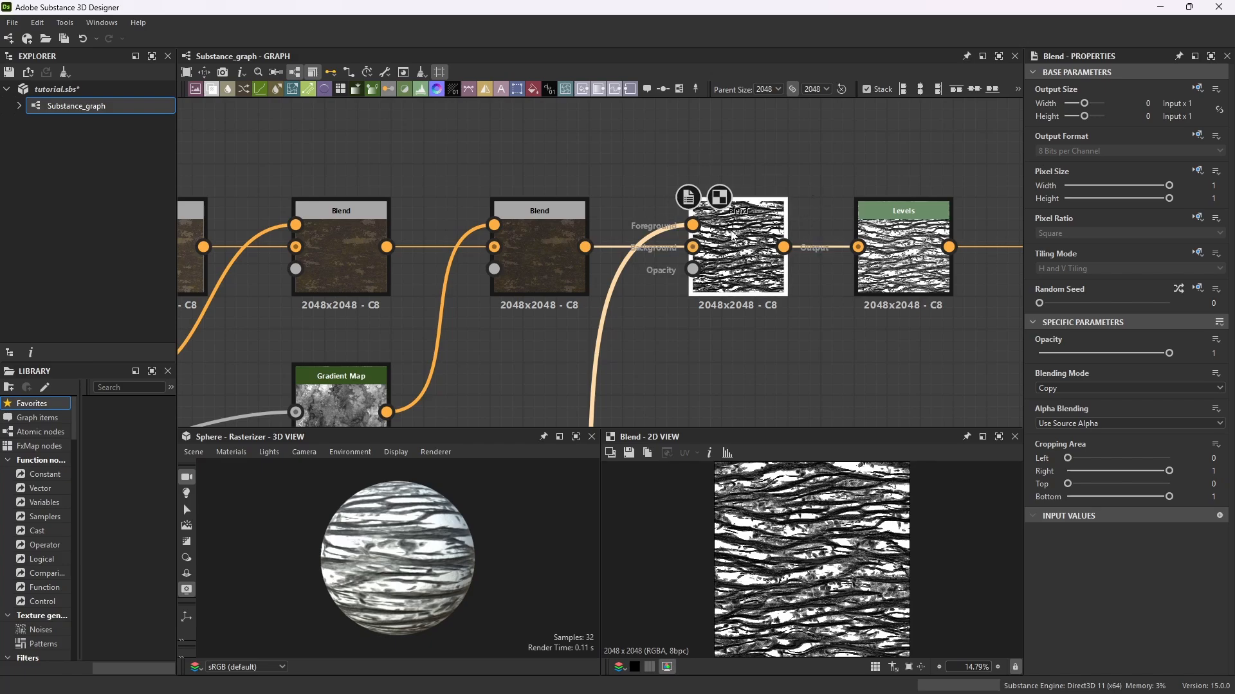
{"action": "scroll", "coordinate": [894, 280], "scroll_direction": "up", "scroll_amount": 2}
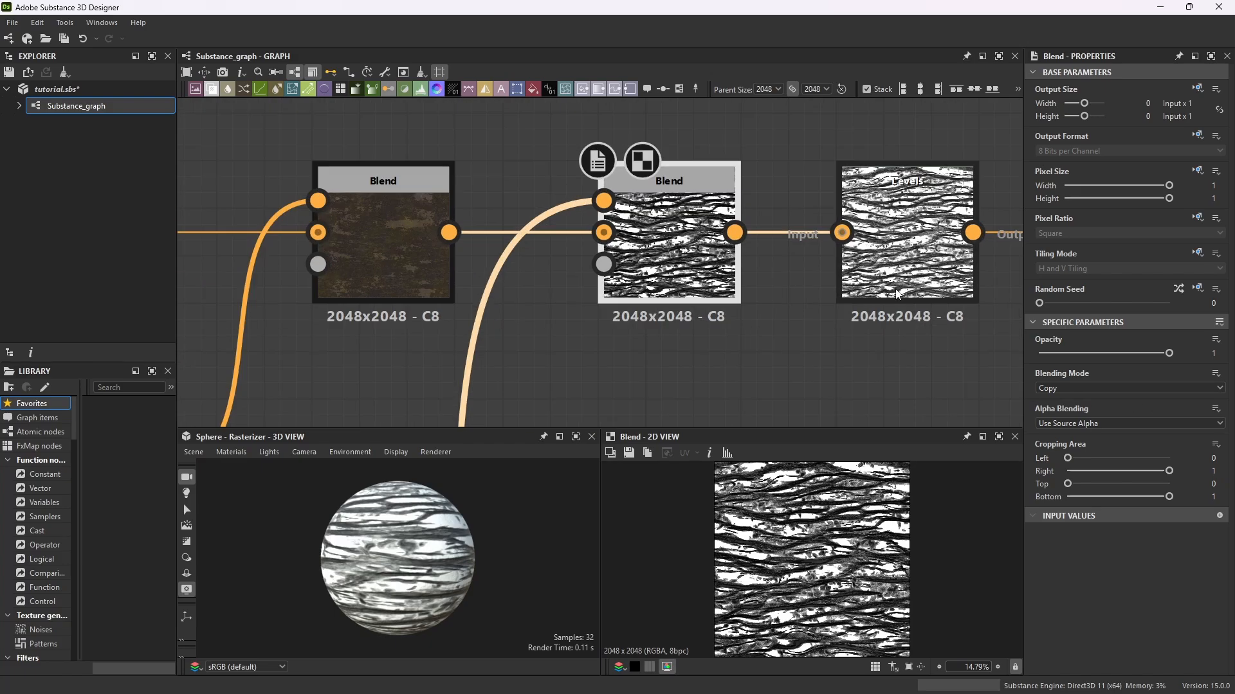
{"action": "left_click", "coordinate": [1093, 387]}
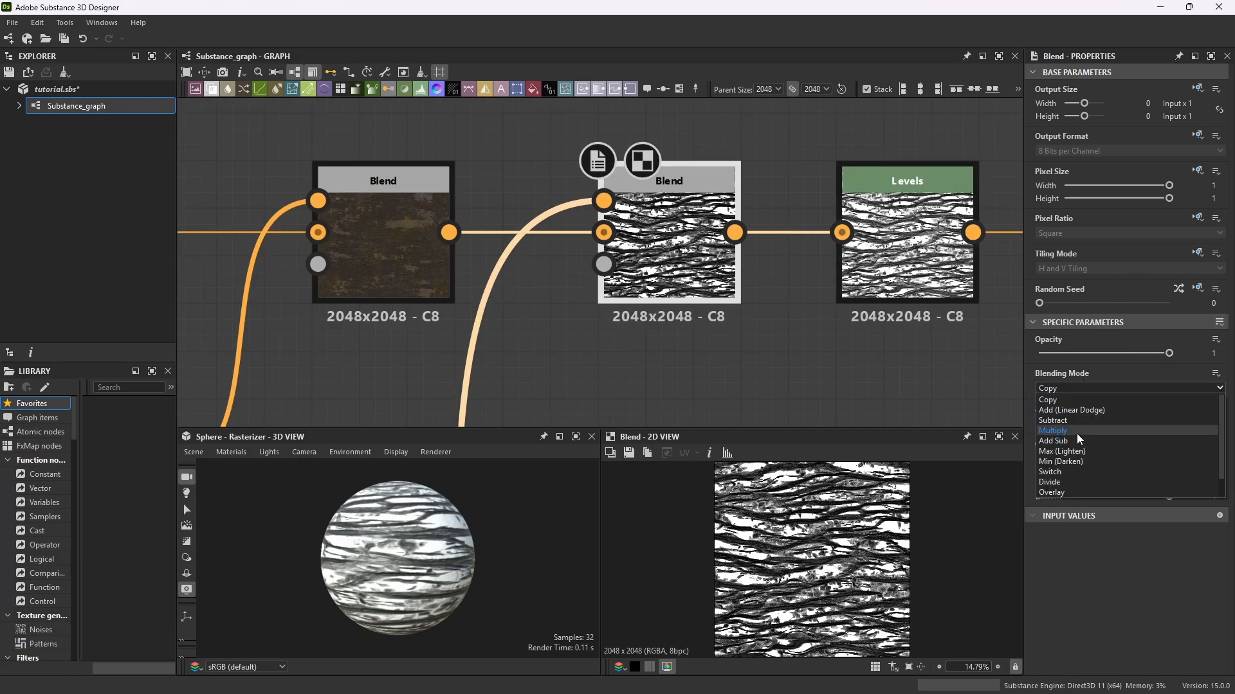
{"action": "left_click", "coordinate": [1054, 431]}
{"action": "left_click_drag", "start_coordinate": [1168, 353], "coordinate": [1052, 361]}
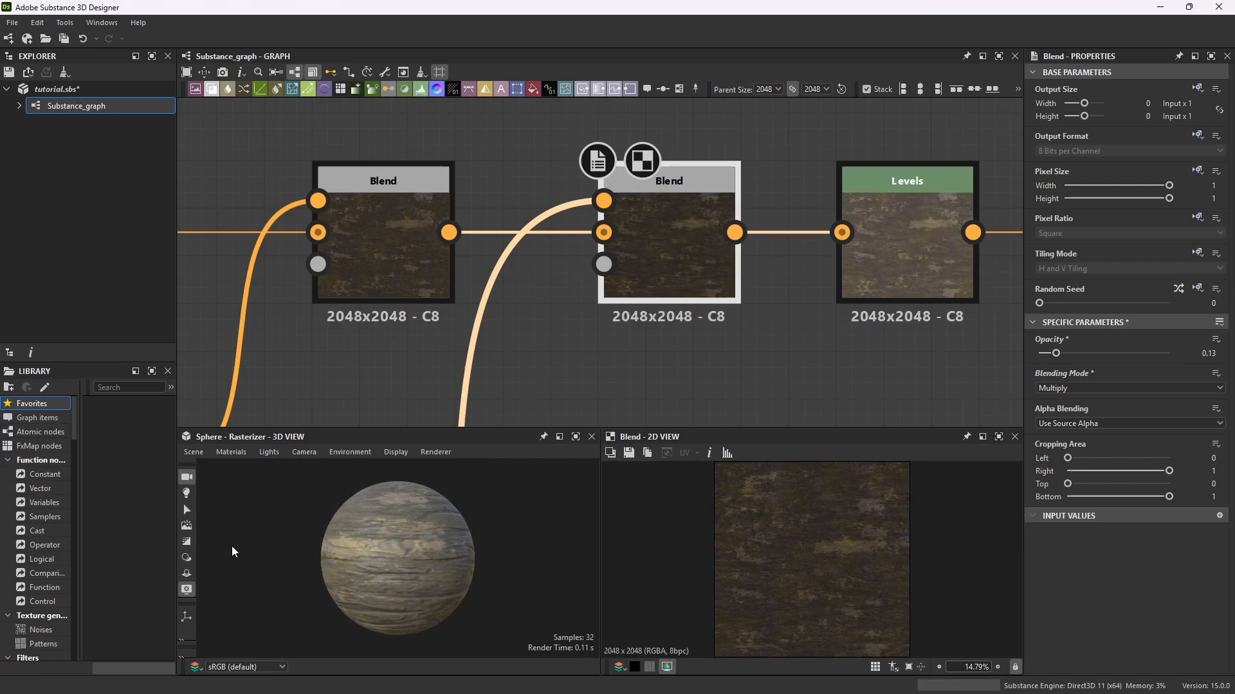
Raise the new Blend node's opacity to 0.53 and check the effect on the preview sphere up close.
{"action": "scroll", "coordinate": [384, 565], "scroll_direction": "up", "scroll_amount": 10}
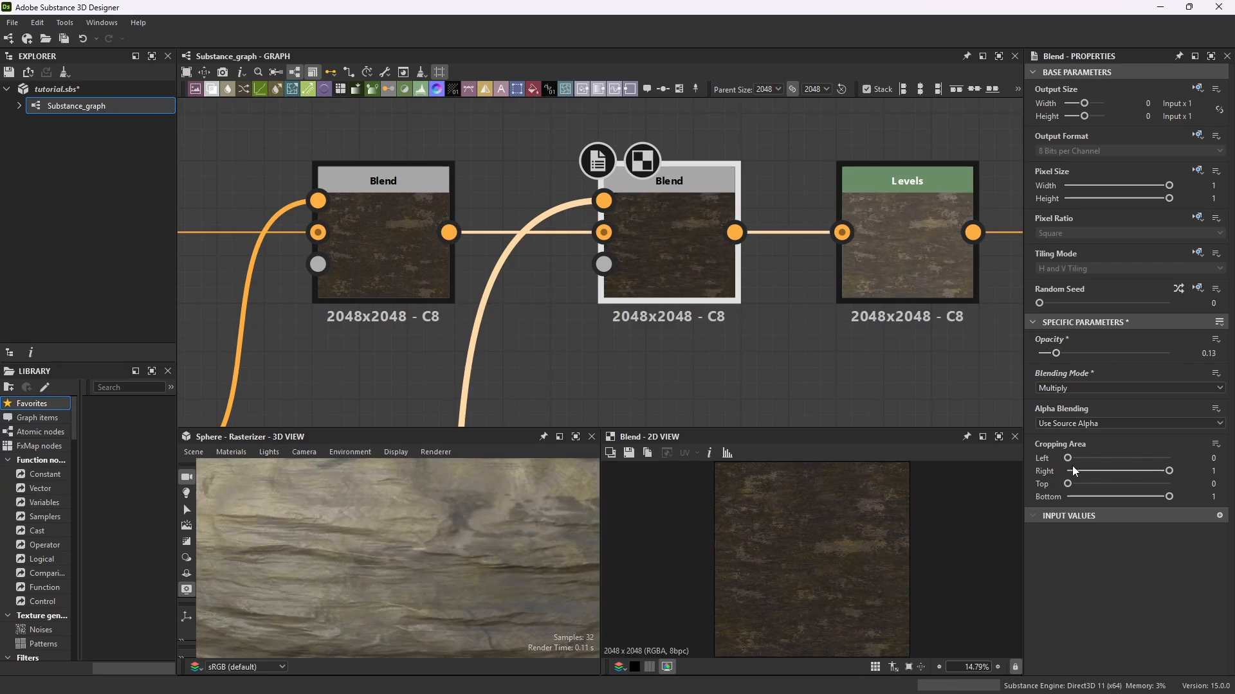
{"action": "left_click_drag", "start_coordinate": [1056, 353], "coordinate": [1108, 353]}
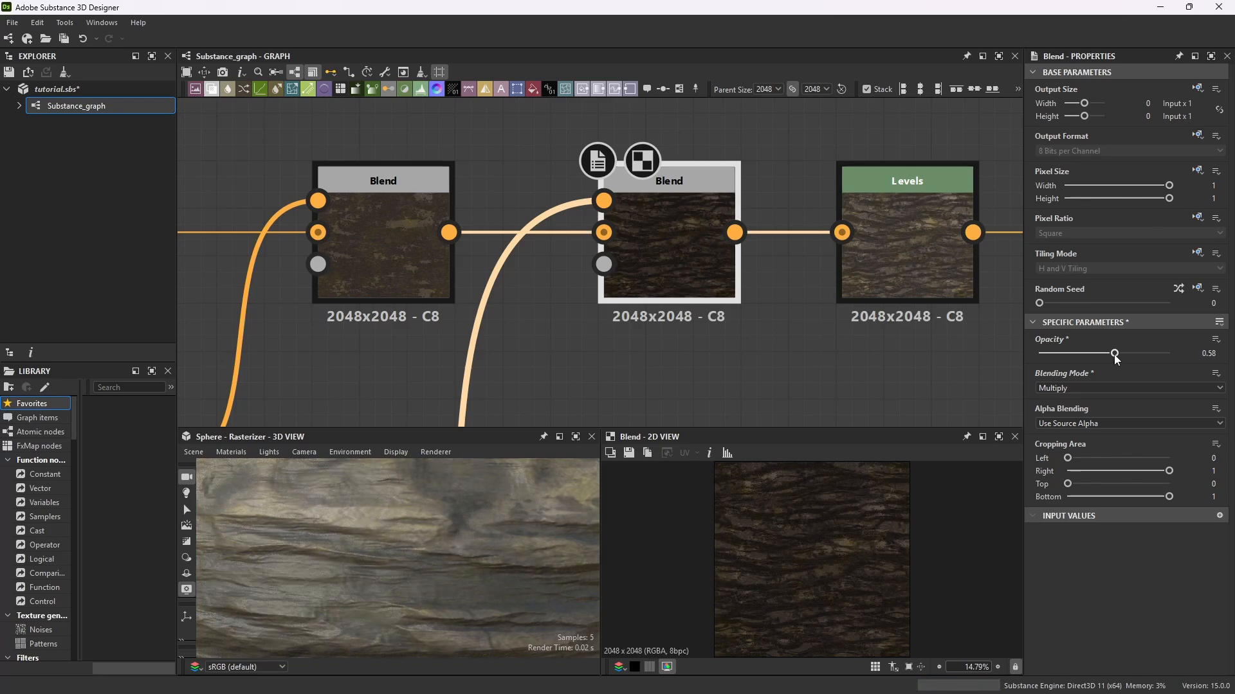
{"action": "scroll", "coordinate": [457, 514], "scroll_direction": "down", "scroll_amount": 10}
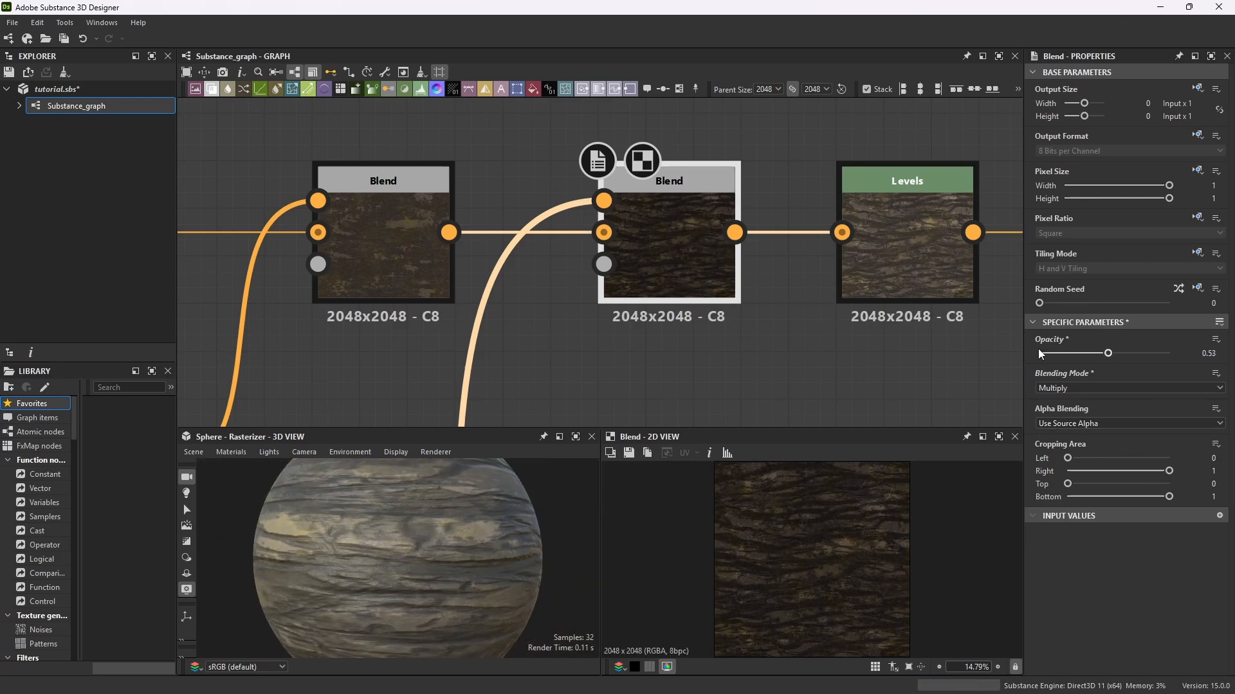
Lower the Multiply Blend node's opacity to 0.33.
{"action": "left_click_drag", "start_coordinate": [1113, 356], "coordinate": [1081, 360]}
{"action": "scroll", "coordinate": [780, 253], "scroll_direction": "down", "scroll_amount": 5}
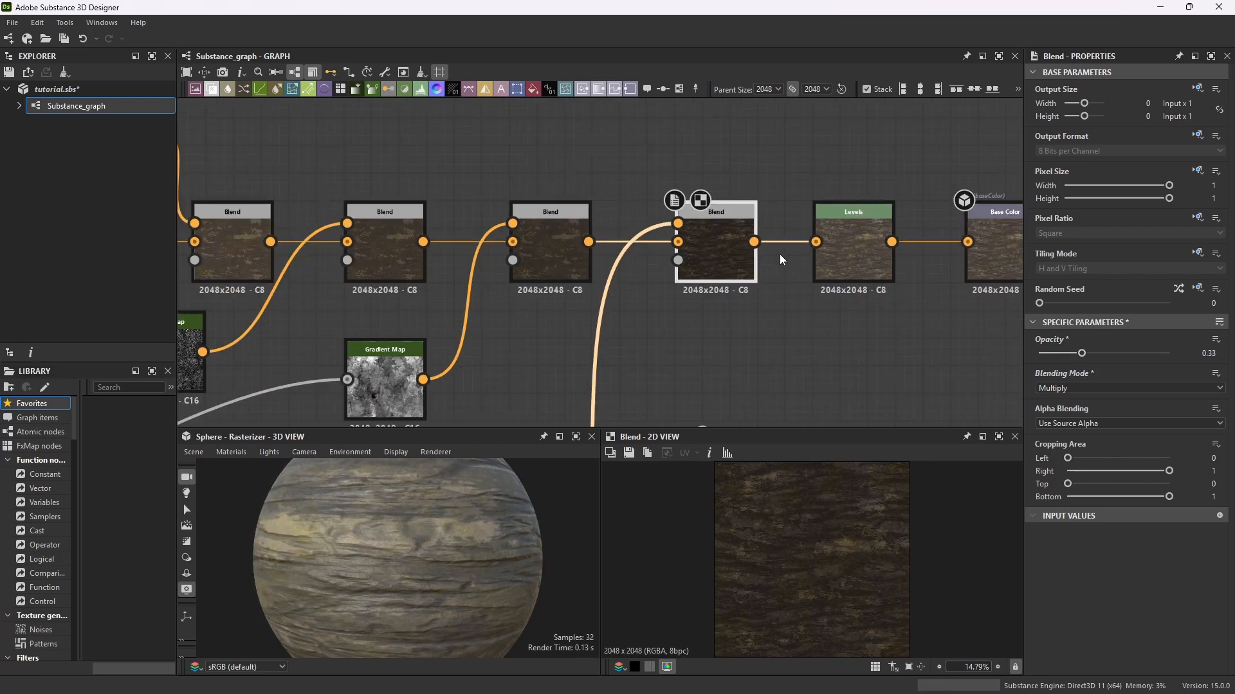
{"action": "scroll", "coordinate": [825, 226], "scroll_direction": "up", "scroll_amount": 7}
Examine the base color Levels node's output in an enlarged 2D view, then restore the layout.
{"action": "left_click", "coordinate": [800, 252]}
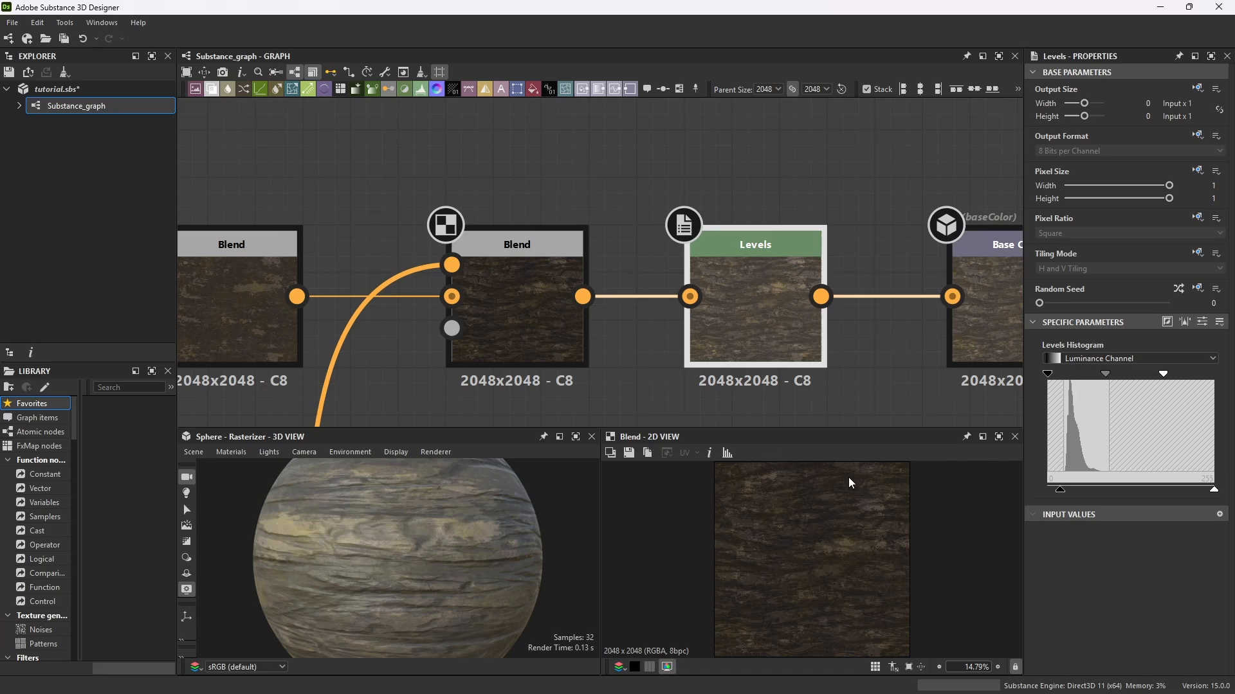
{"action": "double_click", "coordinate": [791, 242]}
{"action": "scroll", "coordinate": [808, 554], "scroll_direction": "up", "scroll_amount": 5}
{"action": "scroll", "coordinate": [808, 554], "scroll_direction": "down", "scroll_amount": 6}
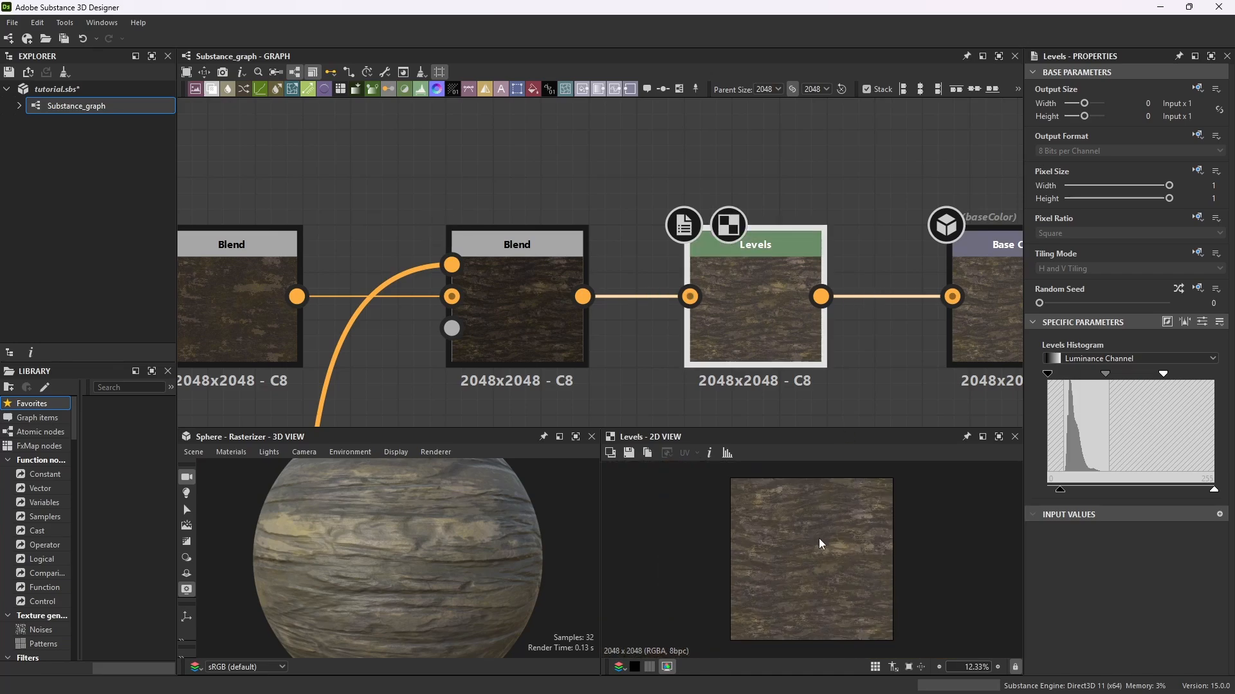
{"action": "scroll", "coordinate": [819, 538], "scroll_direction": "up", "scroll_amount": 2}
{"action": "left_click", "coordinate": [999, 437]}
{"action": "scroll", "coordinate": [580, 360], "scroll_direction": "up", "scroll_amount": 3}
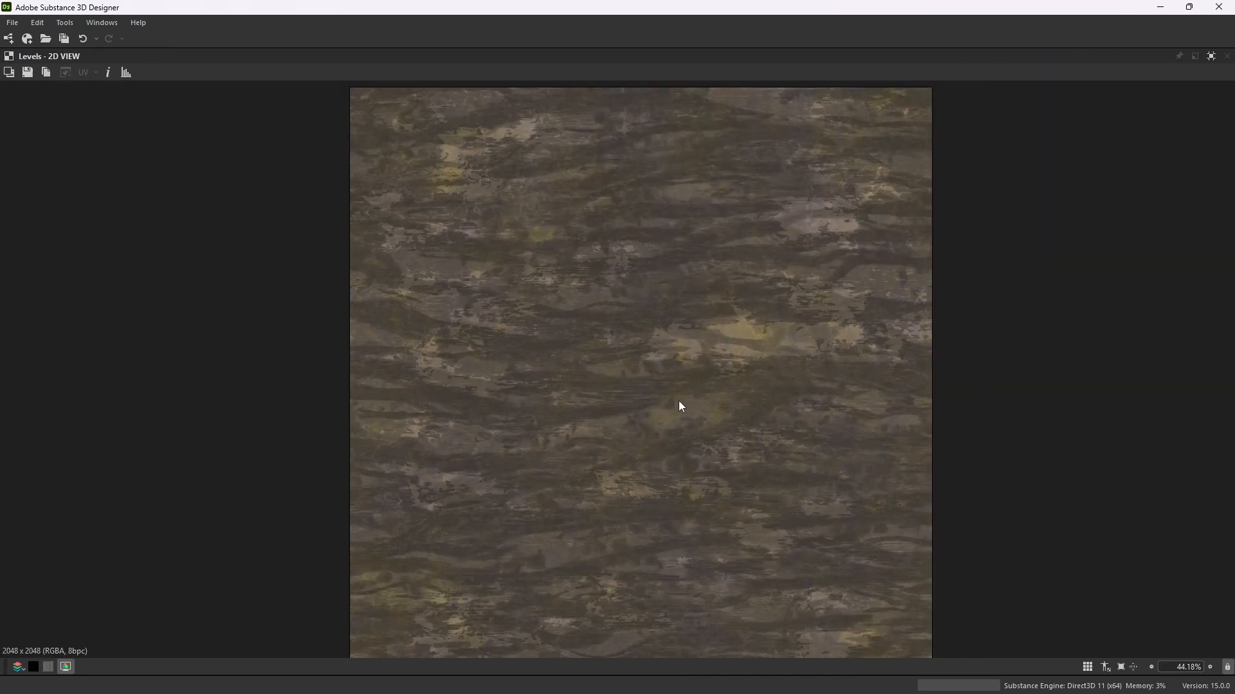
{"action": "scroll", "coordinate": [681, 402], "scroll_direction": "down", "scroll_amount": 1}
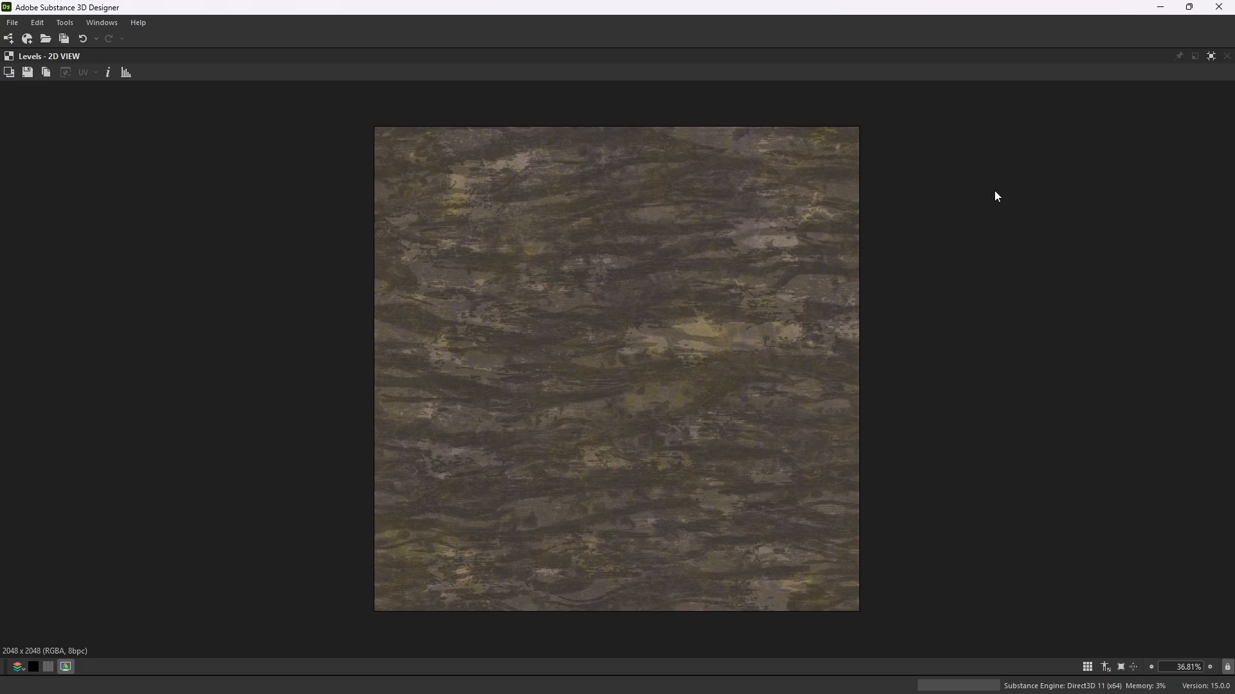
{"action": "left_click", "coordinate": [1211, 56]}
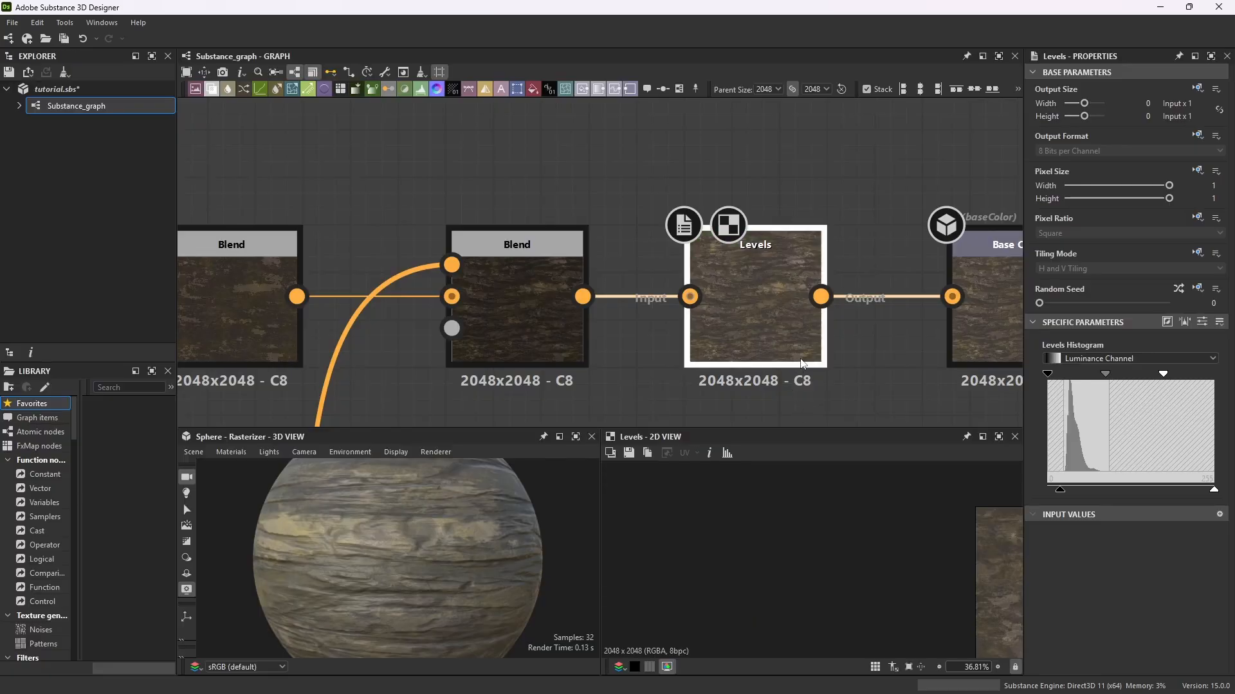
Add a Grayscale Conversion node in the empty area below the Normal nodes.
{"action": "scroll", "coordinate": [746, 263], "scroll_direction": "down", "scroll_amount": 6}
{"action": "scroll", "coordinate": [723, 272], "scroll_direction": "up", "scroll_amount": 3}
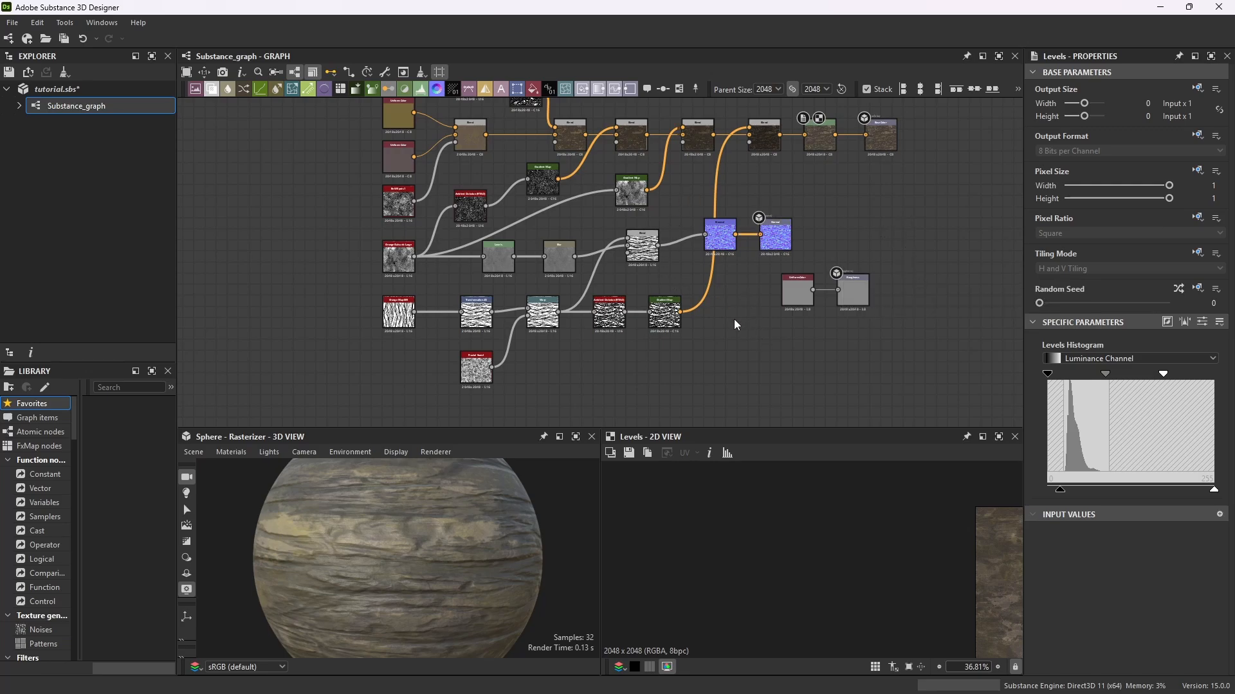
{"action": "scroll", "coordinate": [738, 325], "scroll_direction": "up", "scroll_amount": 5}
{"action": "scroll", "coordinate": [751, 336], "scroll_direction": "down", "scroll_amount": 5}
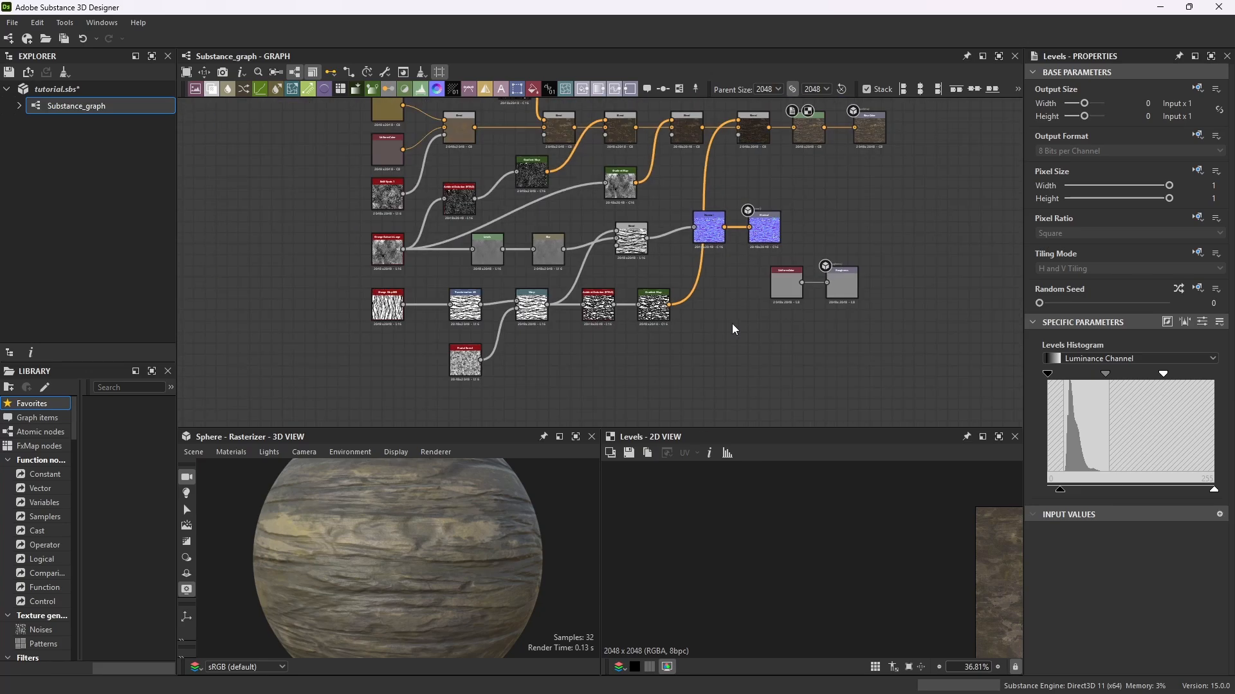
{"action": "left_click_drag", "start_coordinate": [823, 127], "coordinate": [723, 330]}
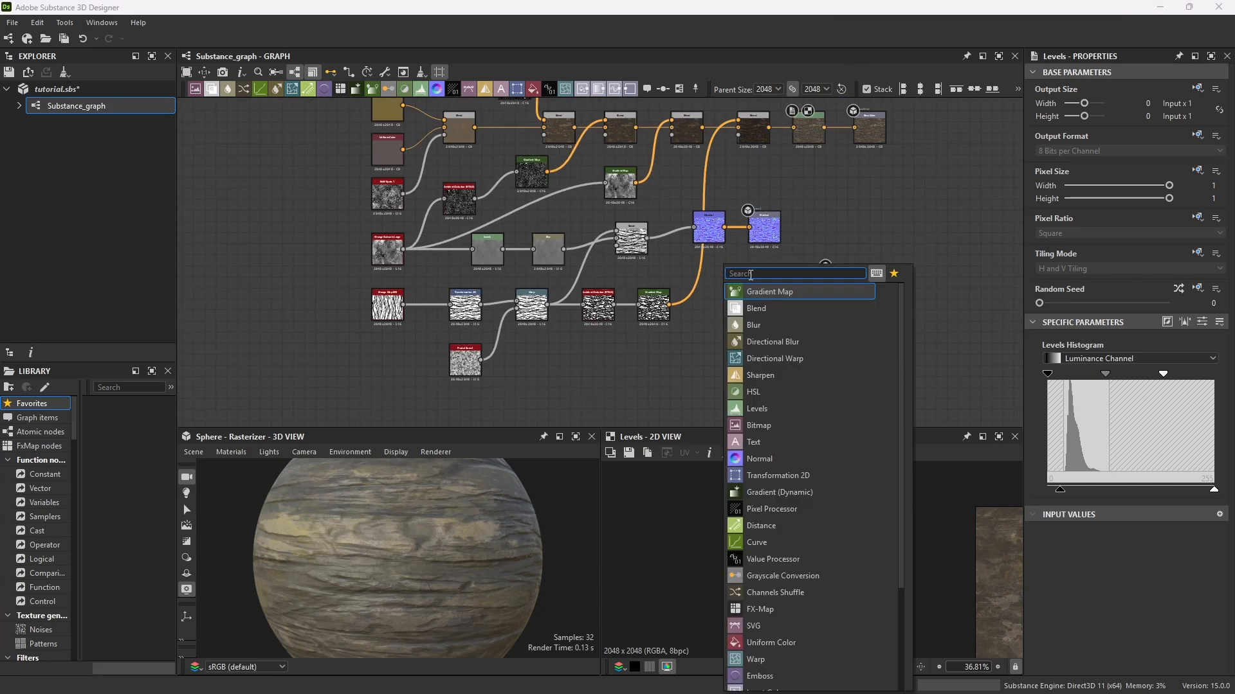
{"action": "type", "text": "gre"}
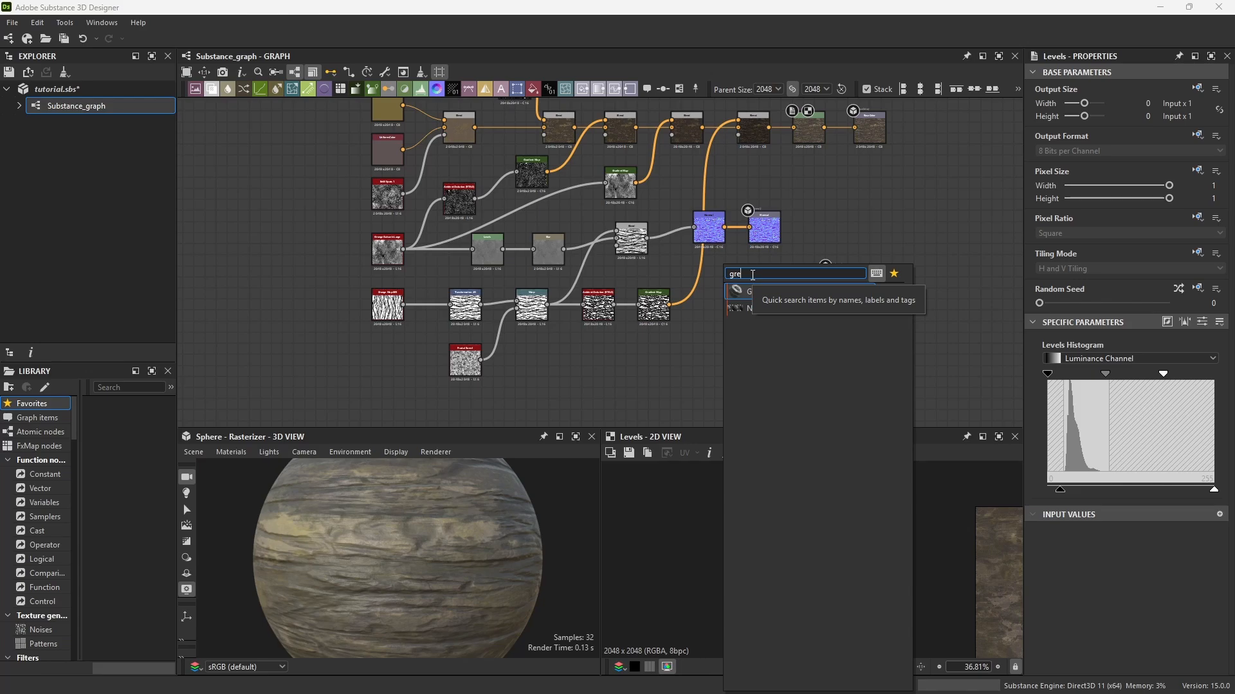
{"action": "key", "text": "BackSpace"}
{"action": "type", "text": "ay"}
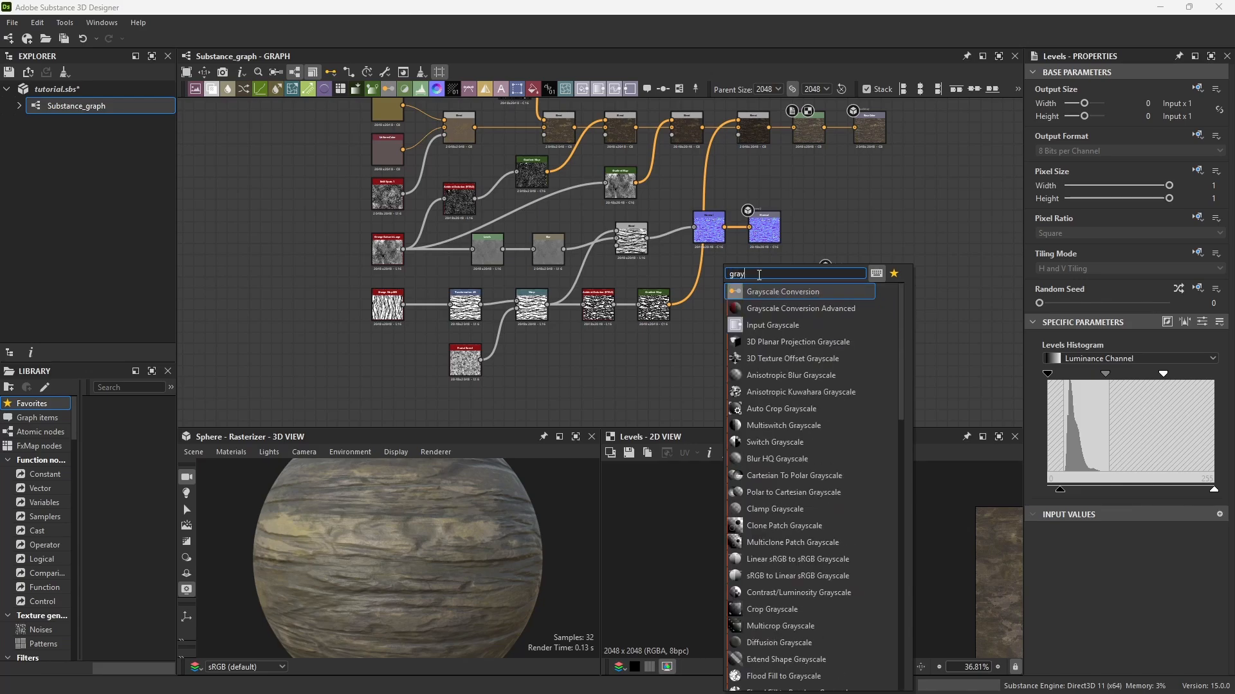
{"action": "left_click", "coordinate": [787, 295]}
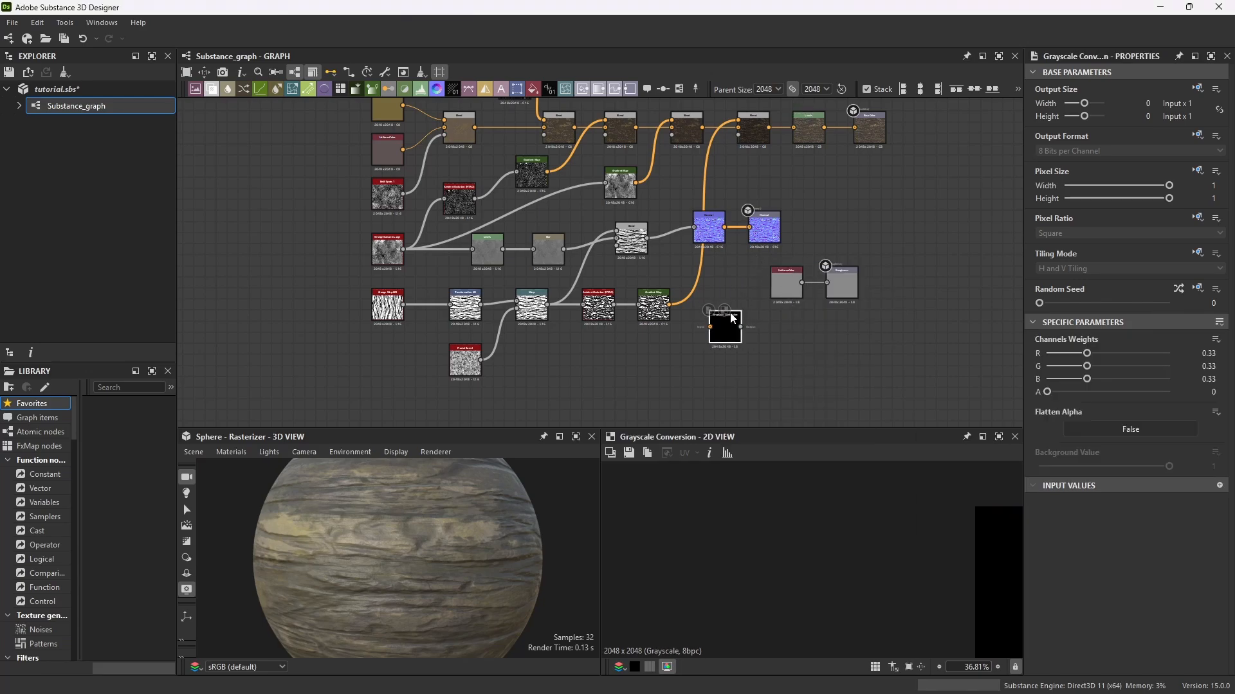
Connect the base color Levels output to the Grayscale Conversion node and check its grayscale map up close.
{"action": "left_click_drag", "start_coordinate": [732, 318], "coordinate": [743, 320]}
{"action": "left_click_drag", "start_coordinate": [850, 175], "coordinate": [722, 326]}
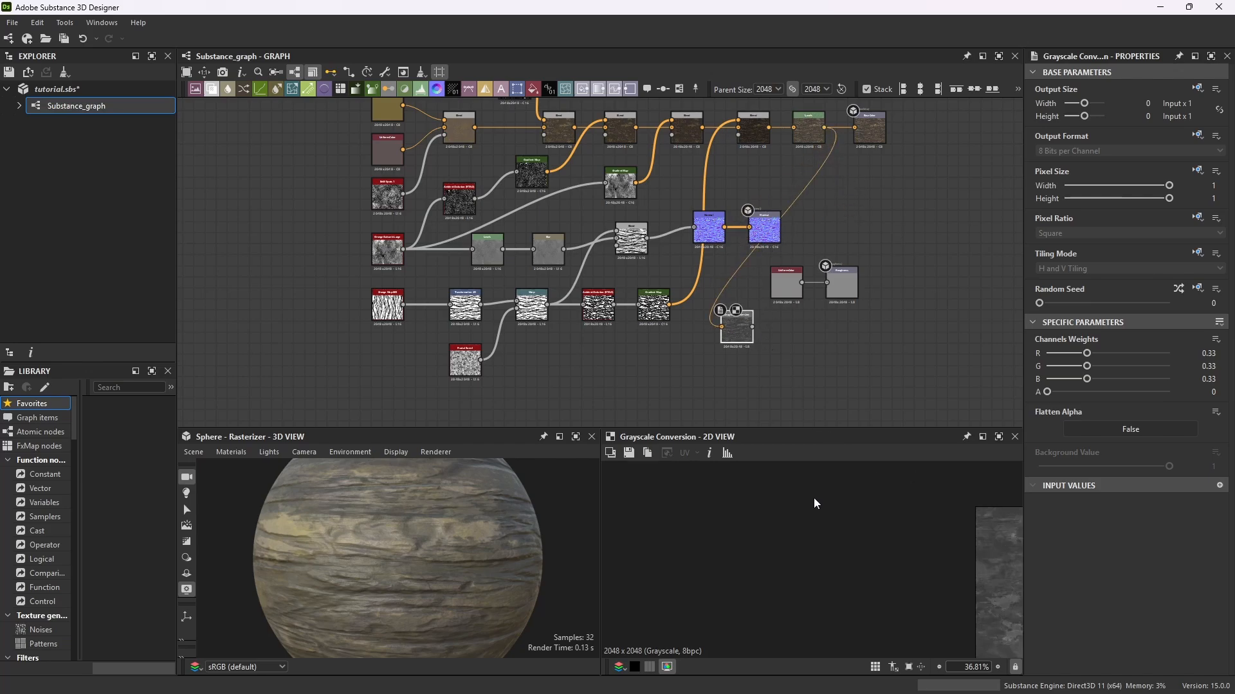
{"action": "key", "text": "f"}
{"action": "scroll", "coordinate": [811, 563], "scroll_direction": "down", "scroll_amount": 1}
{"action": "scroll", "coordinate": [852, 546], "scroll_direction": "up", "scroll_amount": 8}
{"action": "scroll", "coordinate": [799, 546], "scroll_direction": "down", "scroll_amount": 4}
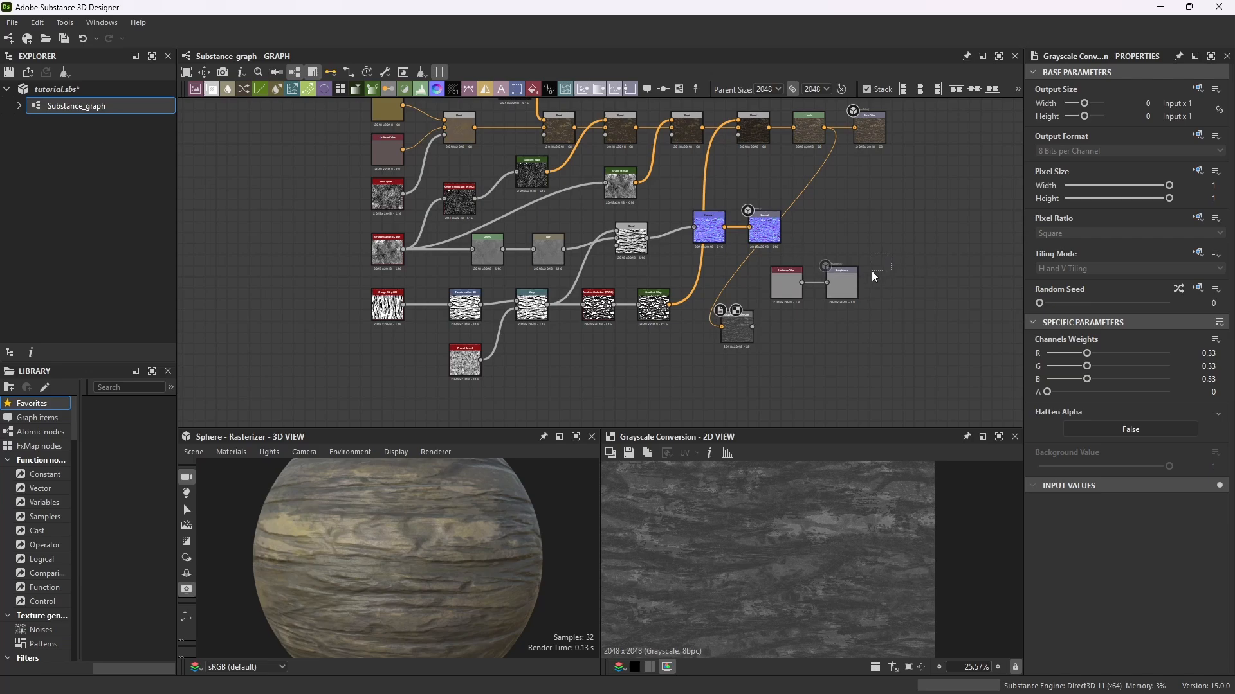
Move the Uniform Color and Roughness nodes into line with the Grayscale Conversion node, leaving a gap between them.
{"action": "left_click_drag", "start_coordinate": [871, 271], "coordinate": [847, 315]}
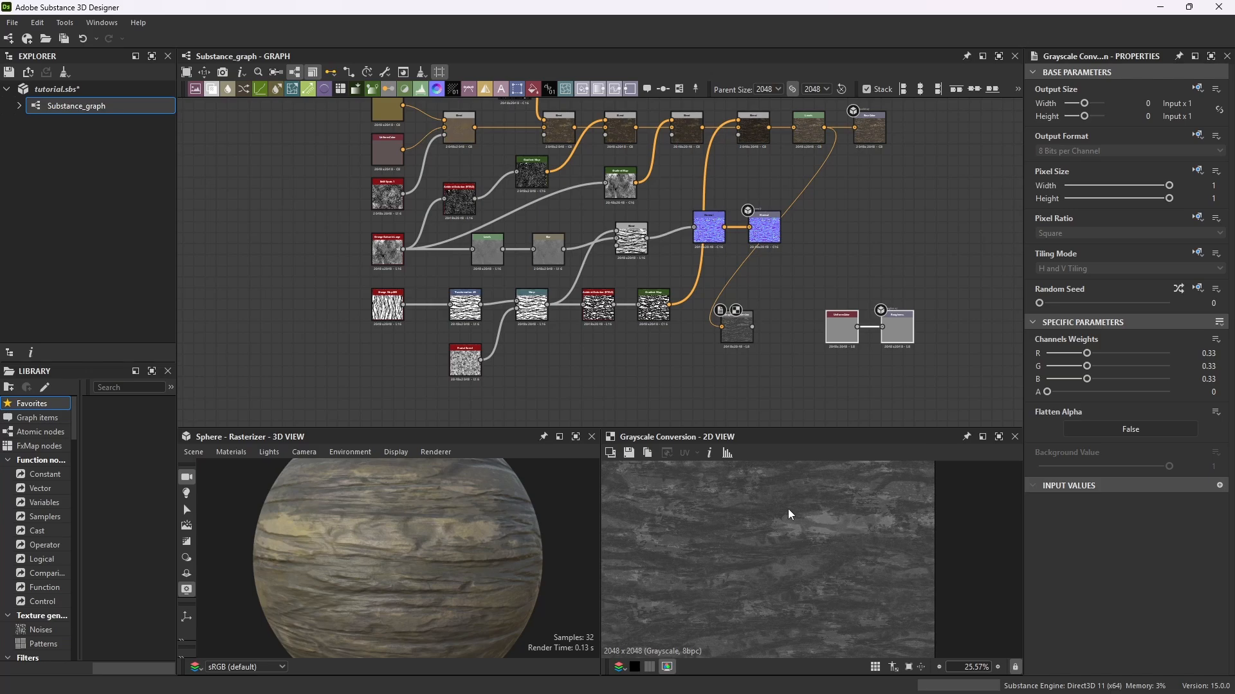
{"action": "scroll", "coordinate": [774, 333], "scroll_direction": "up", "scroll_amount": 2}
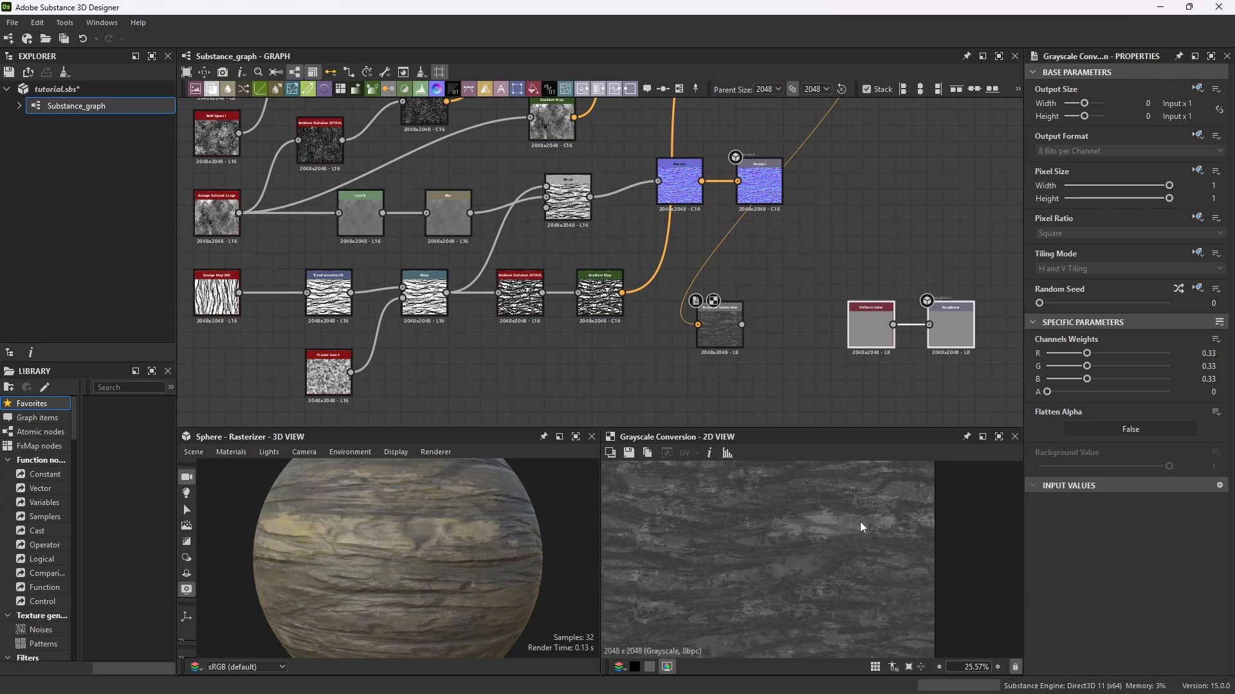
{"action": "left_click_drag", "start_coordinate": [259, 526], "coordinate": [354, 525]}
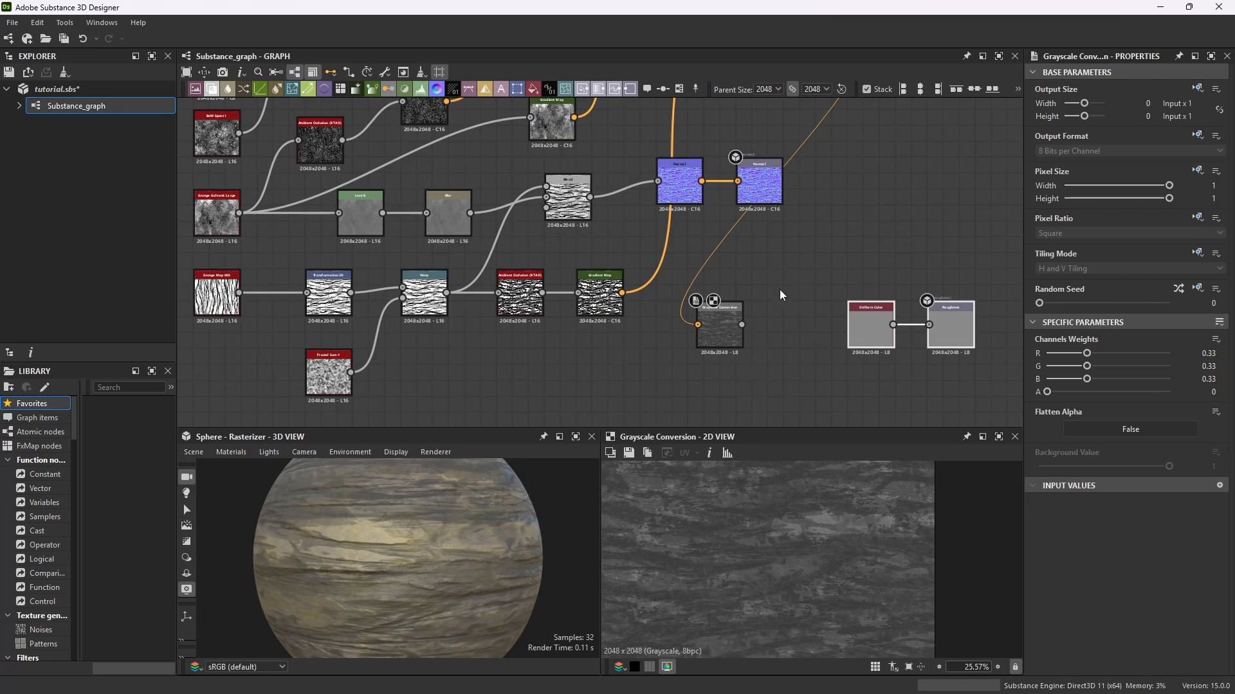
Add an Invert Grayscale node fed by the Grayscale Conversion node and place it beside that node.
{"action": "left_click", "coordinate": [770, 320]}
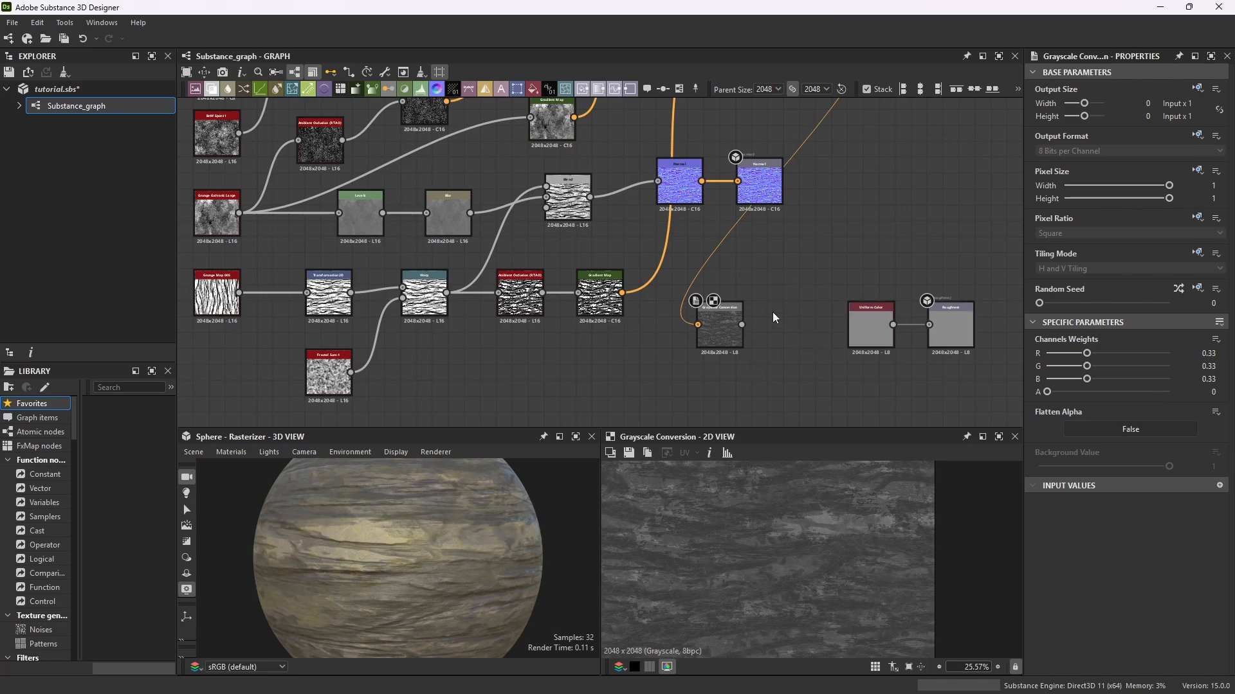
{"action": "key", "text": "space"}
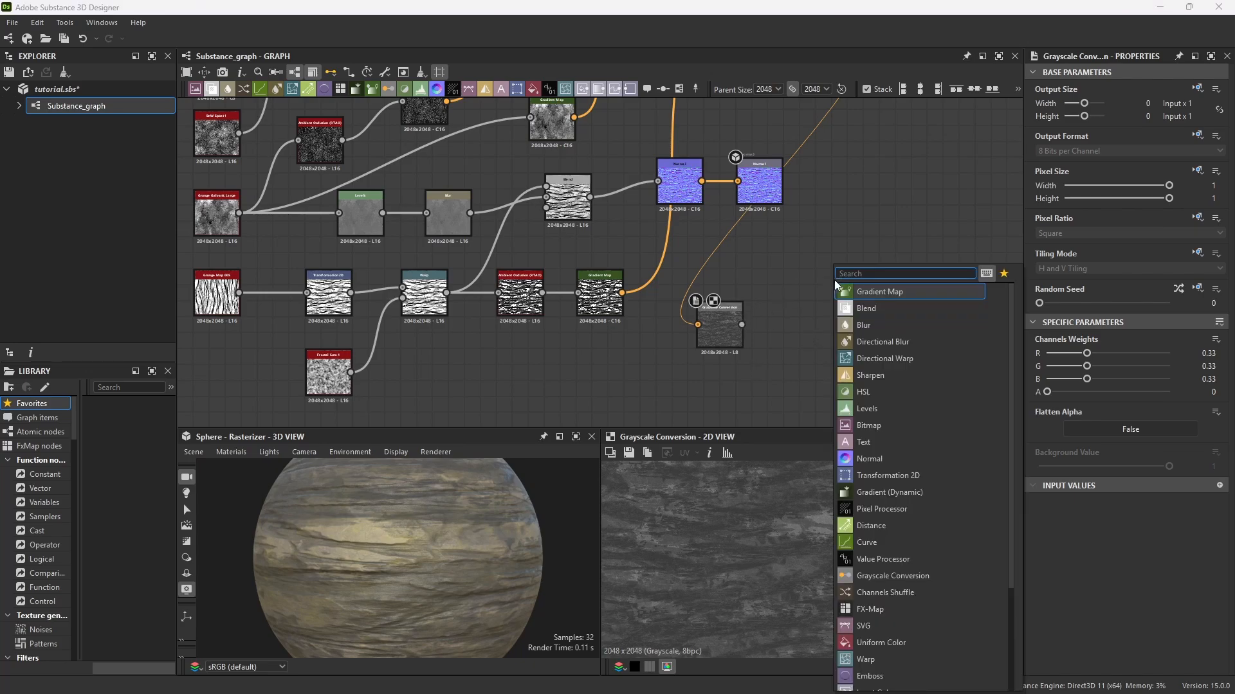
{"action": "type", "text": "inver"}
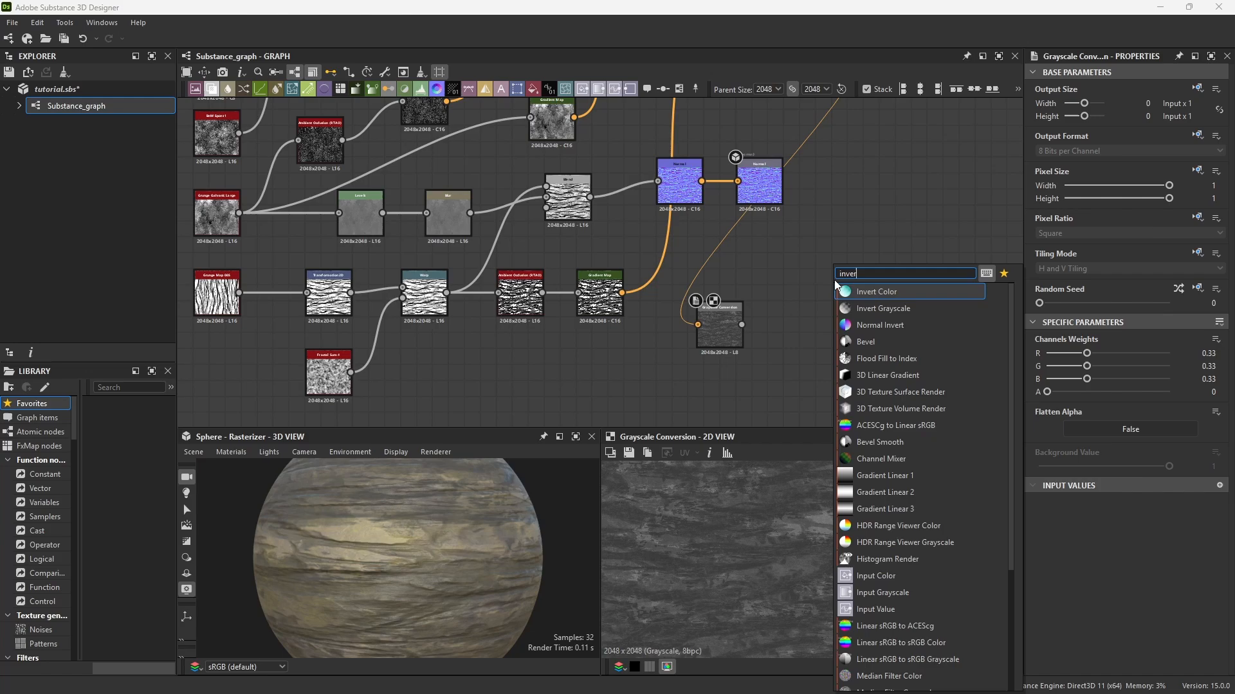
{"action": "left_click", "coordinate": [917, 308]}
{"action": "left_click_drag", "start_coordinate": [845, 266], "coordinate": [769, 324]}
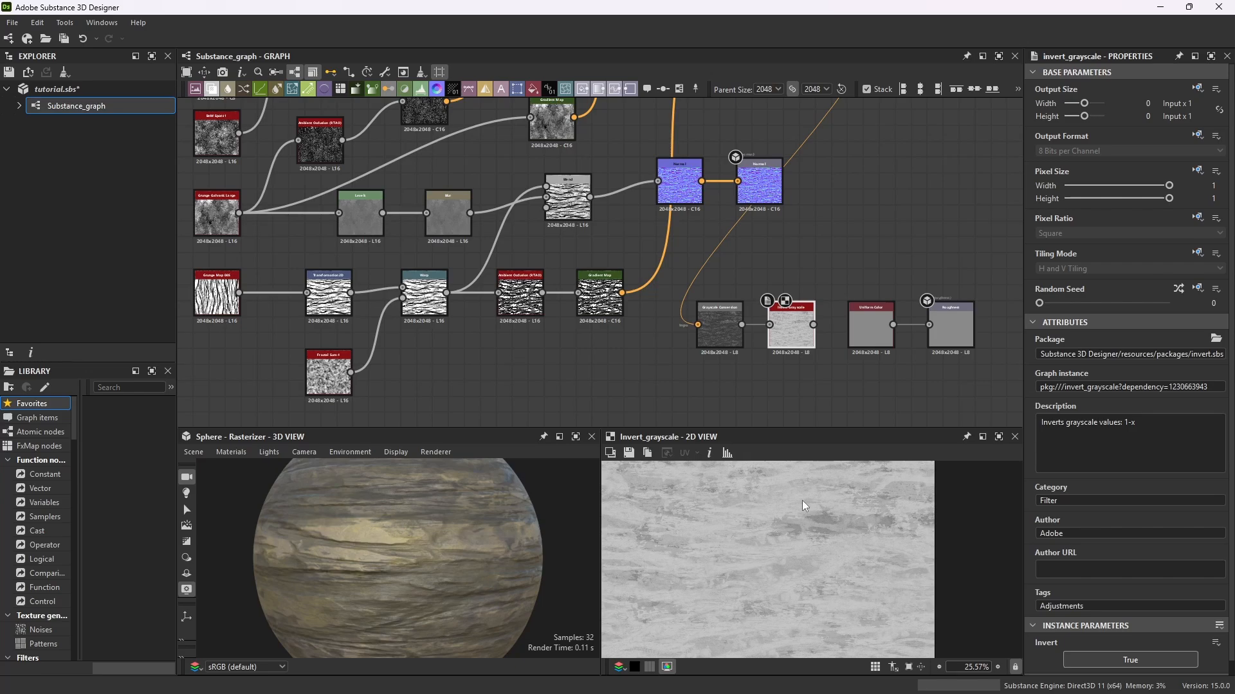
Replace the Uniform Color node feeding Roughness with the Invert Grayscale output, and check the sphere's reflections.
{"action": "left_click", "coordinate": [874, 303]}
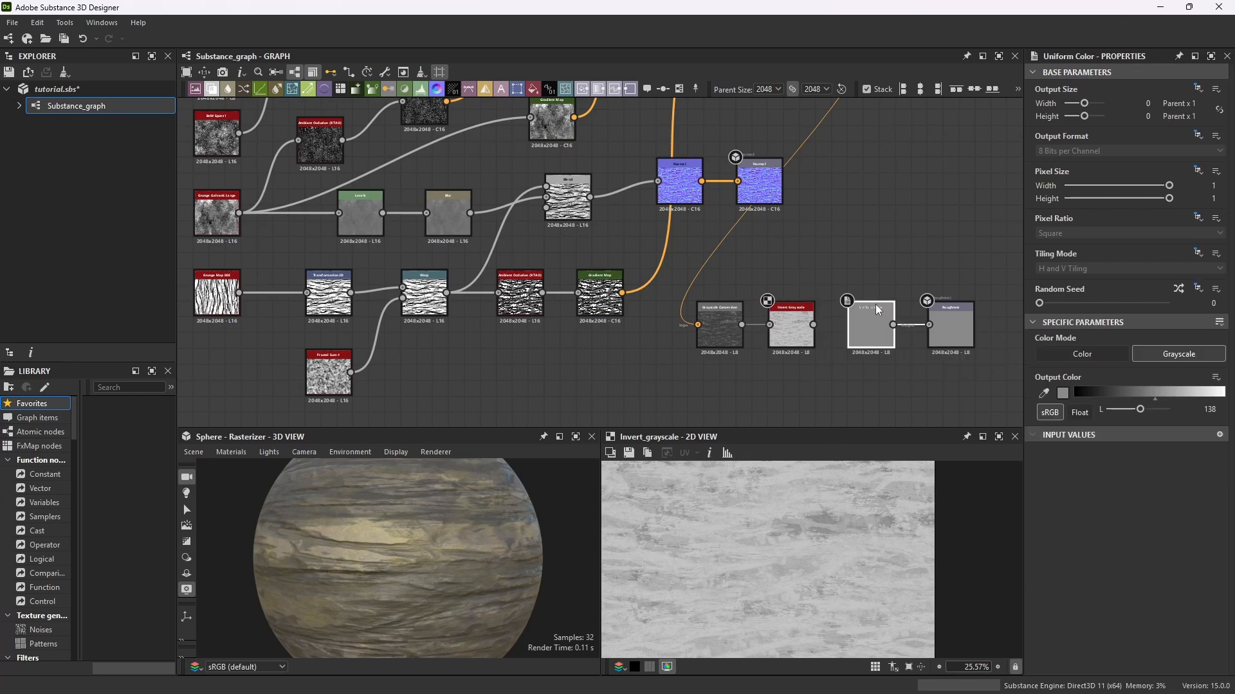
{"action": "key", "text": "Delete"}
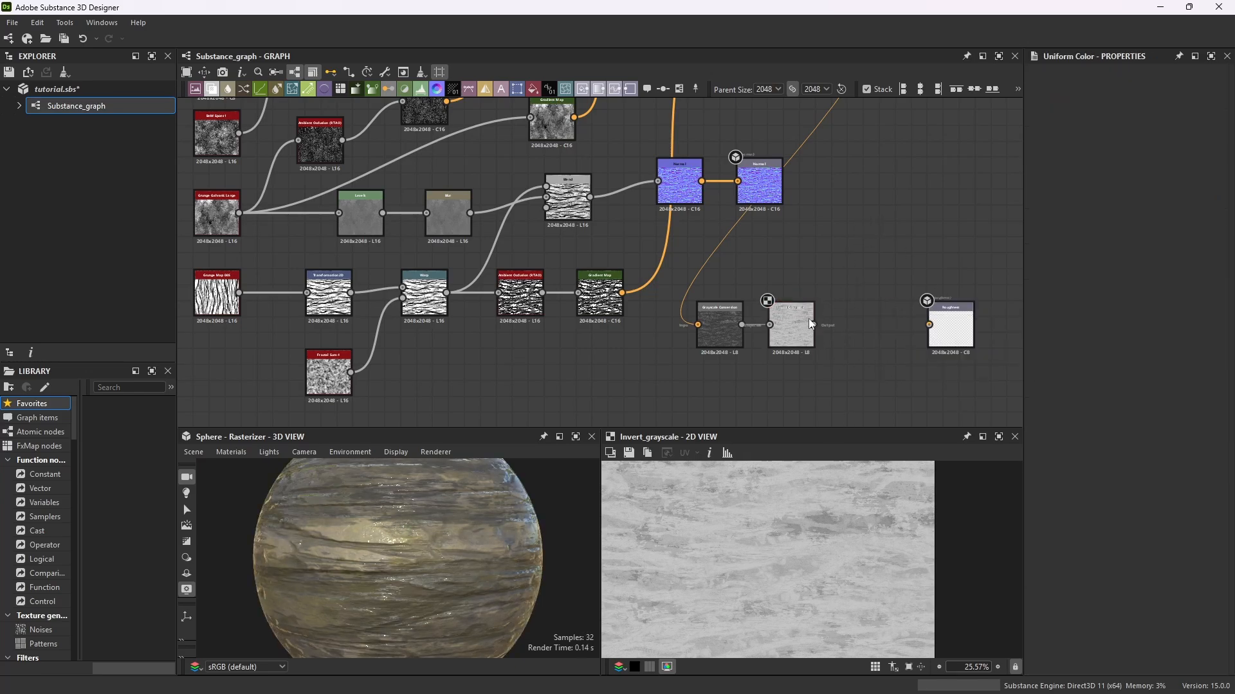
{"action": "left_click_drag", "start_coordinate": [813, 325], "coordinate": [929, 324]}
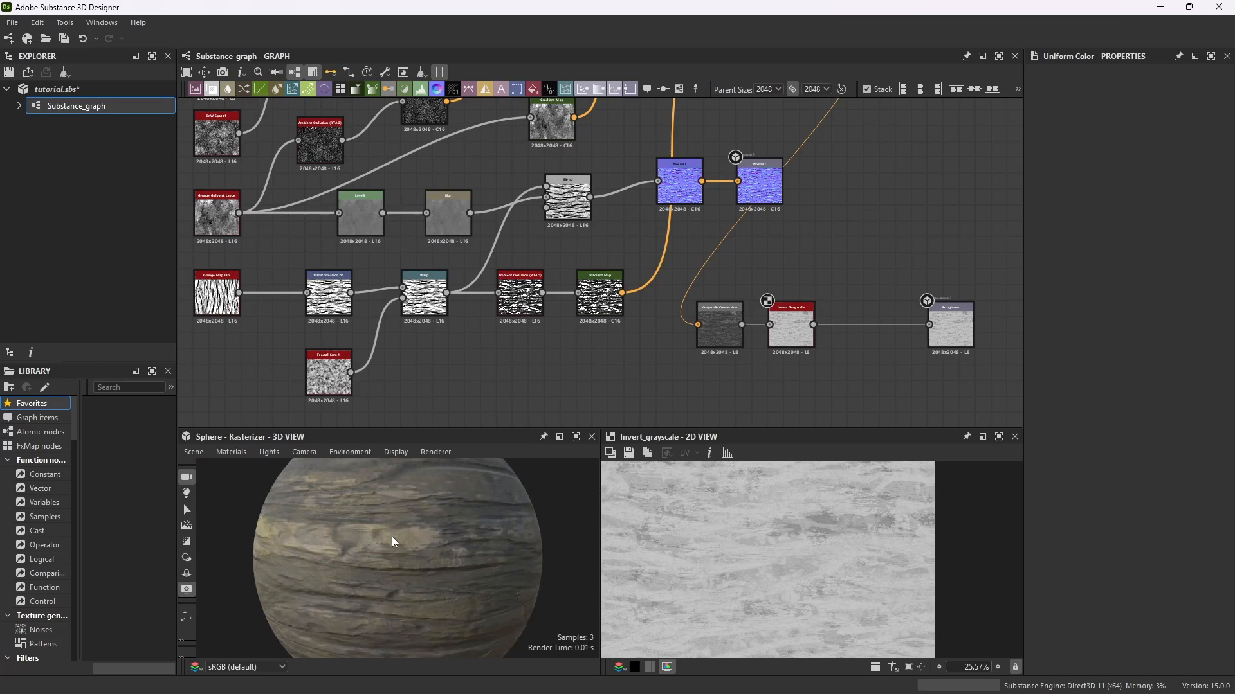
{"action": "left_click_drag", "start_coordinate": [507, 528], "coordinate": [474, 529]}
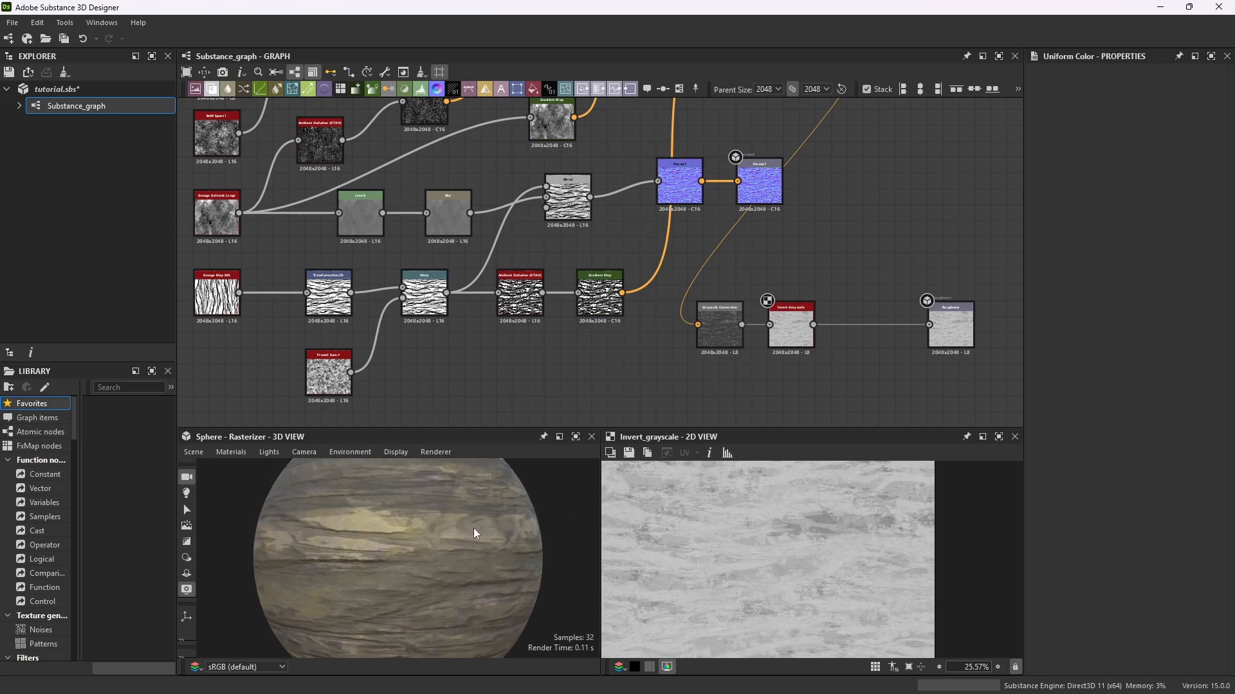
Insert a Levels node between Invert Grayscale and Roughness.
{"action": "key", "text": "space"}
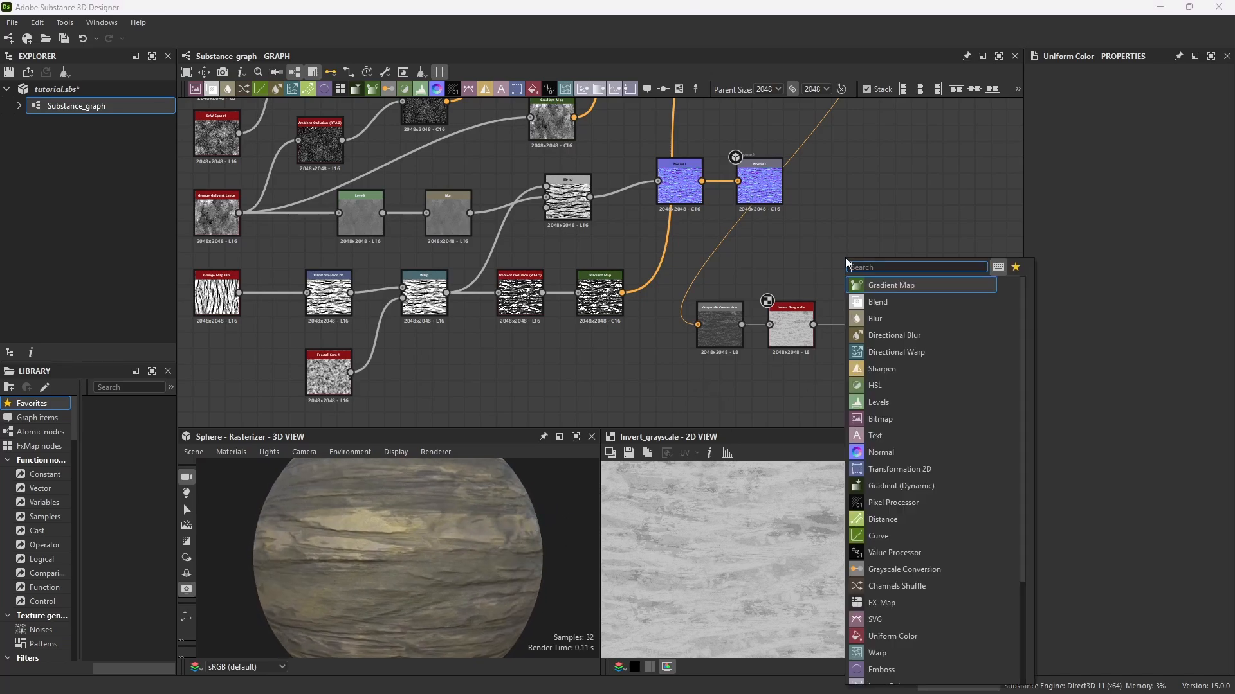
{"action": "type", "text": "levels"}
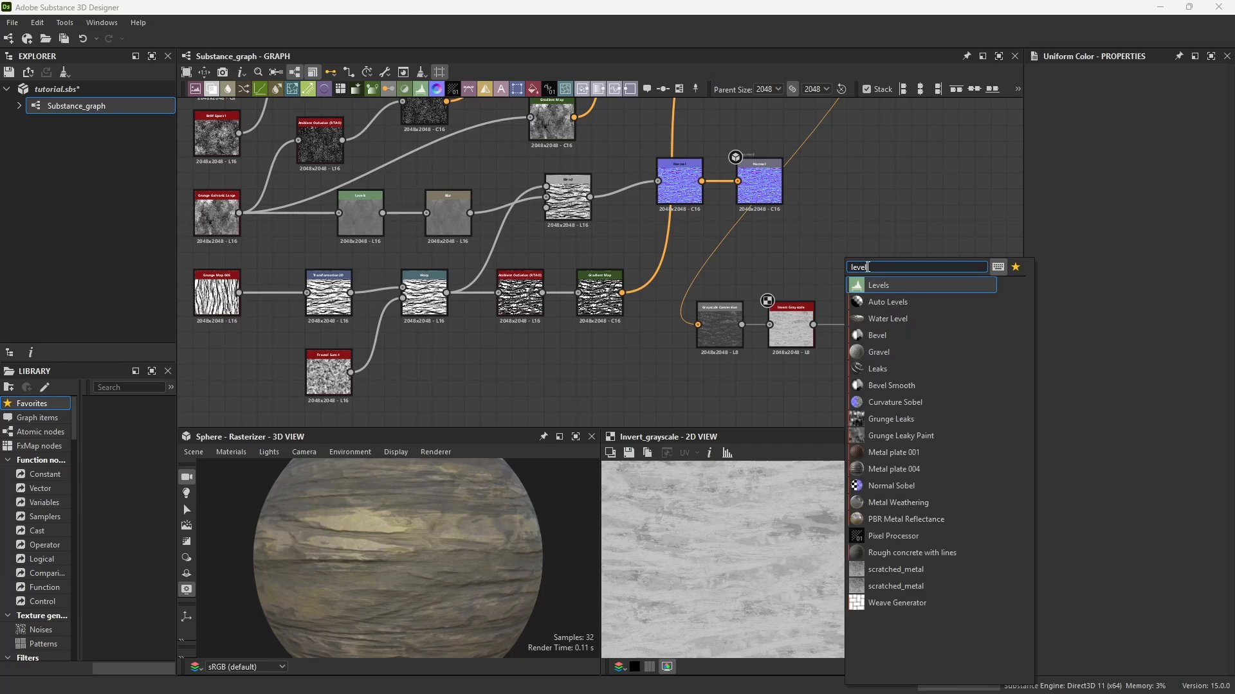
{"action": "left_click", "coordinate": [886, 285]}
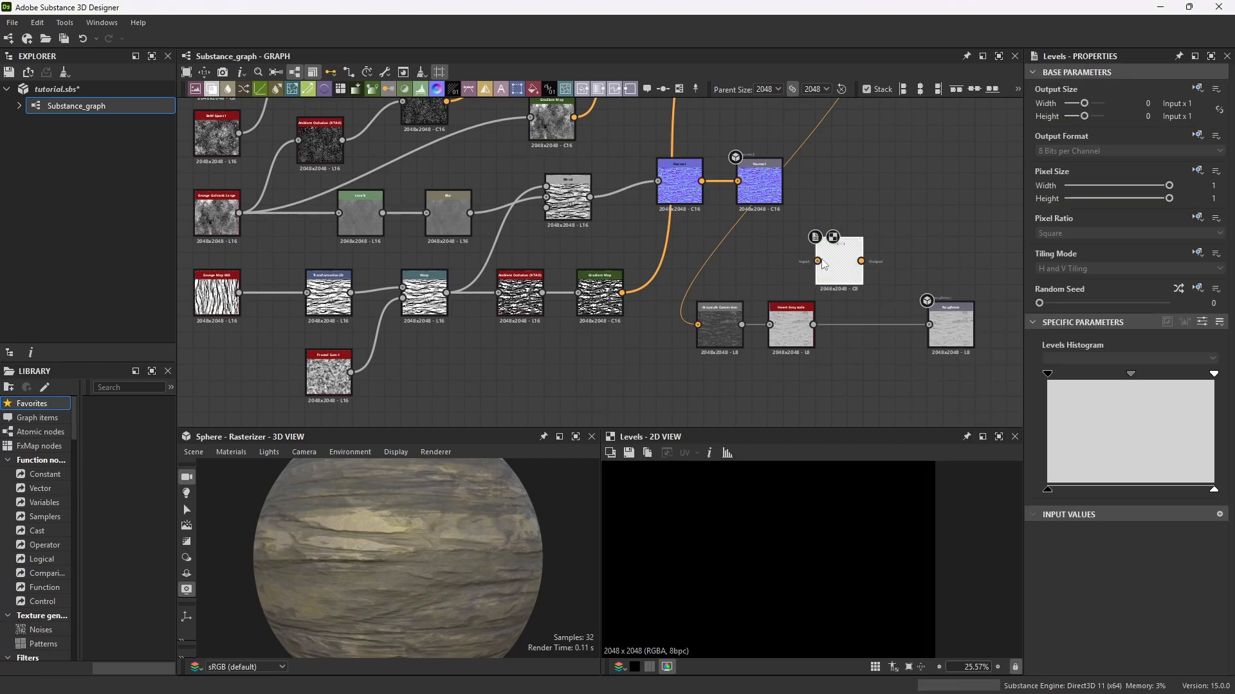
{"action": "left_click_drag", "start_coordinate": [814, 326], "coordinate": [929, 325]}
{"action": "left_click_drag", "start_coordinate": [858, 245], "coordinate": [890, 310]}
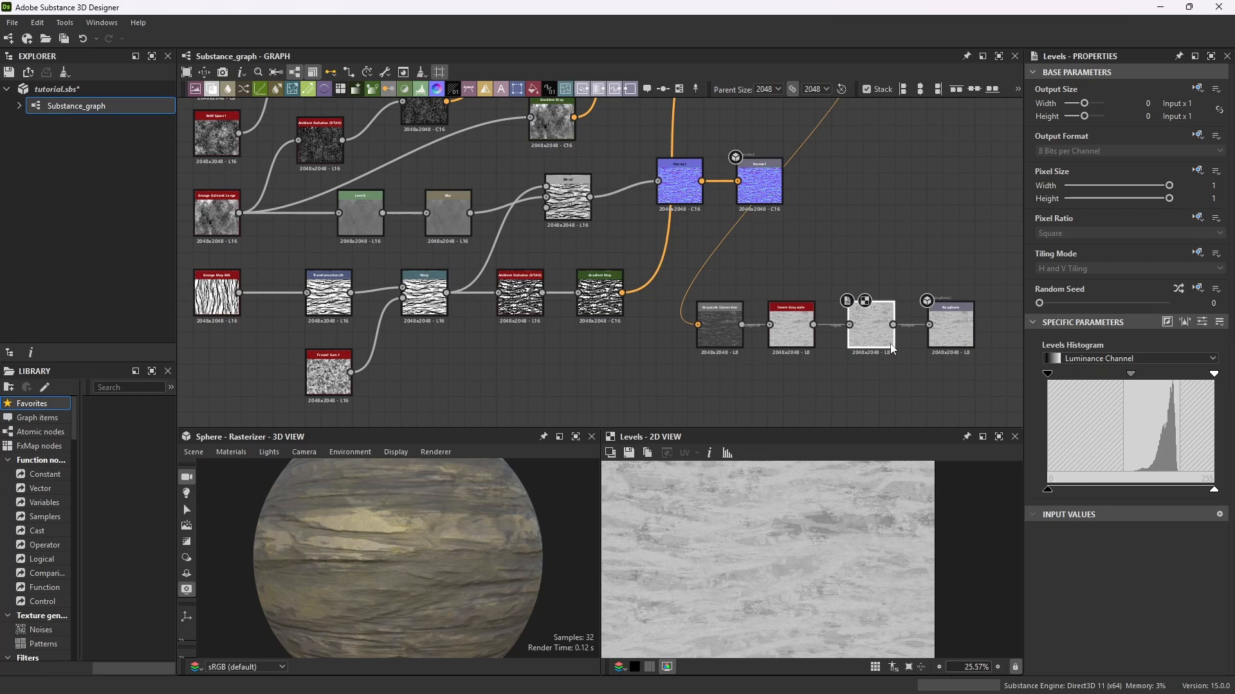
Enlarge the 3D and 2D previews by reducing the height of the graph area.
{"action": "scroll", "coordinate": [890, 349], "scroll_direction": "up", "scroll_amount": 3}
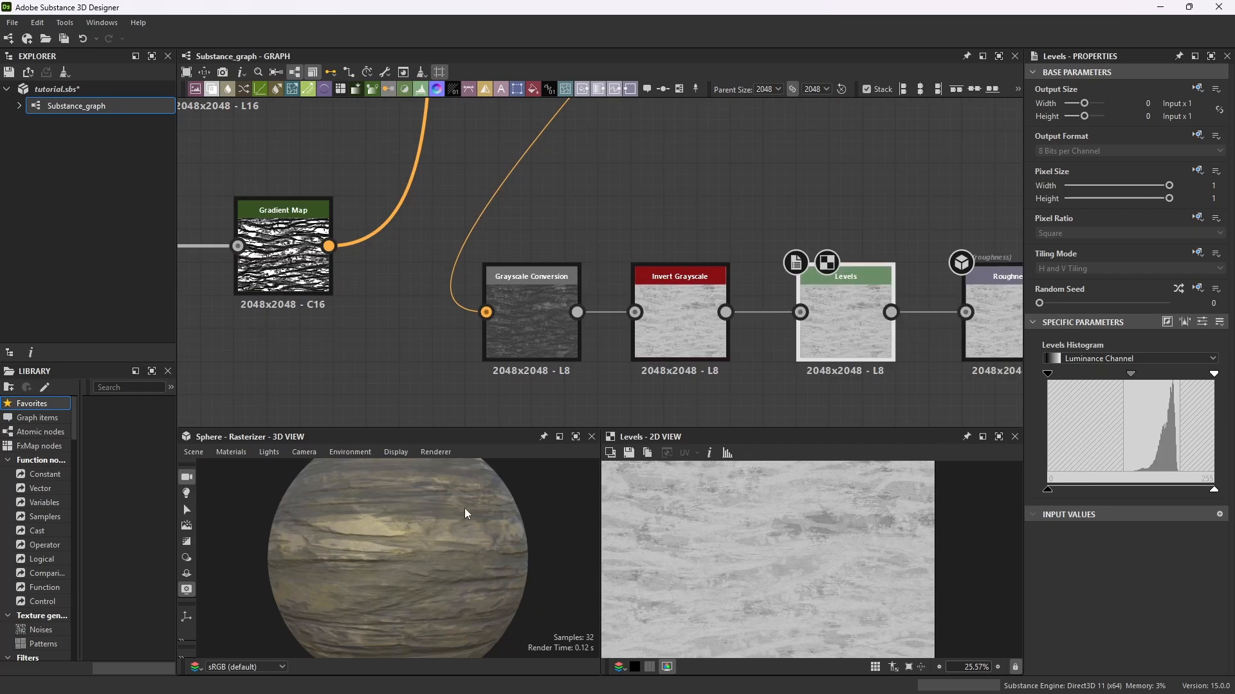
{"action": "left_click_drag", "start_coordinate": [638, 429], "coordinate": [641, 372]}
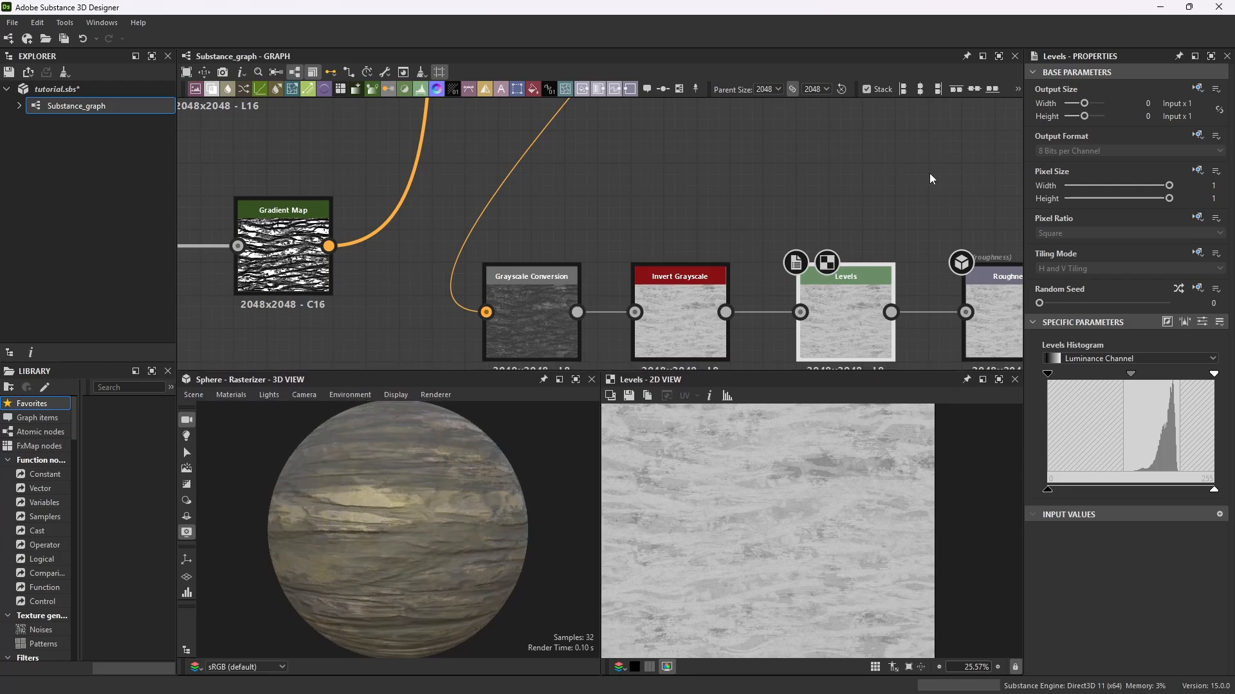
{"action": "middle_click_drag", "start_coordinate": [839, 235], "coordinate": [1175, 187]}
Try raising the input black point of the Levels node before Roughness to compare the sphere's reflections, and return it to zero.
{"action": "scroll", "coordinate": [821, 196], "scroll_direction": "down", "scroll_amount": 3}
{"action": "scroll", "coordinate": [823, 208], "scroll_direction": "down", "scroll_amount": 3}
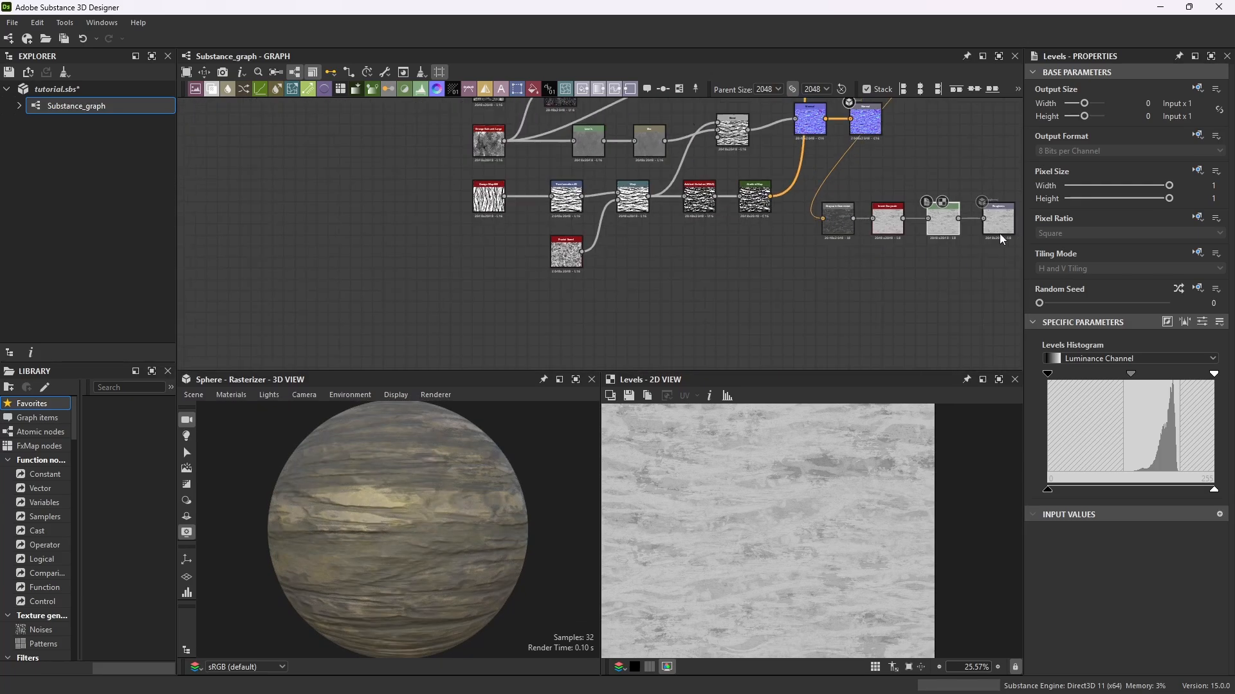
{"action": "scroll", "coordinate": [982, 254], "scroll_direction": "up", "scroll_amount": 8}
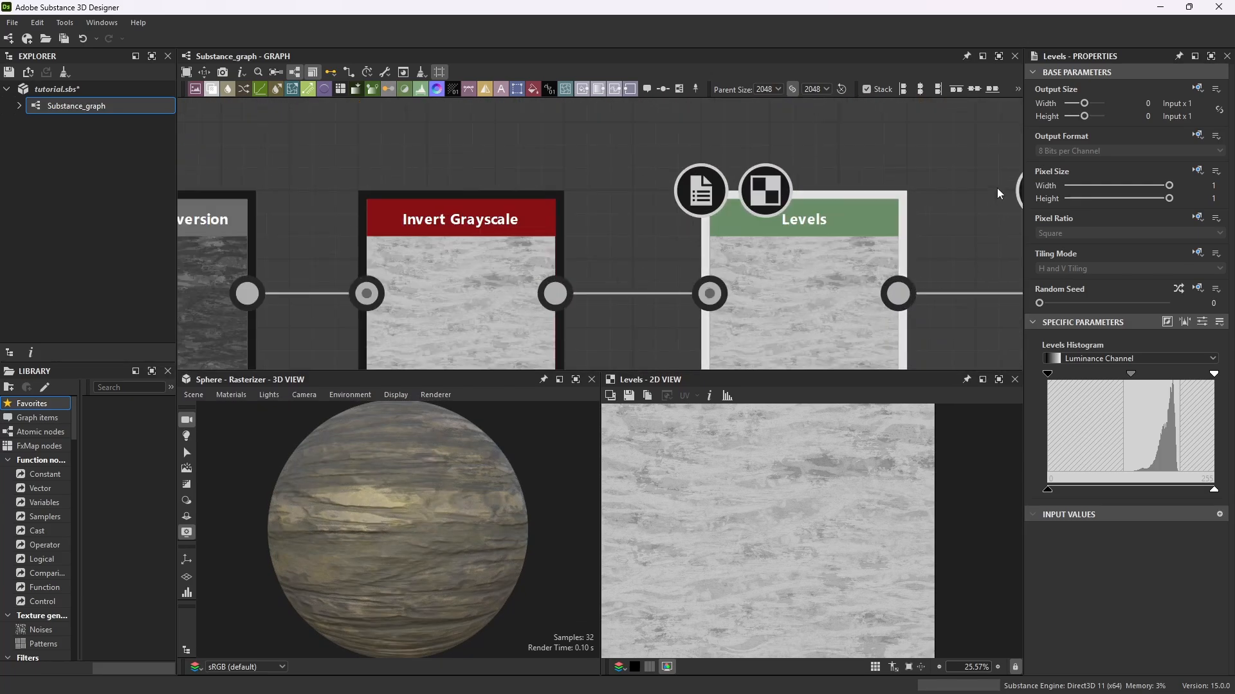
{"action": "middle_click_drag", "start_coordinate": [928, 176], "coordinate": [714, 114]}
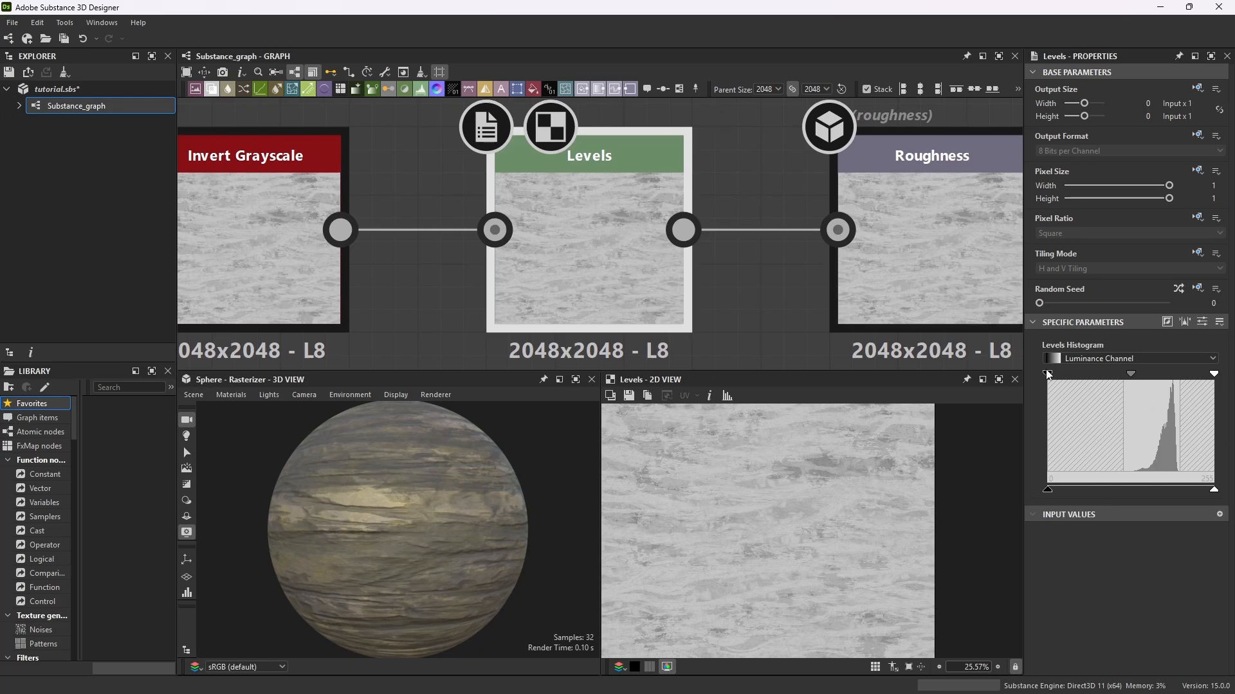
{"action": "left_click_drag", "start_coordinate": [1047, 373], "coordinate": [1117, 376]}
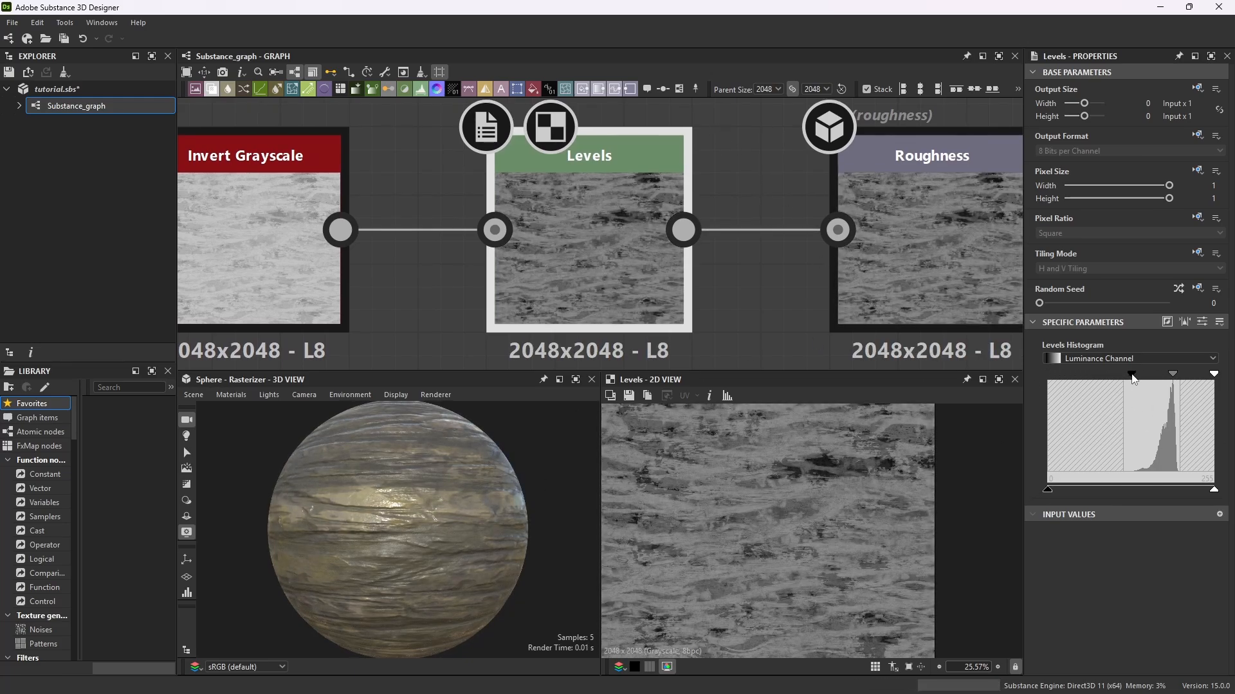
{"action": "left_click_drag", "start_coordinate": [520, 507], "coordinate": [384, 518]}
{"action": "left_click_drag", "start_coordinate": [1116, 376], "coordinate": [1039, 380]}
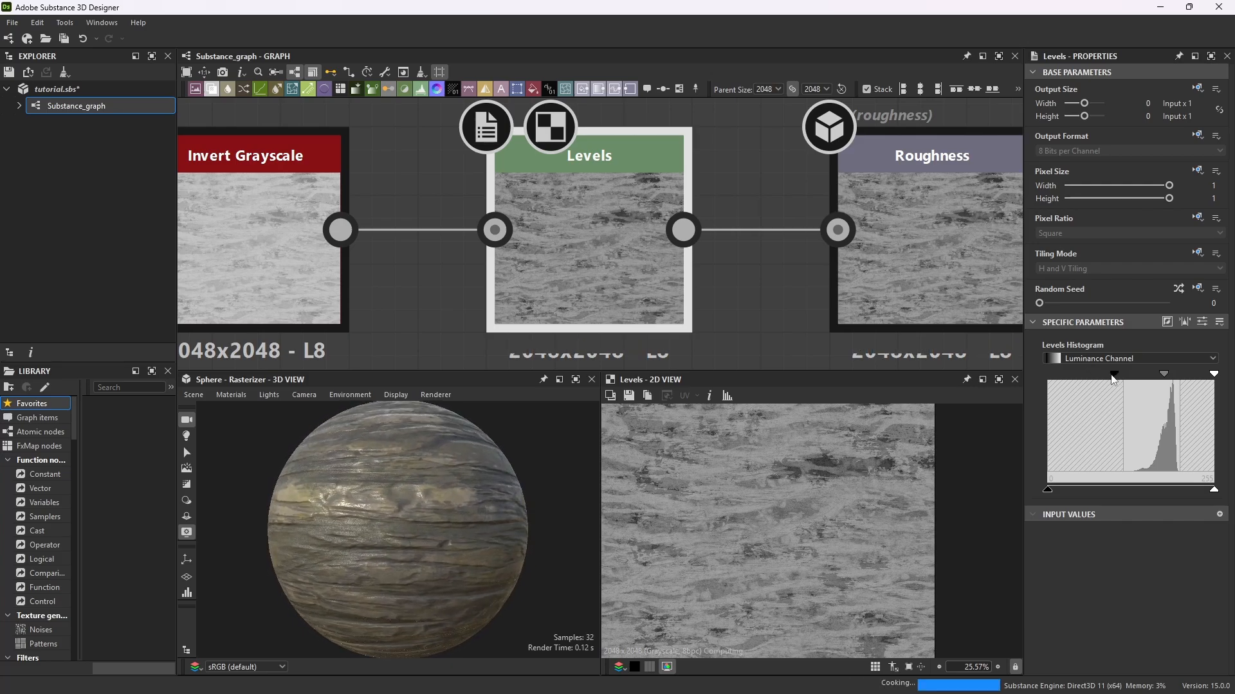
Try lowering the Levels node's output white level to about a quarter of the range, inspect the glossier sphere, and restore the maximum.
{"action": "mouse_move", "coordinate": [1048, 490]}
{"action": "left_mouse_down"}
{"action": "mouse_move", "coordinate": [1122, 492]}
{"action": "mouse_move", "coordinate": [1043, 489]}
{"action": "left_mouse_up"}
{"action": "left_click_drag", "start_coordinate": [1214, 490], "coordinate": [1089, 490]}
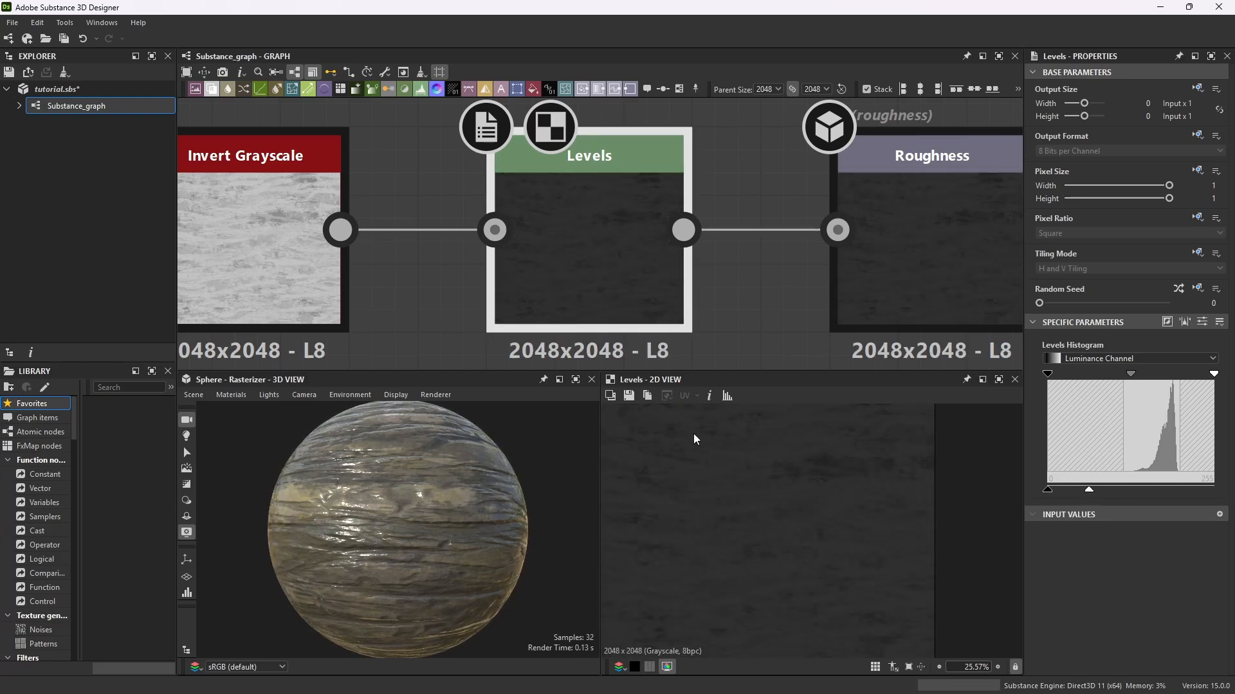
{"action": "left_click_drag", "start_coordinate": [467, 507], "coordinate": [495, 508]}
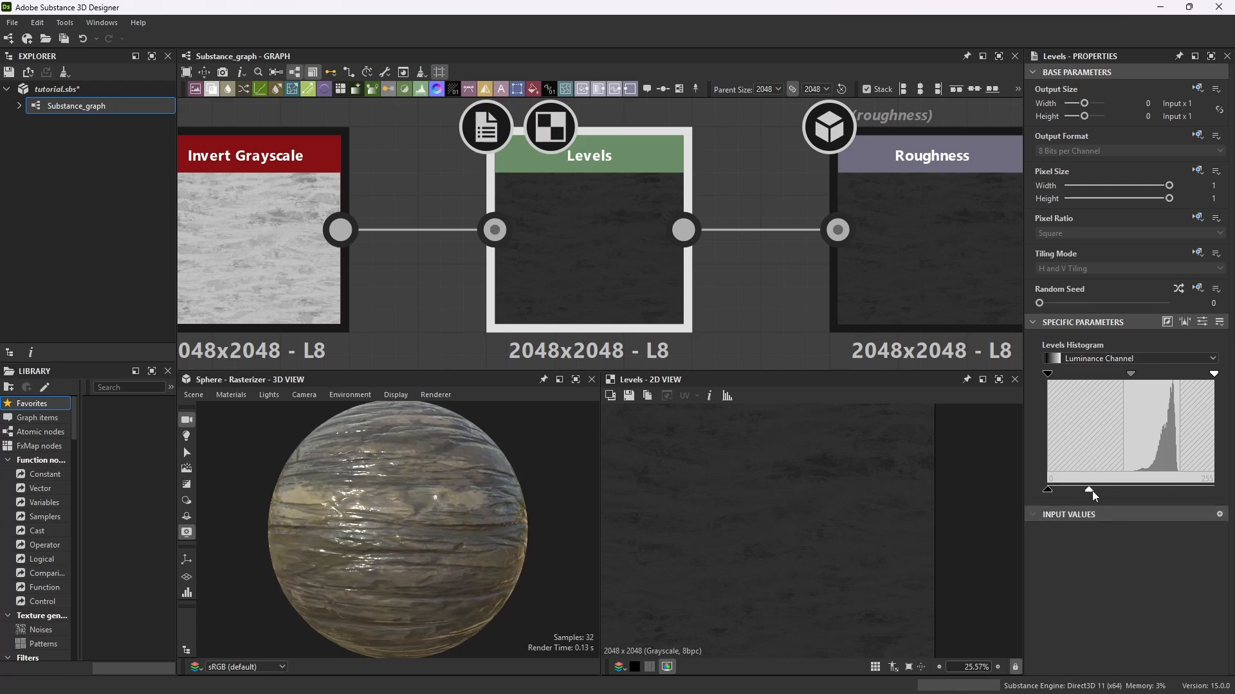
{"action": "left_click_drag", "start_coordinate": [1089, 490], "coordinate": [1213, 490]}
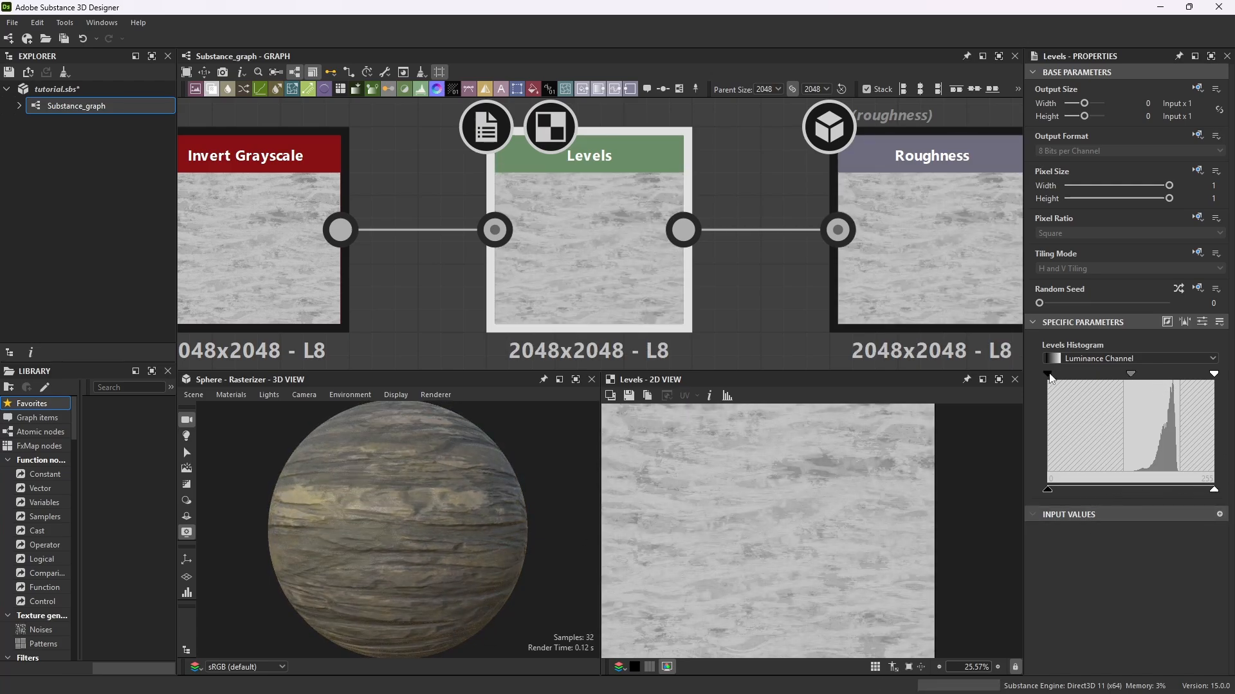
Raise the Levels node's input black point to slightly over a third of the range, checking the sphere's reflections while fine-tuning.
{"action": "left_click_drag", "start_coordinate": [1047, 375], "coordinate": [1103, 374]}
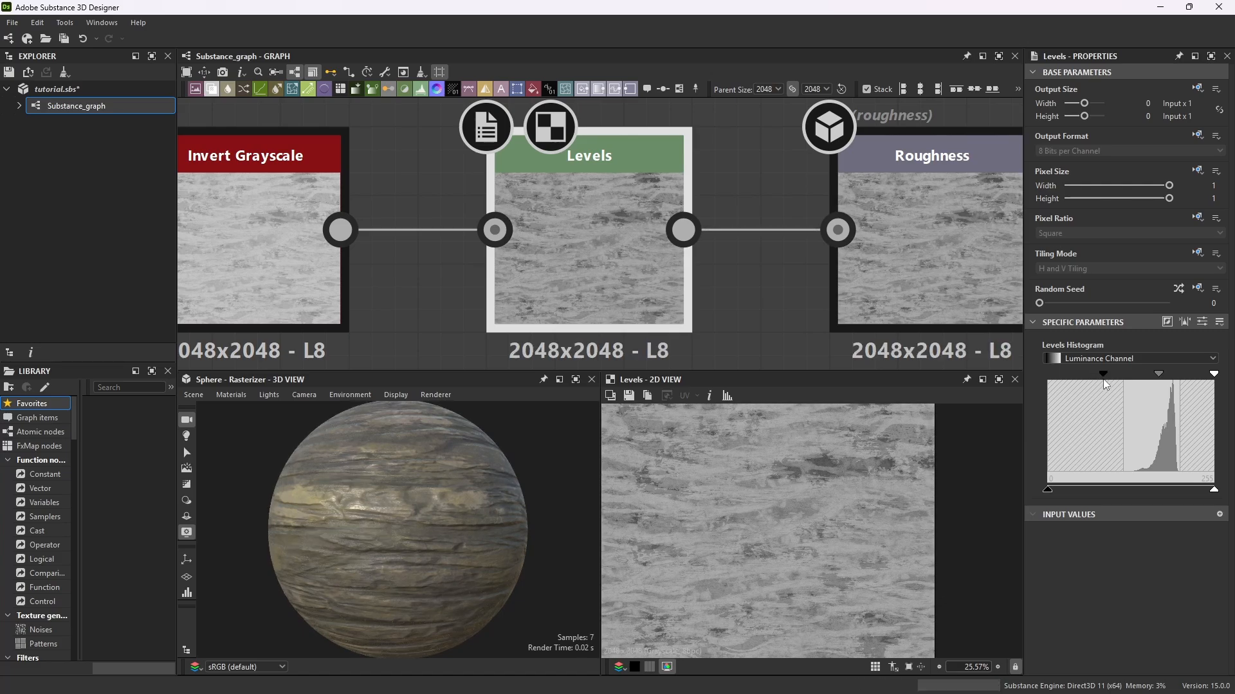
{"action": "left_click_drag", "start_coordinate": [435, 480], "coordinate": [490, 474]}
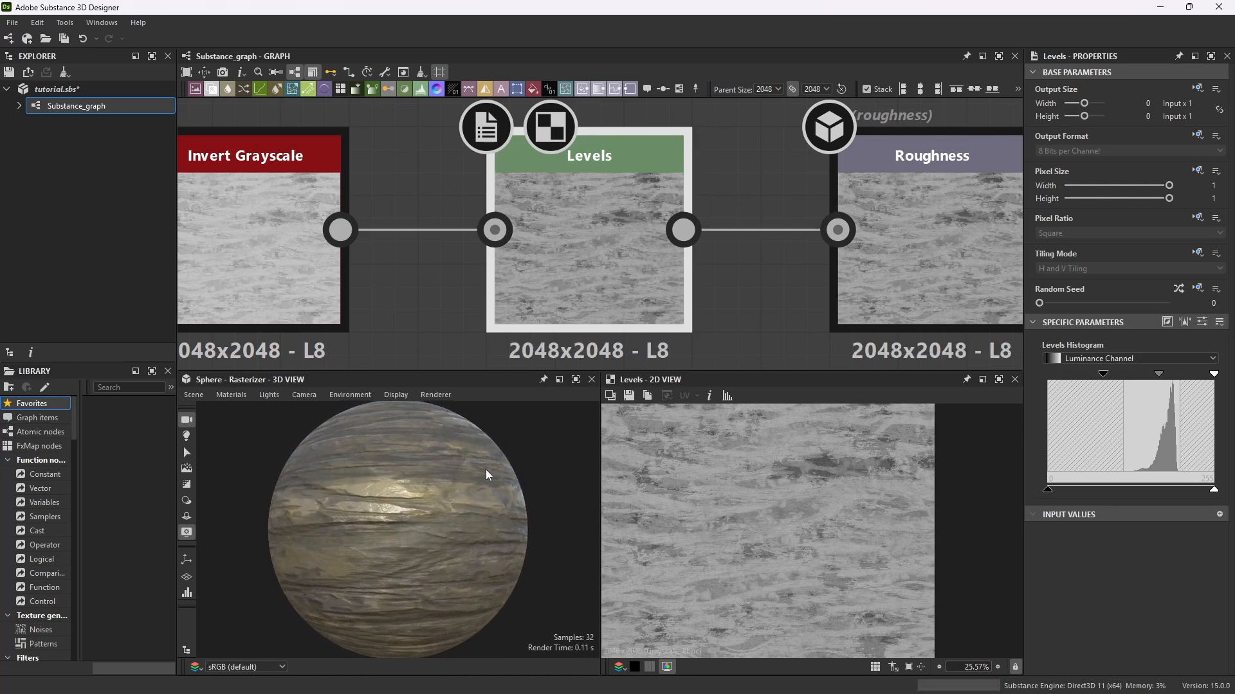
{"action": "mouse_move", "coordinate": [1103, 375]}
{"action": "left_mouse_down"}
{"action": "mouse_move", "coordinate": [1141, 379]}
{"action": "mouse_move", "coordinate": [1105, 380]}
{"action": "left_mouse_up"}
{"action": "left_click_drag", "start_coordinate": [363, 514], "coordinate": [406, 512]}
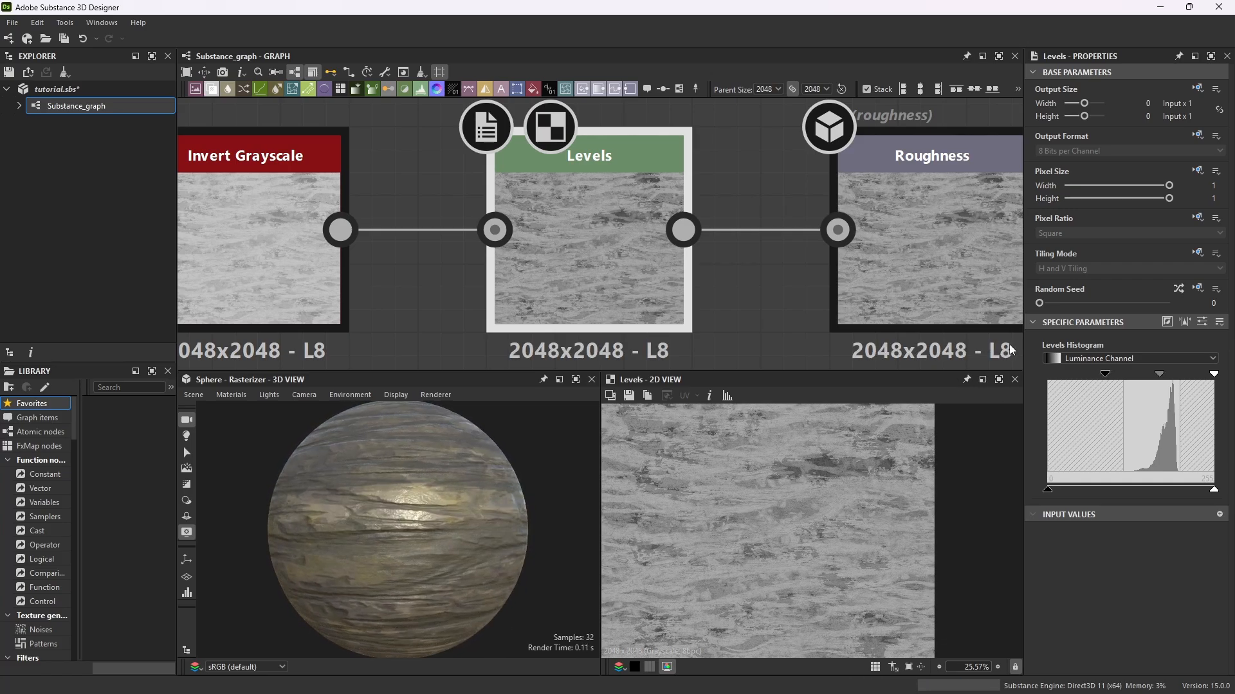
{"action": "left_click_drag", "start_coordinate": [1102, 376], "coordinate": [1093, 379]}
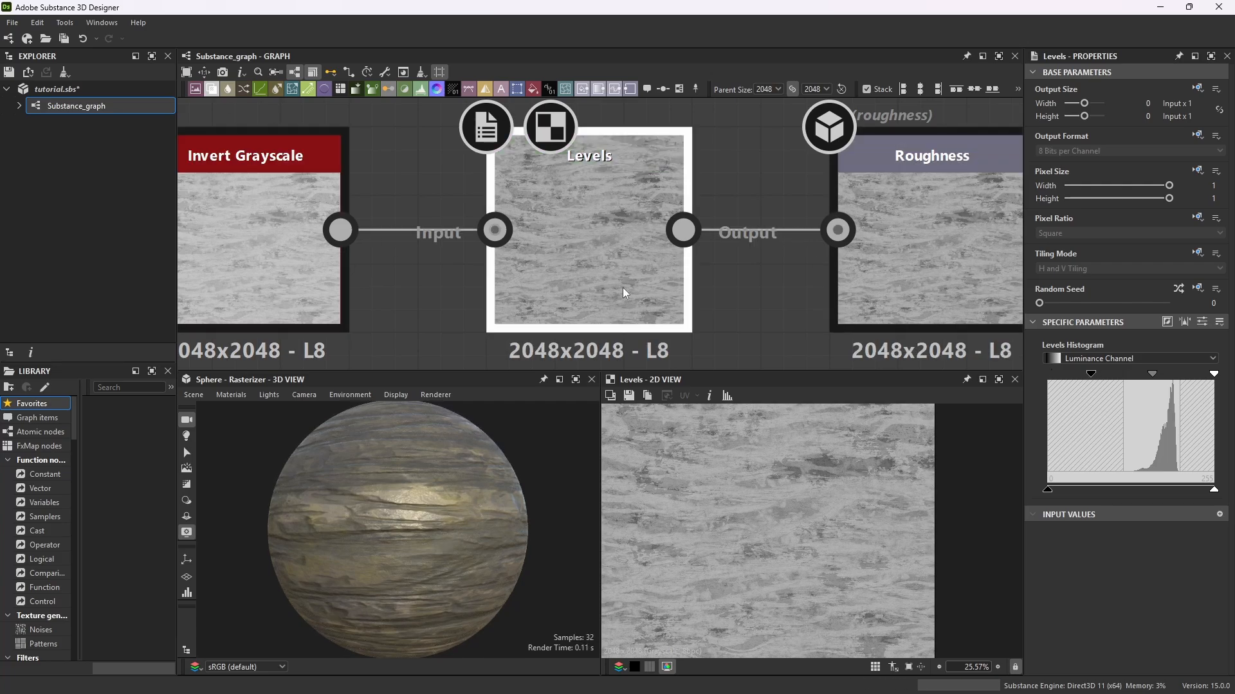
{"action": "left_click_drag", "start_coordinate": [1098, 379], "coordinate": [1111, 381]}
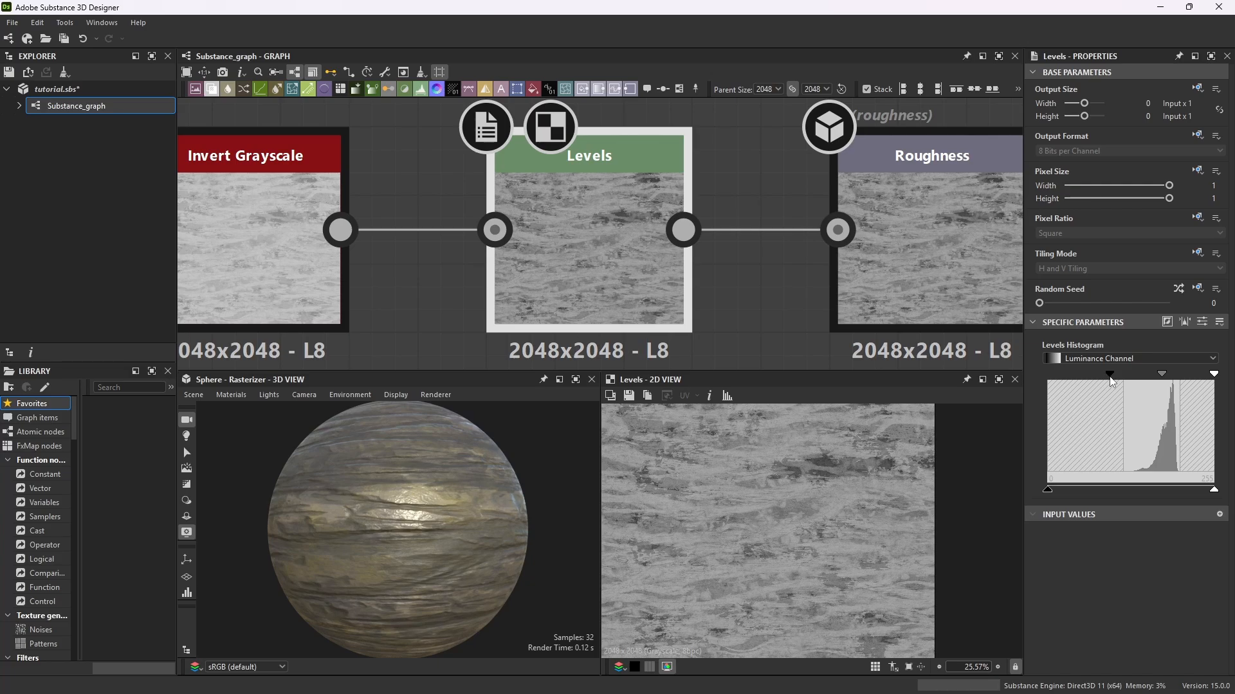
Inspect the material on the sphere in a maximized 3D view from several angles and distances, and restore the normal layout.
{"action": "scroll", "coordinate": [690, 210], "scroll_direction": "down", "scroll_amount": 4}
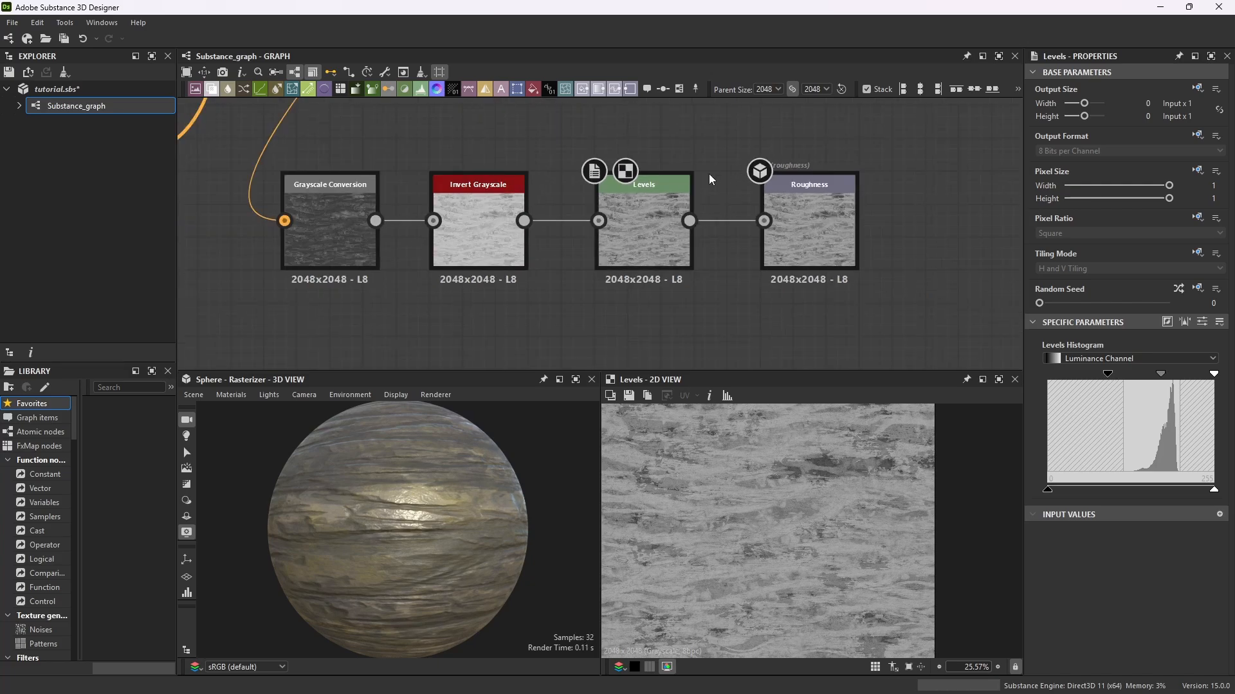
{"action": "scroll", "coordinate": [430, 461], "scroll_direction": "up", "scroll_amount": 2}
{"action": "left_click_drag", "start_coordinate": [480, 522], "coordinate": [446, 520]}
{"action": "left_click", "coordinate": [575, 379]}
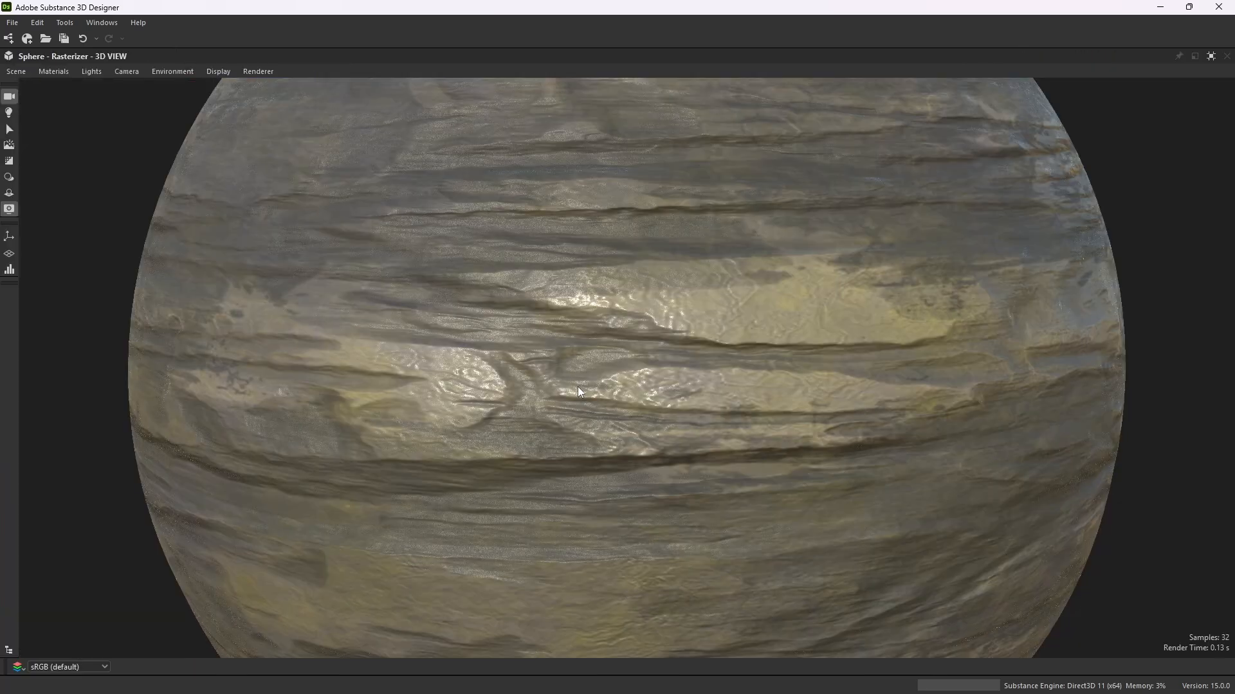
{"action": "scroll", "coordinate": [584, 377], "scroll_direction": "down", "scroll_amount": 5}
{"action": "left_click_drag", "start_coordinate": [593, 378], "coordinate": [813, 379]}
{"action": "scroll", "coordinate": [861, 406], "scroll_direction": "up", "scroll_amount": 2}
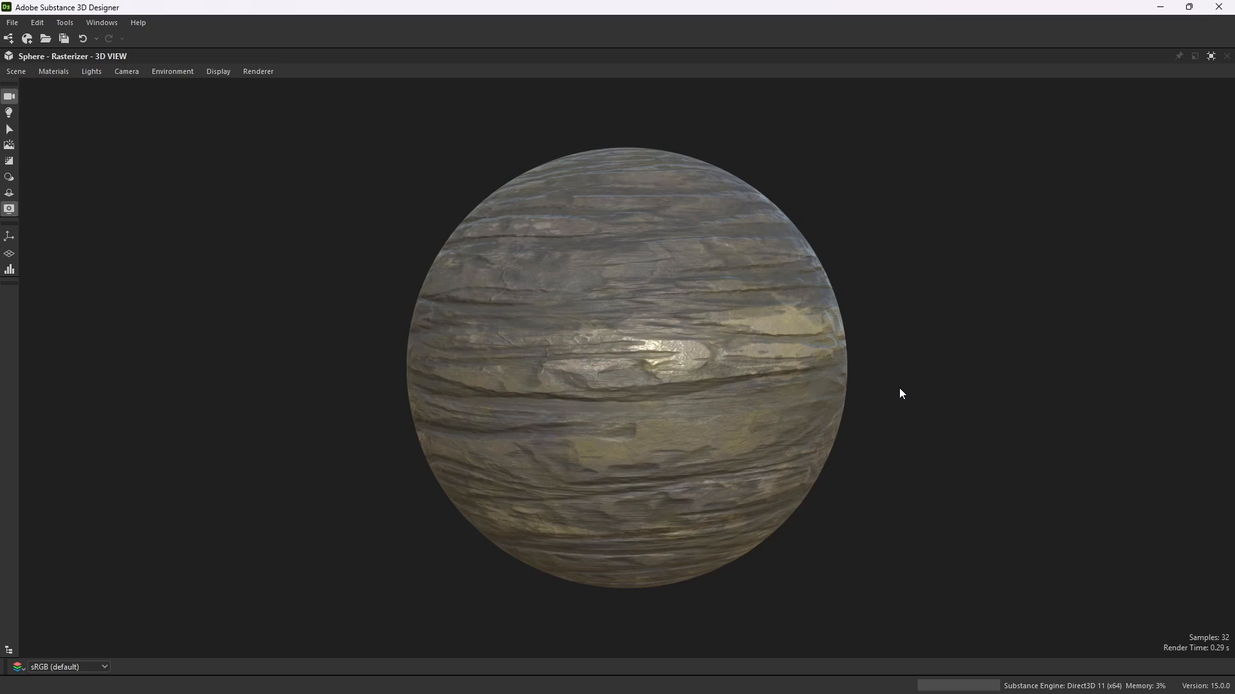
{"action": "left_click", "coordinate": [1211, 55]}
Randomize the seed of the Grunge Map 005 node several times to vary the sphere's surface pattern.
{"action": "scroll", "coordinate": [548, 197], "scroll_direction": "down", "scroll_amount": 3}
{"action": "scroll", "coordinate": [430, 207], "scroll_direction": "down", "scroll_amount": 3}
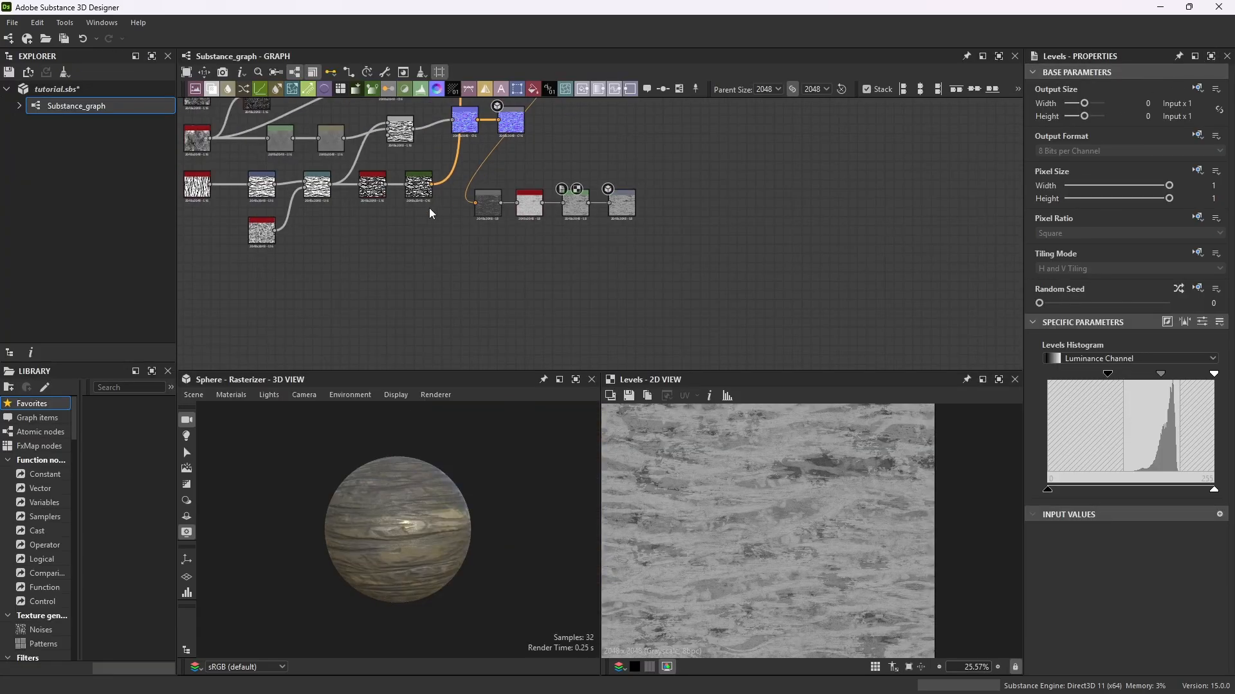
{"action": "scroll", "coordinate": [280, 175], "scroll_direction": "up", "scroll_amount": 8}
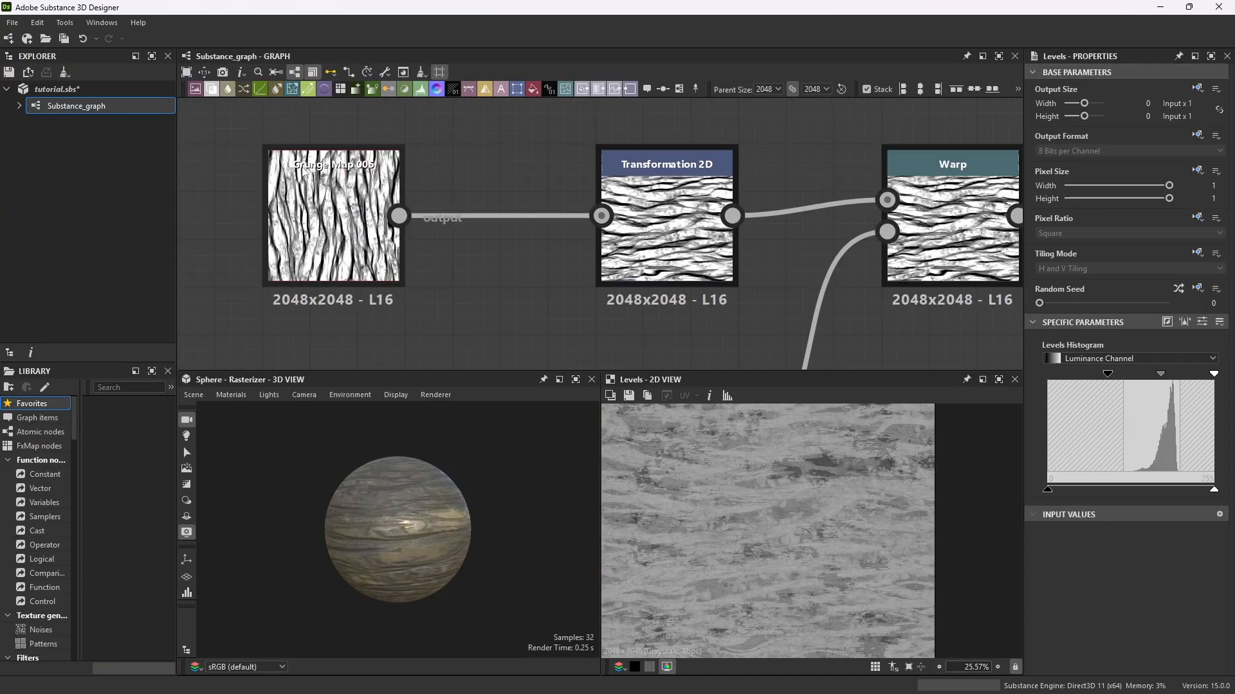
{"action": "scroll", "coordinate": [412, 486], "scroll_direction": "up", "scroll_amount": 2}
{"action": "scroll", "coordinate": [412, 488], "scroll_direction": "up", "scroll_amount": 2}
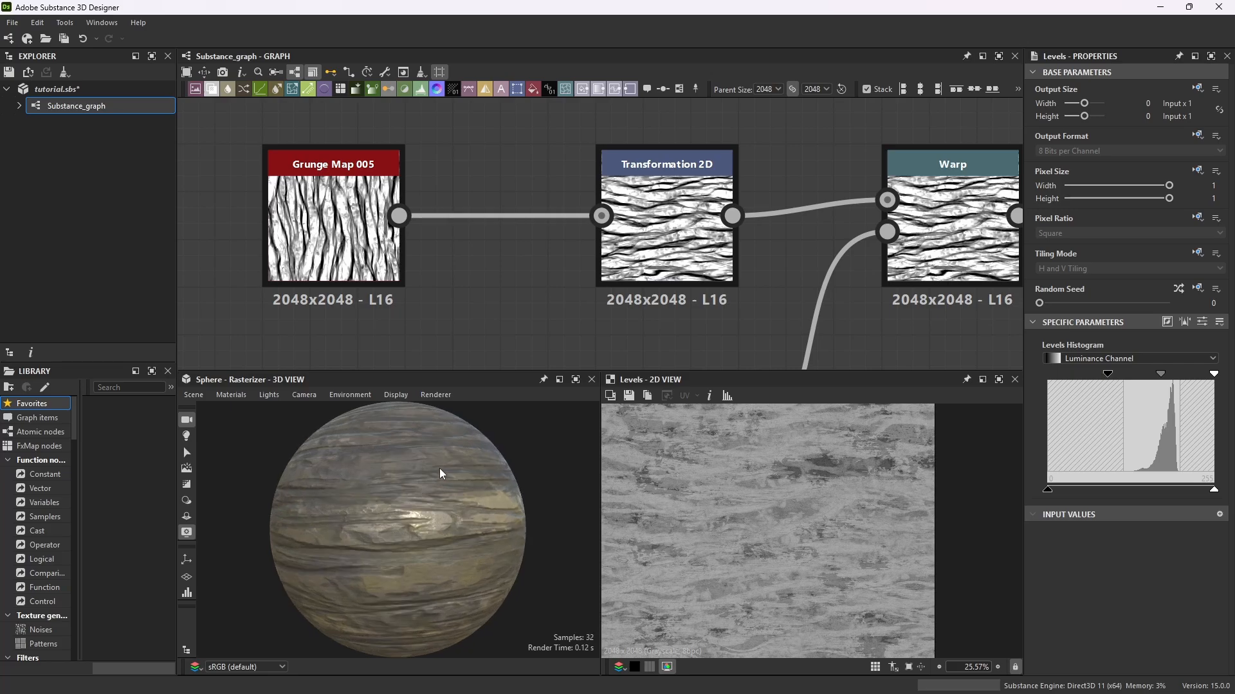
{"action": "left_click", "coordinate": [362, 165]}
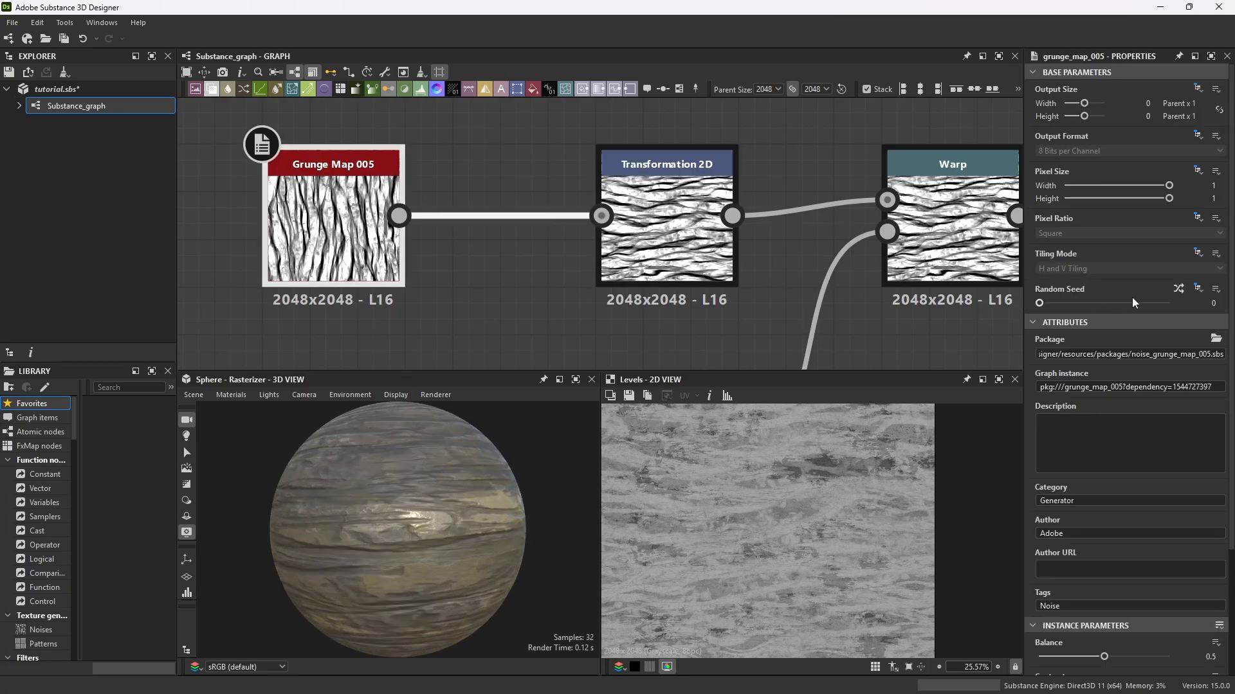
{"action": "left_click", "coordinate": [1177, 291]}
{"action": "left_click", "coordinate": [1177, 291]}
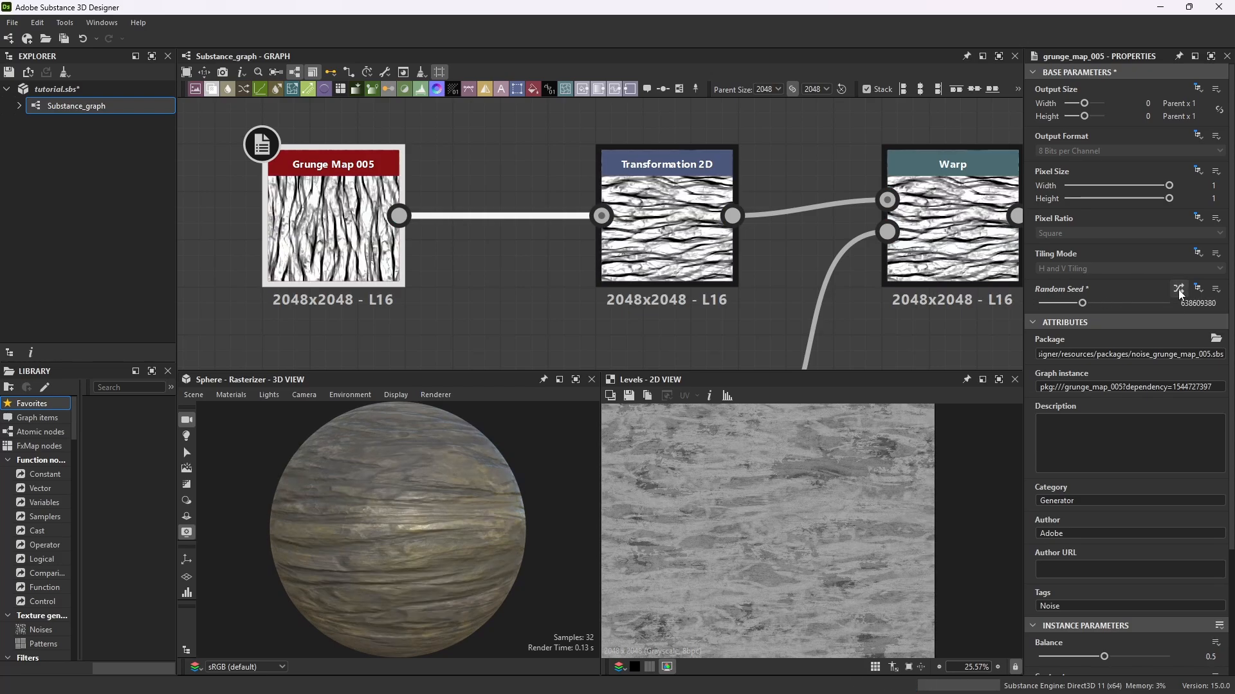
{"action": "left_click", "coordinate": [1178, 290]}
{"action": "left_click", "coordinate": [1179, 291]}
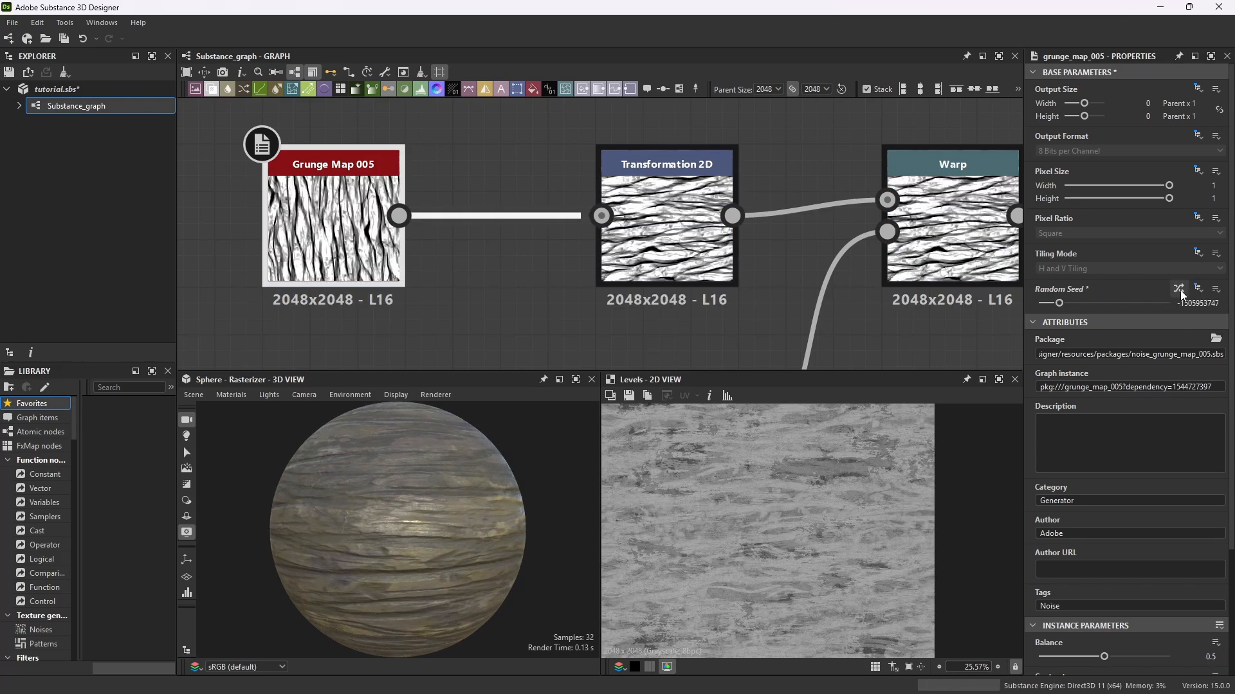
{"action": "left_click", "coordinate": [1179, 290]}
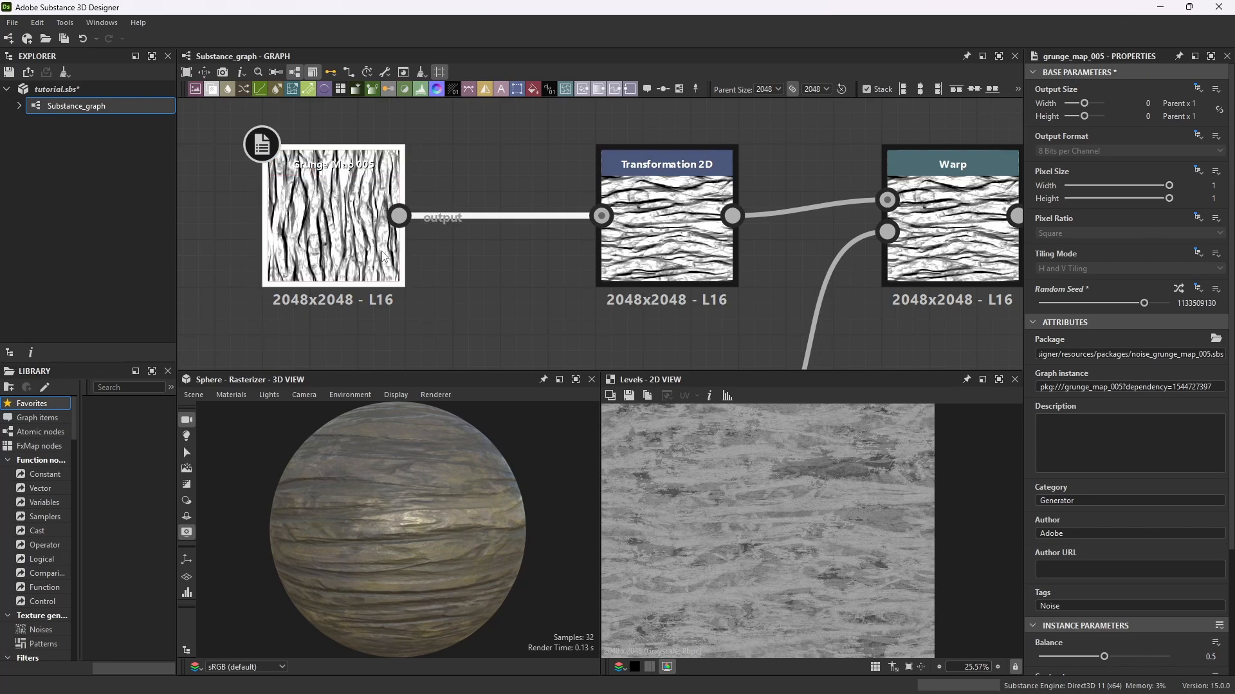
Randomize the seed of the Grunge Galvanic Large node twice.
{"action": "scroll", "coordinate": [529, 257], "scroll_direction": "down", "scroll_amount": 5}
{"action": "scroll", "coordinate": [493, 247], "scroll_direction": "up", "scroll_amount": 5}
{"action": "left_click", "coordinate": [574, 213]}
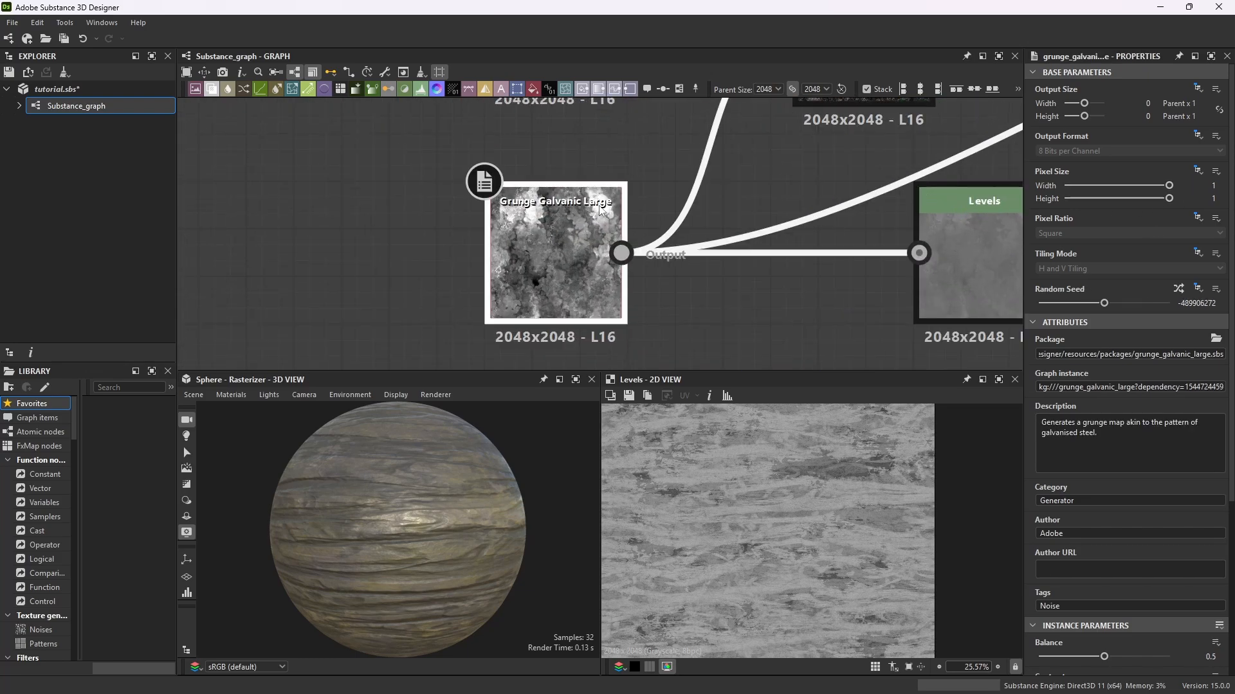
{"action": "left_click", "coordinate": [1179, 291]}
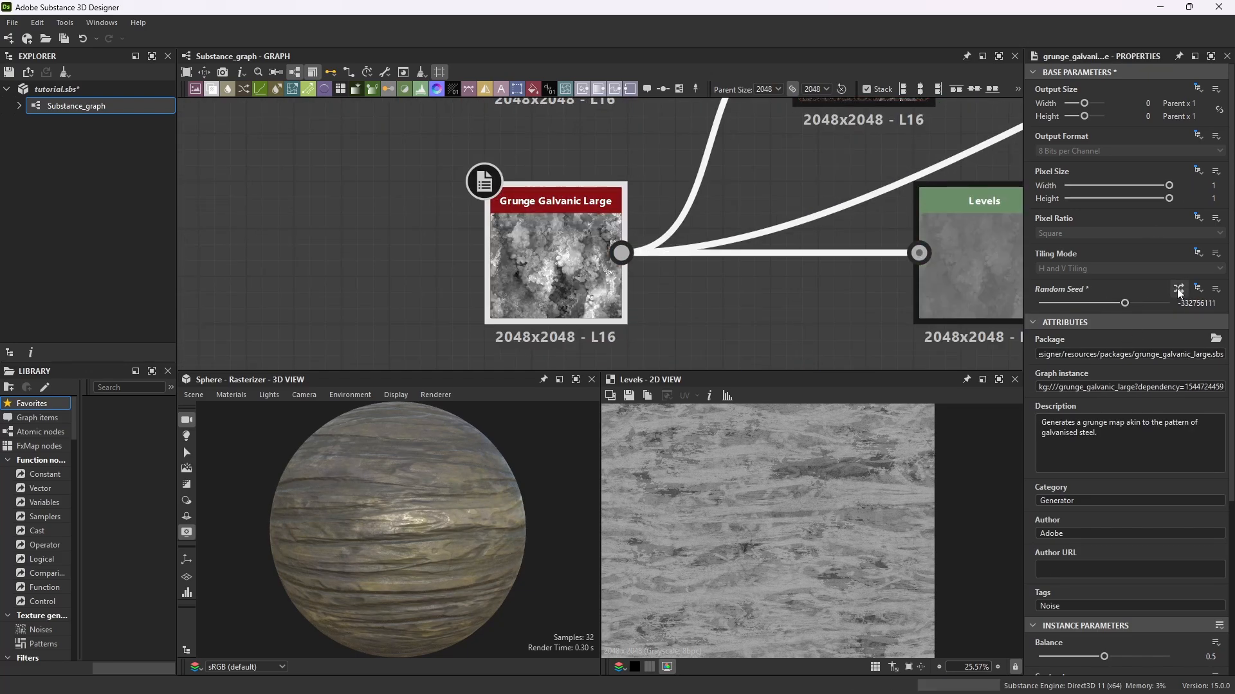
{"action": "left_click", "coordinate": [1179, 290]}
Randomize the seed of the BnW Spots 1 node that masks the two uniform colors.
{"action": "scroll", "coordinate": [792, 220], "scroll_direction": "down", "scroll_amount": 6}
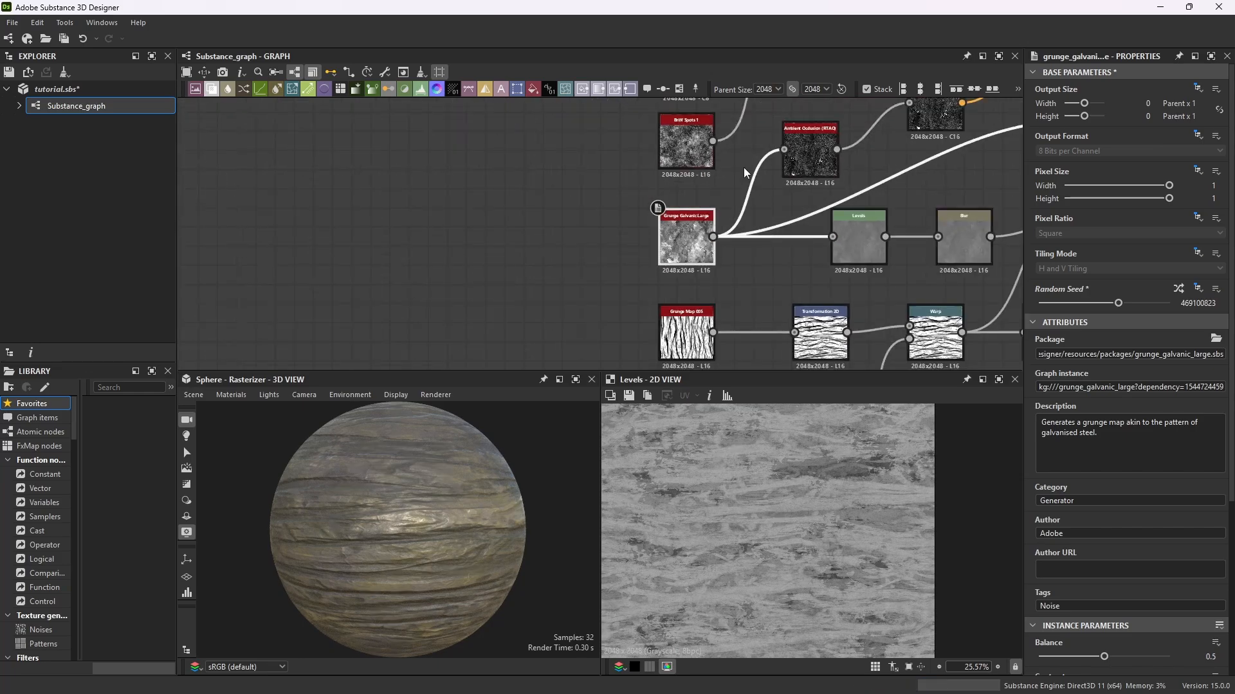
{"action": "scroll", "coordinate": [761, 264], "scroll_direction": "up", "scroll_amount": 5}
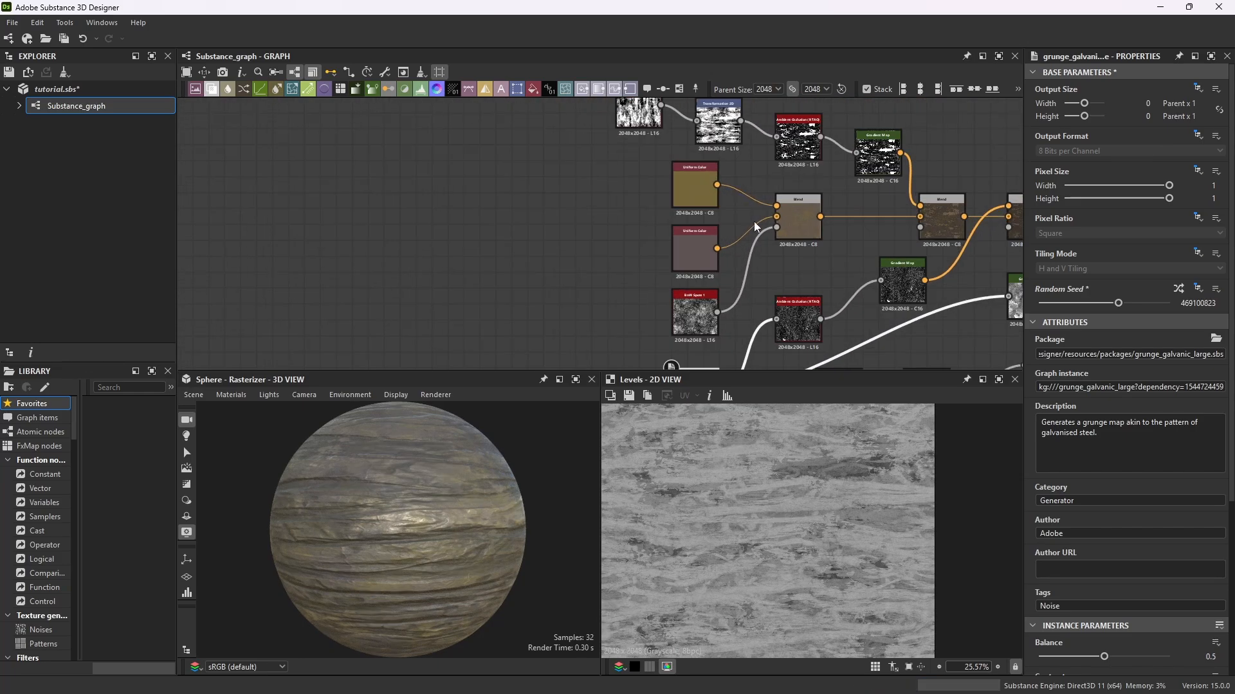
{"action": "left_click", "coordinate": [708, 279]}
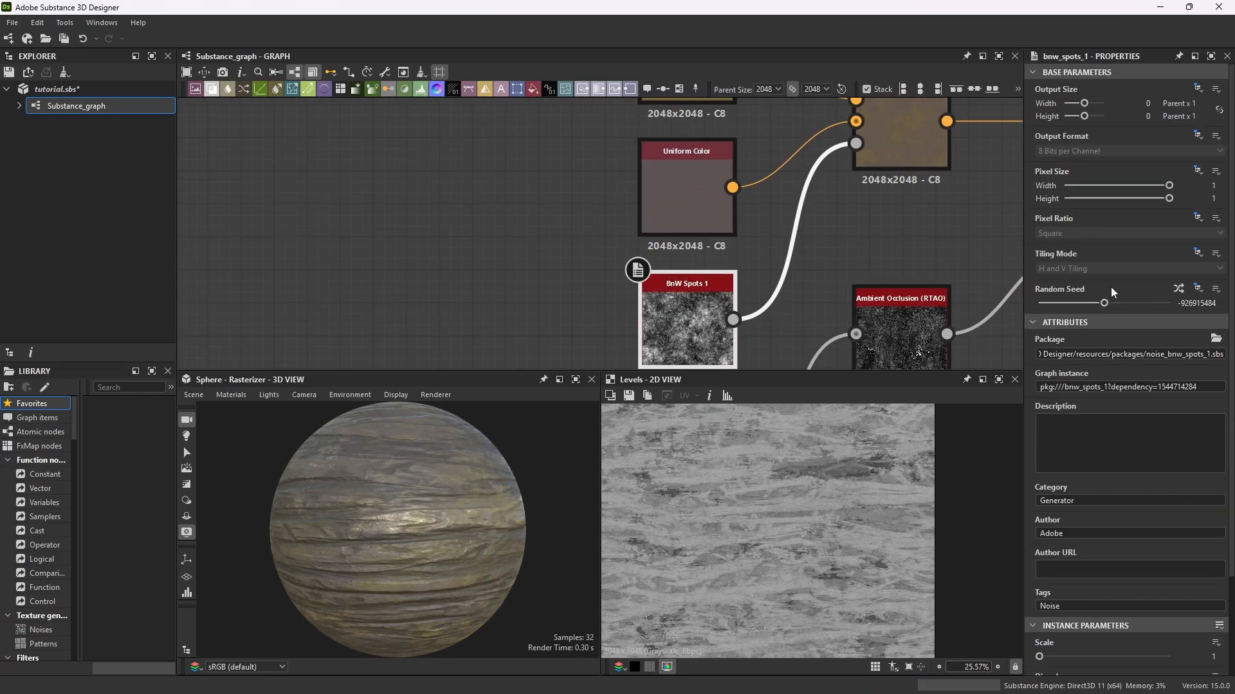
{"action": "left_click", "coordinate": [1179, 288]}
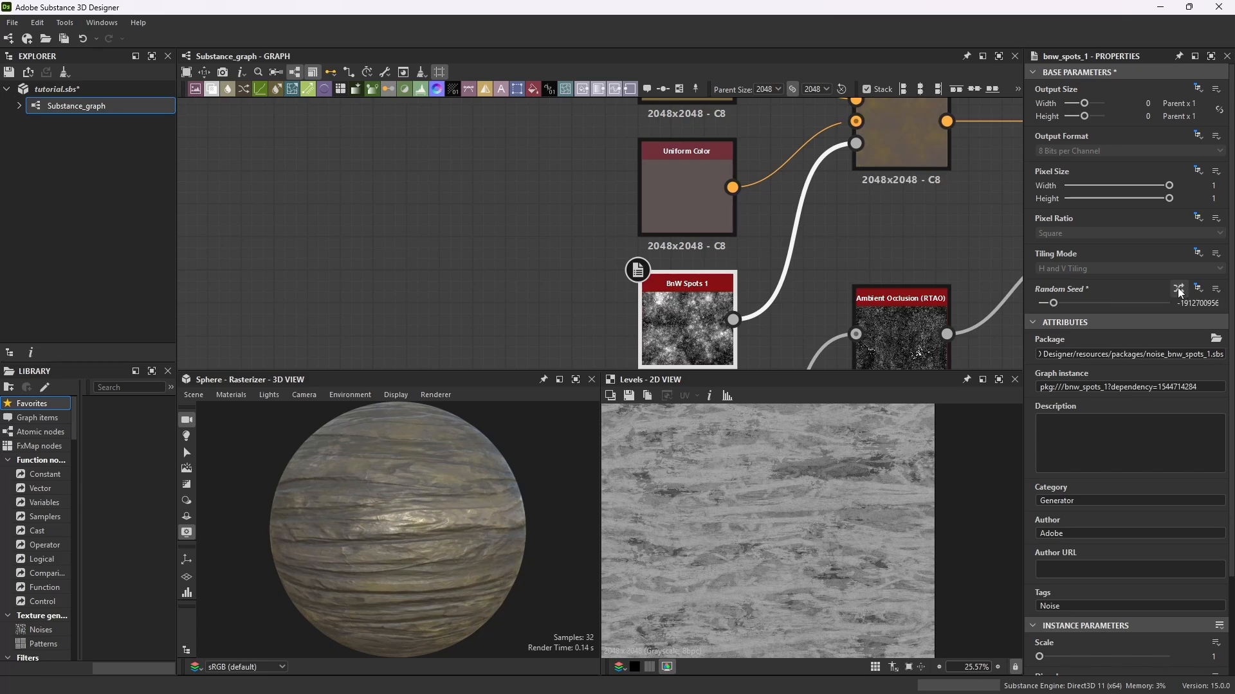
{"action": "left_click", "coordinate": [1179, 288]}
Randomize the seed of the Grunge Map 003 node several times to vary the color streaks.
{"action": "scroll", "coordinate": [762, 222], "scroll_direction": "down", "scroll_amount": 3}
{"action": "scroll", "coordinate": [761, 222], "scroll_direction": "down", "scroll_amount": 2}
{"action": "scroll", "coordinate": [751, 125], "scroll_direction": "up", "scroll_amount": 6}
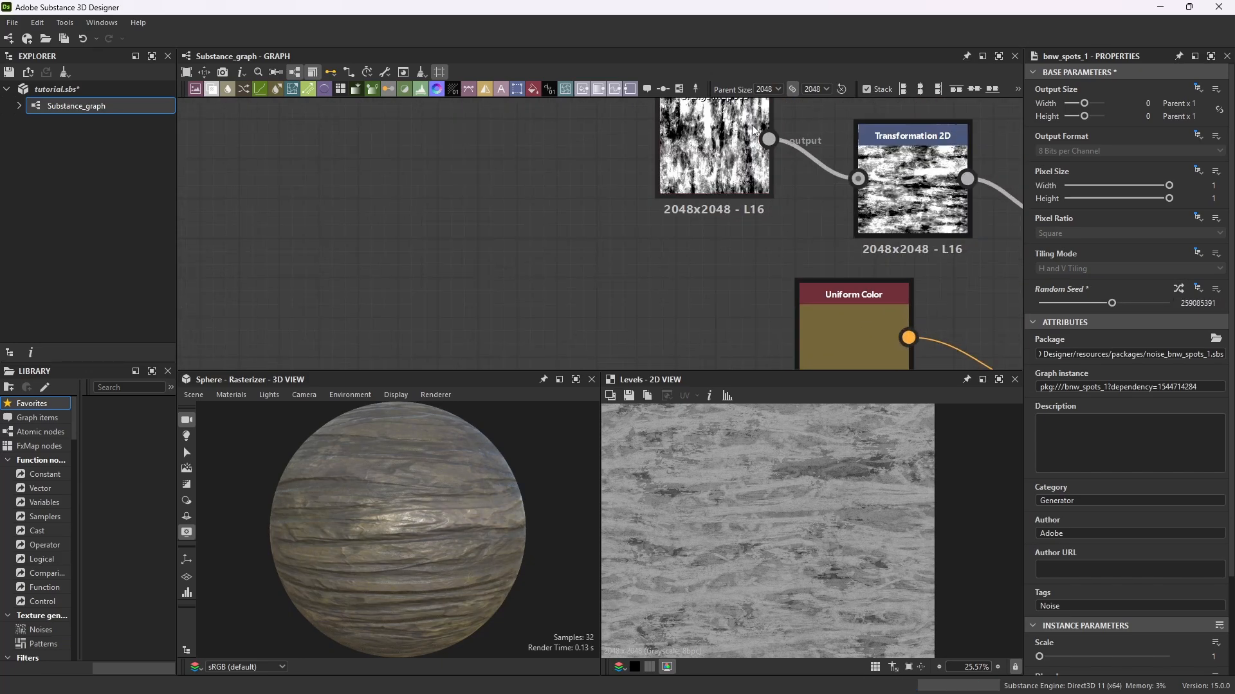
{"action": "left_click", "coordinate": [751, 125]}
{"action": "scroll", "coordinate": [733, 114], "scroll_direction": "down", "scroll_amount": 3}
{"action": "scroll", "coordinate": [733, 128], "scroll_direction": "up", "scroll_amount": 5}
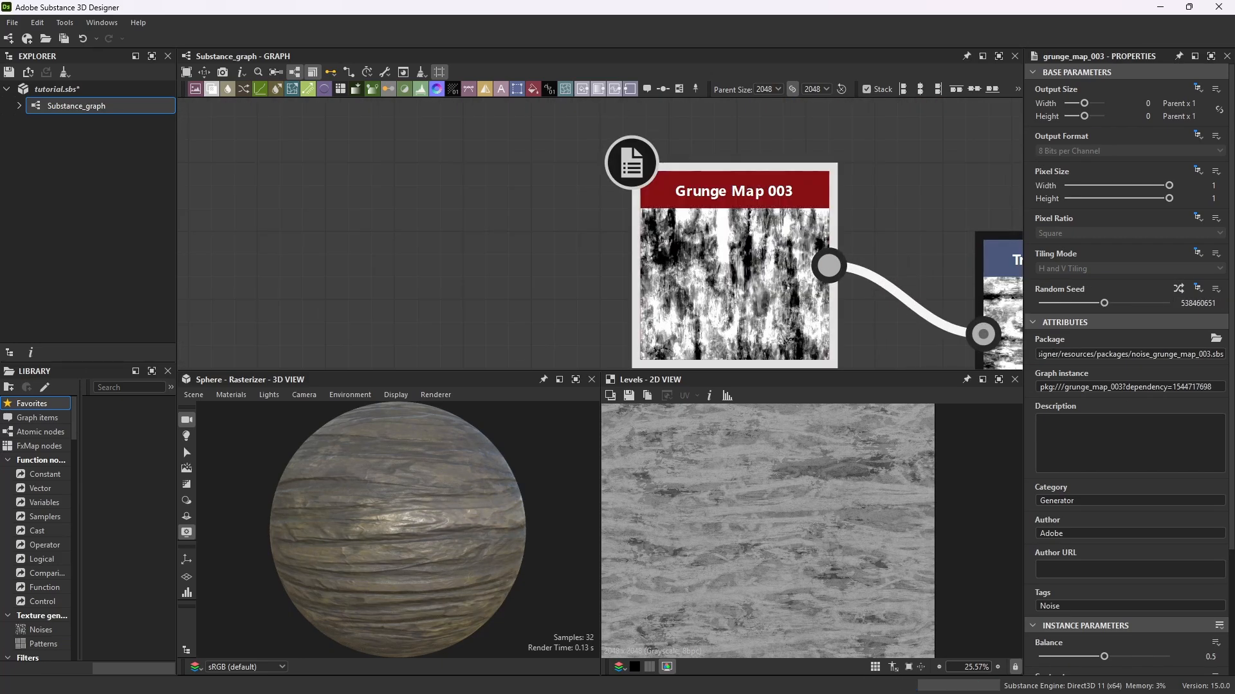
{"action": "left_click", "coordinate": [1175, 292]}
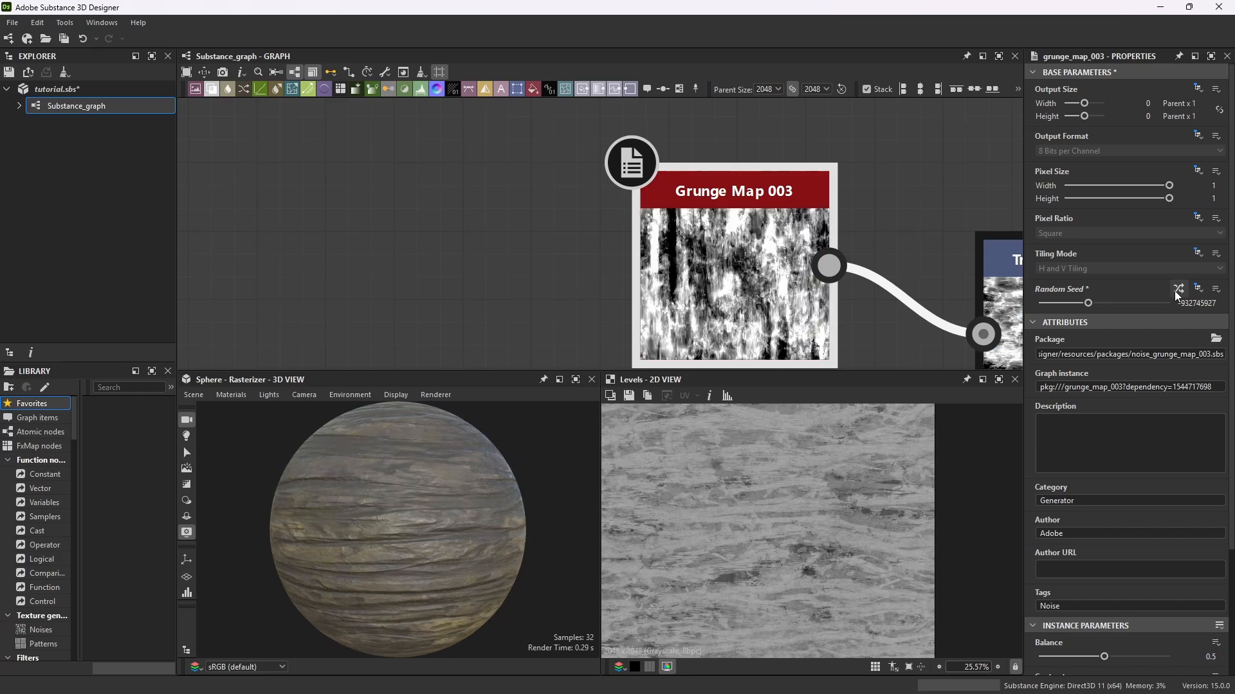
{"action": "left_click", "coordinate": [1175, 292]}
{"action": "left_click", "coordinate": [1177, 290]}
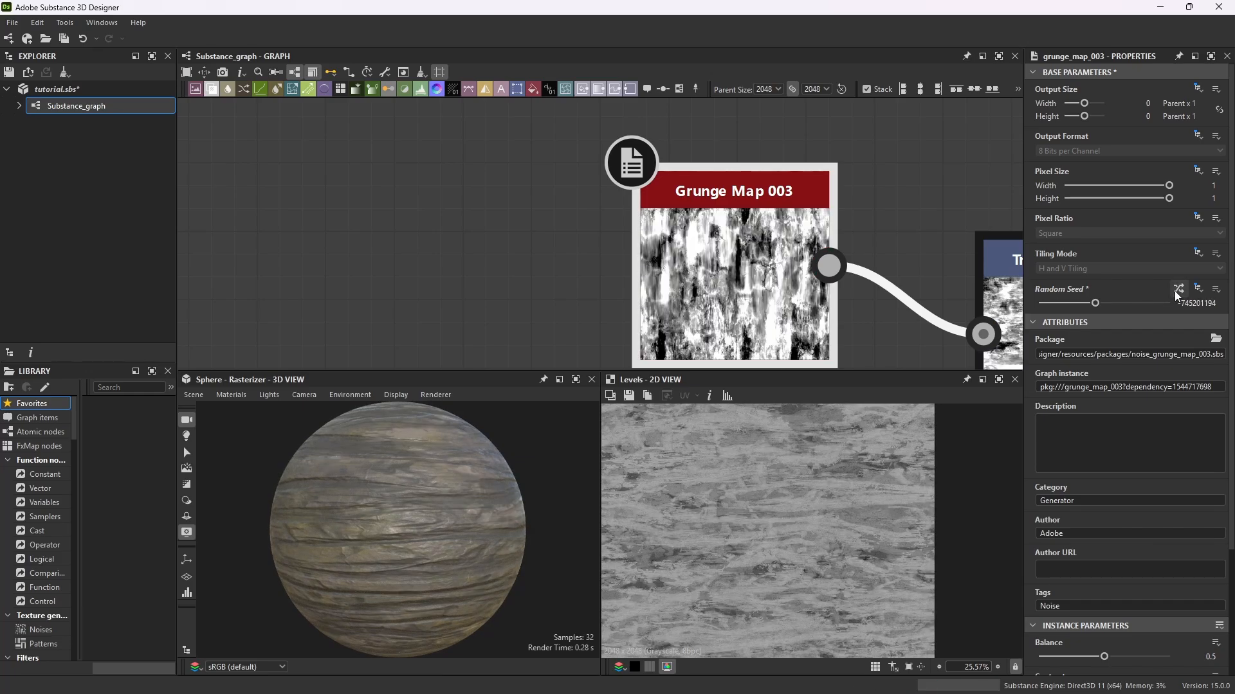
{"action": "left_click", "coordinate": [1177, 290]}
{"action": "left_click", "coordinate": [1176, 290]}
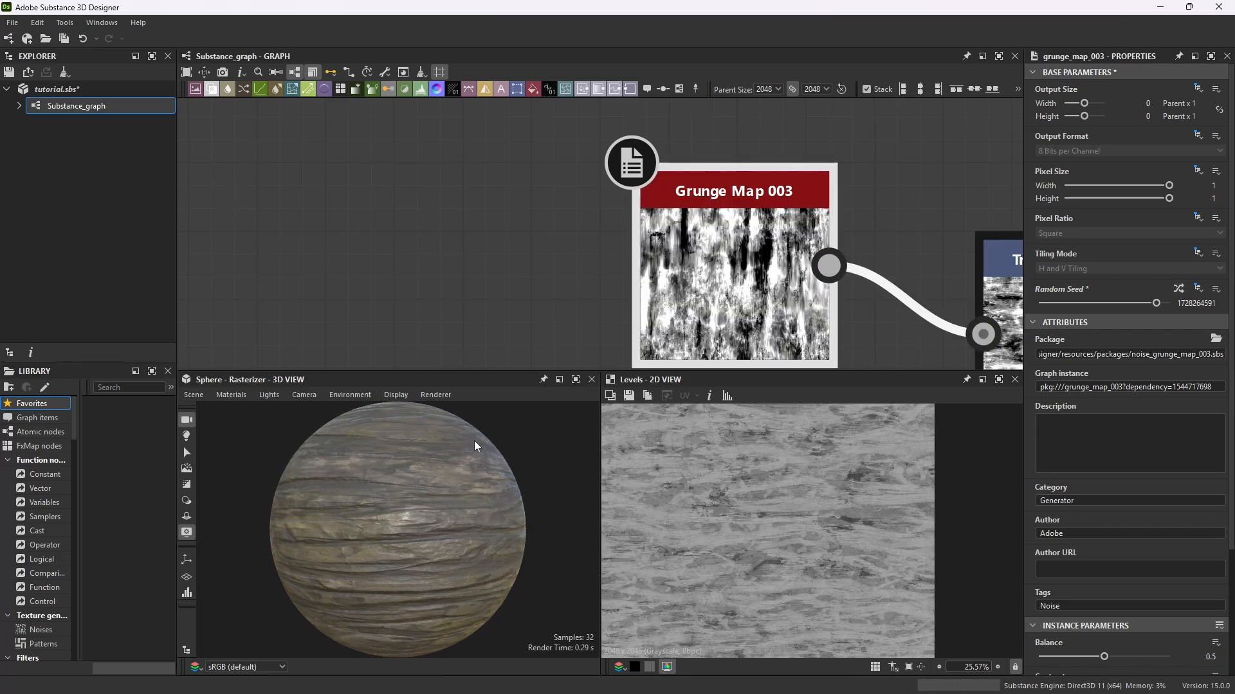
Examine the complete node network and the chain of Blend nodes that builds the base color.
{"action": "scroll", "coordinate": [790, 180], "scroll_direction": "down", "scroll_amount": 5}
{"action": "scroll", "coordinate": [788, 178], "scroll_direction": "down", "scroll_amount": 5}
{"action": "scroll", "coordinate": [976, 231], "scroll_direction": "up", "scroll_amount": 5}
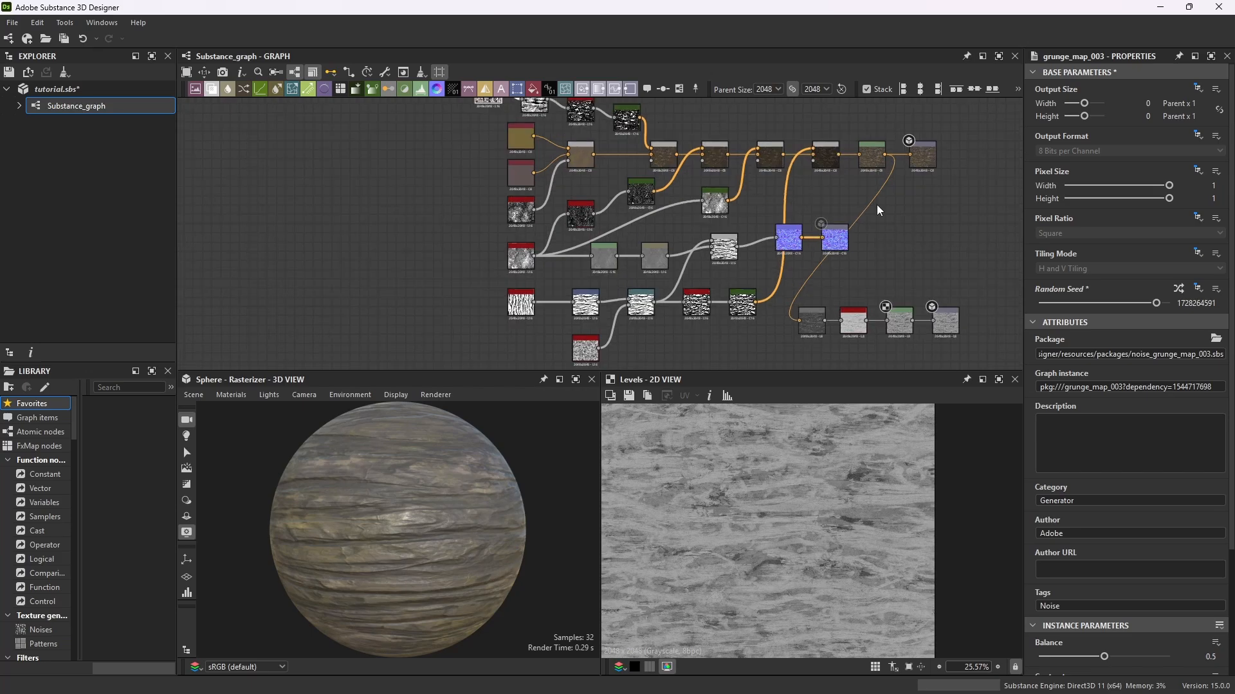
{"action": "scroll", "coordinate": [887, 206], "scroll_direction": "down", "scroll_amount": 2}
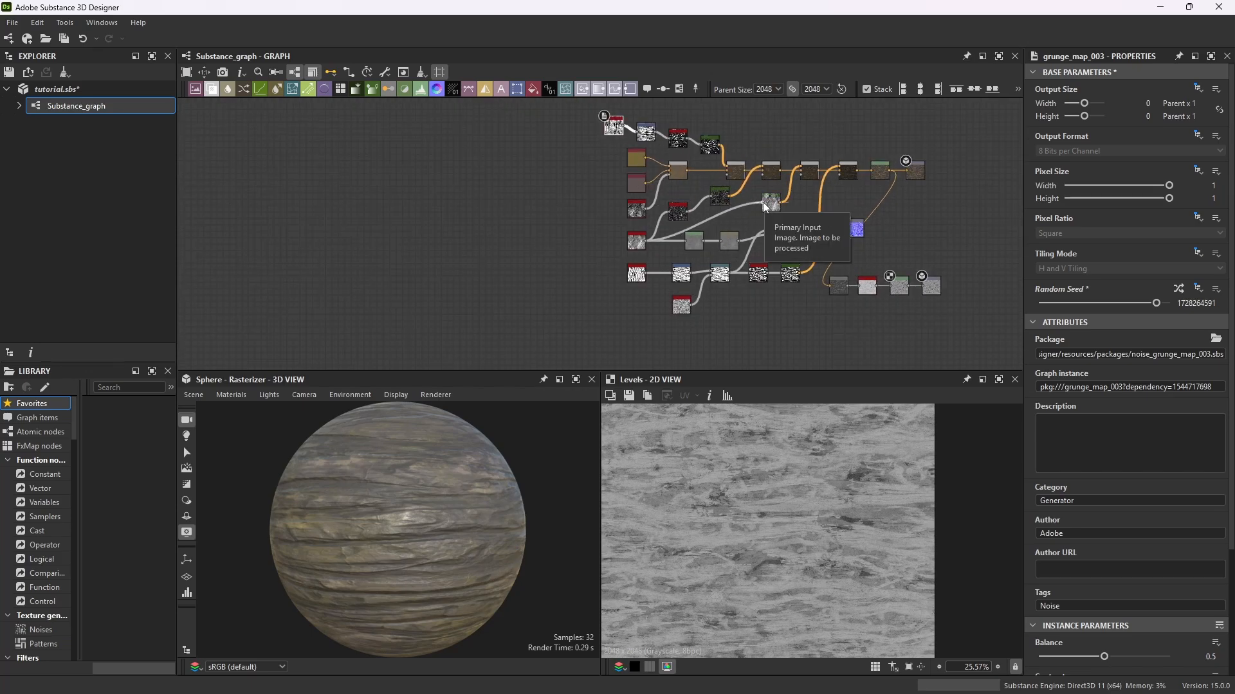
{"action": "scroll", "coordinate": [706, 152], "scroll_direction": "up", "scroll_amount": 1}
{"action": "scroll", "coordinate": [739, 160], "scroll_direction": "up", "scroll_amount": 1}
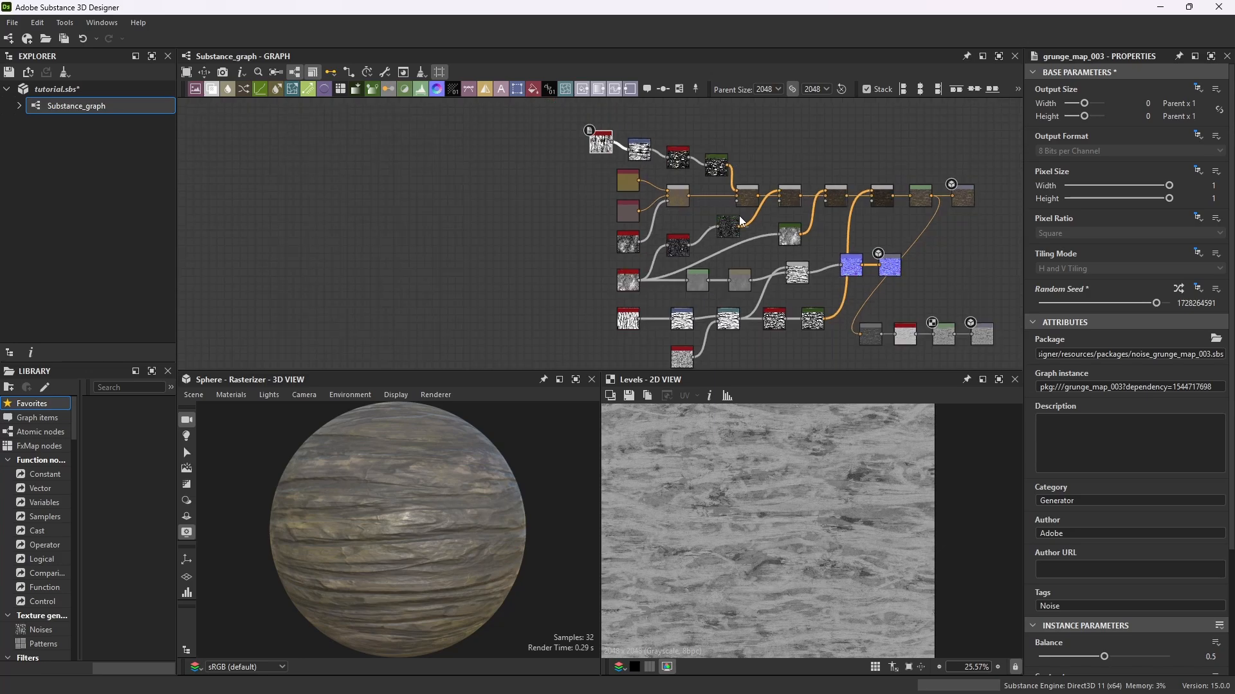
{"action": "scroll", "coordinate": [779, 167], "scroll_direction": "up", "scroll_amount": 5}
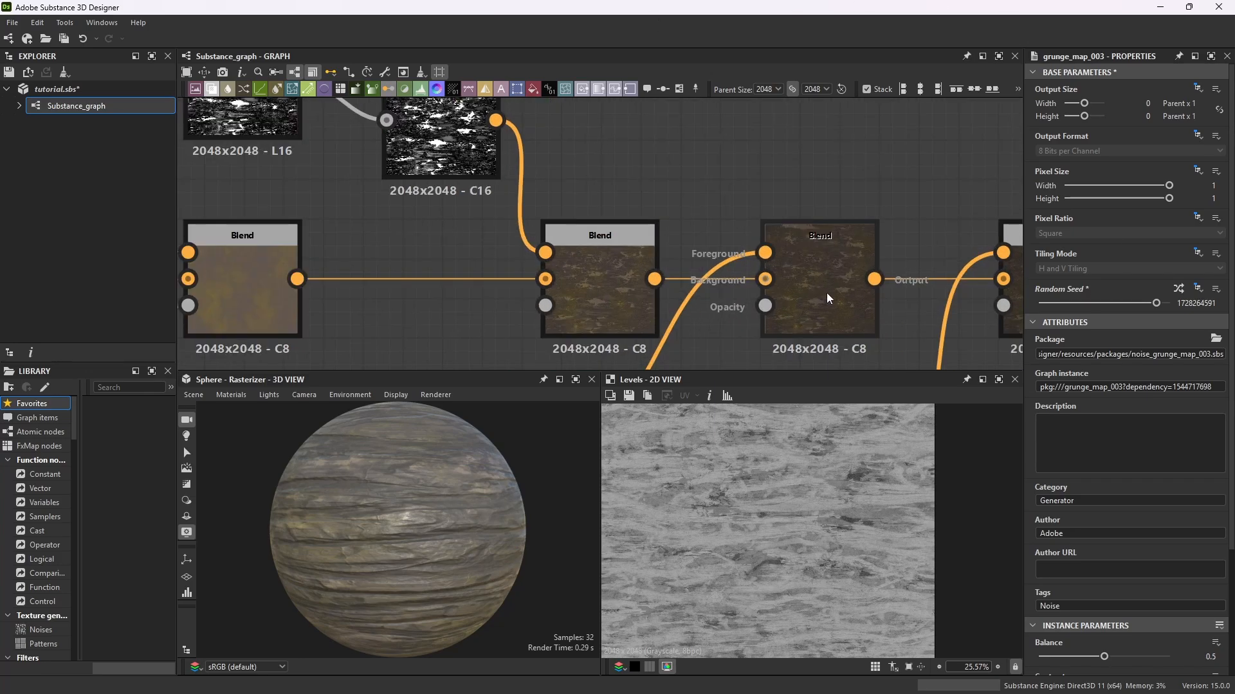
{"action": "scroll", "coordinate": [972, 311], "scroll_direction": "down", "scroll_amount": 2}
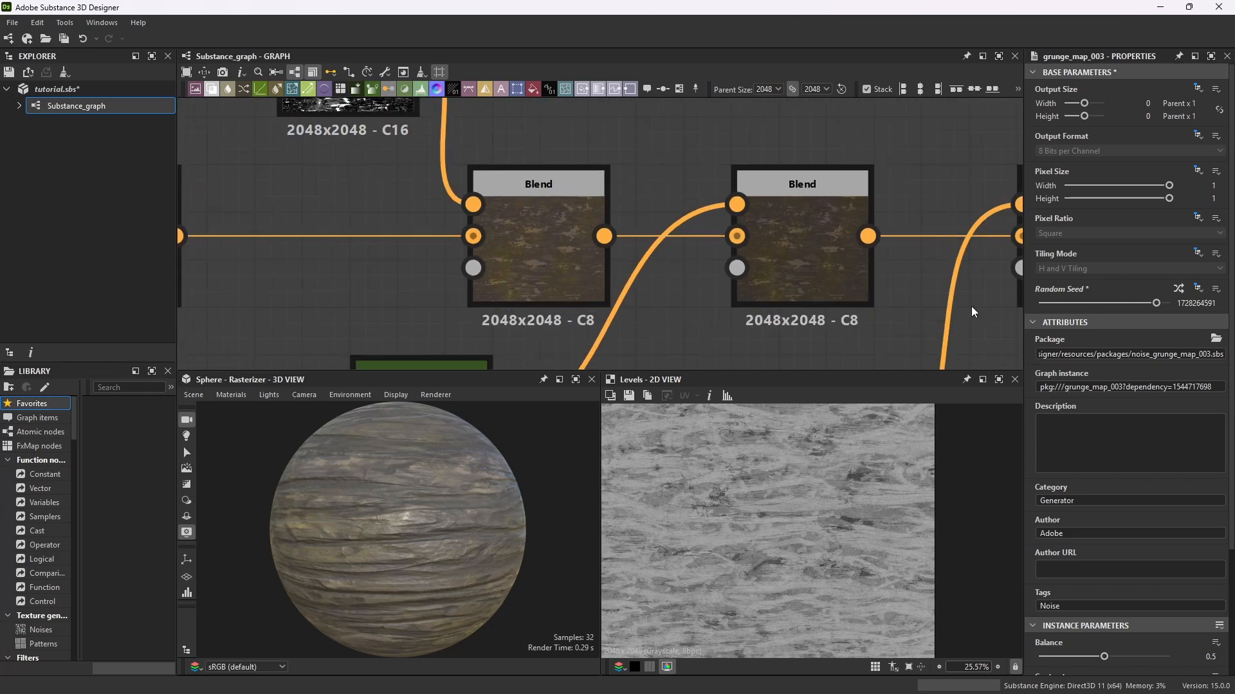